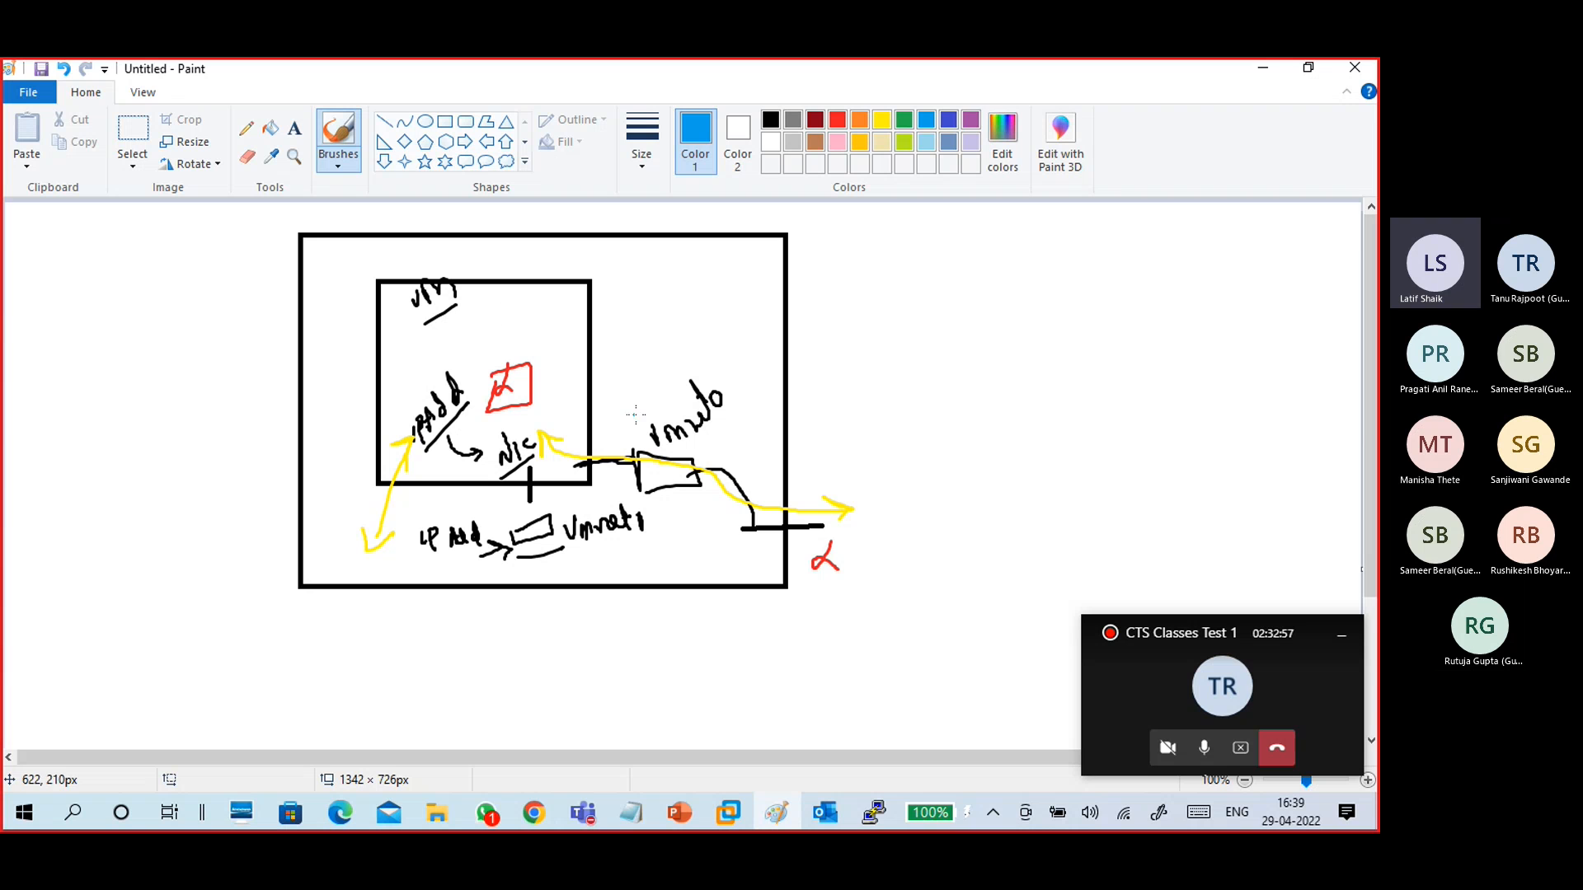
# - Annotate the network diagram with blue circles and marks around VMnet0, the NIC, IP address and host box
pyautogui.moveTo(688, 369)
pyautogui.mouseDown()
pyautogui.moveTo(683, 460)
pyautogui.moveTo(727, 365)
pyautogui.moveTo(694, 364)
pyautogui.mouseUp()
pyautogui.moveTo(588, 467)
pyautogui.mouseDown()
pyautogui.moveTo(681, 469)
pyautogui.moveTo(740, 510)
pyautogui.moveTo(747, 551)
pyautogui.moveTo(770, 561)
pyautogui.moveTo(833, 535)
pyautogui.mouseUp()
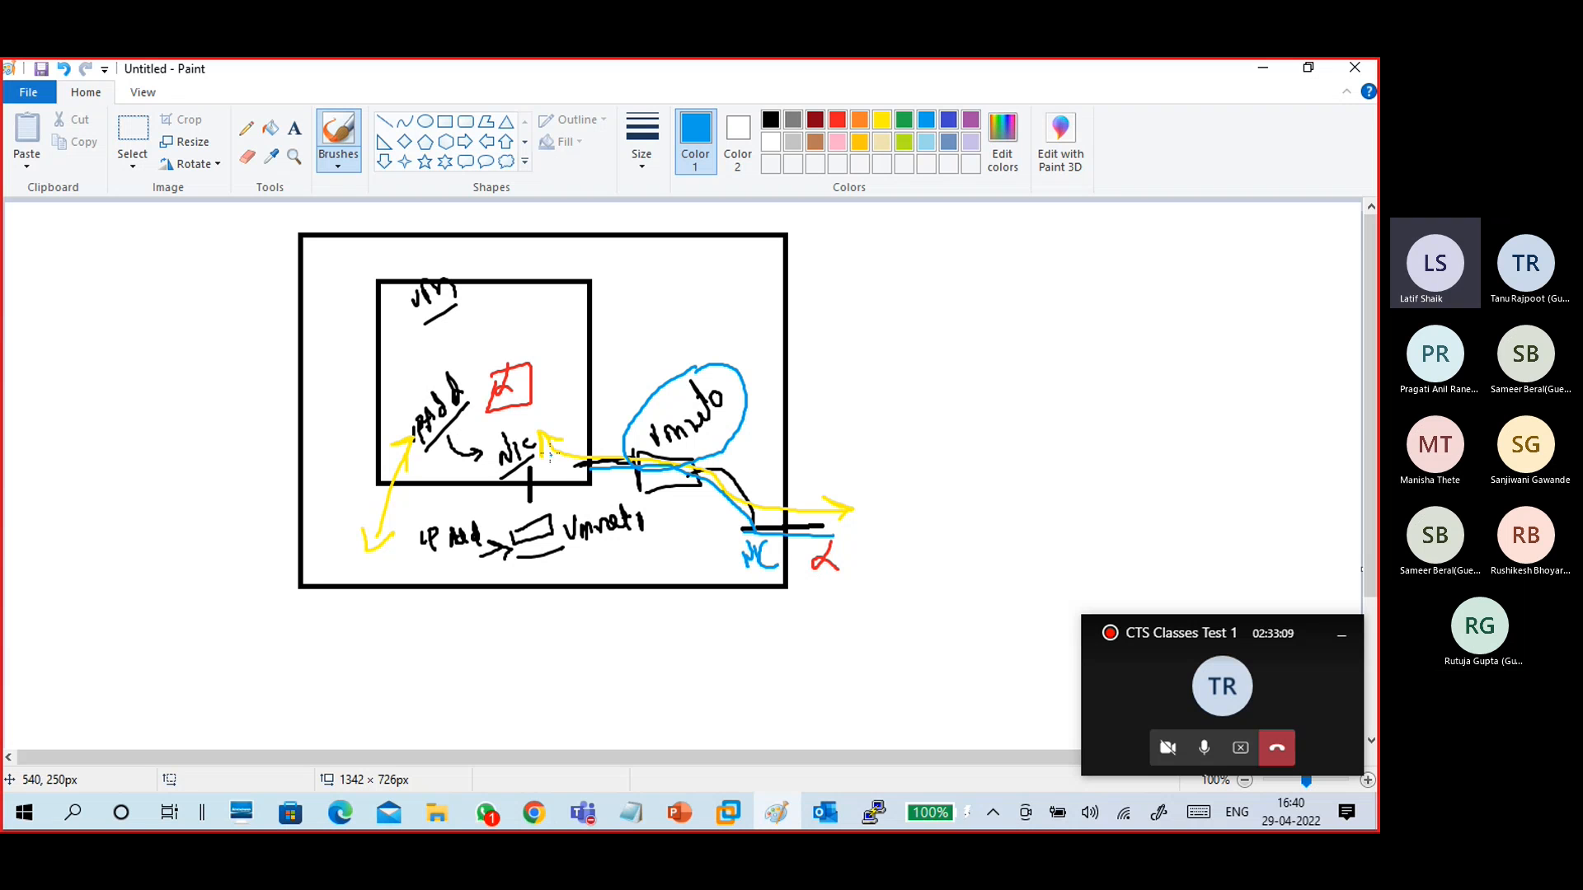
pyautogui.moveTo(516, 360)
pyautogui.mouseDown()
pyautogui.moveTo(502, 404)
pyautogui.moveTo(528, 375)
pyautogui.moveTo(504, 359)
pyautogui.mouseUp()
pyautogui.moveTo(537, 437)
pyautogui.mouseDown()
pyautogui.moveTo(491, 449)
pyautogui.moveTo(528, 470)
pyautogui.moveTo(526, 427)
pyautogui.moveTo(525, 494)
pyautogui.mouseUp()
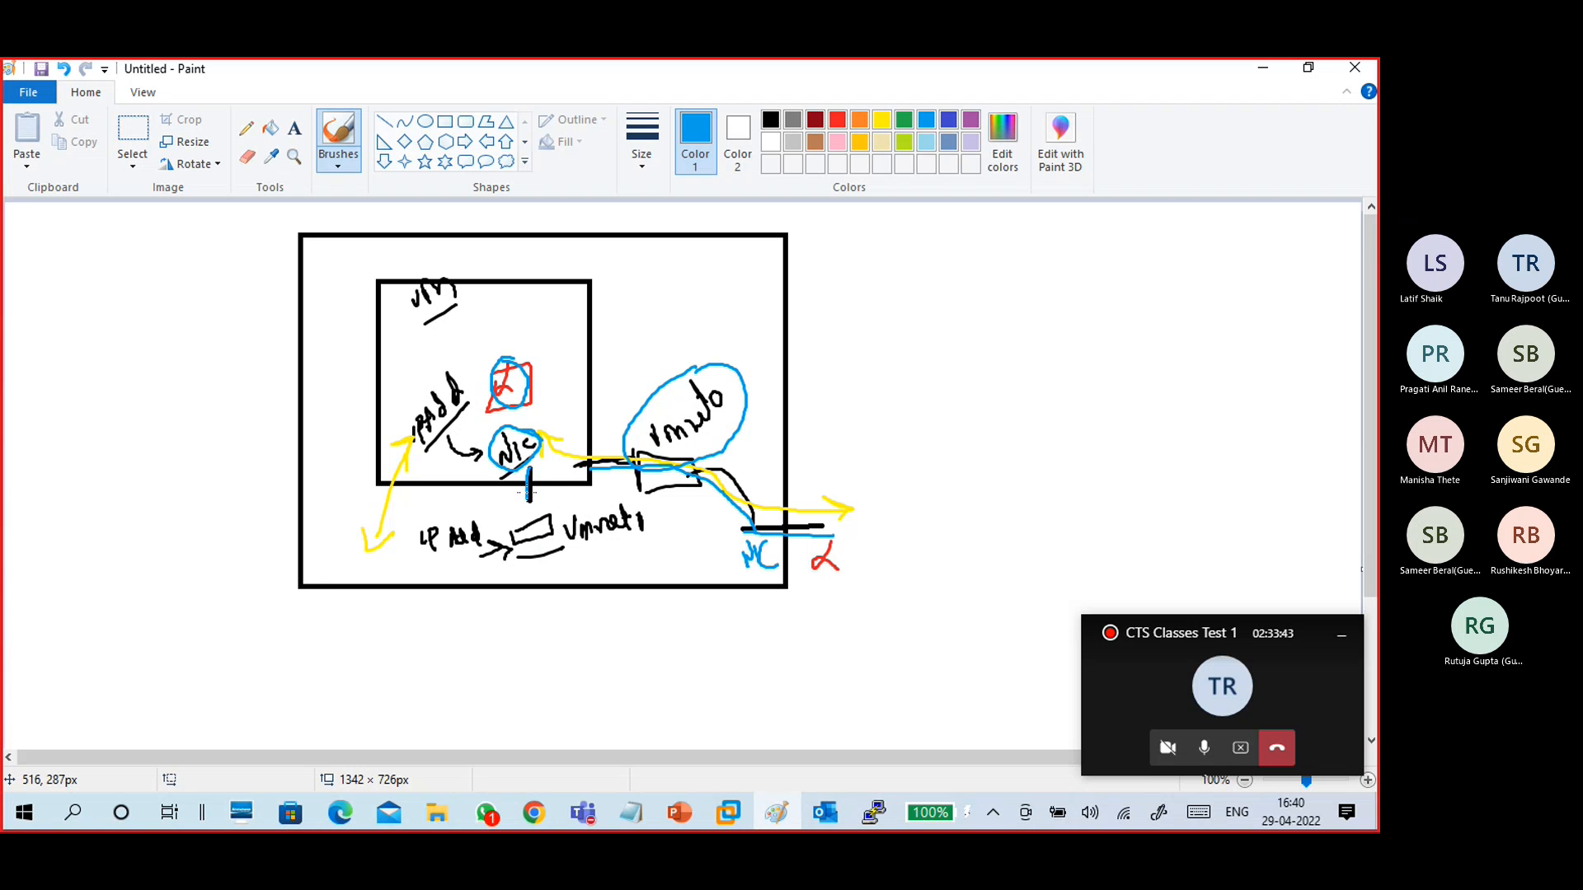
pyautogui.moveTo(530, 479)
pyautogui.mouseDown()
pyautogui.moveTo(536, 519)
pyautogui.moveTo(530, 468)
pyautogui.mouseUp()
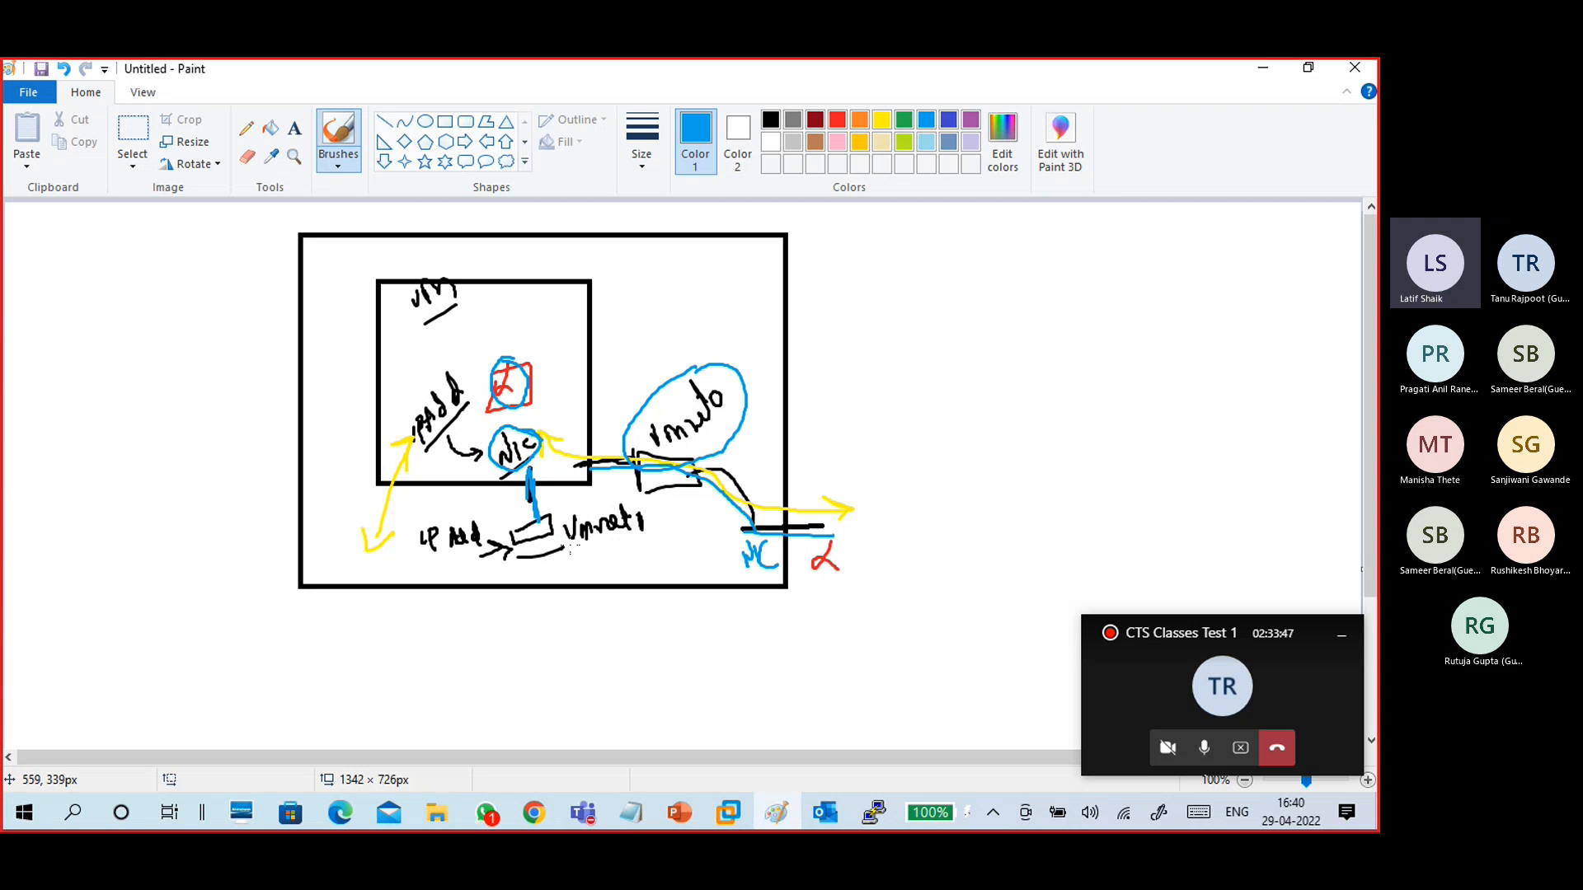
pyautogui.moveTo(568, 547); pyautogui.dragTo(649, 528)
pyautogui.moveTo(474, 530)
pyautogui.mouseDown()
pyautogui.moveTo(463, 521)
pyautogui.moveTo(460, 561)
pyautogui.moveTo(502, 533)
pyautogui.moveTo(456, 513)
pyautogui.mouseUp()
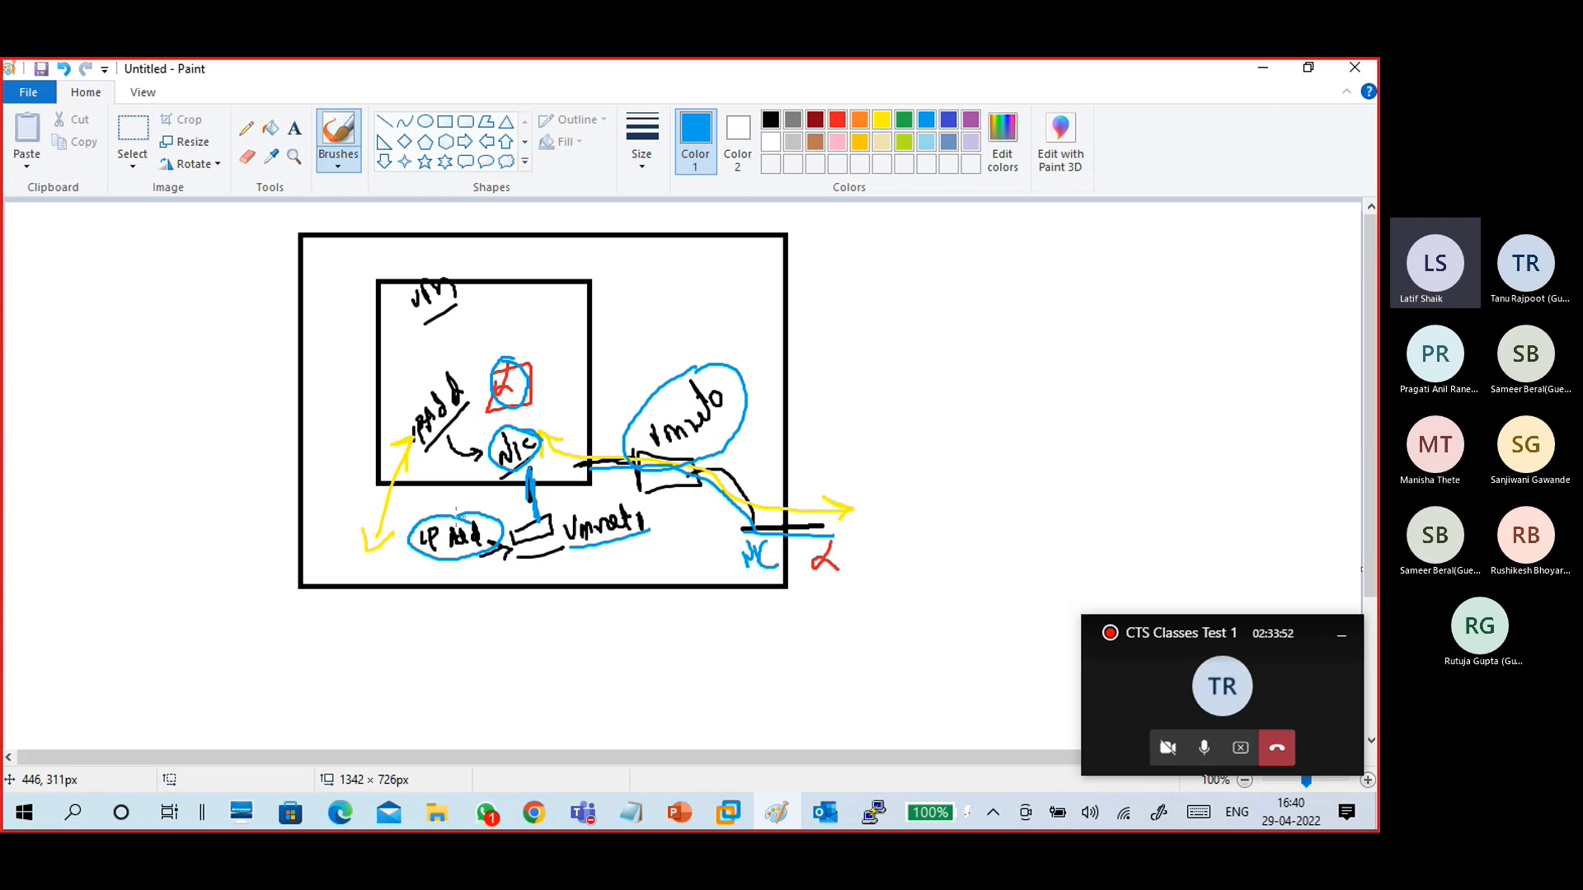
pyautogui.moveTo(443, 362)
pyautogui.mouseDown()
pyautogui.moveTo(416, 373)
pyautogui.moveTo(403, 437)
pyautogui.moveTo(468, 418)
pyautogui.moveTo(472, 380)
pyautogui.moveTo(427, 372)
pyautogui.mouseUp()
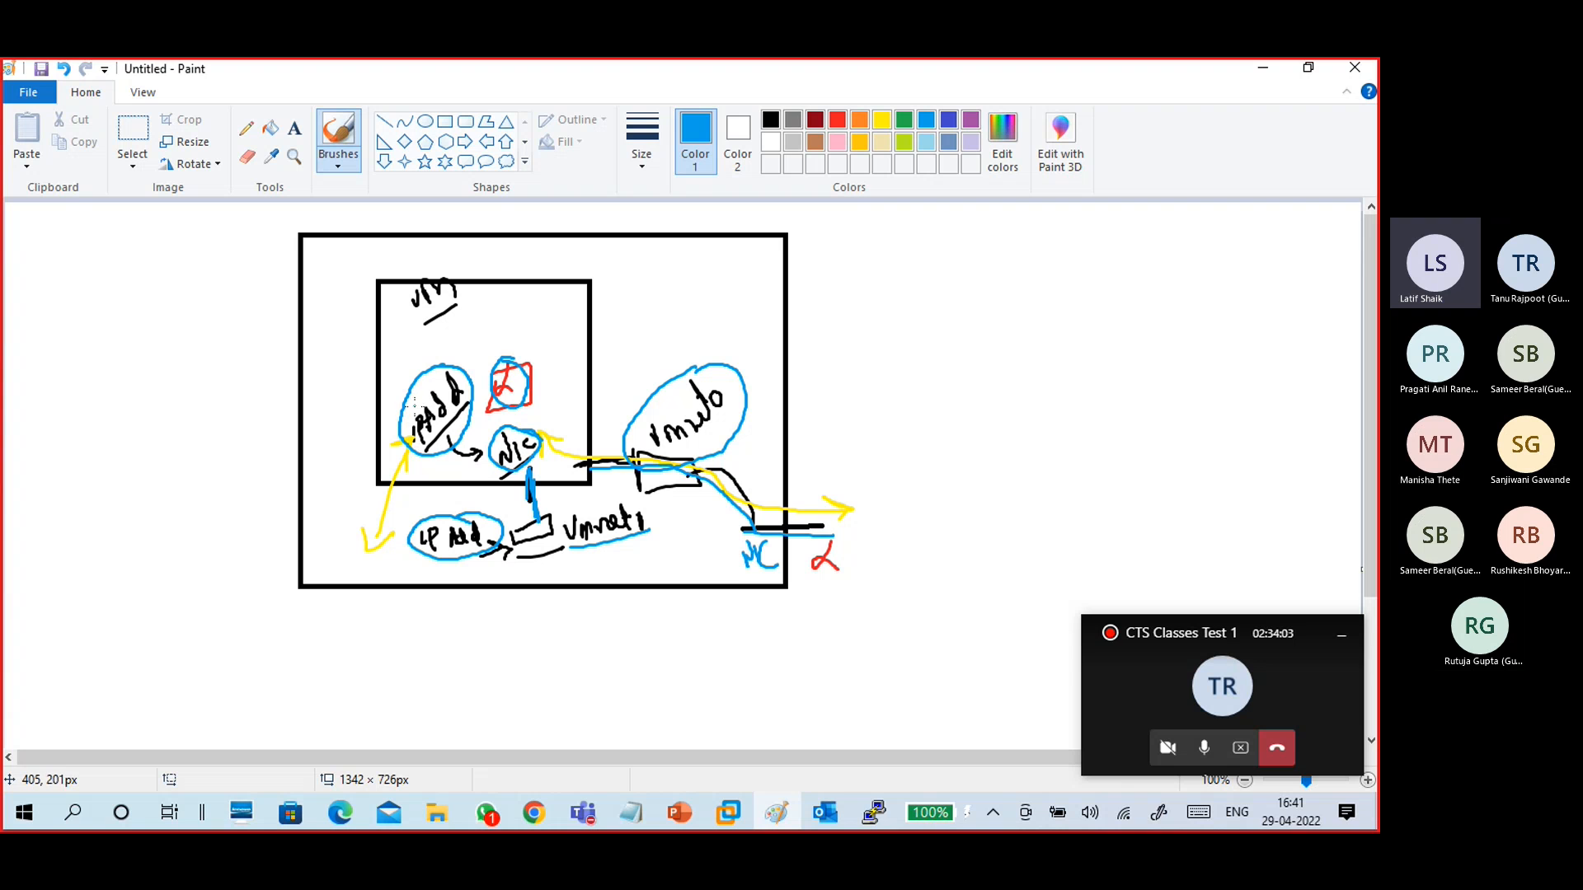
pyautogui.moveTo(328, 515)
pyautogui.mouseDown()
pyautogui.moveTo(321, 531)
pyautogui.moveTo(387, 562)
pyautogui.moveTo(334, 516)
pyautogui.mouseUp()
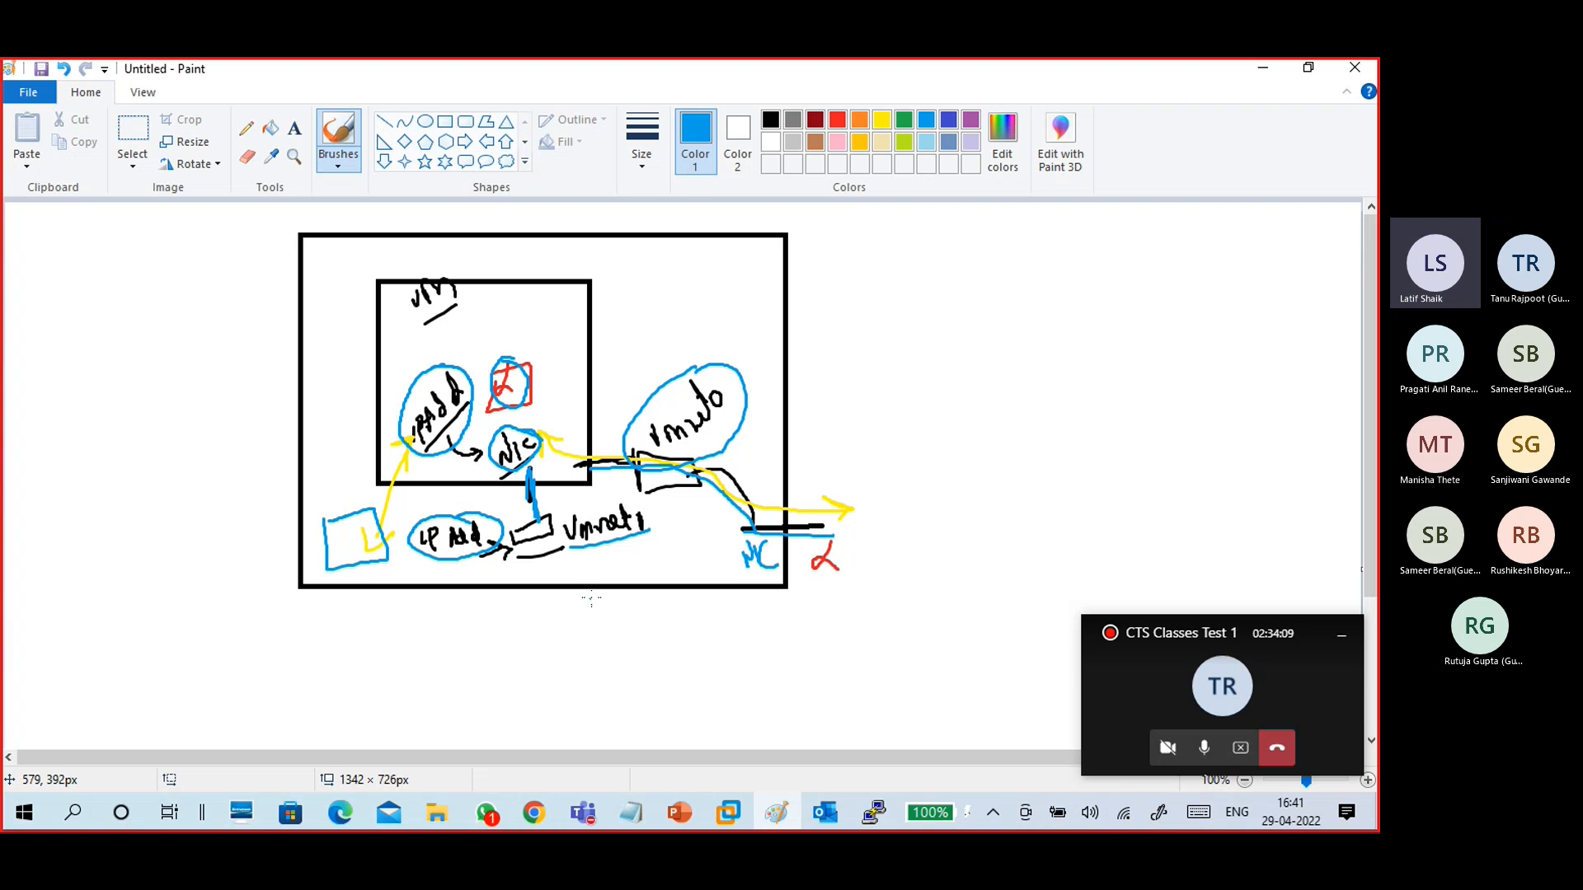
pyautogui.moveTo(731, 380); pyautogui.dragTo(751, 359)
# - Switch to the Linux VM's root terminal and shut the VM down with the poweroff command
pyautogui.click(1277, 73)
pyautogui.press('BackSpace')
pyautogui.write('powero')
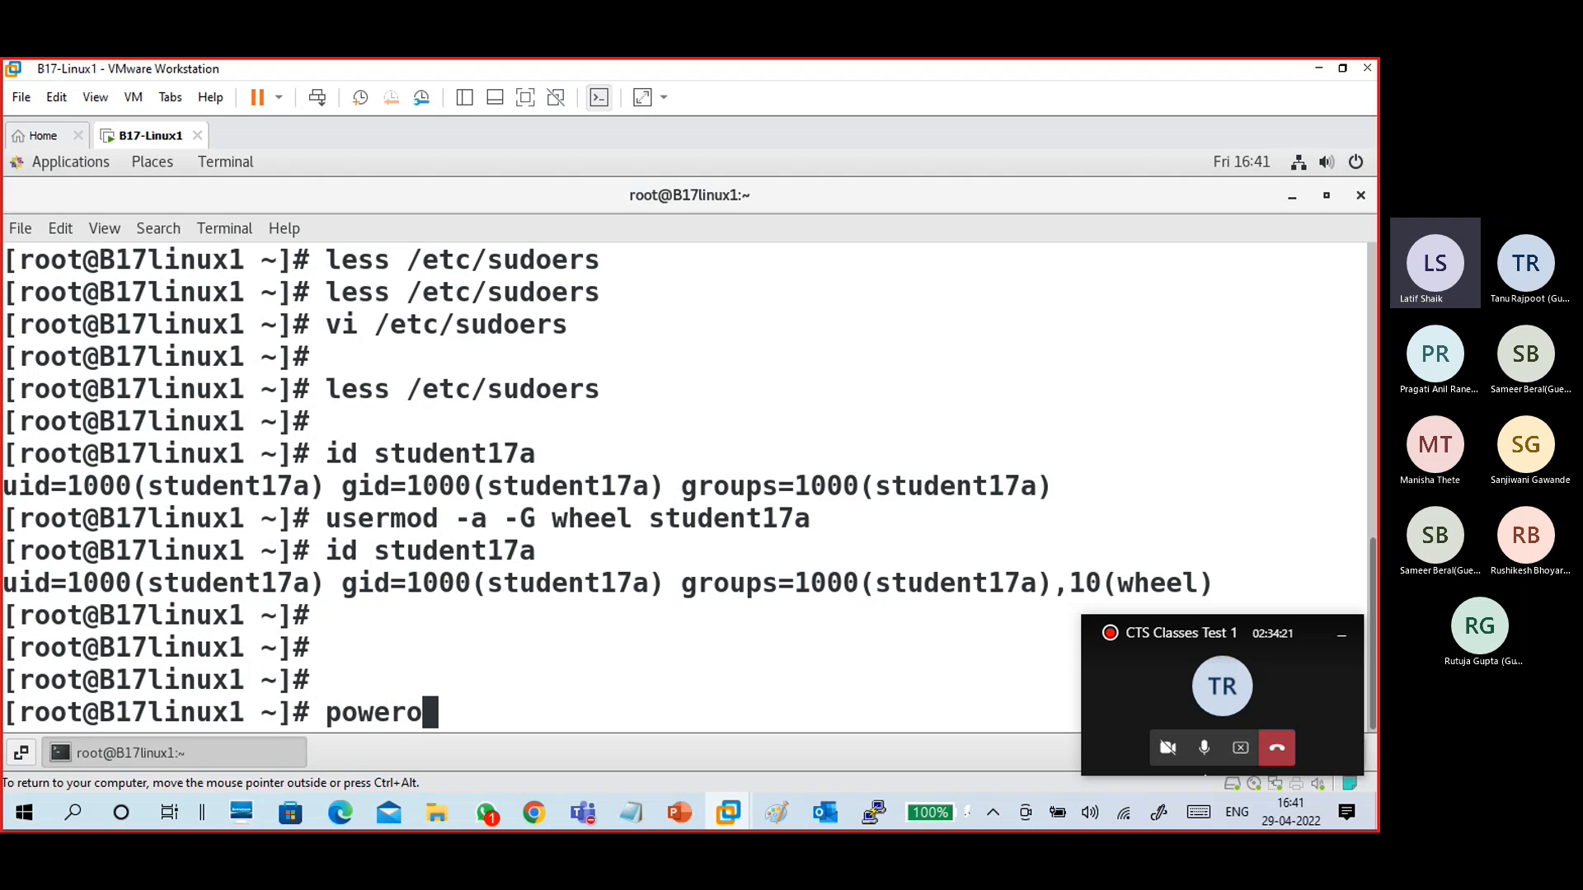
pyautogui.write('ff')
pyautogui.press('Return')
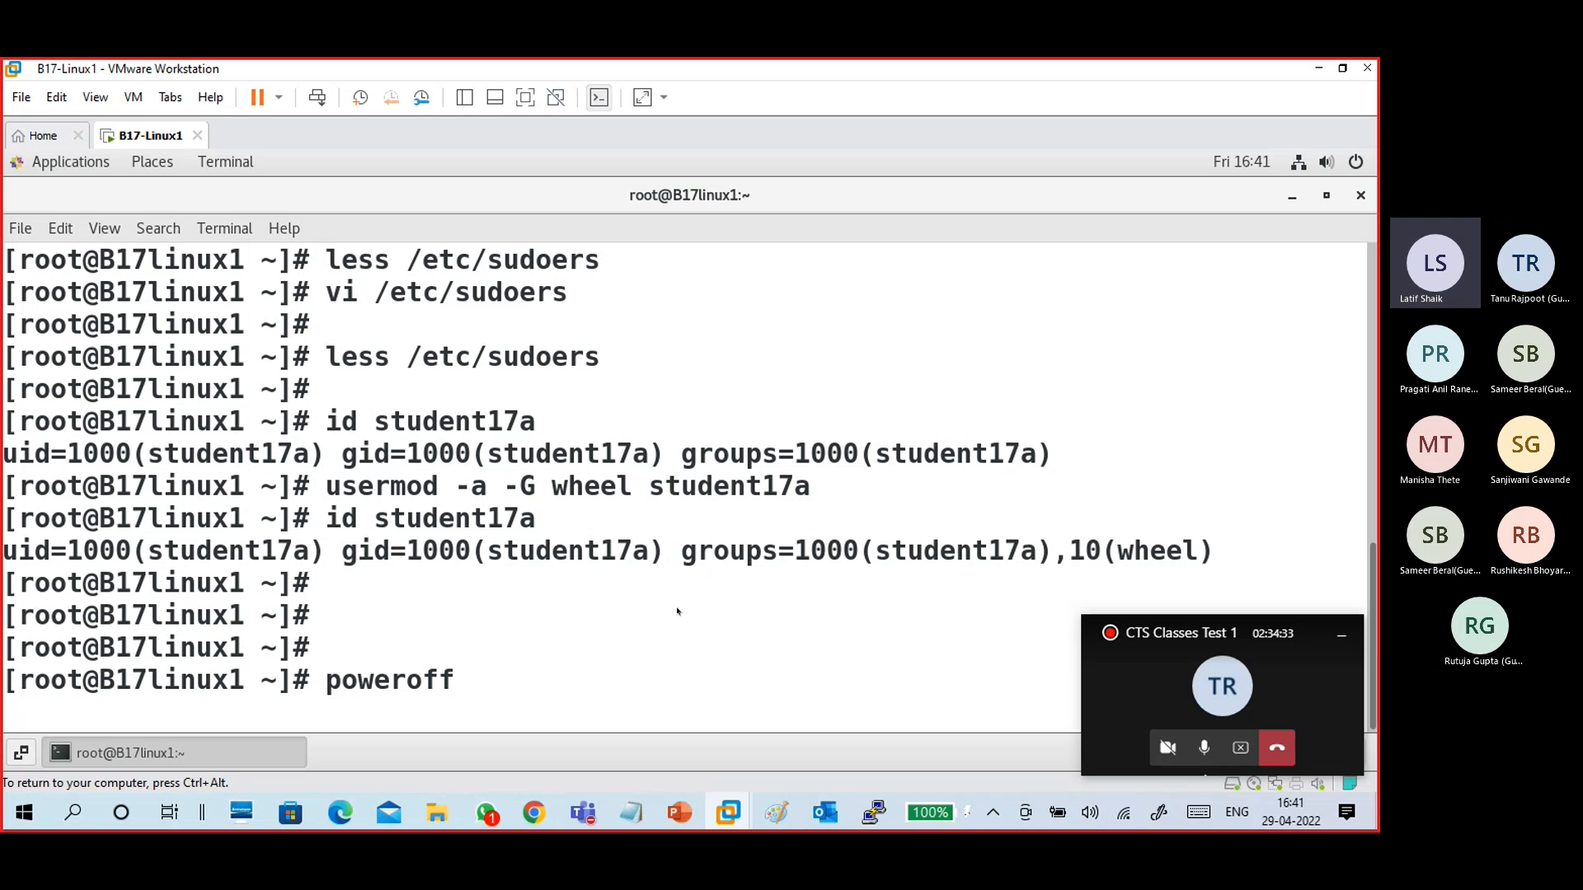
pyautogui.press('Return')
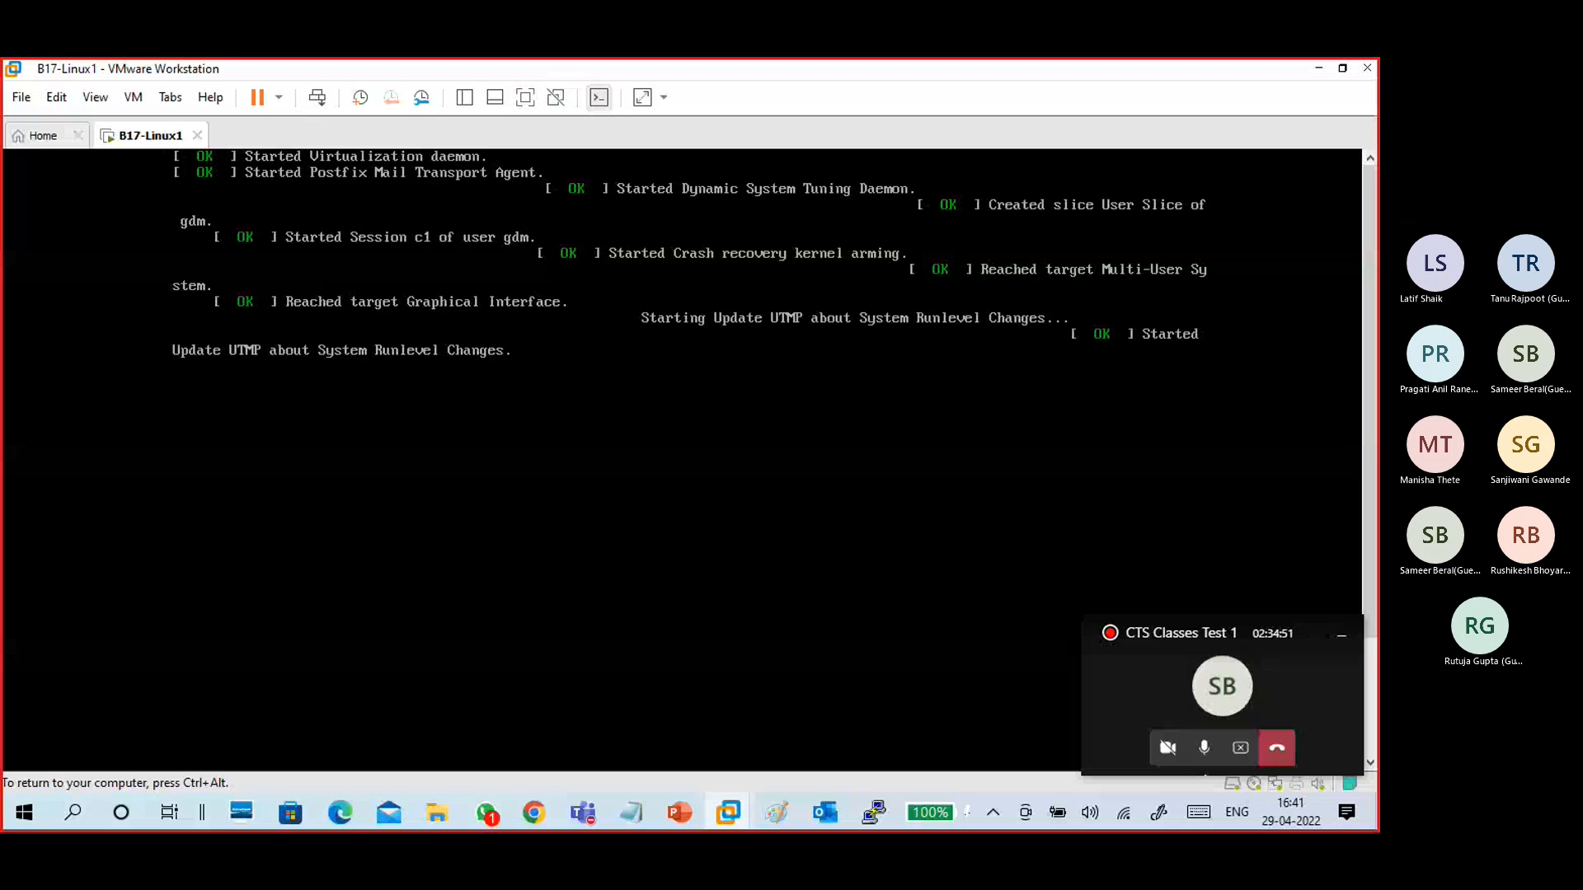
# - Release input from the VM, dismiss the PuTTY connection error and close the PuTTY session window
pyautogui.hotkey('ctrl', 'alt')
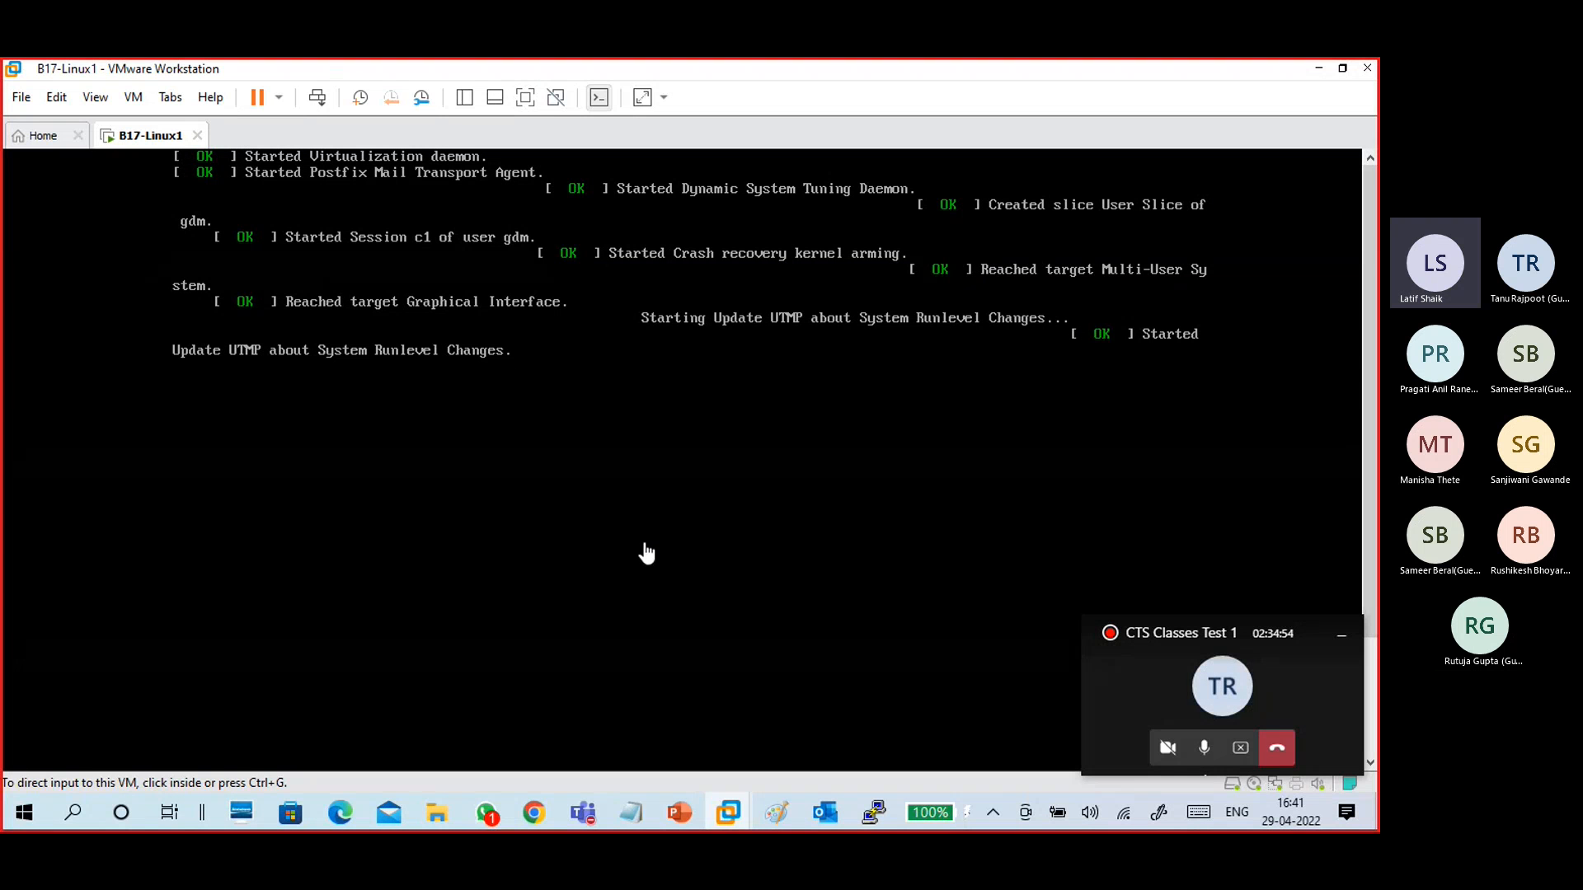
pyautogui.click(776, 812)
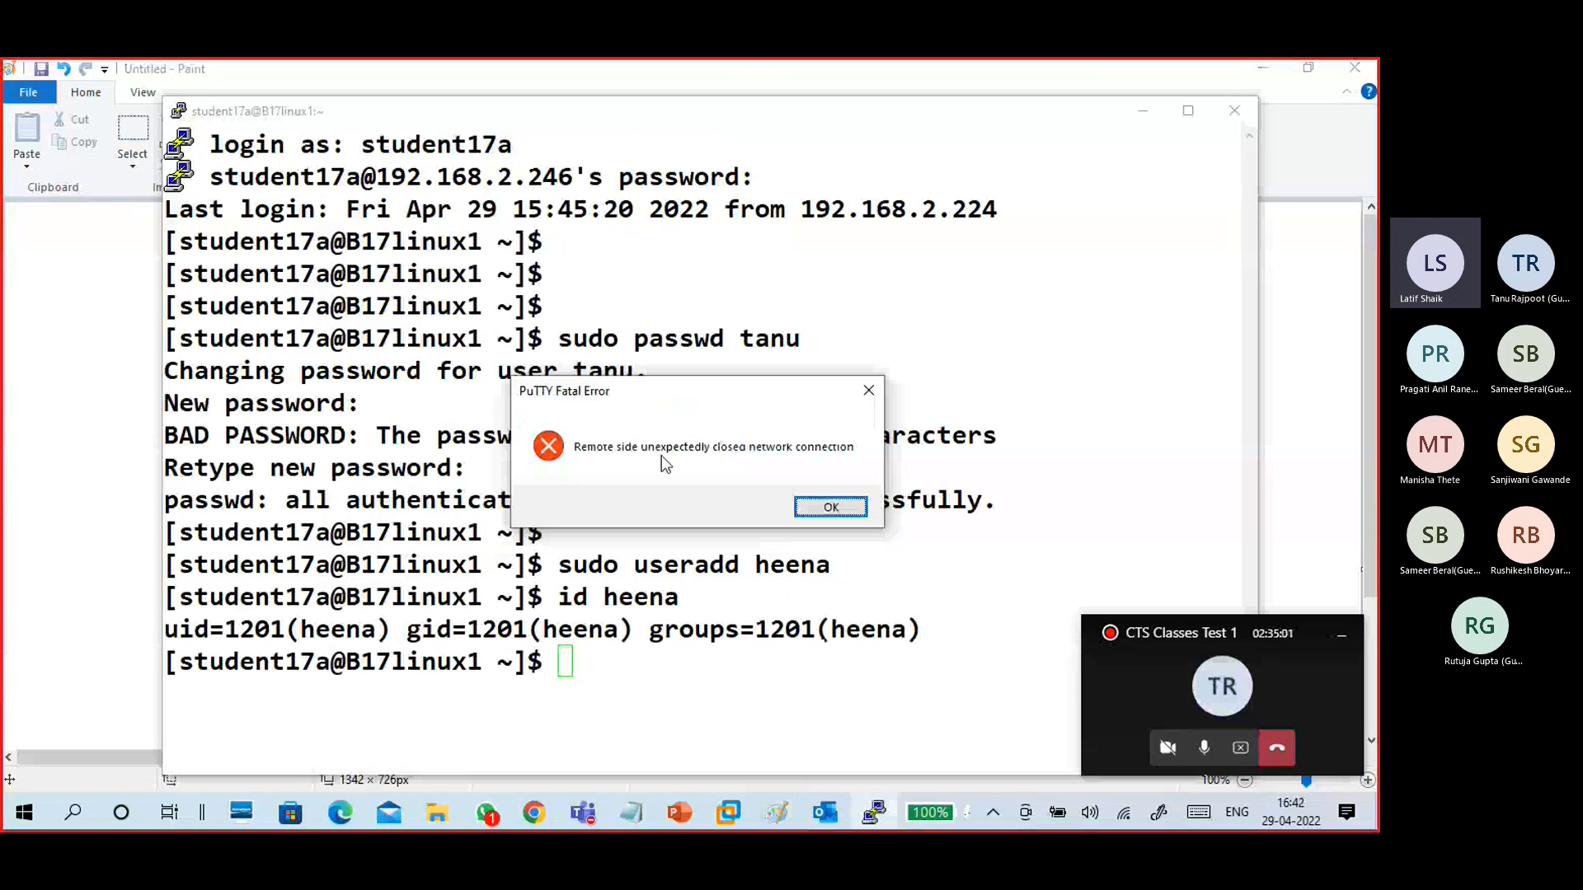
pyautogui.click(833, 505)
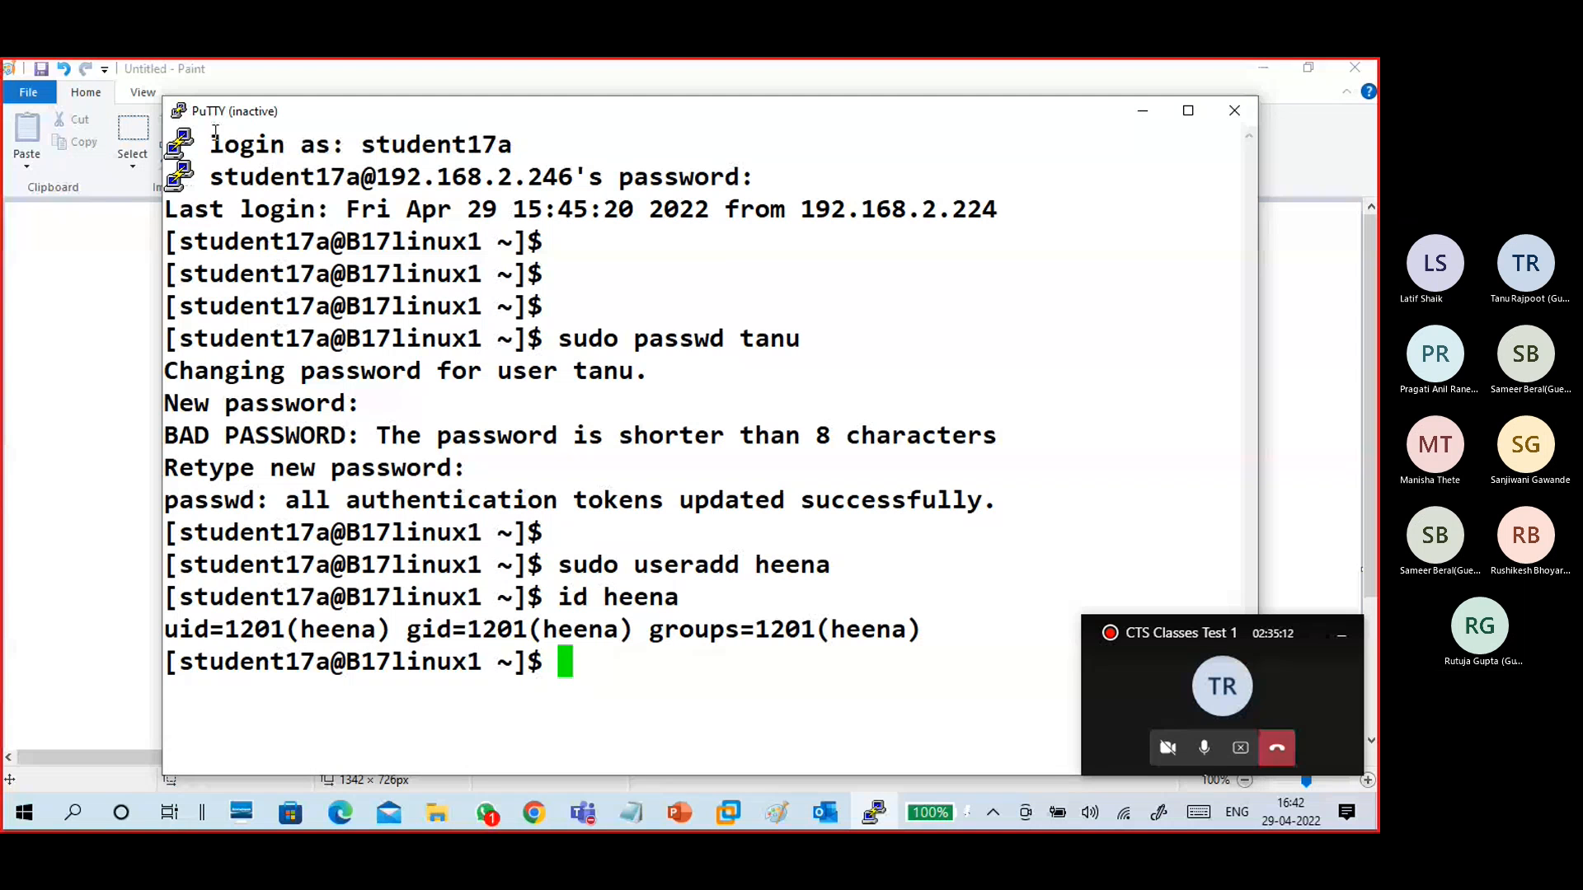
pyautogui.click(180, 111)
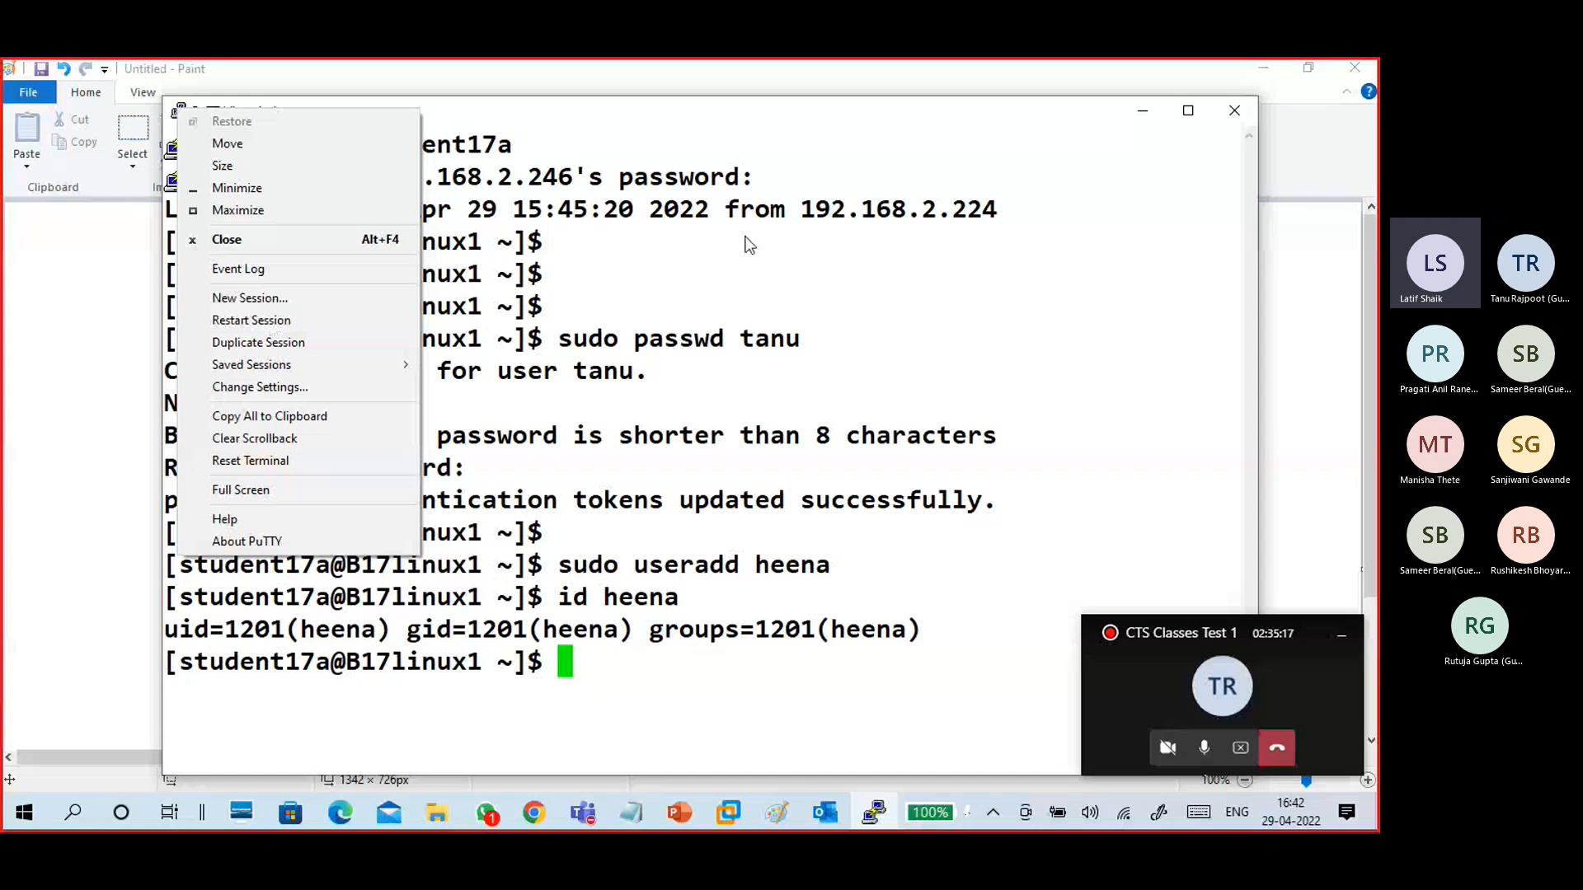
pyautogui.click(887, 96)
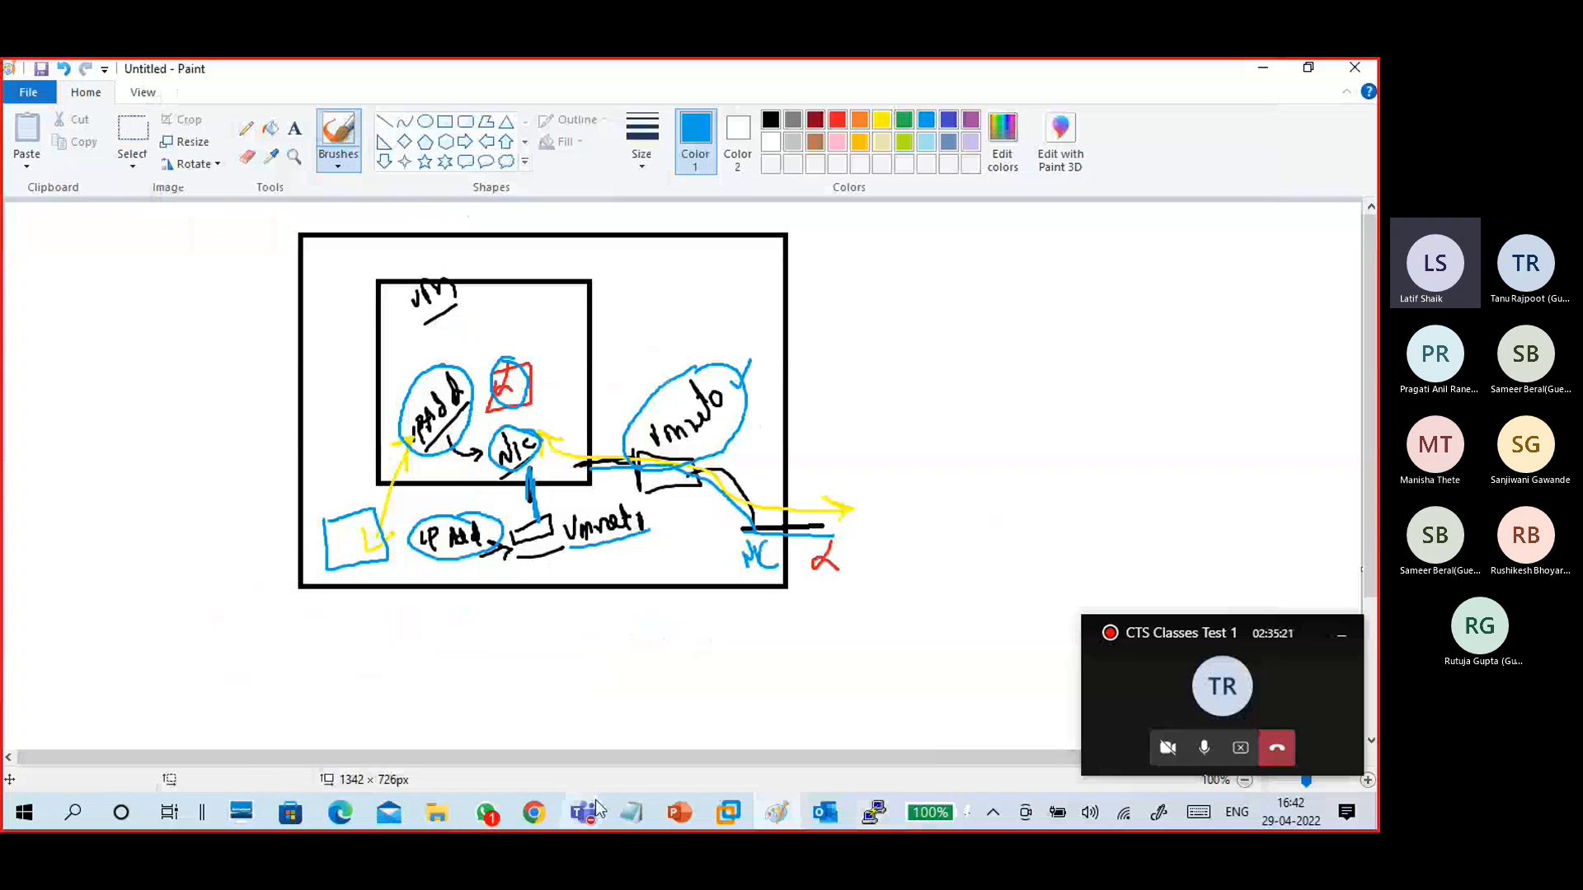
# - Open the B17-Linux1 virtual machine settings and add a new Network Adapter through the Add Hardware Wizard
pyautogui.moveTo(732, 804)
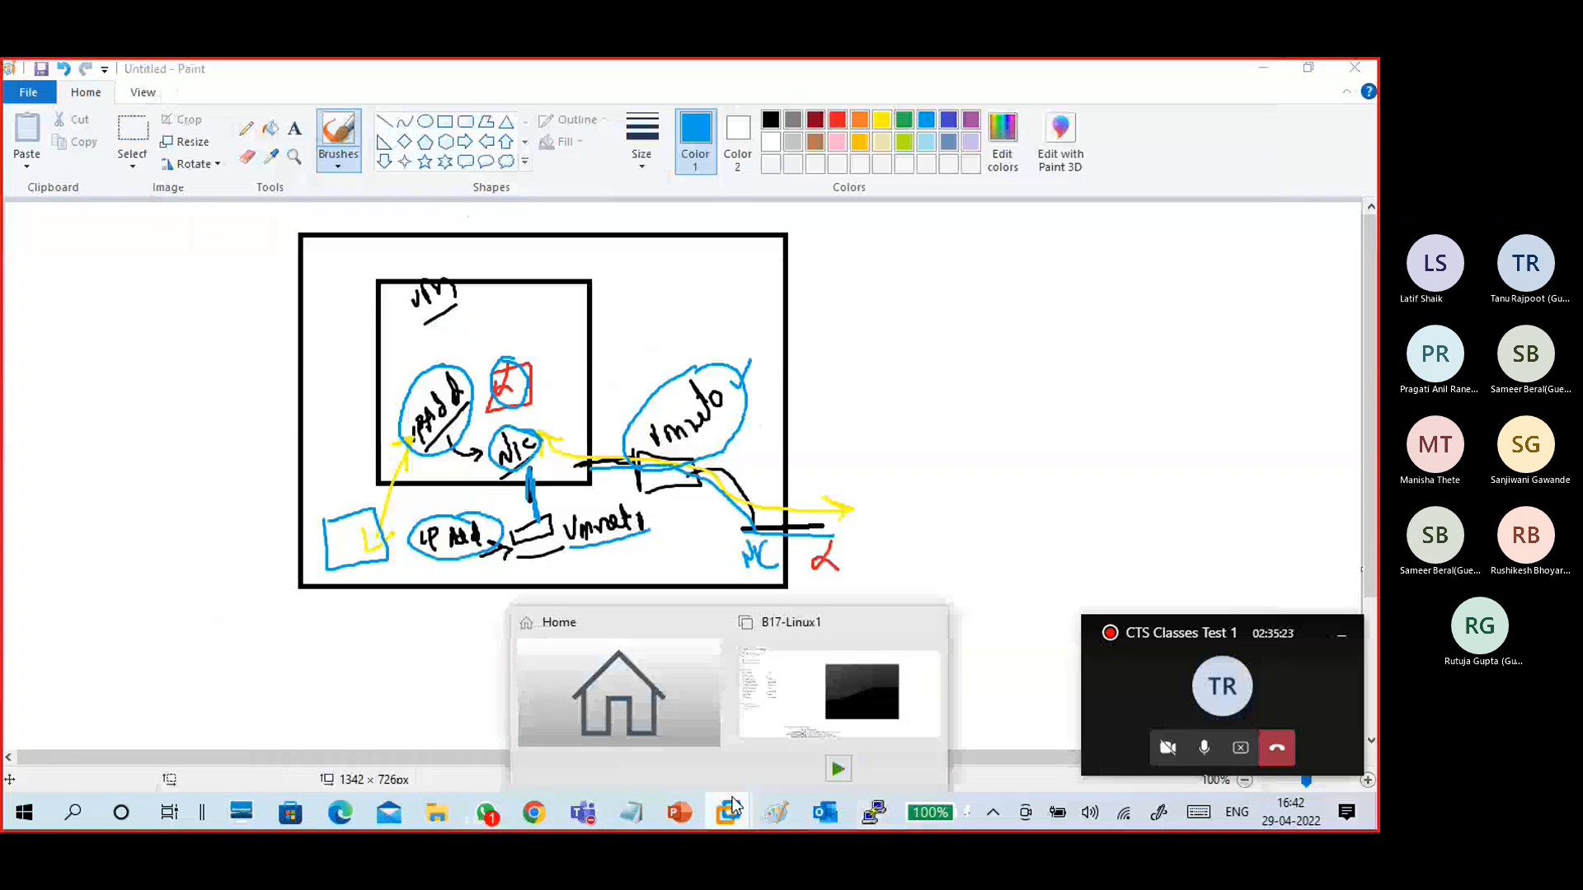
pyautogui.click(742, 684)
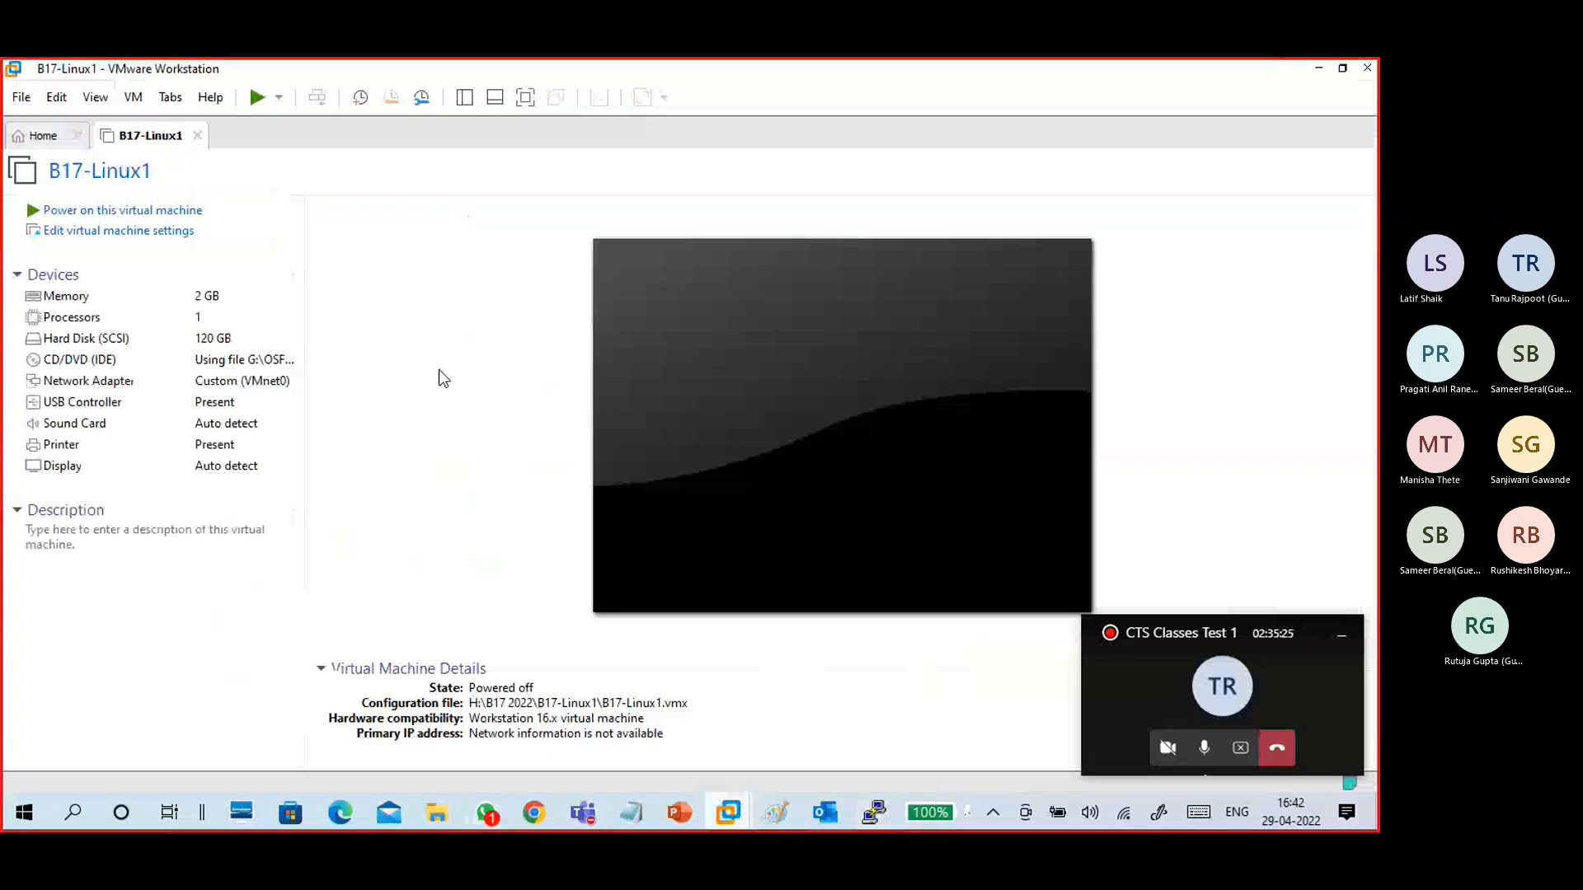
pyautogui.click(173, 236)
pyautogui.click(491, 726)
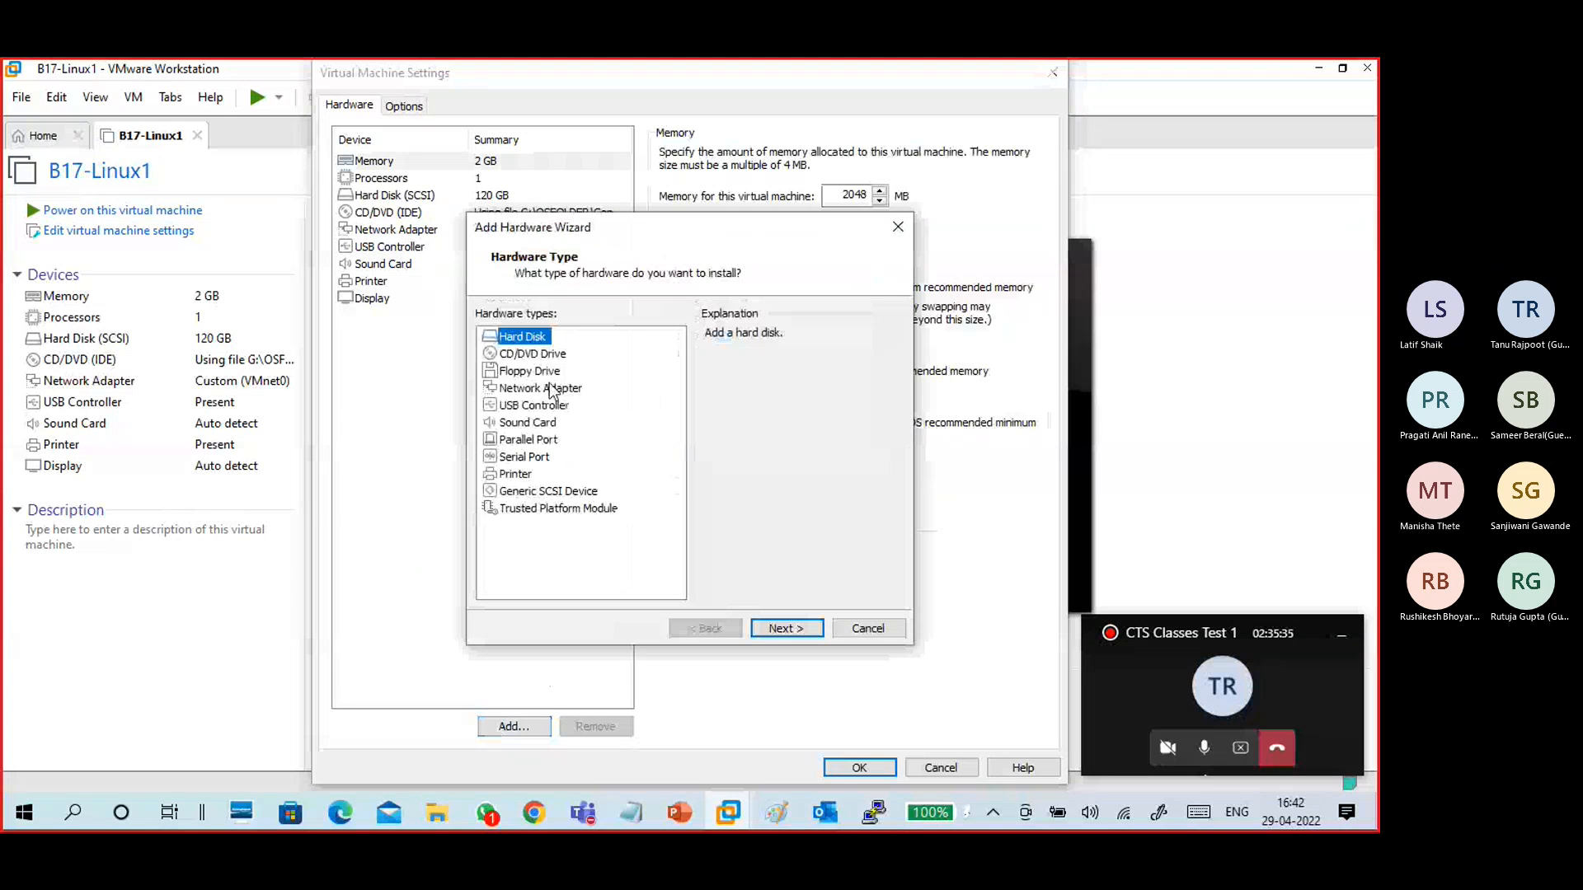
pyautogui.click(540, 387)
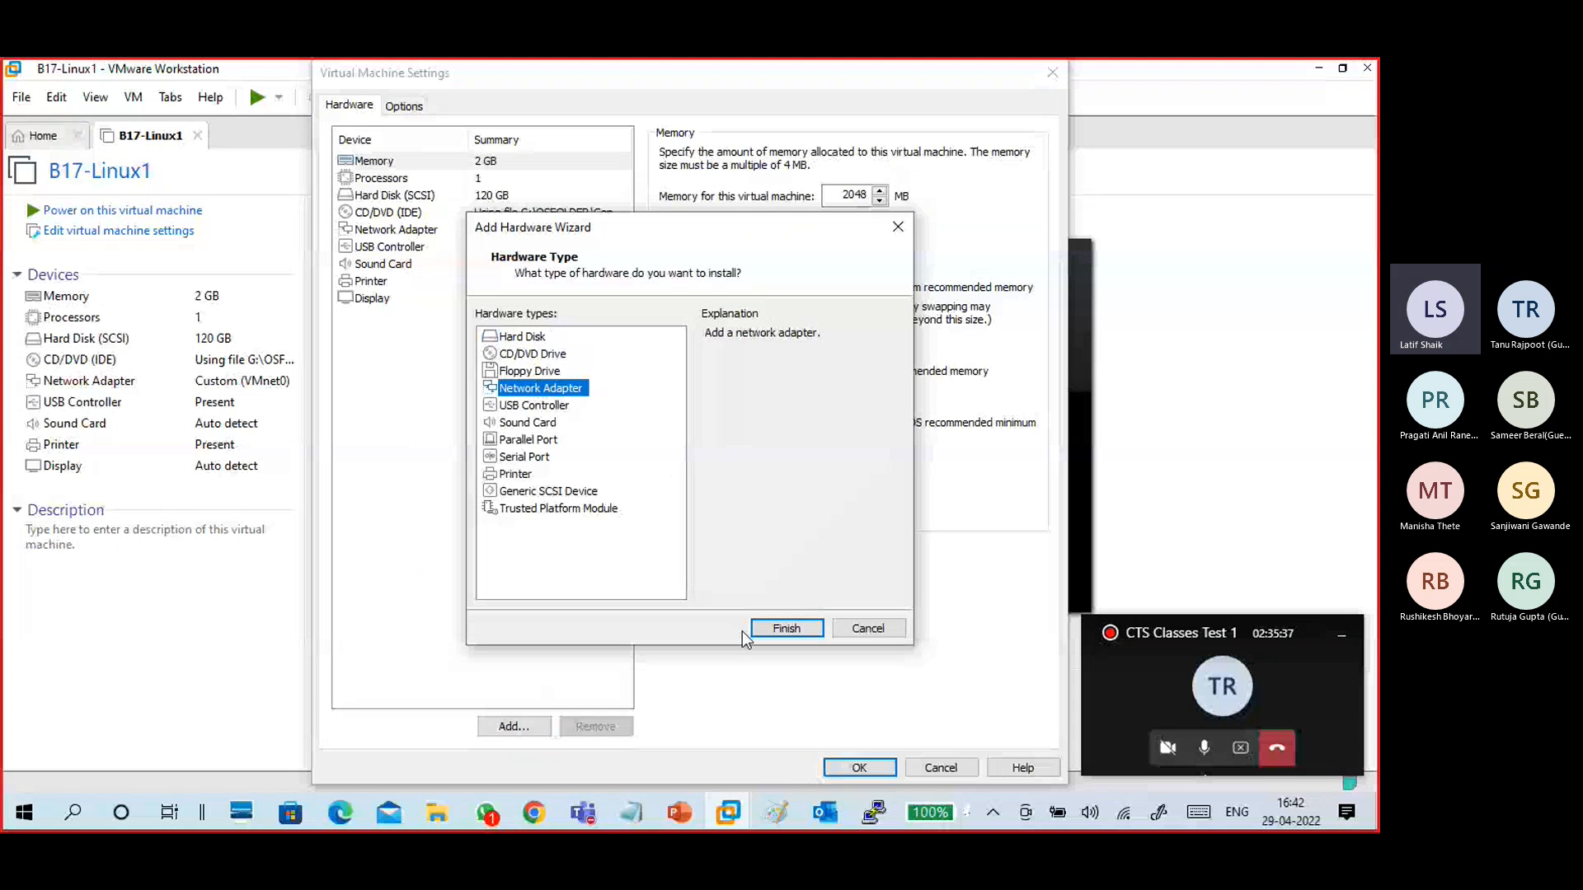
pyautogui.click(785, 629)
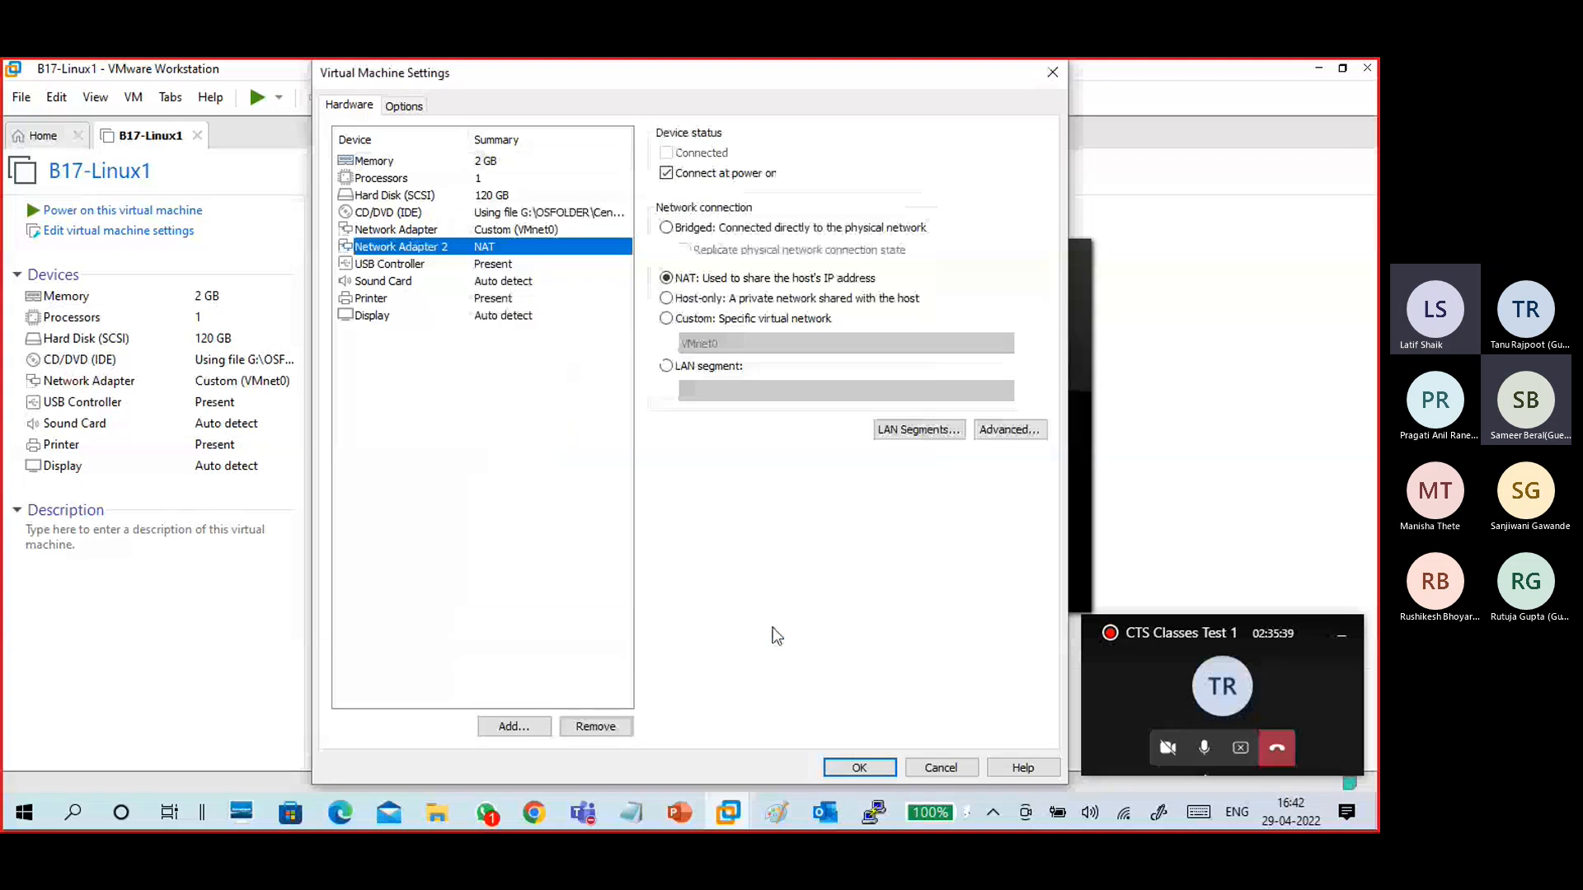
# - Set Network Adapter 2 to Custom: Specific virtual network using VMnet1 (Host-only)
pyautogui.click(505, 233)
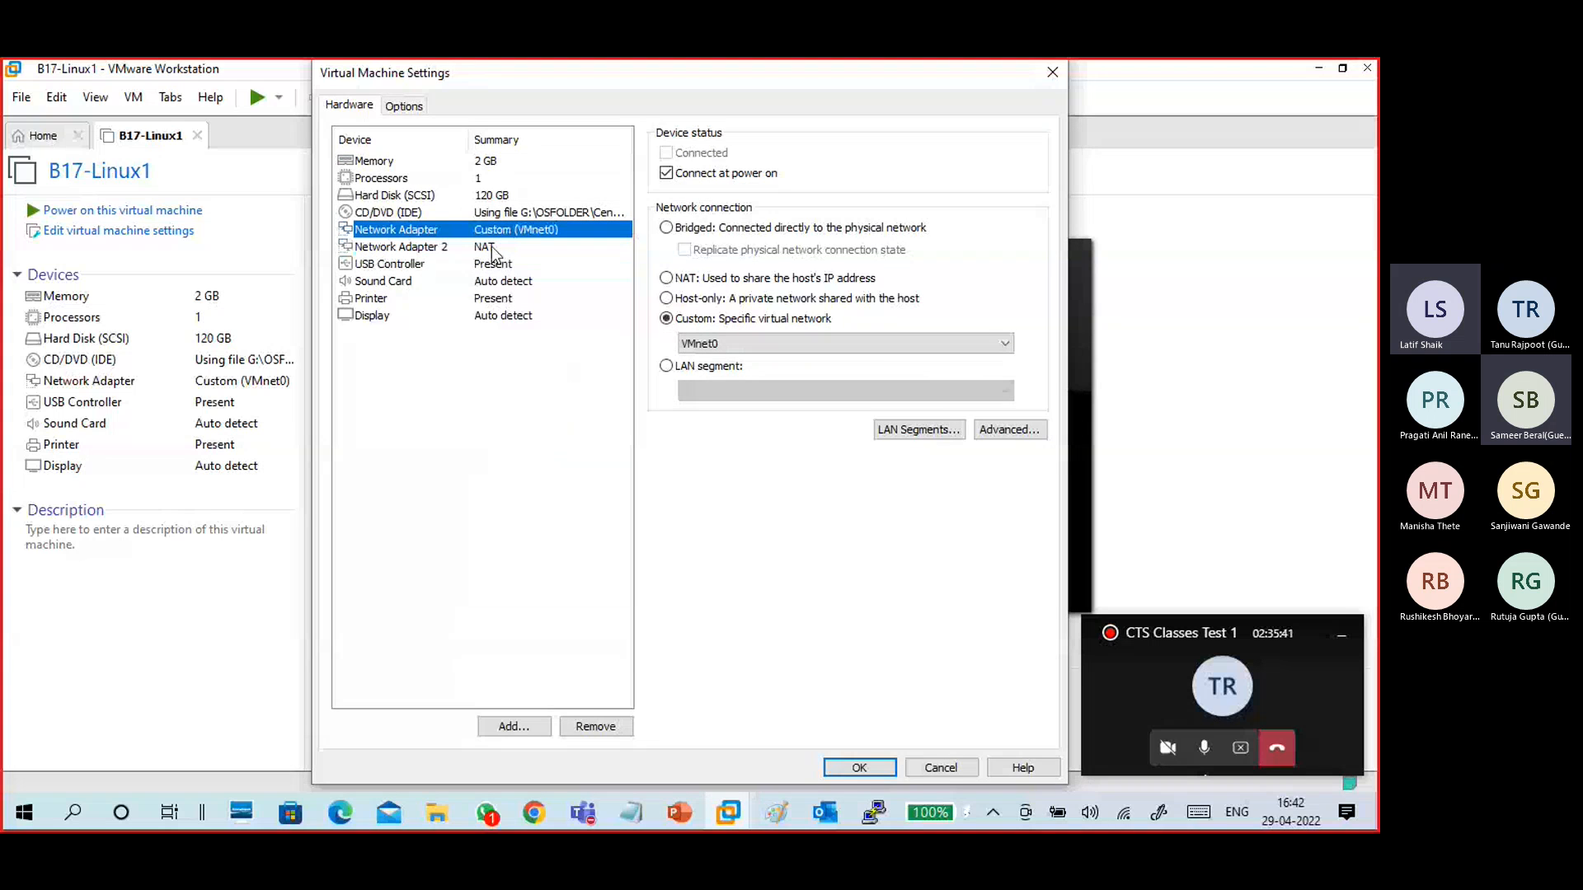
pyautogui.click(505, 248)
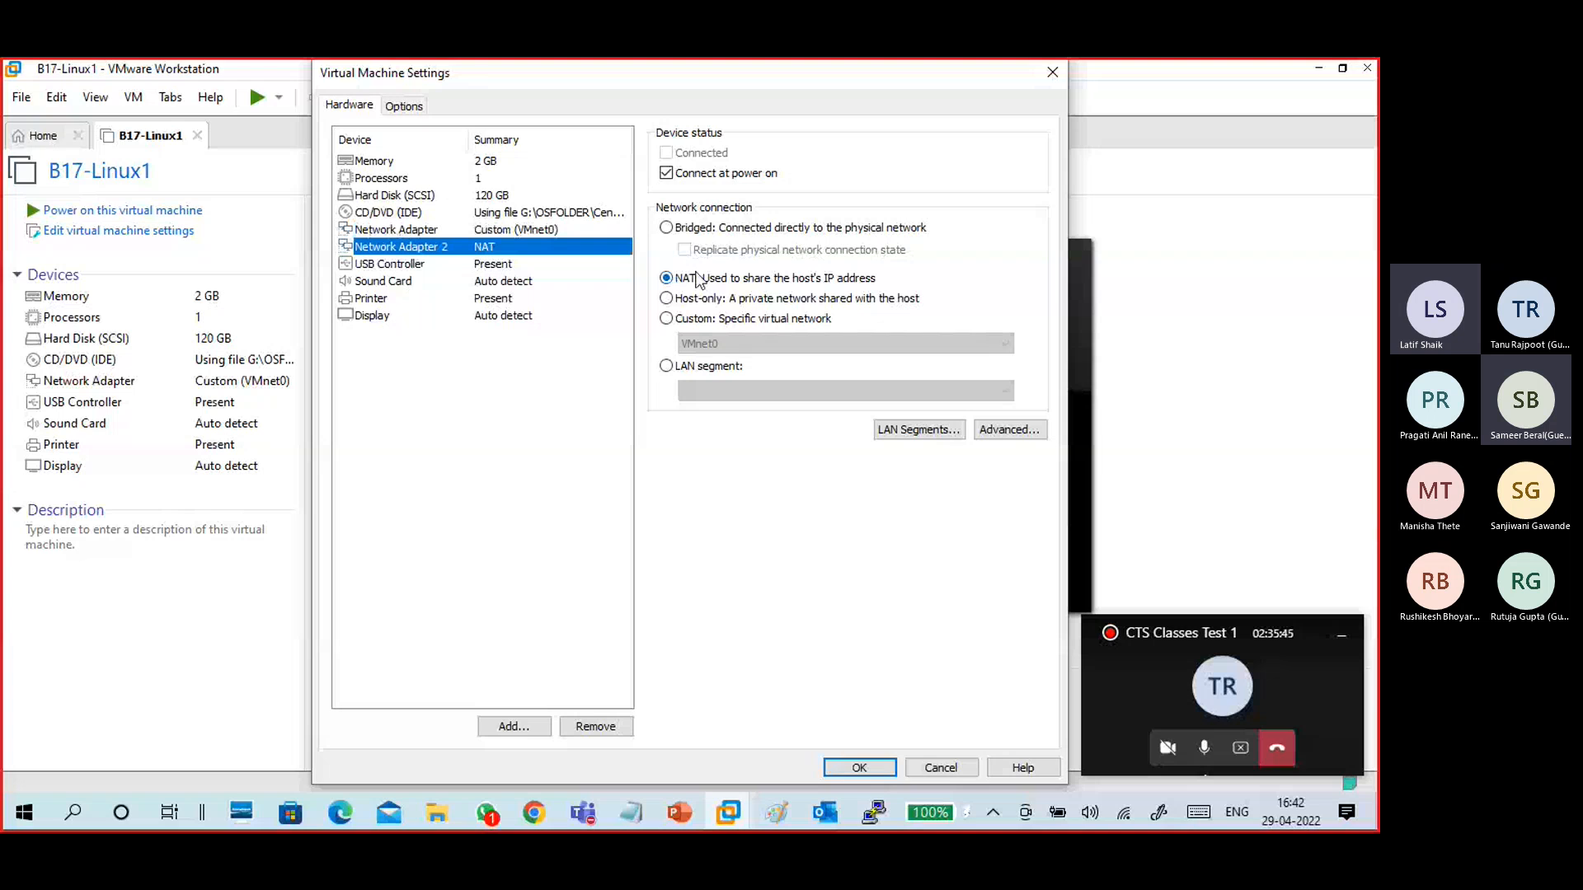
pyautogui.click(692, 322)
pyautogui.click(718, 343)
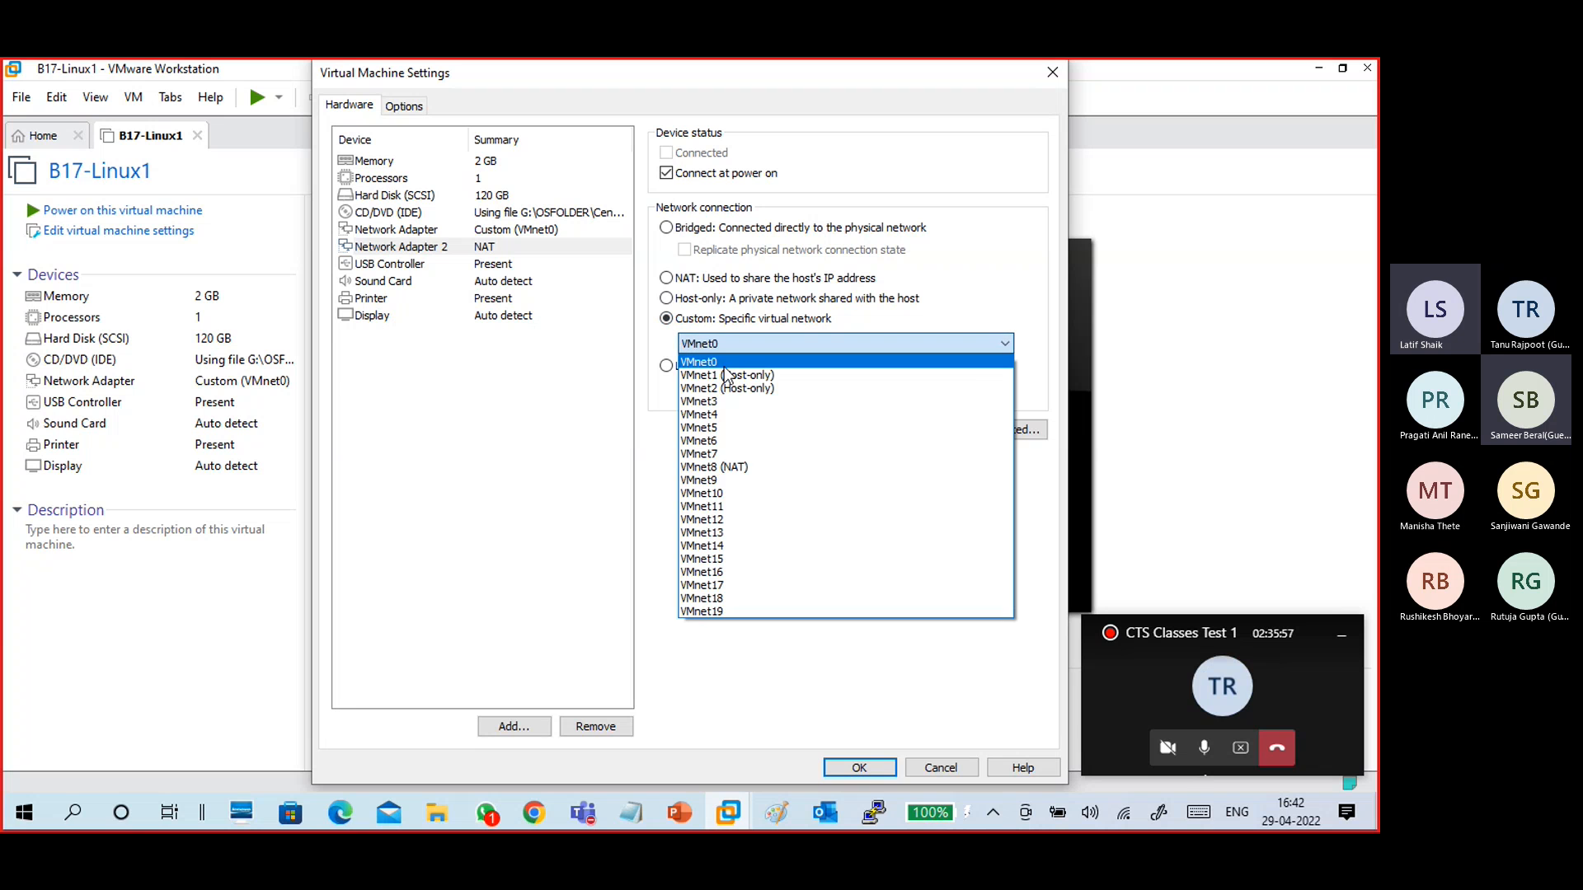
pyautogui.click(730, 376)
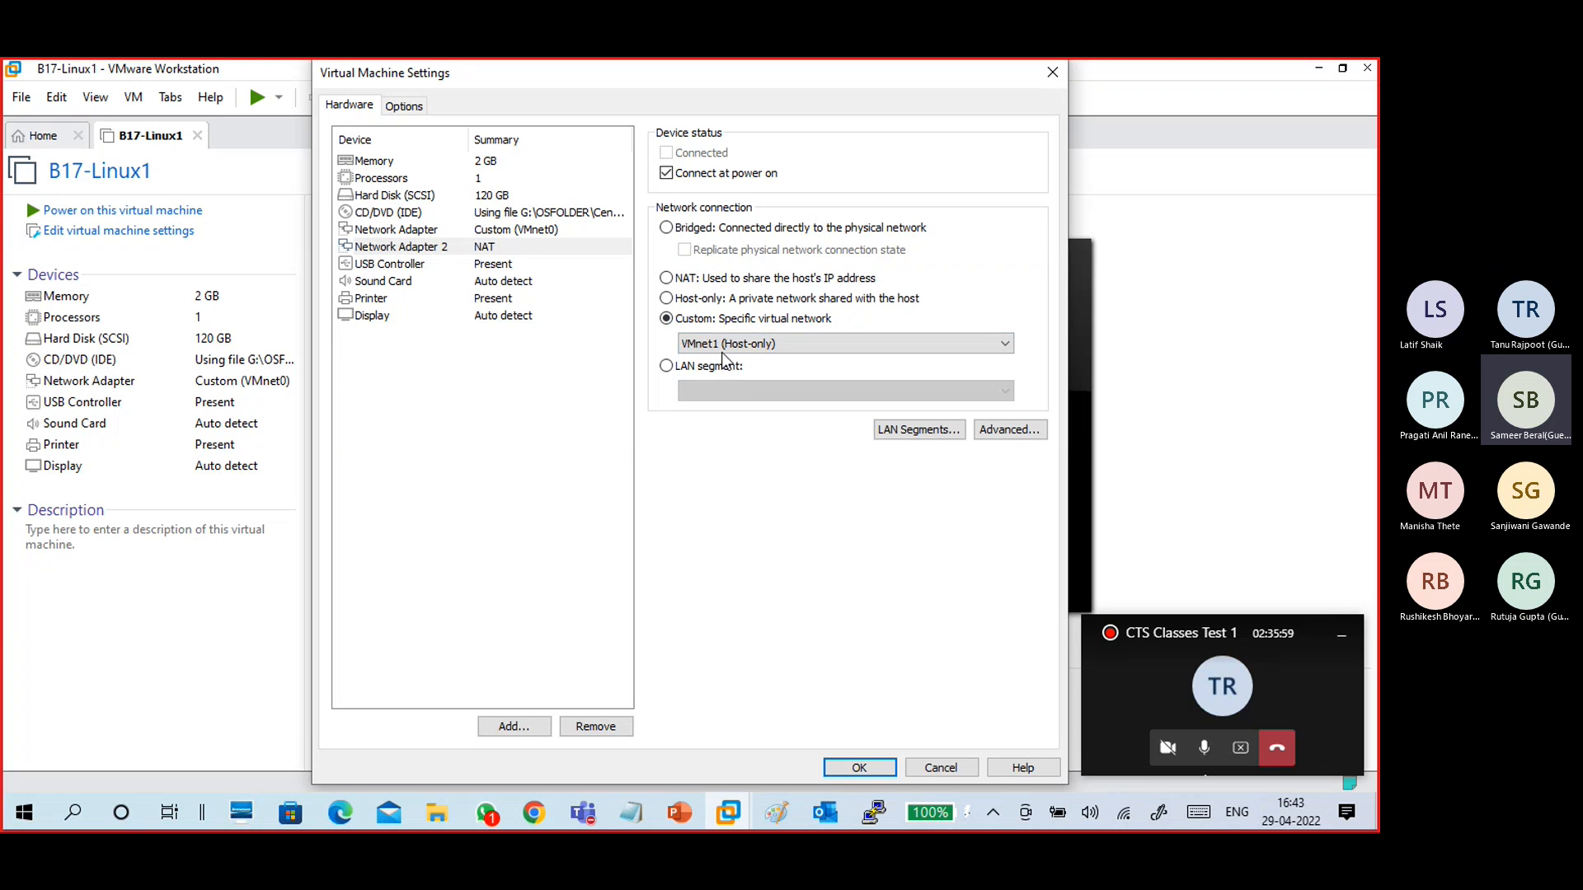
pyautogui.click(721, 348)
pyautogui.click(734, 388)
pyautogui.click(729, 345)
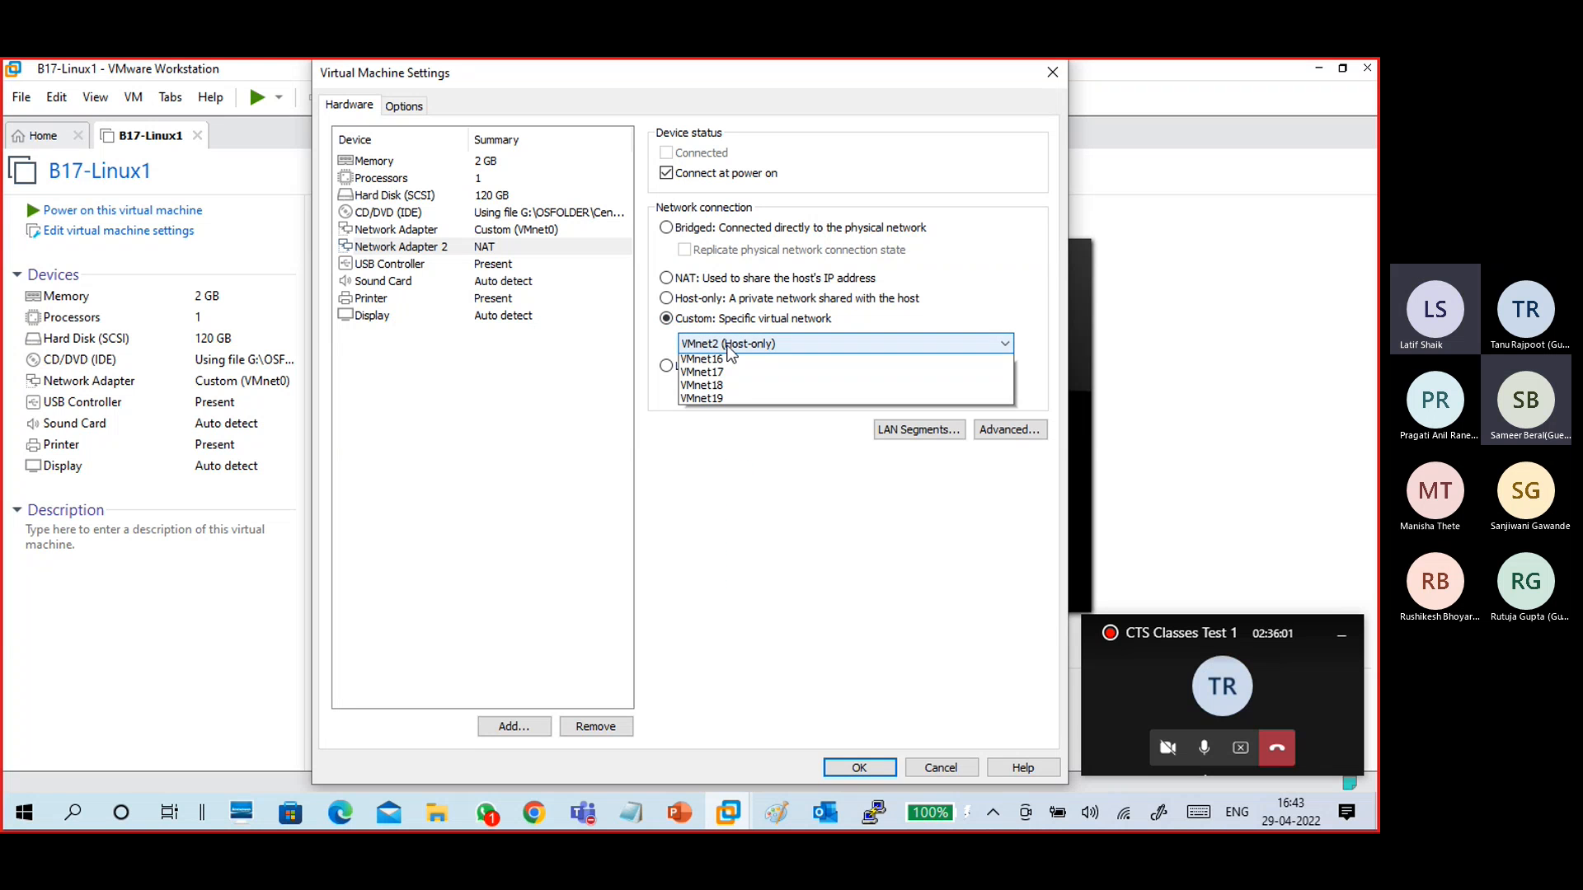
pyautogui.click(727, 372)
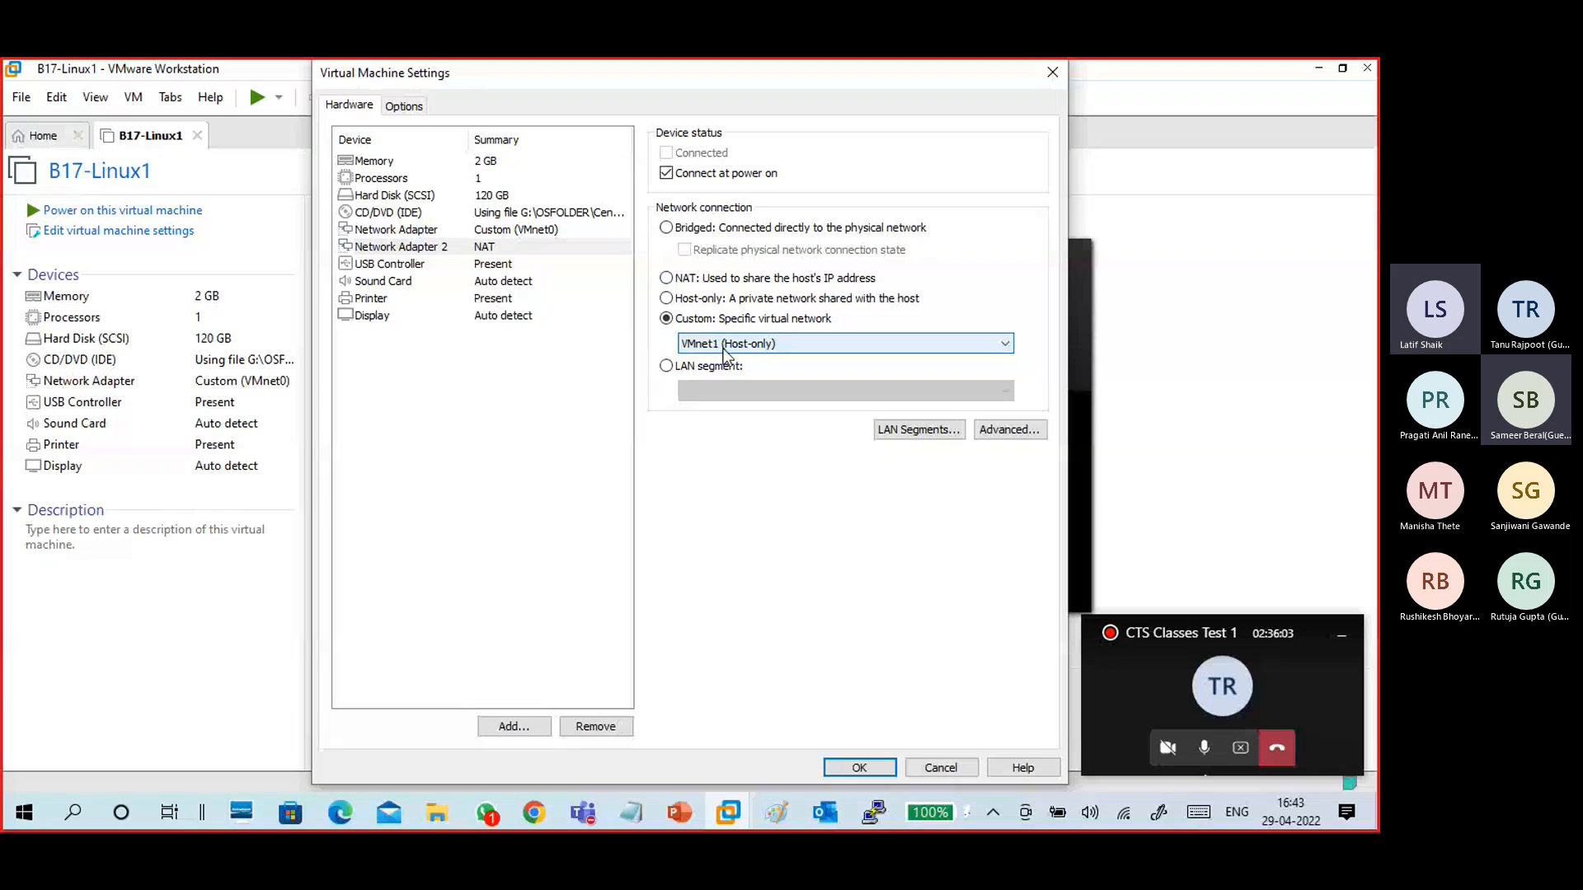
# - Compare the connection settings of both network adapters and save the virtual machine settings
pyautogui.click(519, 247)
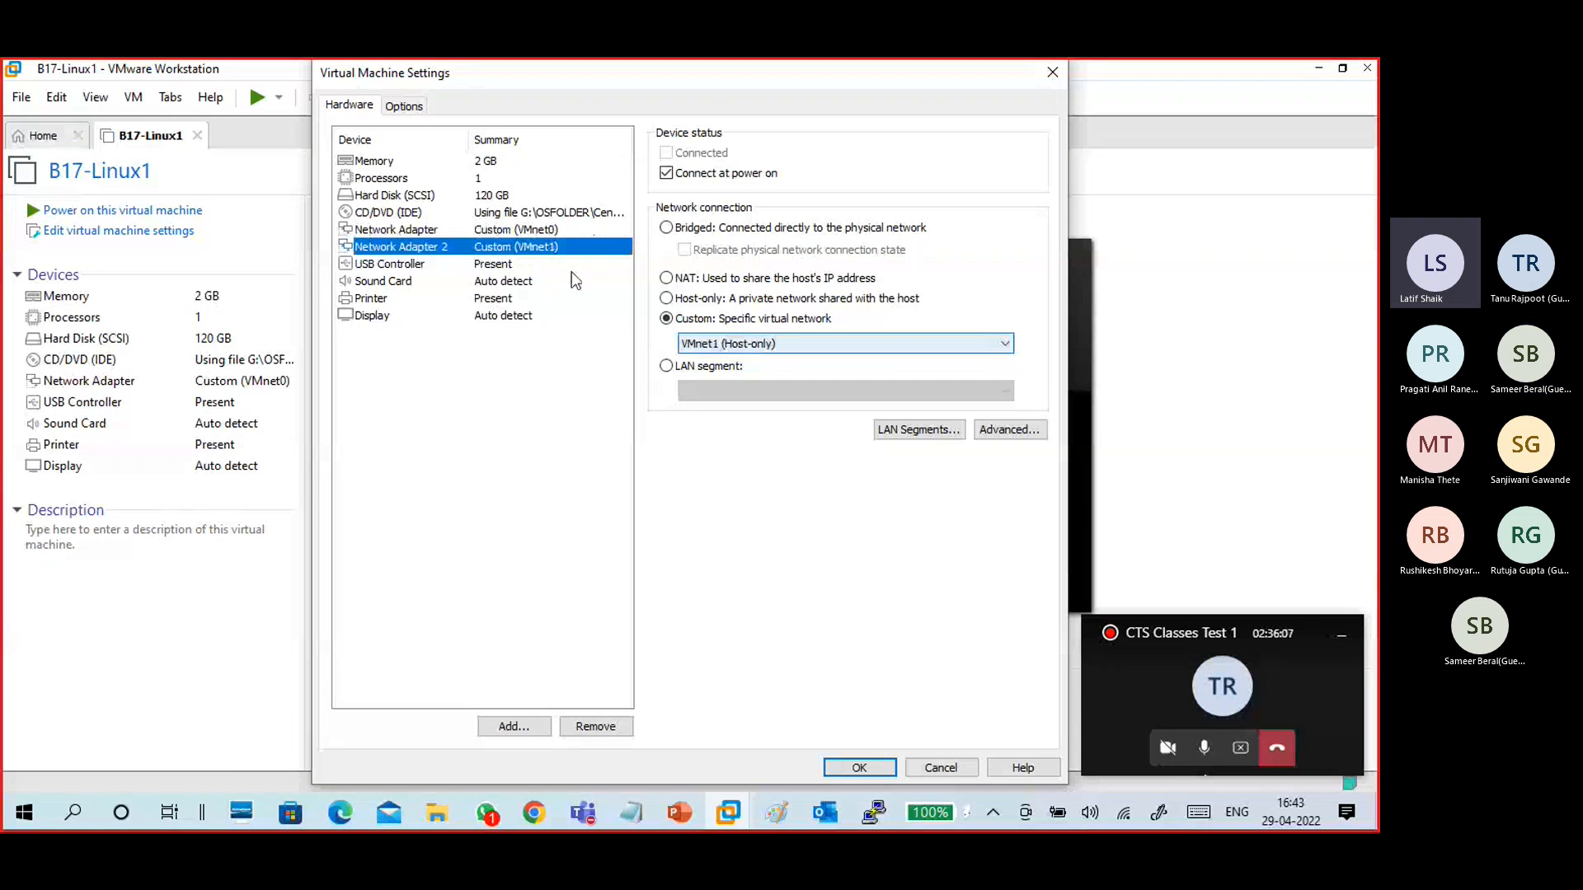
pyautogui.click(532, 232)
pyautogui.click(543, 249)
pyautogui.click(715, 341)
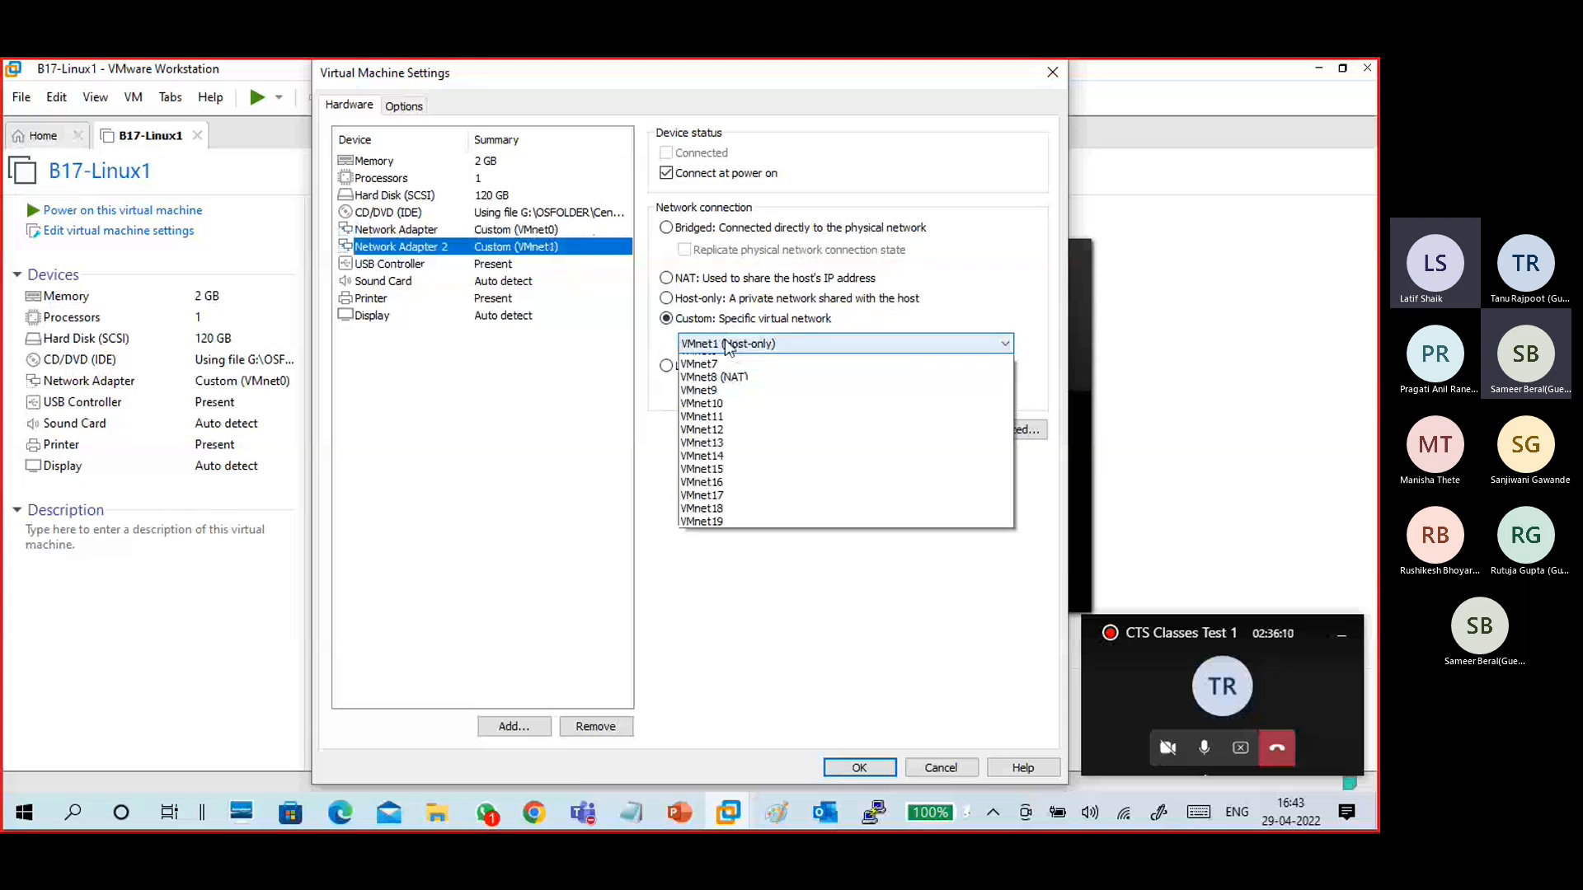
pyautogui.click(725, 344)
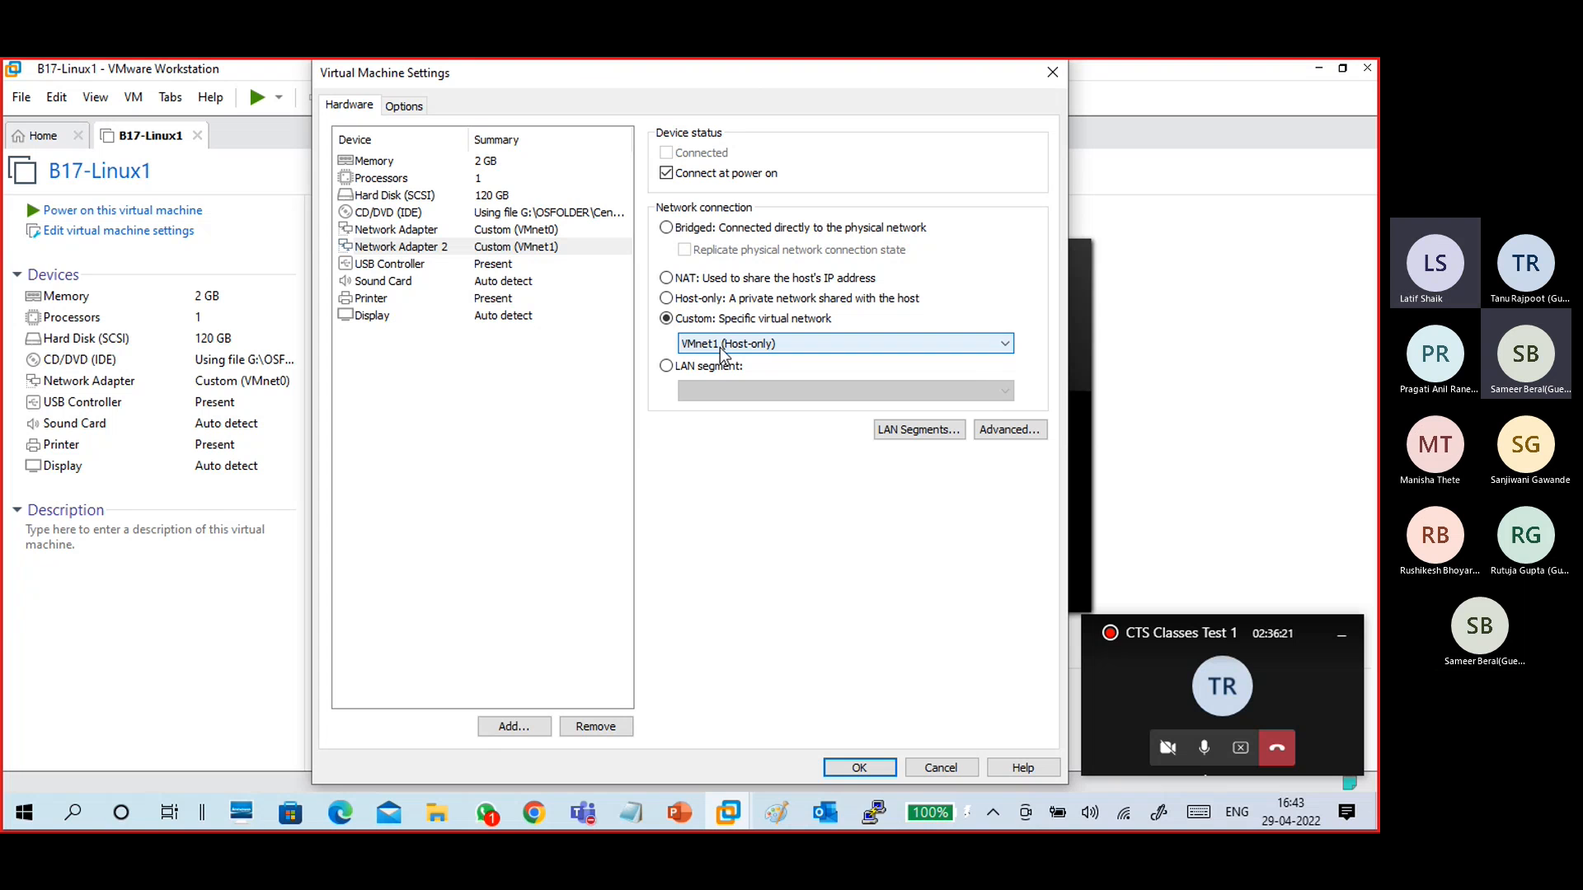
pyautogui.click(428, 247)
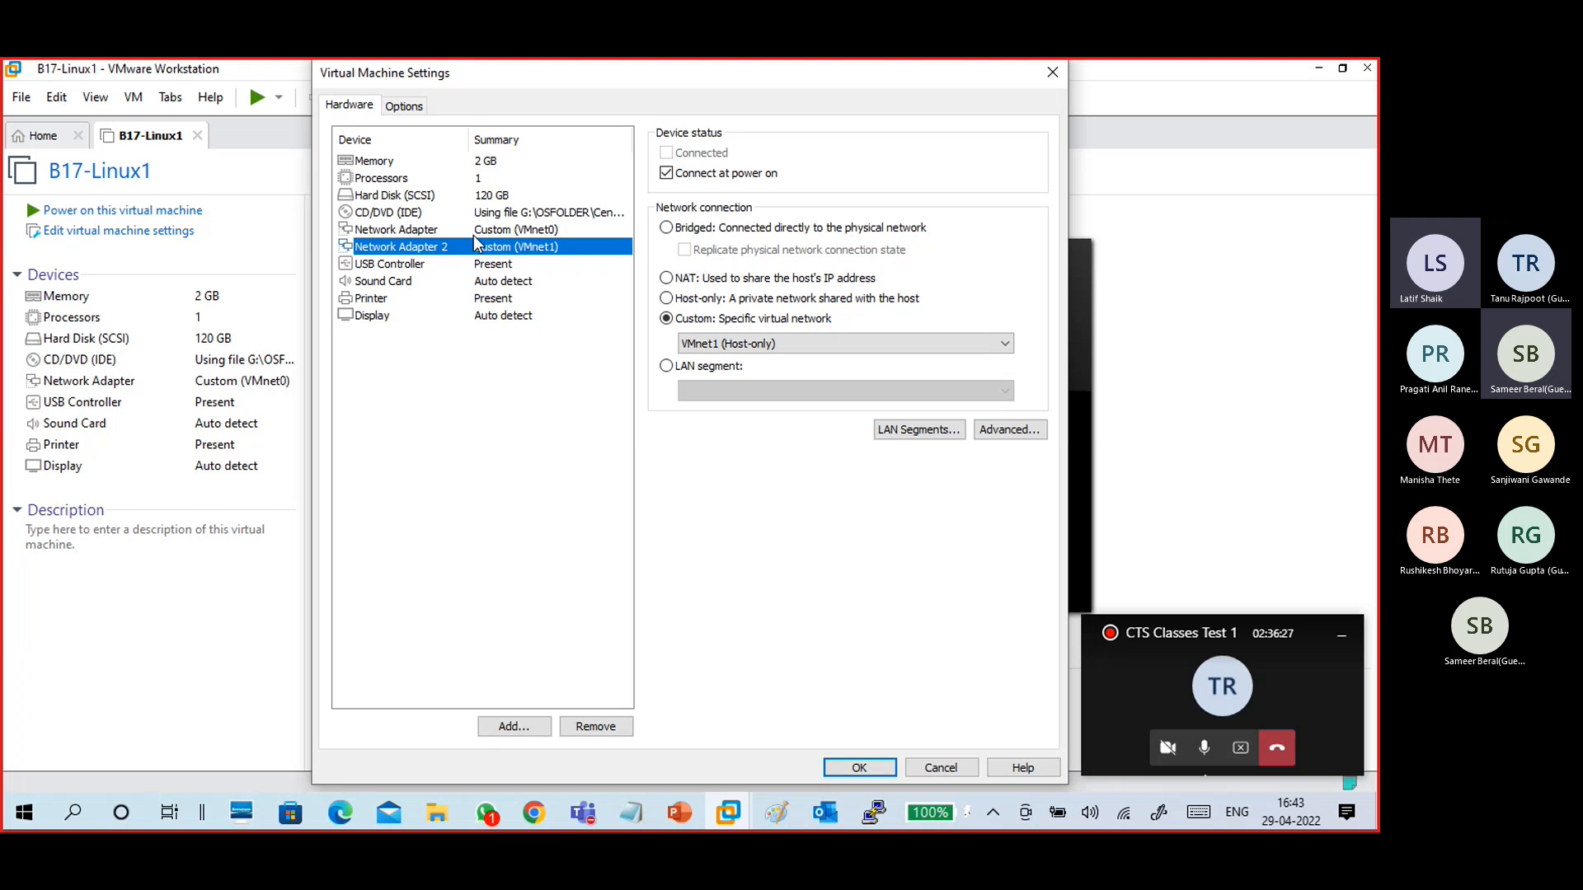
pyautogui.click(437, 231)
pyautogui.click(439, 246)
pyautogui.click(441, 214)
pyautogui.click(439, 246)
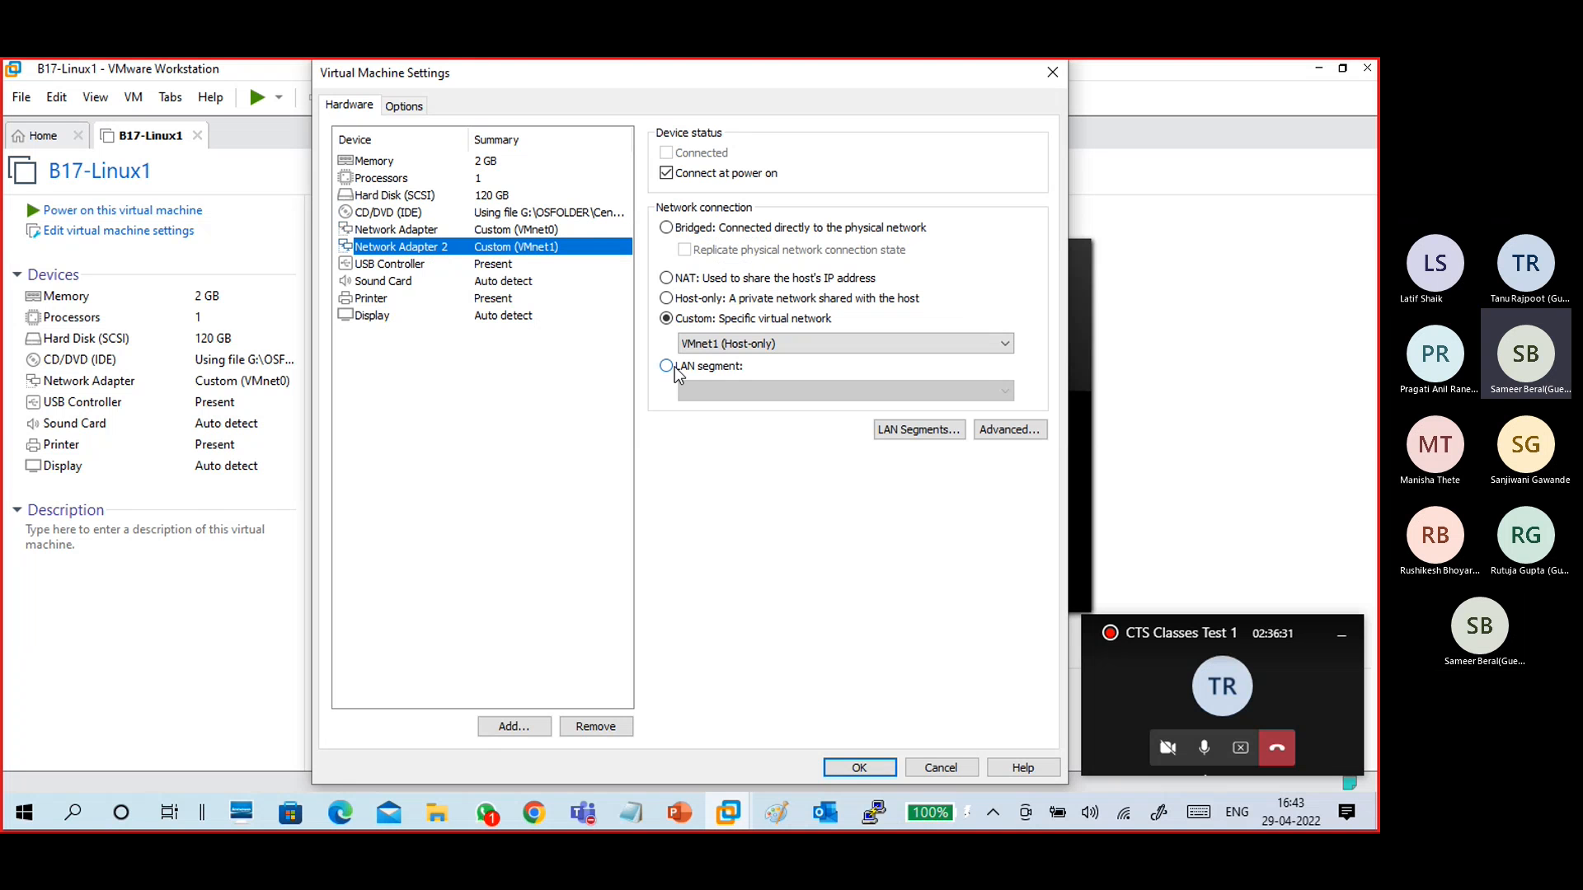
pyautogui.click(858, 768)
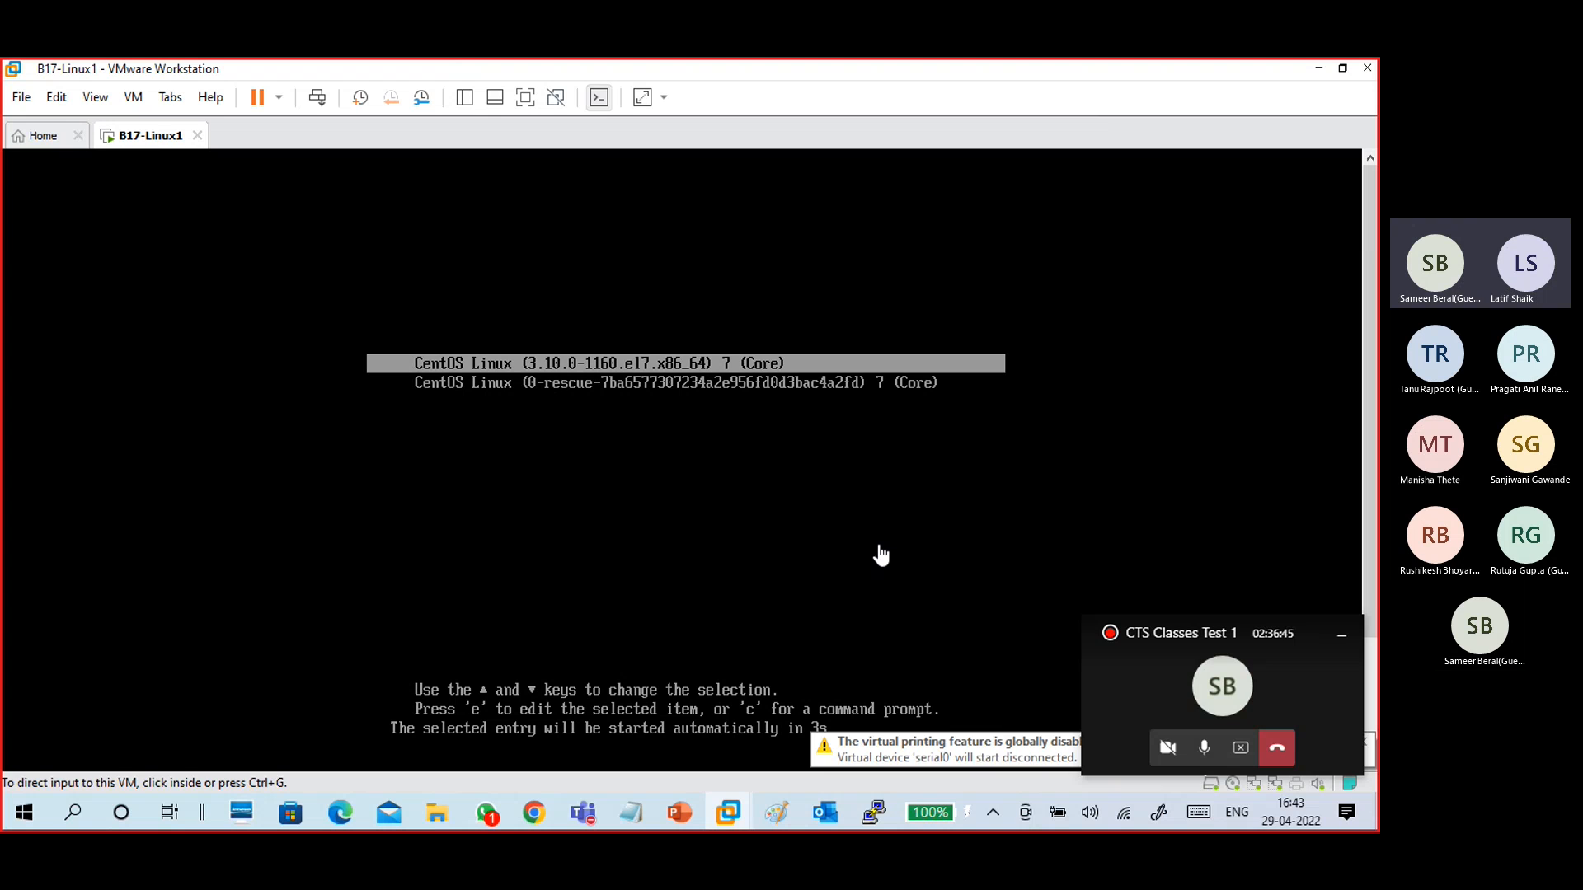
pyautogui.click(1209, 747)
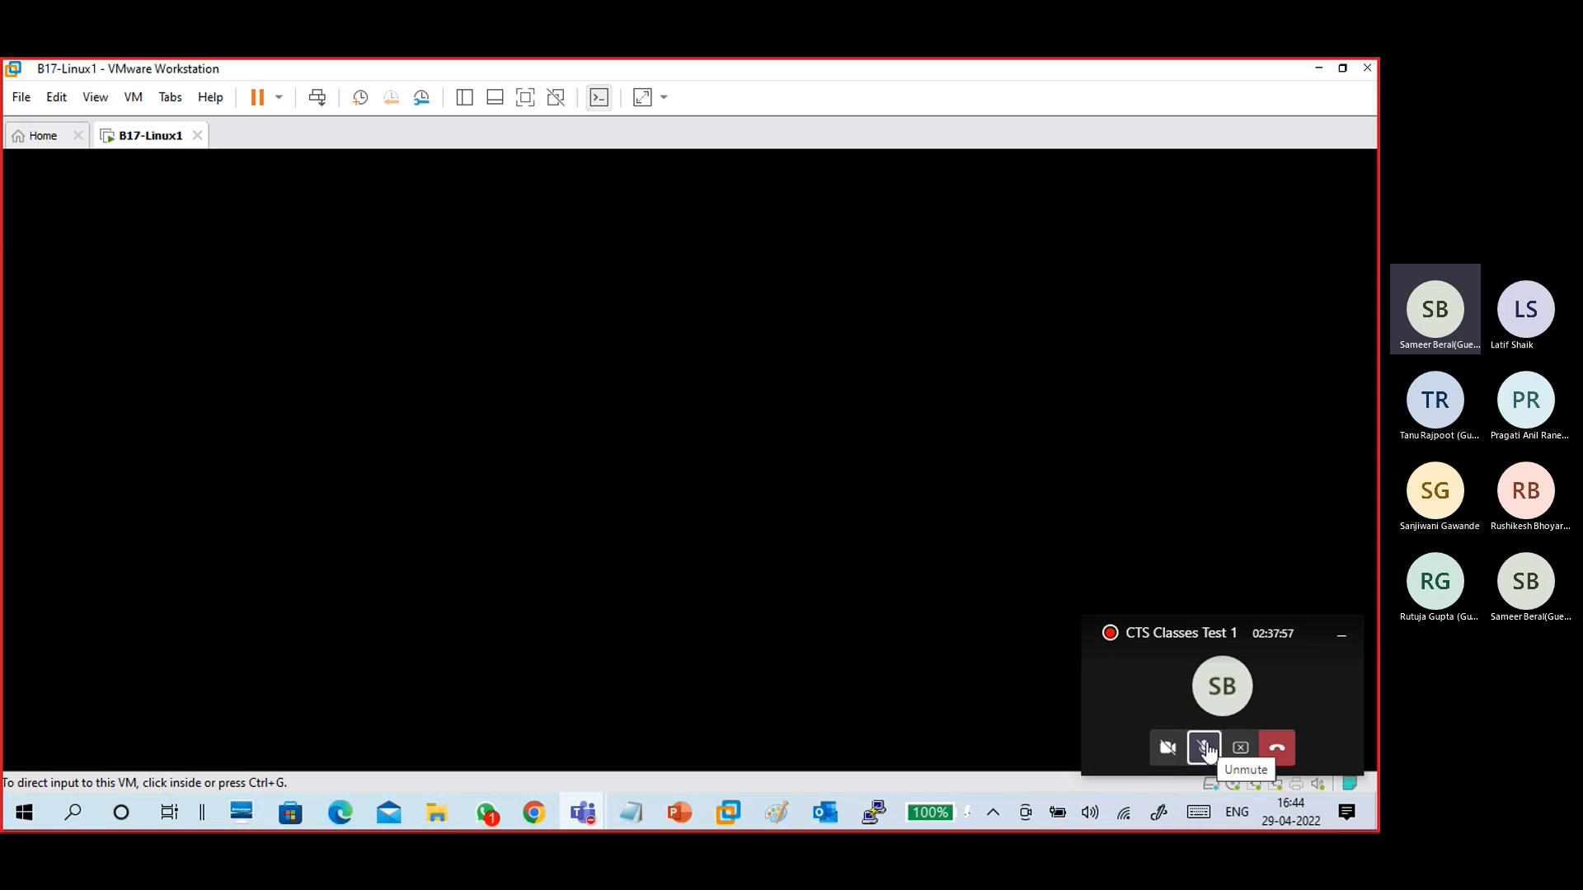
pyautogui.click(1206, 748)
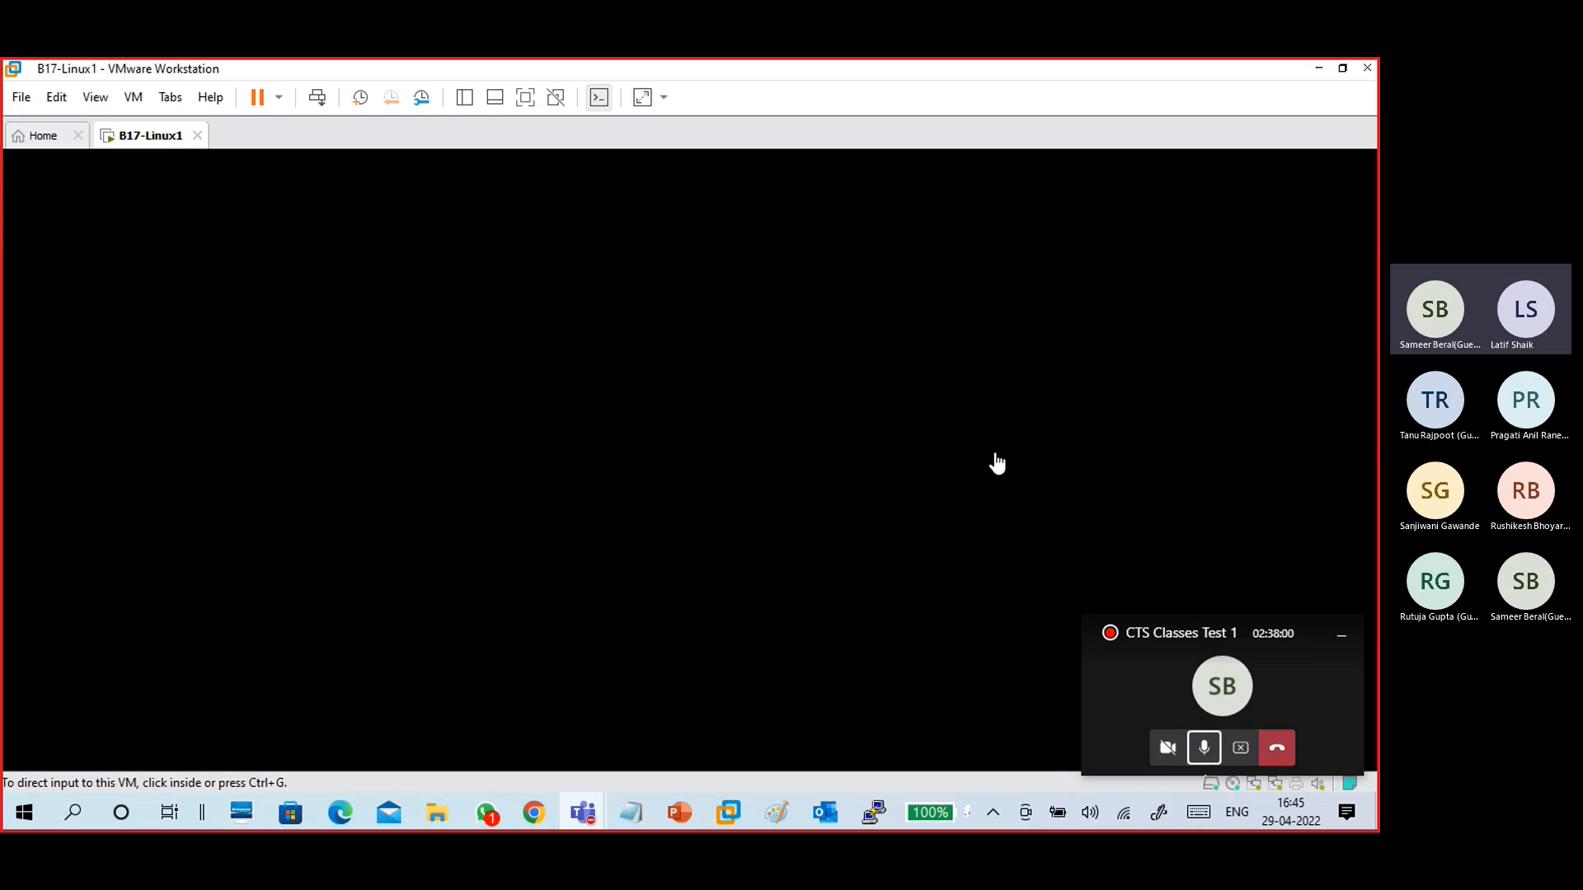
pyautogui.click(776, 463)
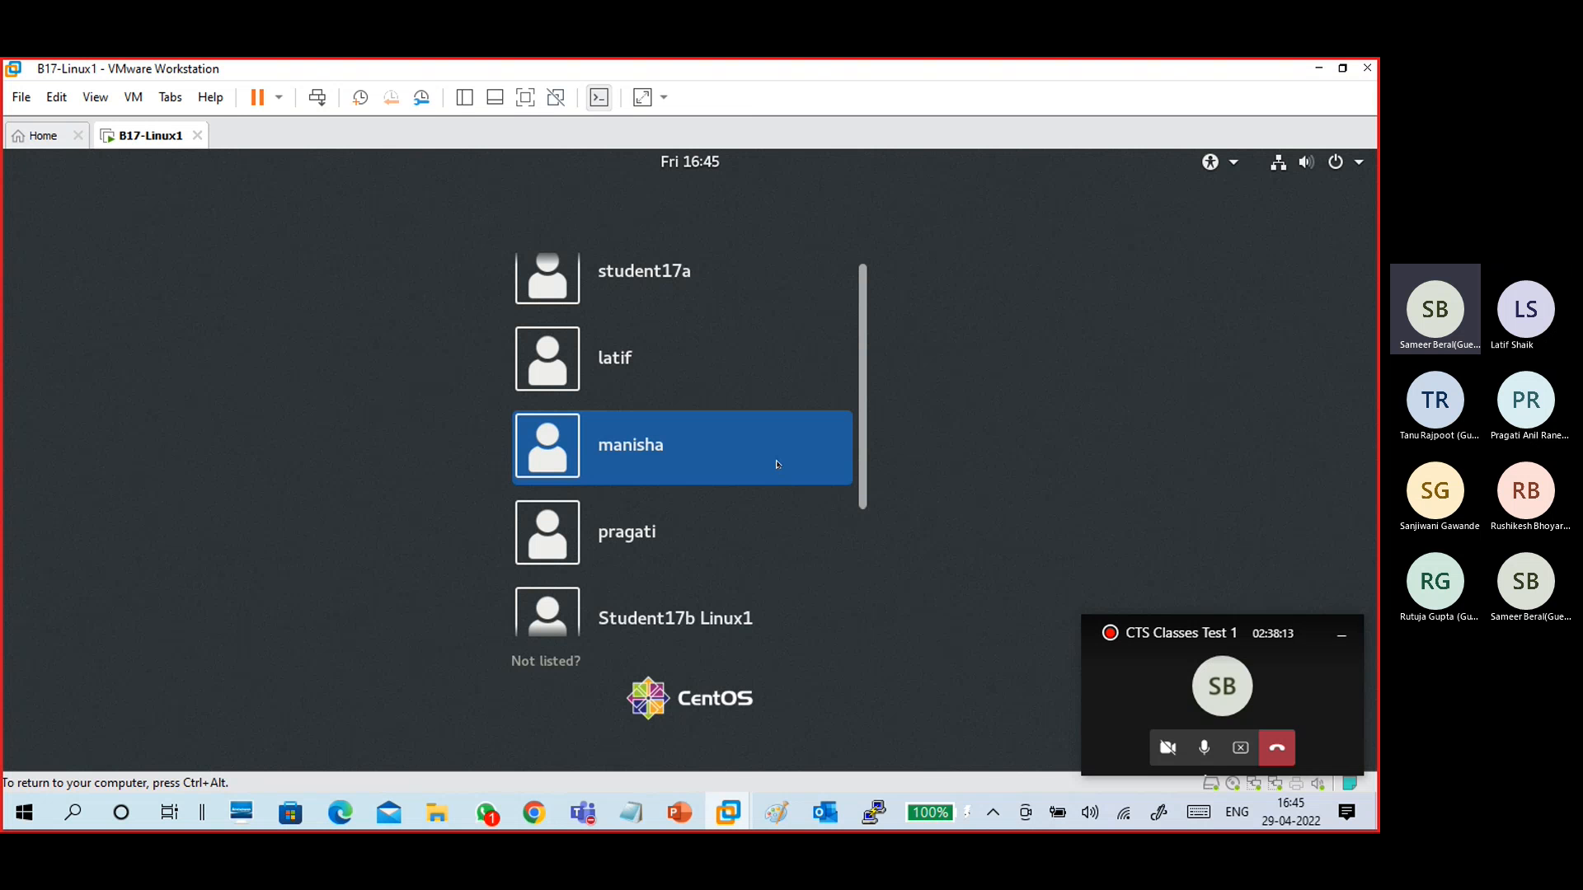
# - Log in to the CentOS VM as root through the Not listed? option, entering the account password
pyautogui.scroll(-4, 813, 530)
pyautogui.scroll(4, 767, 445)
pyautogui.scroll(-4, 749, 573)
pyautogui.scroll(4, 719, 404)
pyautogui.scroll(-4, 701, 494)
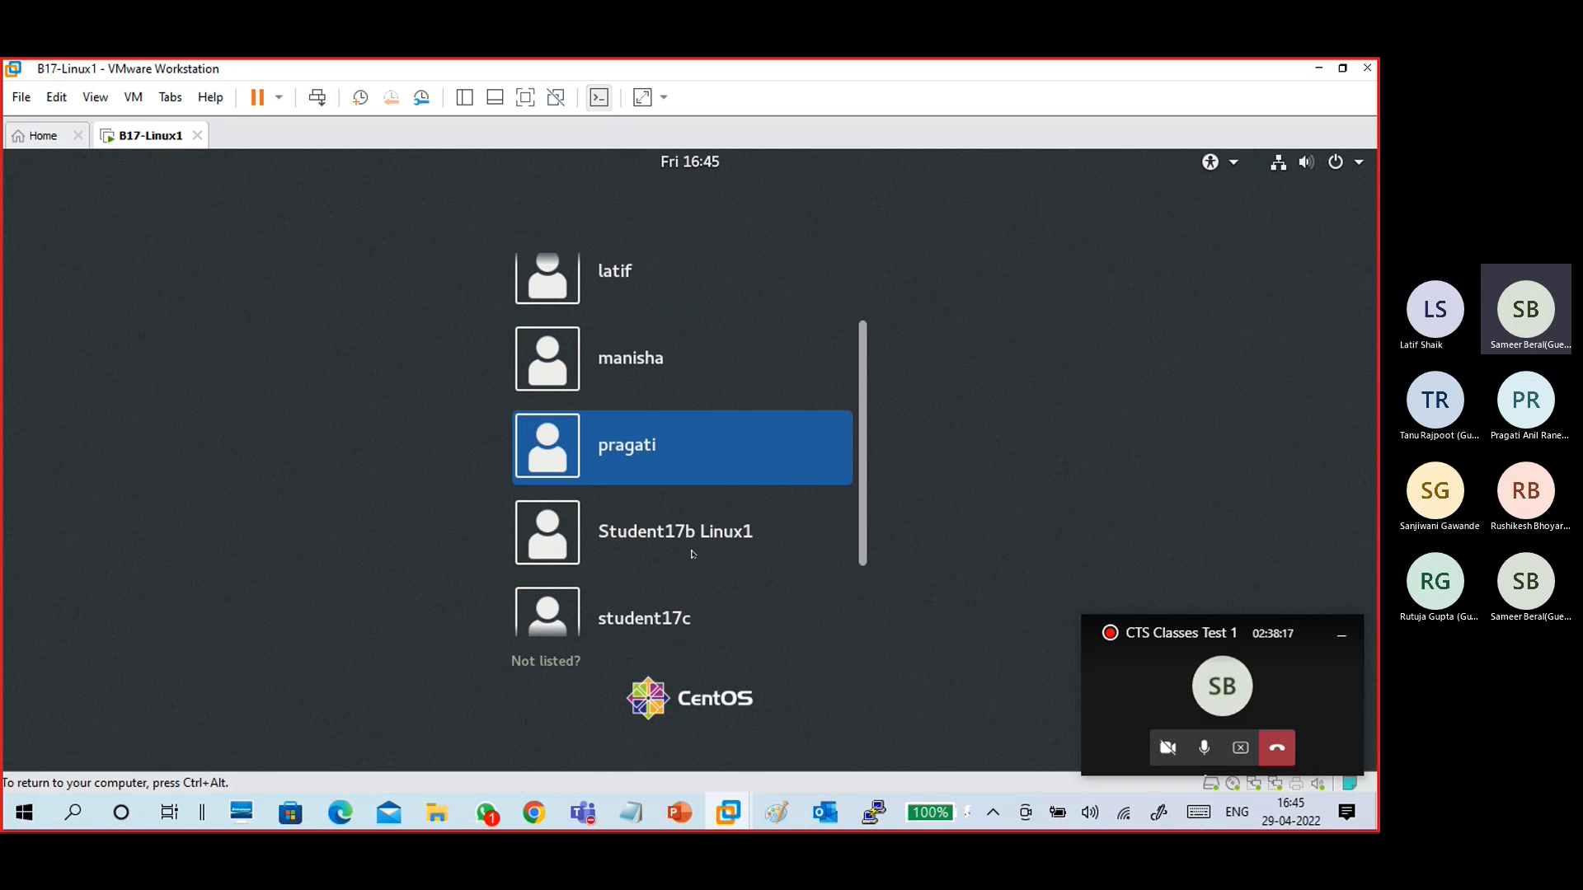
pyautogui.scroll(4, 685, 469)
pyautogui.scroll(-4, 659, 445)
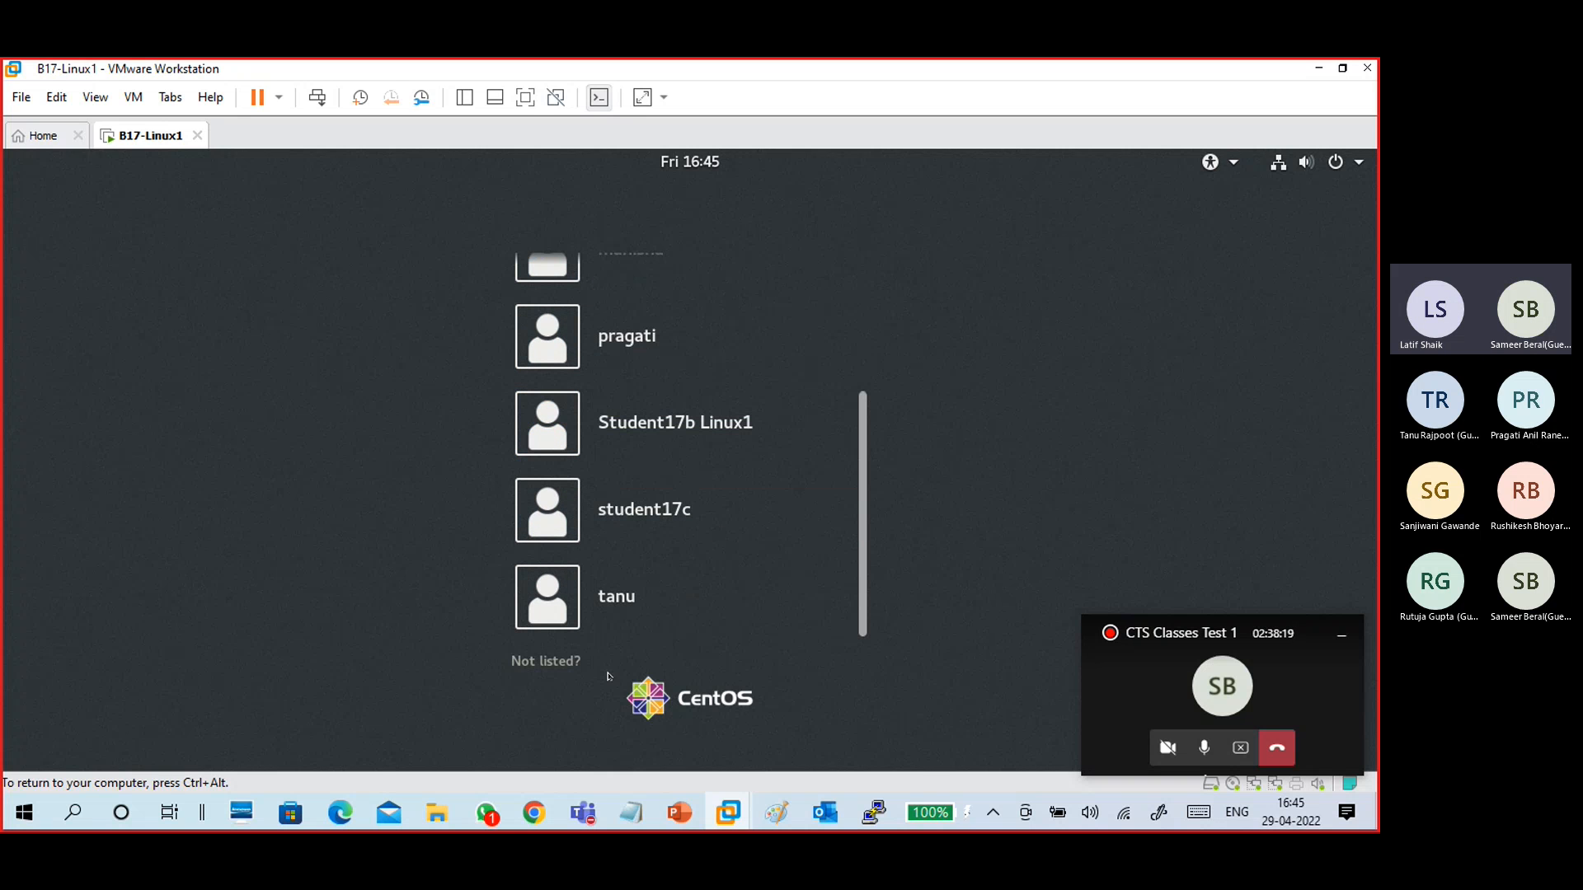
pyautogui.click(546, 662)
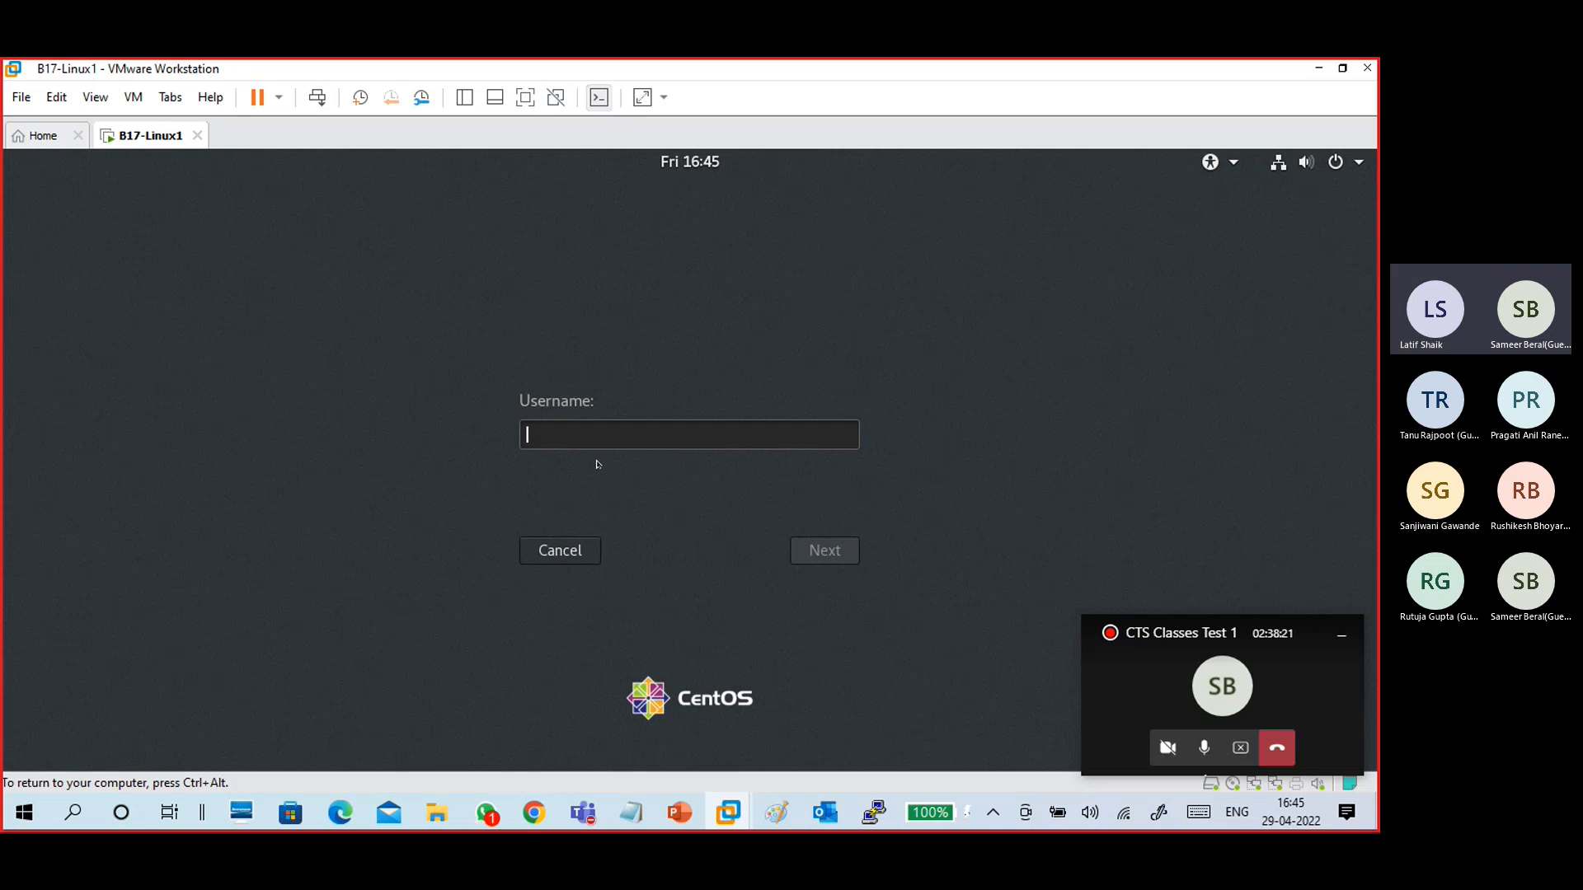
pyautogui.write('root')
pyautogui.press('Return')
pyautogui.write('*******')
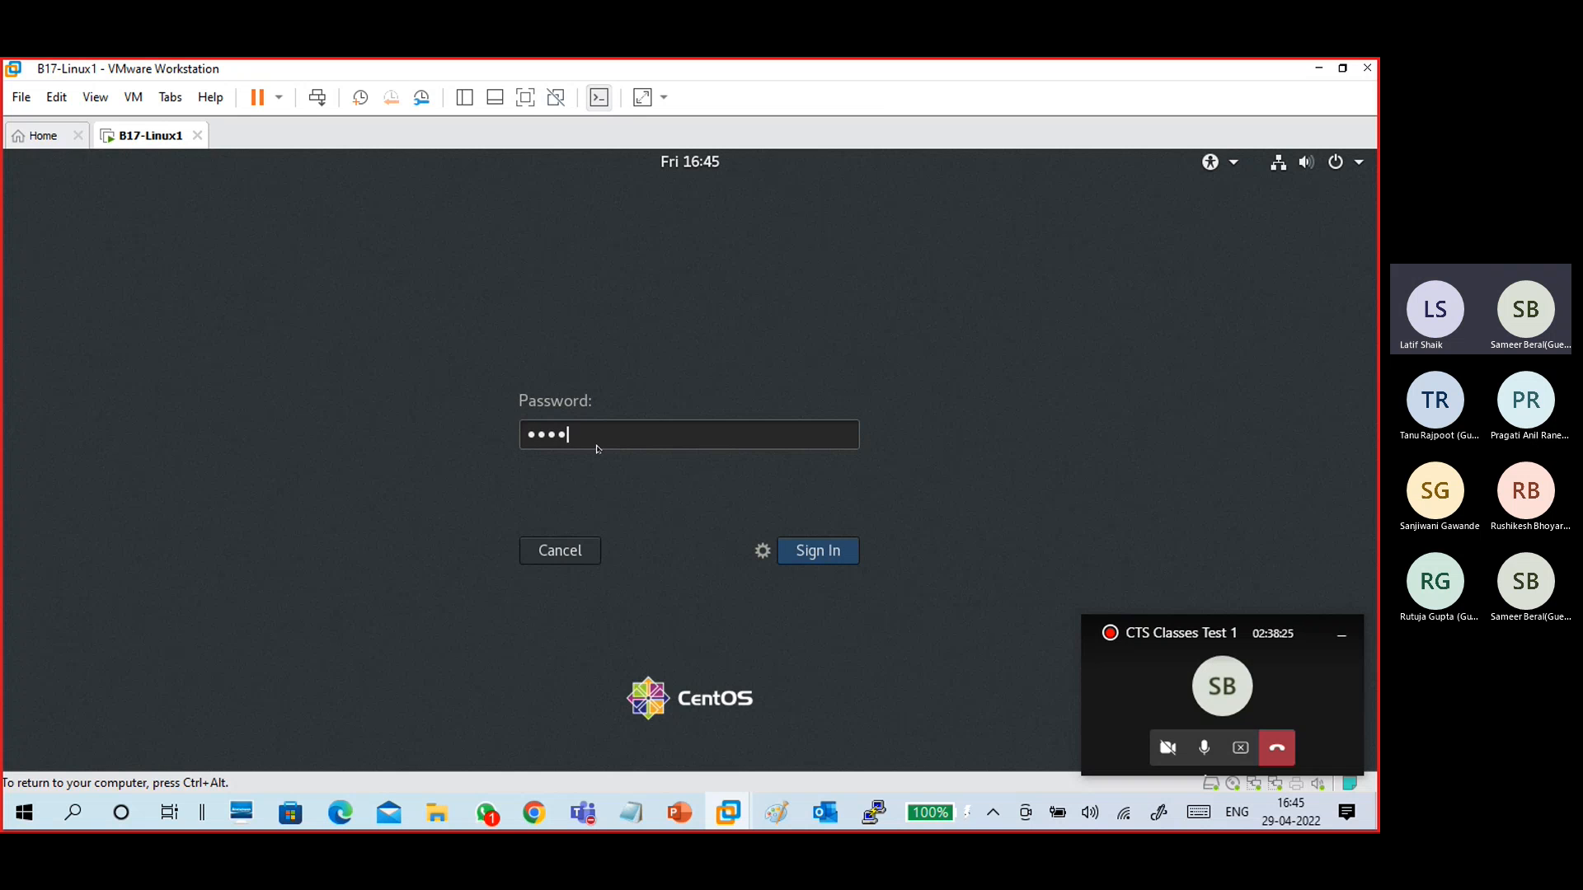
pyautogui.write('**')
pyautogui.press('Return')
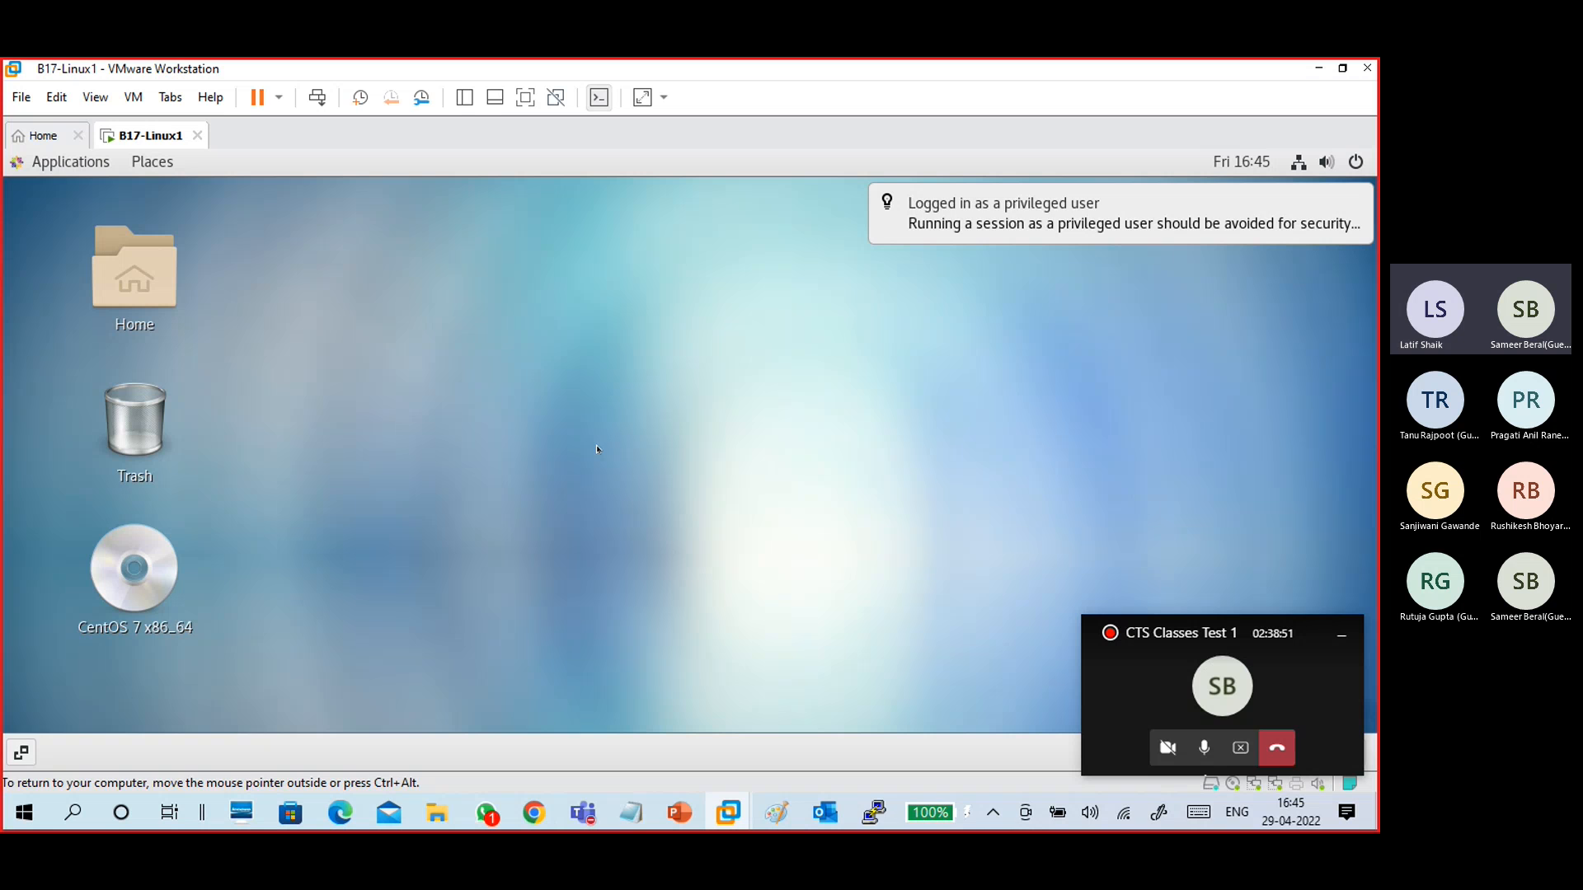
# - Check the network connections listed in the CentOS system status menu
pyautogui.rightClick(588, 416)
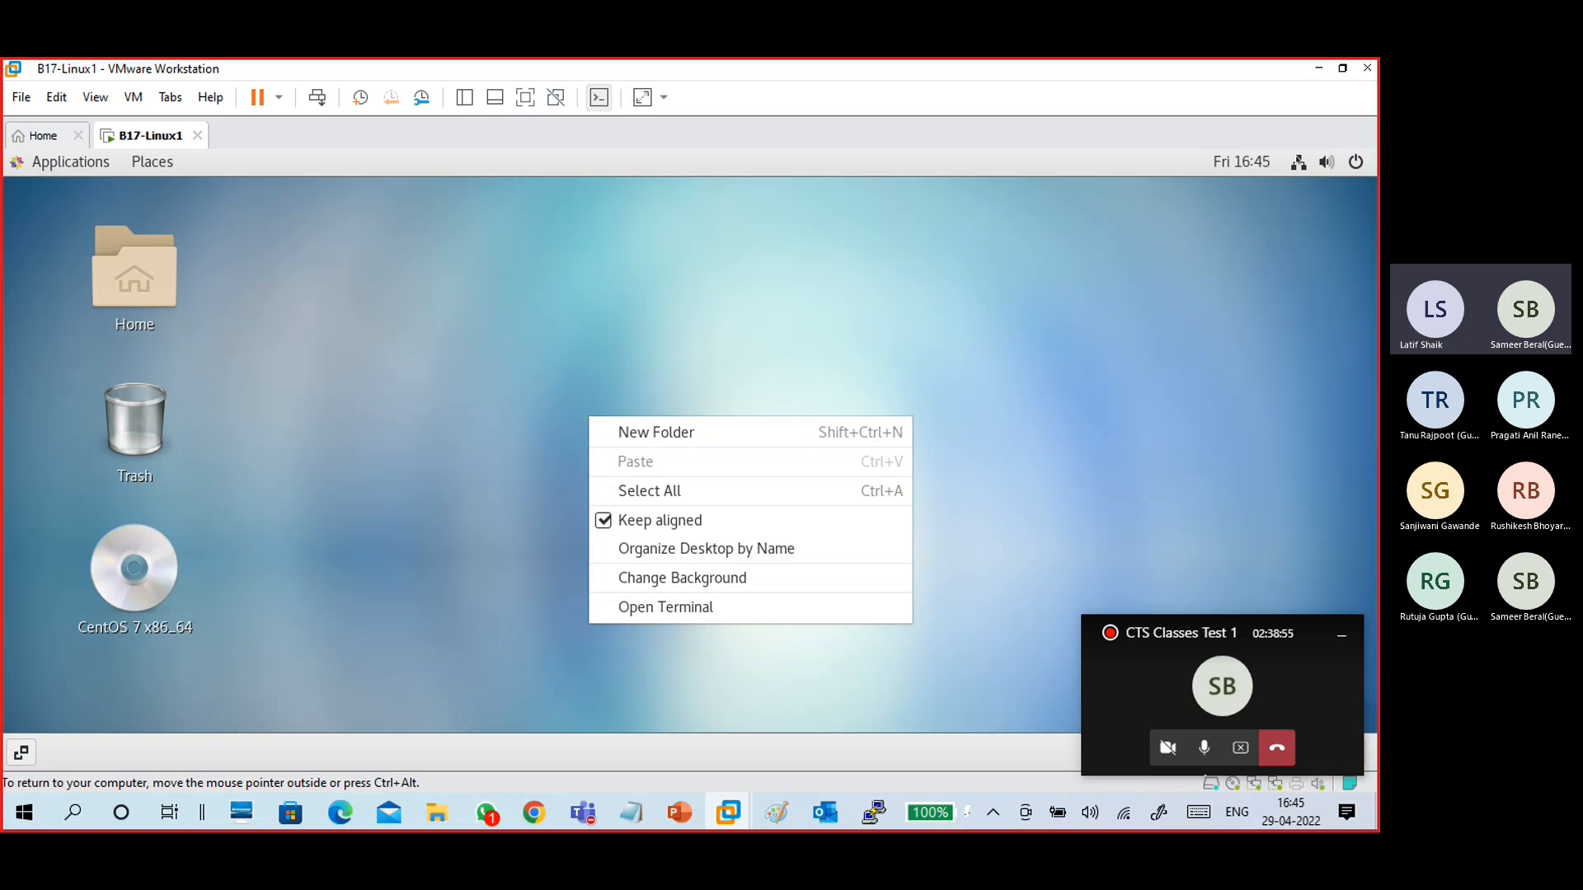
pyautogui.press('Escape')
pyautogui.click(1299, 162)
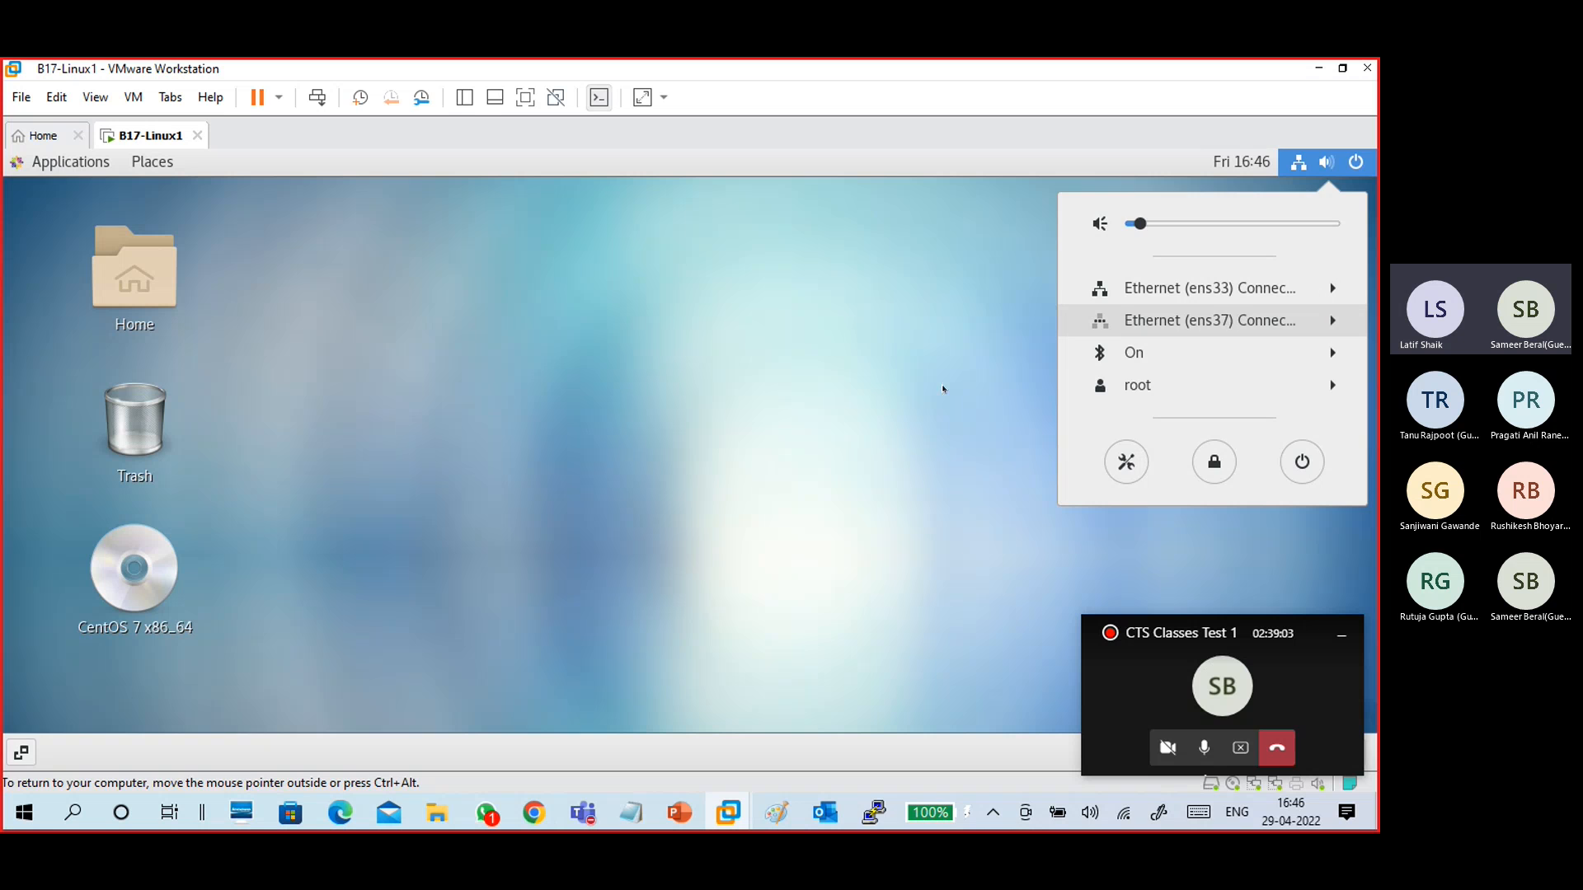
pyautogui.click(493, 451)
# - Open a terminal from the desktop and run nmcli
pyautogui.rightClick(499, 330)
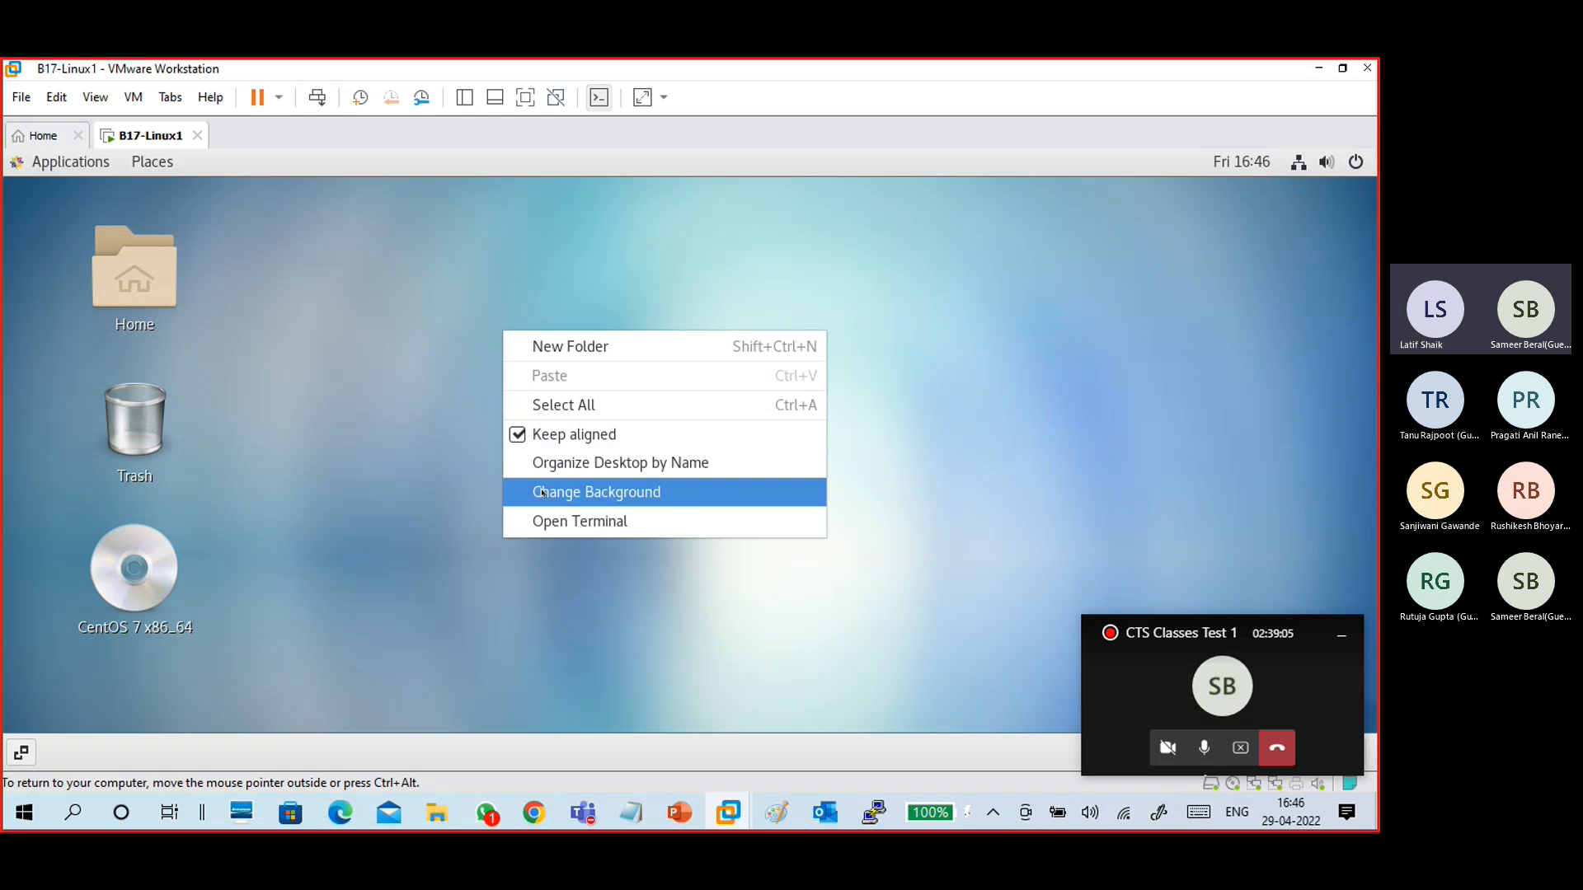
pyautogui.click(569, 519)
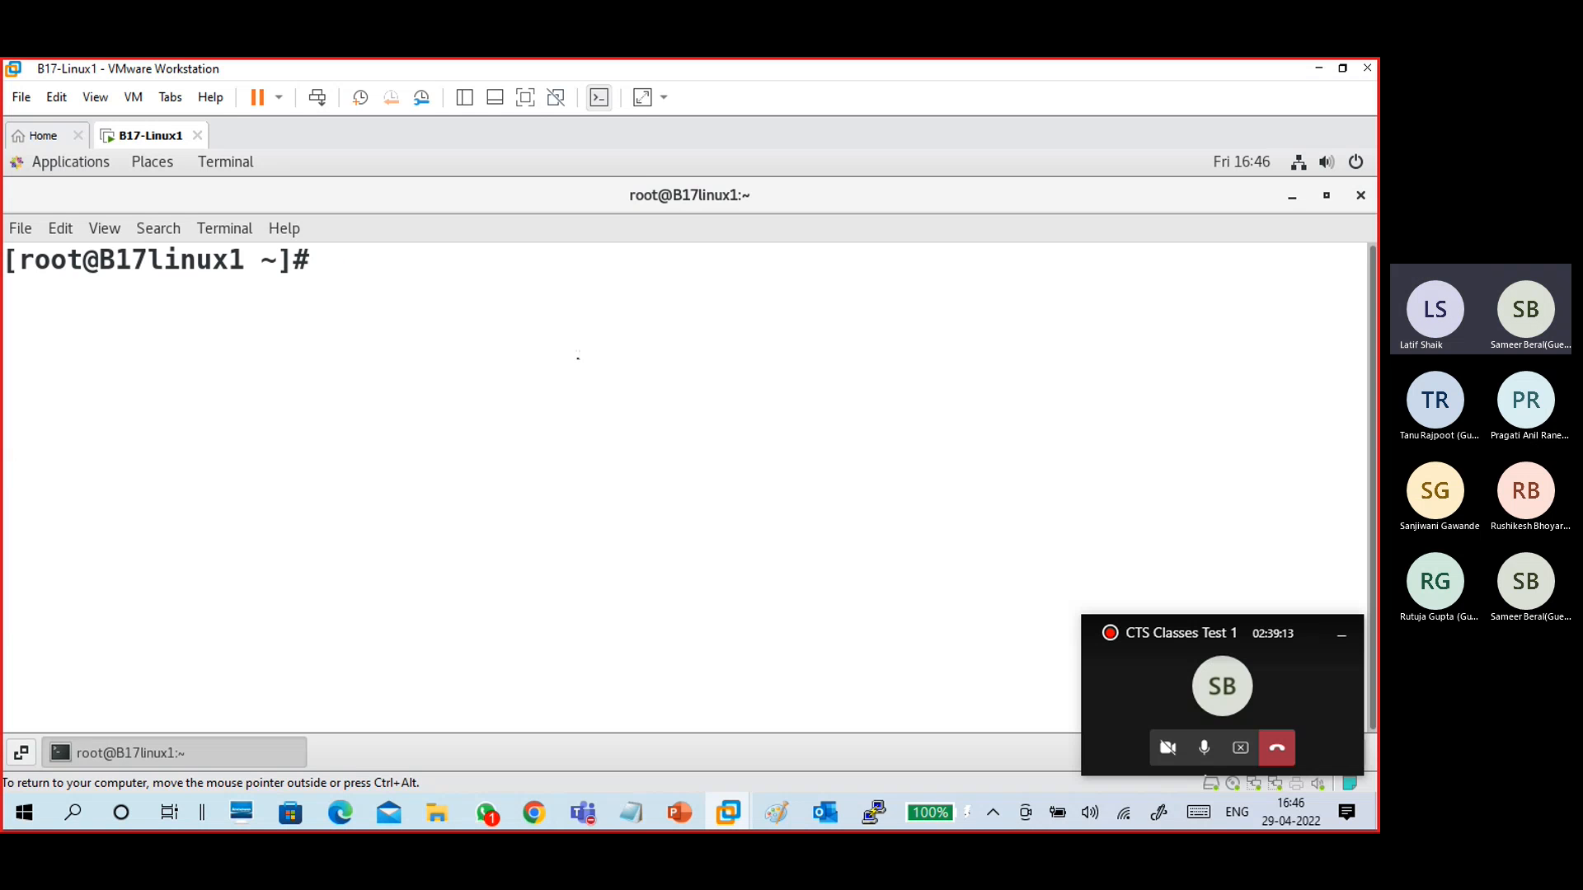
pyautogui.write('nmcli')
pyautogui.press('Return')
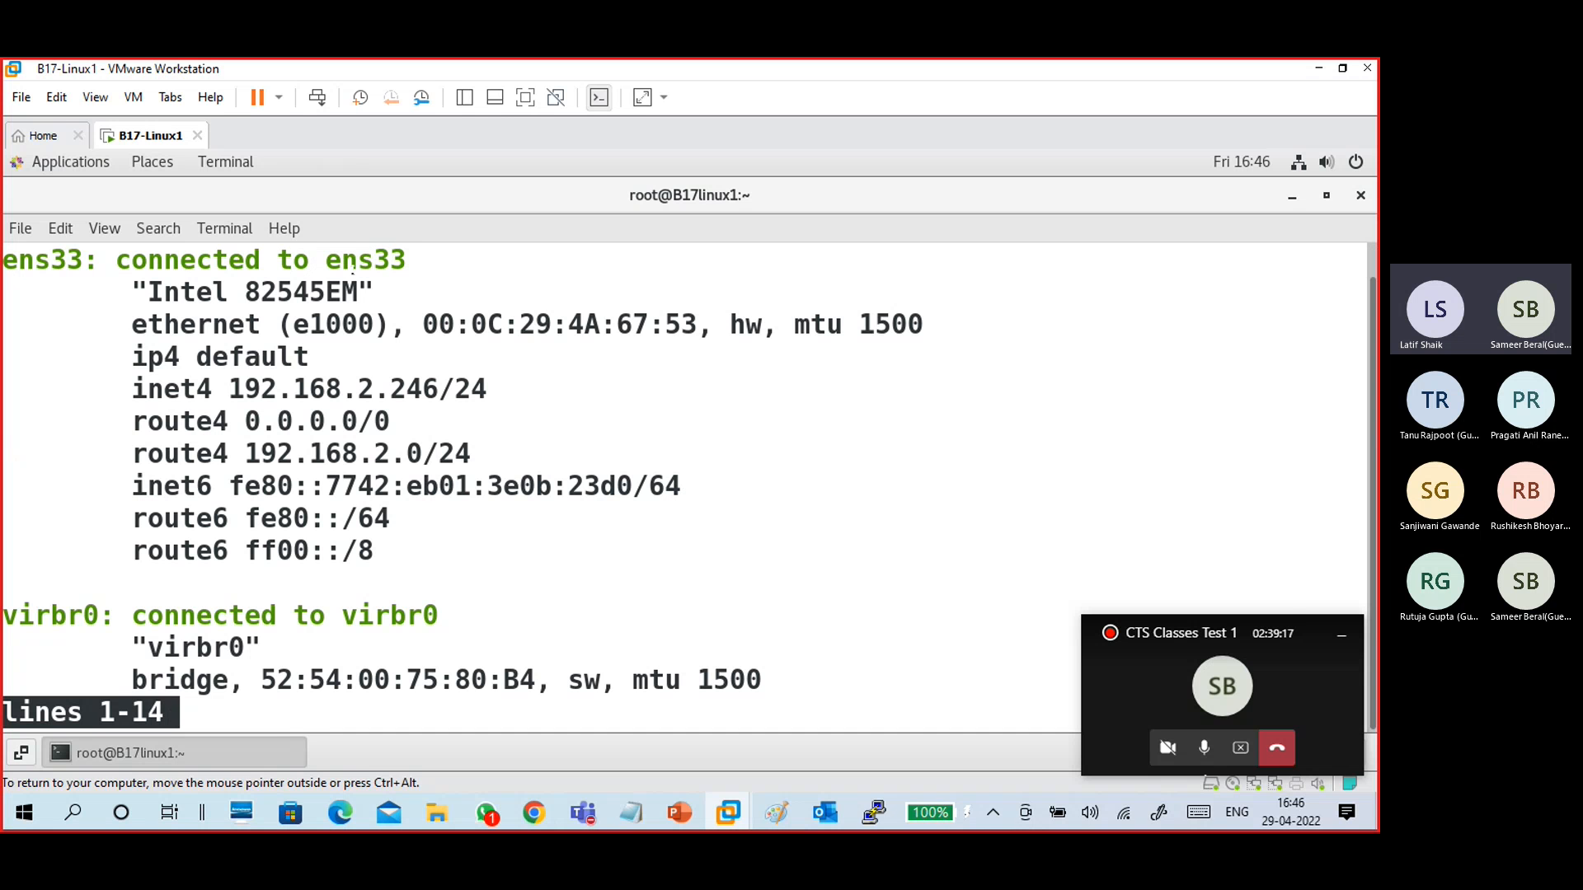
# - Examine the nmcli output for the ens33 and ens37 interfaces
pyautogui.moveTo(326, 260); pyautogui.dragTo(406, 260)
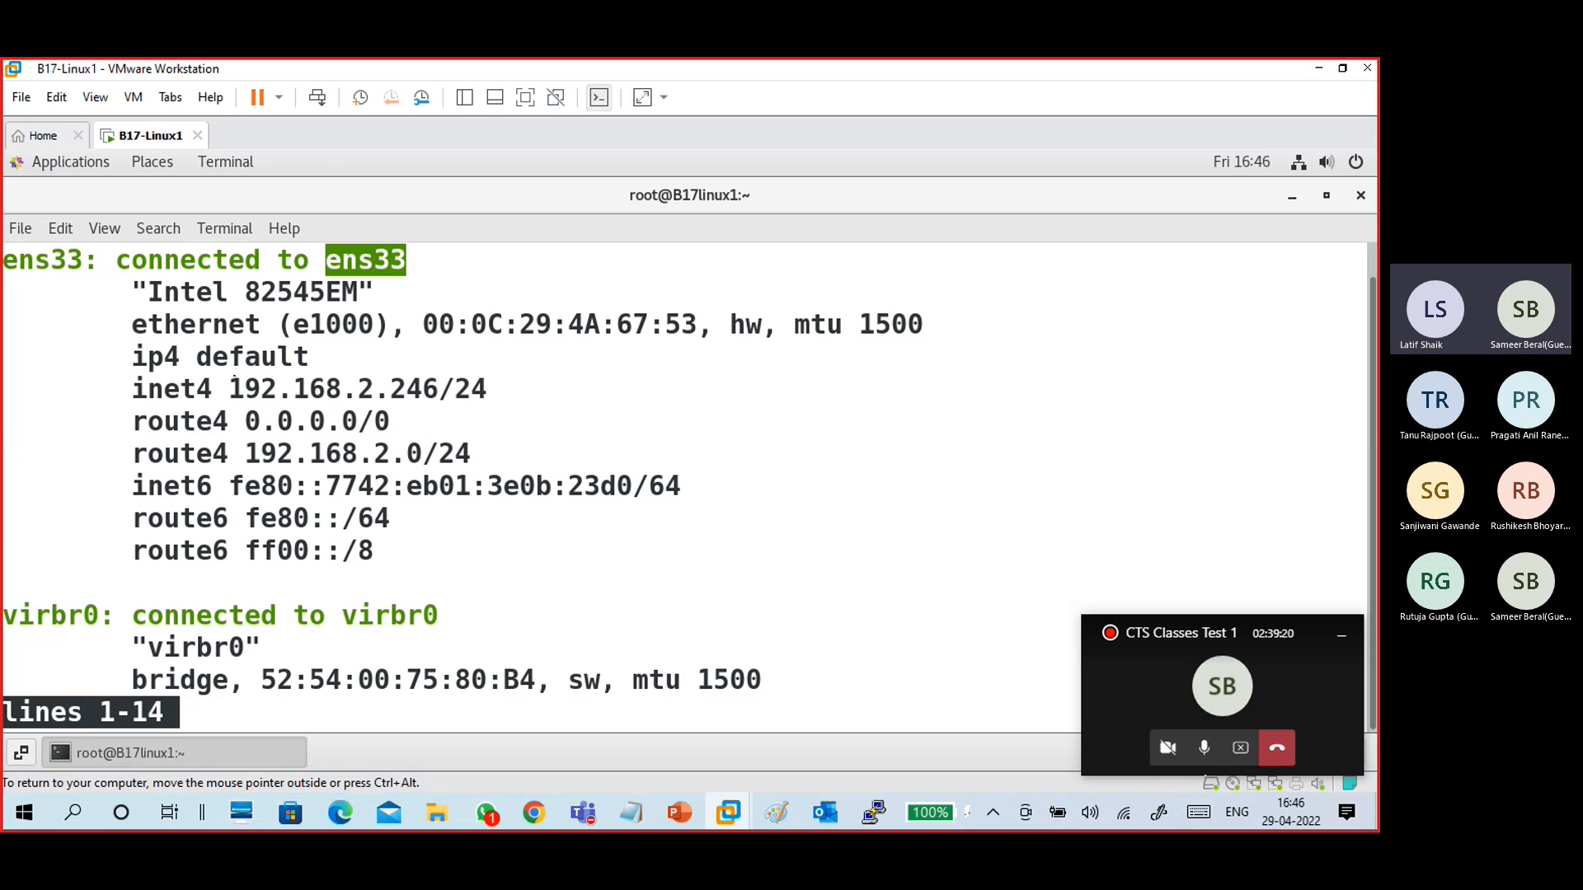
pyautogui.moveTo(228, 388); pyautogui.dragTo(4, 388)
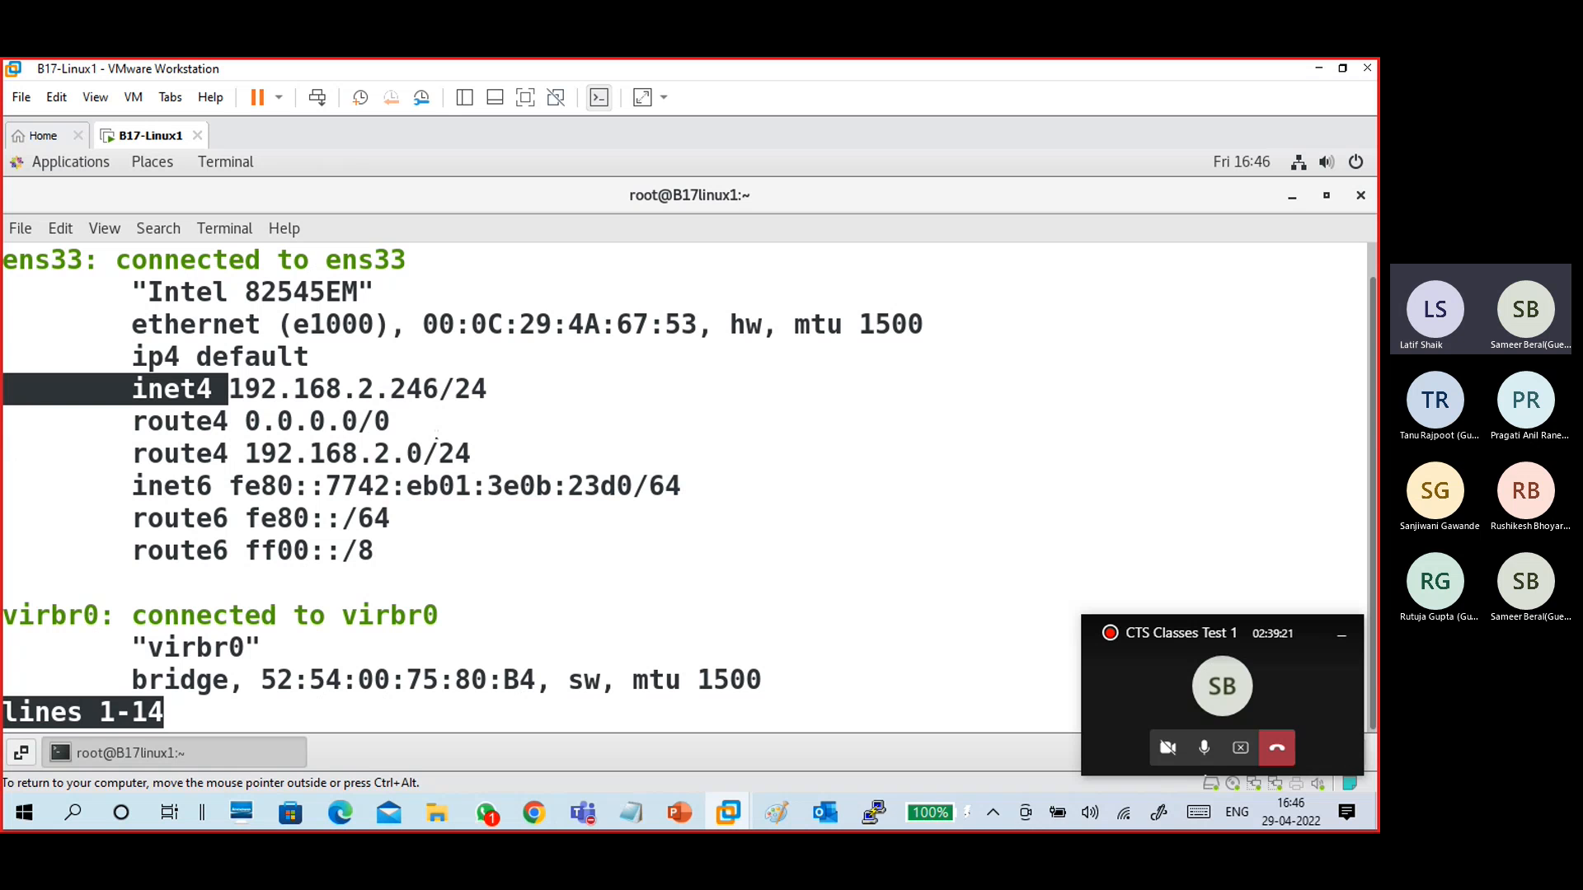
pyautogui.scroll(-3, 436, 435)
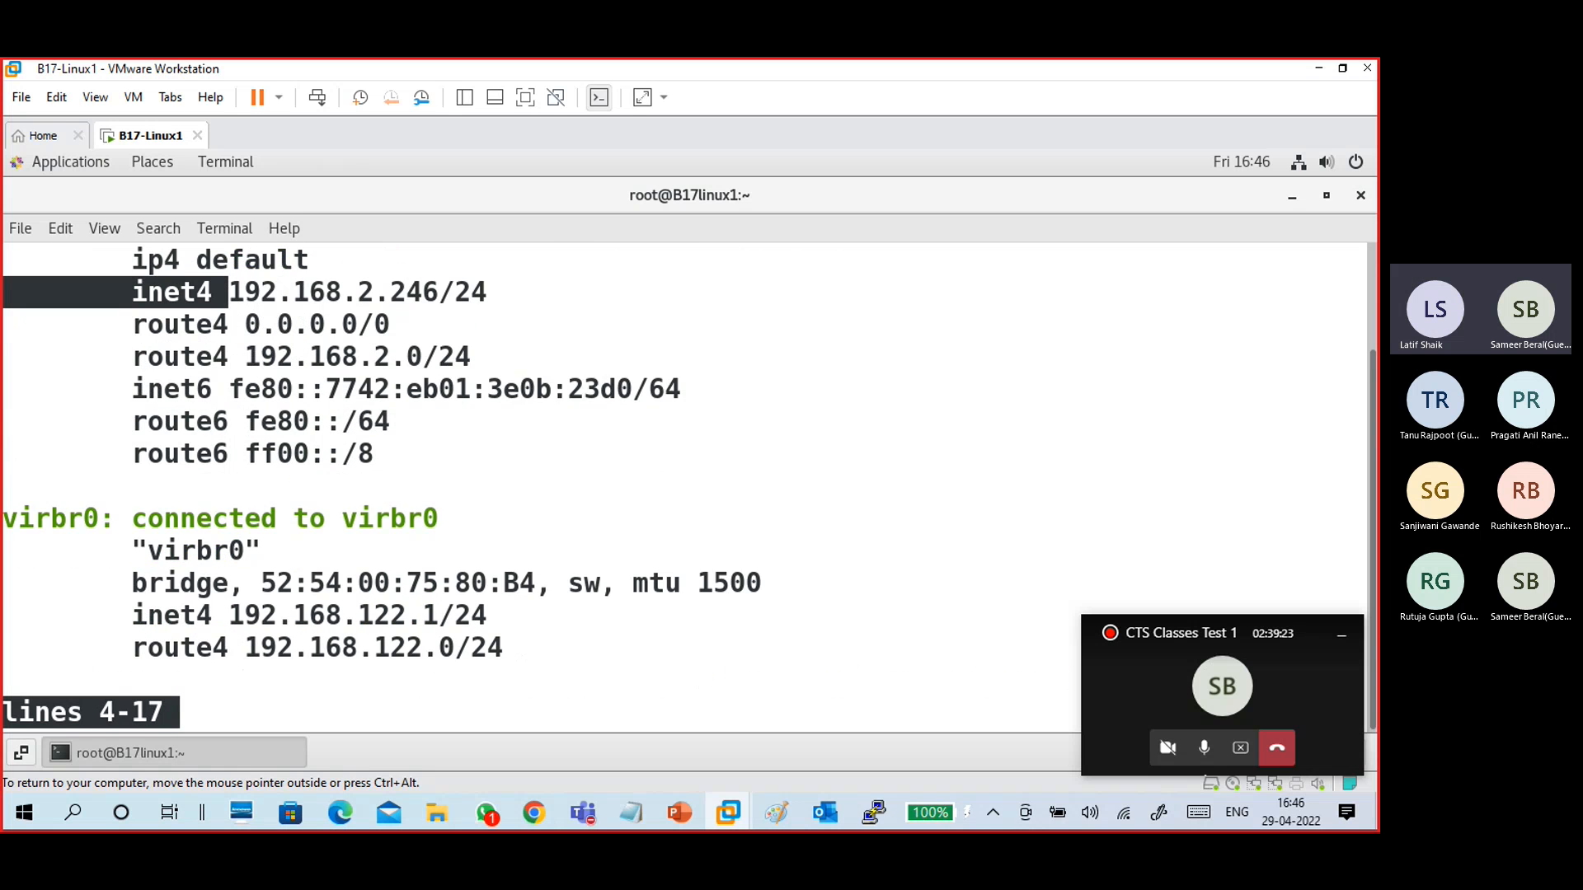
pyautogui.scroll(-2, 177, 505)
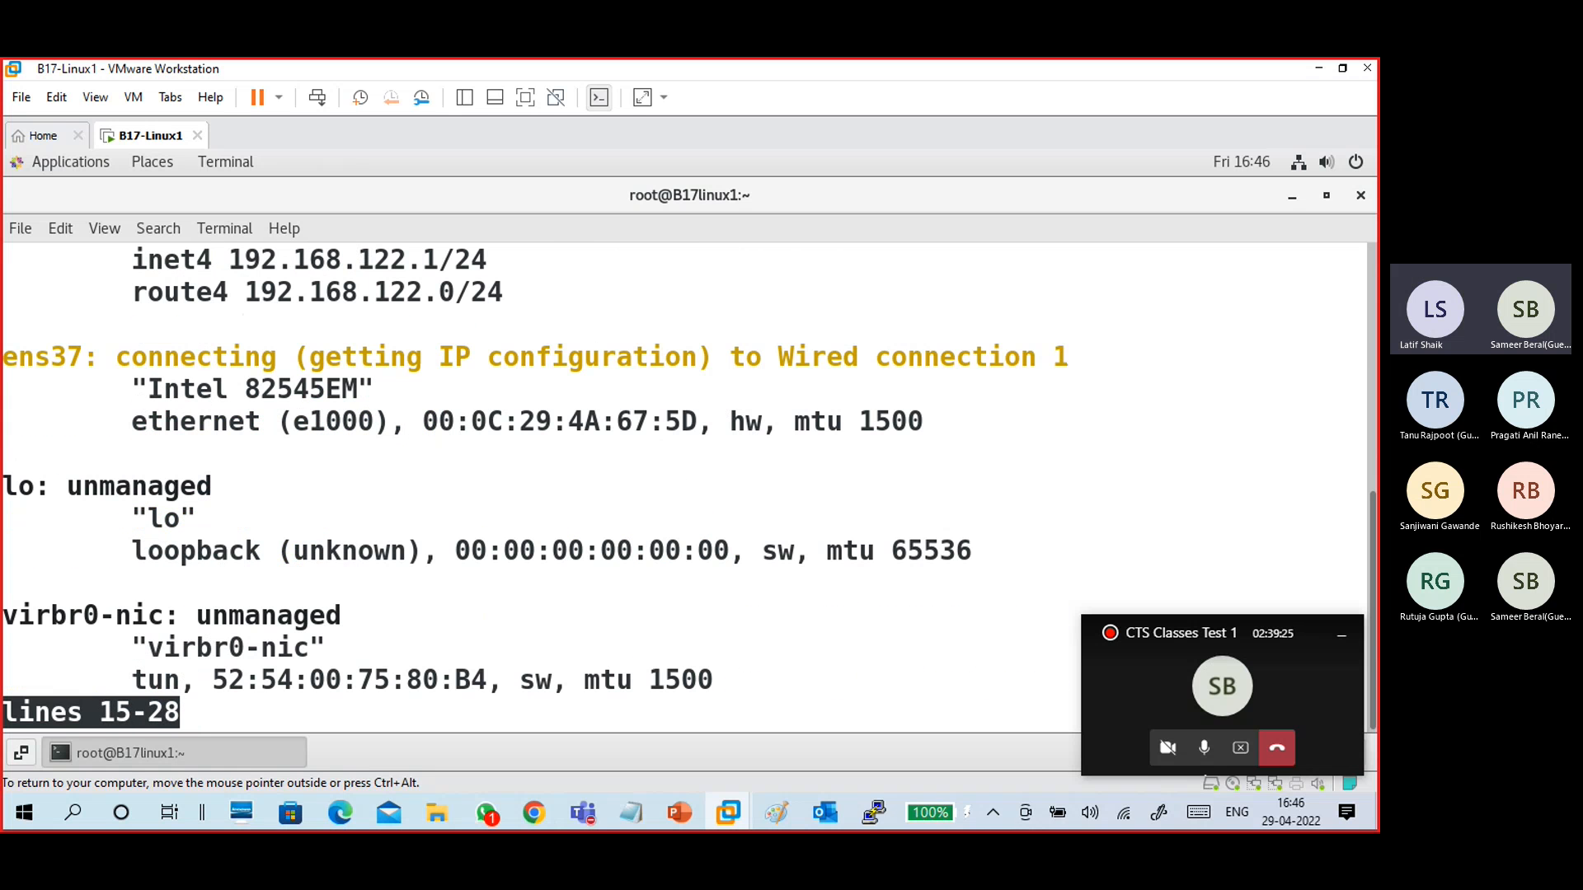
pyautogui.moveTo(84, 360); pyautogui.dragTo(2, 347)
pyautogui.click(25, 362)
pyautogui.click(102, 375)
pyautogui.moveTo(778, 357); pyautogui.dragTo(1036, 356)
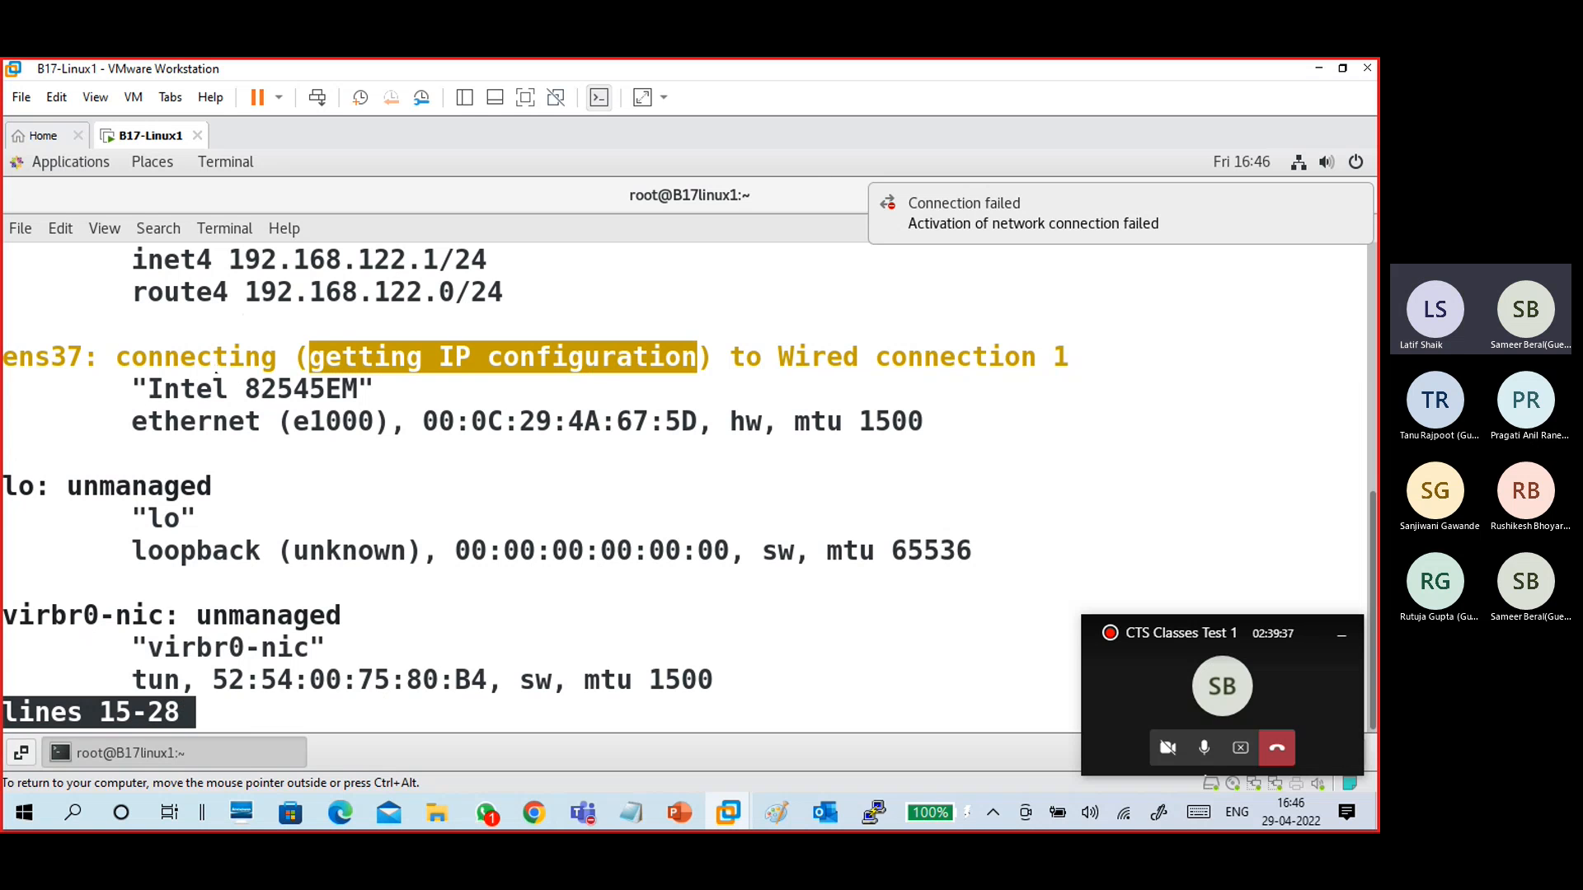
pyautogui.scroll(-1, 242, 434)
# - Quit the pager, run nmcli device show and page through its details
pyautogui.press('q')
pyautogui.press('Return')
pyautogui.press('Return')
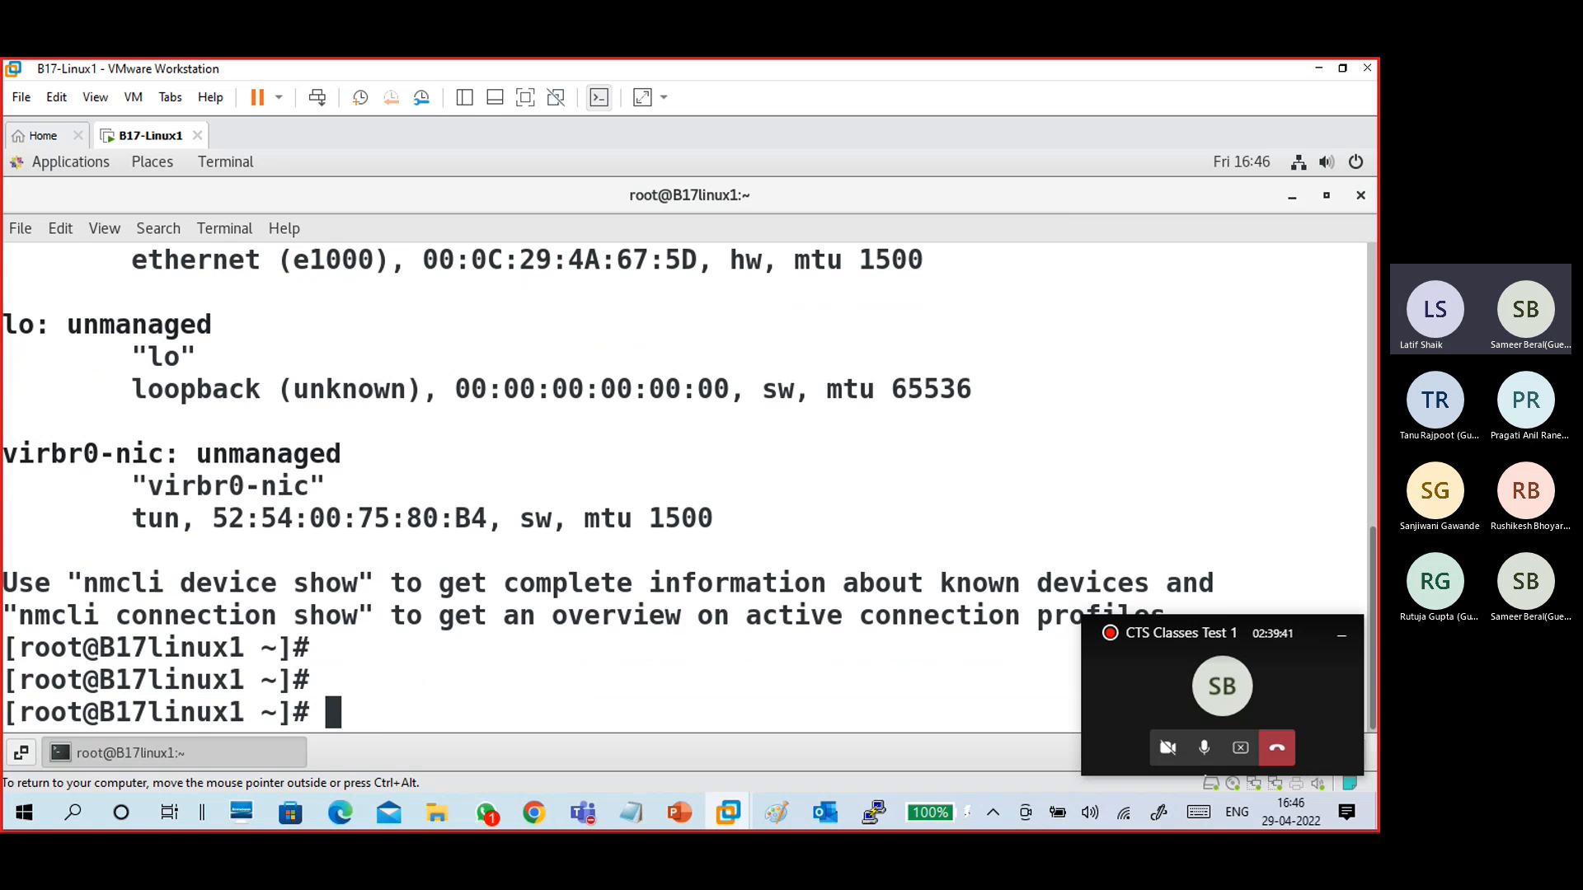
pyautogui.write('nmcli device show')
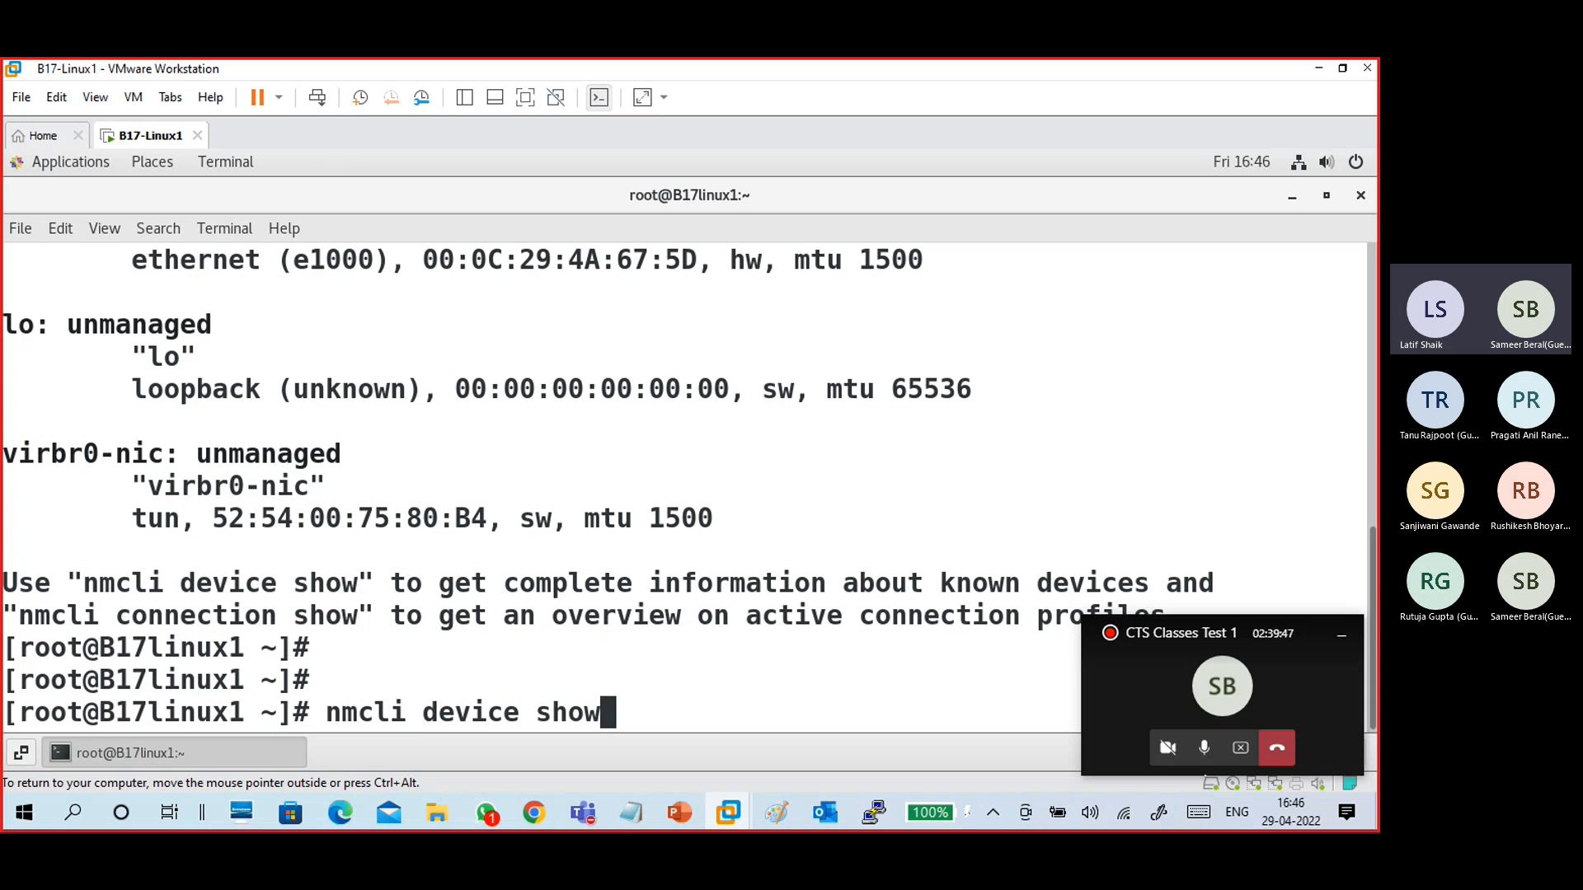
pyautogui.press('Return')
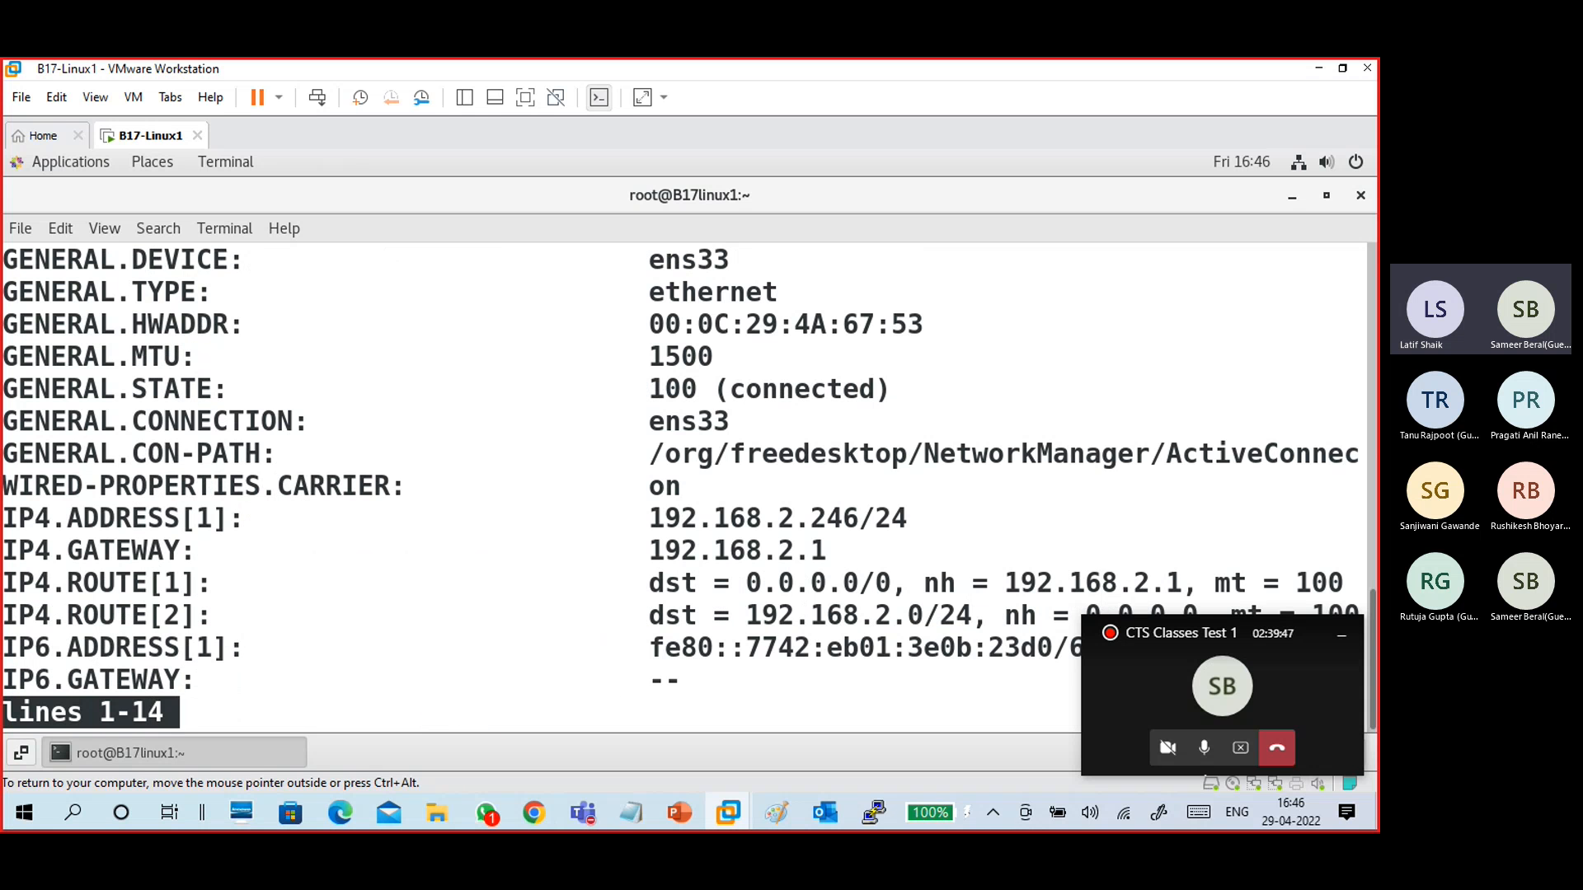
pyautogui.press('Down')
pyautogui.press('Down')
pyautogui.press('Down')
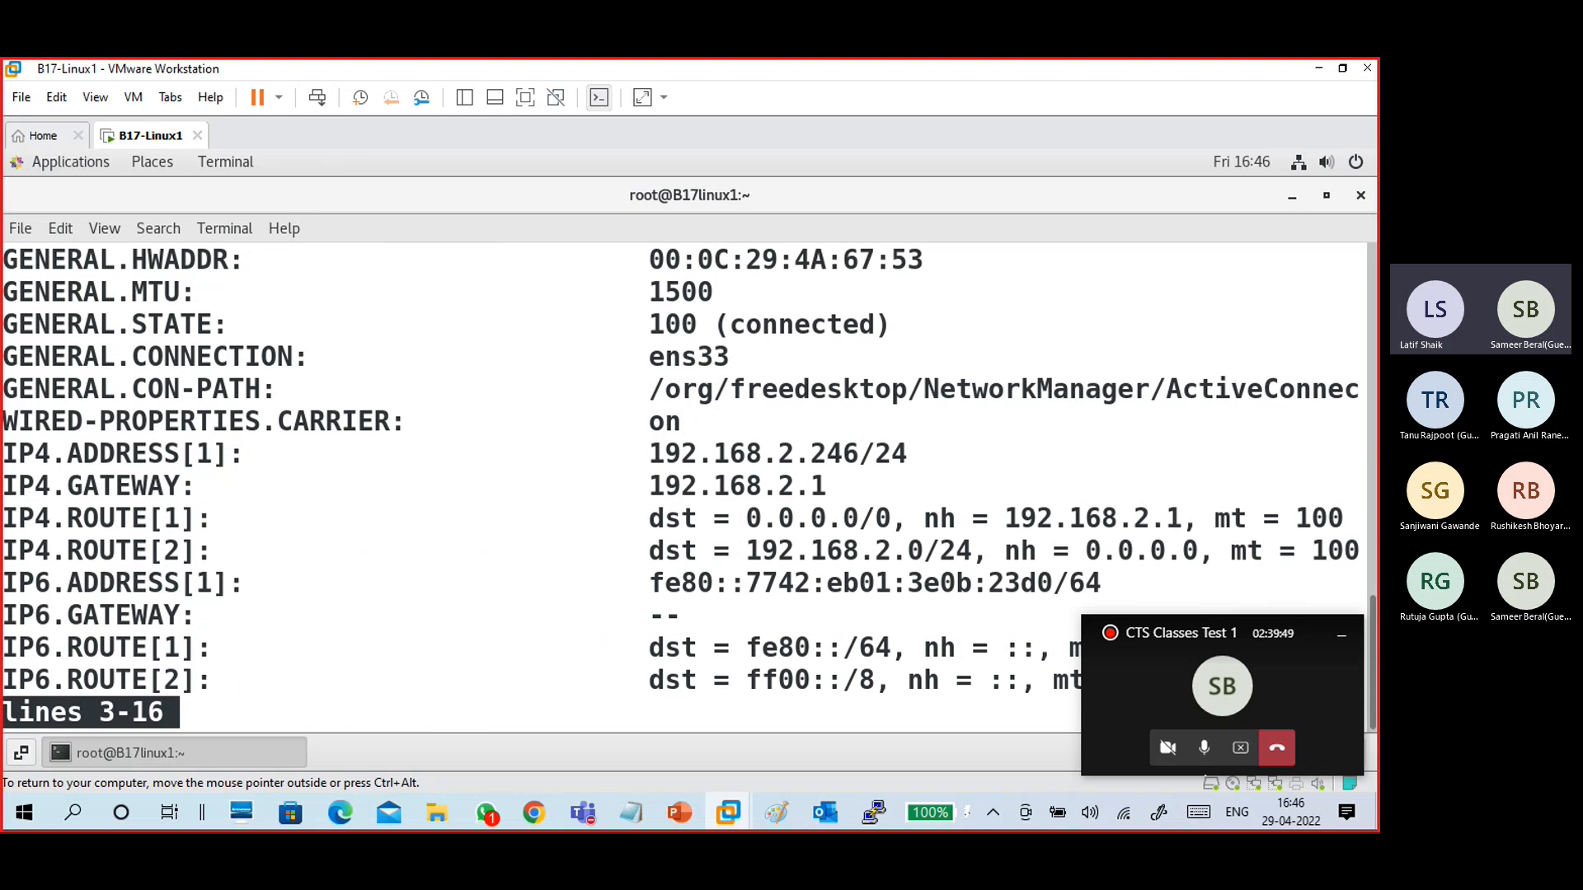
pyautogui.press('q')
# - Clear the terminal and run ifconfig
pyautogui.press('Up')
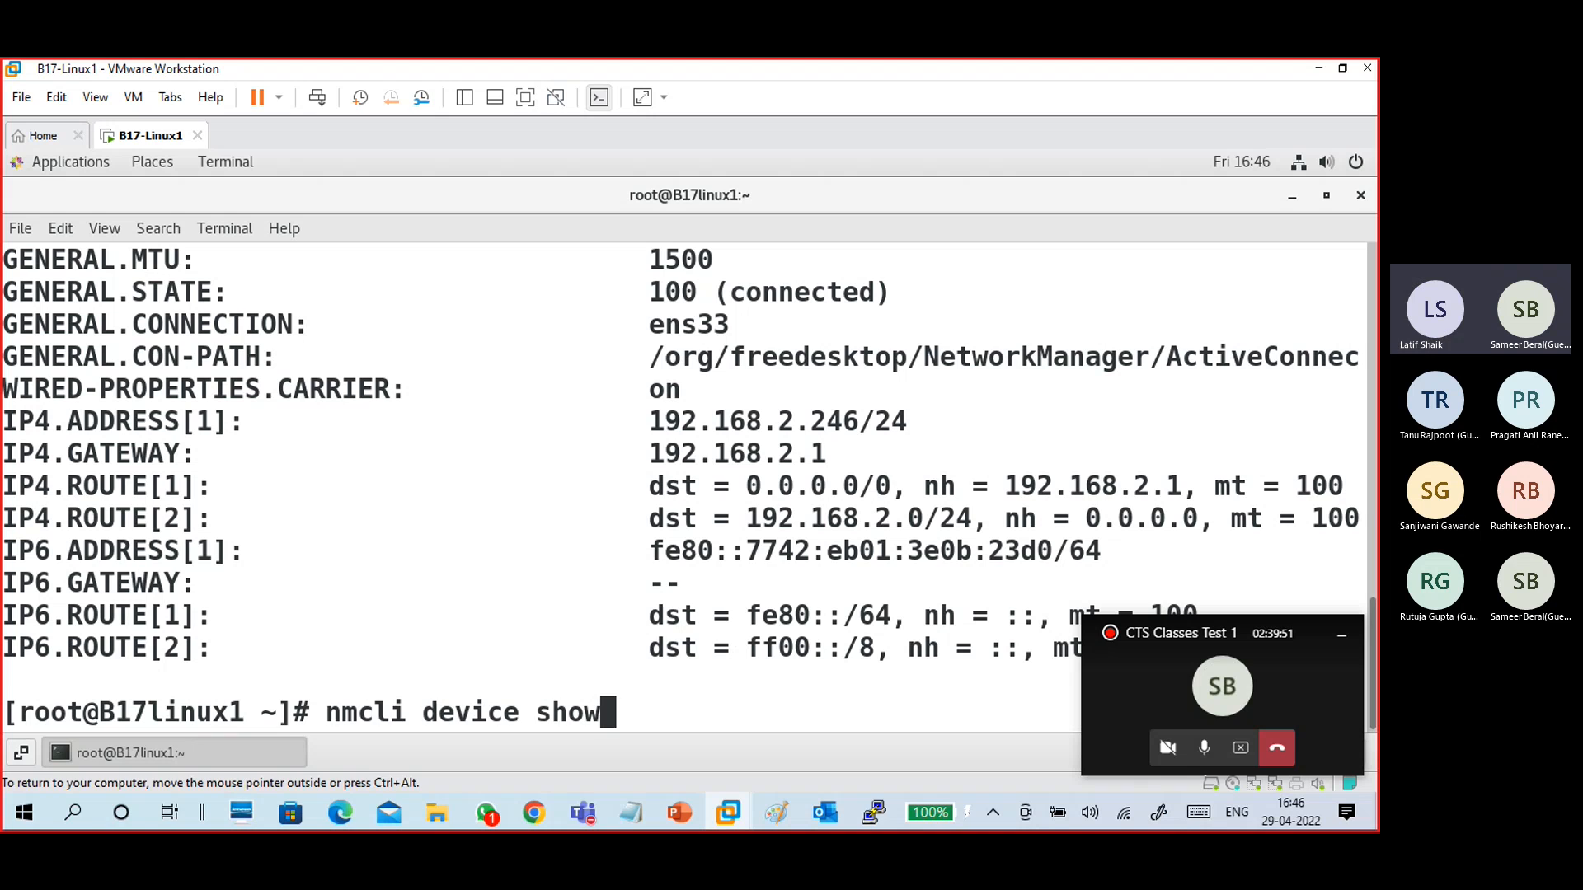
pyautogui.press('BackSpace')
pyautogui.press('BackSpace')
pyautogui.press('BackSpace')
pyautogui.press('BackSpace')
pyautogui.press('BackSpace')
pyautogui.press('BackSpace')
pyautogui.press('BackSpace')
pyautogui.press('BackSpace')
pyautogui.press('BackSpace')
pyautogui.press('BackSpace')
pyautogui.press('BackSpace')
pyautogui.press('BackSpace')
pyautogui.press('BackSpace')
pyautogui.press('BackSpace')
pyautogui.press('BackSpace')
pyautogui.press('BackSpace')
pyautogui.press('BackSpace')
pyautogui.write('clear')
pyautogui.press('Return')
pyautogui.write('ifconfig')
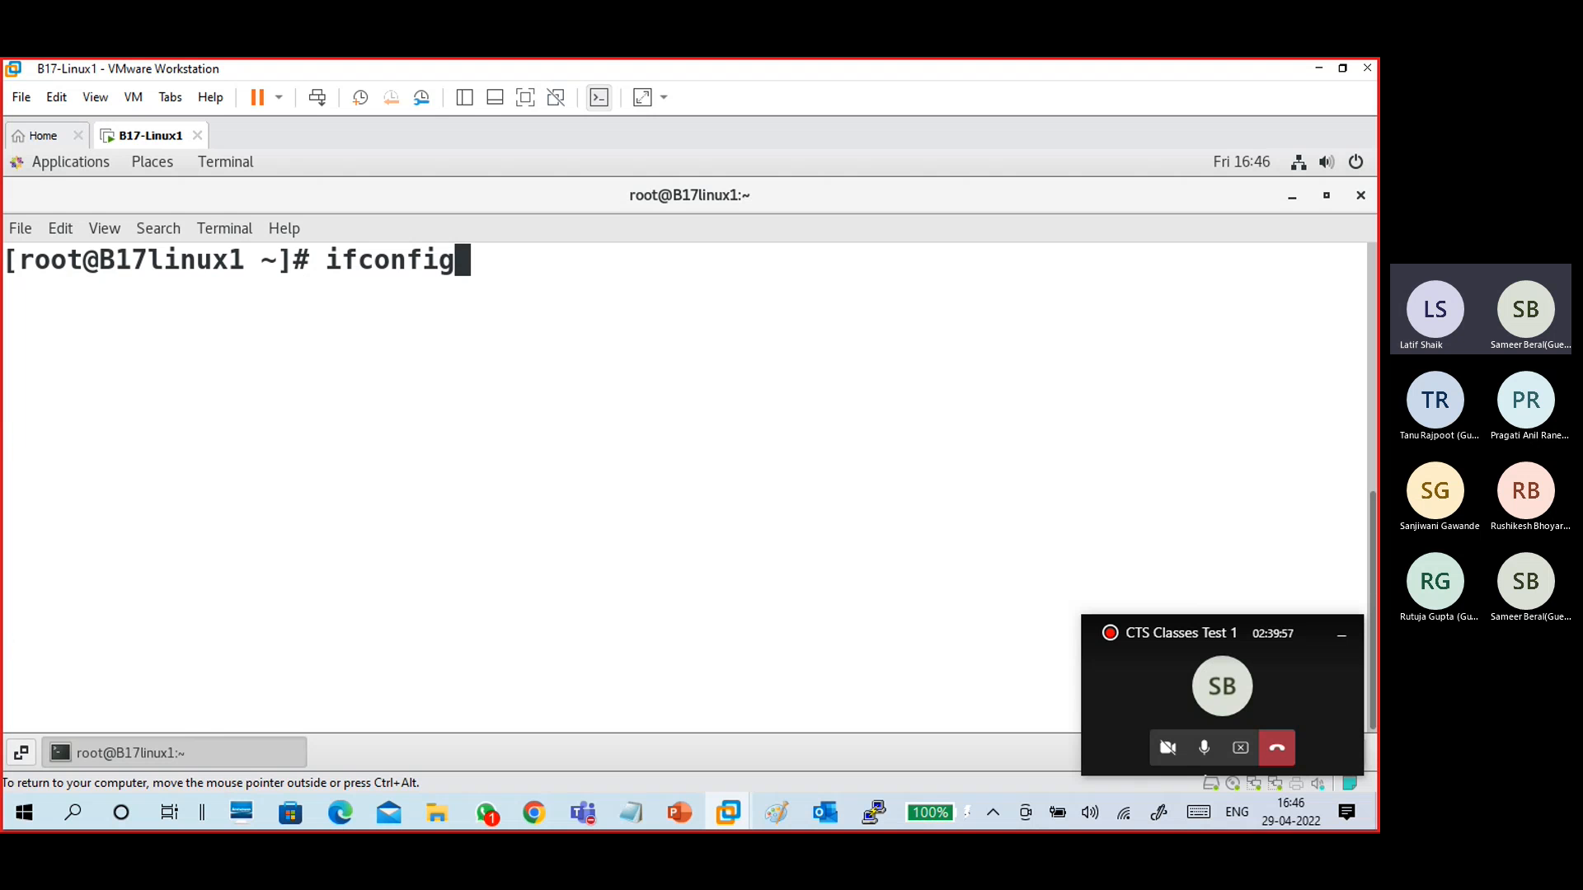
pyautogui.press('Return')
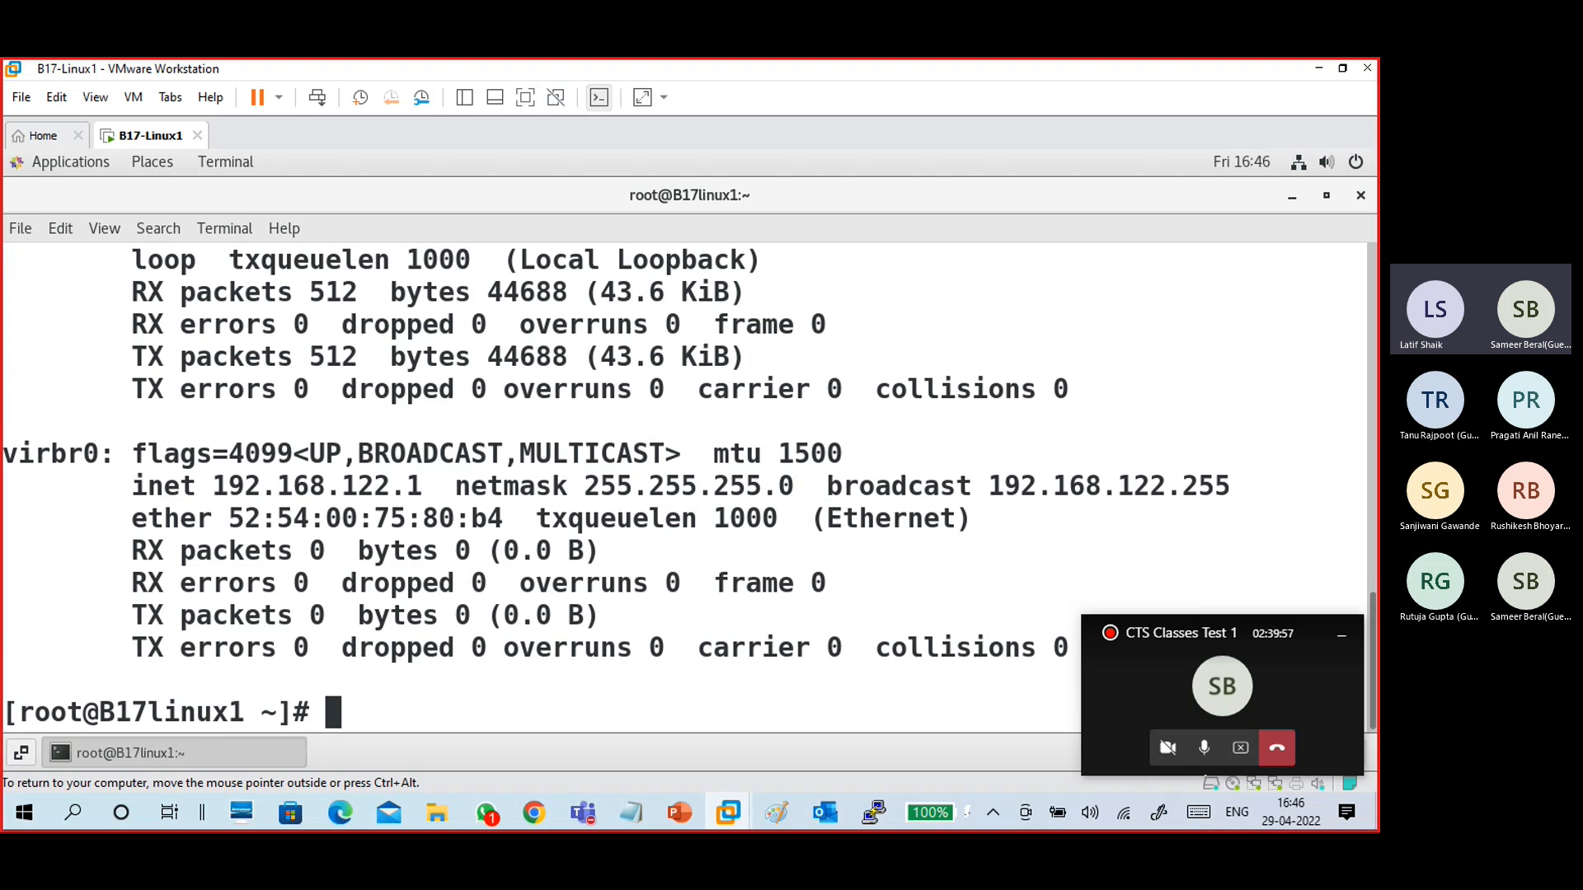
# - Examine the ifconfig output for the ens33 and ens37 interfaces
pyautogui.scroll(4, 245, 439)
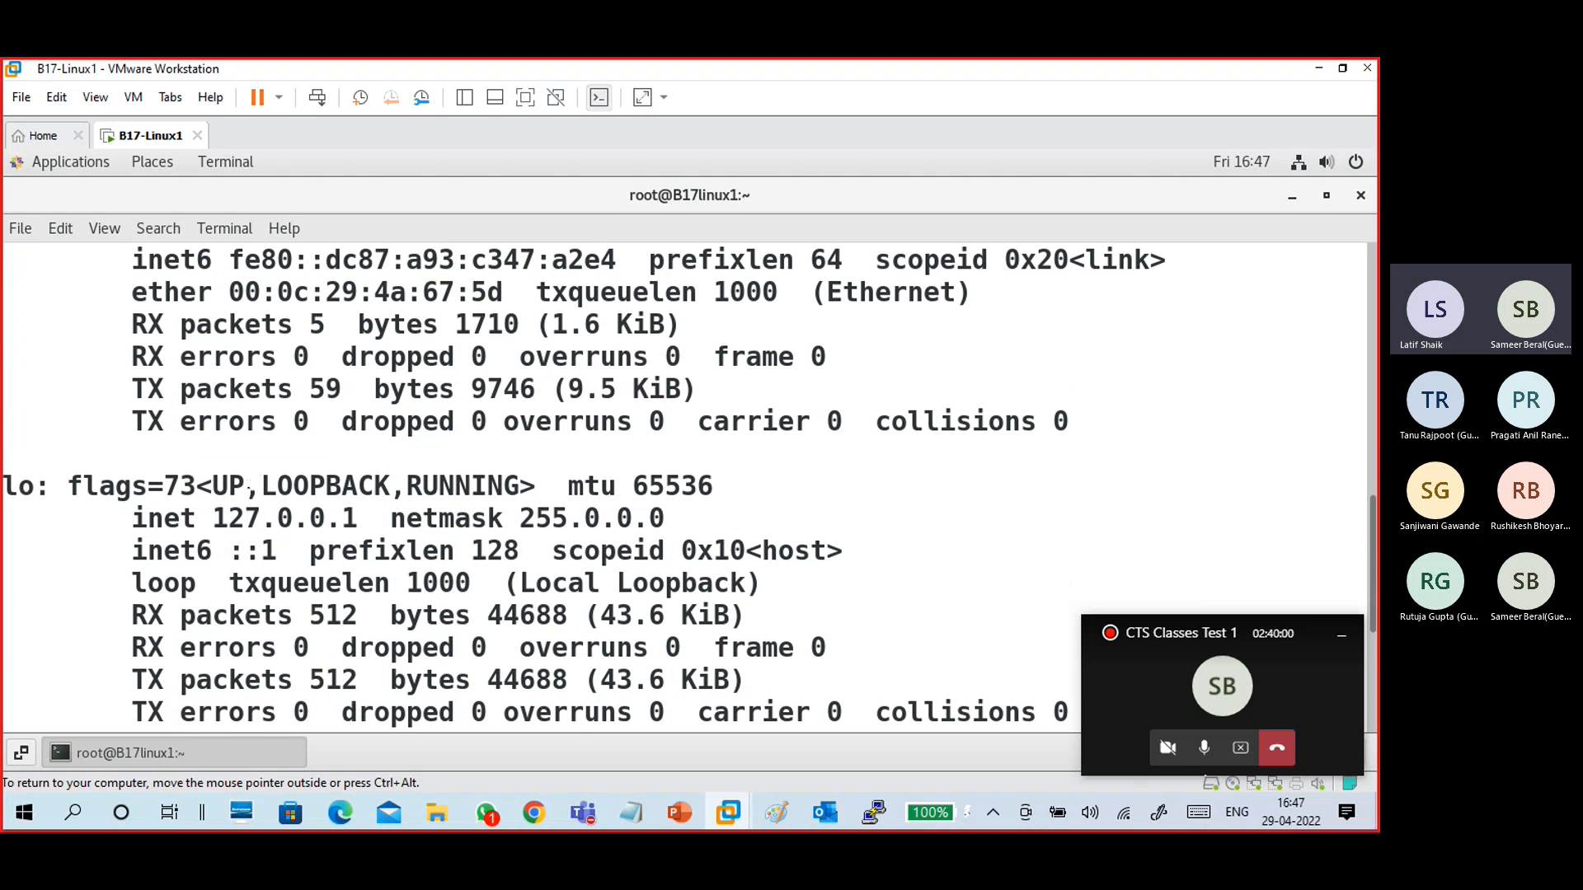
pyautogui.scroll(5, 250, 484)
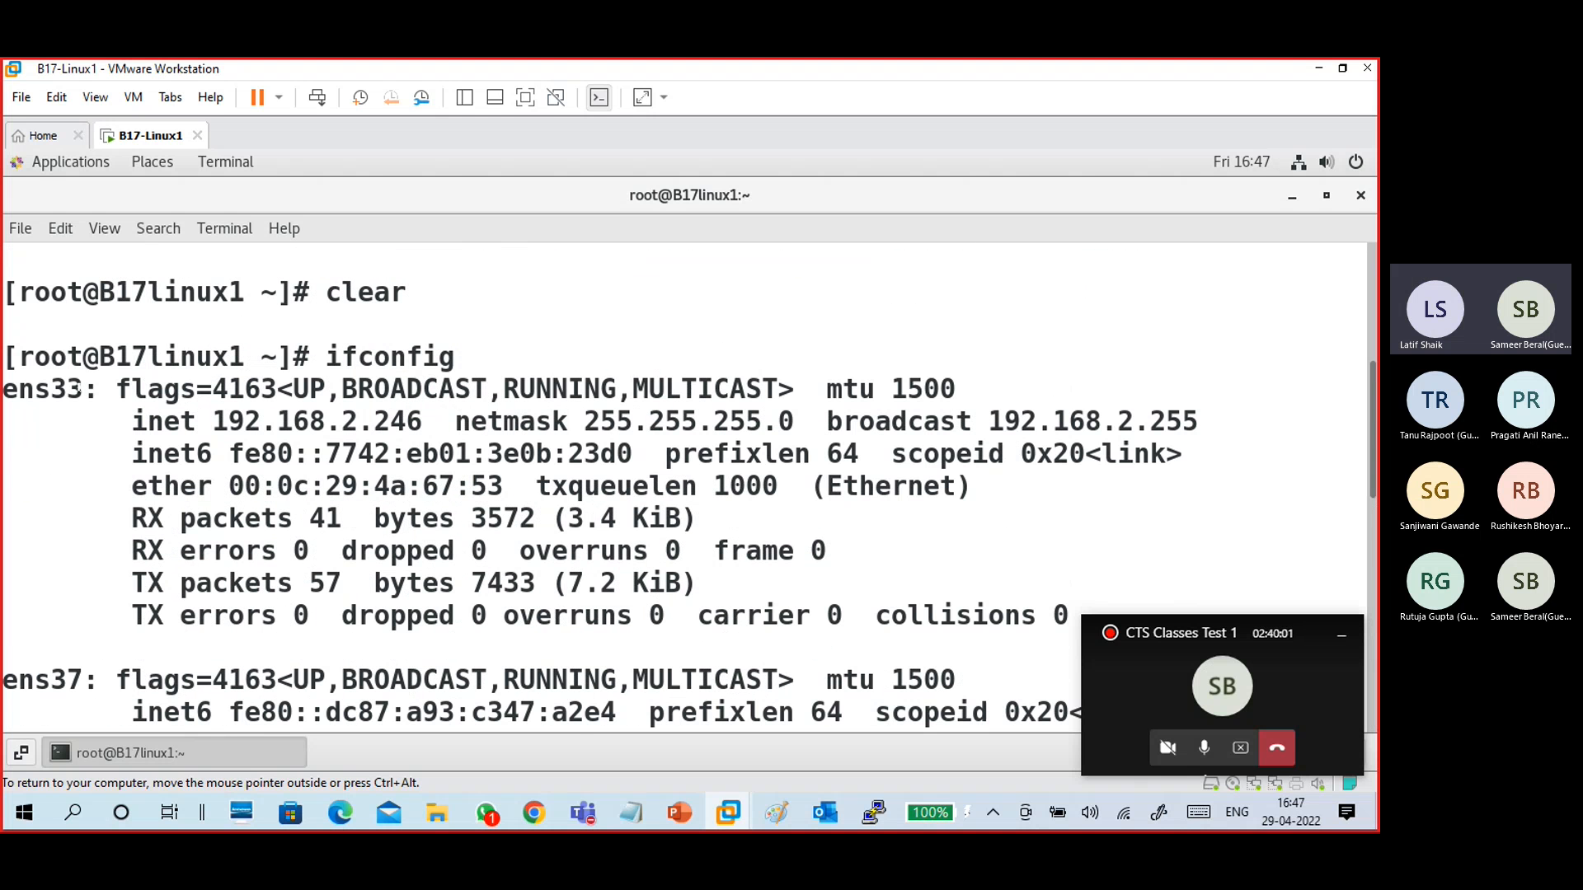
pyautogui.moveTo(83, 389); pyautogui.dragTo(4, 393)
pyautogui.click(268, 426)
pyautogui.moveTo(211, 416); pyautogui.dragTo(414, 450)
pyautogui.scroll(-2, 153, 487)
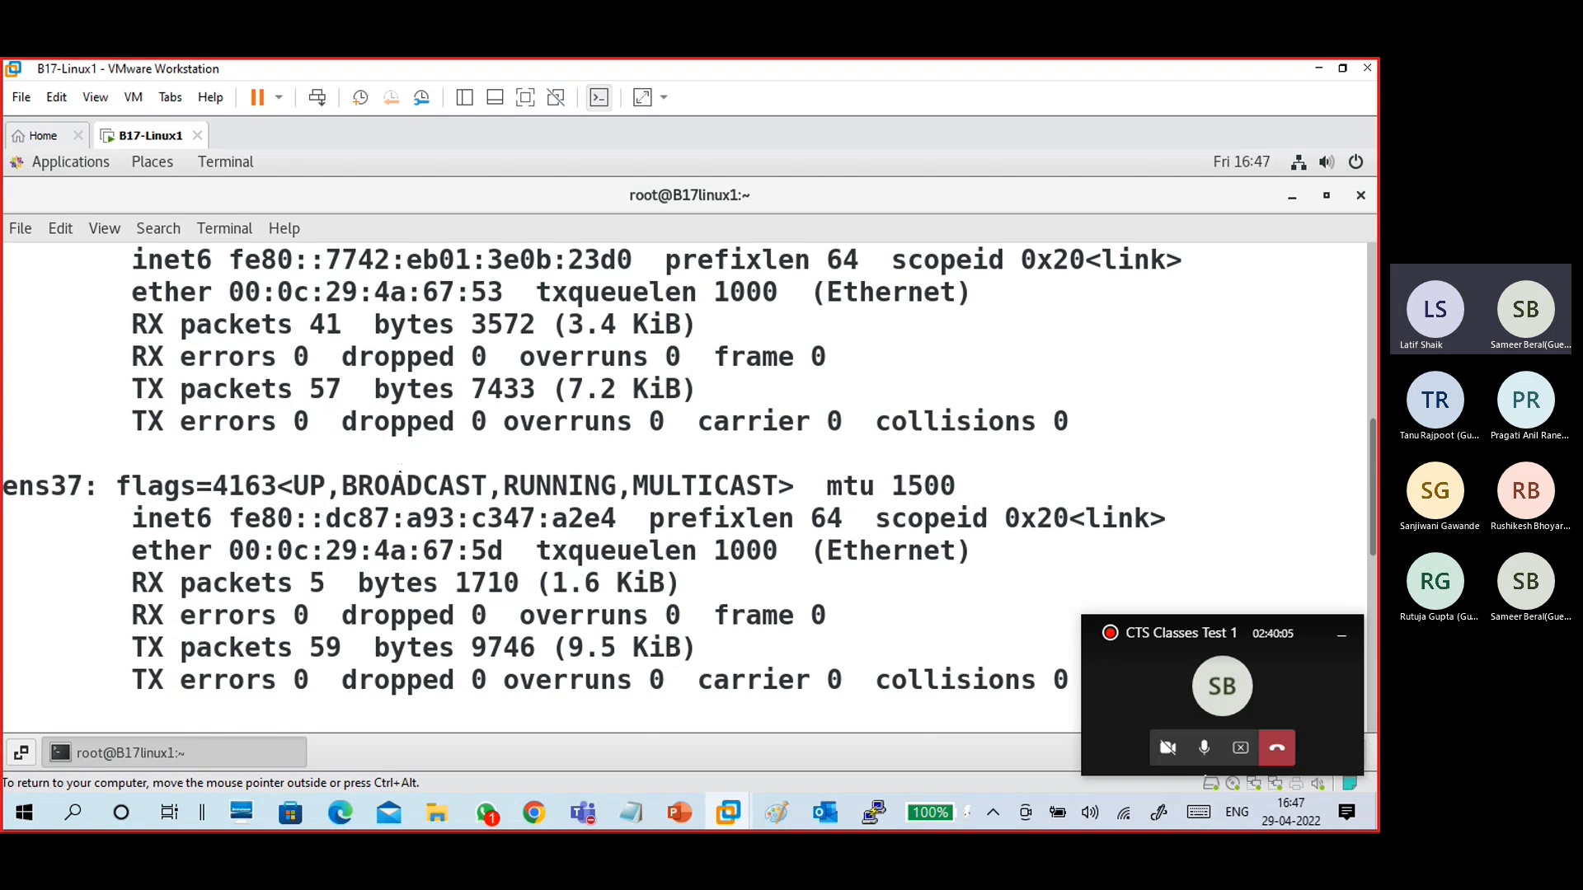
pyautogui.moveTo(90, 487); pyautogui.dragTo(25, 545)
pyautogui.click(24, 544)
pyautogui.moveTo(224, 518); pyautogui.dragTo(677, 583)
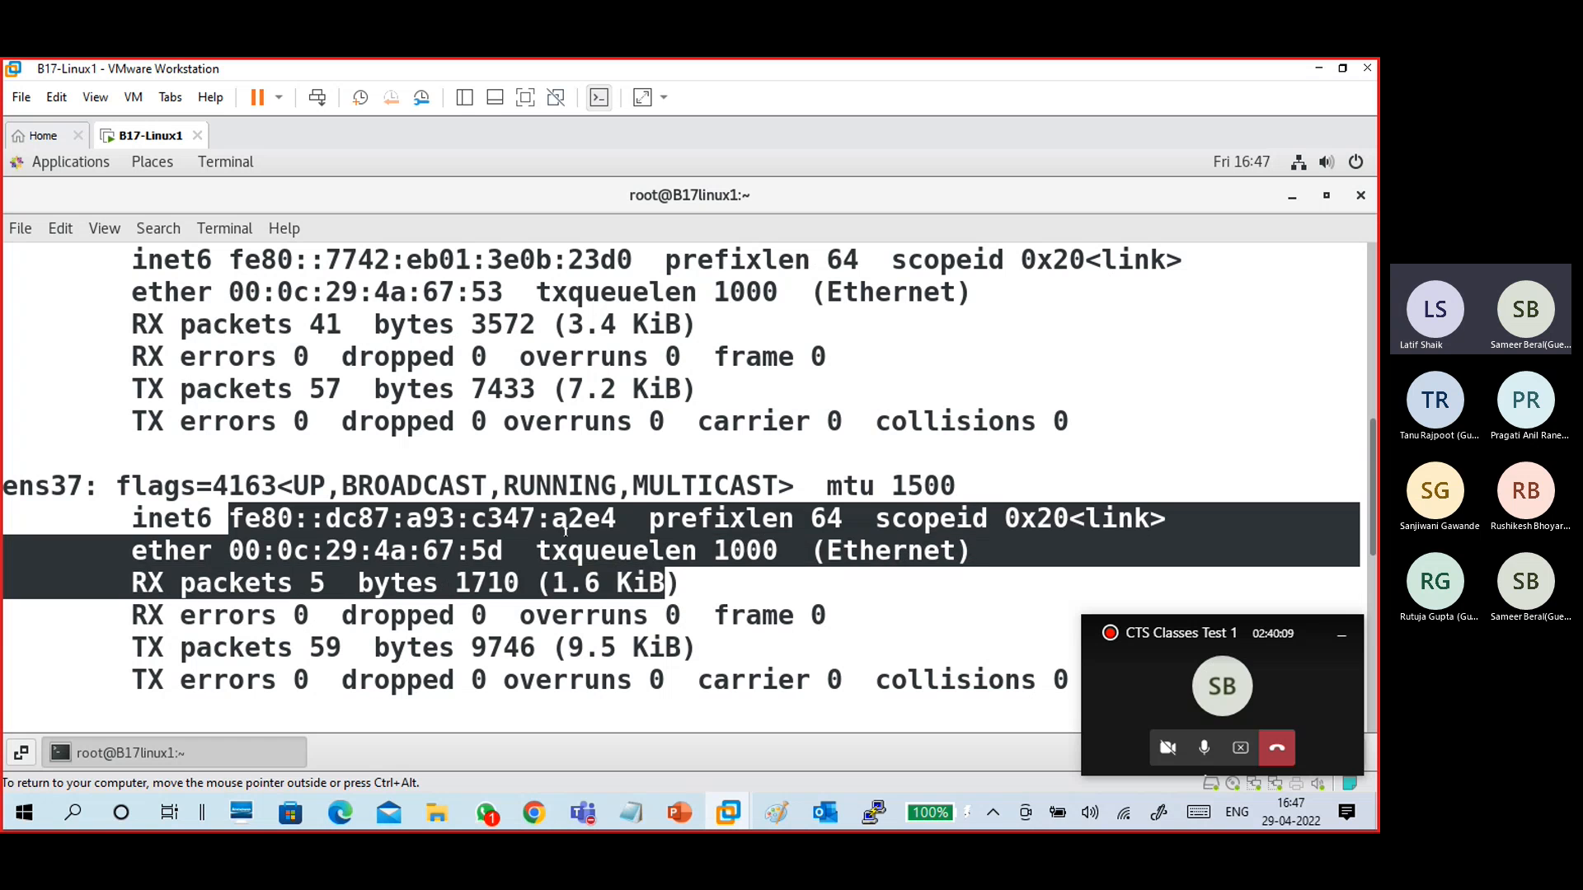
pyautogui.click(265, 510)
pyautogui.moveTo(230, 517); pyautogui.dragTo(639, 583)
pyautogui.click(639, 583)
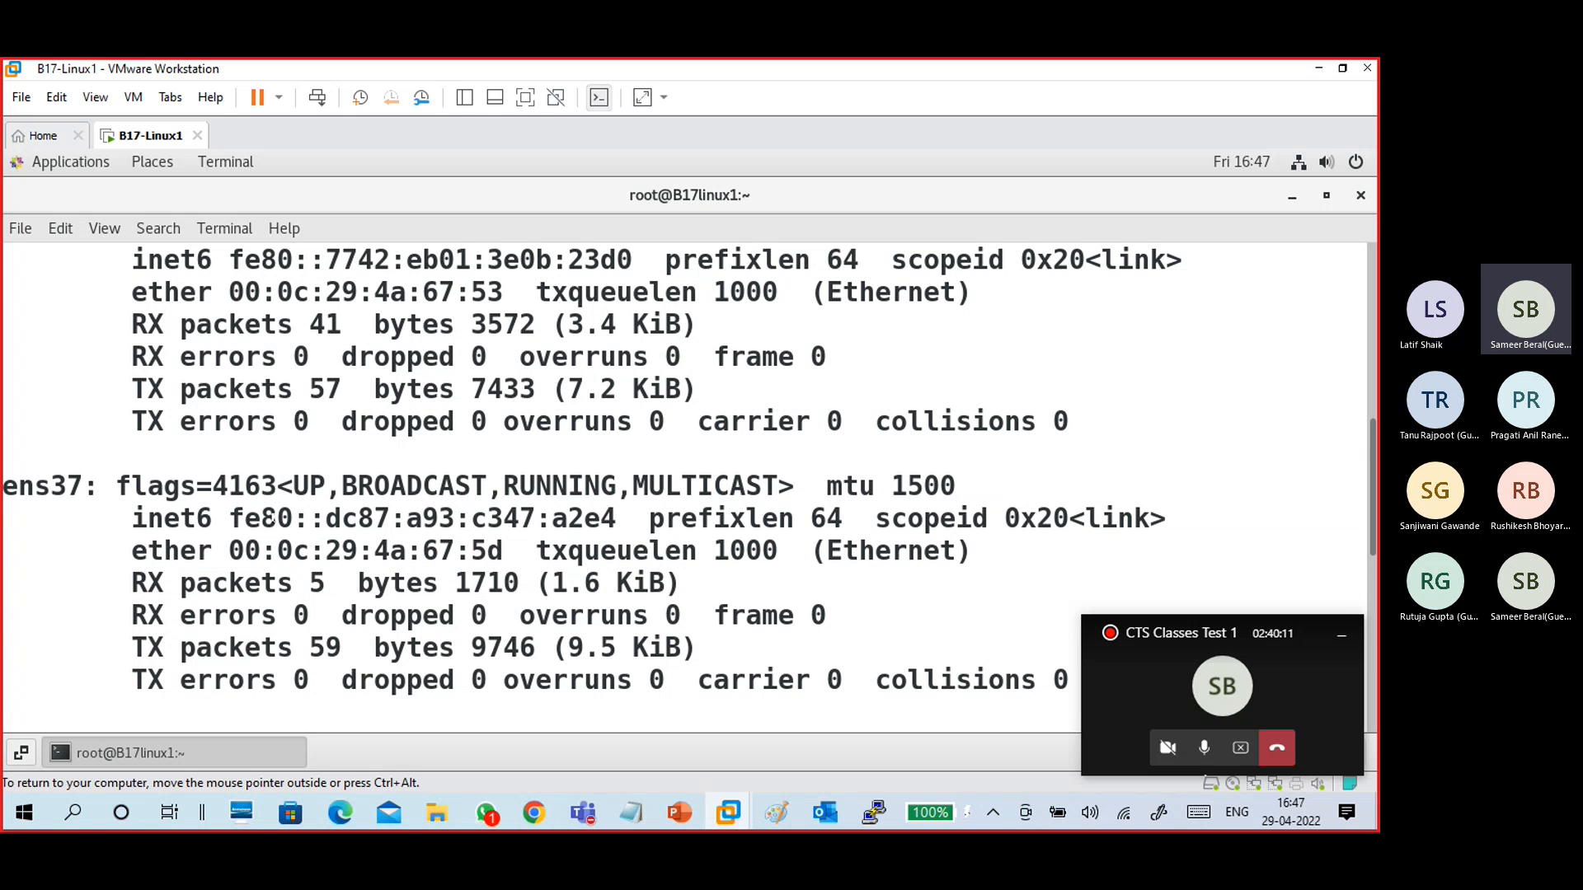
pyautogui.doubleClick(41, 486)
pyautogui.click(328, 518)
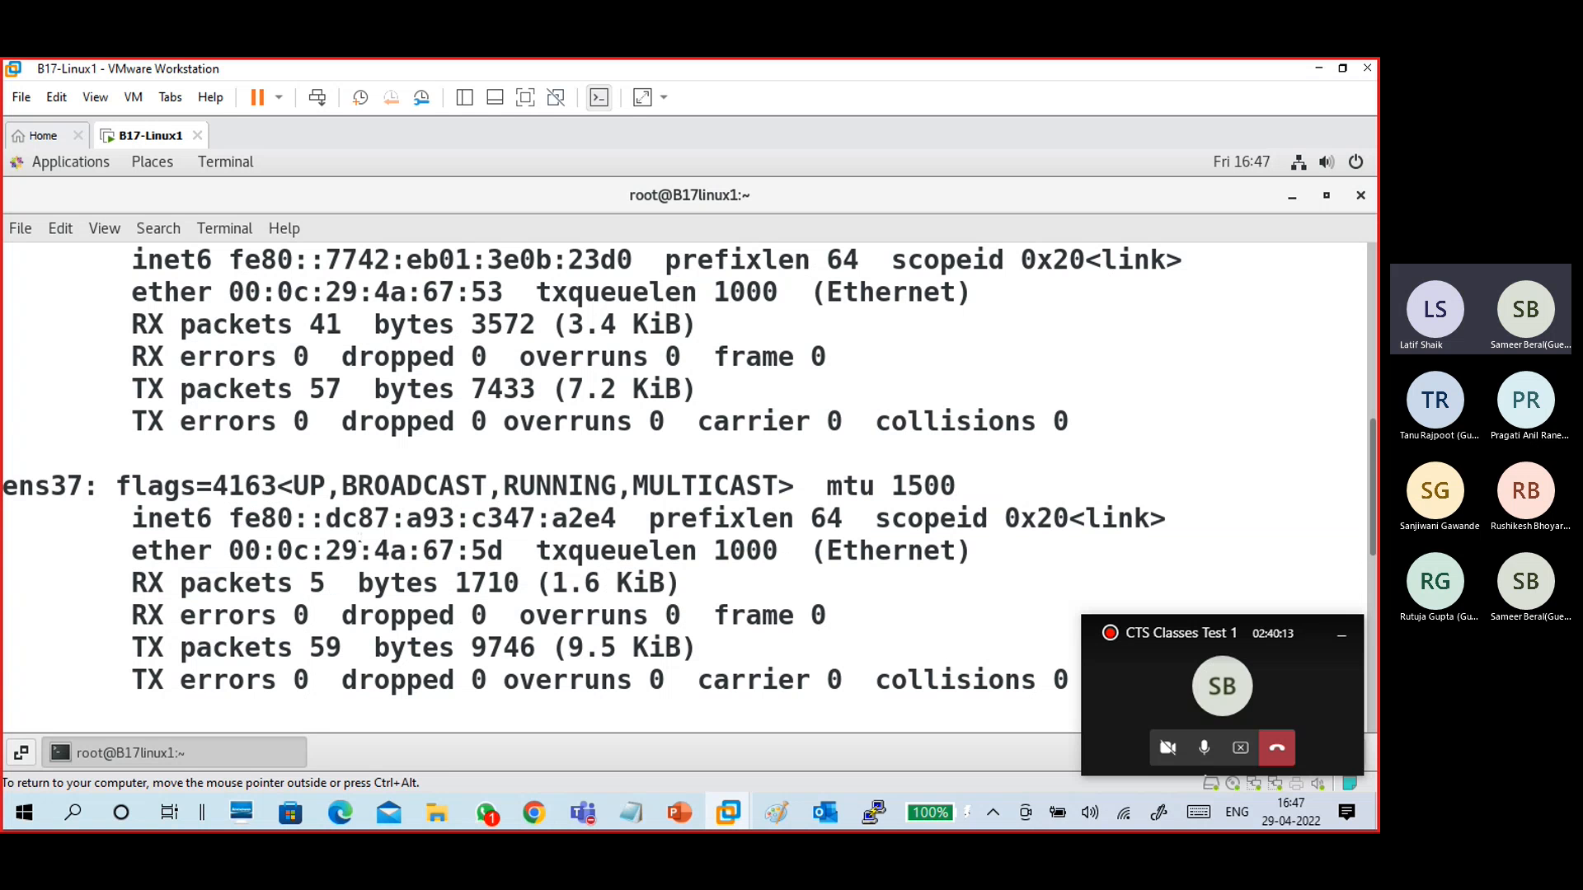
pyautogui.moveTo(229, 517); pyautogui.dragTo(617, 518)
pyautogui.click(317, 550)
pyautogui.moveTo(97, 486); pyautogui.dragTo(292, 551)
pyautogui.click(396, 582)
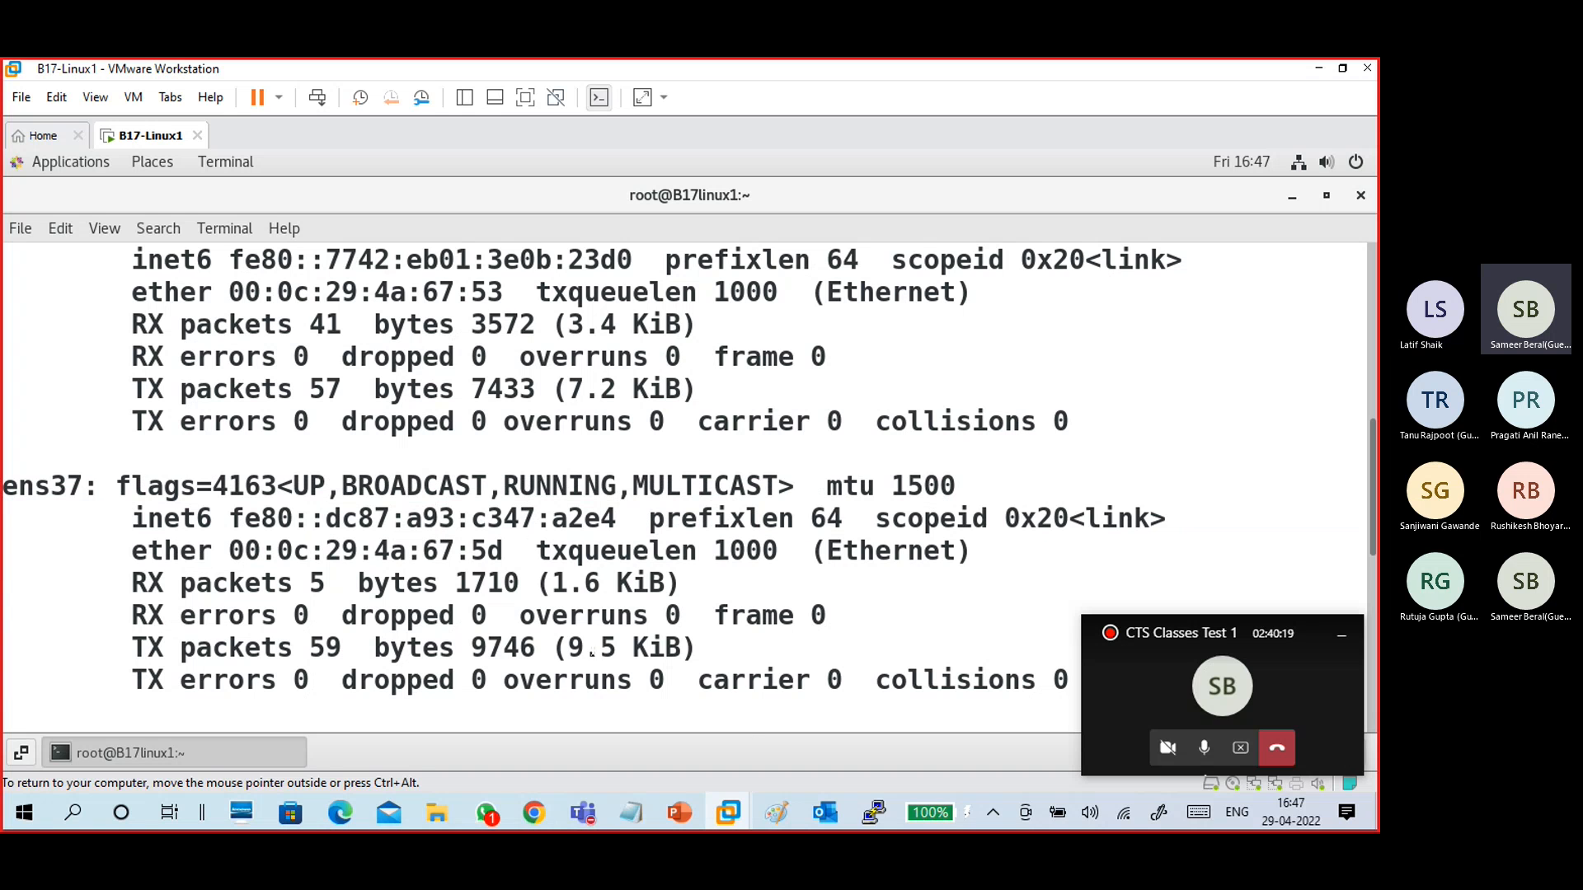
# - Switch to Paint and draw a small oval below the VMnet1 label in the network diagram
pyautogui.click(778, 816)
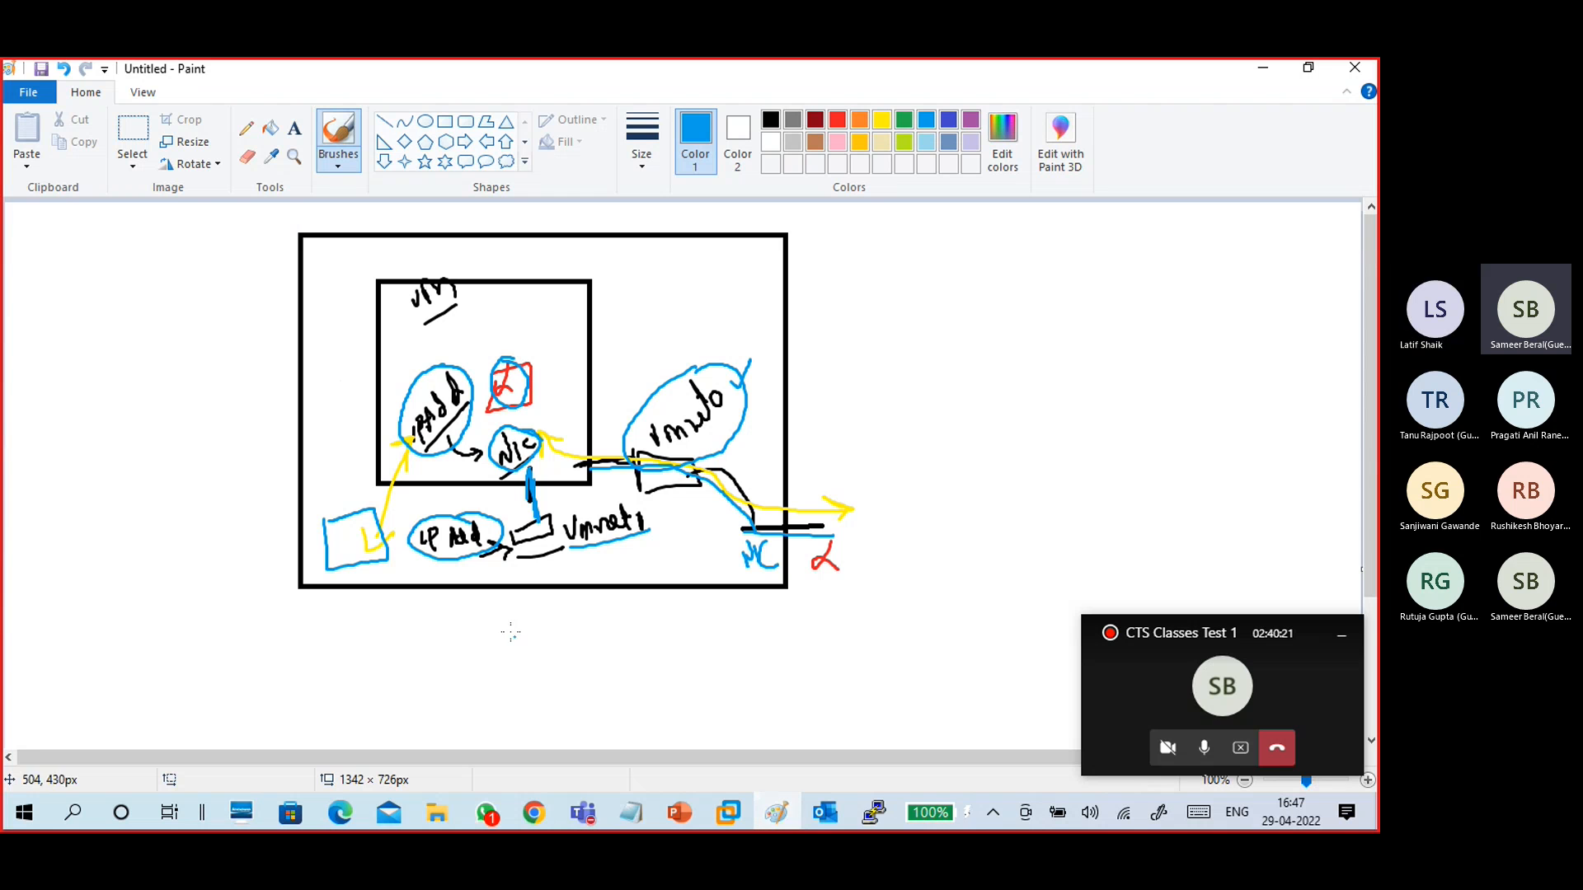
pyautogui.moveTo(564, 551)
pyautogui.mouseDown()
pyautogui.moveTo(554, 571)
pyautogui.moveTo(589, 582)
pyautogui.moveTo(584, 553)
pyautogui.moveTo(551, 558)
pyautogui.mouseUp()
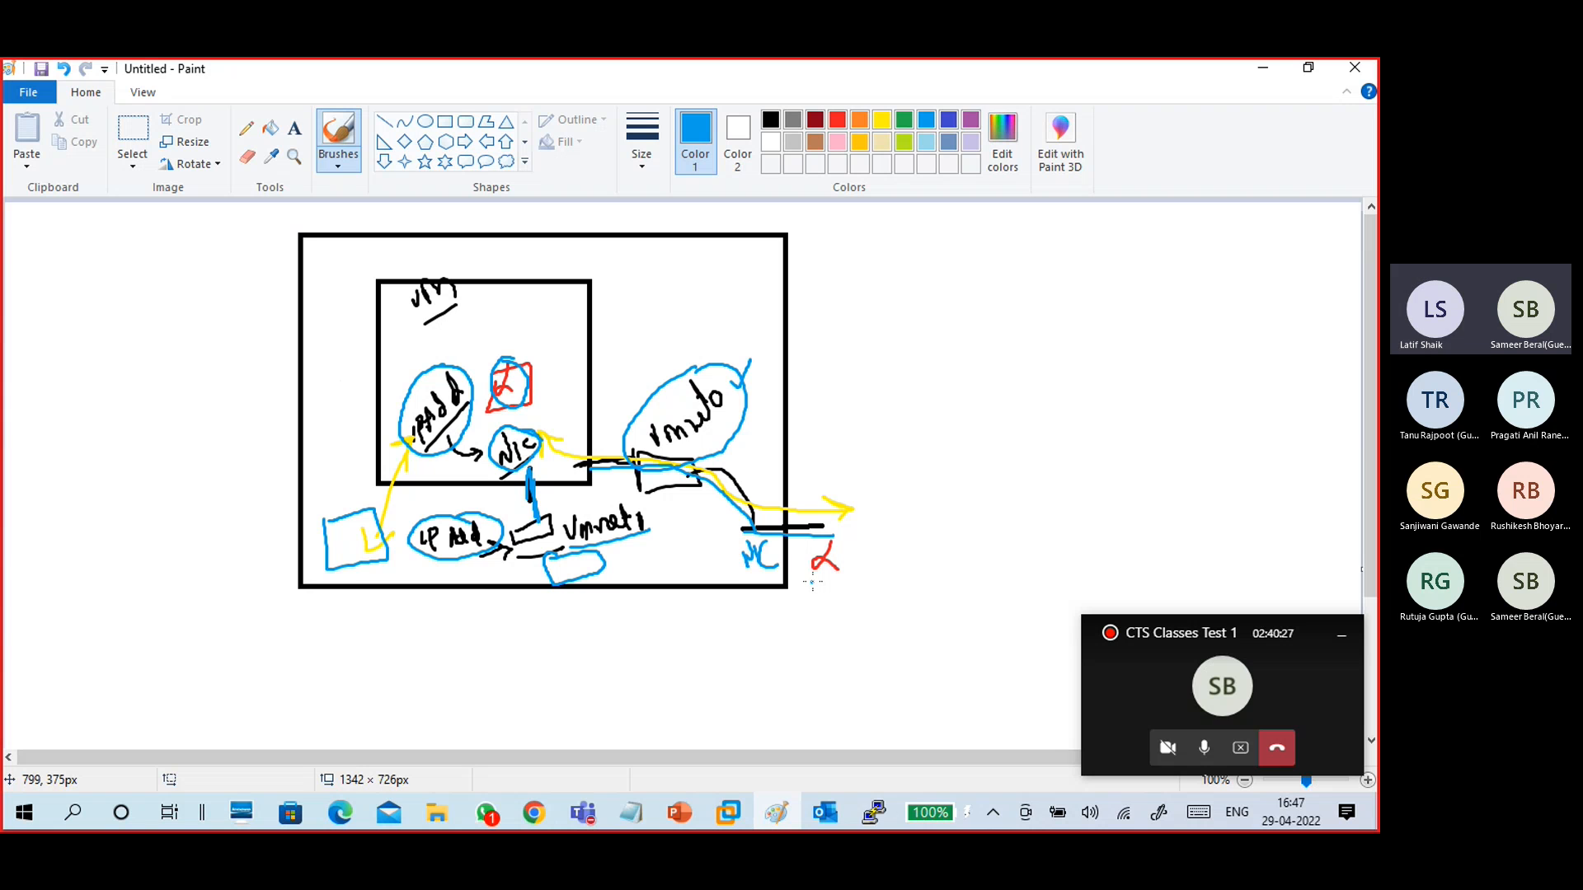
# - Open the host's Network Connections window through the Run dialog with ncpa.cpl
pyautogui.press('super+r')
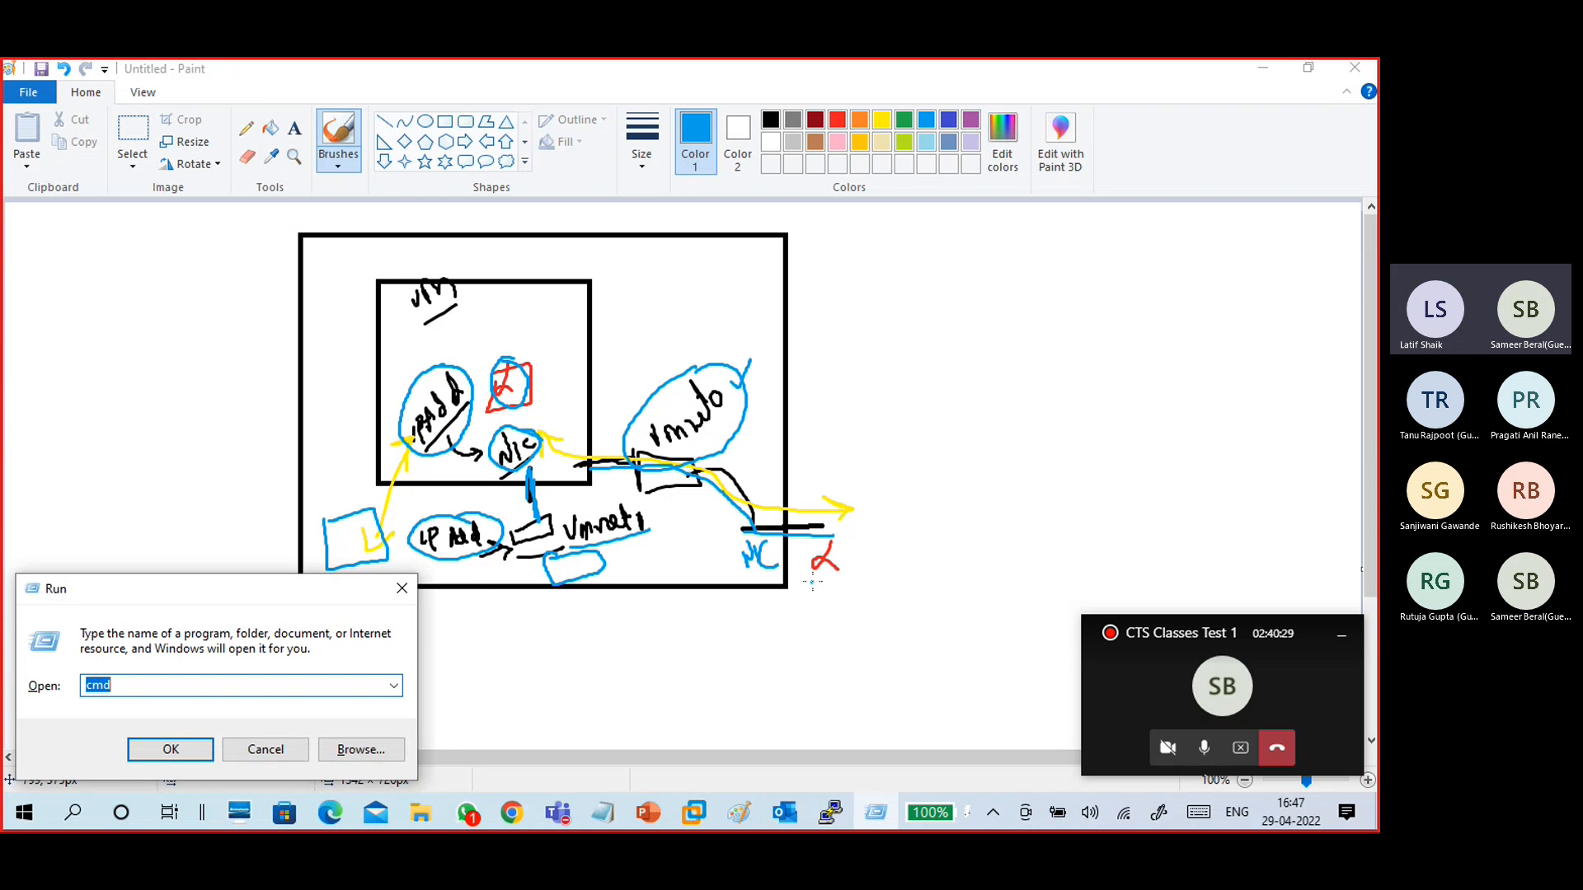
pyautogui.write('nca')
pyautogui.press('BackSpace')
pyautogui.press('Down')
pyautogui.press('Return')
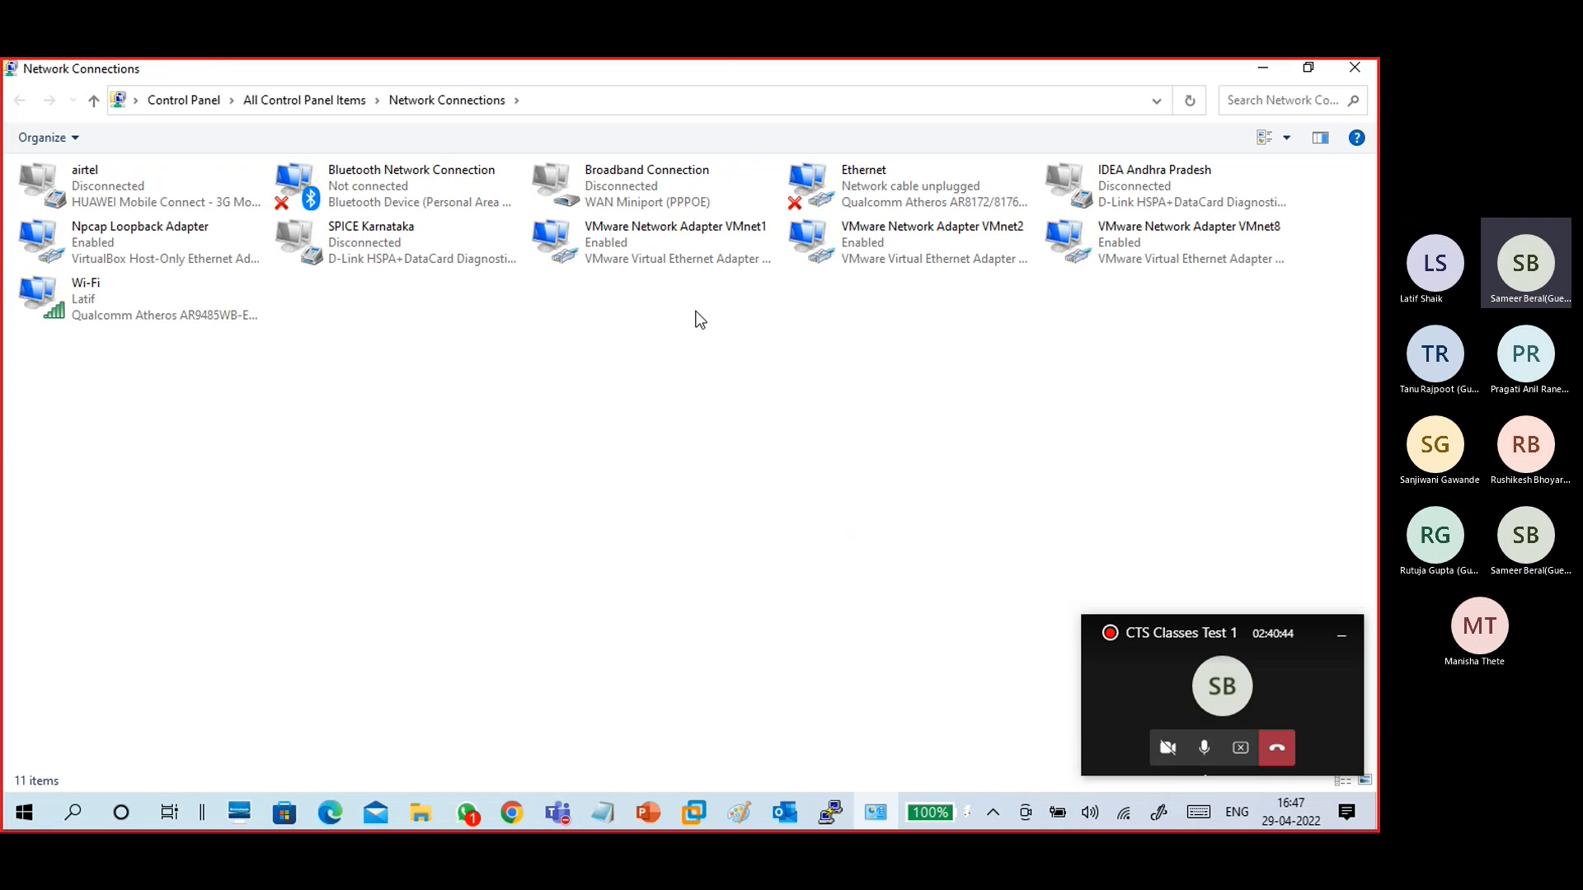
# - Open the connection details of the host's VMware Network Adapter VMnet1
pyautogui.click(677, 235)
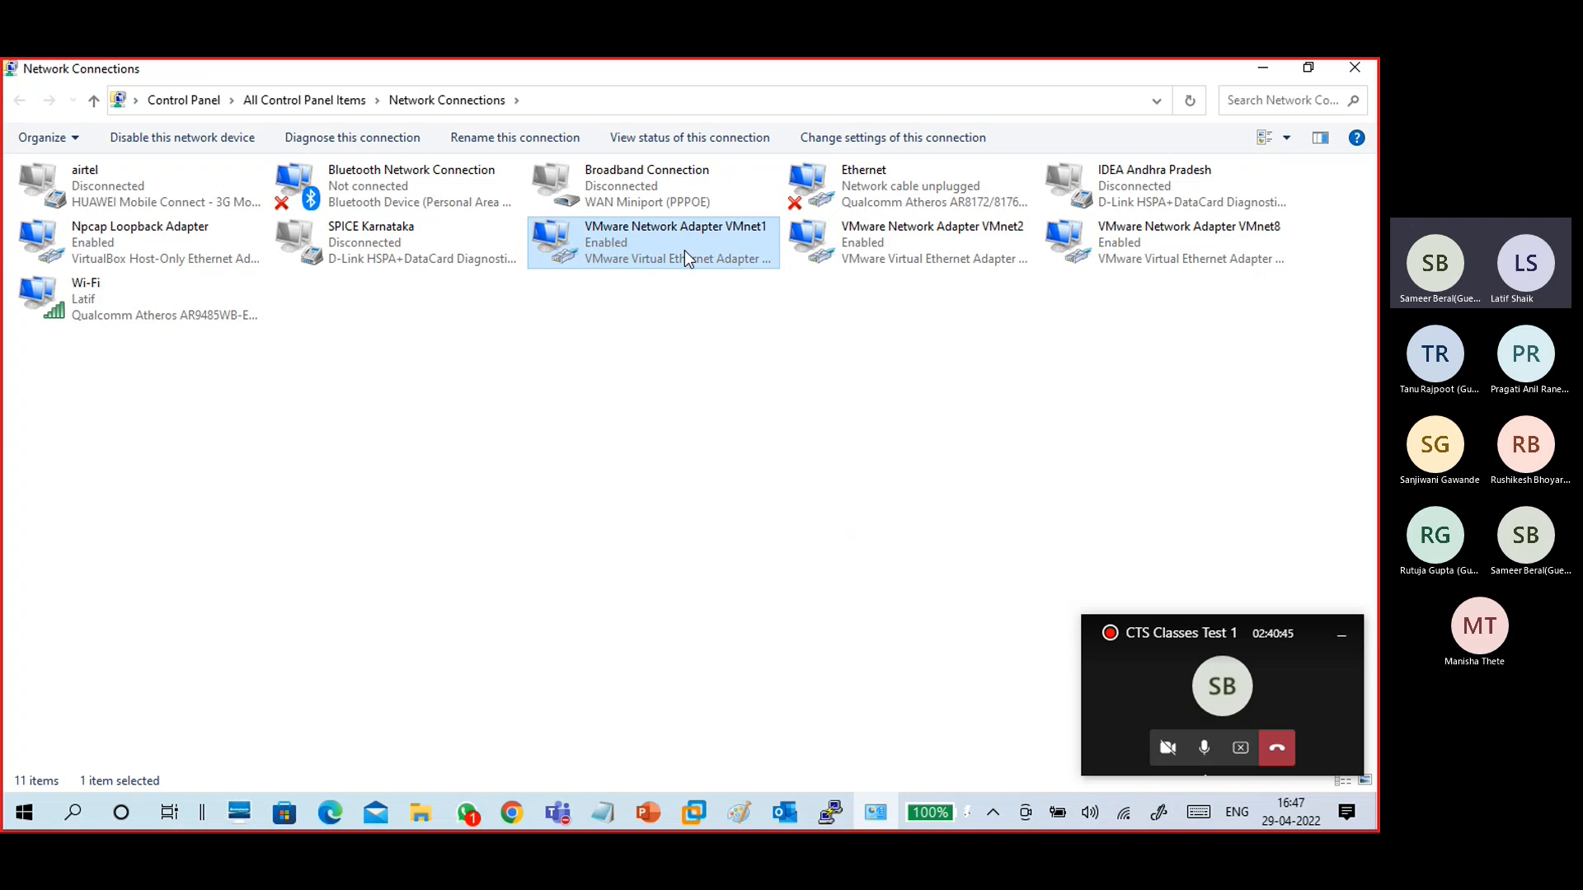
pyautogui.doubleClick(684, 250)
pyautogui.click(593, 422)
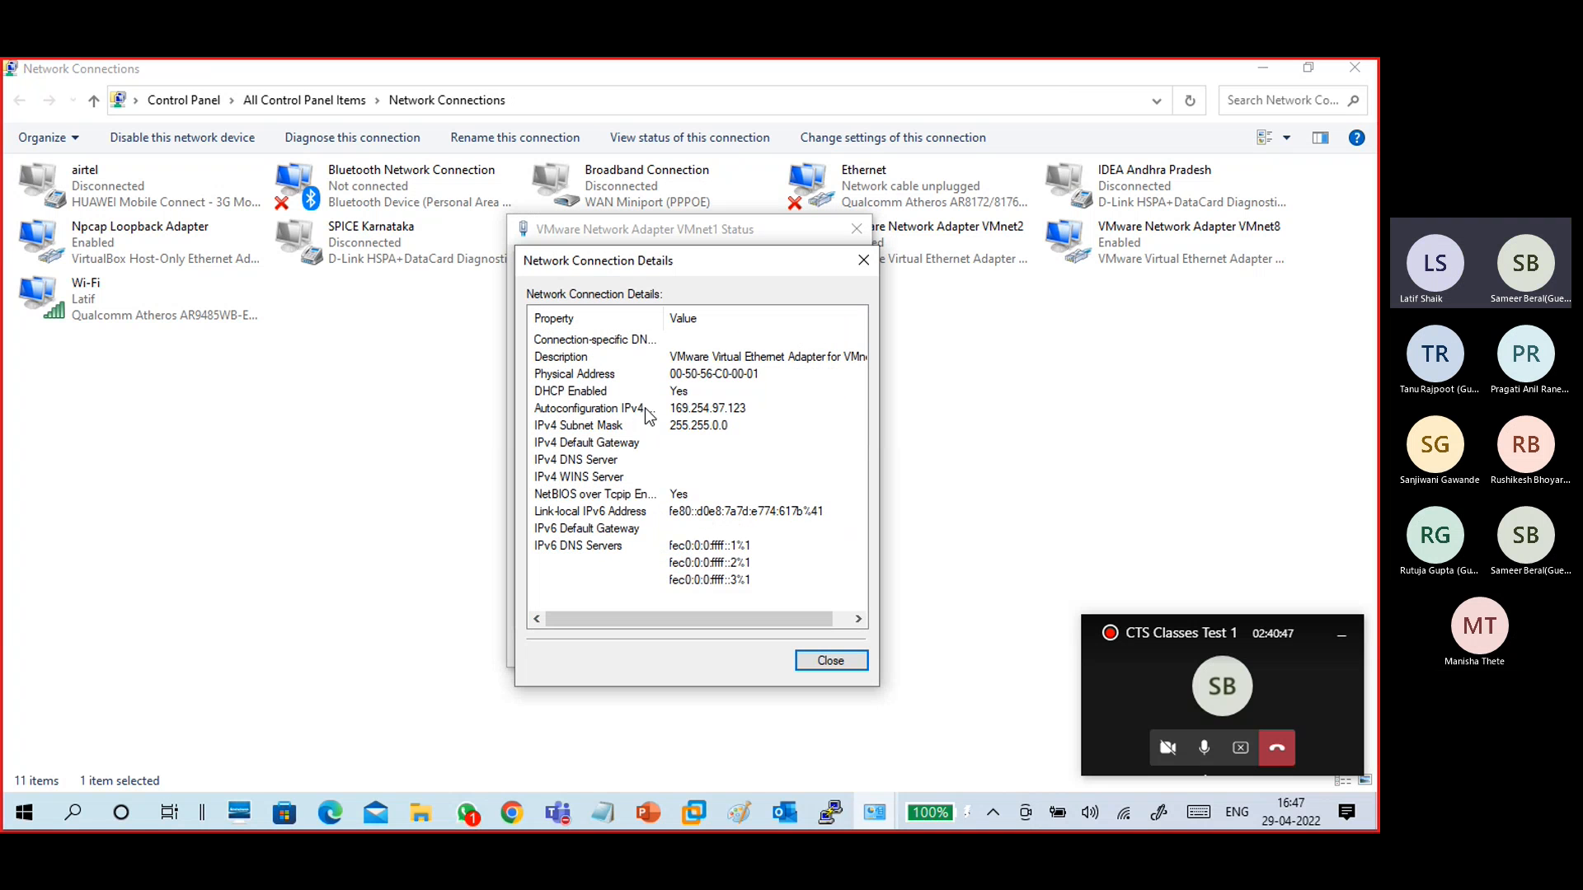
# - Assign the host's VMnet1 adapter a static IPv4 address 172.16.0.101 with subnet mask 255.255.0.0
pyautogui.click(651, 393)
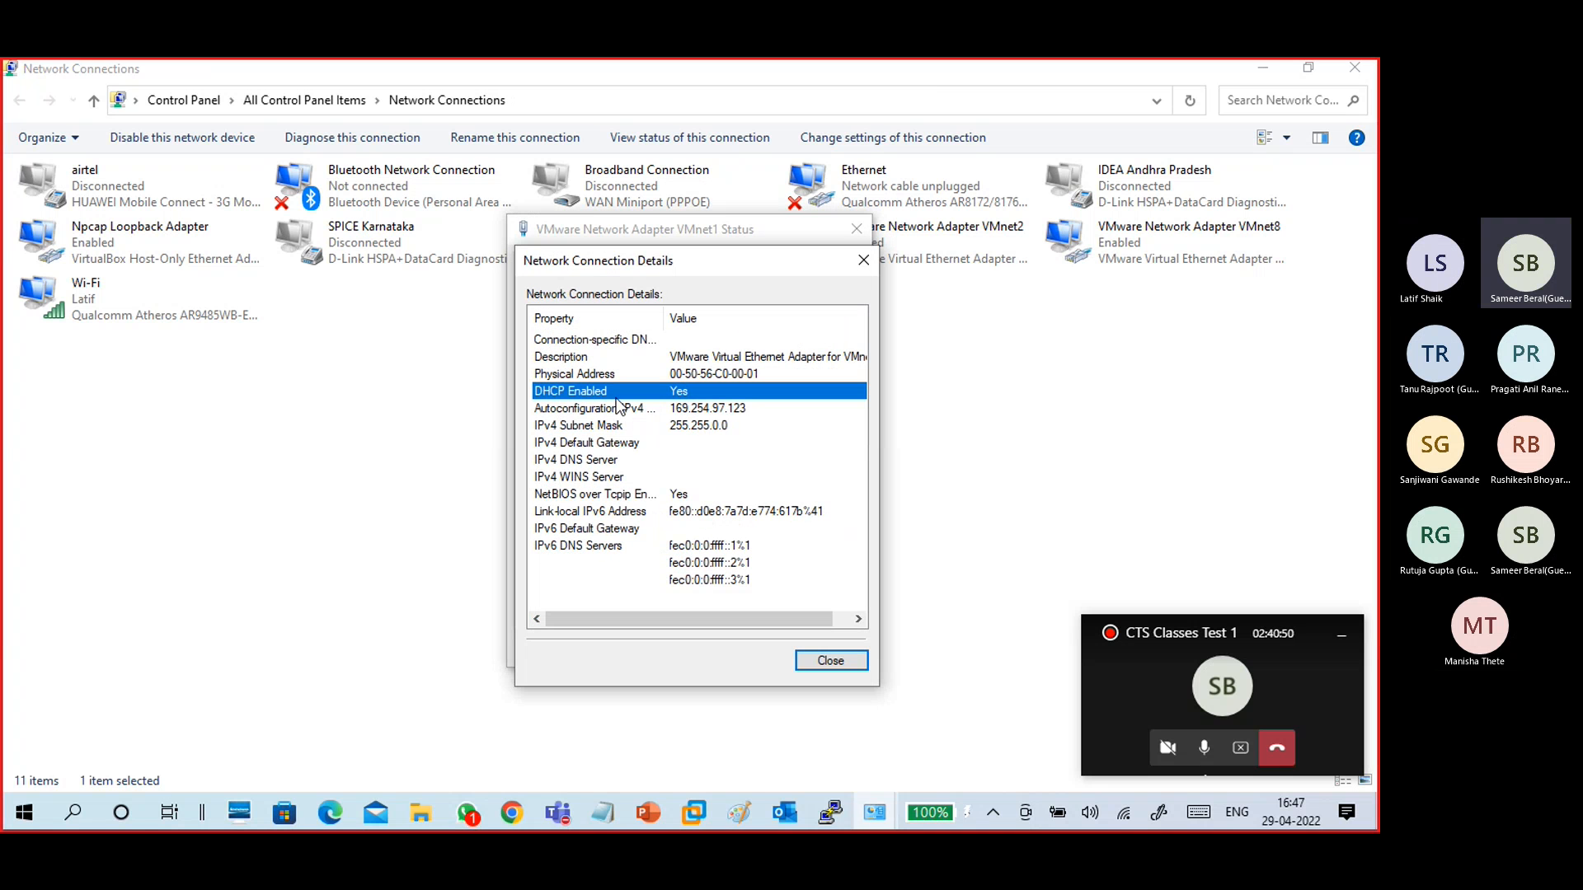
pyautogui.click(812, 661)
pyautogui.click(584, 600)
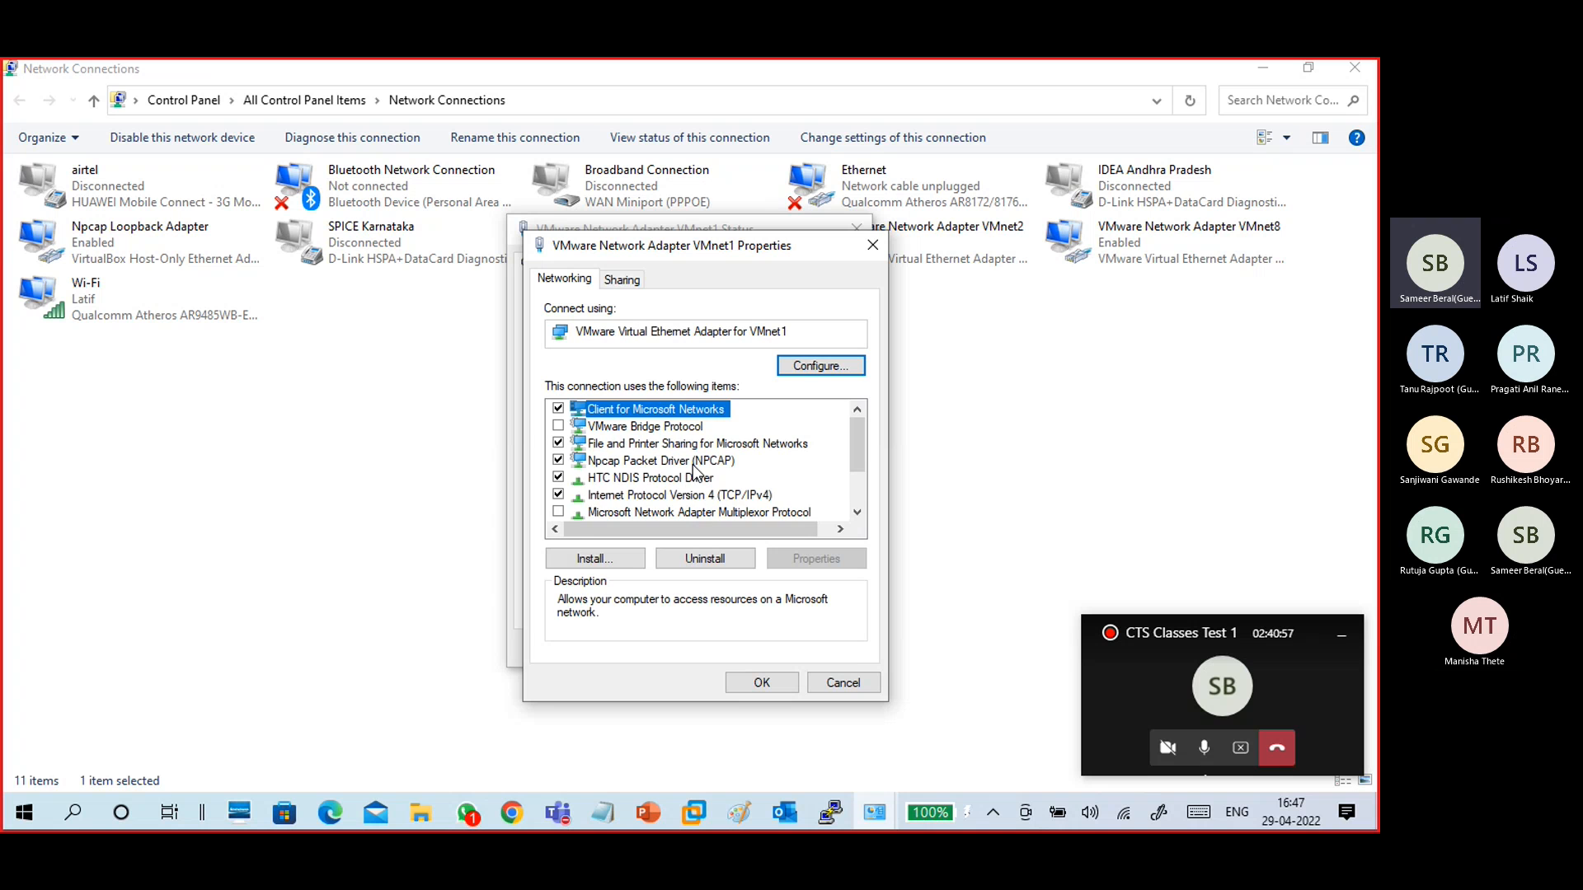
pyautogui.click(700, 497)
pyautogui.click(841, 558)
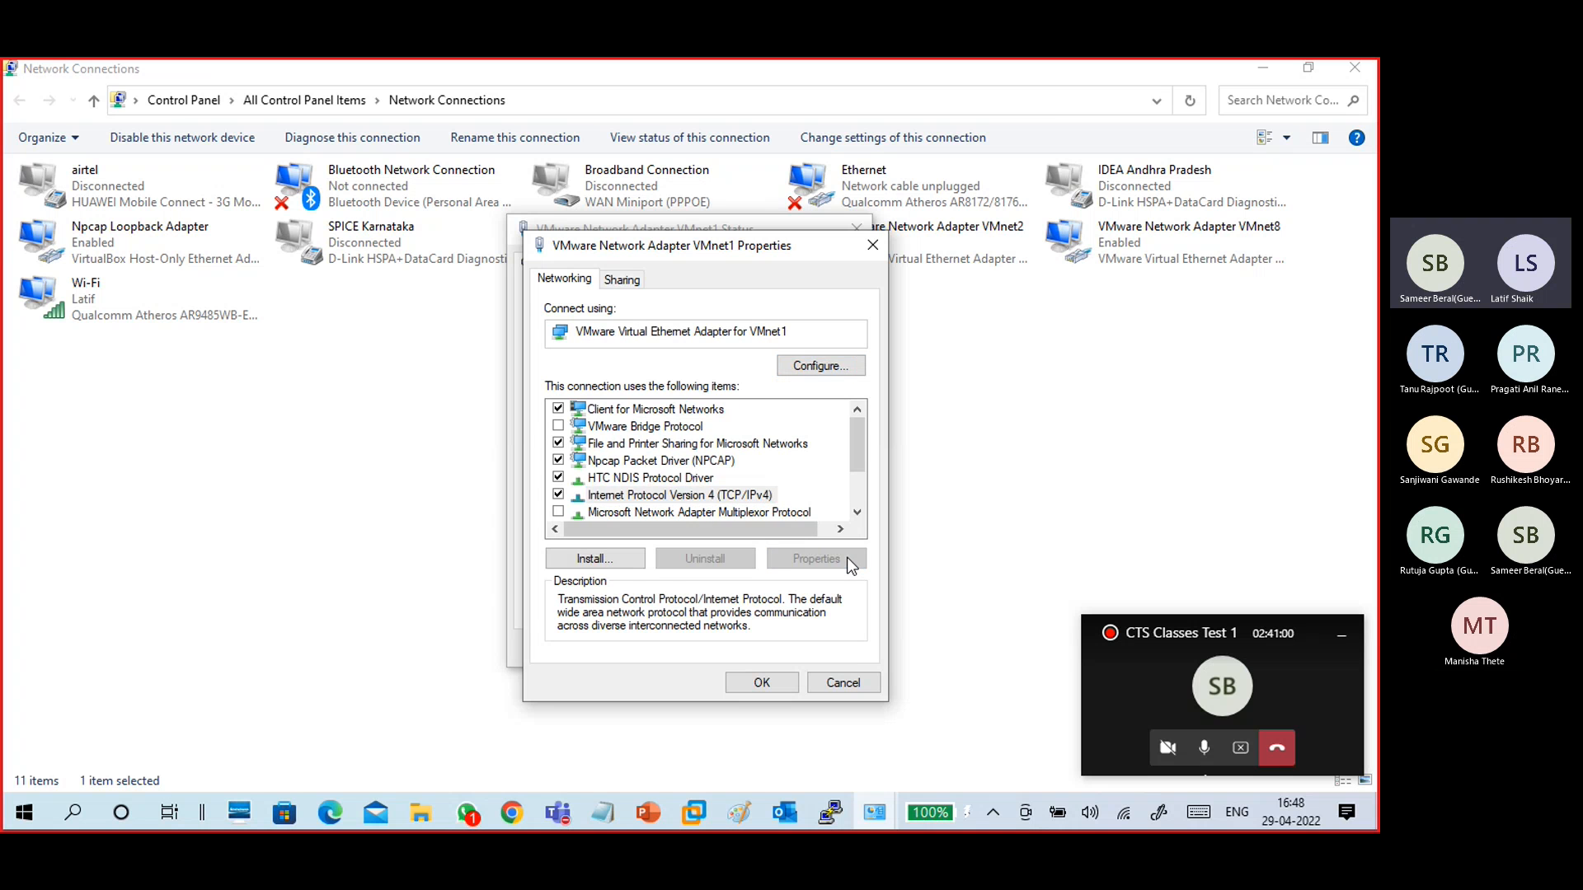
pyautogui.moveTo(783, 314); pyautogui.dragTo(712, 168)
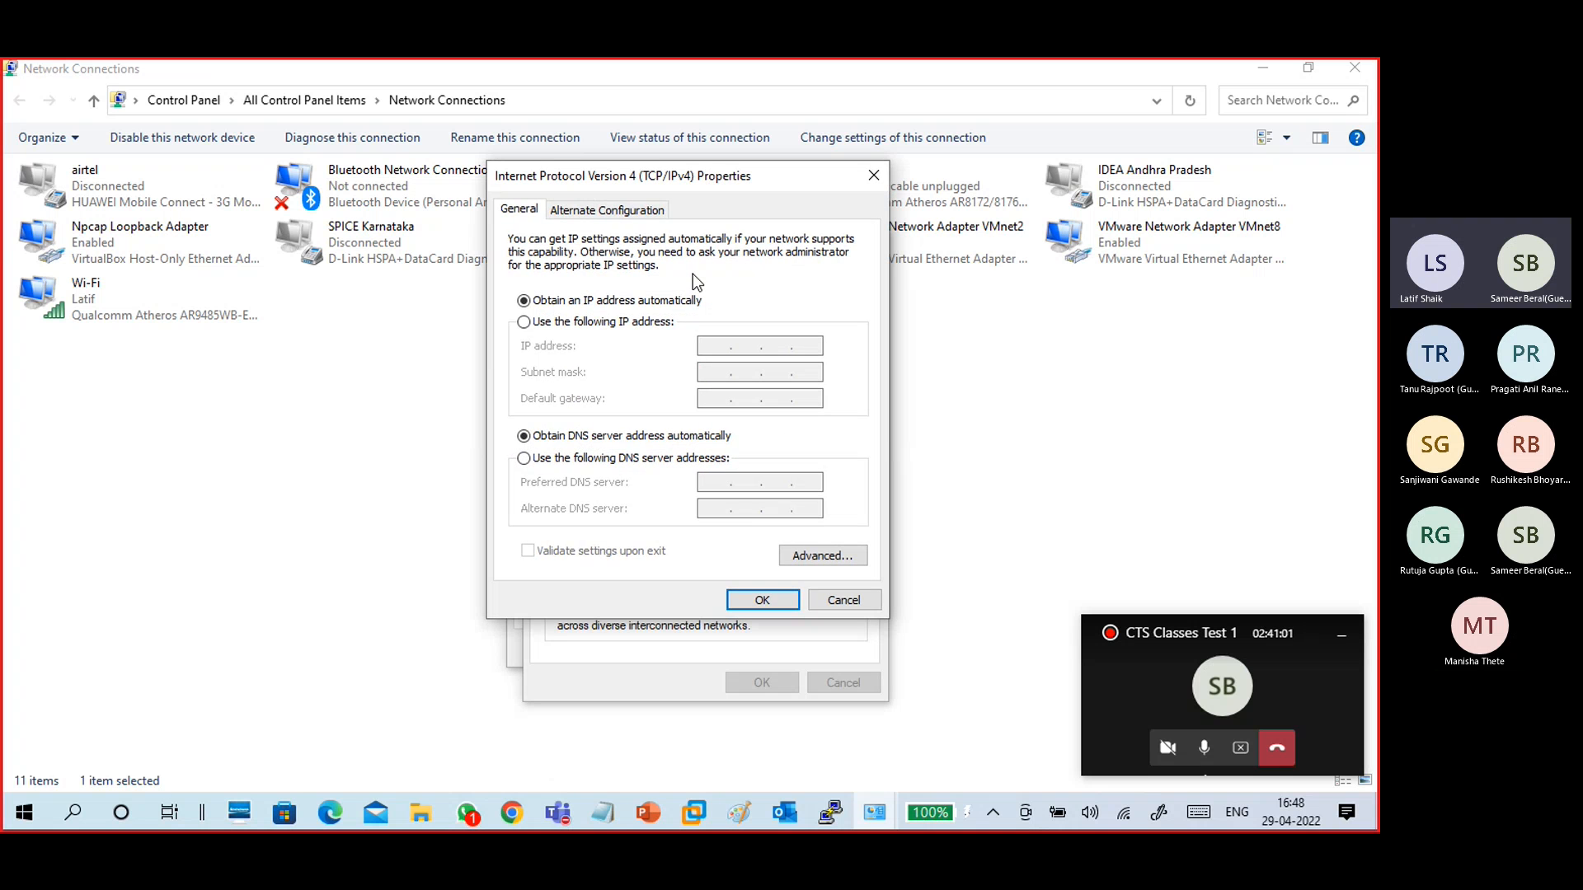
pyautogui.click(700, 322)
pyautogui.click(714, 343)
pyautogui.write('172 . 16 . ')
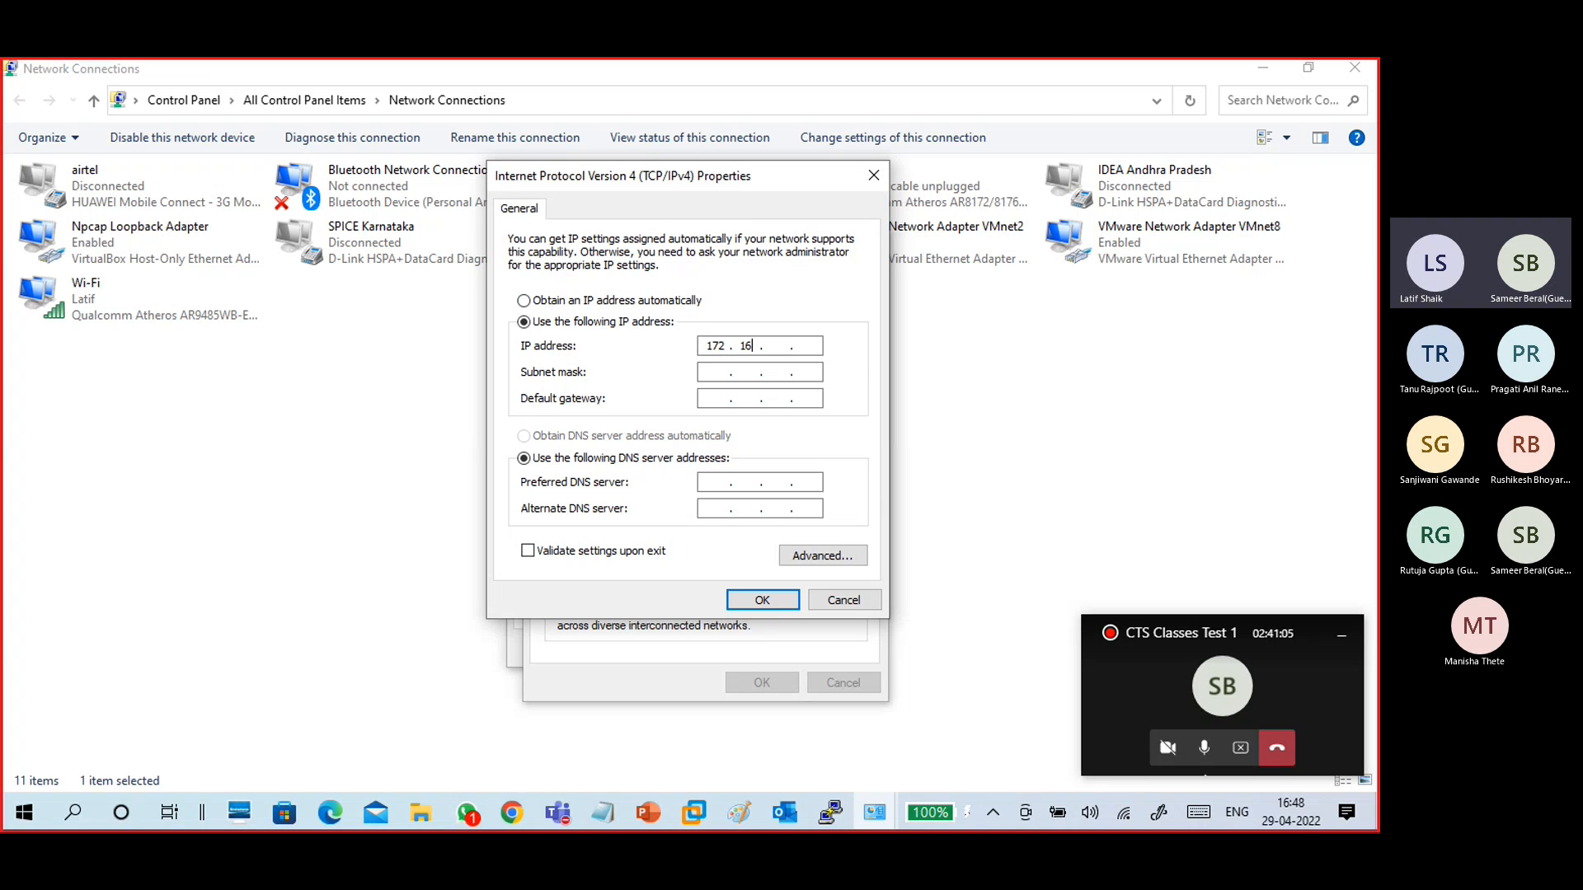
pyautogui.write('0 . 100')
pyautogui.press('Tab')
pyautogui.press('Tab')
pyautogui.click(816, 348)
pyautogui.press('BackSpace')
pyautogui.write('1')
pyautogui.click(805, 398)
pyautogui.click(760, 604)
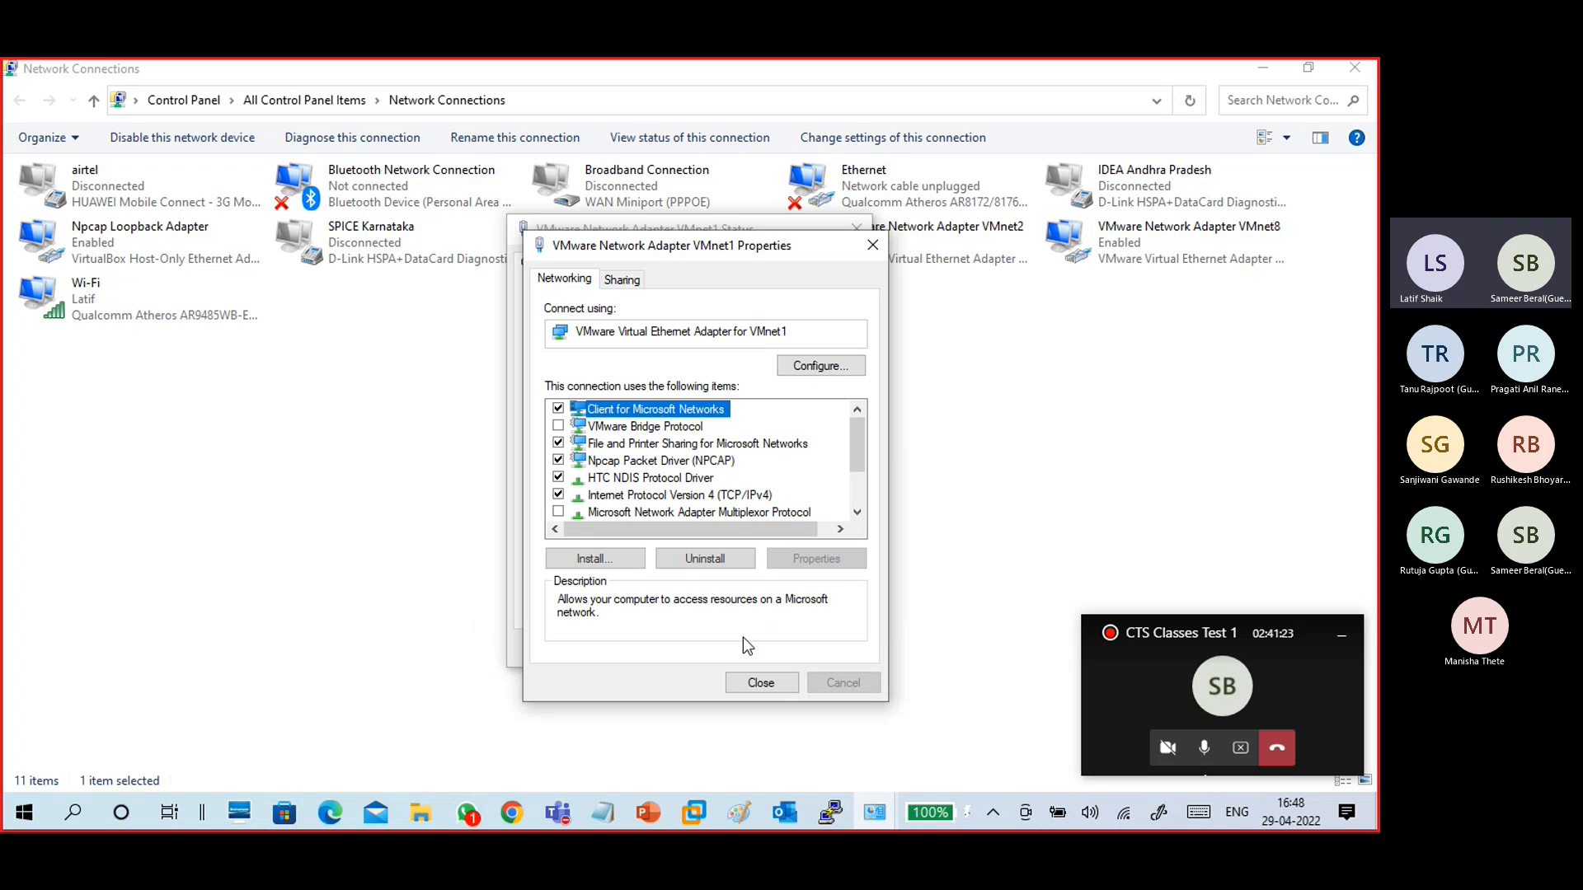
# - Close the VMnet1 adapter's properties and status dialogs
pyautogui.click(711, 495)
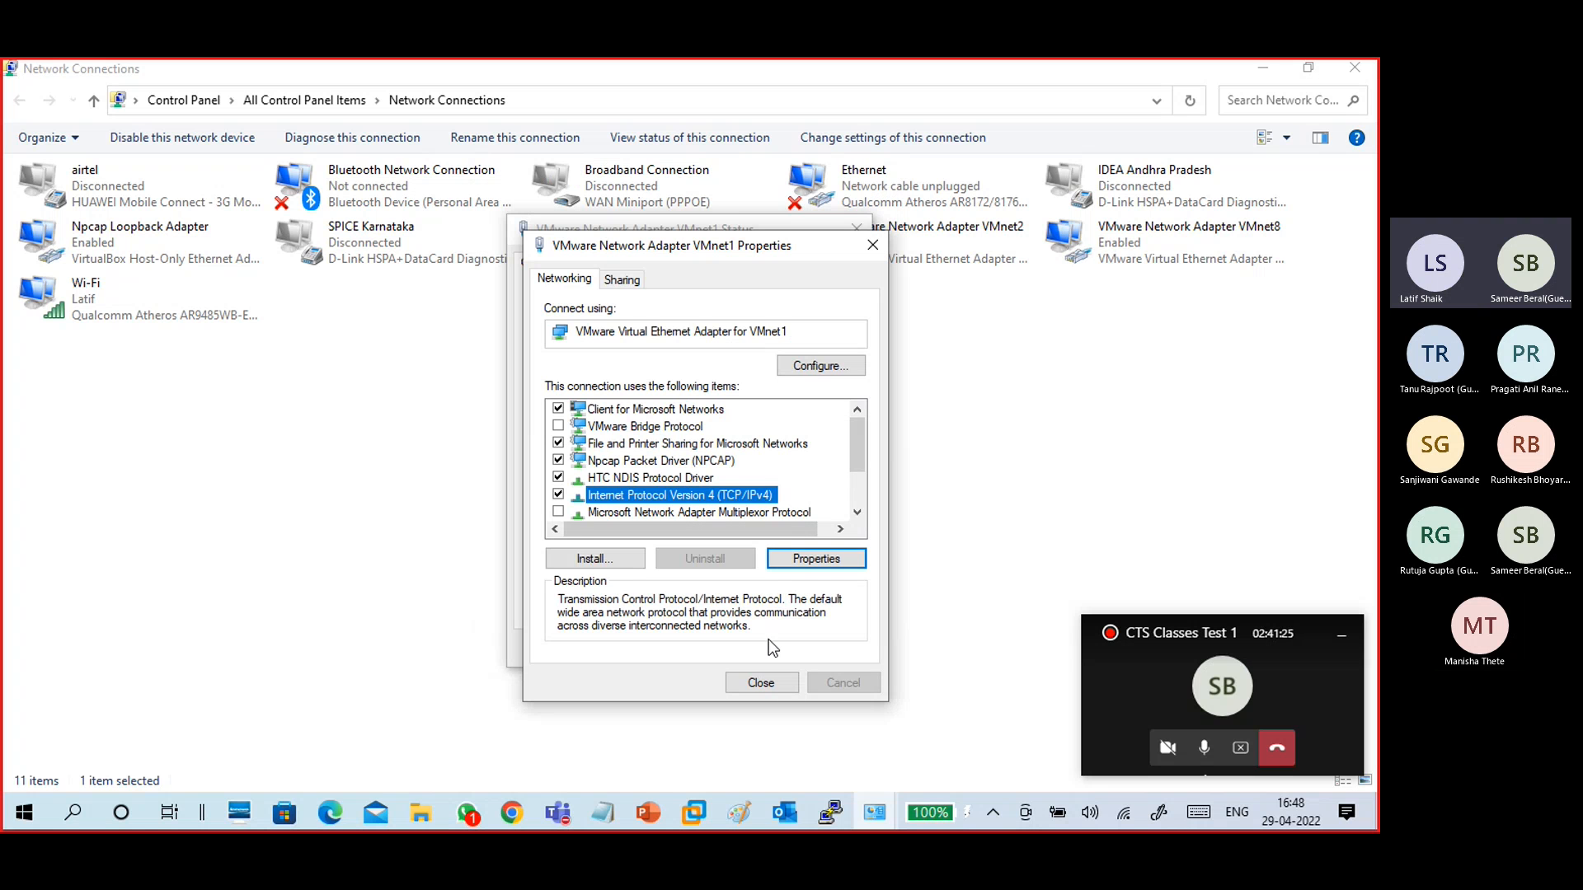
pyautogui.click(761, 684)
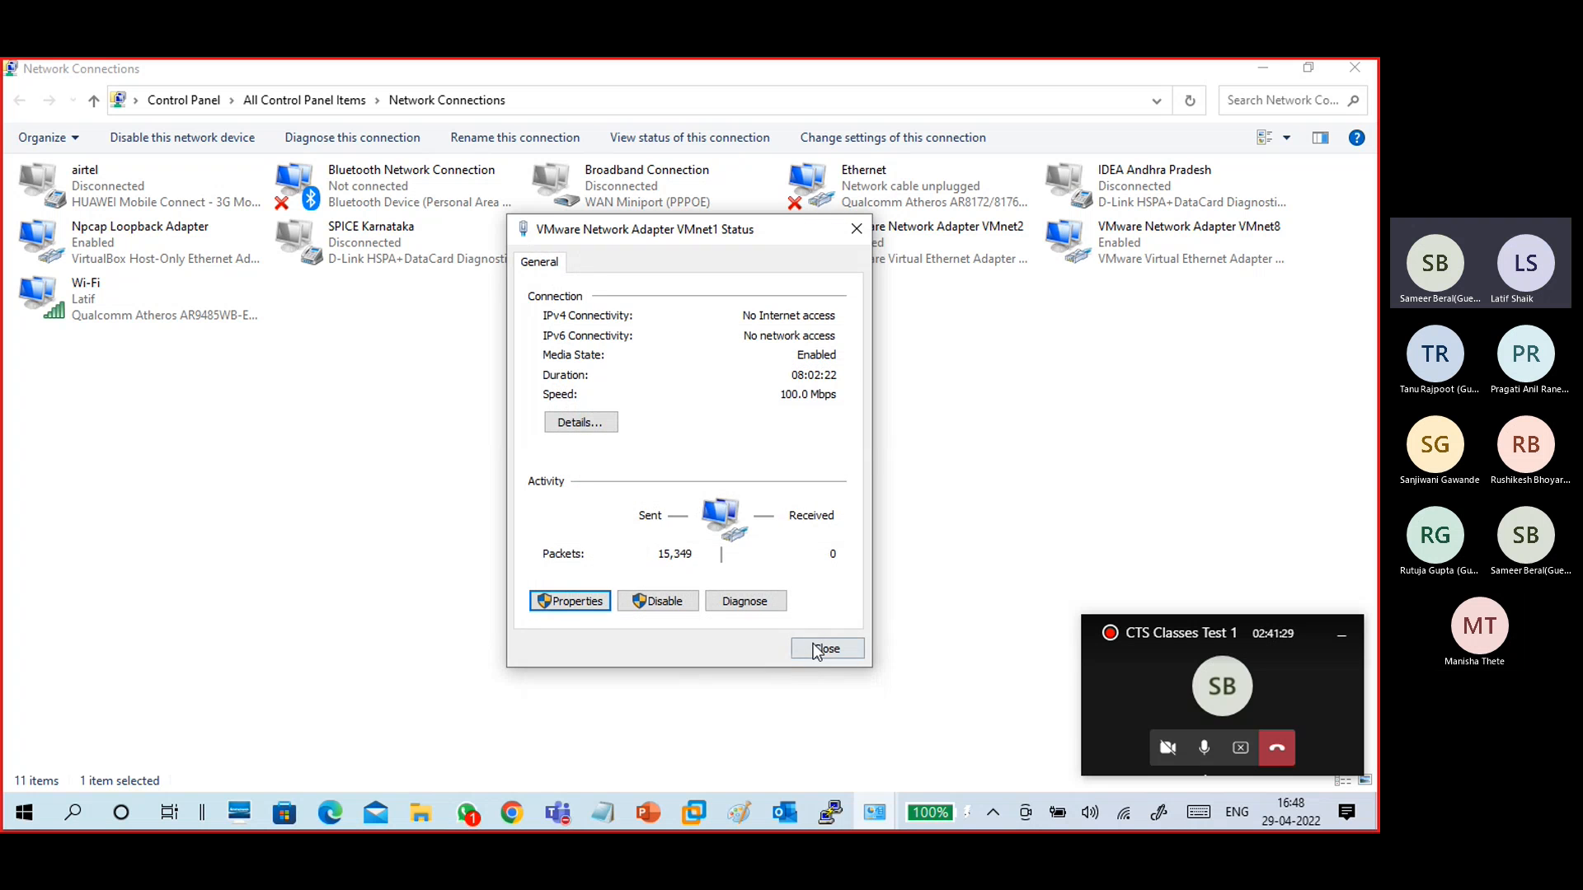
pyautogui.click(818, 649)
# - Reopen the VMnet1 connection details to examine its IPv4 address and subnet mask, then close them
pyautogui.doubleClick(636, 250)
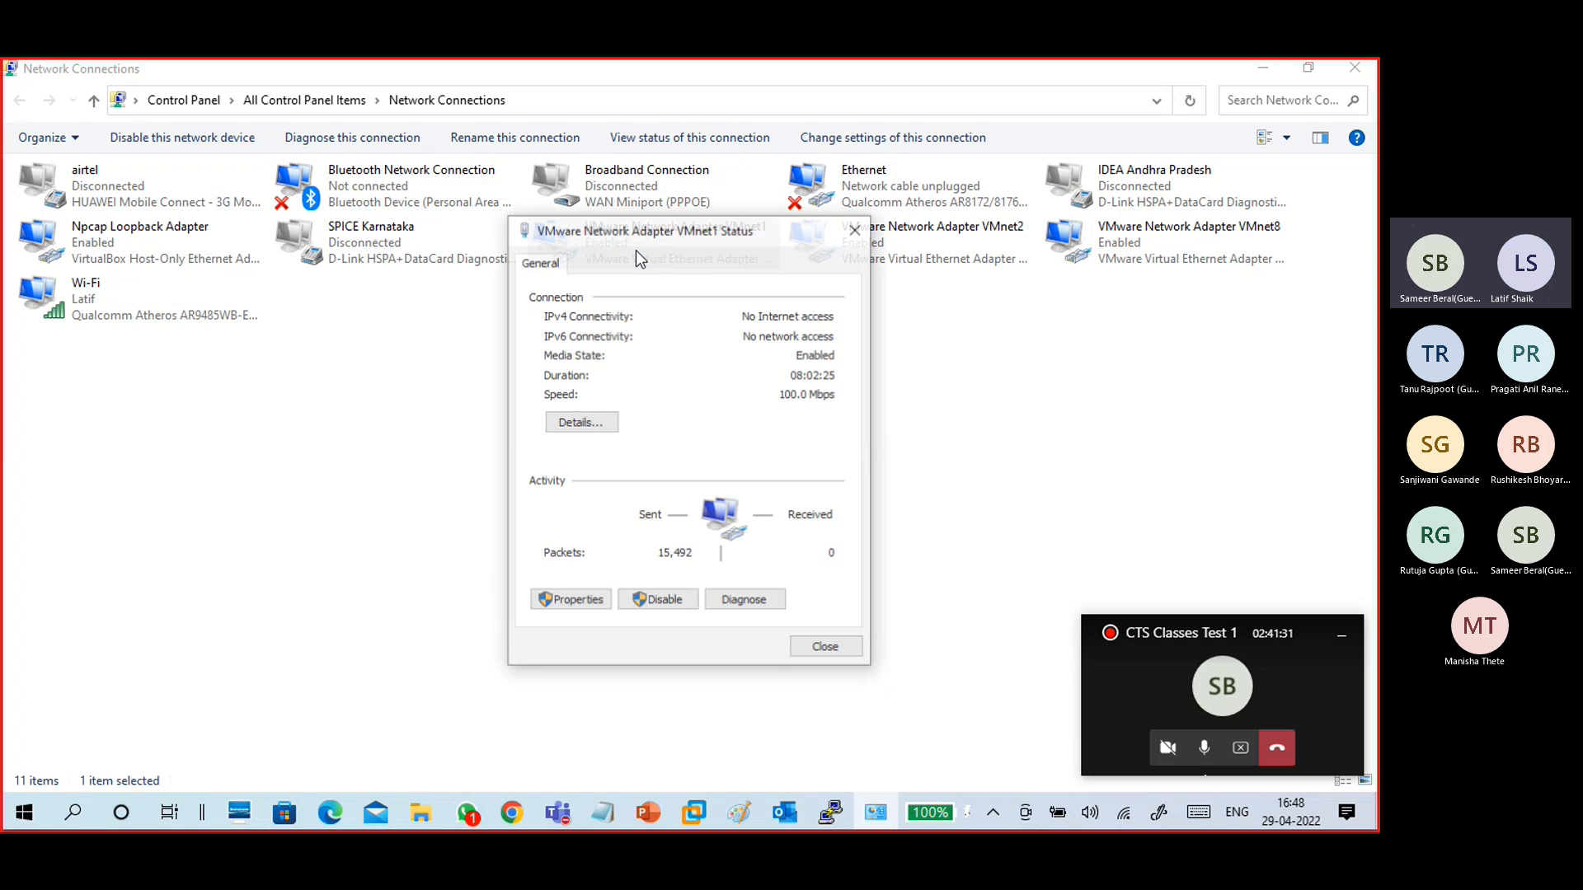
pyautogui.click(714, 393)
pyautogui.click(692, 412)
pyautogui.click(693, 424)
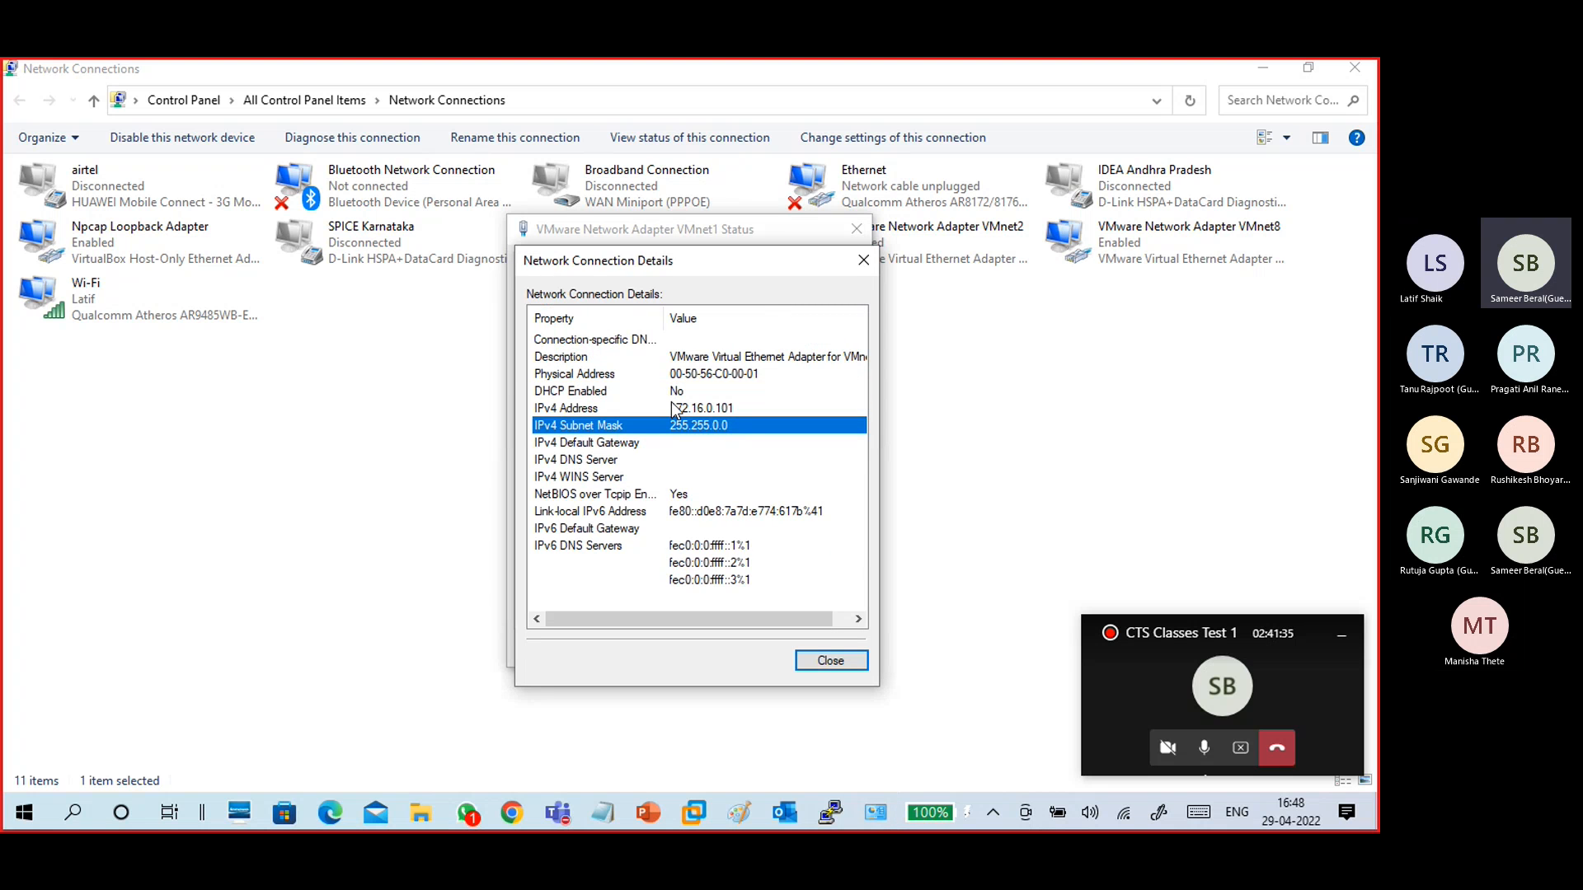
pyautogui.click(674, 393)
pyautogui.click(694, 410)
pyautogui.click(696, 424)
pyautogui.click(693, 410)
pyautogui.click(681, 392)
pyautogui.click(695, 410)
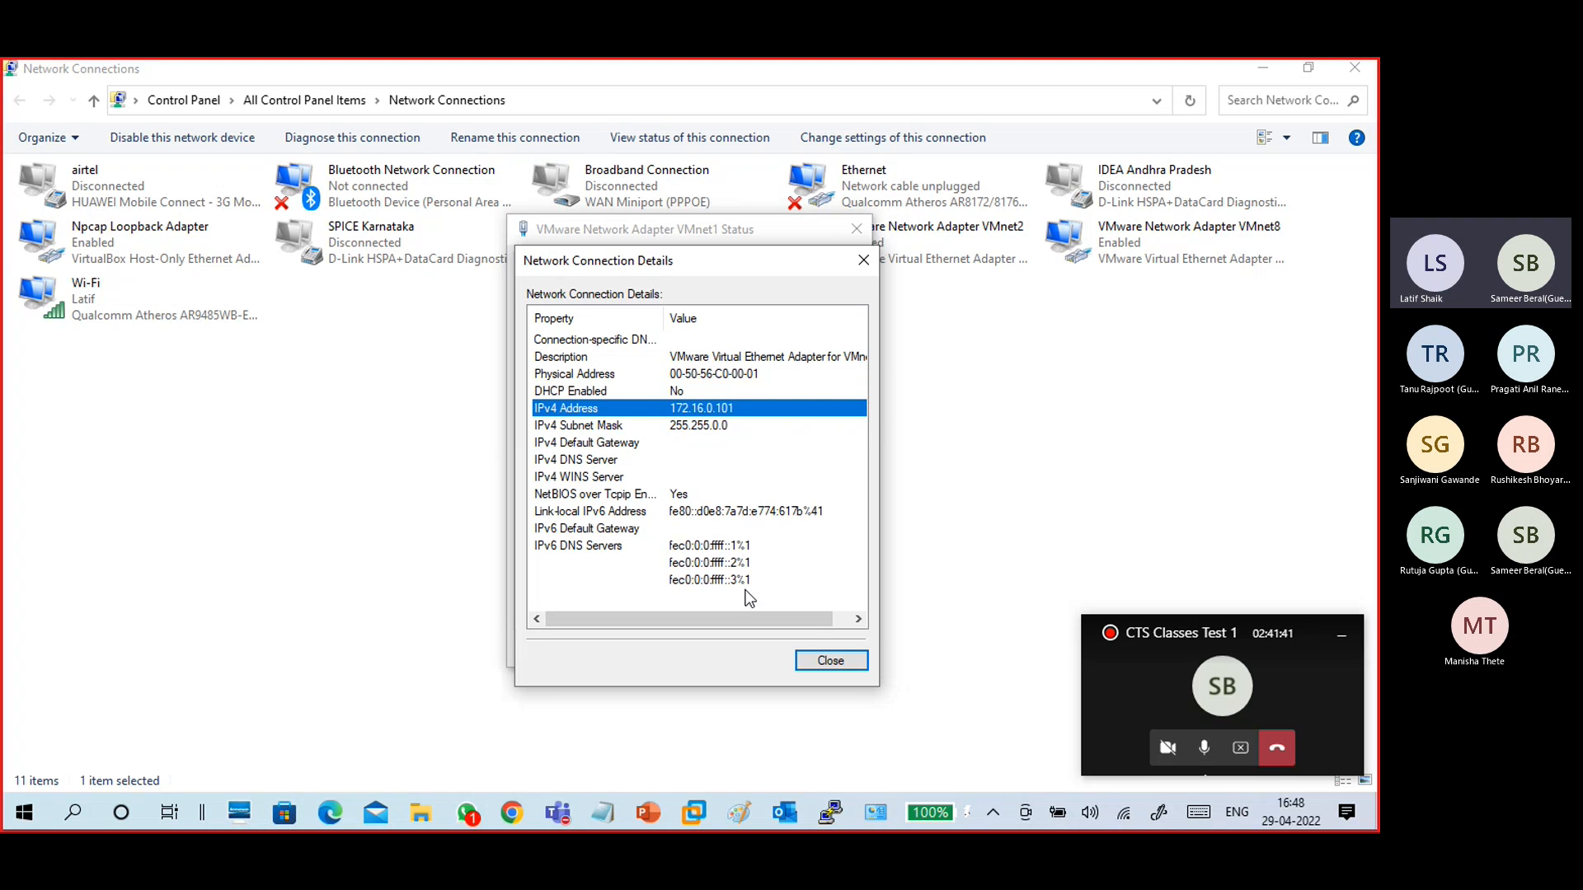
pyautogui.click(846, 669)
pyautogui.click(841, 656)
pyautogui.click(700, 753)
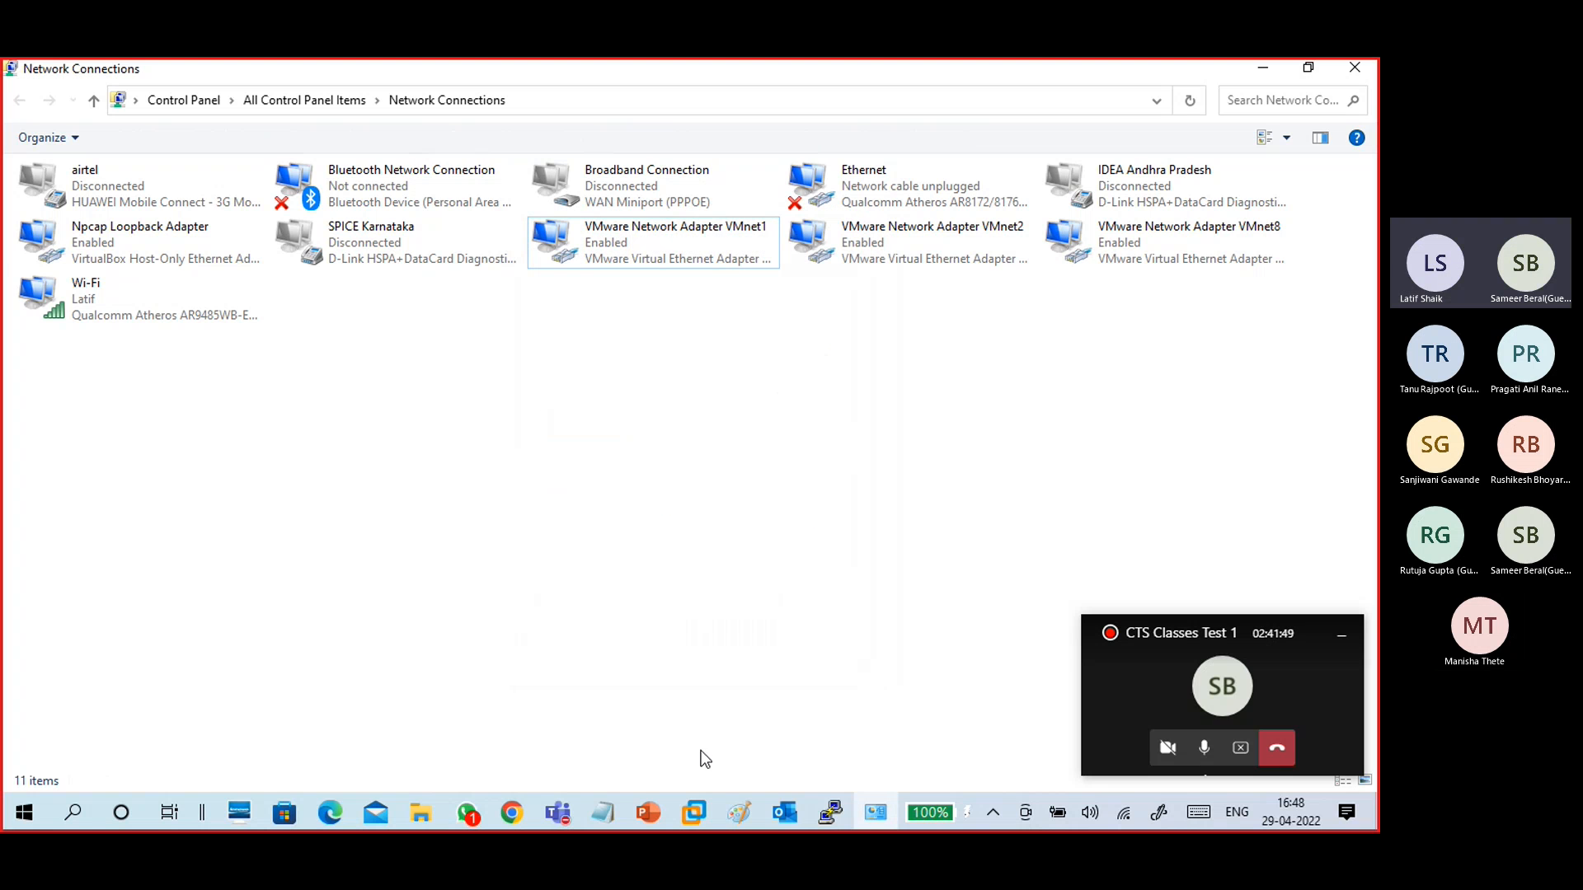
# - Switch to the B17-Linux1 VM terminal and launch nmtui
pyautogui.moveTo(694, 812)
pyautogui.click(764, 737)
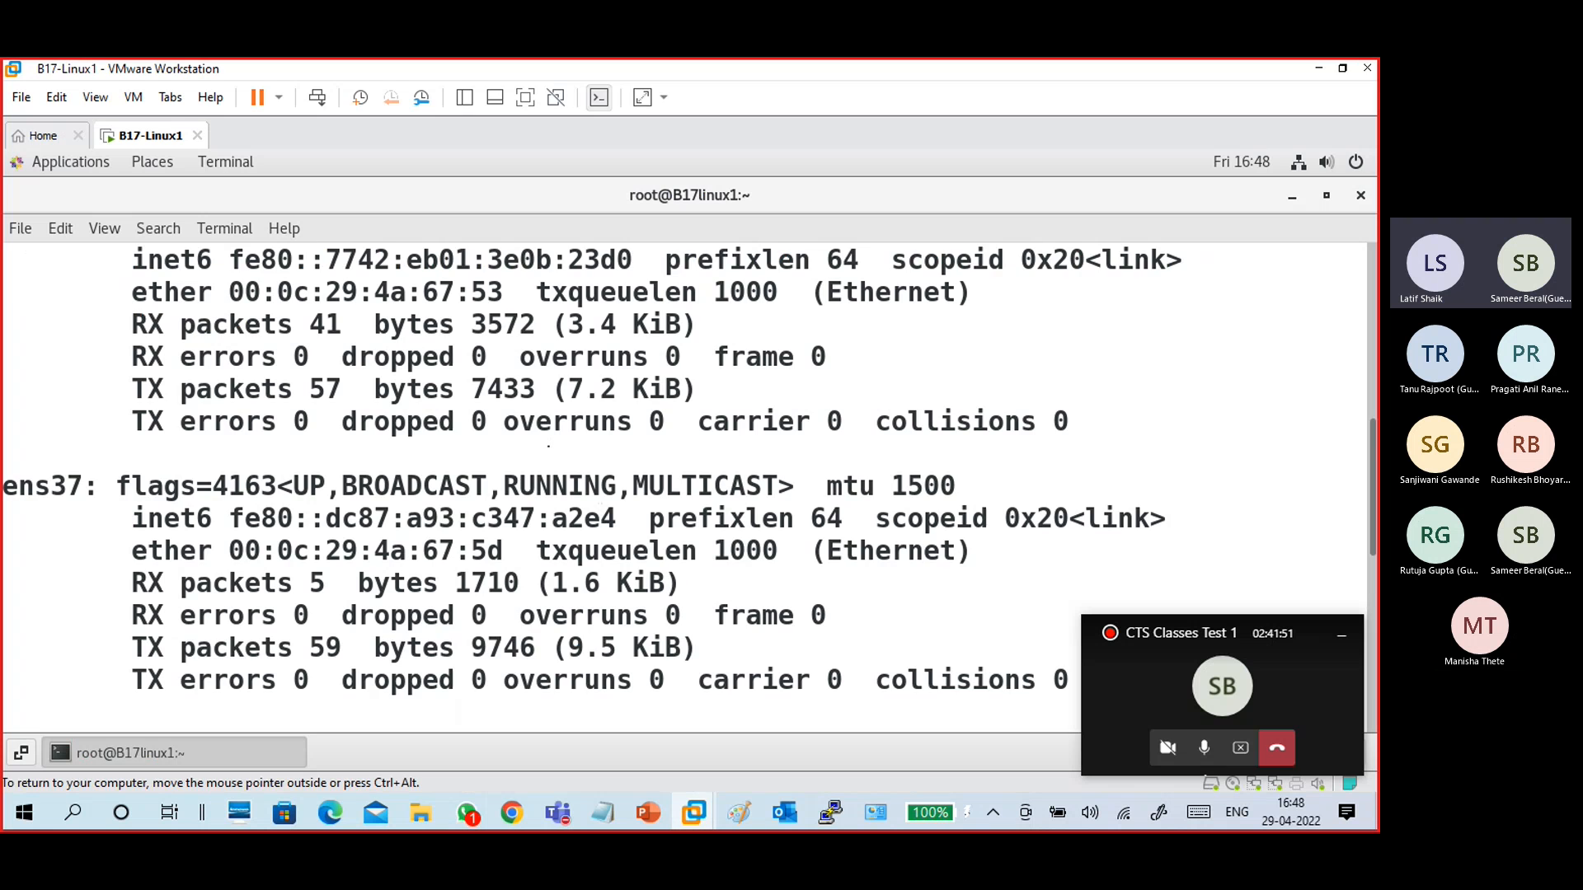
pyautogui.press('Return')
pyautogui.press('Return')
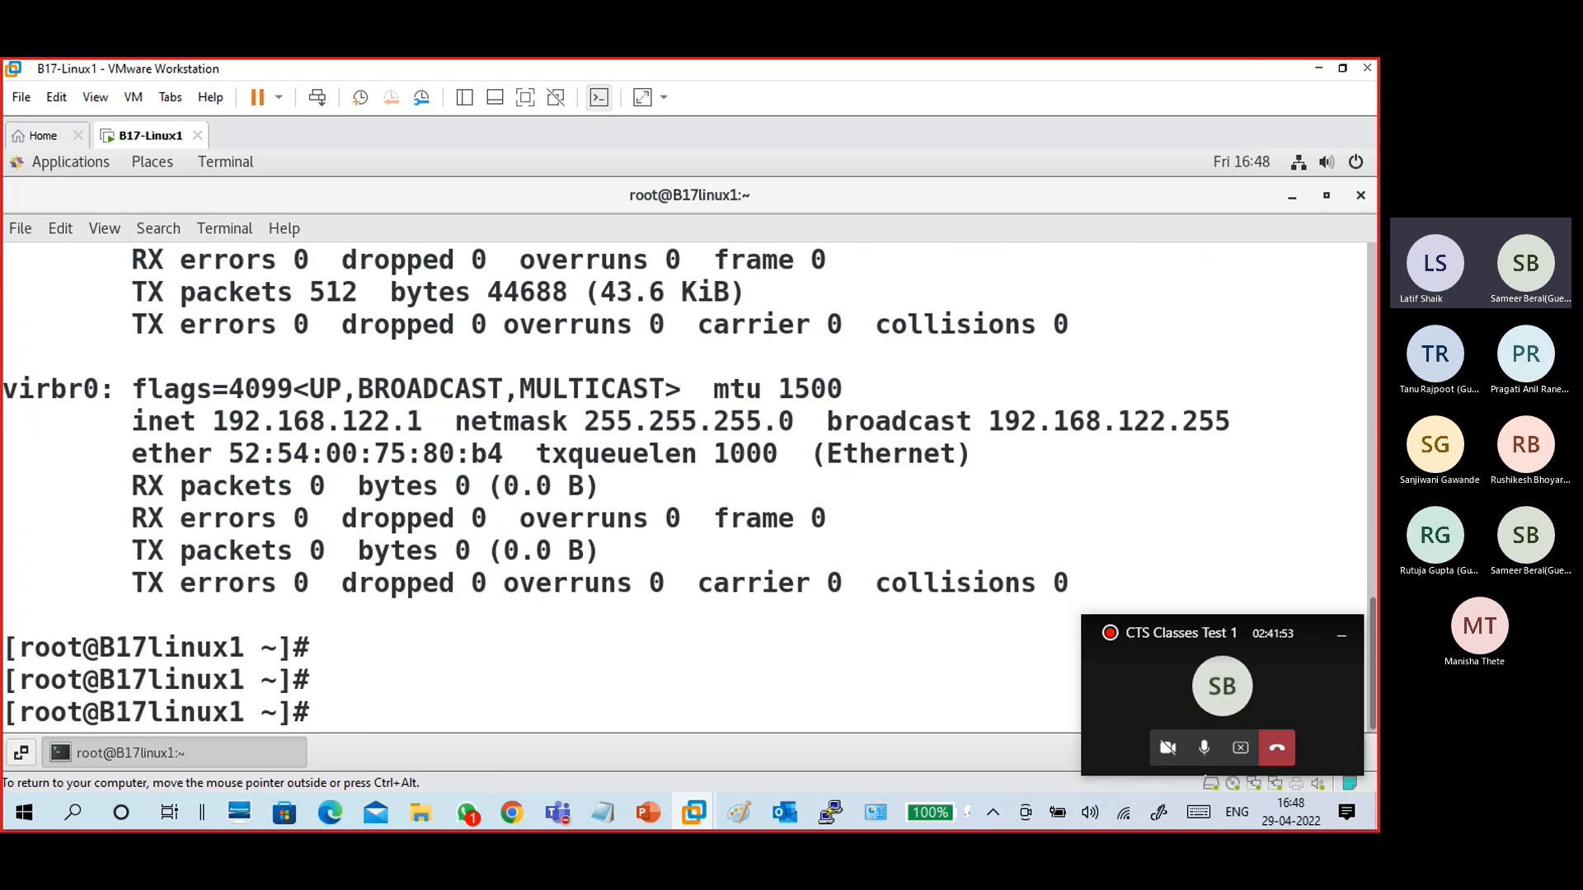
pyautogui.write('nmtui')
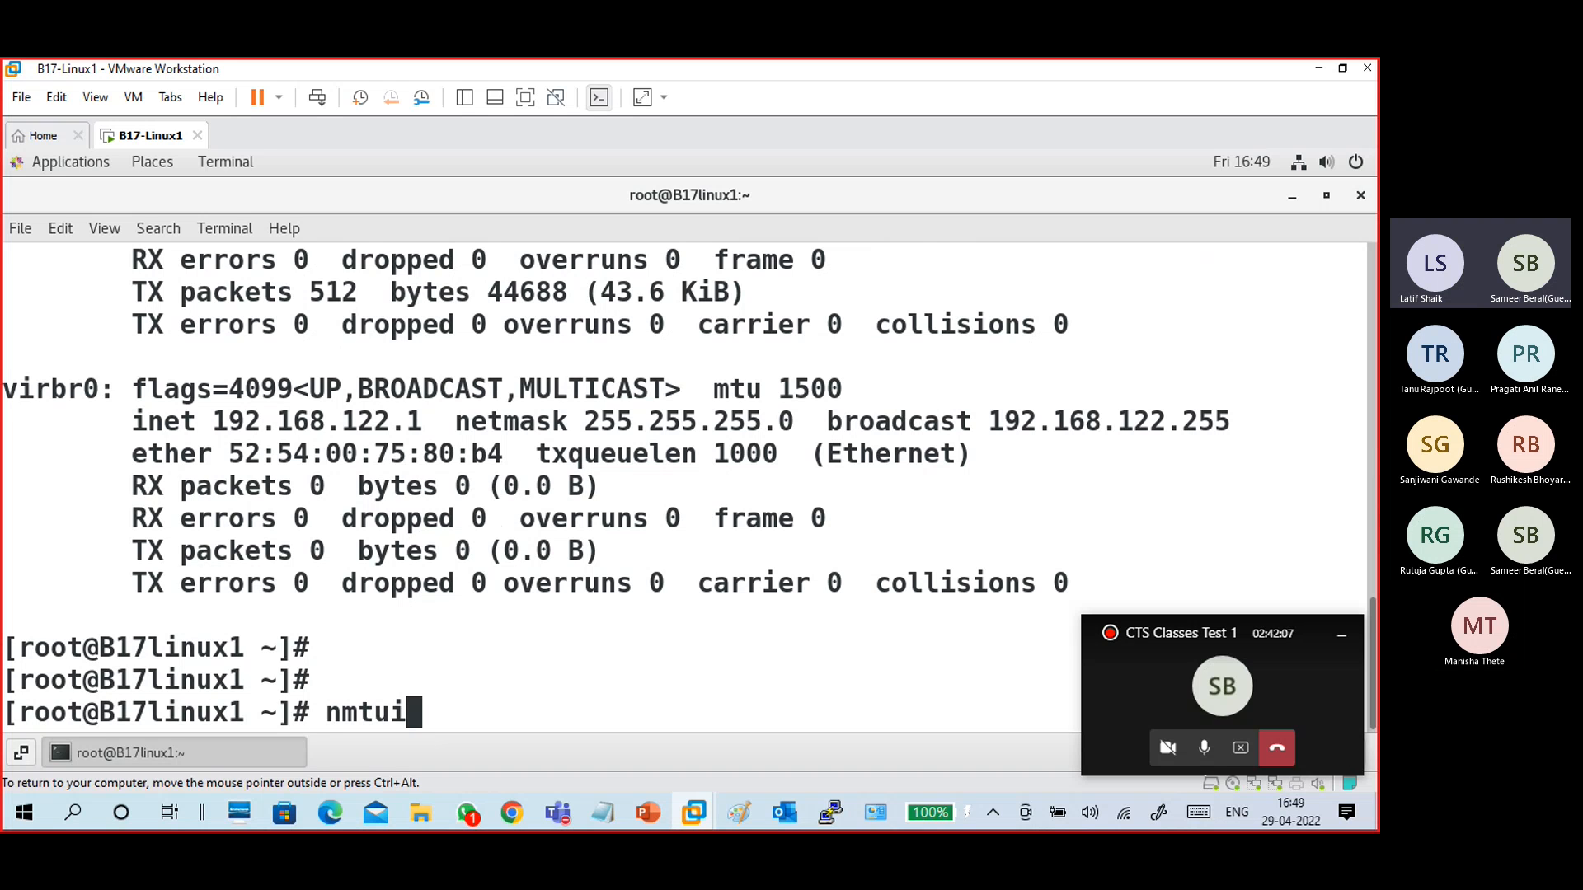
pyautogui.press('Return')
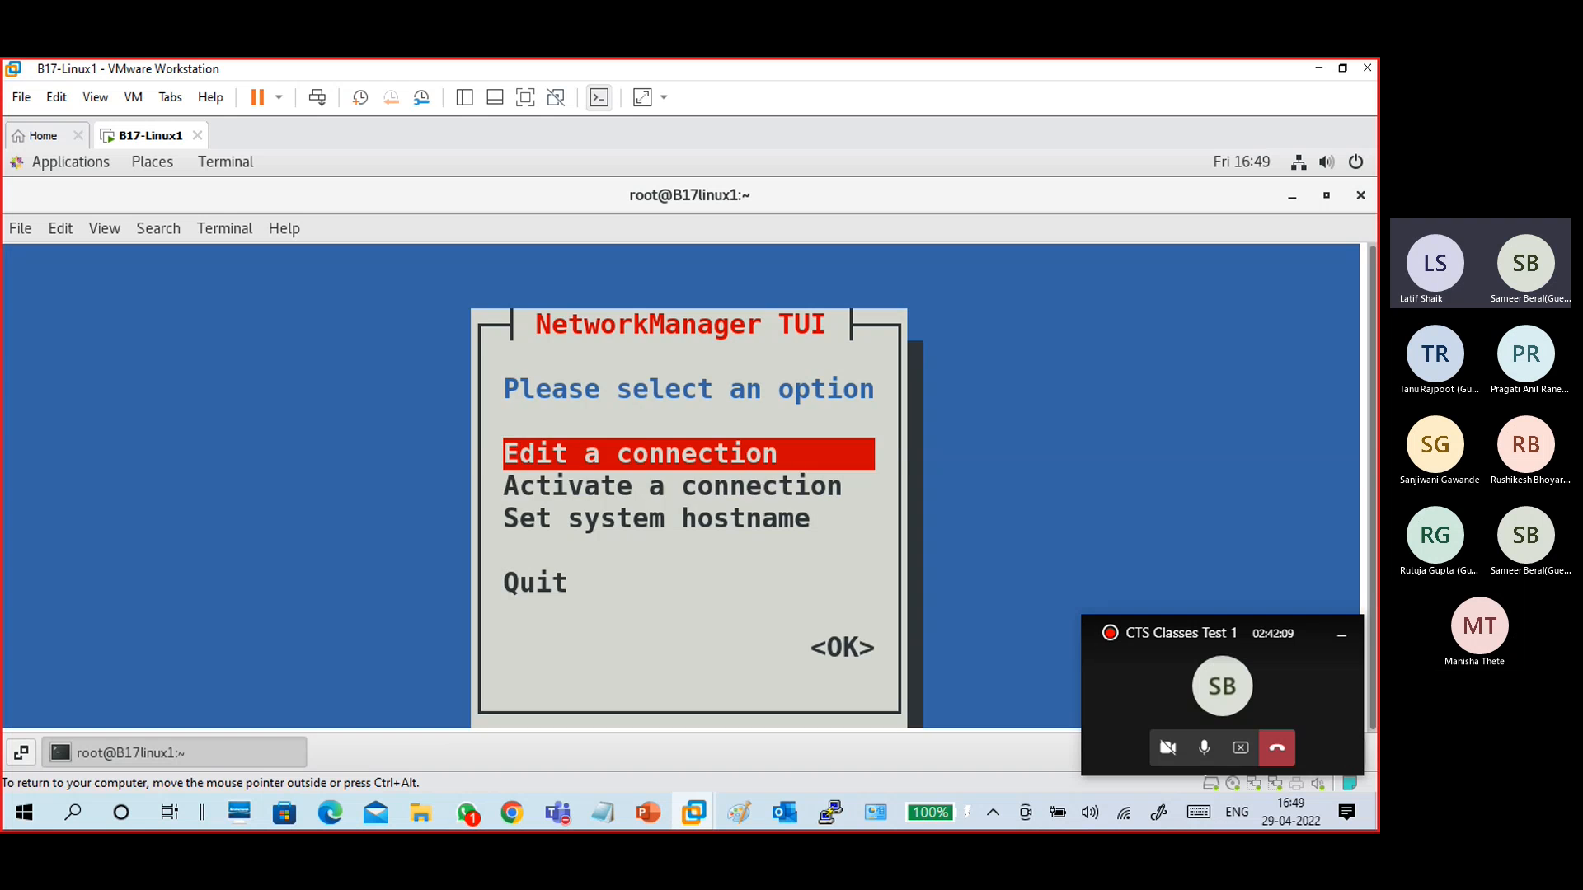
# - Try to activate Wired connection 1 on ens37 from the activation list
pyautogui.press('Down')
pyautogui.press('Up')
pyautogui.press('Down')
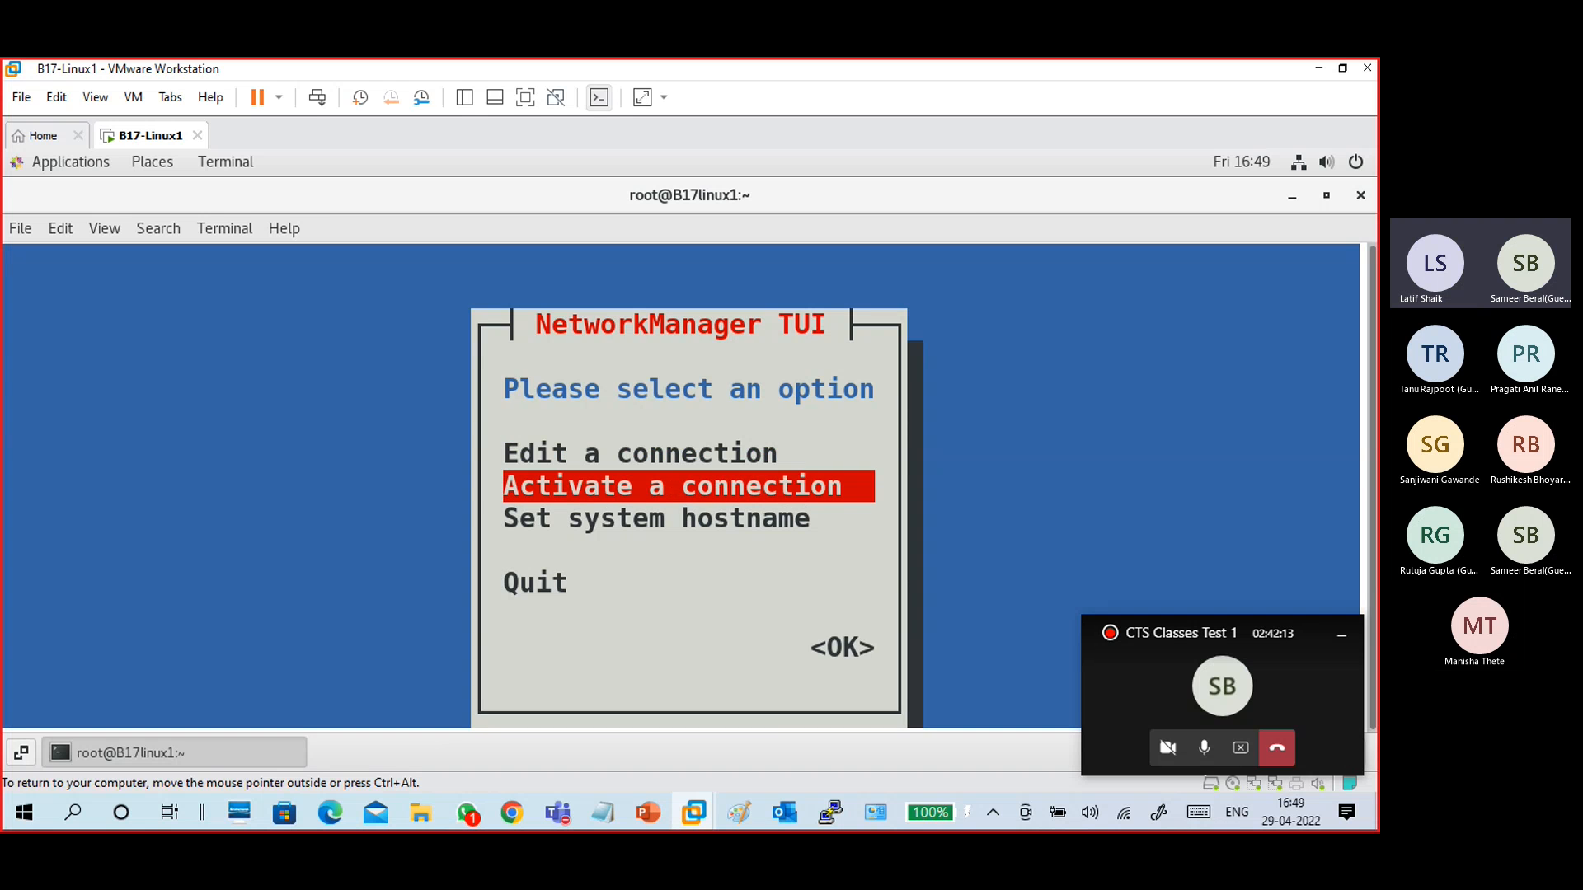
pyautogui.press('Return')
pyautogui.press('Down')
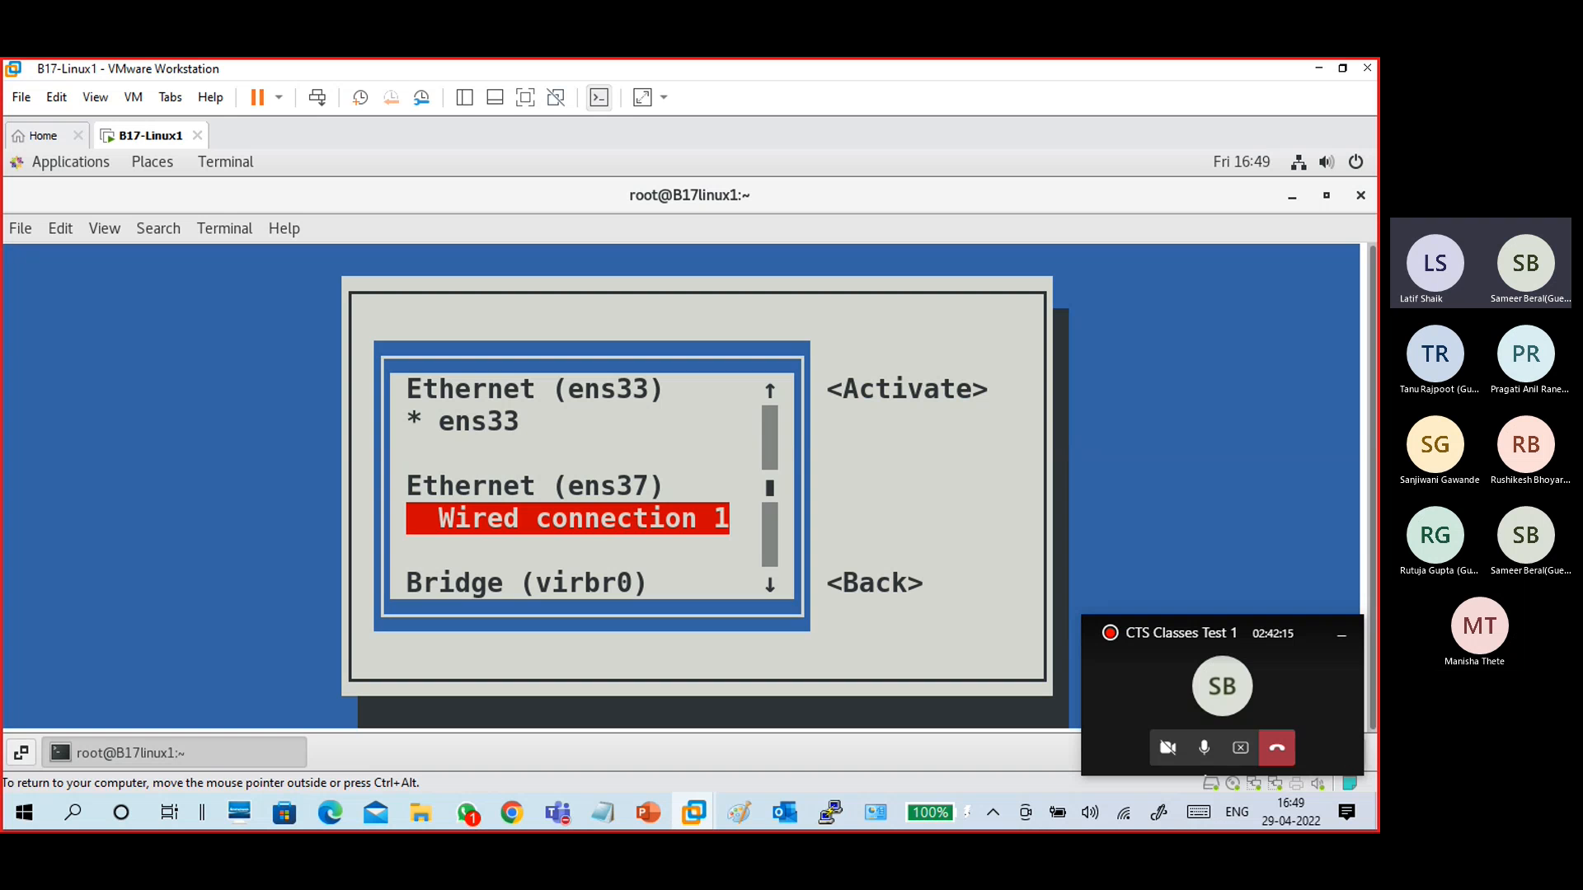
pyautogui.press('Tab')
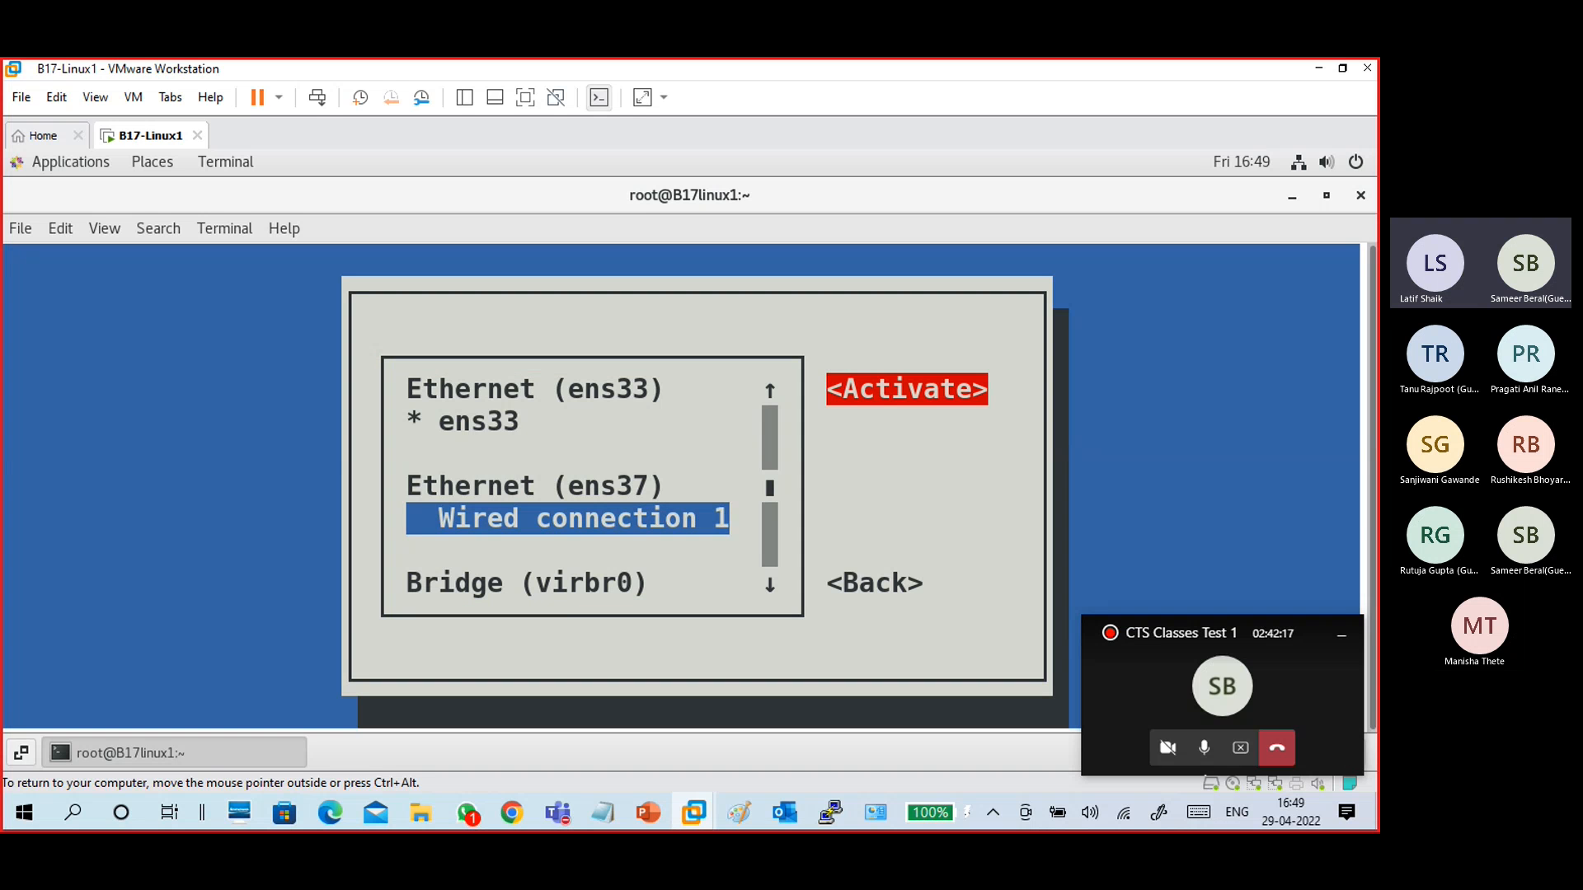
pyautogui.press('Return')
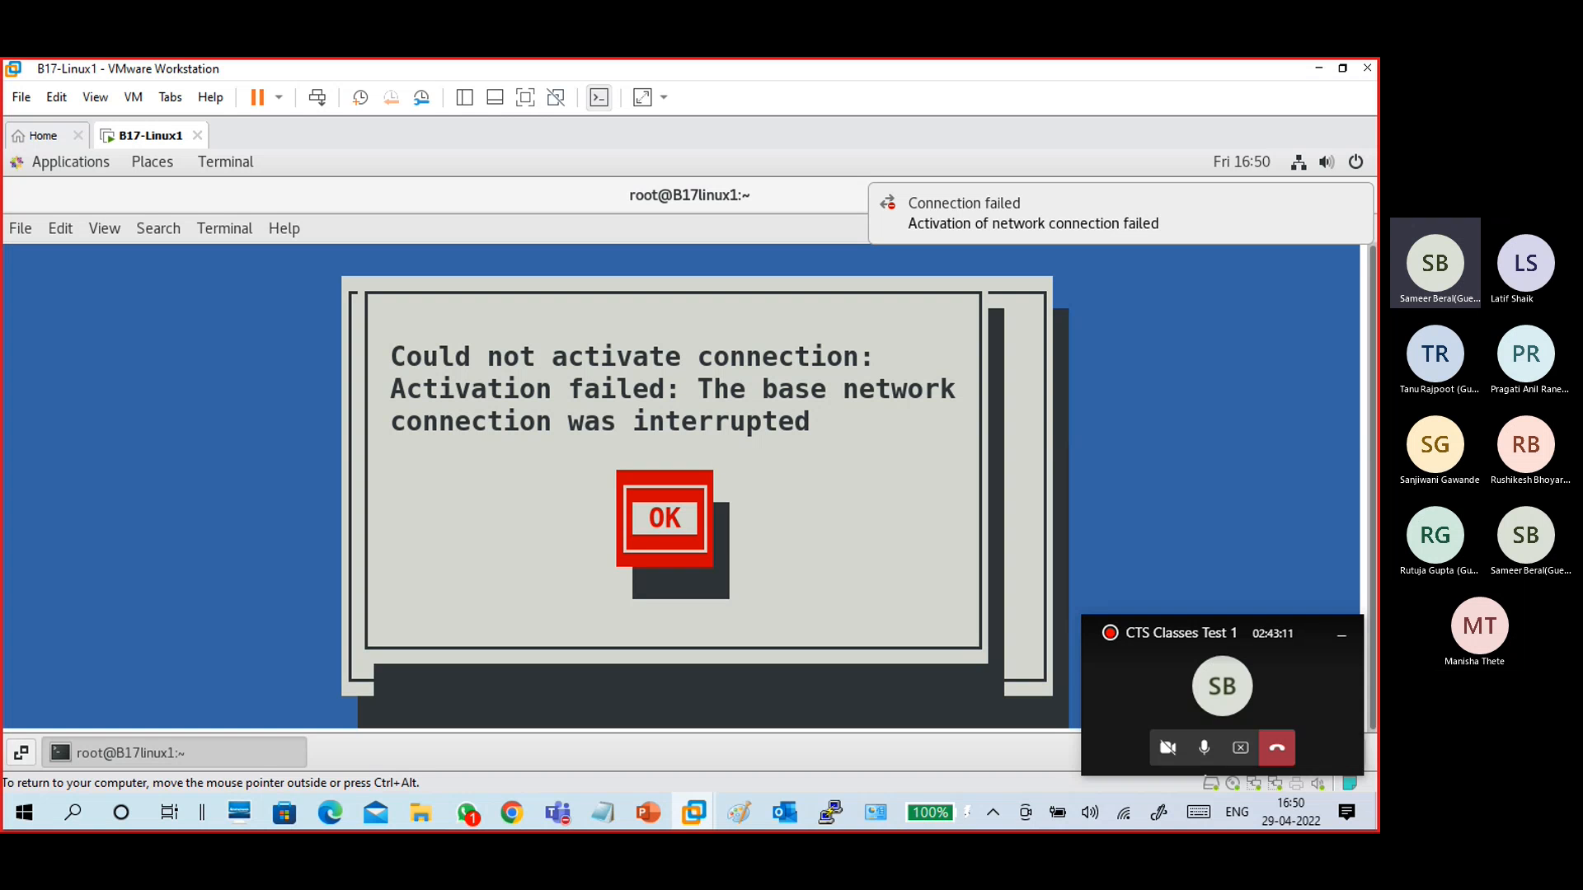
pyautogui.press('Return')
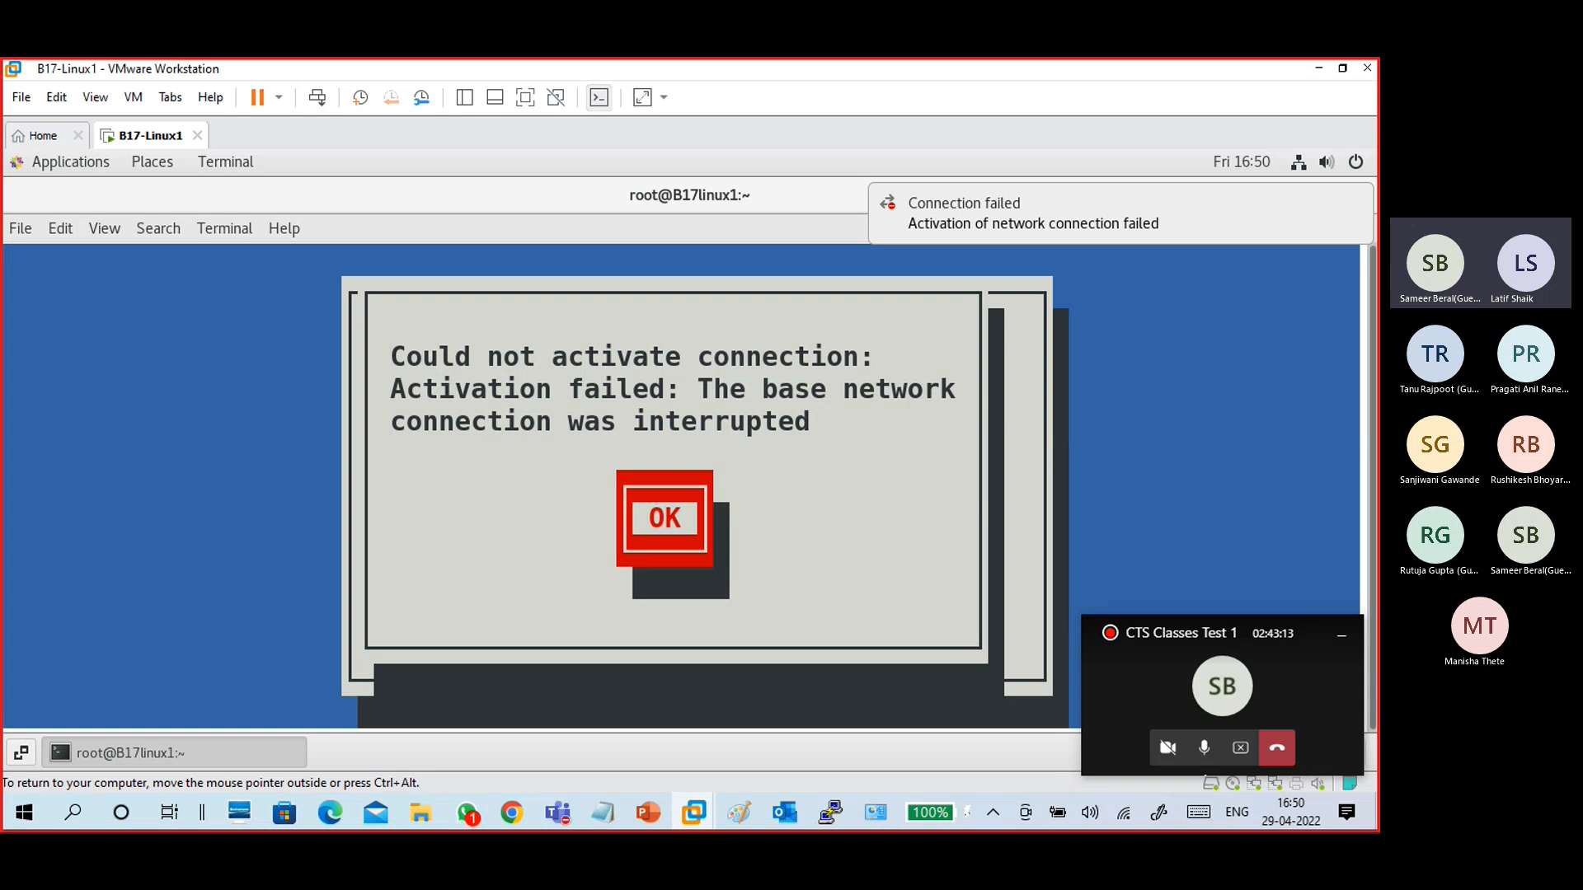
# - Edit Wired connection 1 and set its IPv4 configuration to Manual
pyautogui.press('Tab')
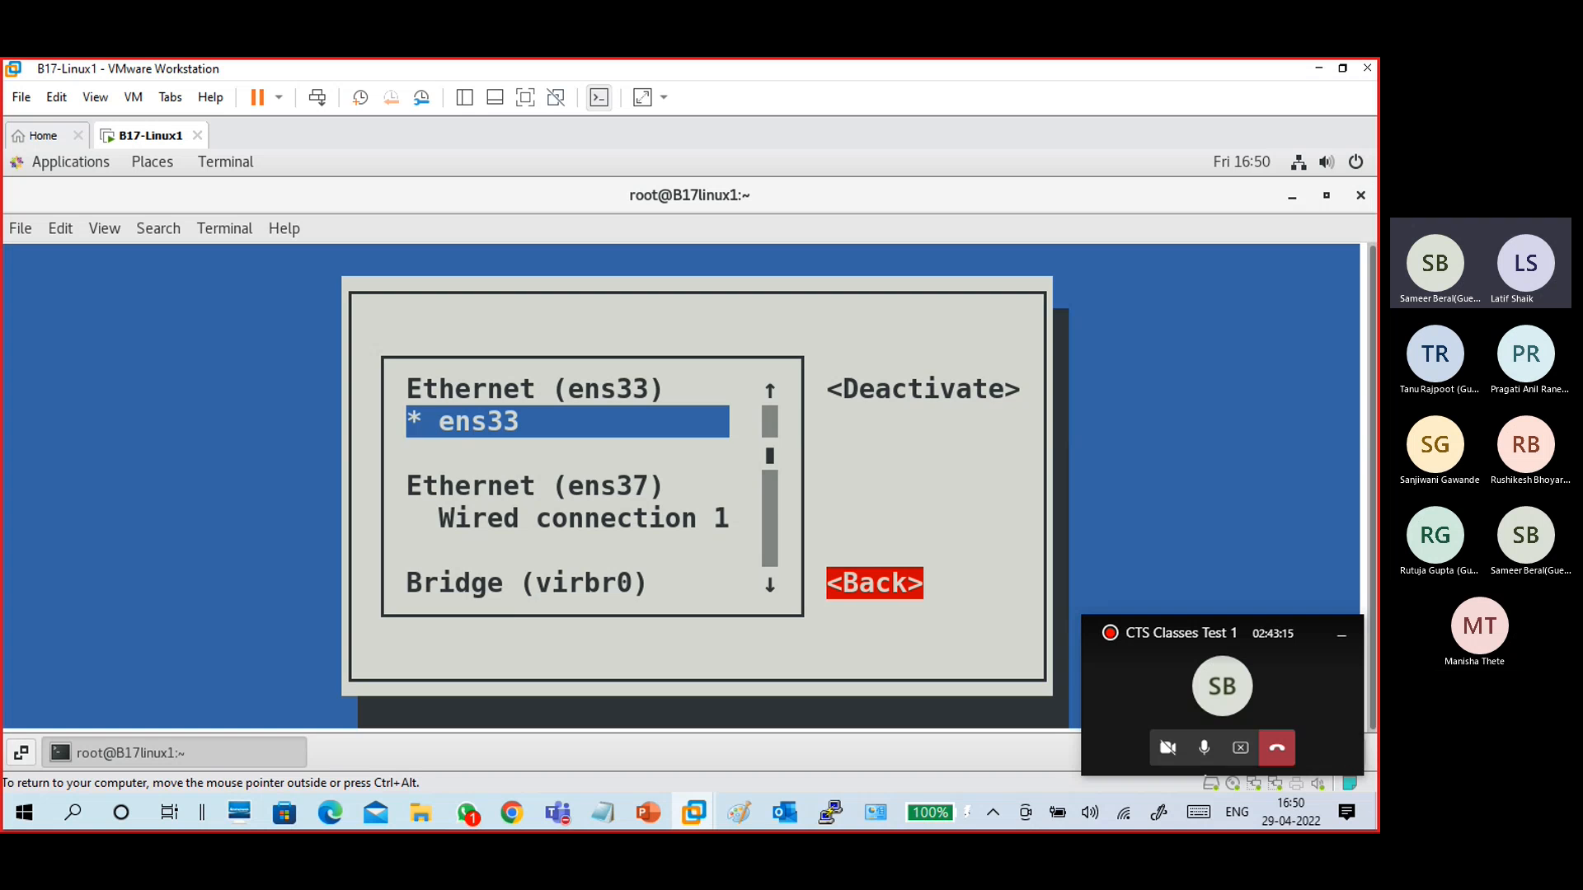
pyautogui.press('Return')
pyautogui.press('Up')
pyautogui.press('Return')
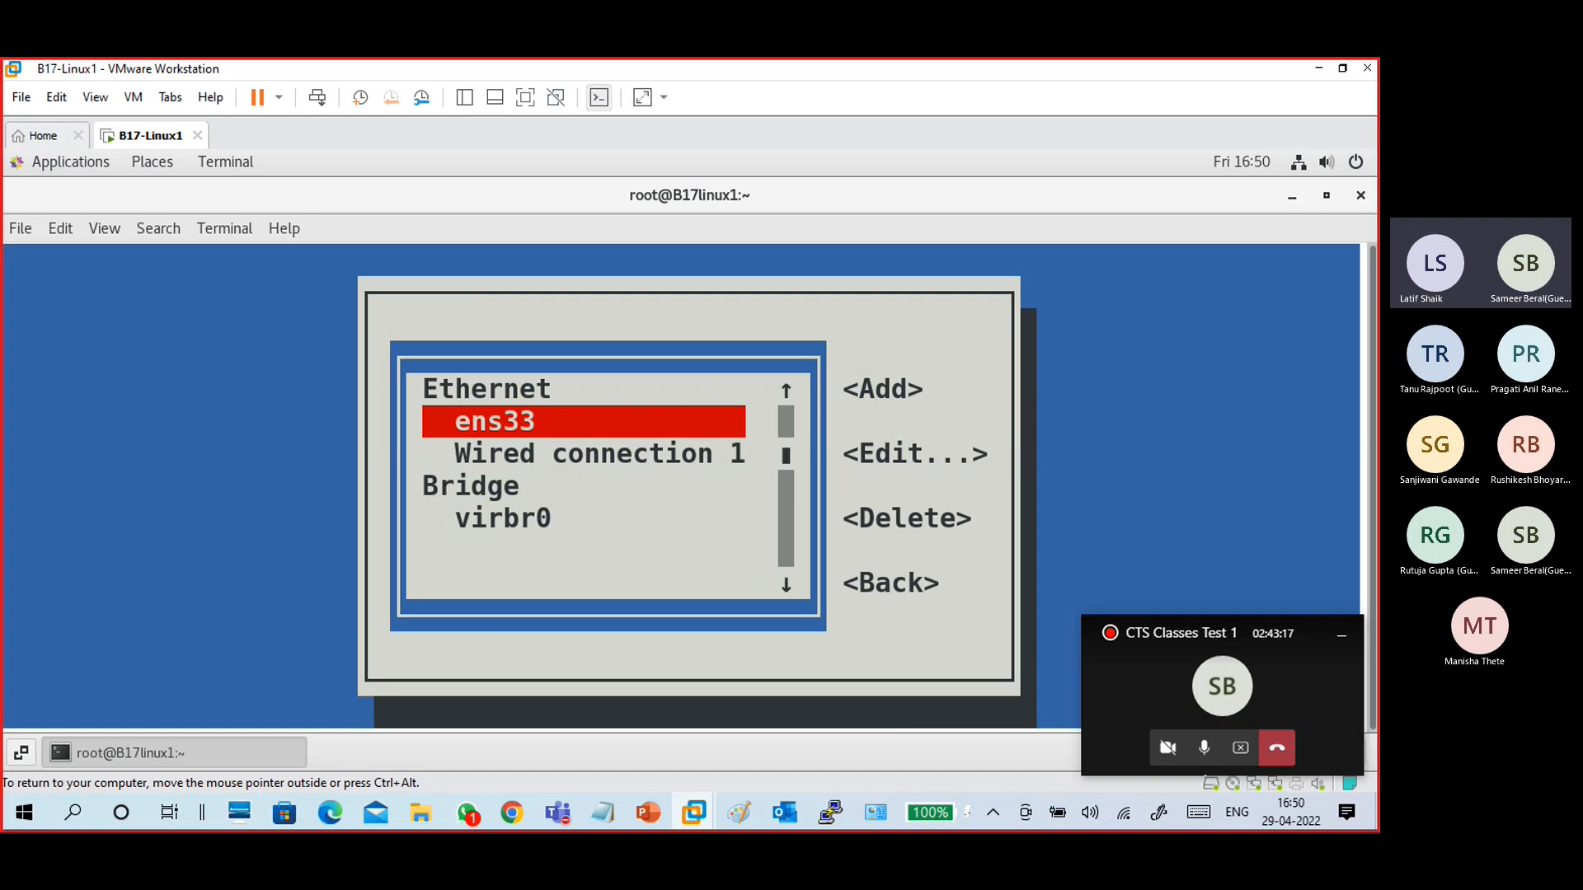
pyautogui.press('Down')
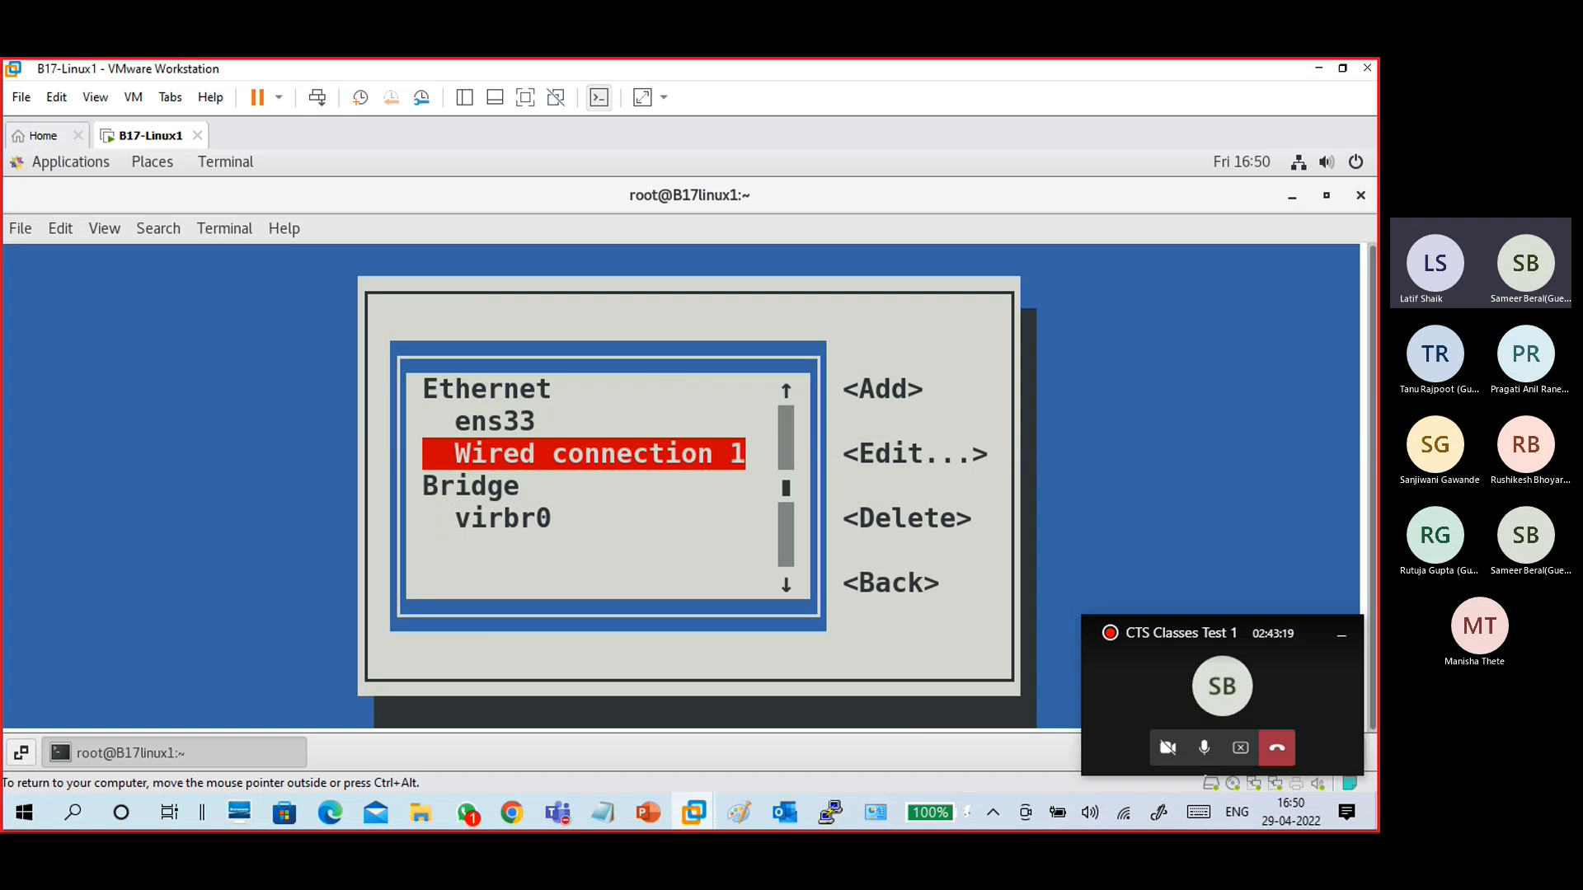
pyautogui.press('Tab')
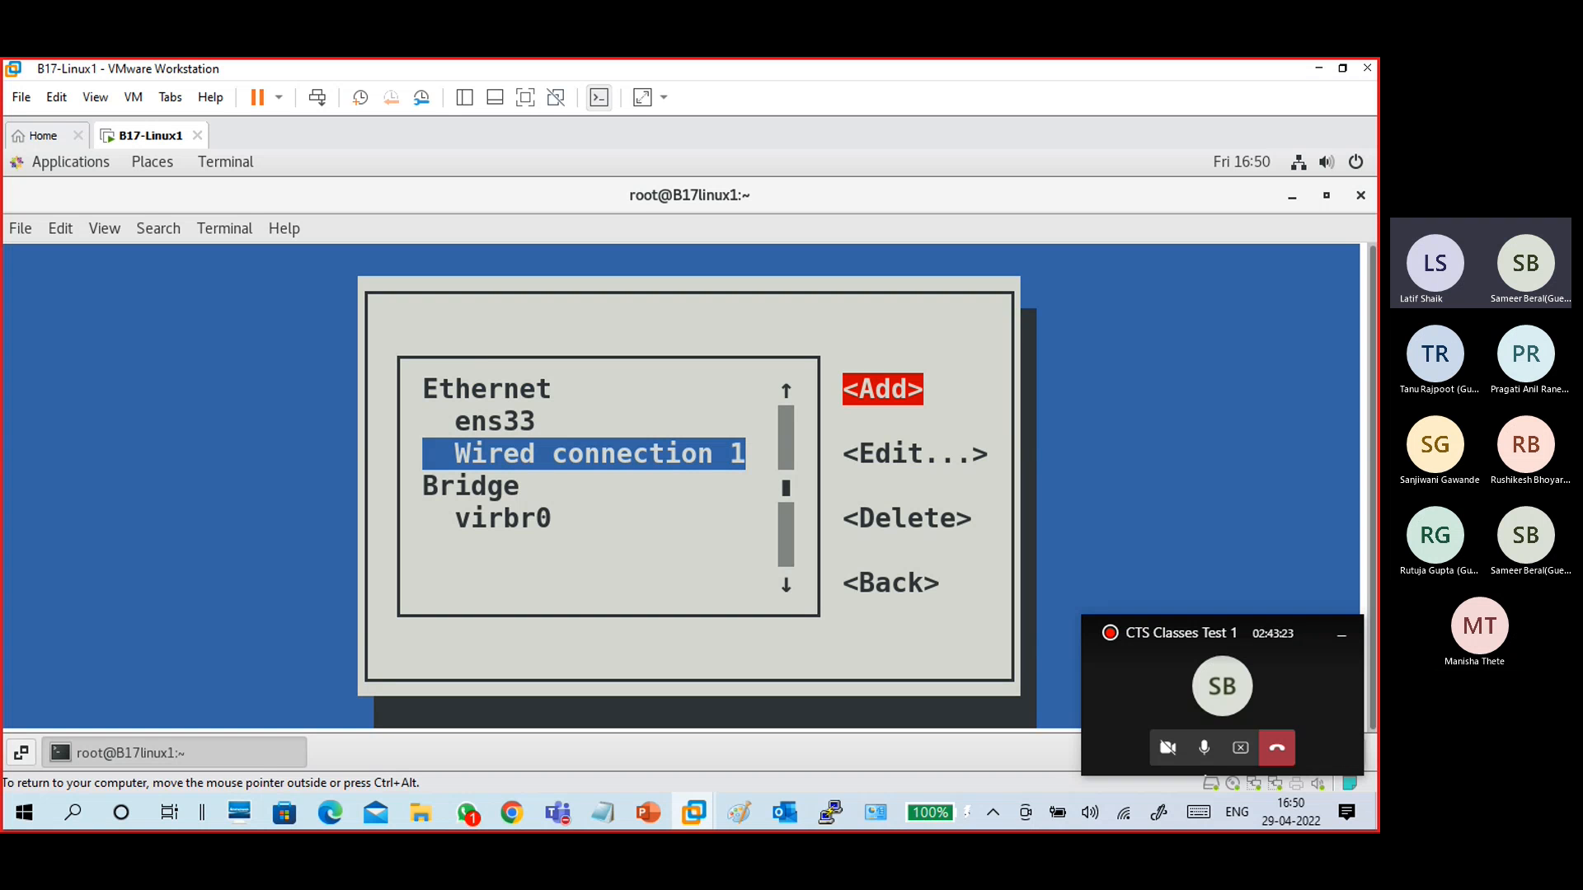
pyautogui.press('Down')
pyautogui.press('Return')
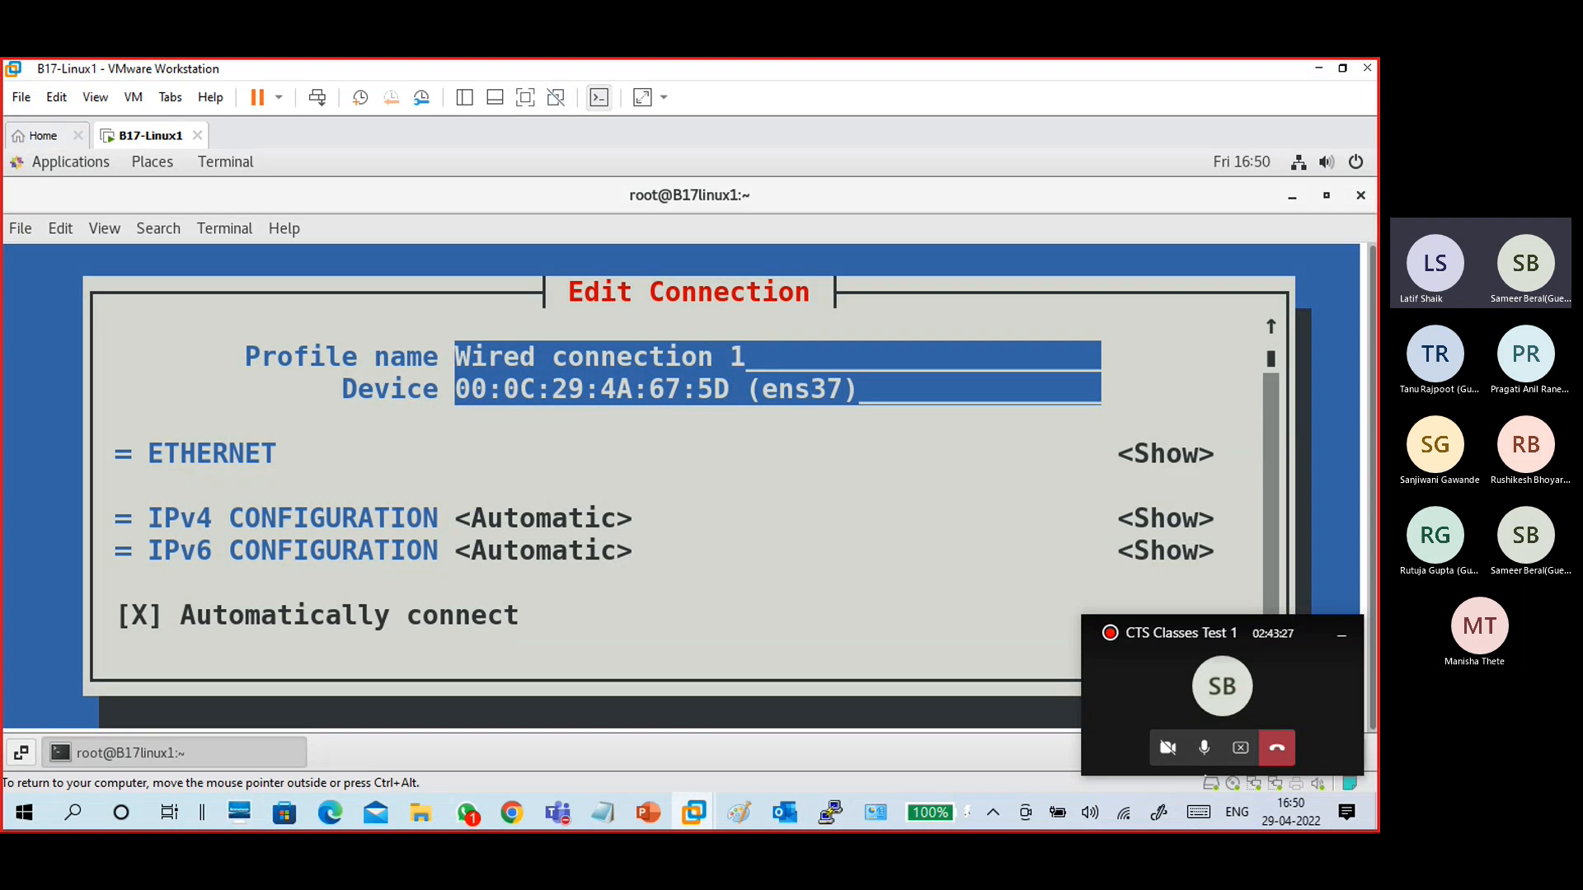
pyautogui.press('Tab')
pyautogui.press('Tab')
pyautogui.press('Tab')
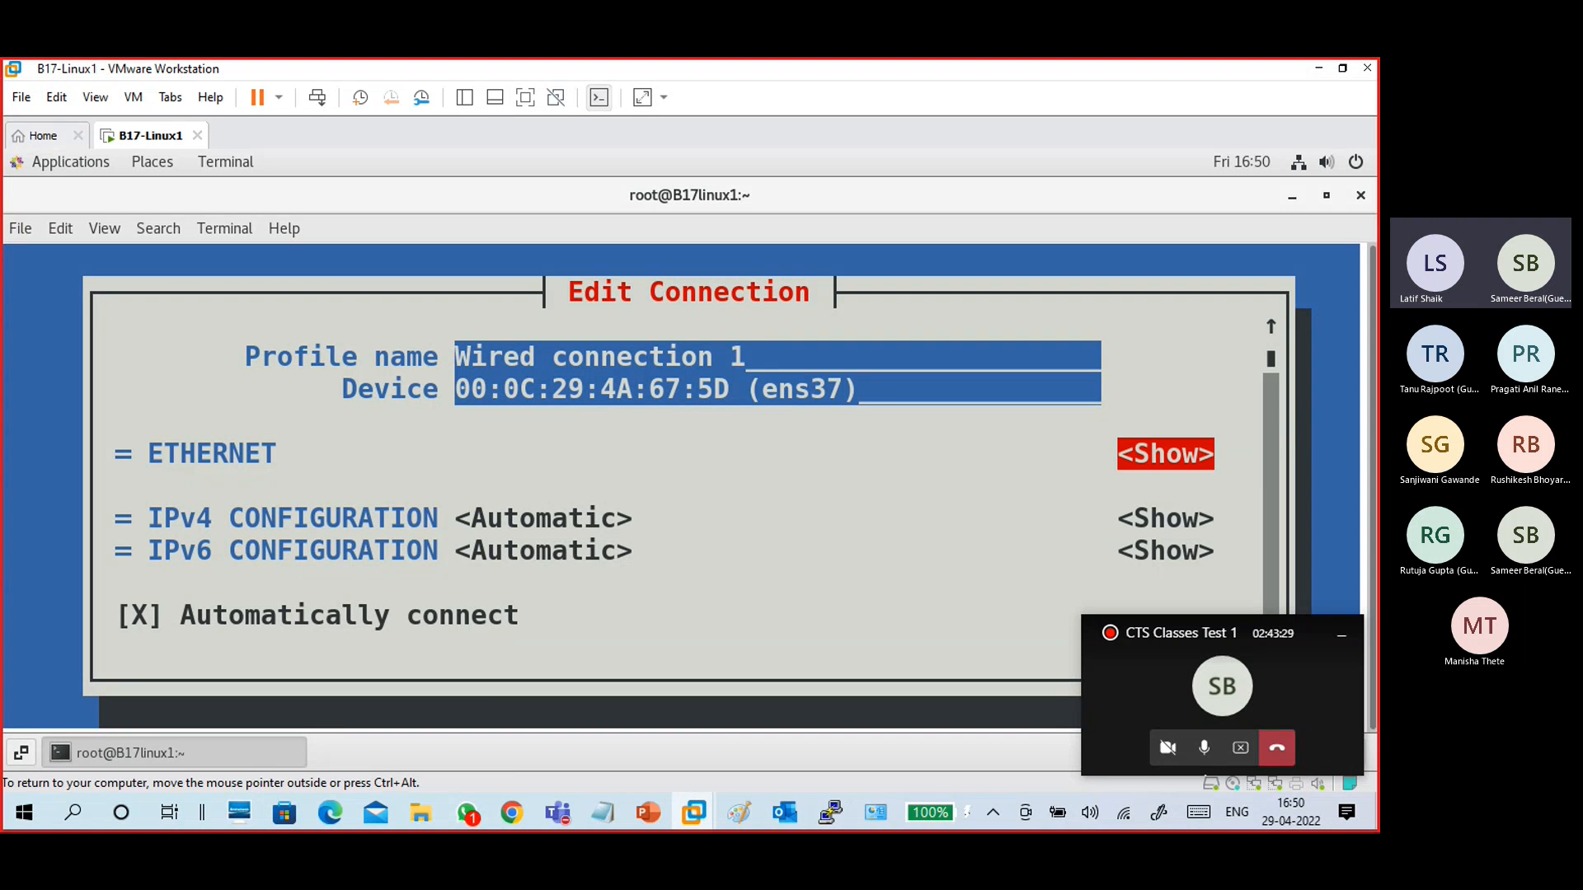
pyautogui.press('Return')
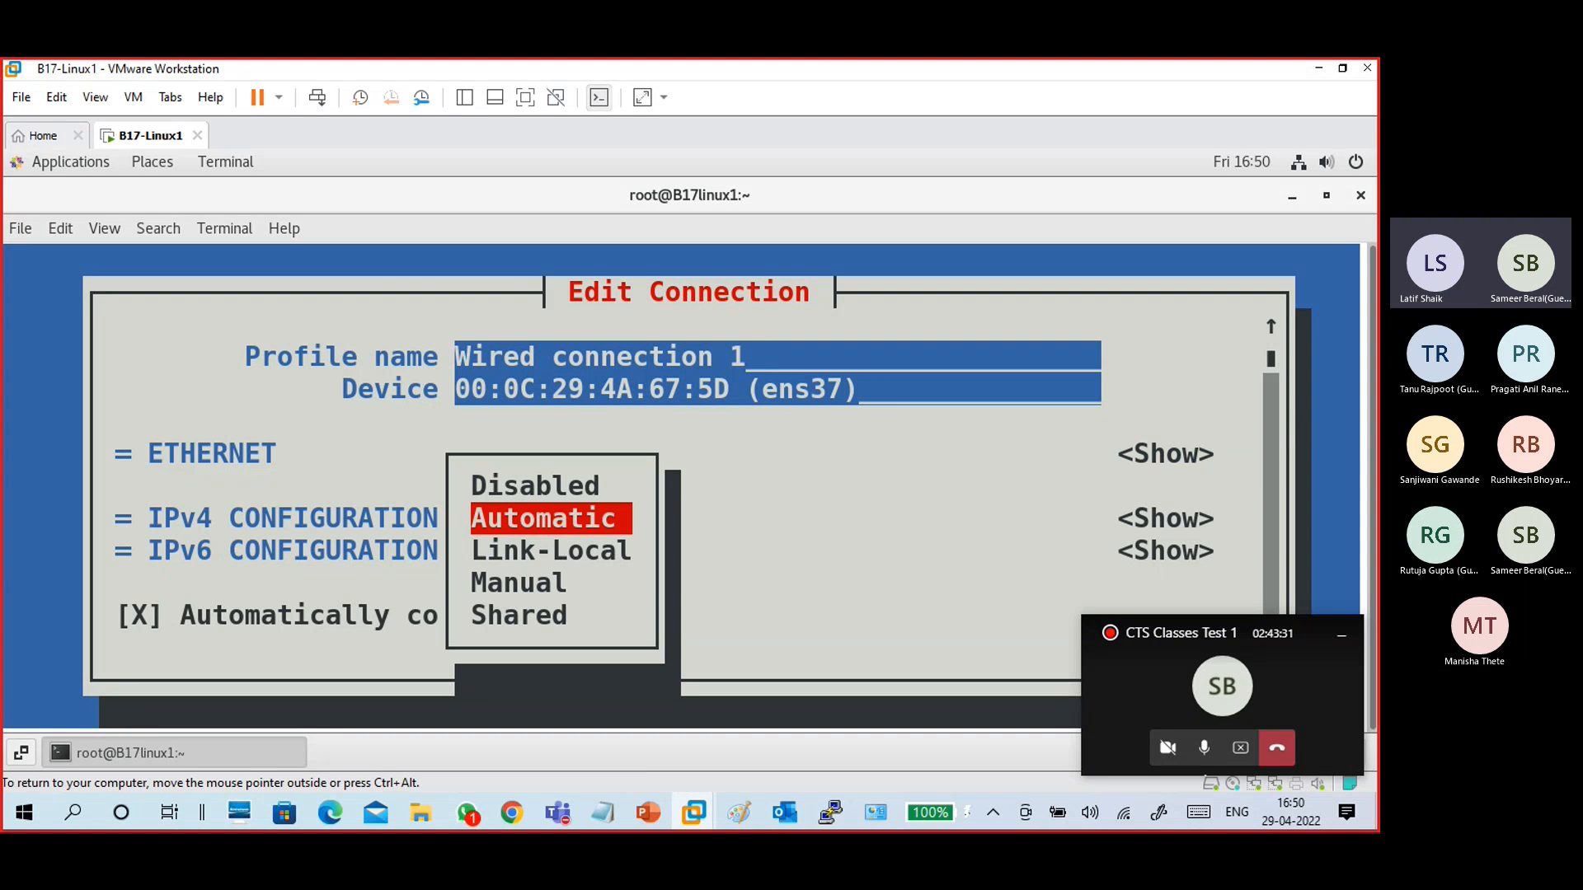
pyautogui.press('Down')
pyautogui.press('Down')
pyautogui.press('Return')
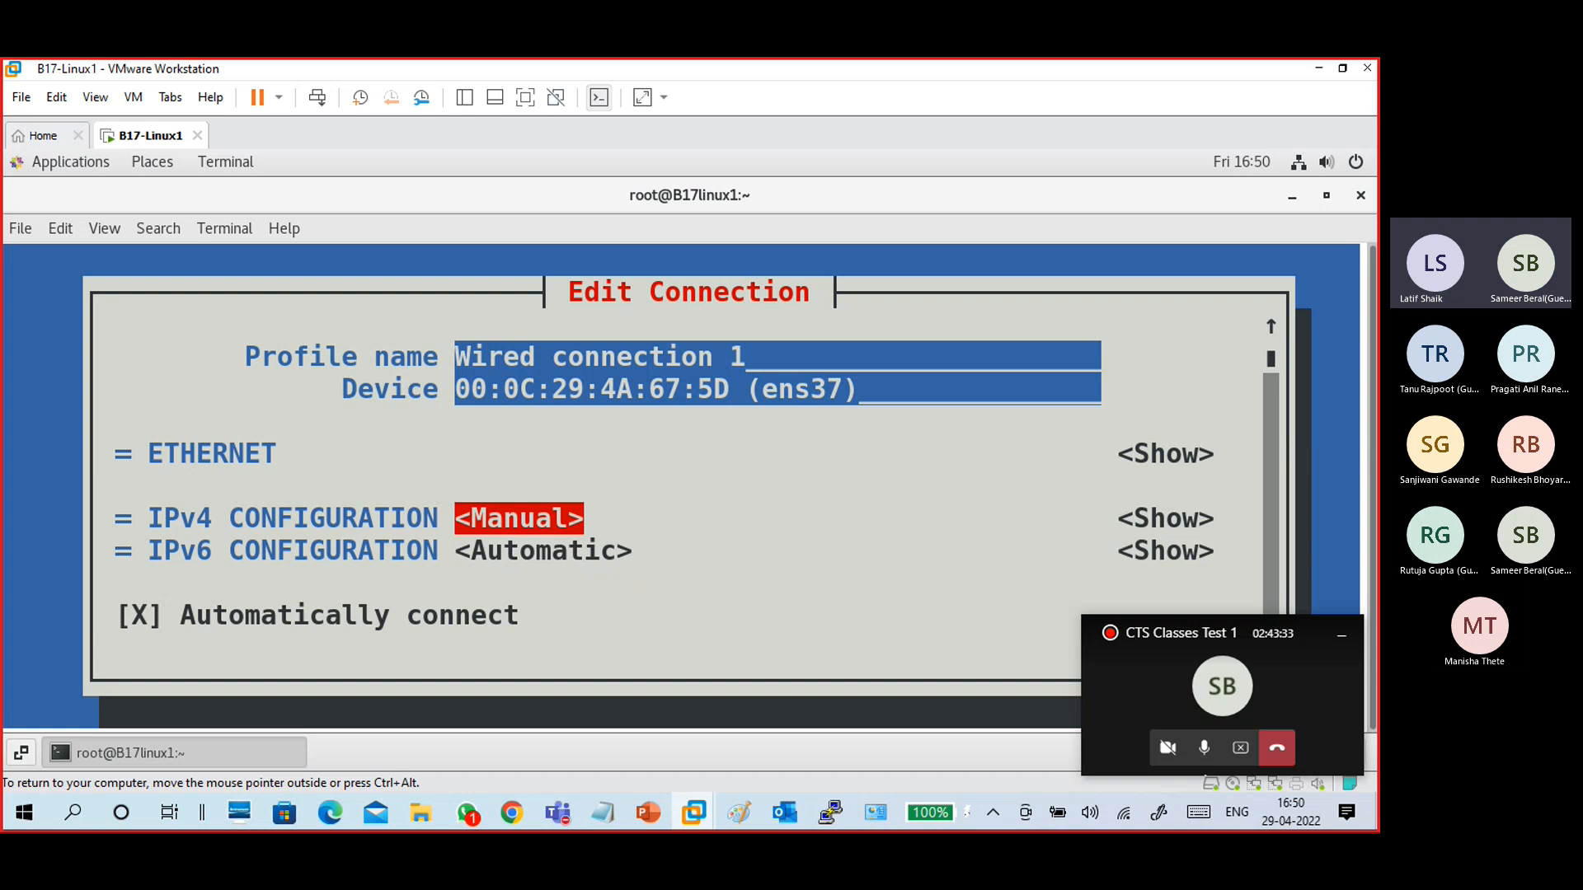
# - Add the static address 172.16.0.100/16 to Wired connection 1's manual IPv4 configuration
pyautogui.press('Tab')
pyautogui.press('Return')
pyautogui.hotkey('shift', 'Tab')
pyautogui.press('Tab')
pyautogui.press('Tab')
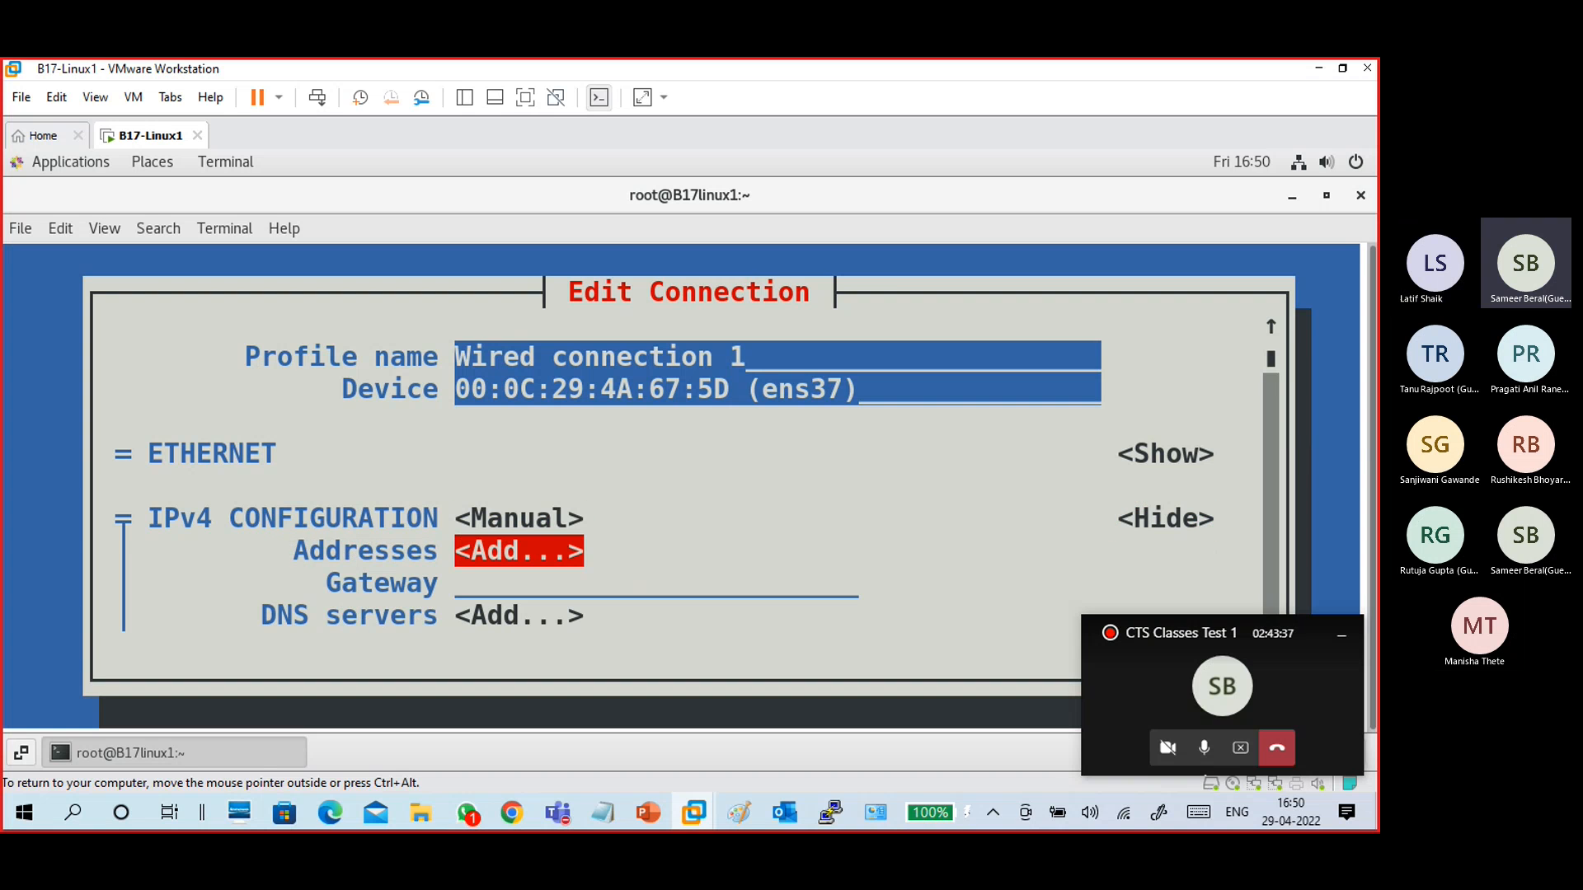
pyautogui.press('Return')
pyautogui.write('172')
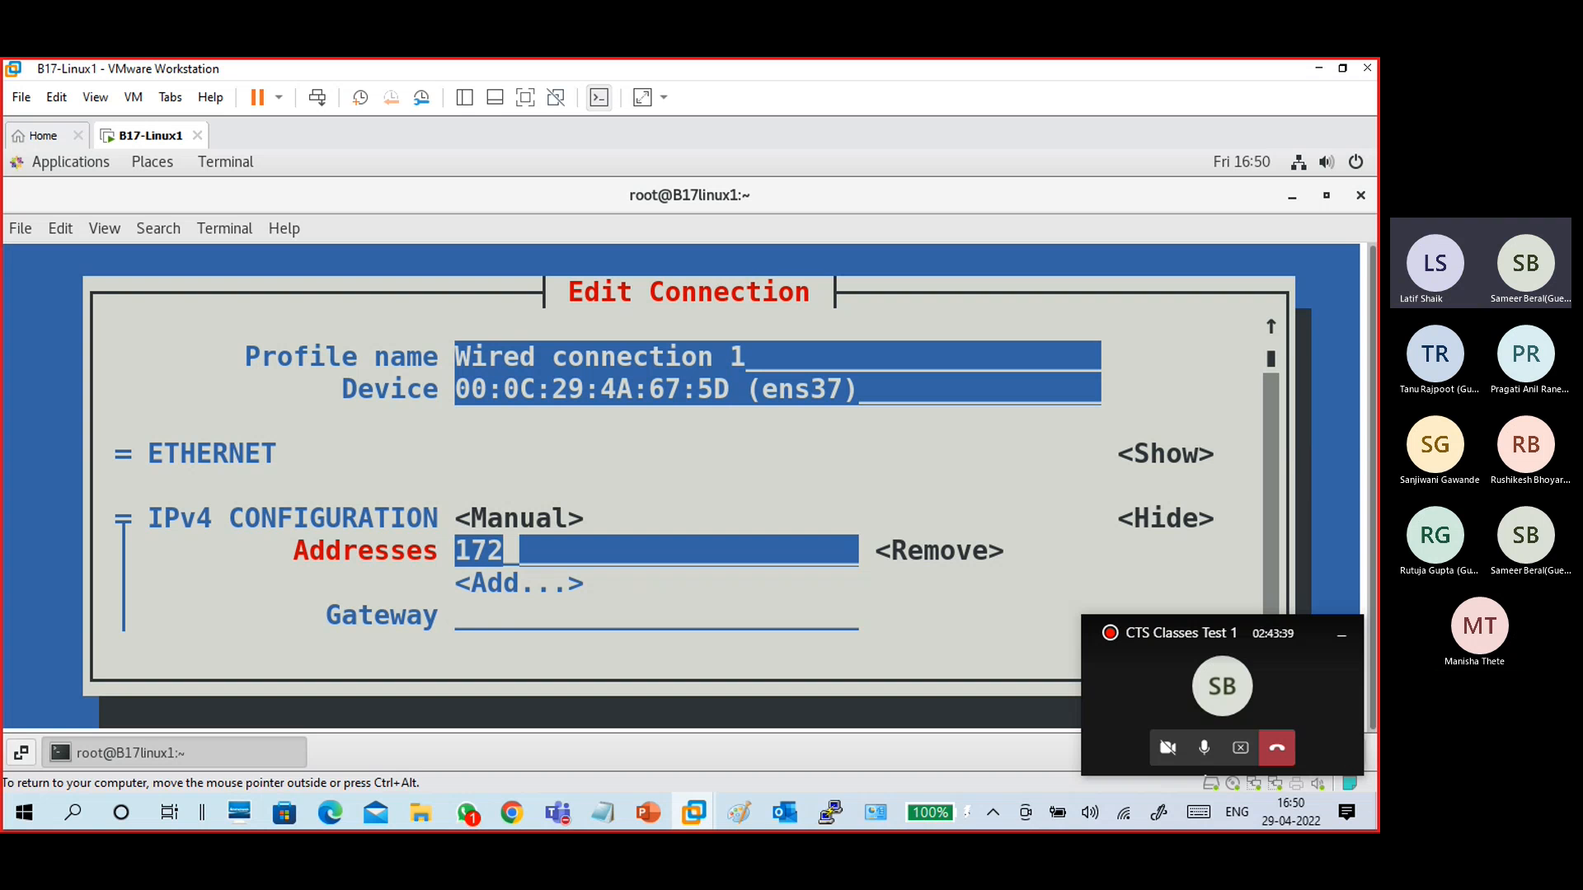
pyautogui.write('.16.')
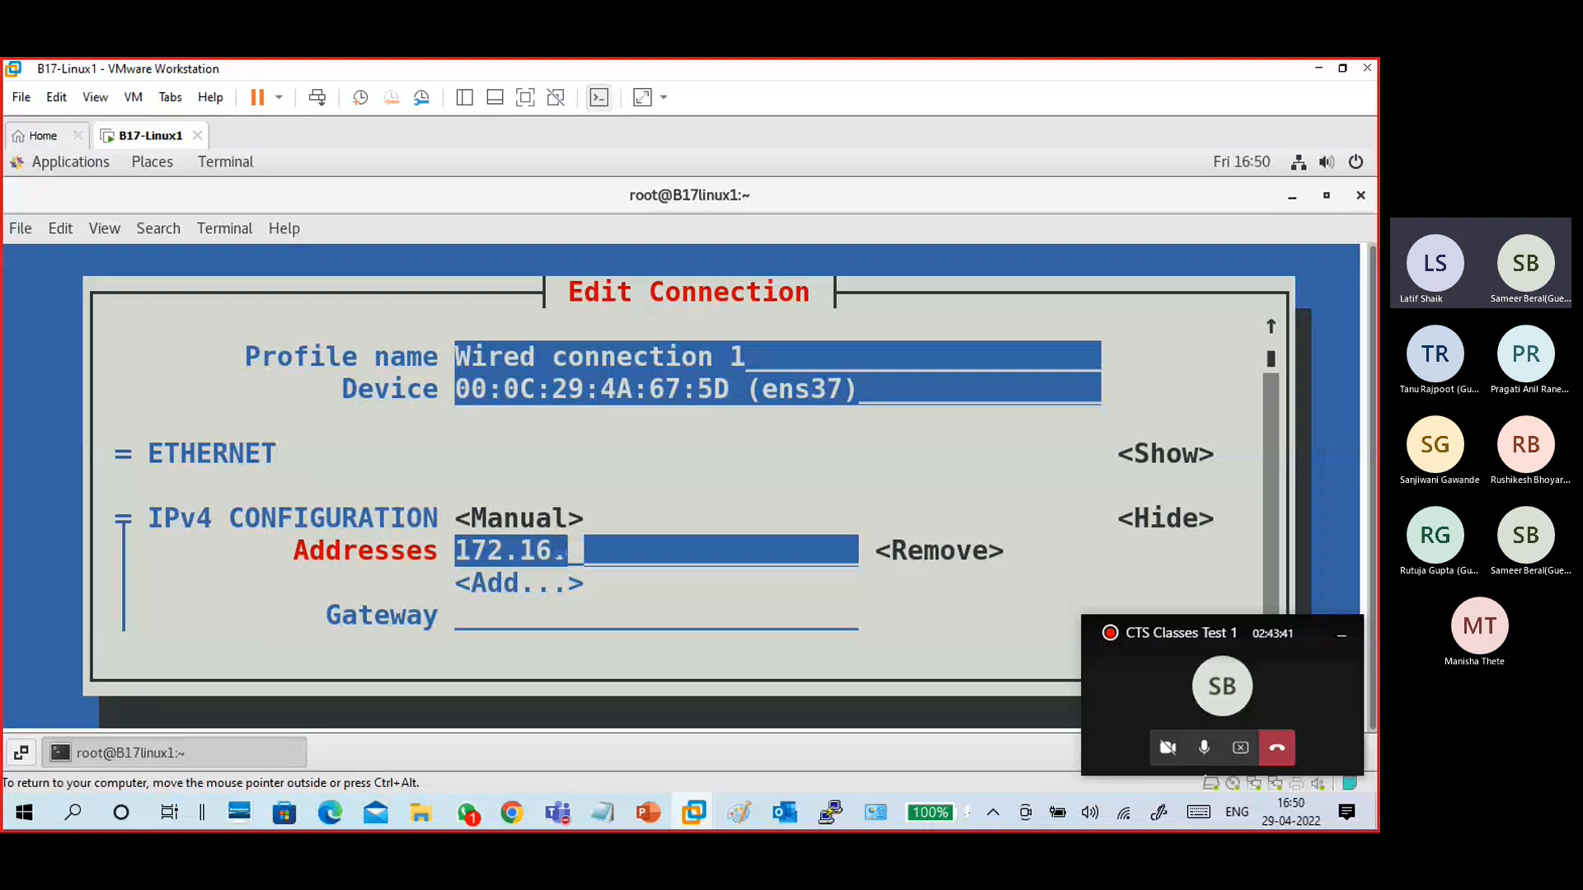
pyautogui.write('0.100')
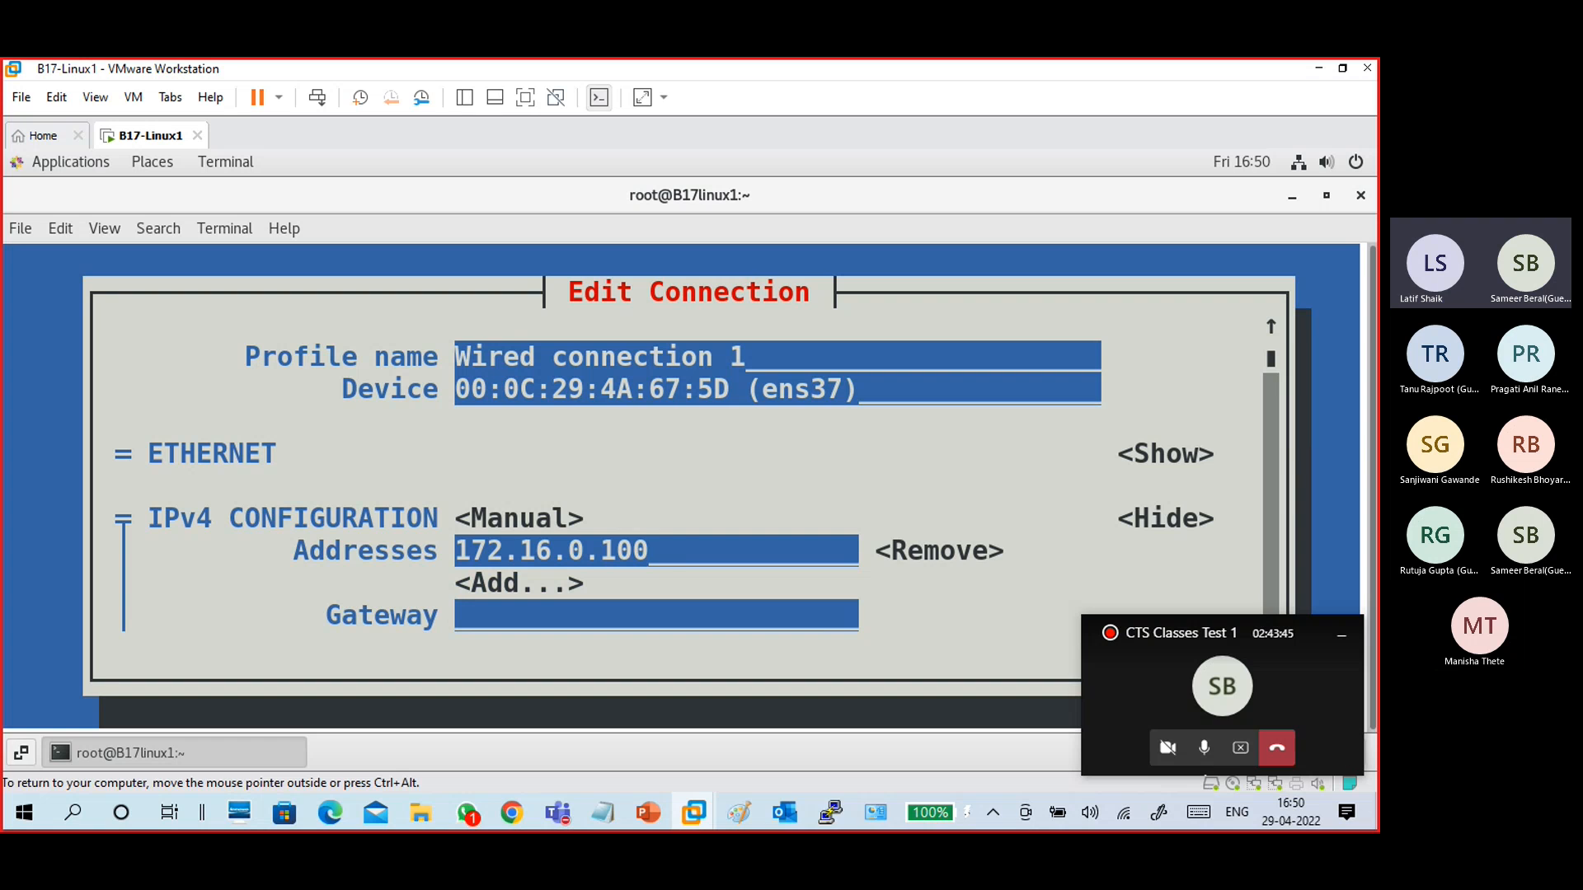
pyautogui.write('/')
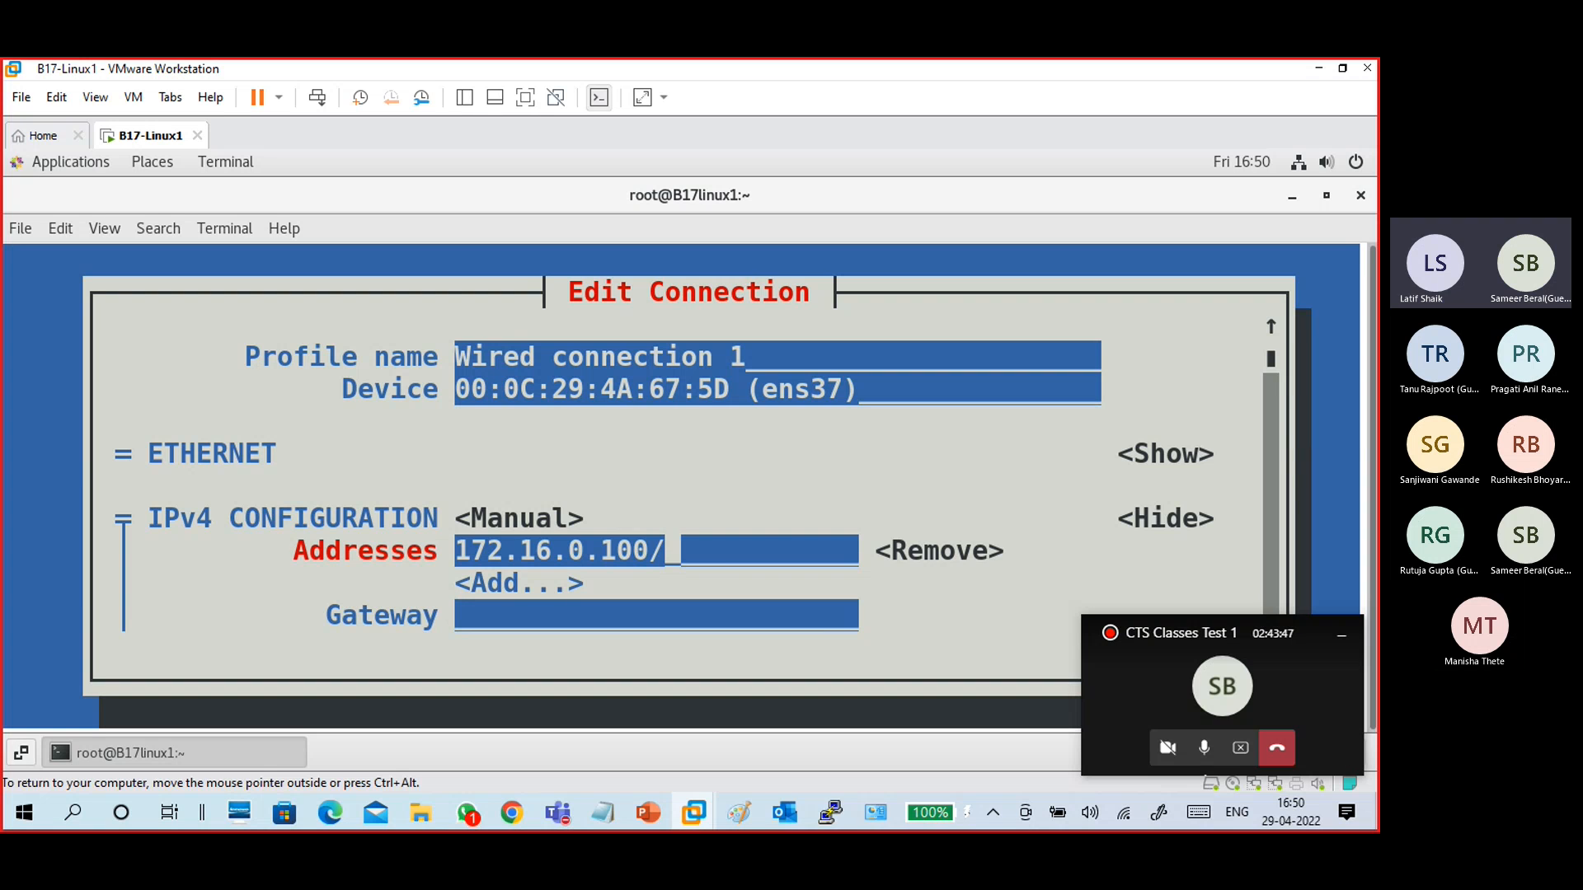
pyautogui.write('16')
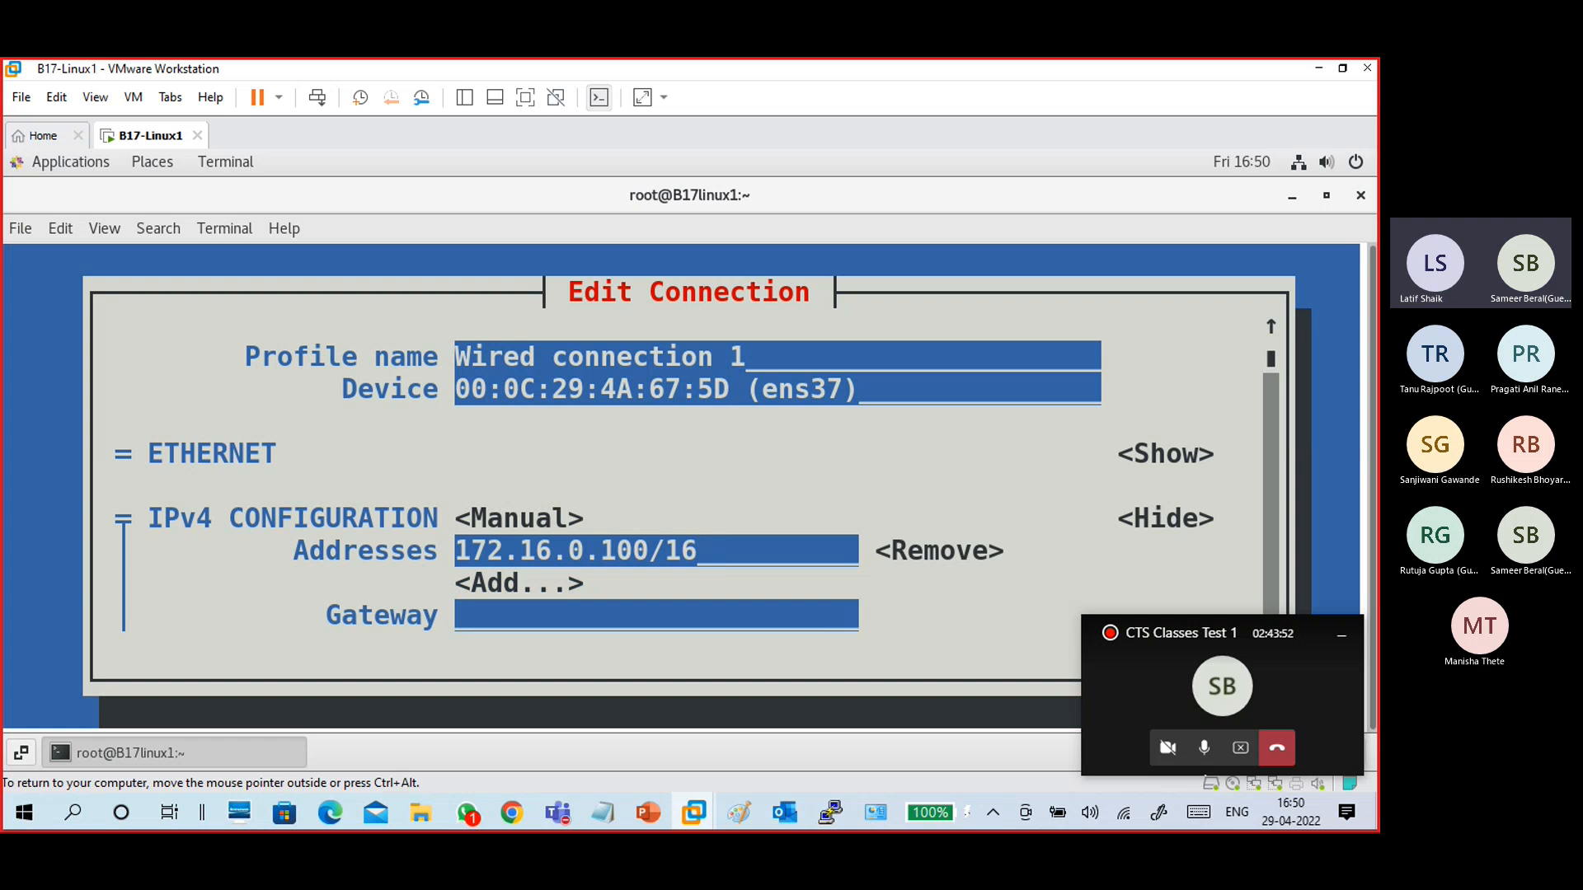
# - Review the remaining IPv4 fields of the connection, such as gateway, DNS servers and routing
pyautogui.press('Tab')
pyautogui.press('Tab')
pyautogui.press('Tab')
pyautogui.press('Tab')
pyautogui.press('Tab')
pyautogui.press('Tab')
pyautogui.hotkey('shift', 'Tab')
pyautogui.hotkey('shift', 'Tab')
pyautogui.hotkey('shift', 'Tab')
pyautogui.hotkey('shift', 'Tab')
pyautogui.hotkey('shift', 'Tab')
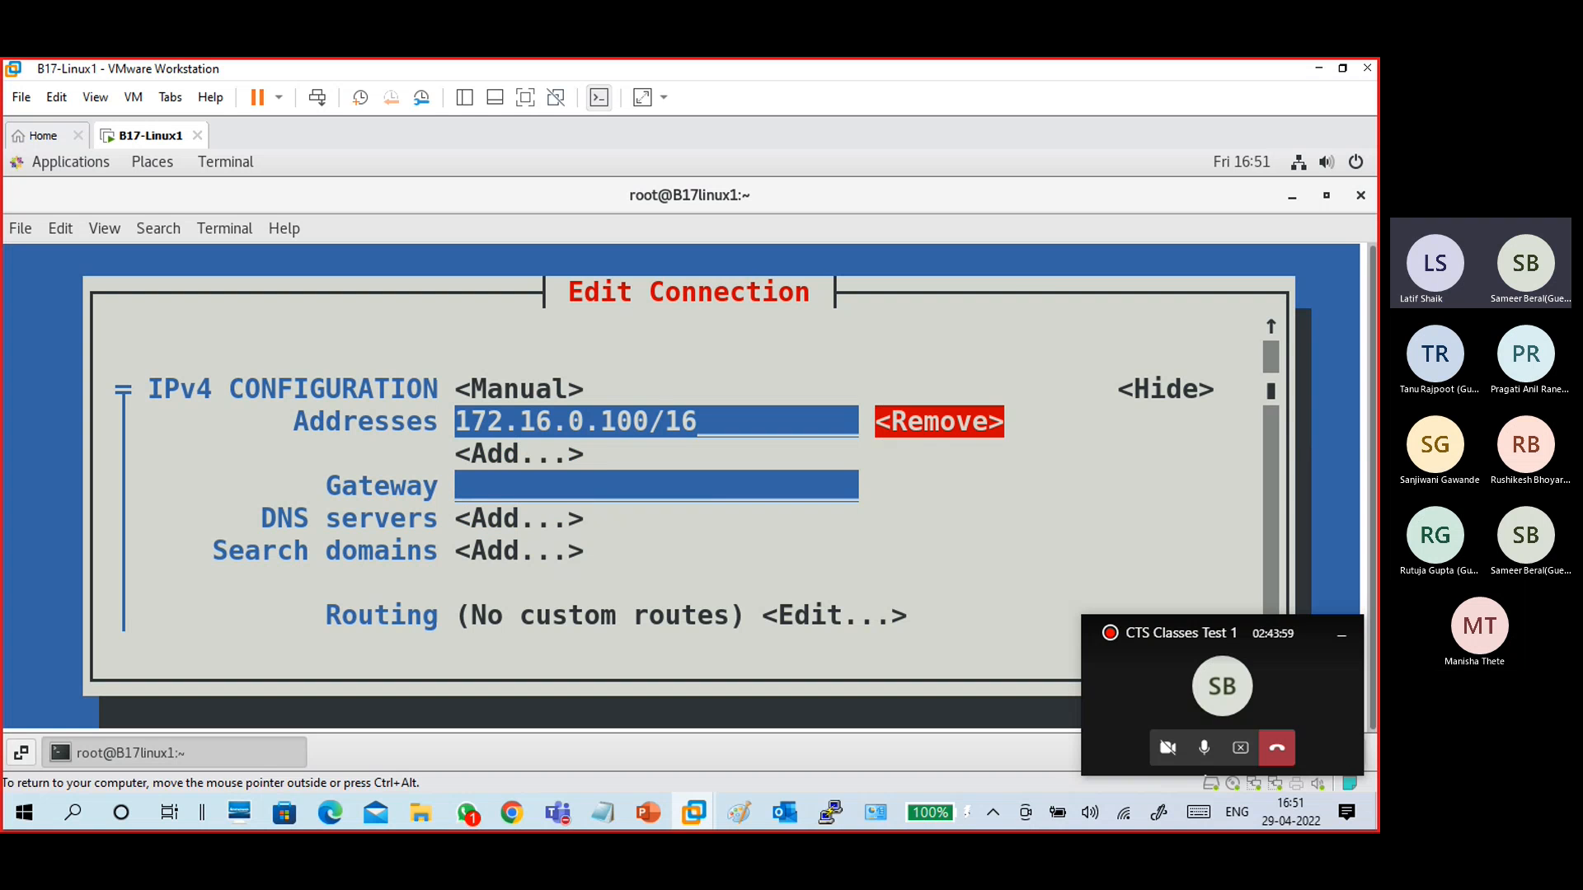
pyautogui.press('Tab')
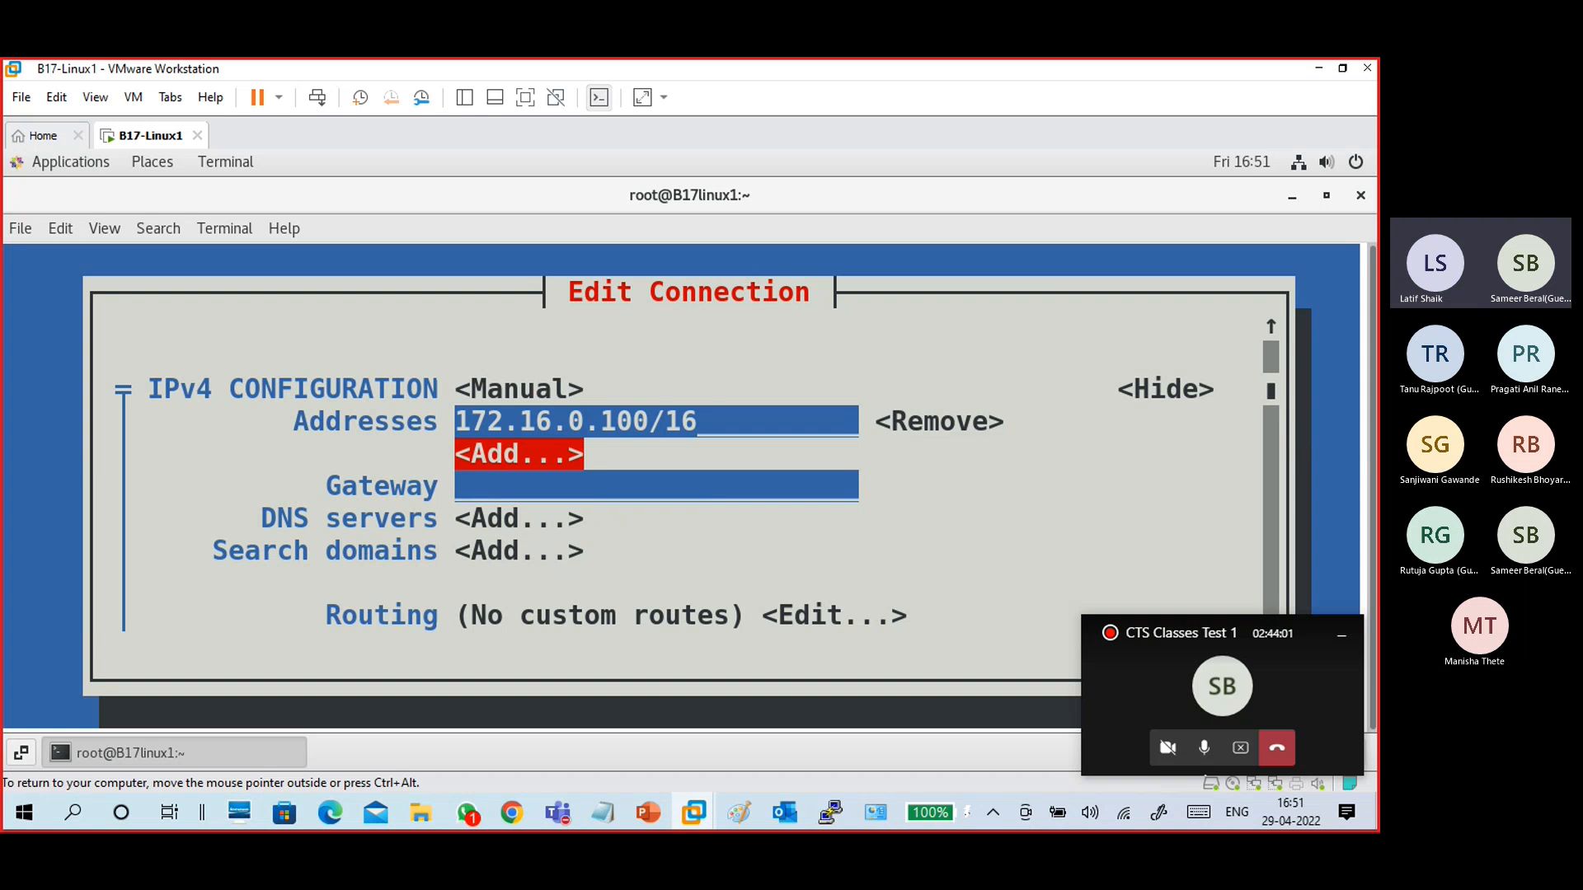
pyautogui.hotkey('shift', 'Tab')
pyautogui.hotkey('shift', 'Tab')
pyautogui.hotkey('shift', 'Tab')
pyautogui.hotkey('shift', 'Tab')
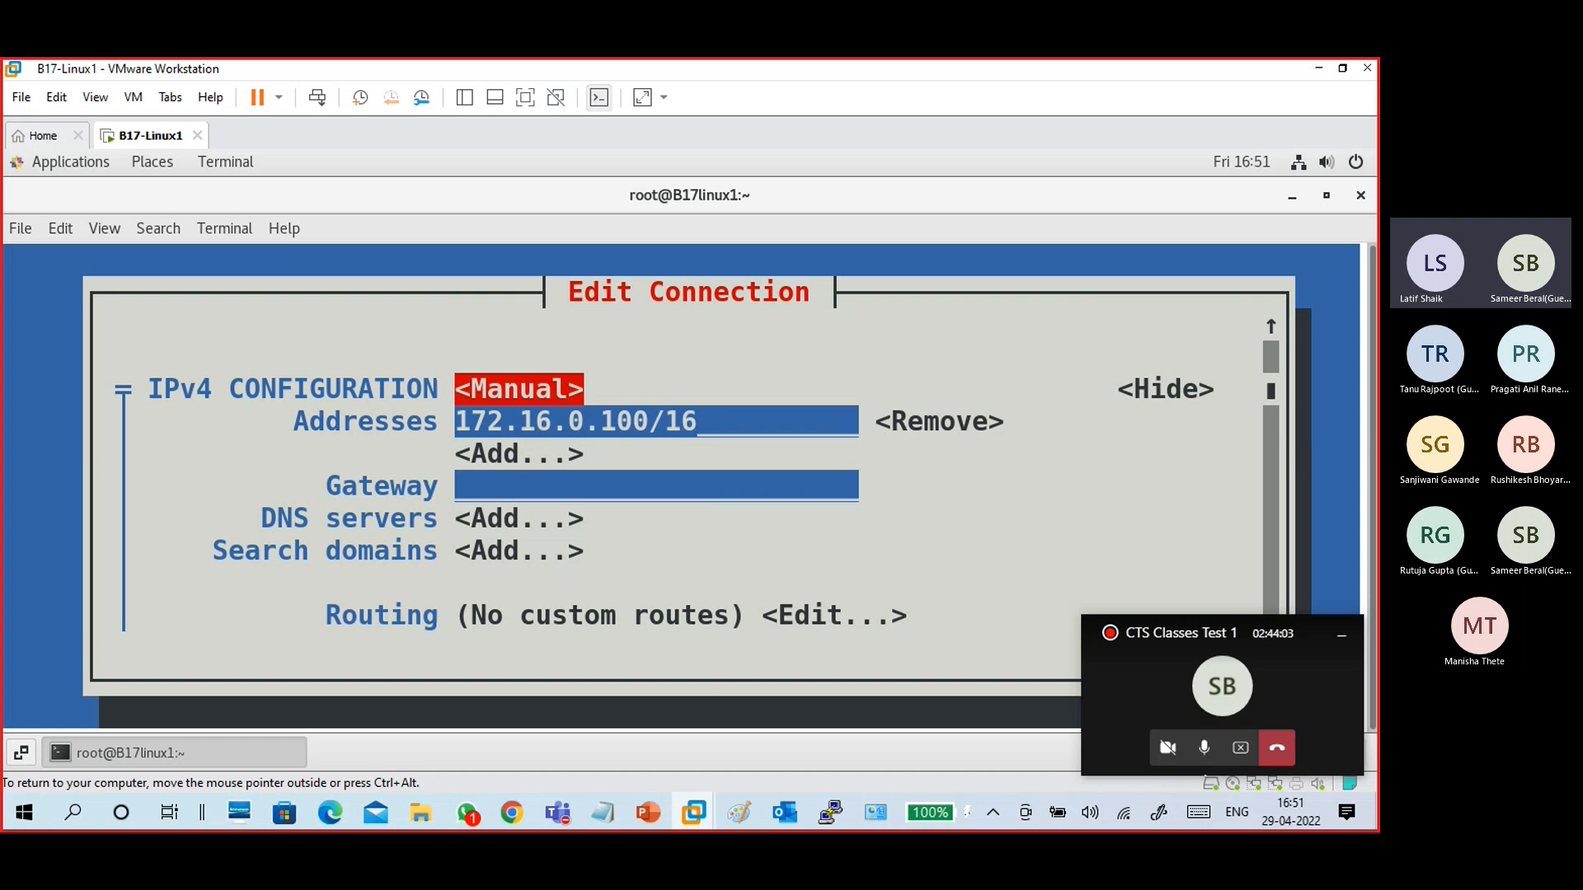
pyautogui.press('Tab')
pyautogui.press('Tab')
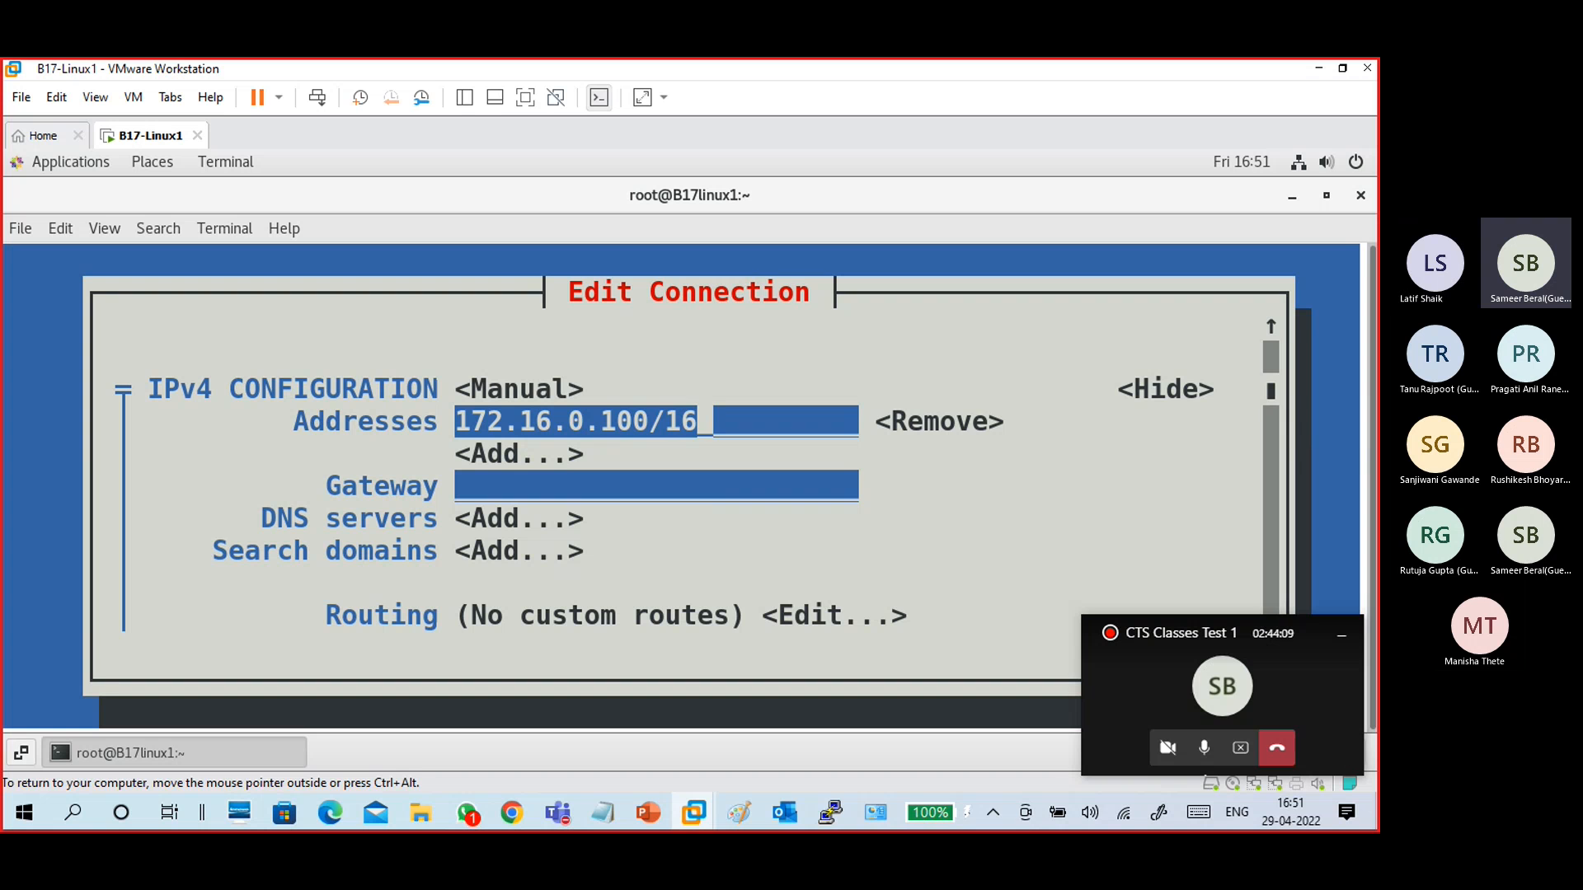
pyautogui.press('Tab')
pyautogui.press('Tab')
pyautogui.press('Tab')
pyautogui.press('Tab')
pyautogui.press('Tab')
pyautogui.press('Tab')
pyautogui.press('Tab')
pyautogui.press('Tab')
pyautogui.press('Tab')
pyautogui.press('Tab')
pyautogui.press('Tab')
pyautogui.press('Tab')
pyautogui.press('Tab')
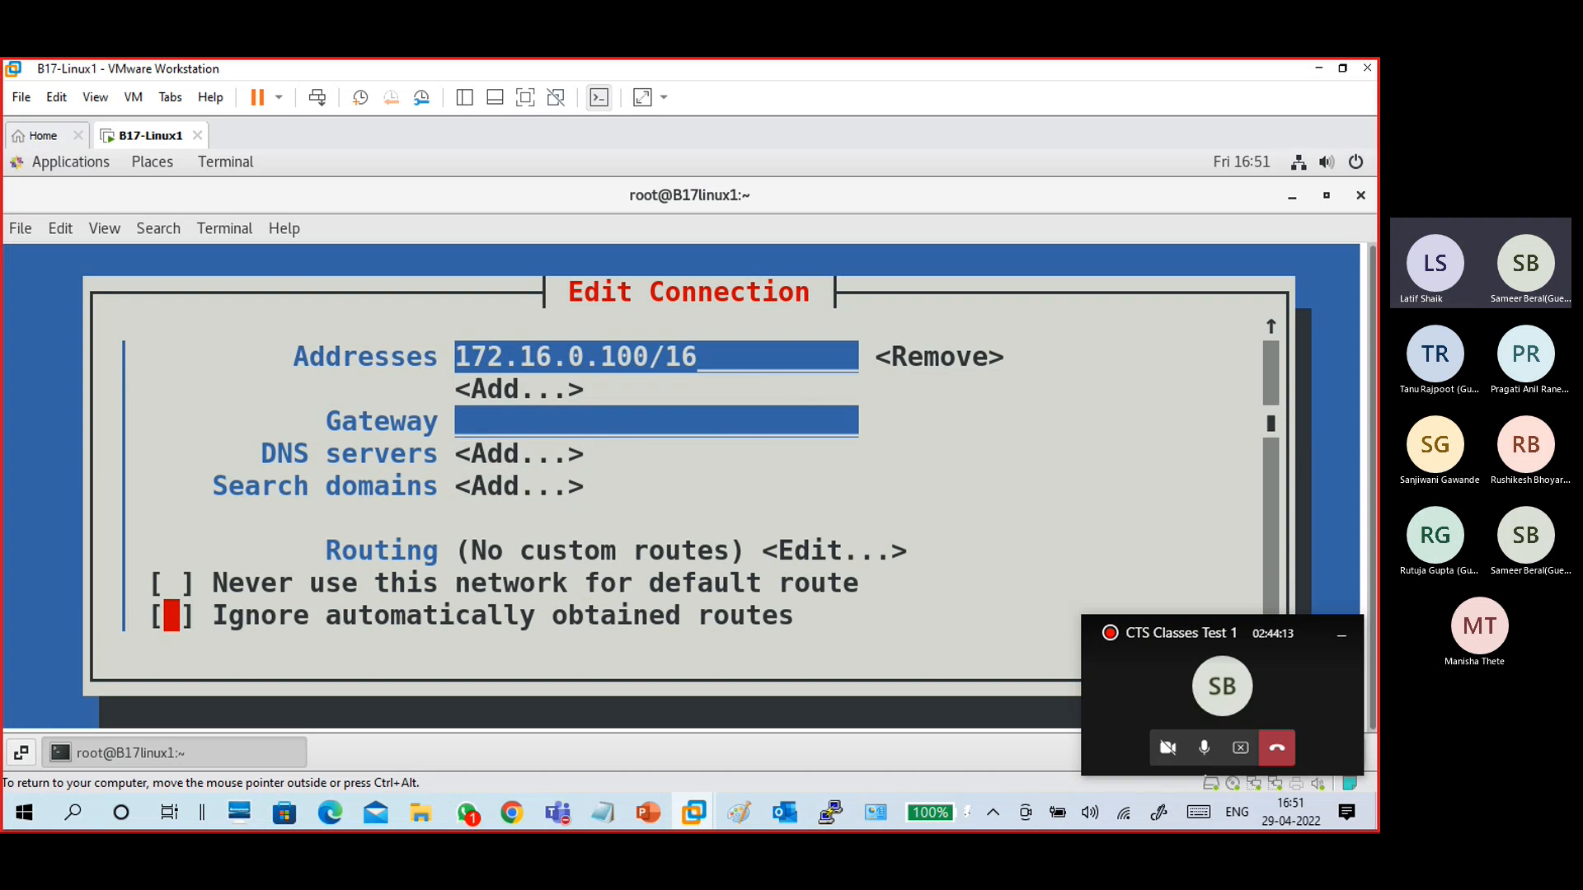
# - Enable Require IPv4 addressing for this connection and save the edited connection
pyautogui.hotkey('shift', 'Tab')
pyautogui.hotkey('shift', 'Tab')
pyautogui.hotkey('shift', 'Tab')
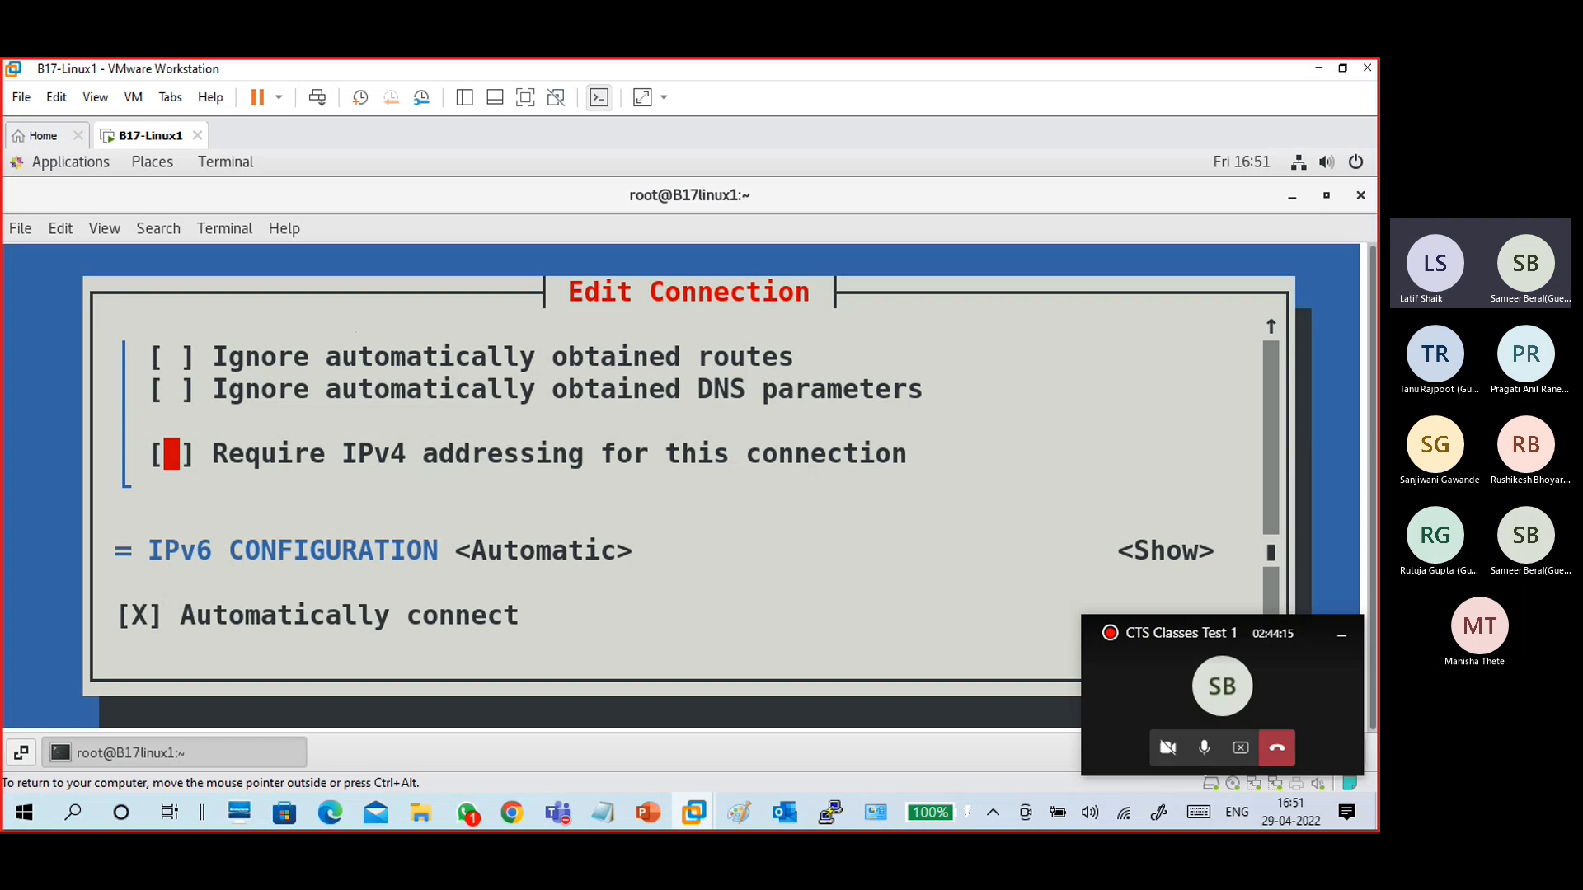
pyautogui.press('space')
pyautogui.press('Down')
pyautogui.press('Right')
pyautogui.press('Left')
pyautogui.press('Up')
pyautogui.press('Down')
pyautogui.press('Down')
pyautogui.press('Down')
pyautogui.press('Down')
pyautogui.press('Down')
pyautogui.press('Down')
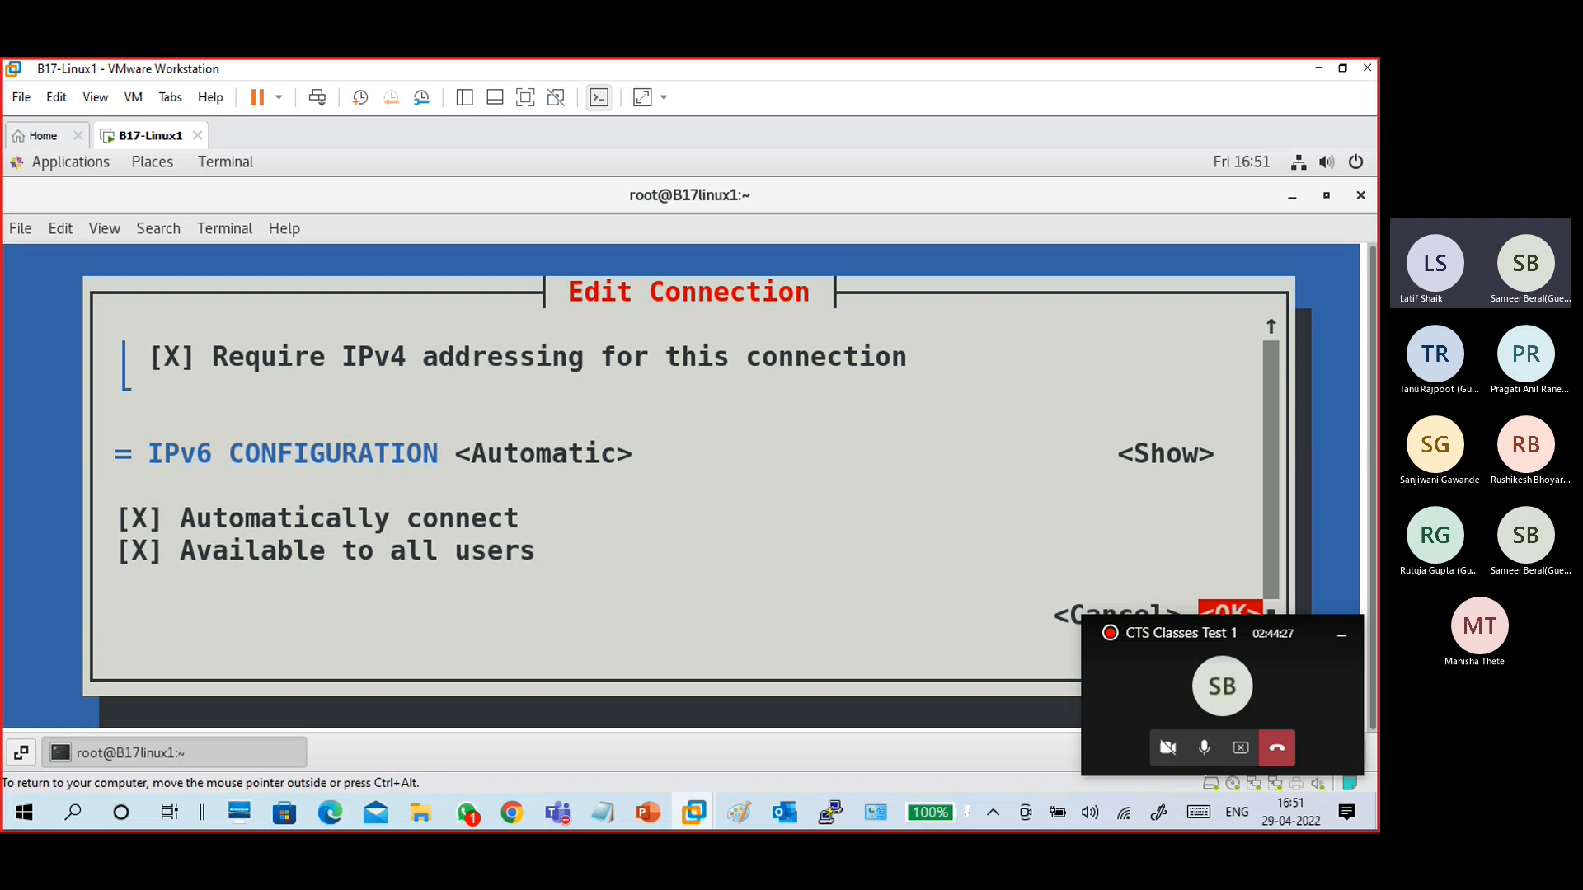
pyautogui.click(1341, 634)
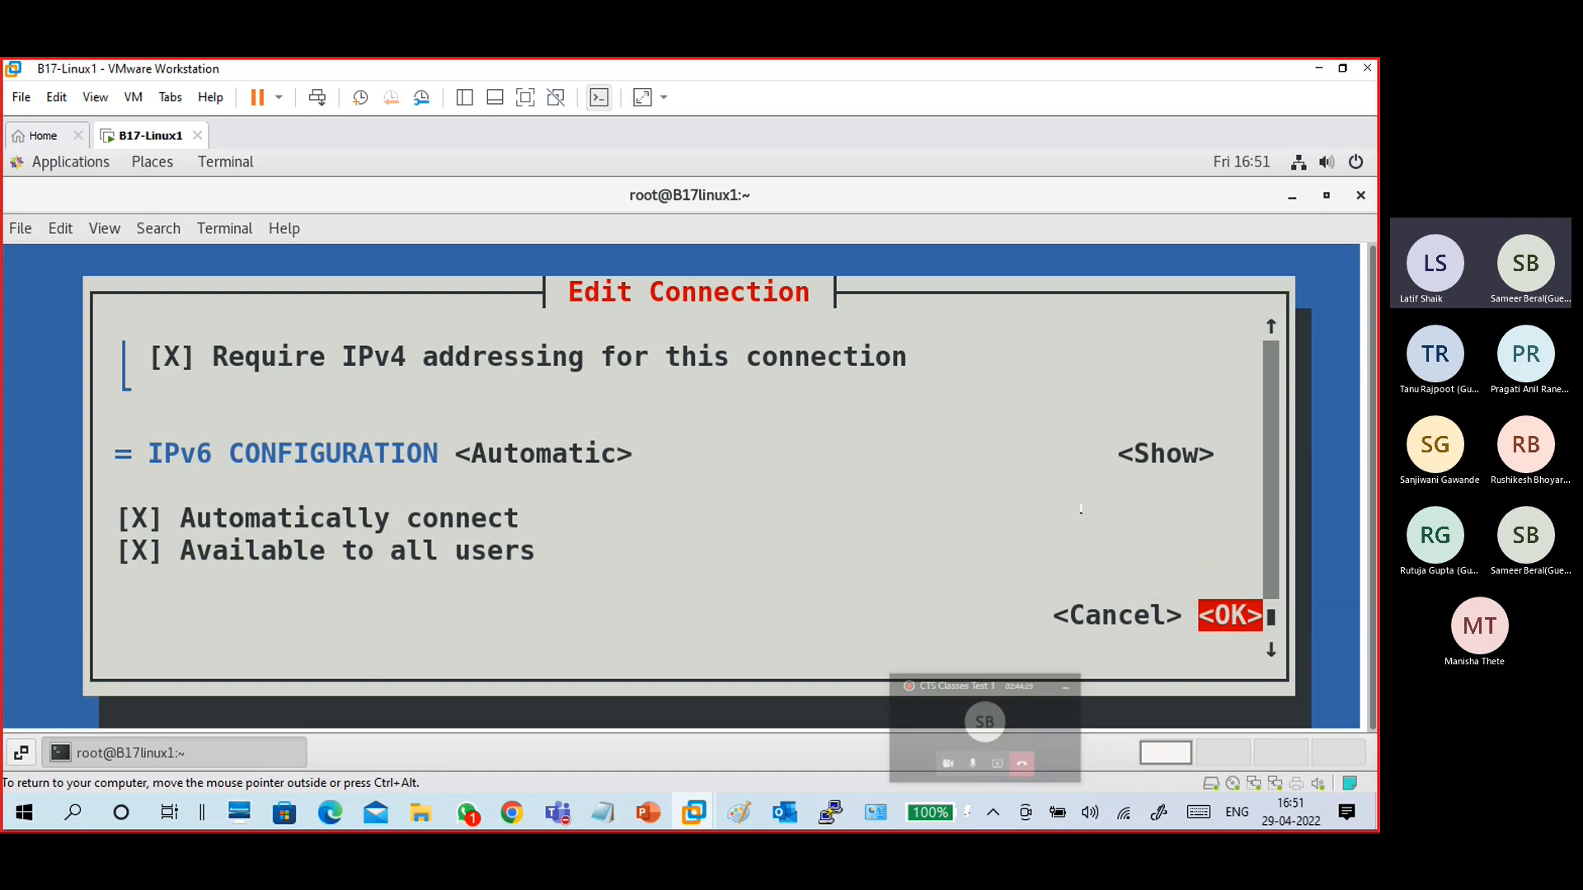
pyautogui.press('Return')
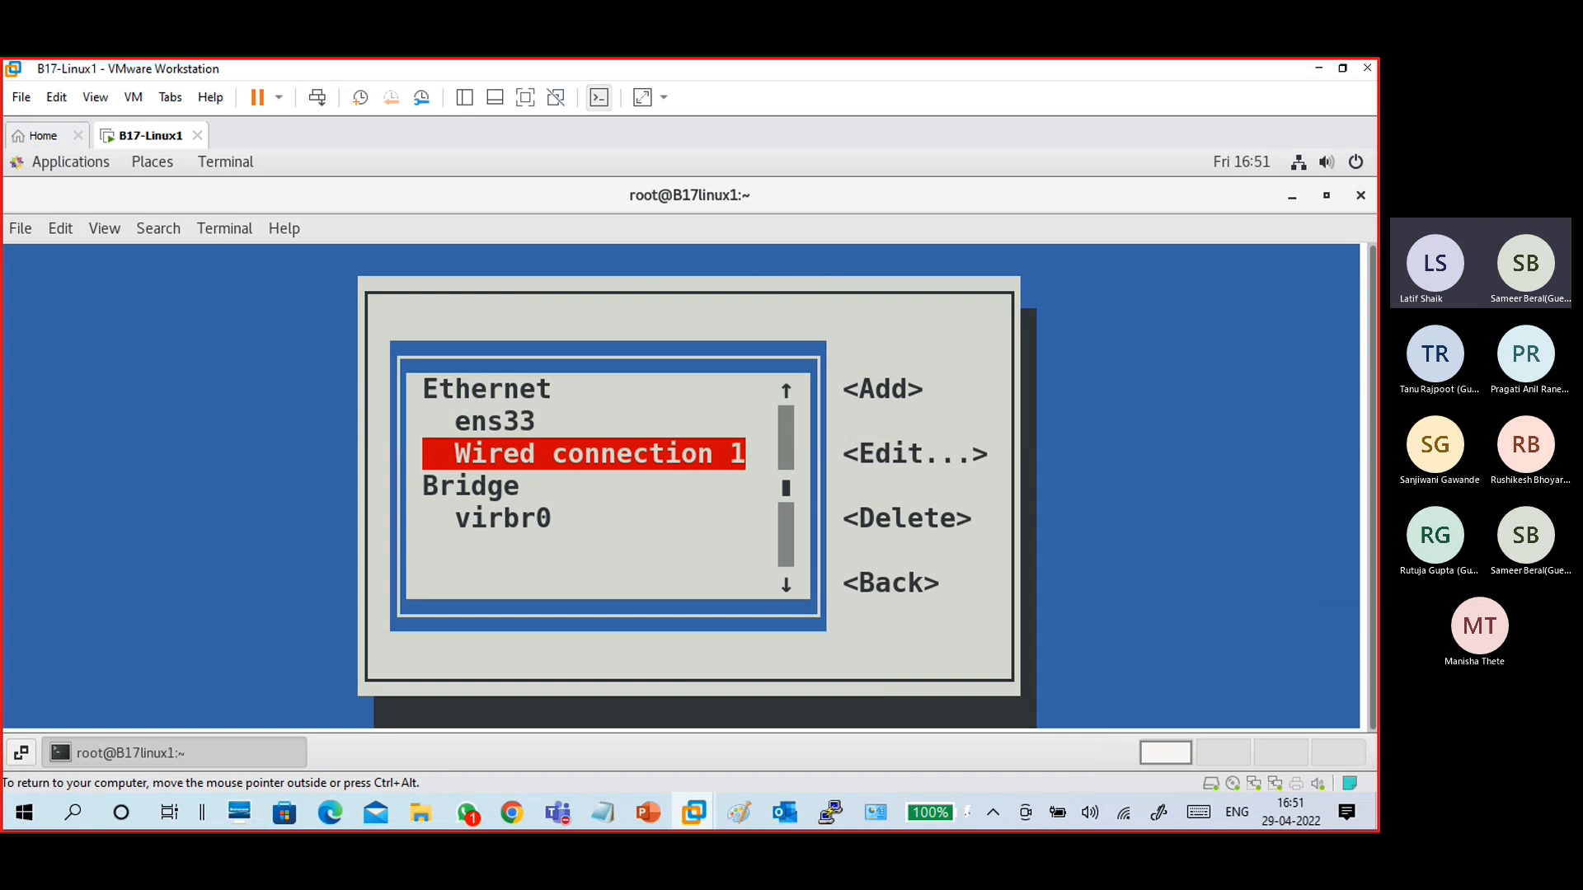
# - Open the connection activation list to check Wired connection 1 on ens37, then return to the main menu
pyautogui.press('Tab')
pyautogui.press('Tab')
pyautogui.press('Tab')
pyautogui.press('Tab')
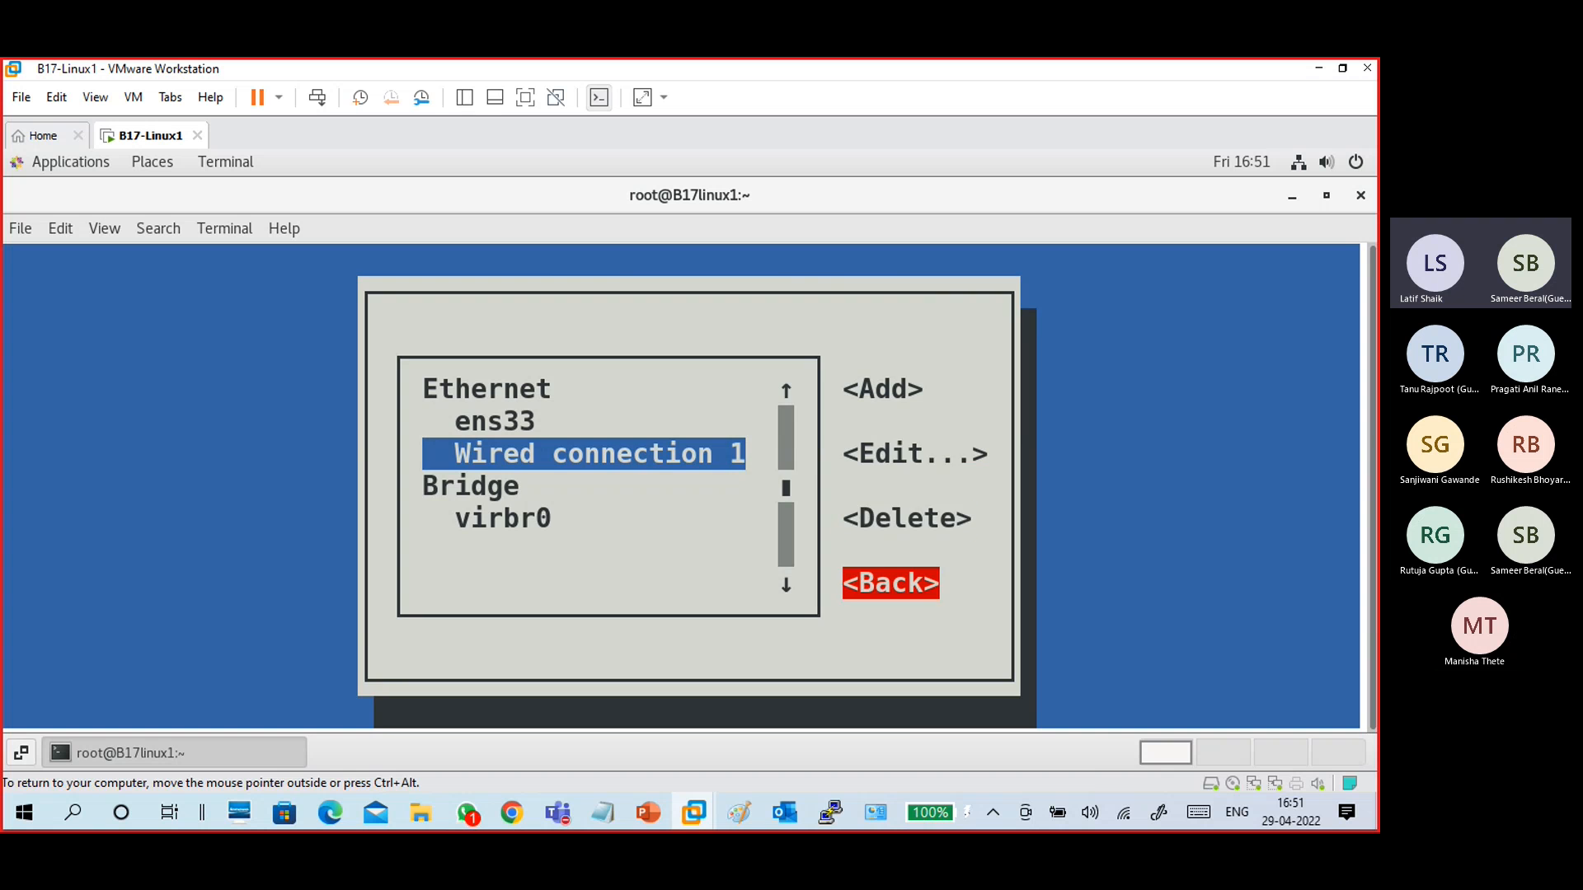
pyautogui.press('Return')
pyautogui.press('Down')
pyautogui.press('Return')
pyautogui.press('Down')
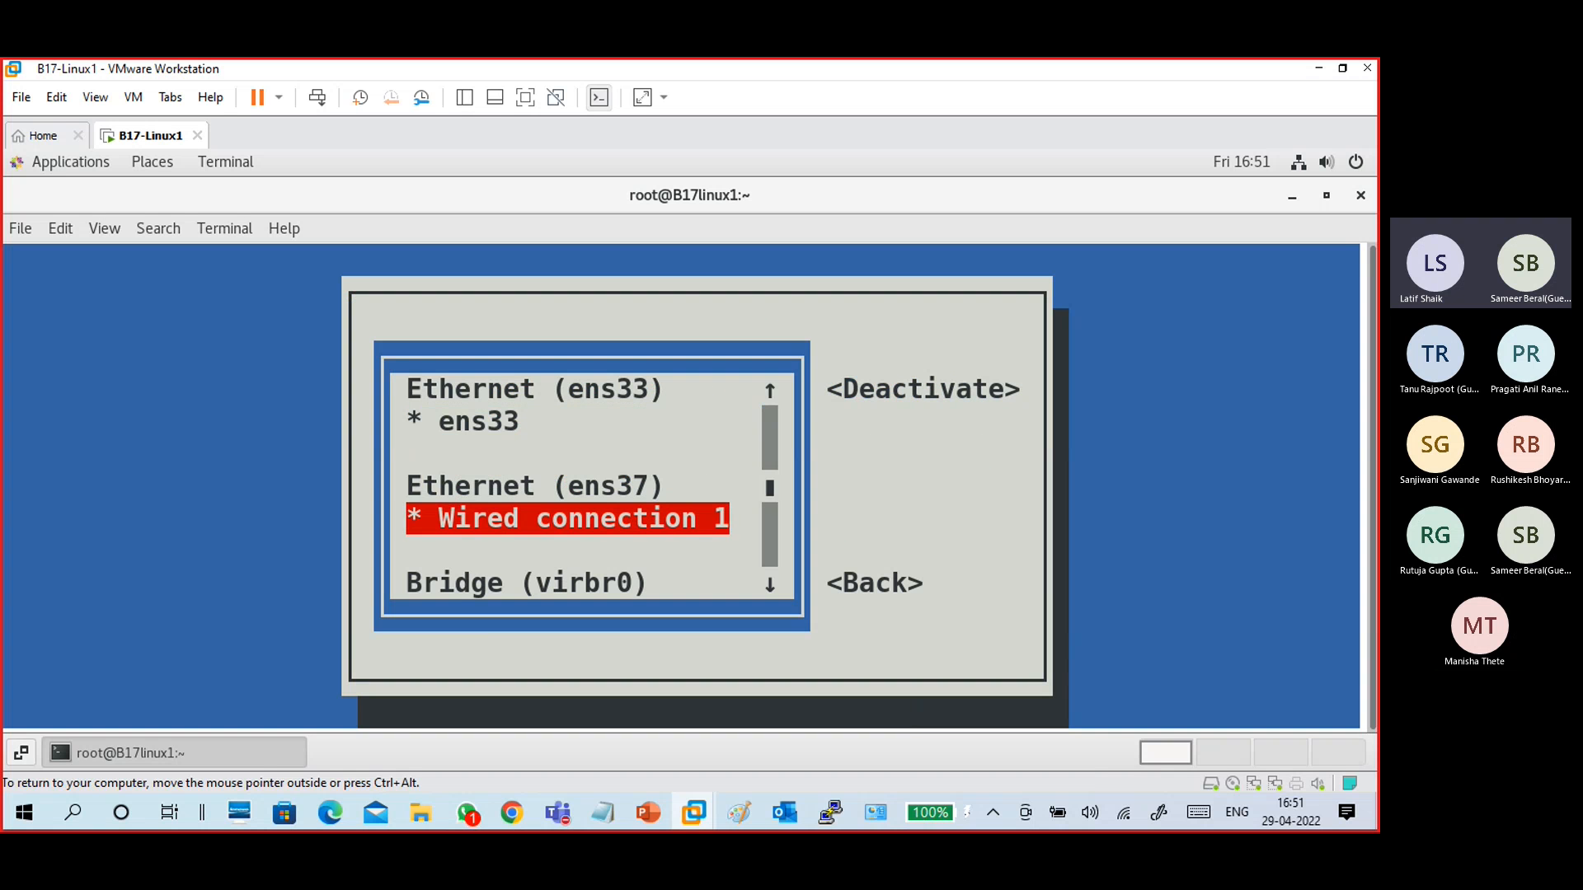
pyautogui.press('Up')
pyautogui.press('Down')
pyautogui.press('Up')
pyautogui.press('Down')
pyautogui.press('Down')
pyautogui.press('Tab')
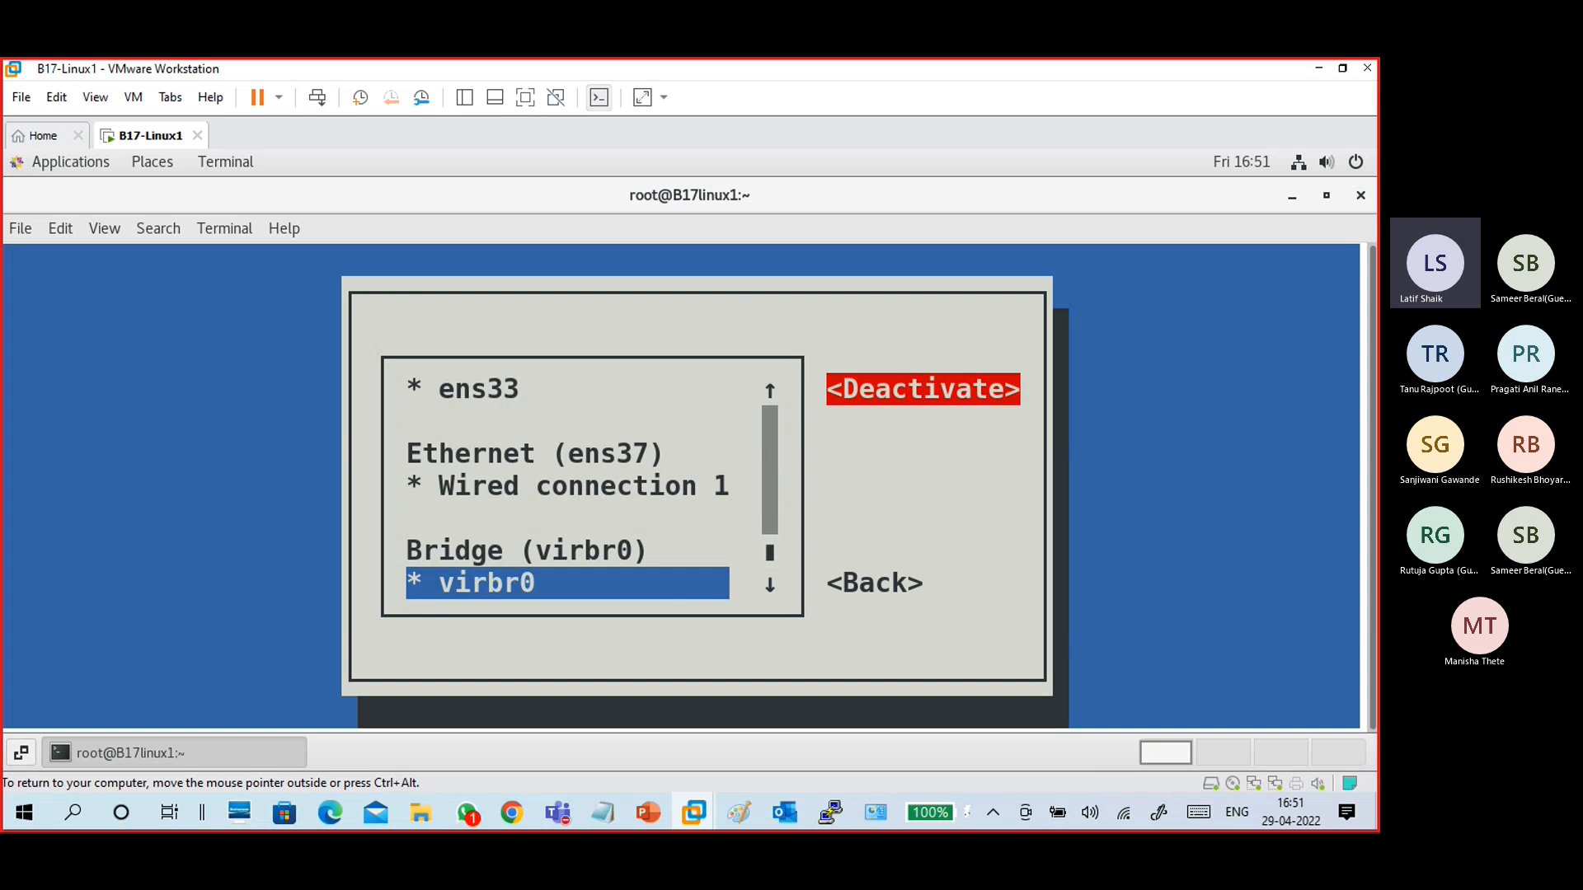
pyautogui.press('Tab')
pyautogui.press('Return')
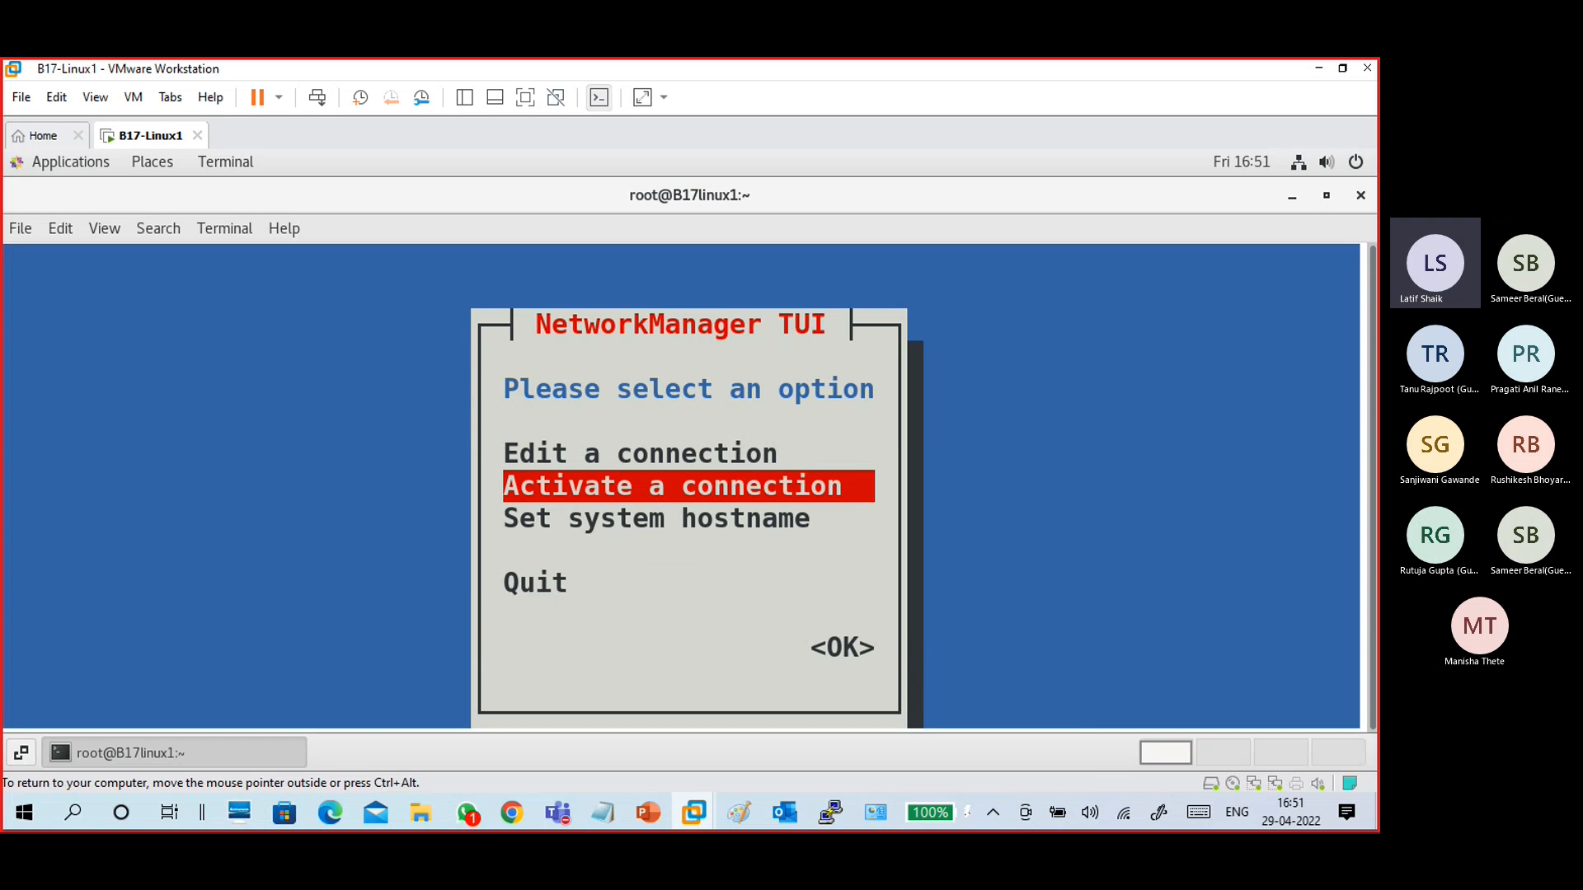
# - Quit nmtui and rerun ifconfig in the VM terminal
pyautogui.press('Down')
pyautogui.press('Down')
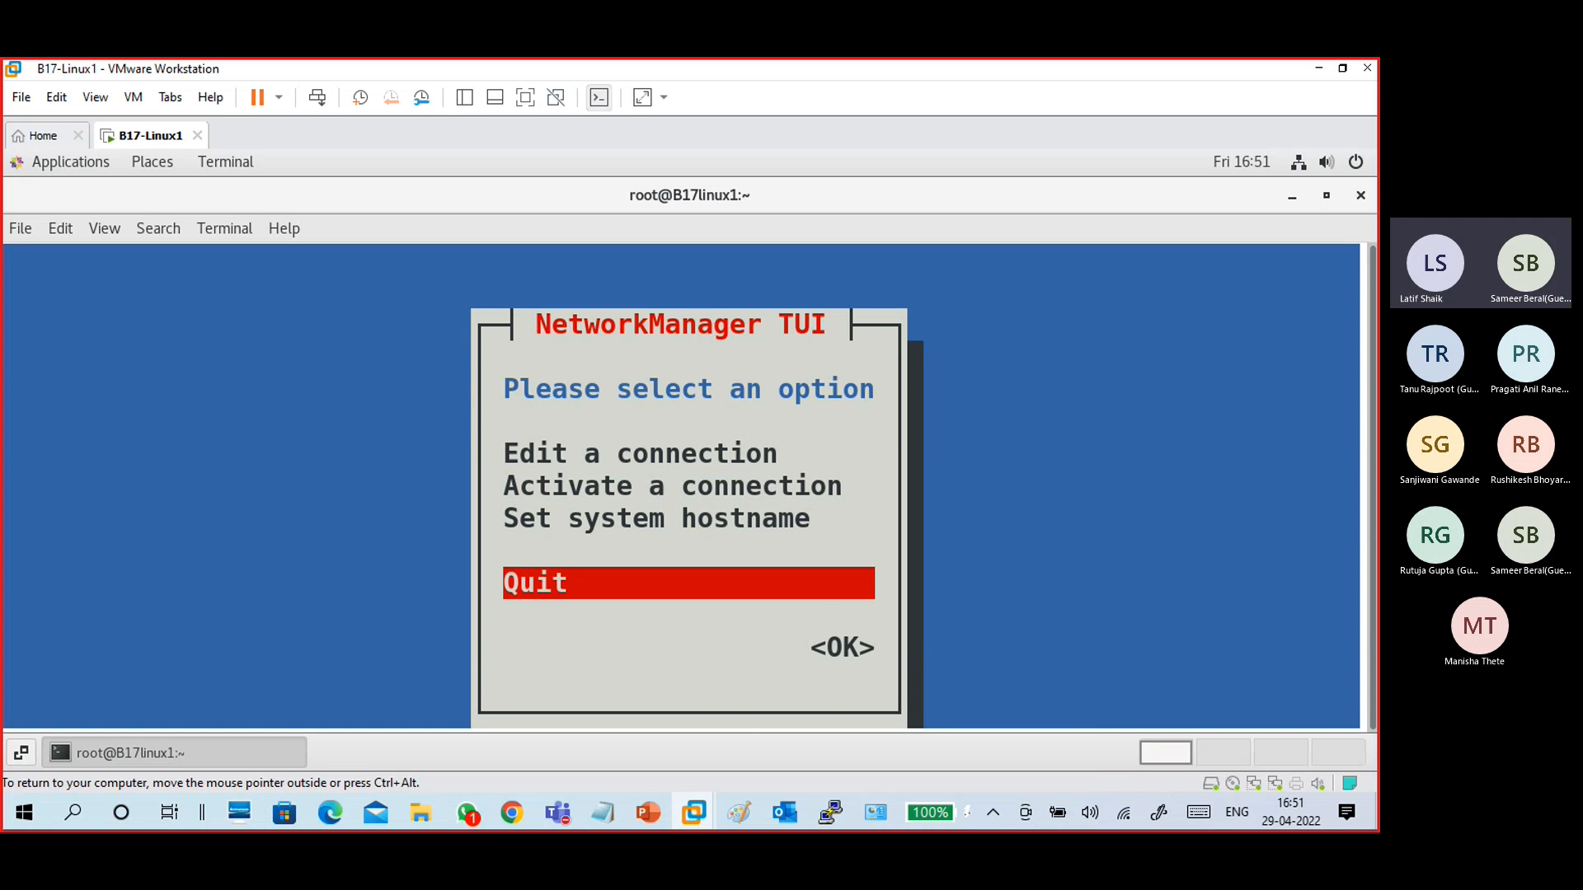
pyautogui.press('Return')
pyautogui.press('Up')
pyautogui.press('Up')
pyautogui.press('Return')
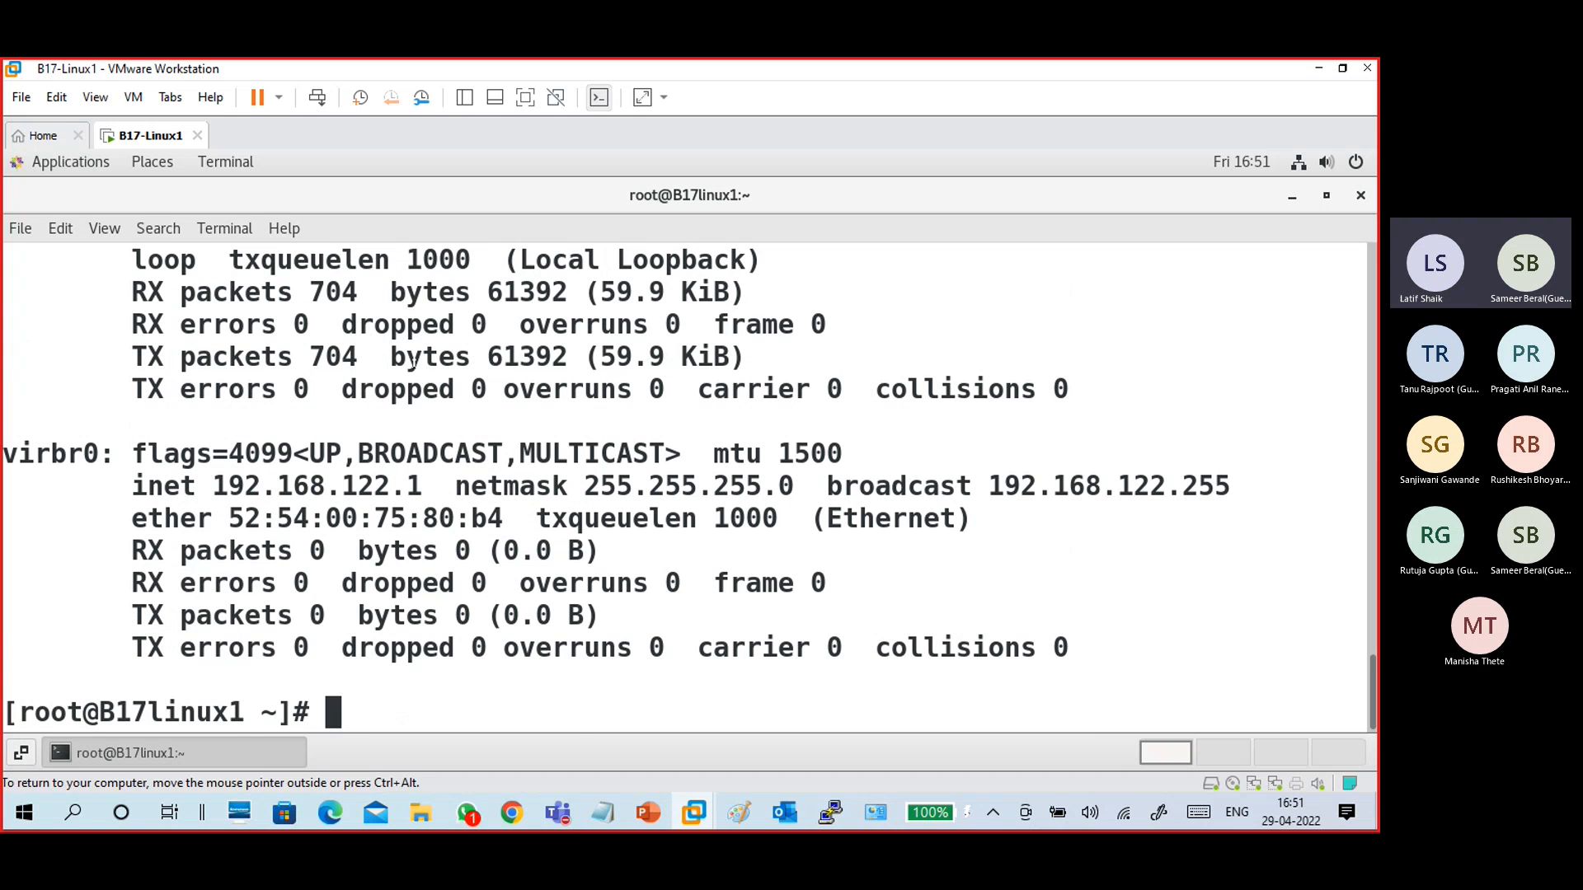
# - Examine the ens37 and ens33 addresses in the ifconfig output, then clear the terminal
pyautogui.scroll(6, 413, 364)
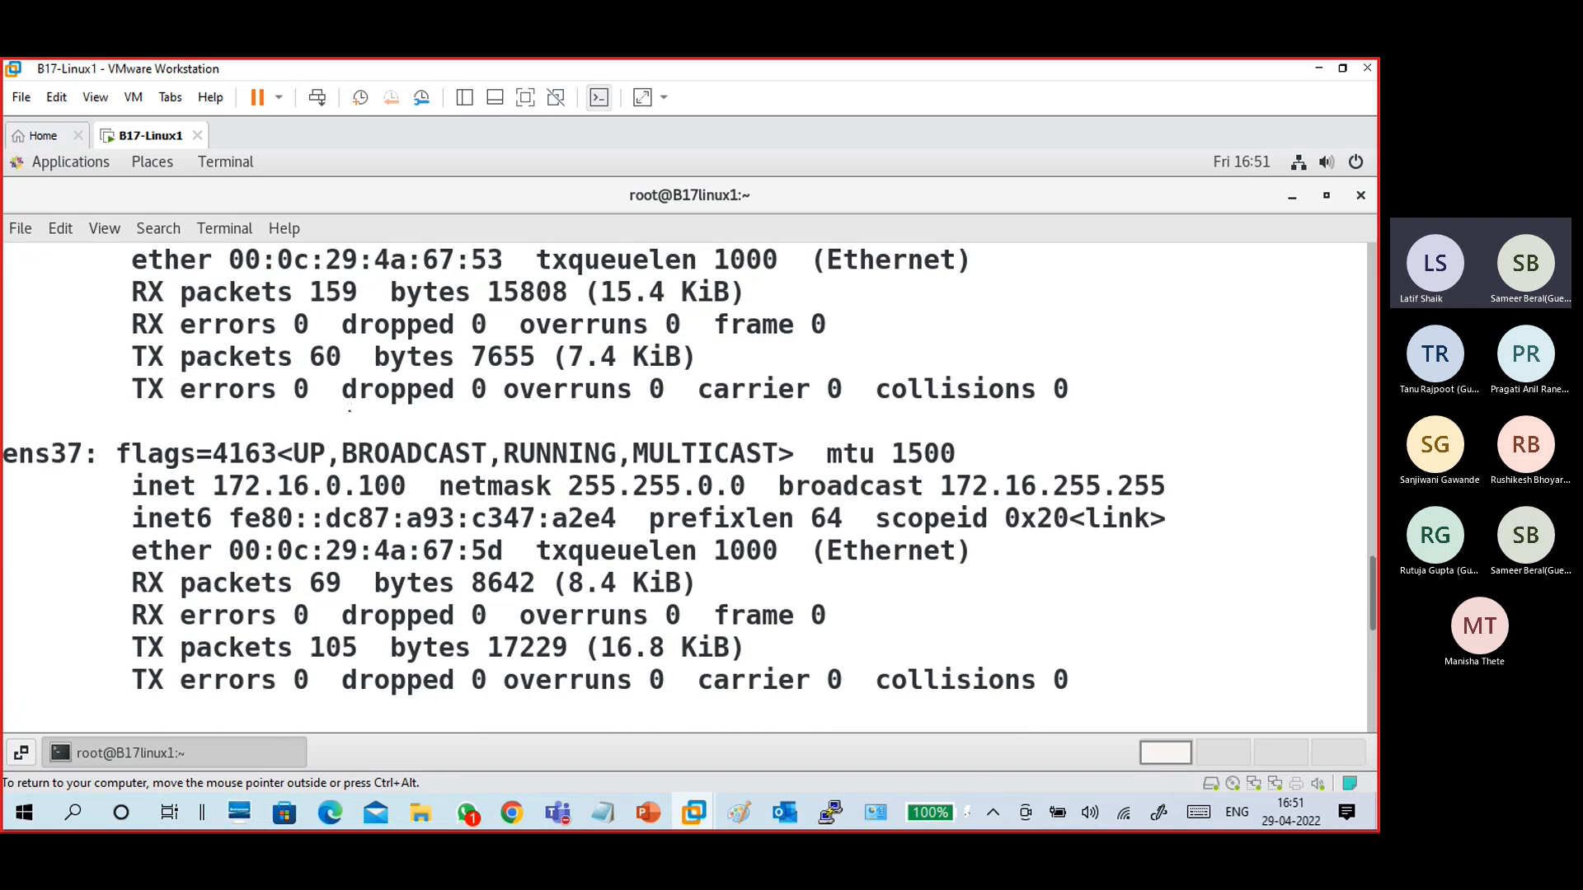
pyautogui.moveTo(212, 486); pyautogui.dragTo(409, 486)
pyautogui.click(408, 485)
pyautogui.moveTo(210, 487); pyautogui.dragTo(407, 486)
pyautogui.scroll(2, 413, 495)
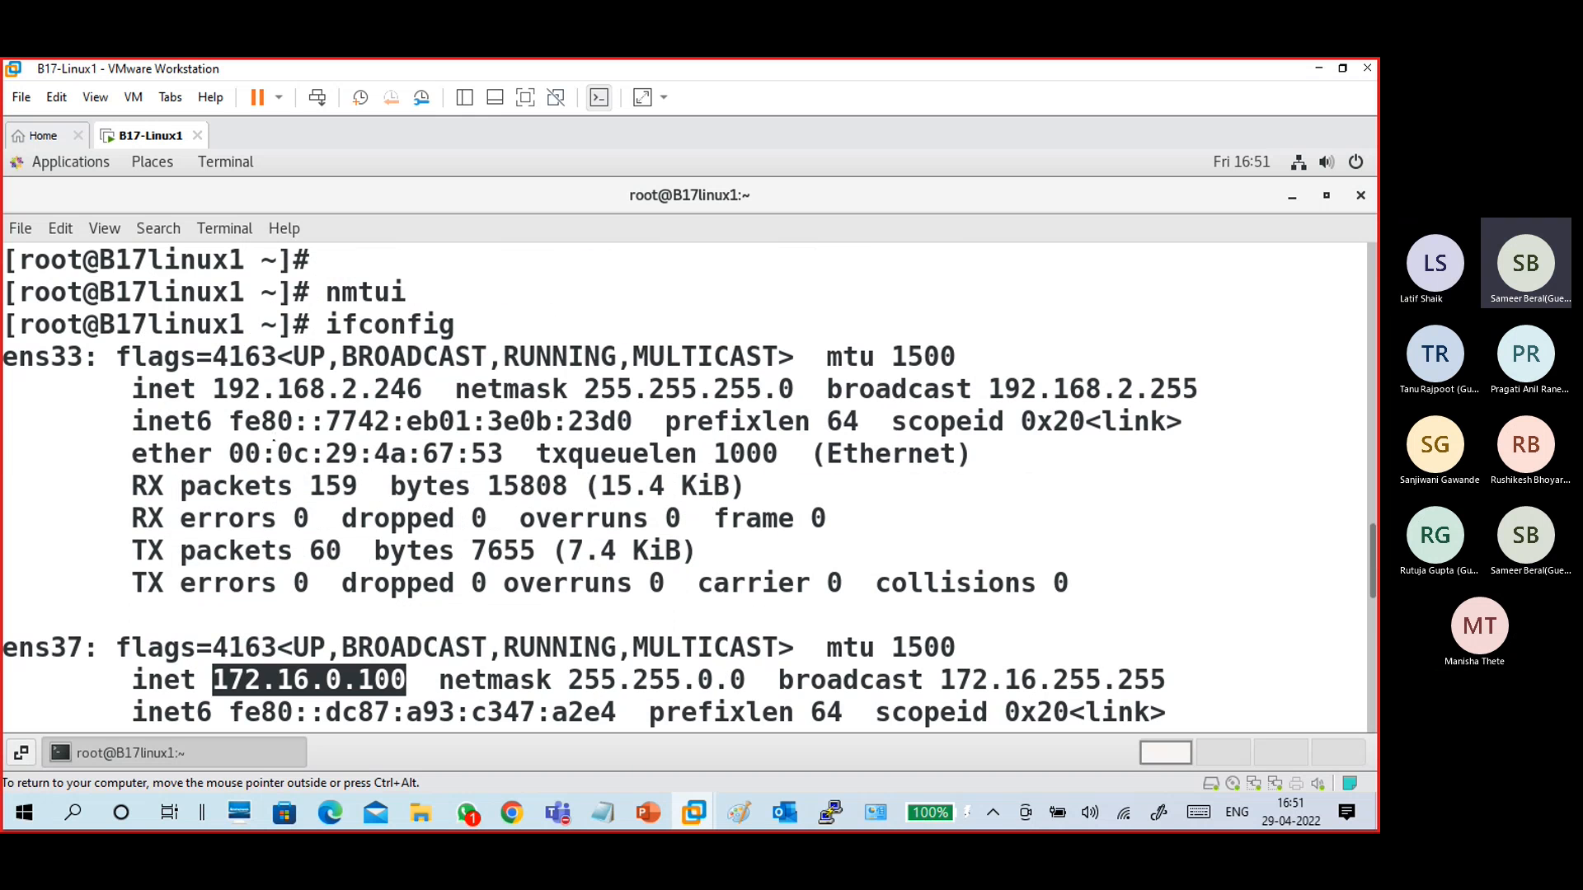
pyautogui.moveTo(216, 391); pyautogui.dragTo(417, 381)
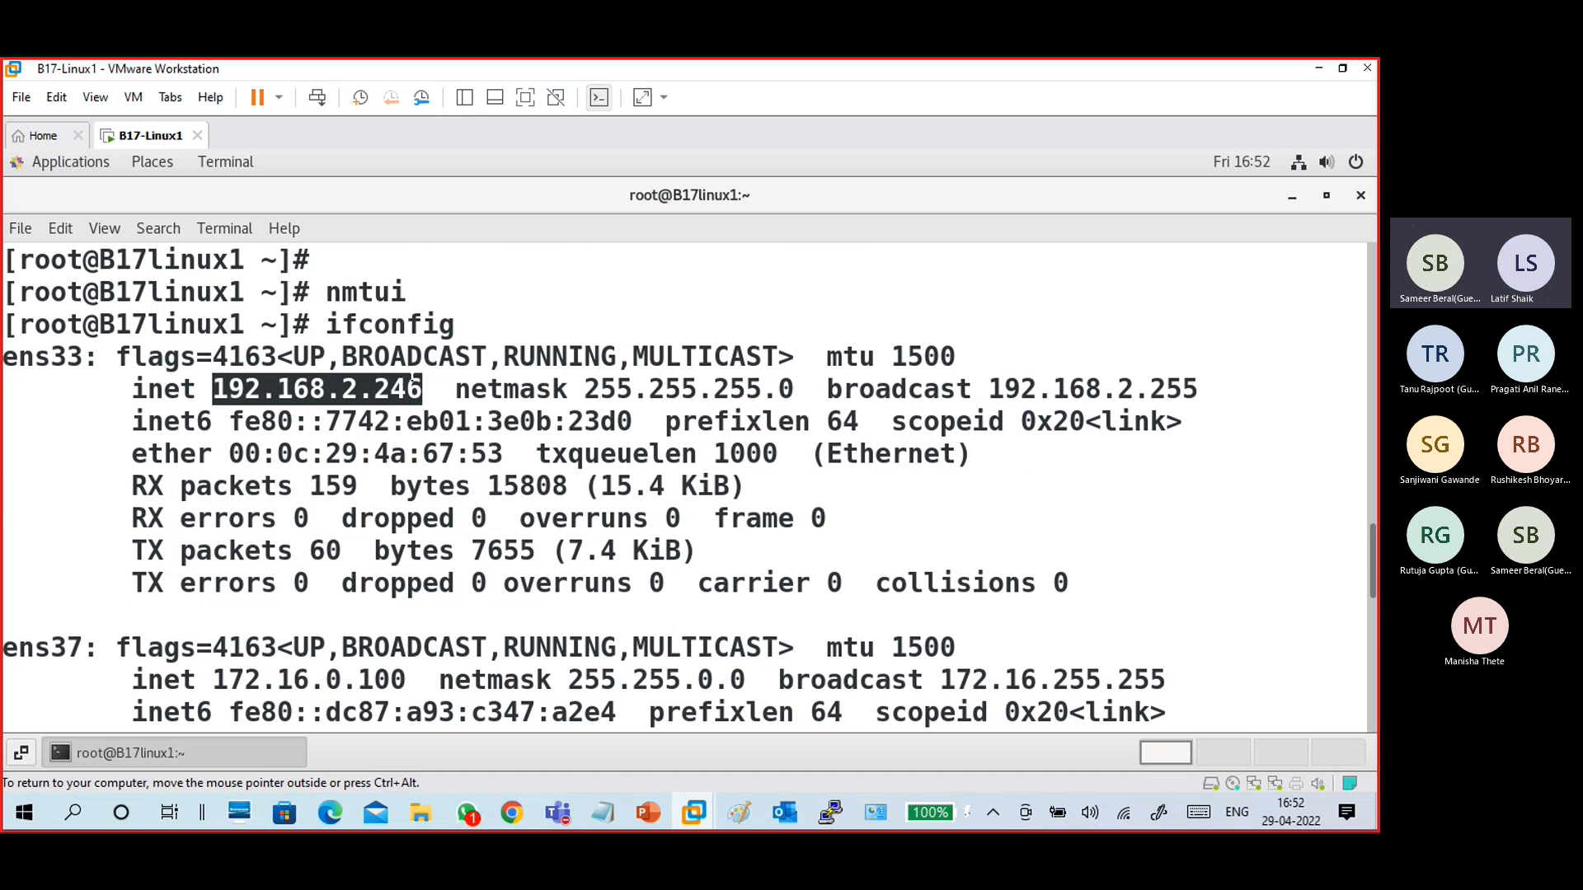
pyautogui.scroll(-1, 293, 535)
pyautogui.moveTo(82, 519); pyautogui.dragTo(399, 549)
pyautogui.click(209, 548)
pyautogui.click(401, 547)
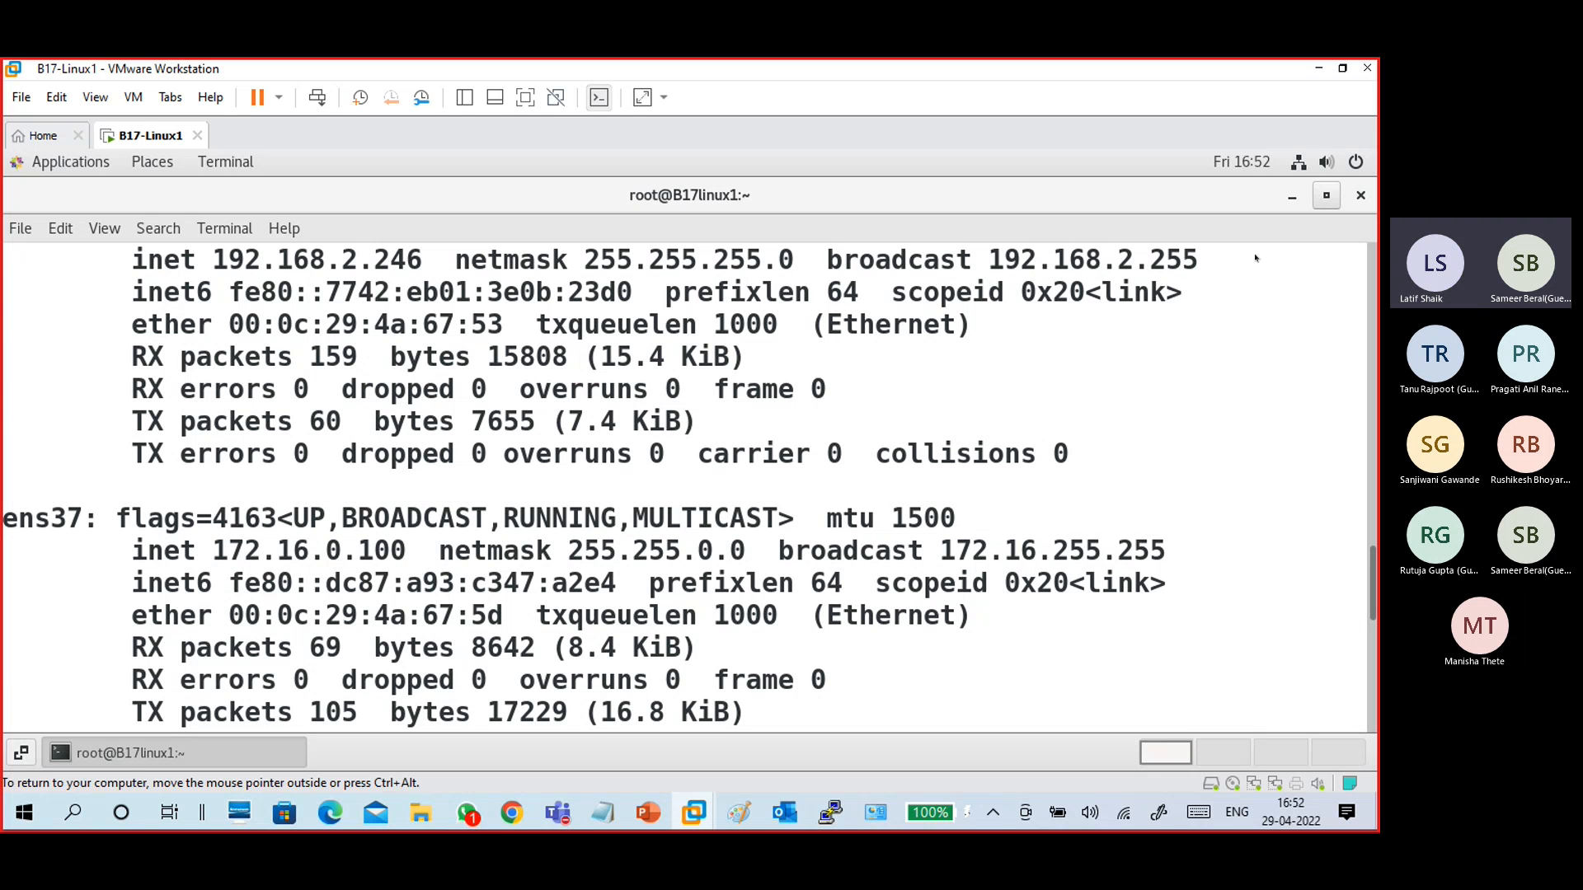
pyautogui.write('clear')
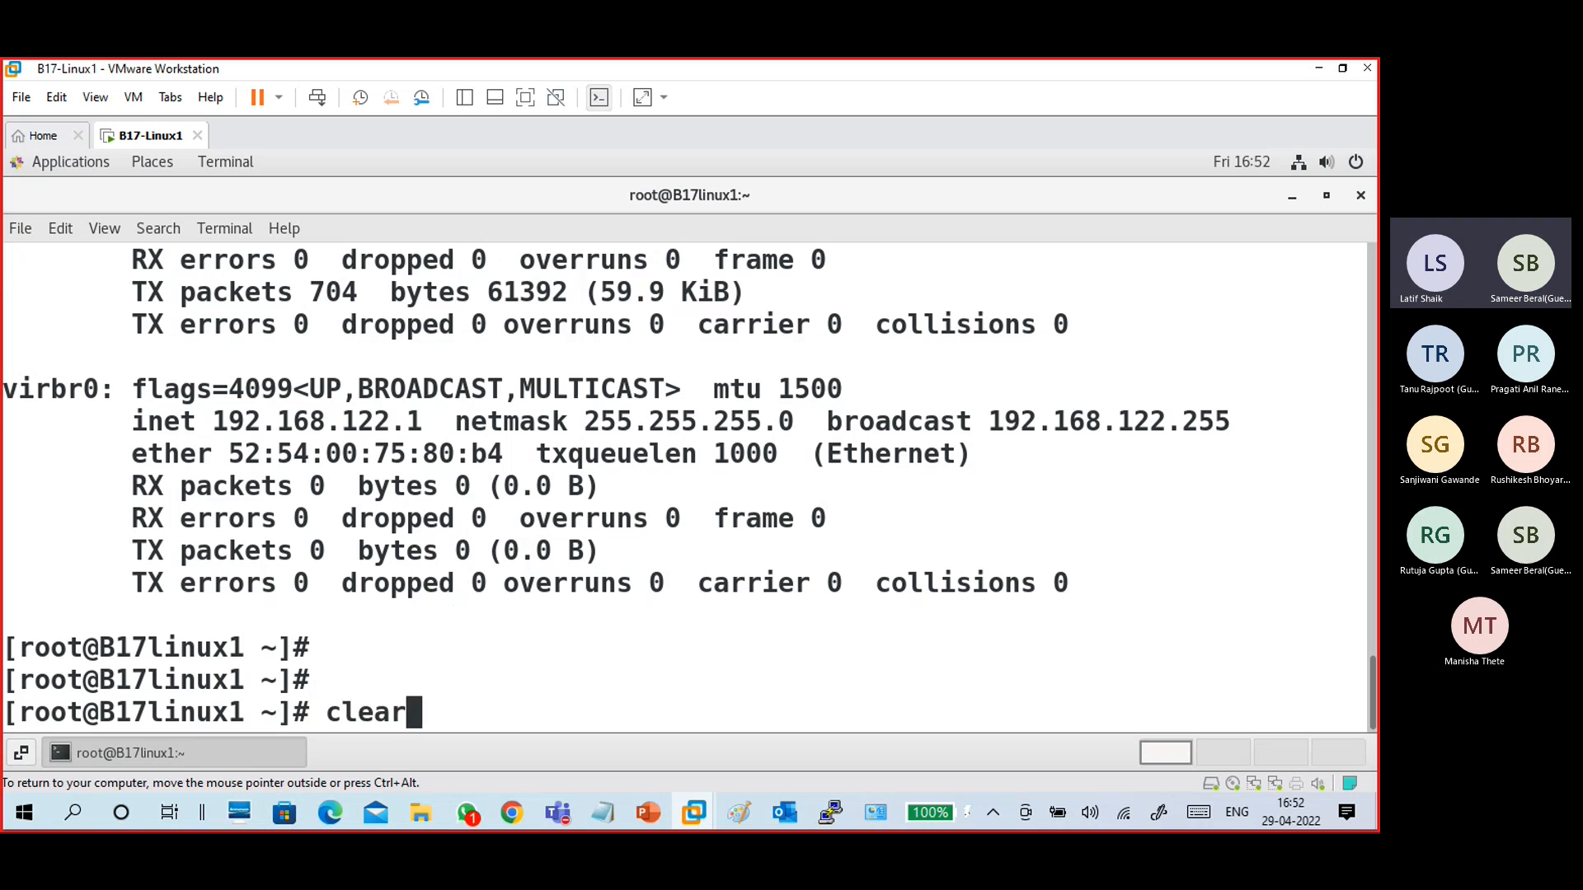
pyautogui.press('Return')
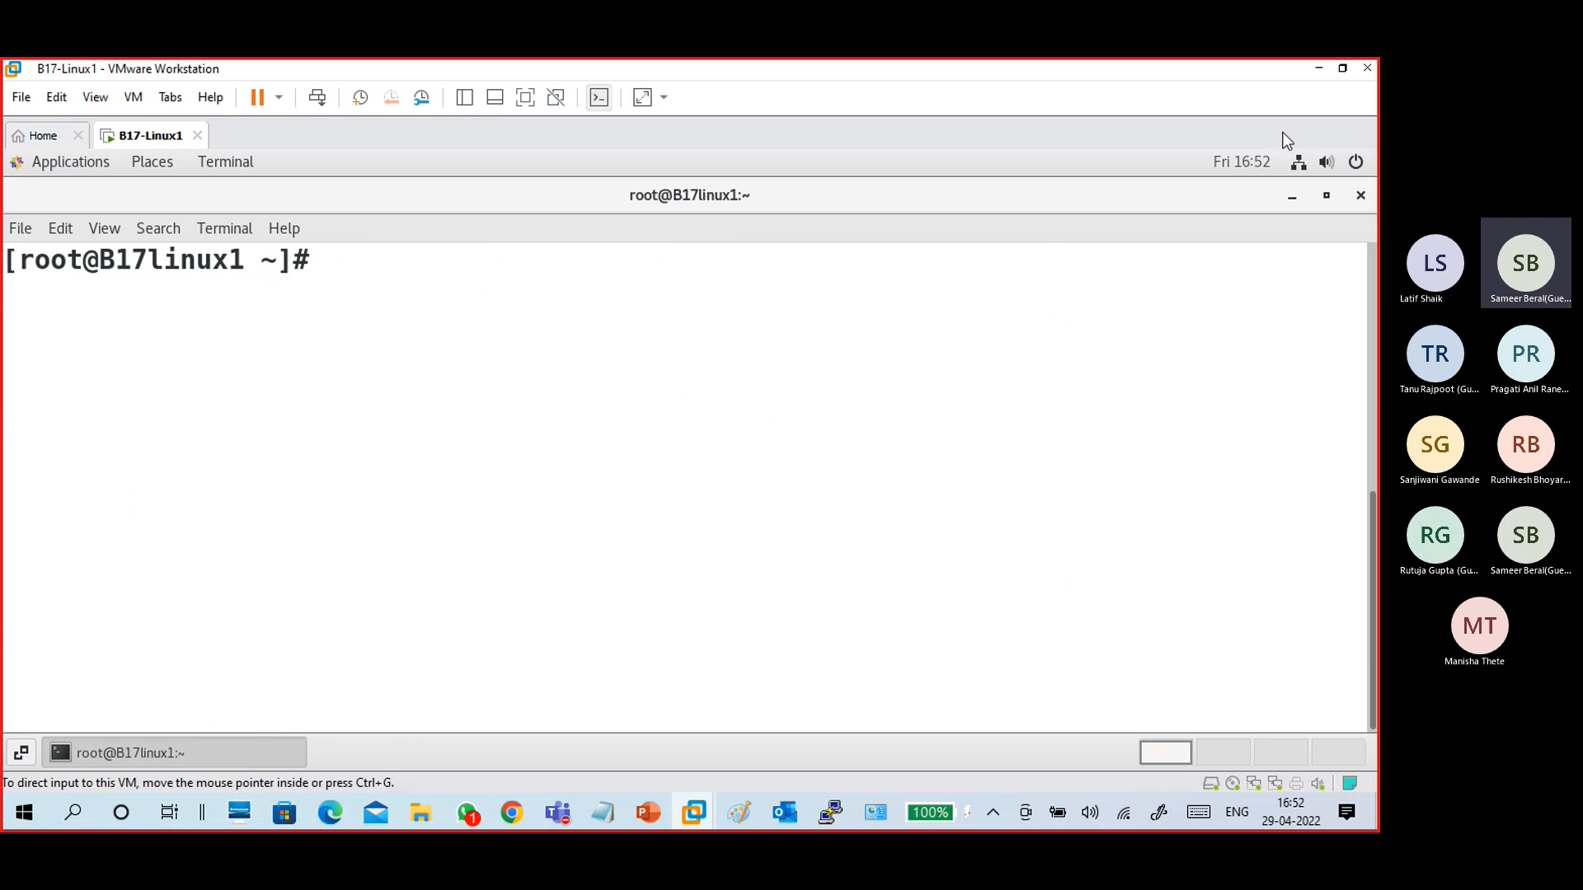
# - Ping the VM at 172.16.0.100 from a host Command Prompt, then close the Command Prompt
pyautogui.click(1309, 59)
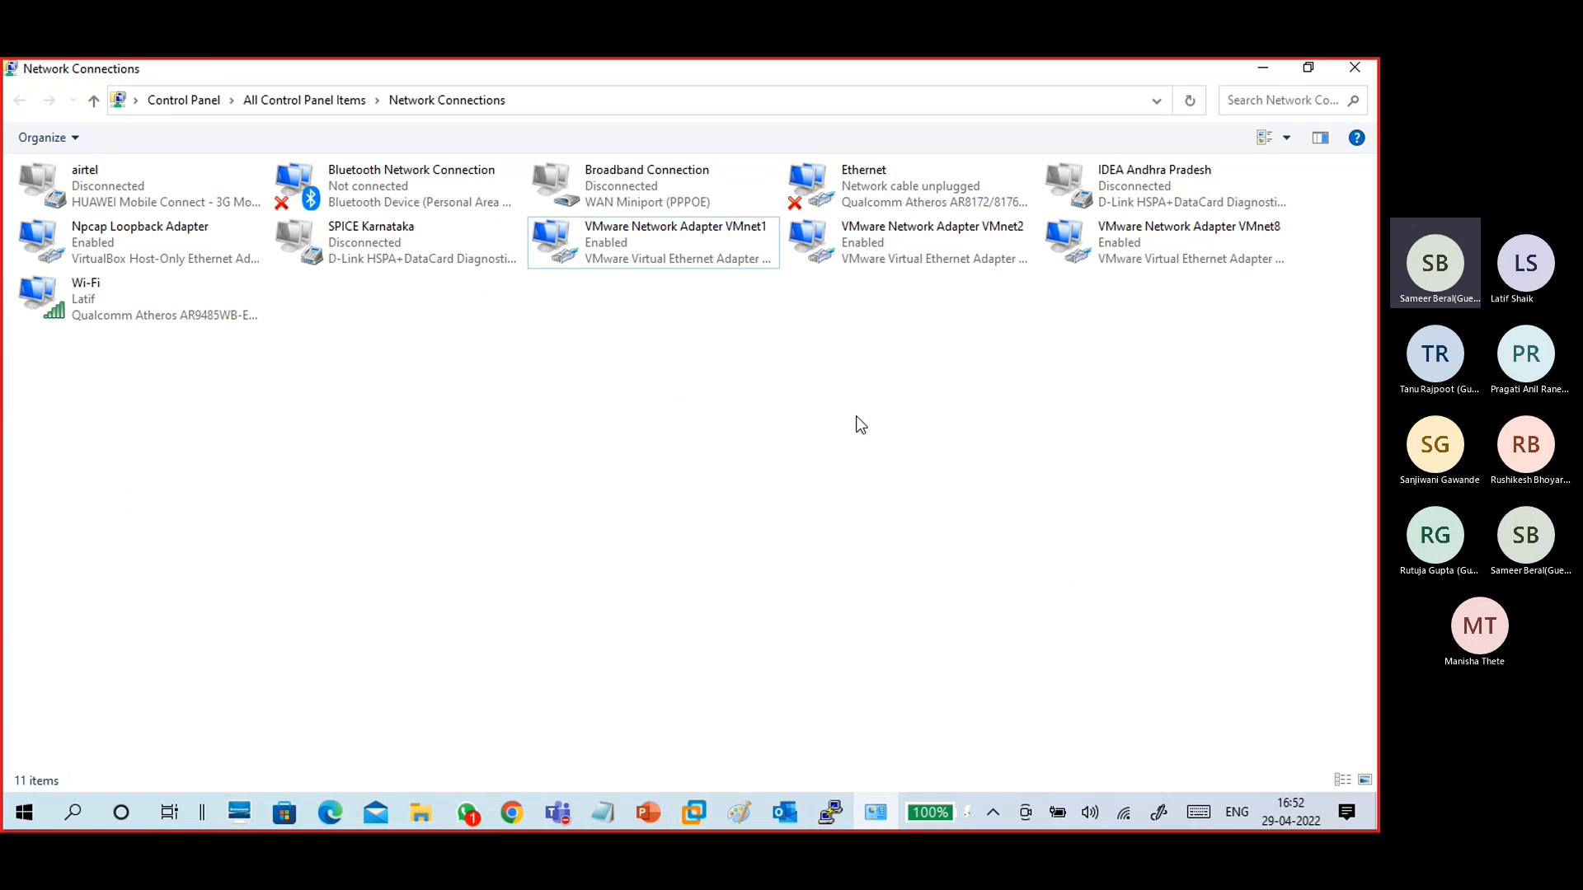
pyautogui.click(1369, 64)
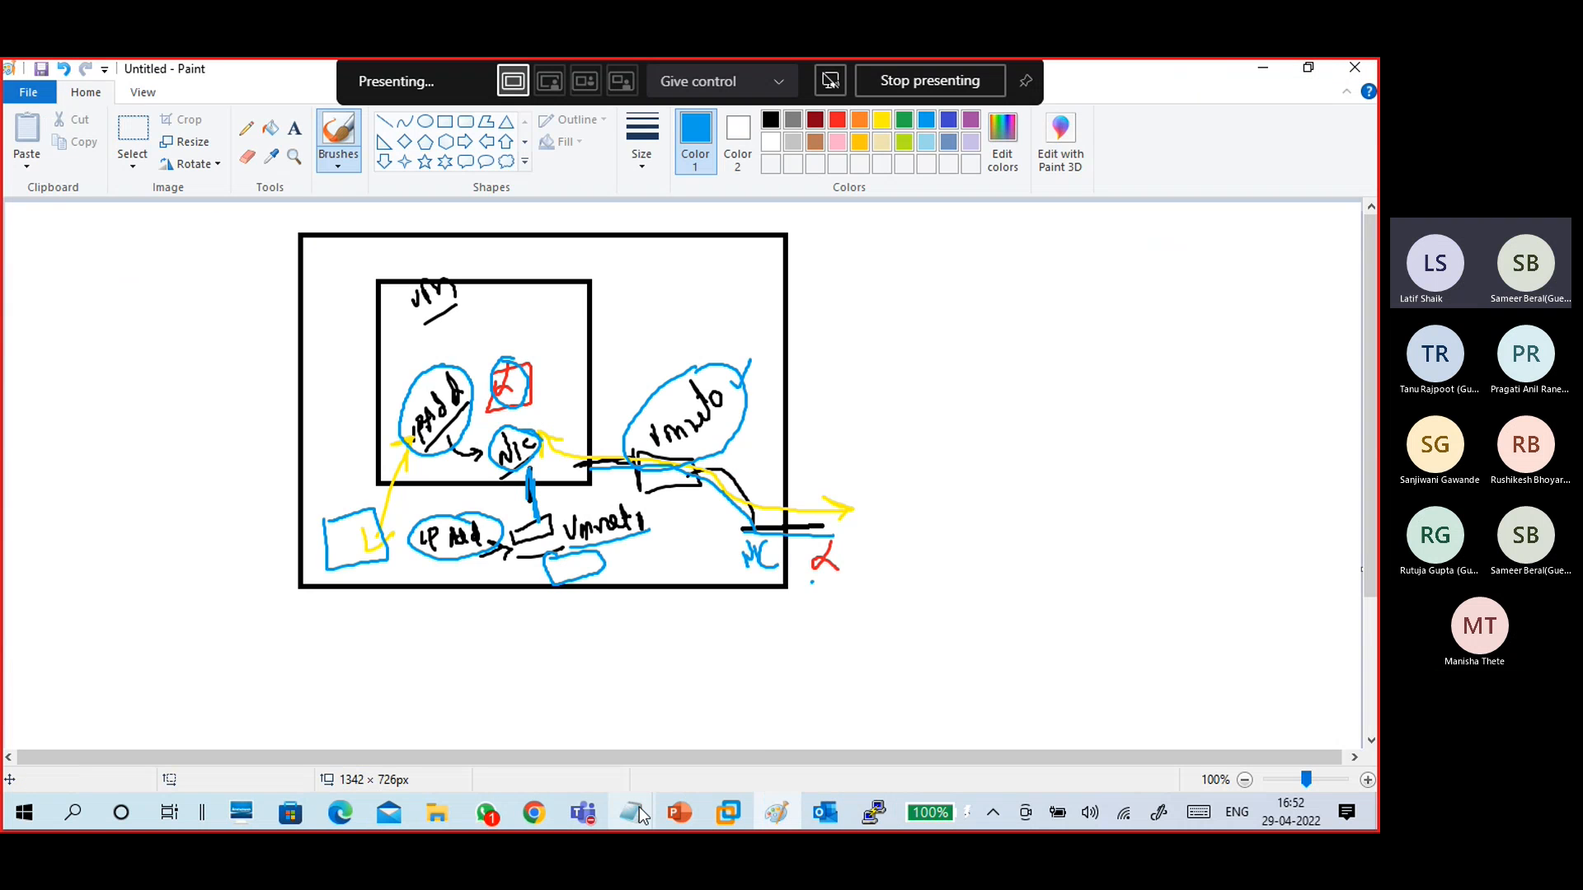
pyautogui.press('super+r')
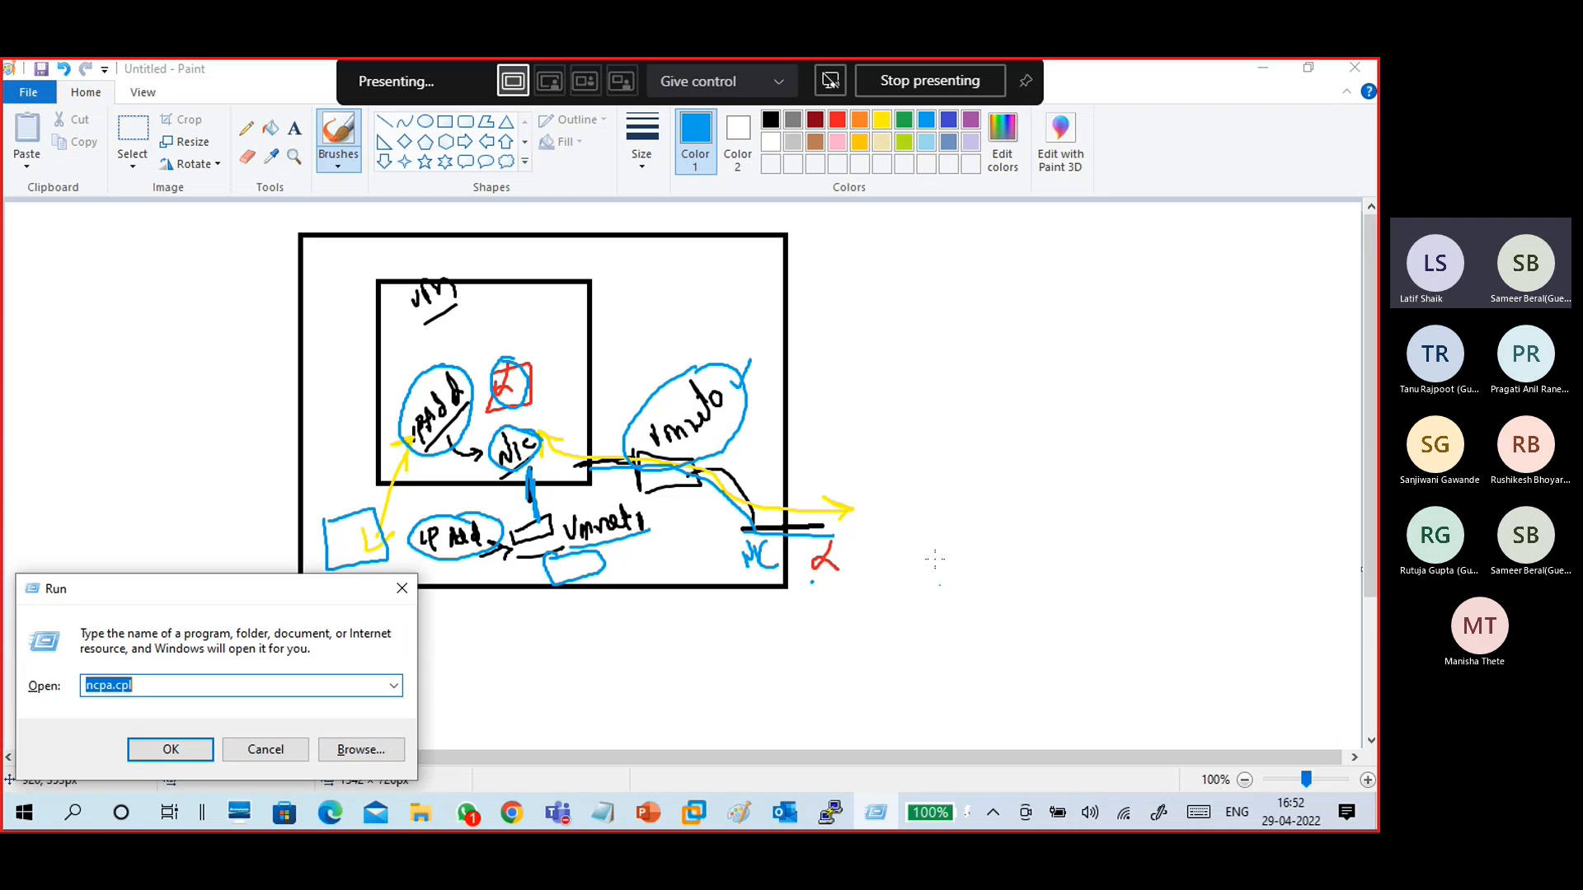
pyautogui.write('cmd')
pyautogui.press('Return')
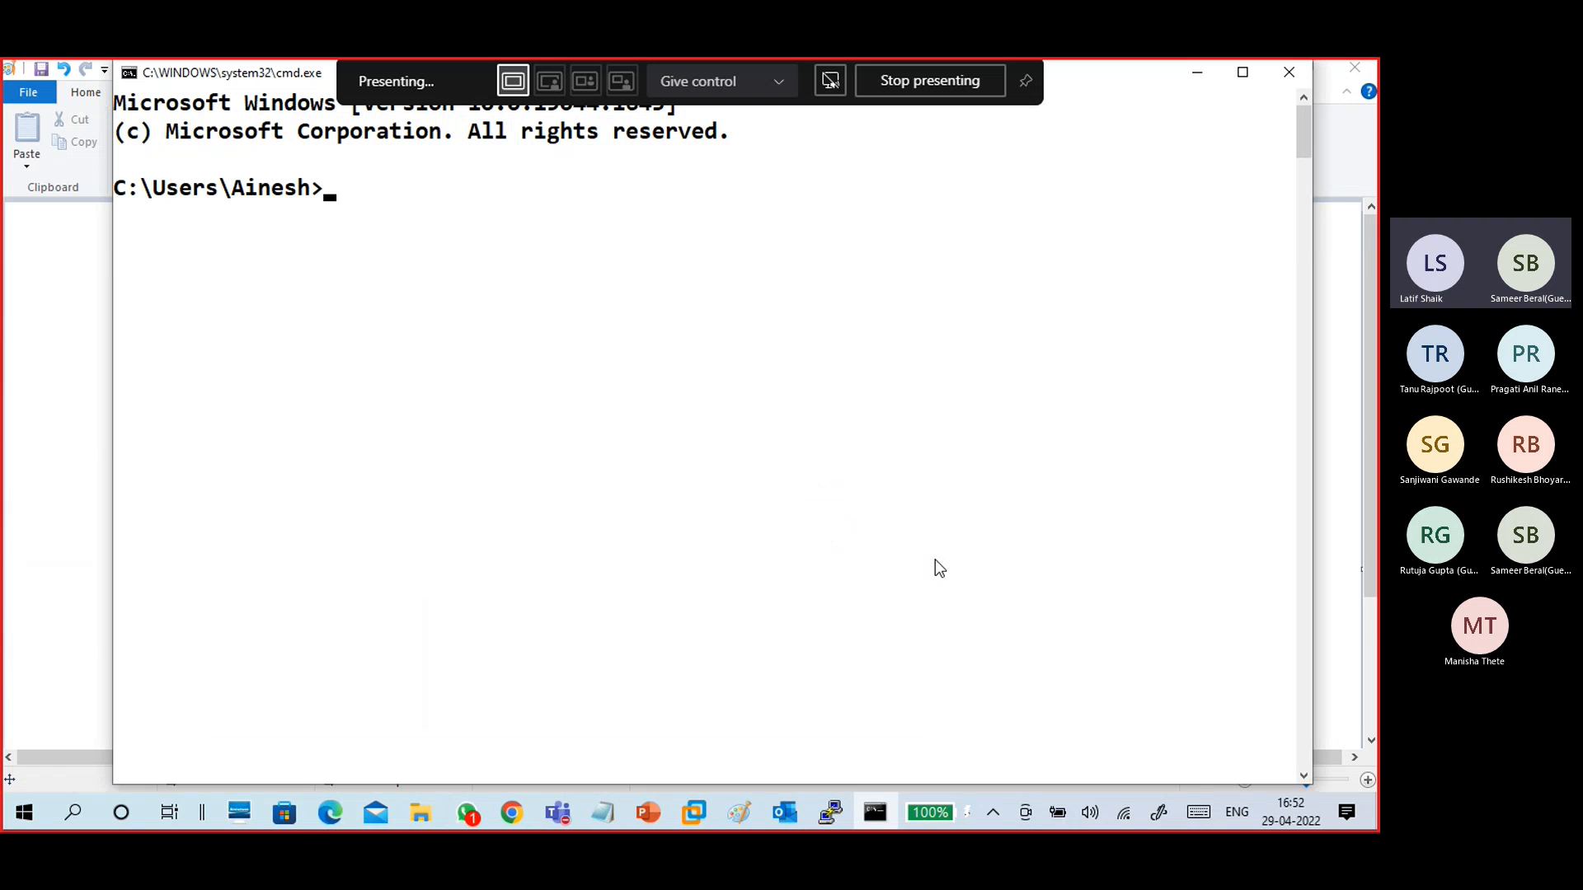
pyautogui.write('ping 172.16')
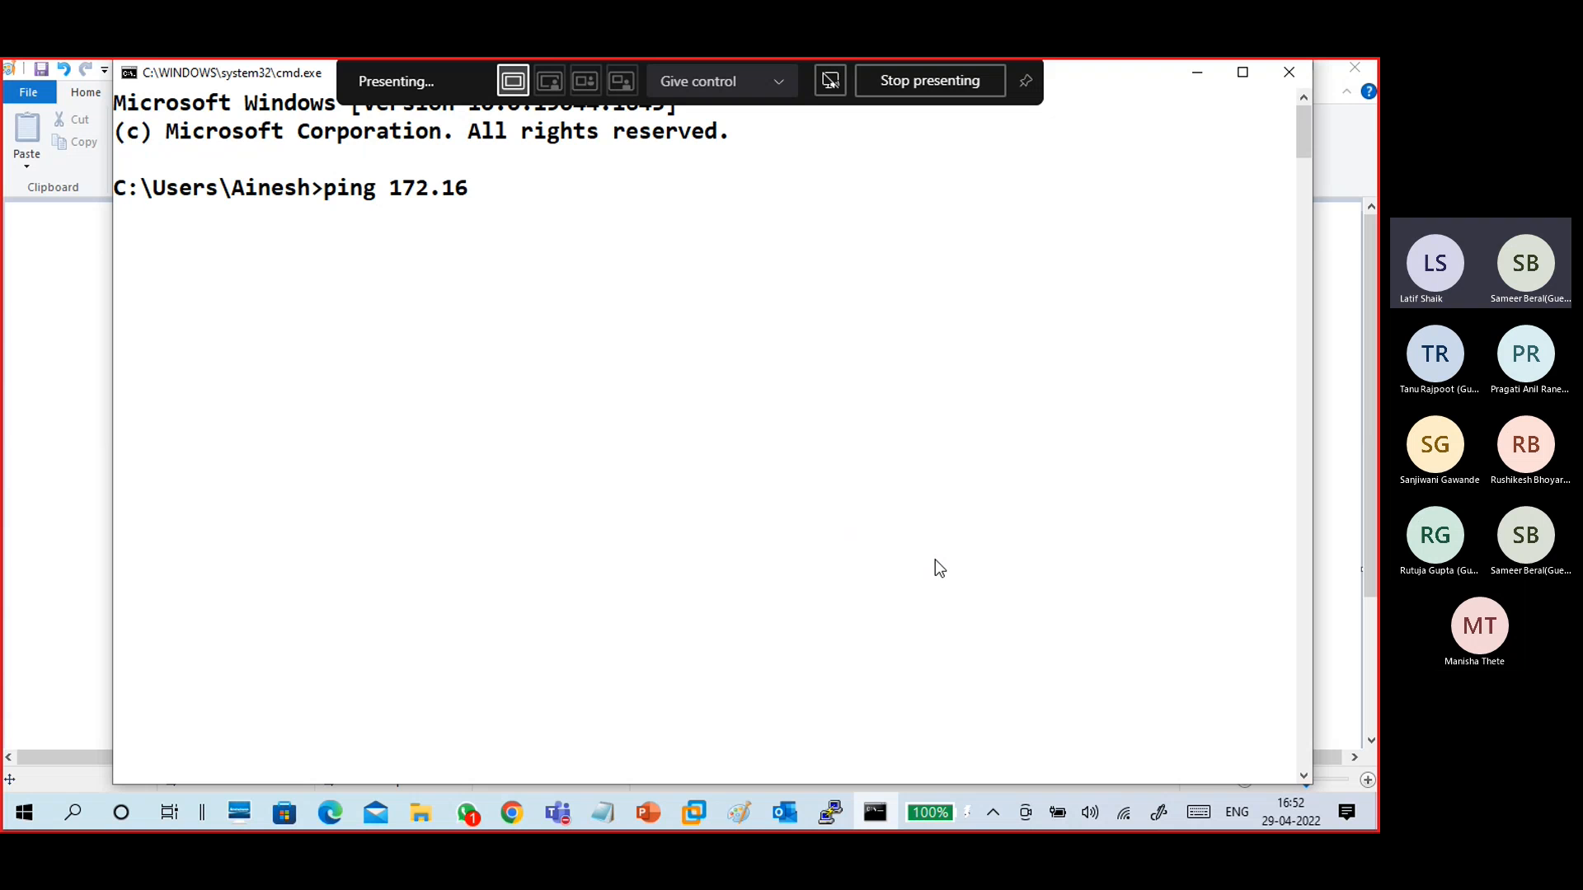
pyautogui.write('.0.0')
pyautogui.press('BackSpace')
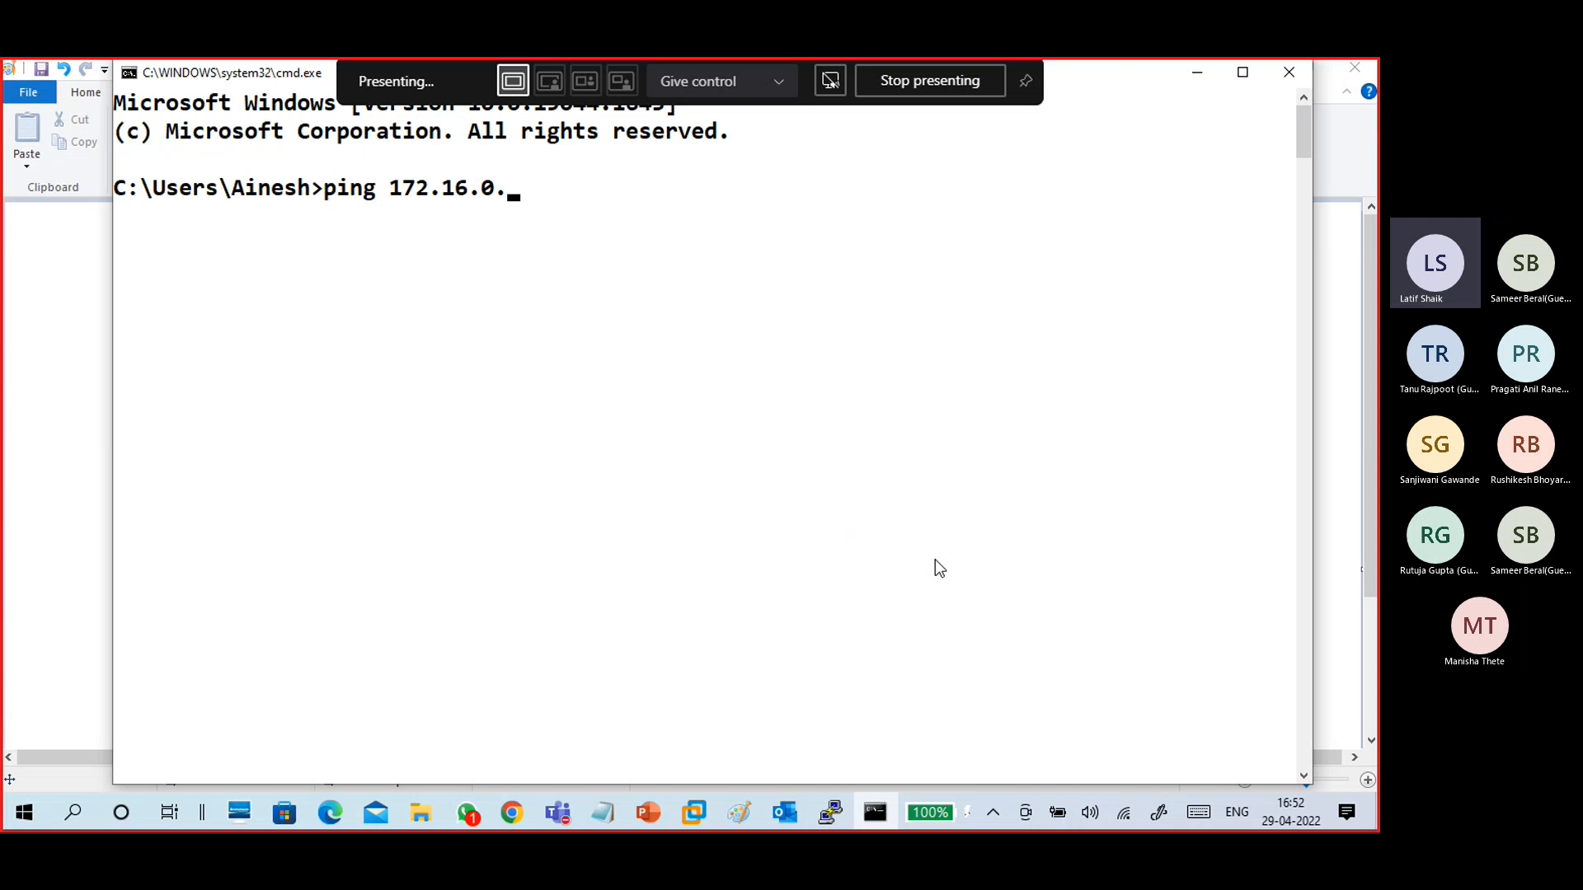
pyautogui.write('100')
pyautogui.press('Return')
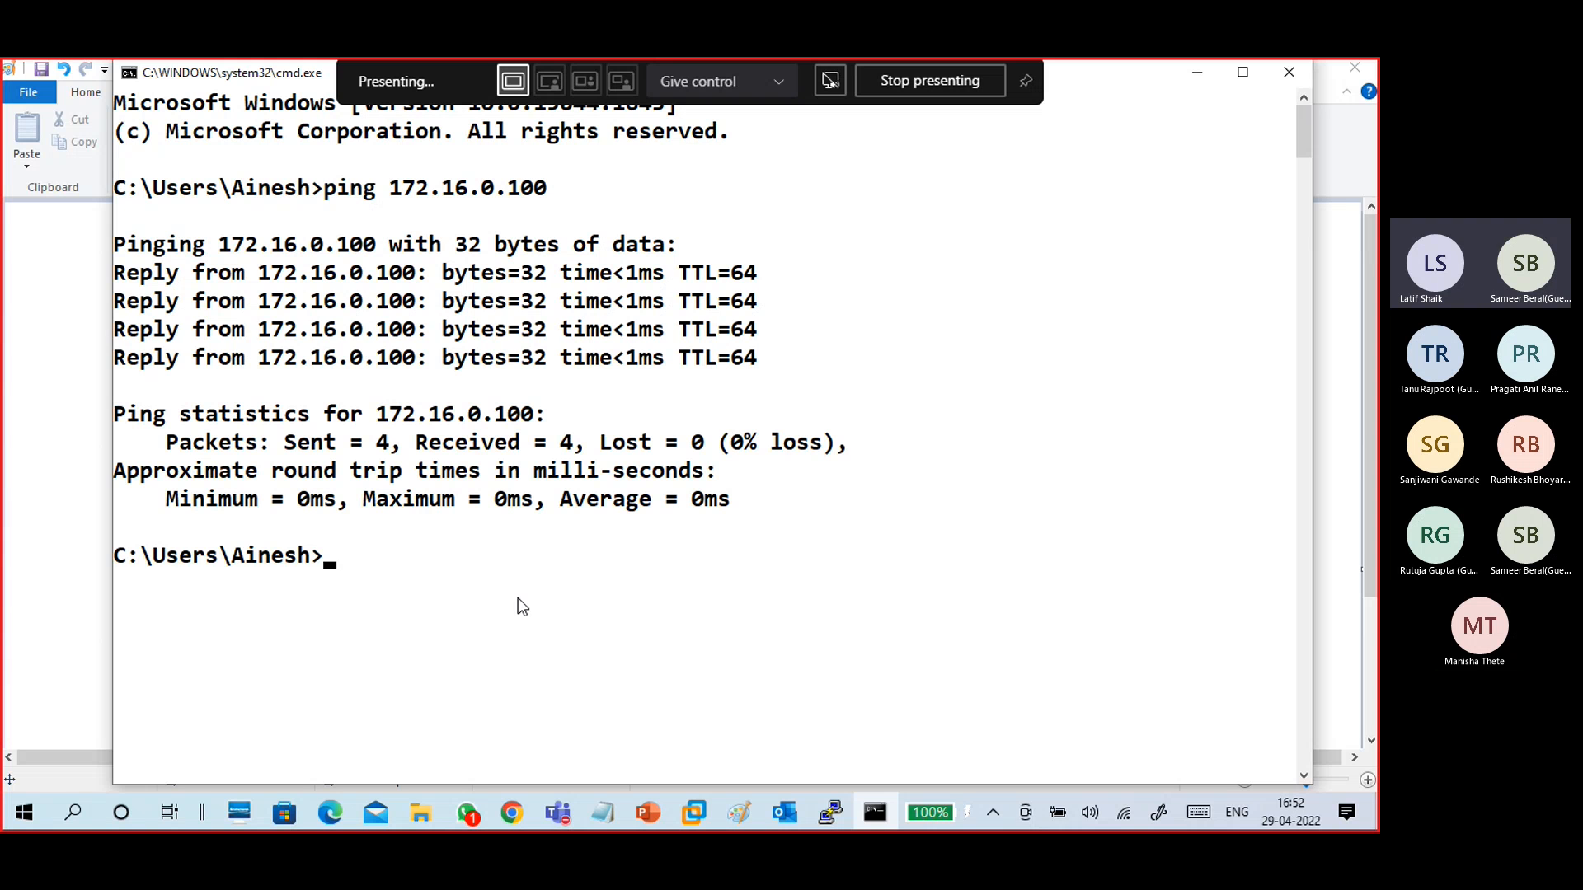
pyautogui.click(1278, 72)
pyautogui.moveTo(728, 813)
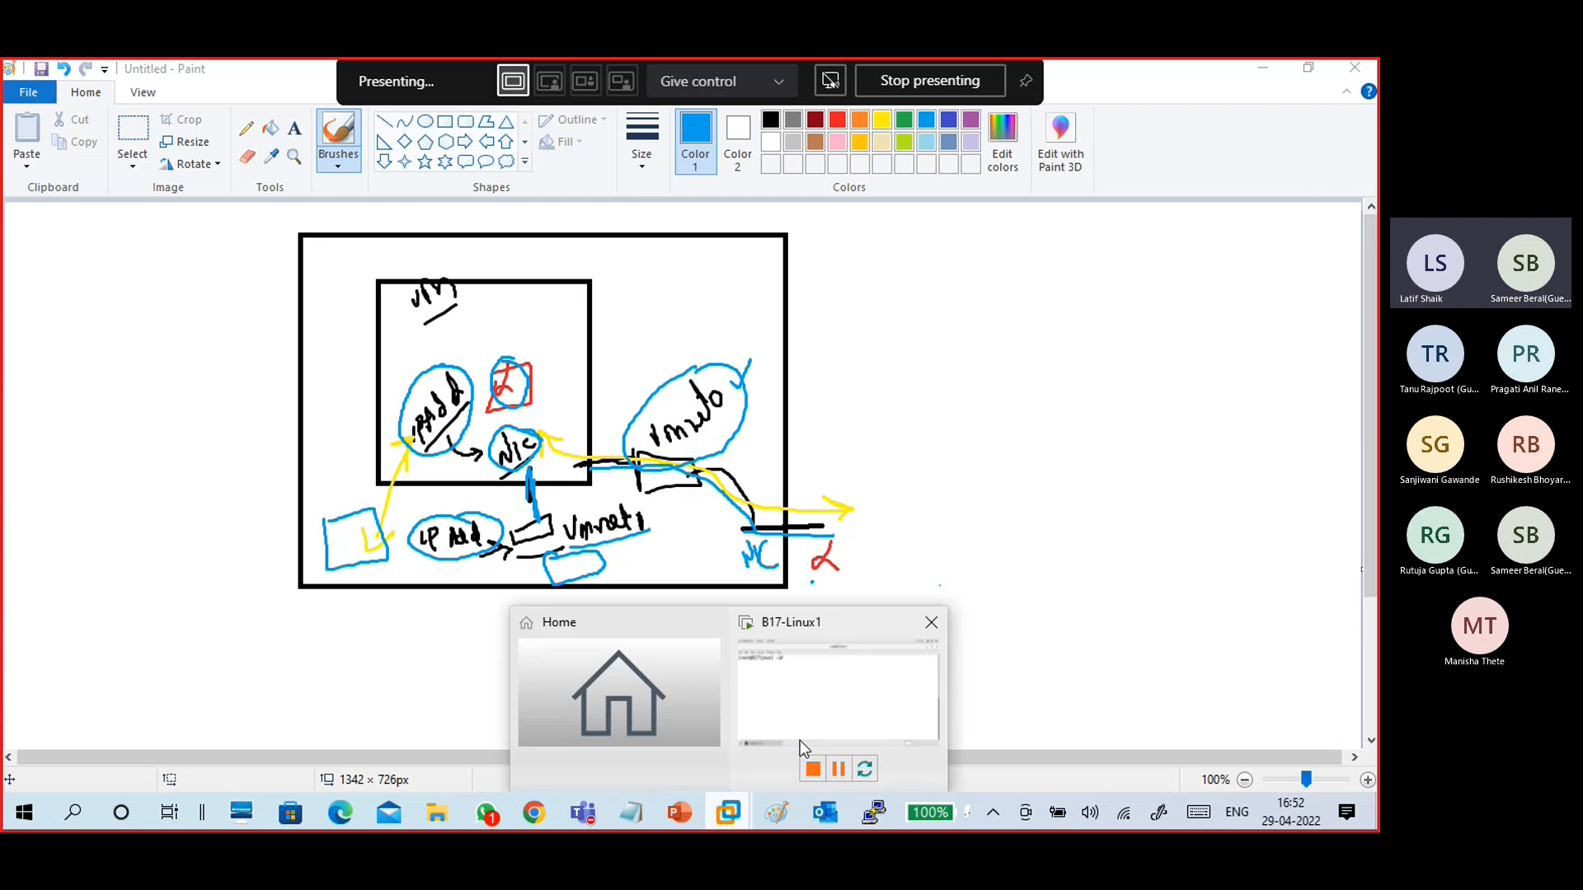
# - In the VM terminal, ping the host at 172.16.0.101 with a count of 2 packets
pyautogui.click(799, 740)
pyautogui.write('ping c')
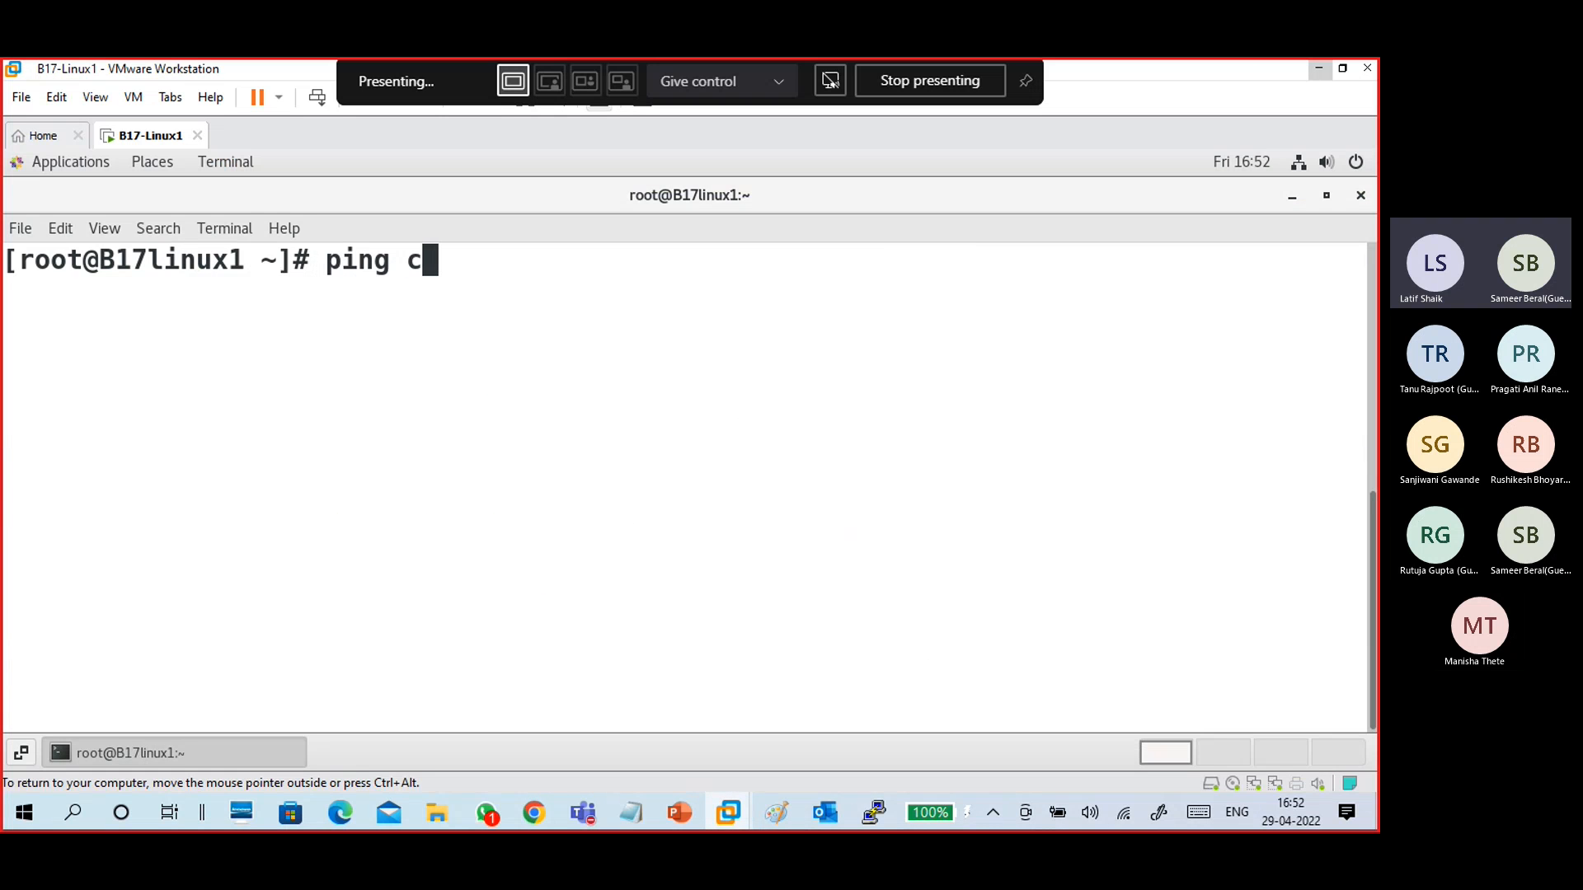
pyautogui.press('BackSpace')
pyautogui.write('-c')
pyautogui.write('2 192')
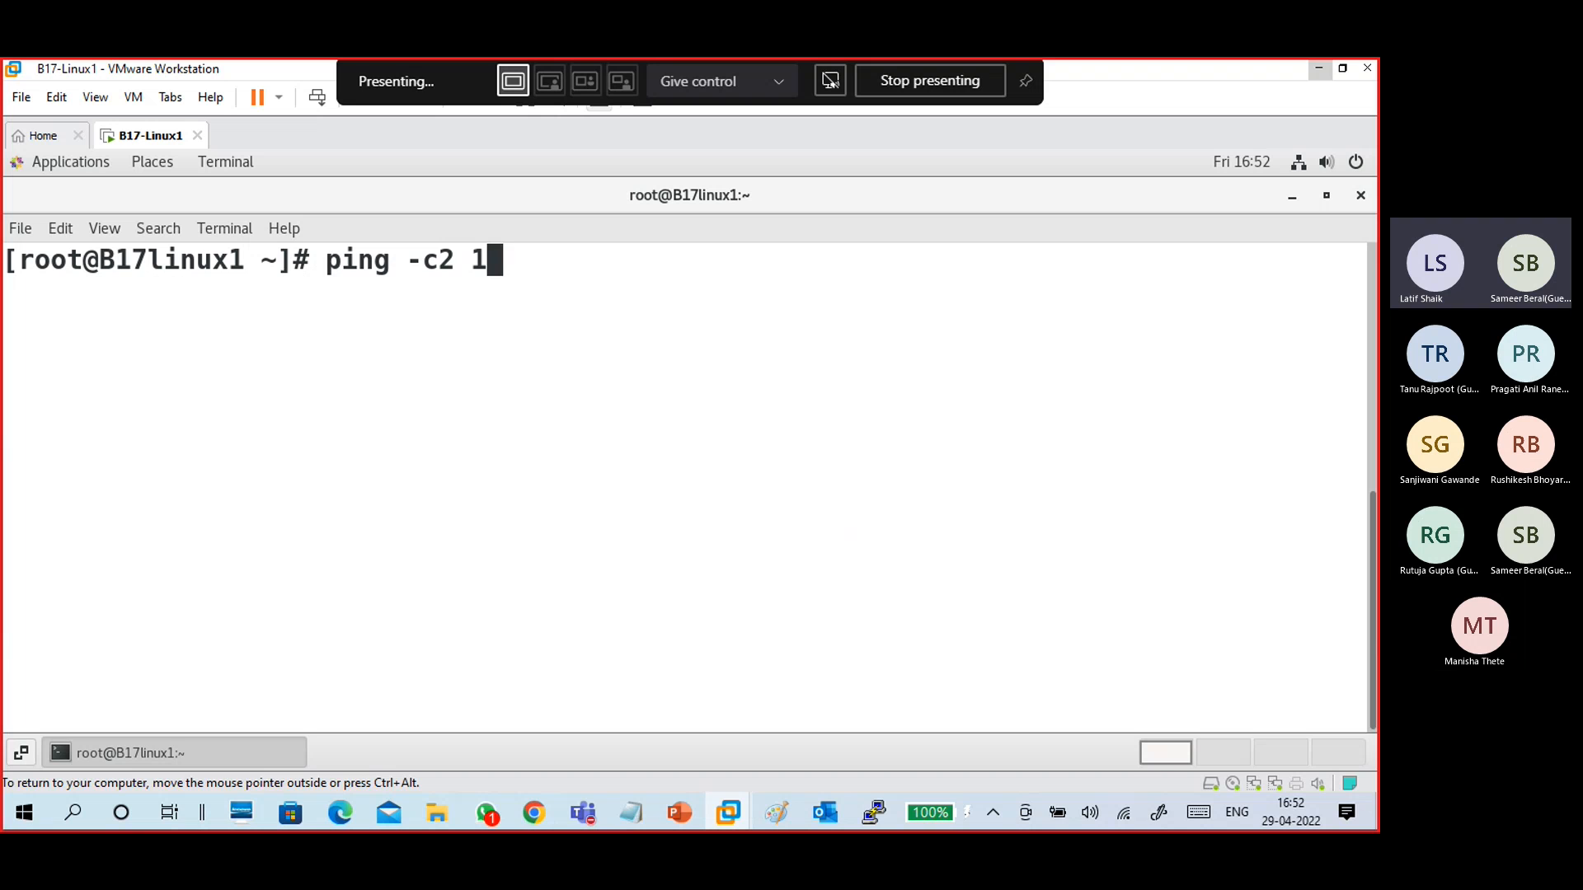
pyautogui.press('BackSpace')
pyautogui.press('BackSpace')
pyautogui.press('BackSpace')
pyautogui.write('172.16.')
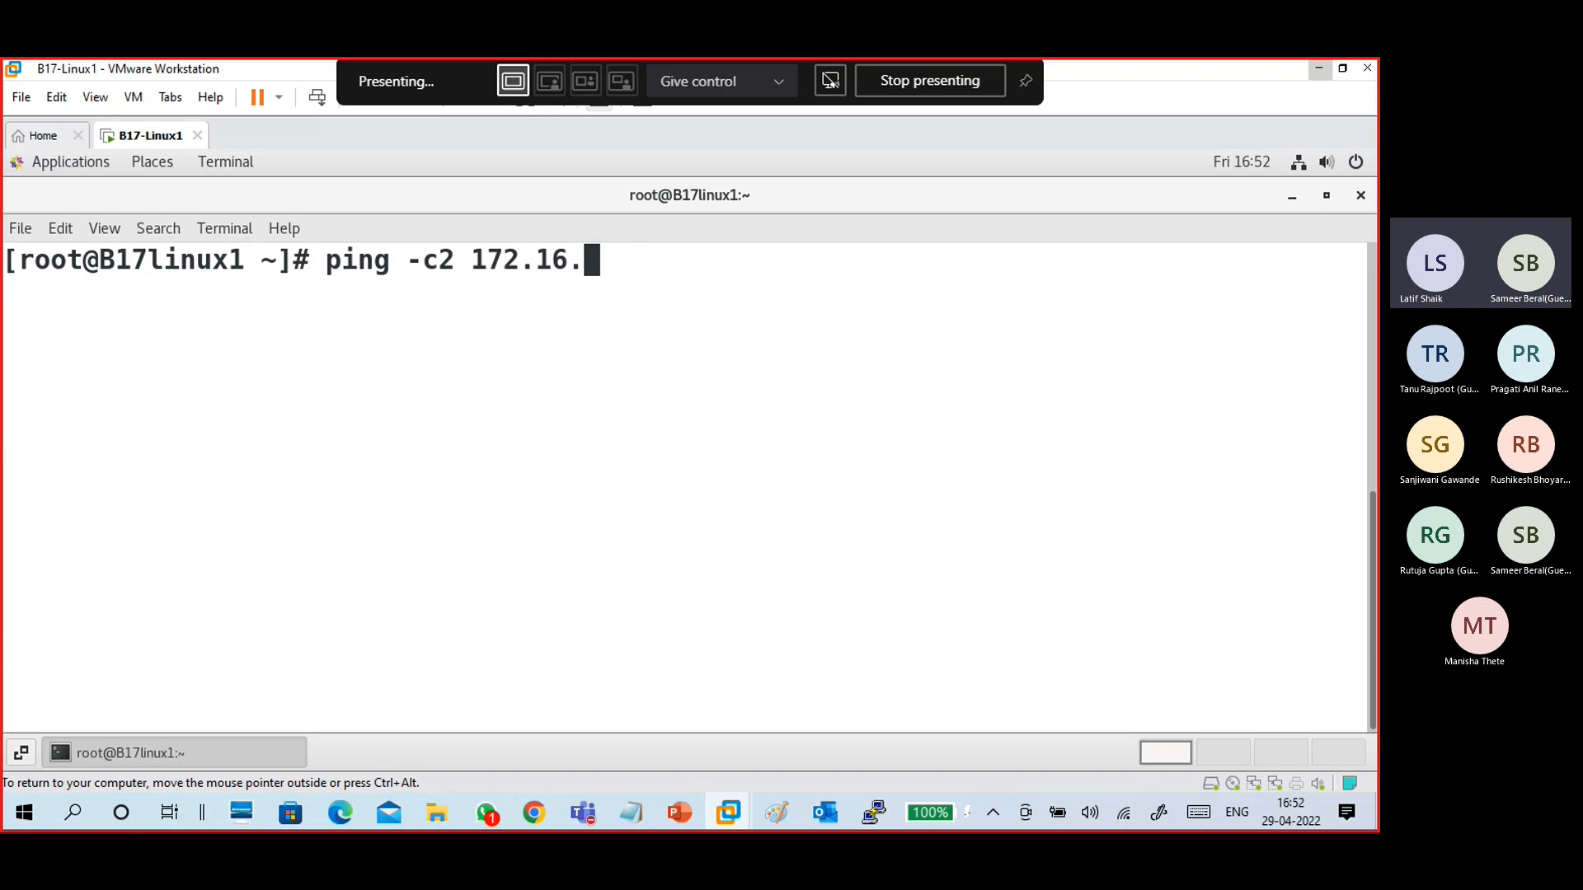
pyautogui.write('0.101')
pyautogui.press('Return')
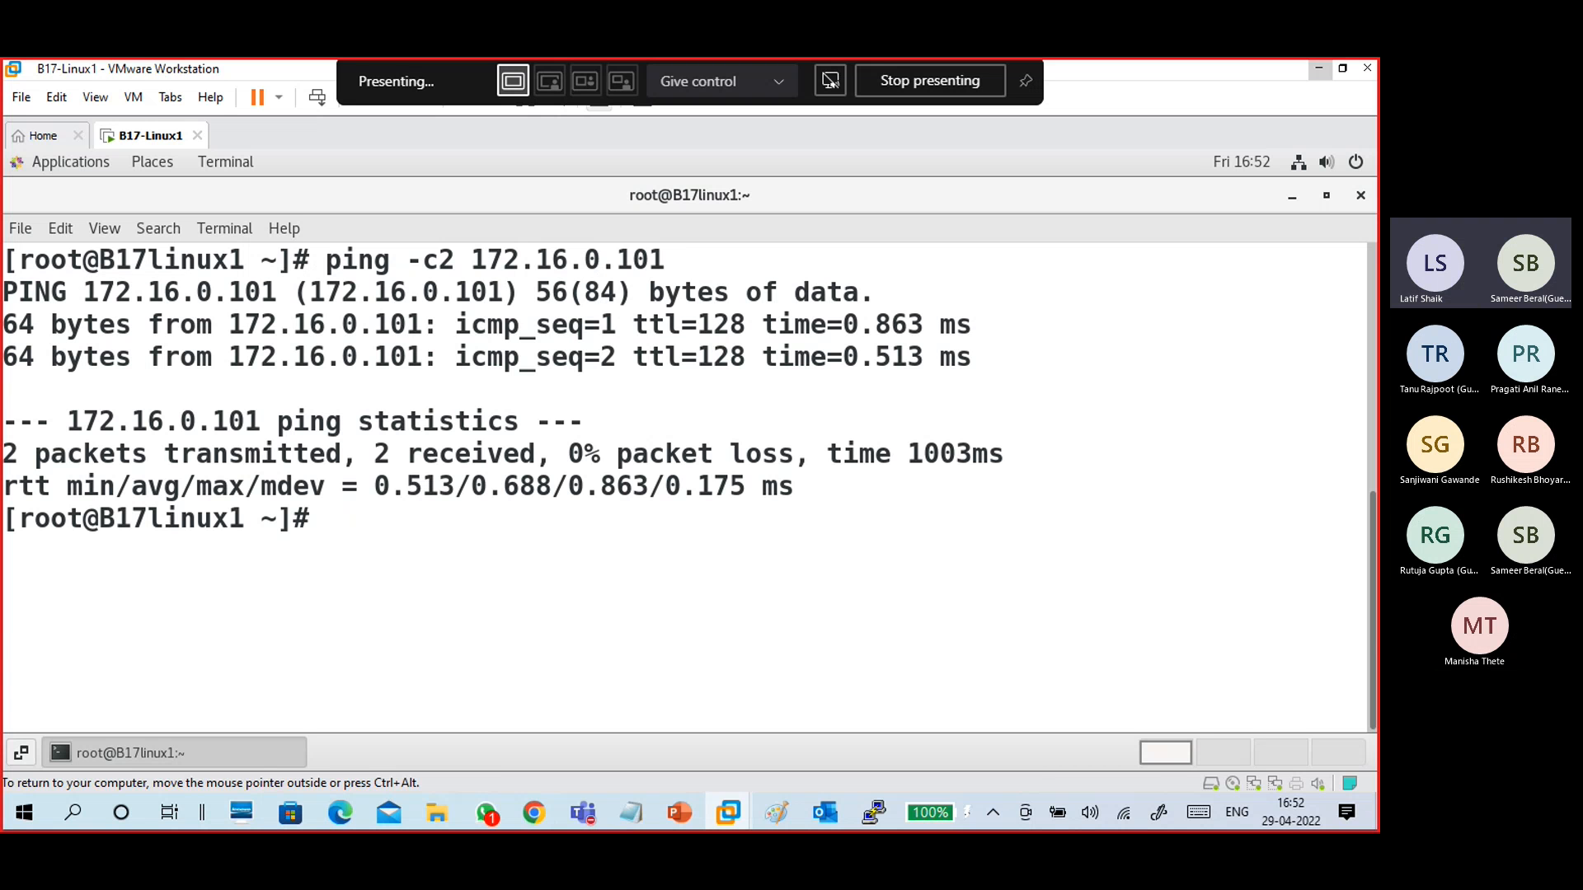
# - Open a PuTTY SSH session to 172.16.0.100 and accept the server's host key
pyautogui.click(1315, 71)
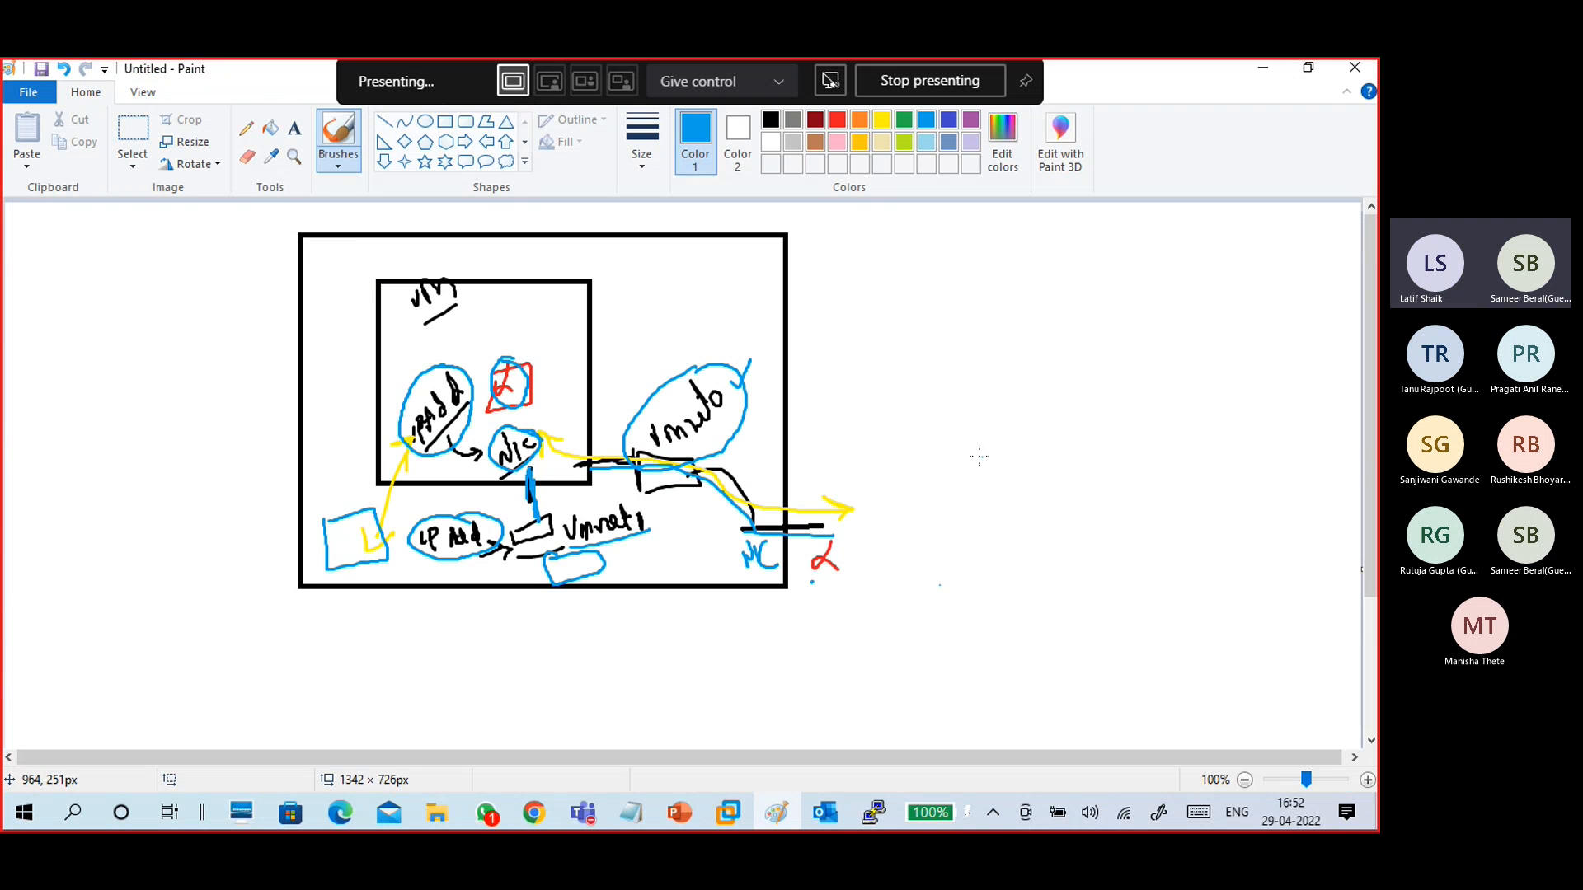
pyautogui.click(1263, 67)
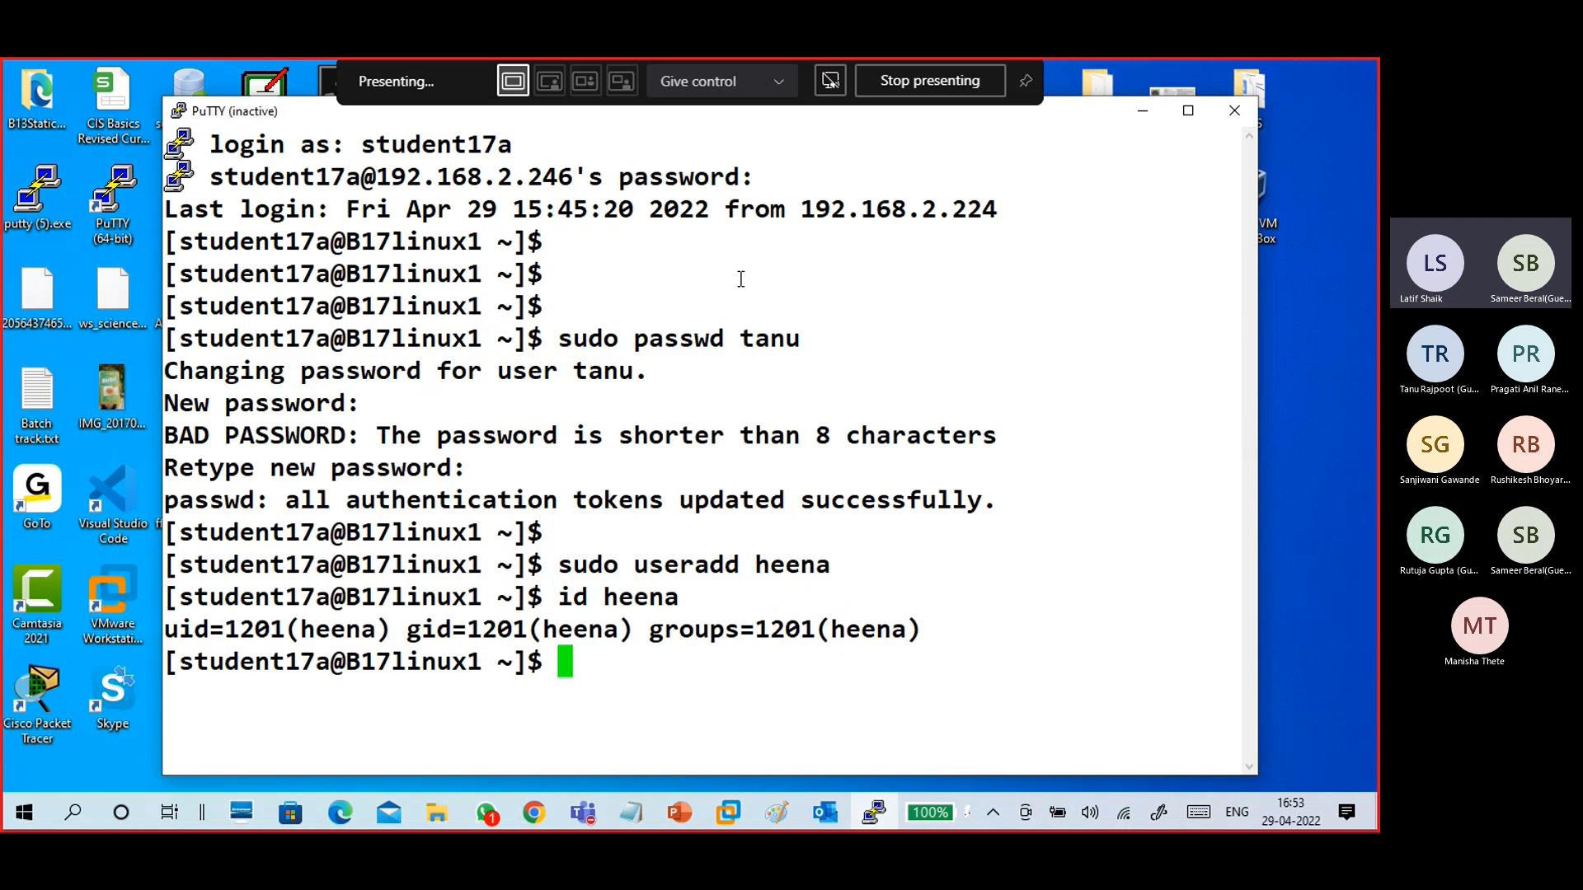
pyautogui.click(1146, 112)
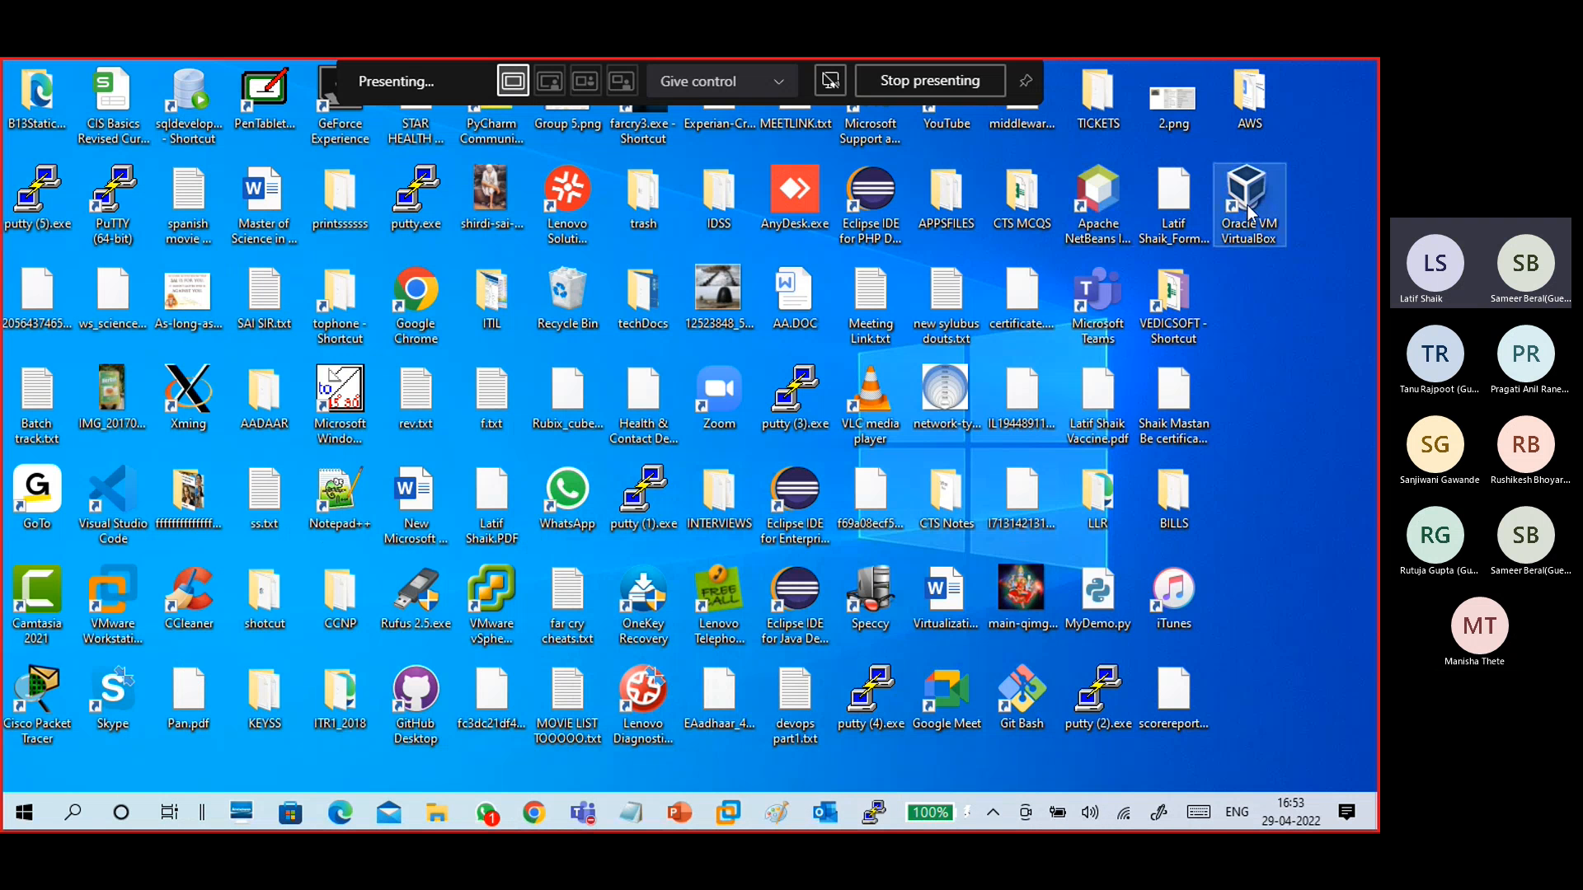
pyautogui.doubleClick(1102, 699)
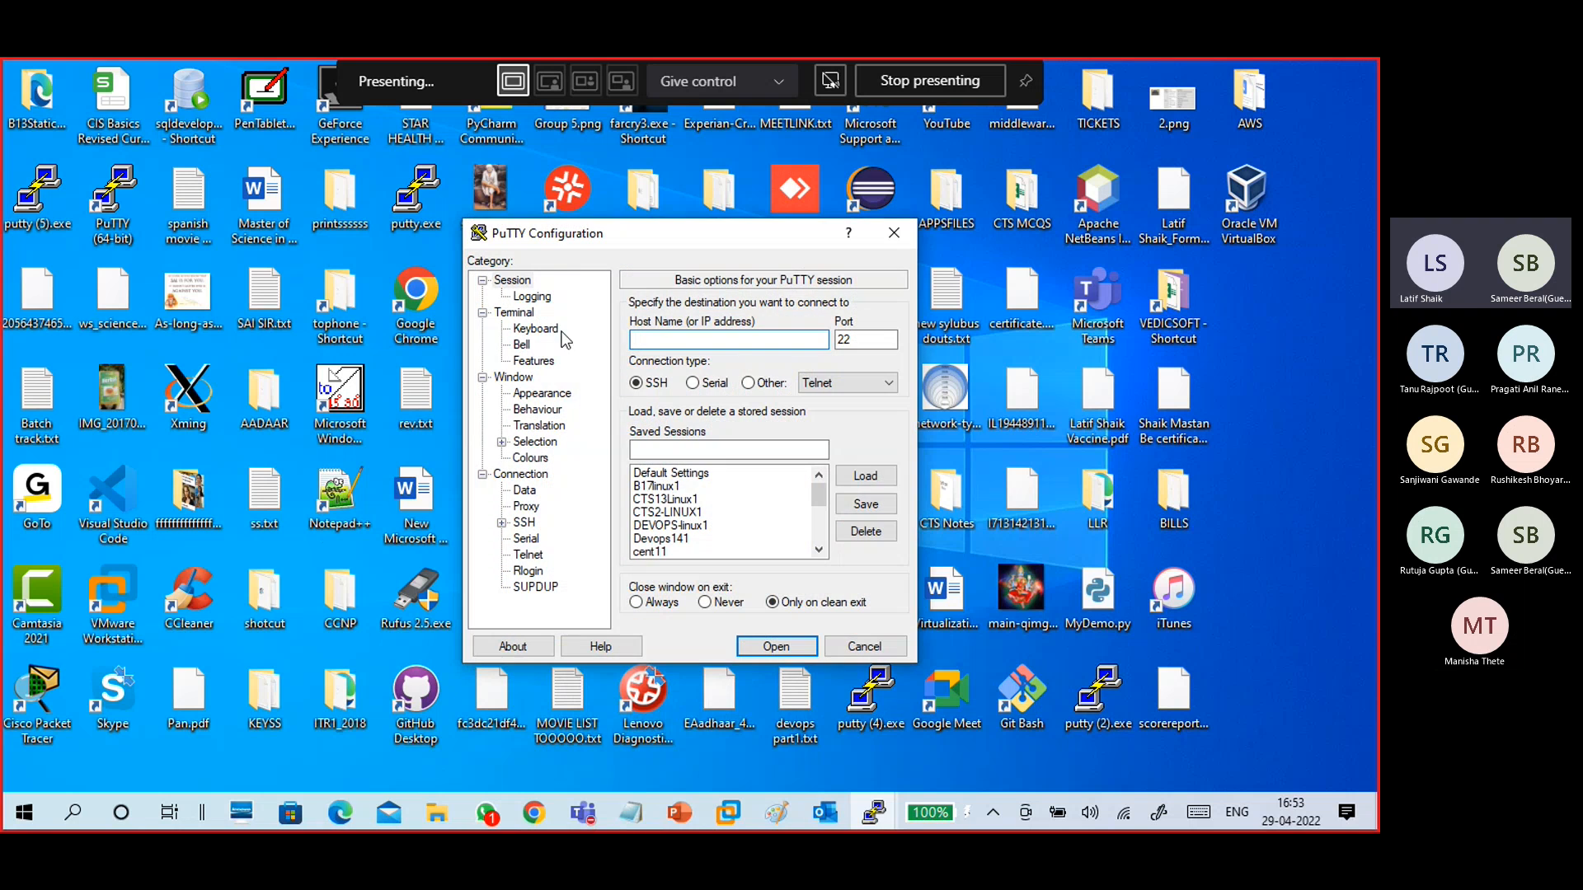
pyautogui.write('172.16.0.100')
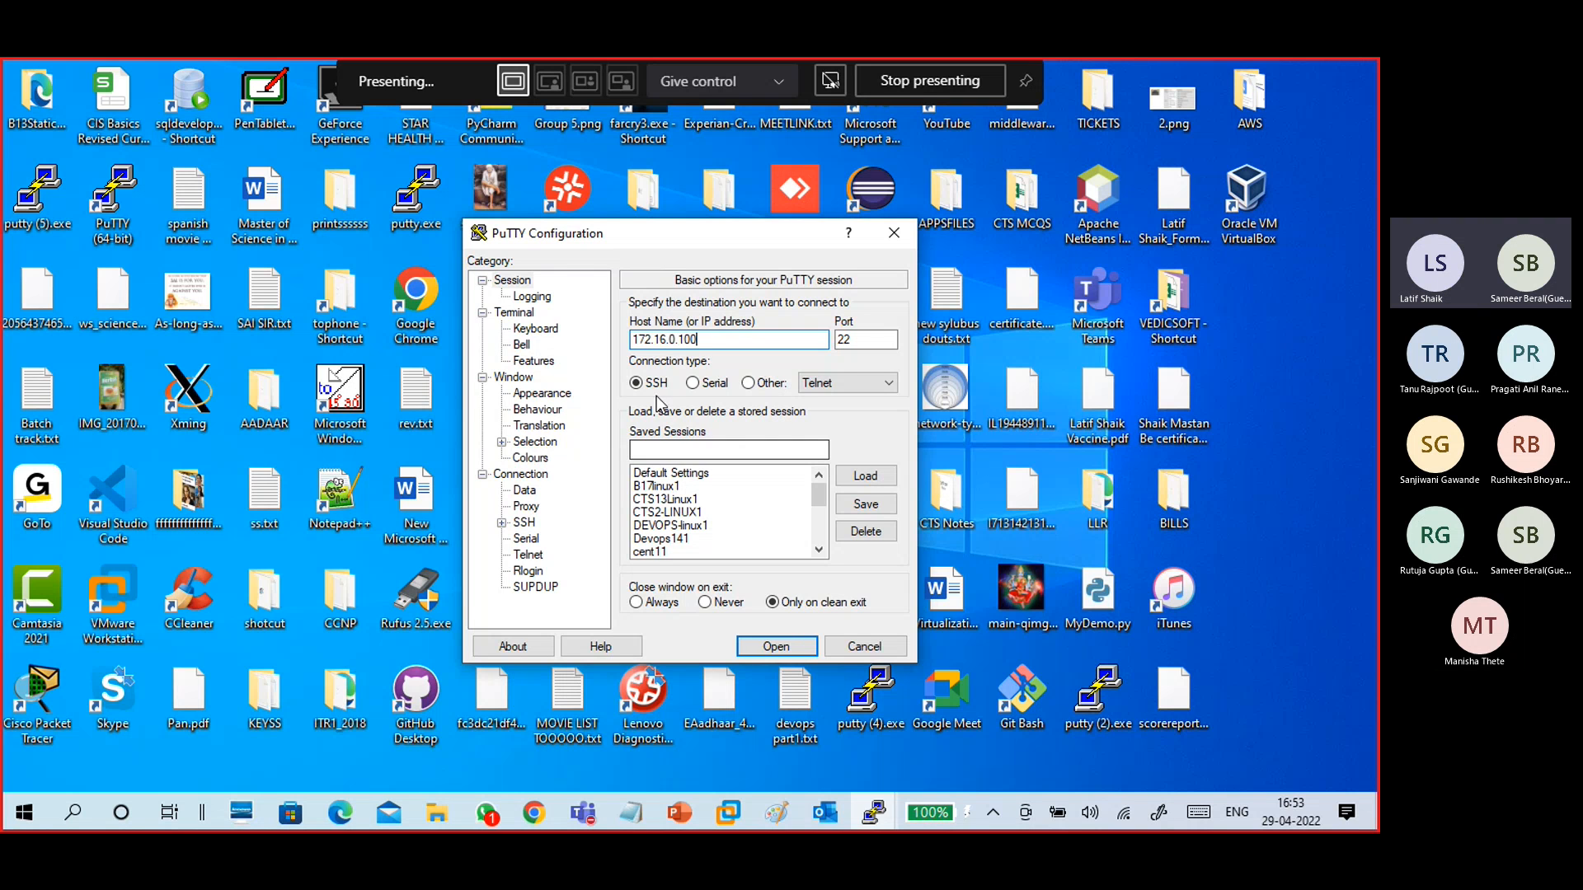
pyautogui.click(760, 650)
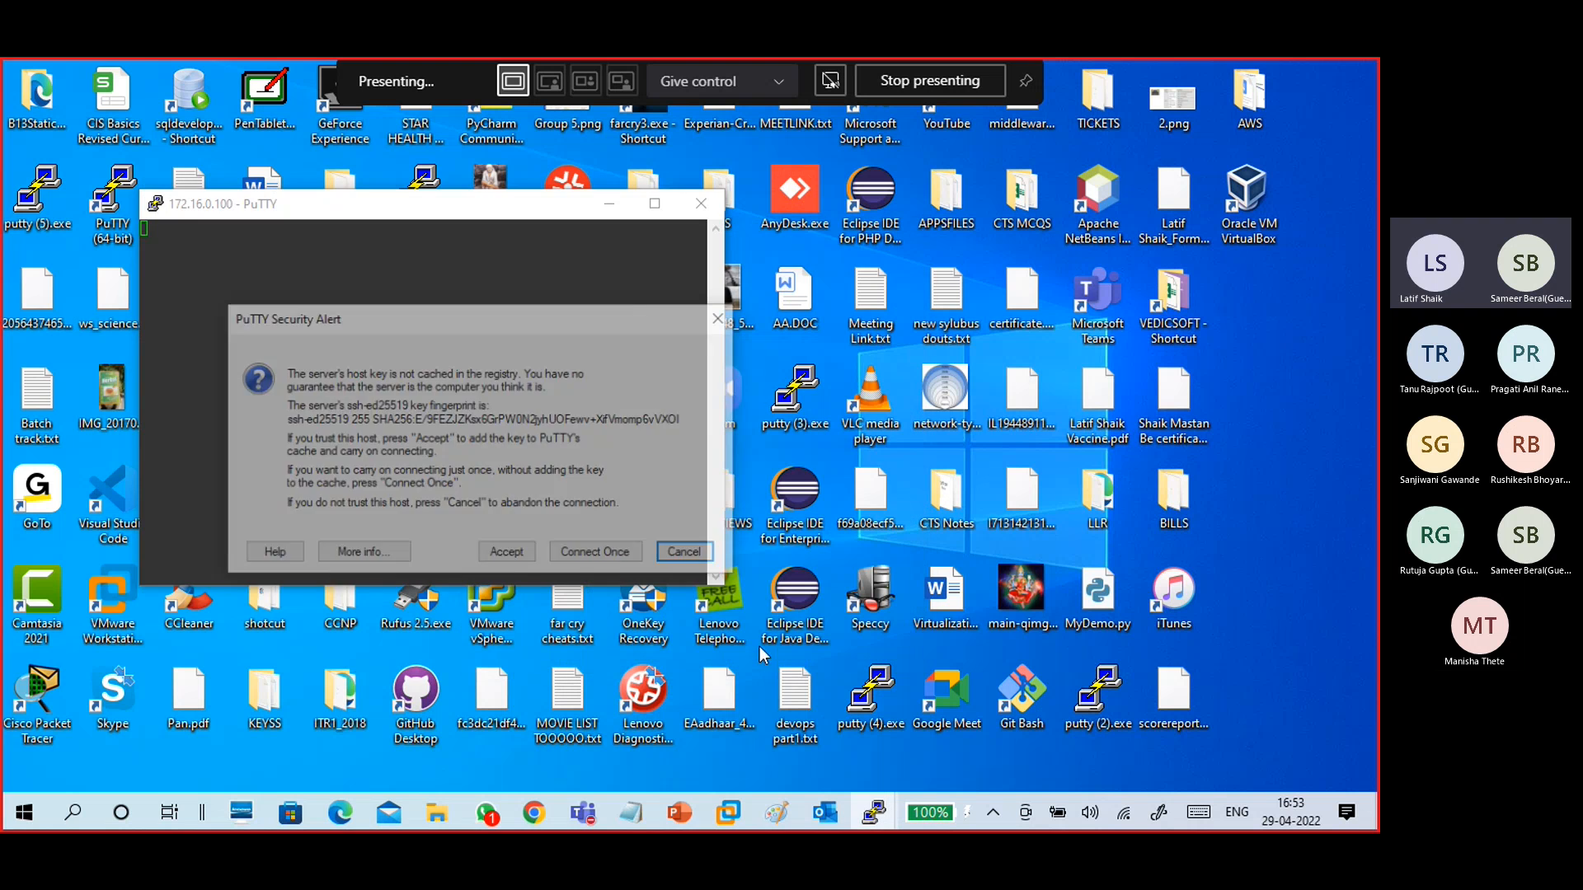
pyautogui.click(495, 558)
# - Change the PuTTY session's terminal font to Consolas Bold, size 18, and apply the settings
pyautogui.moveTo(368, 211); pyautogui.dragTo(440, 210)
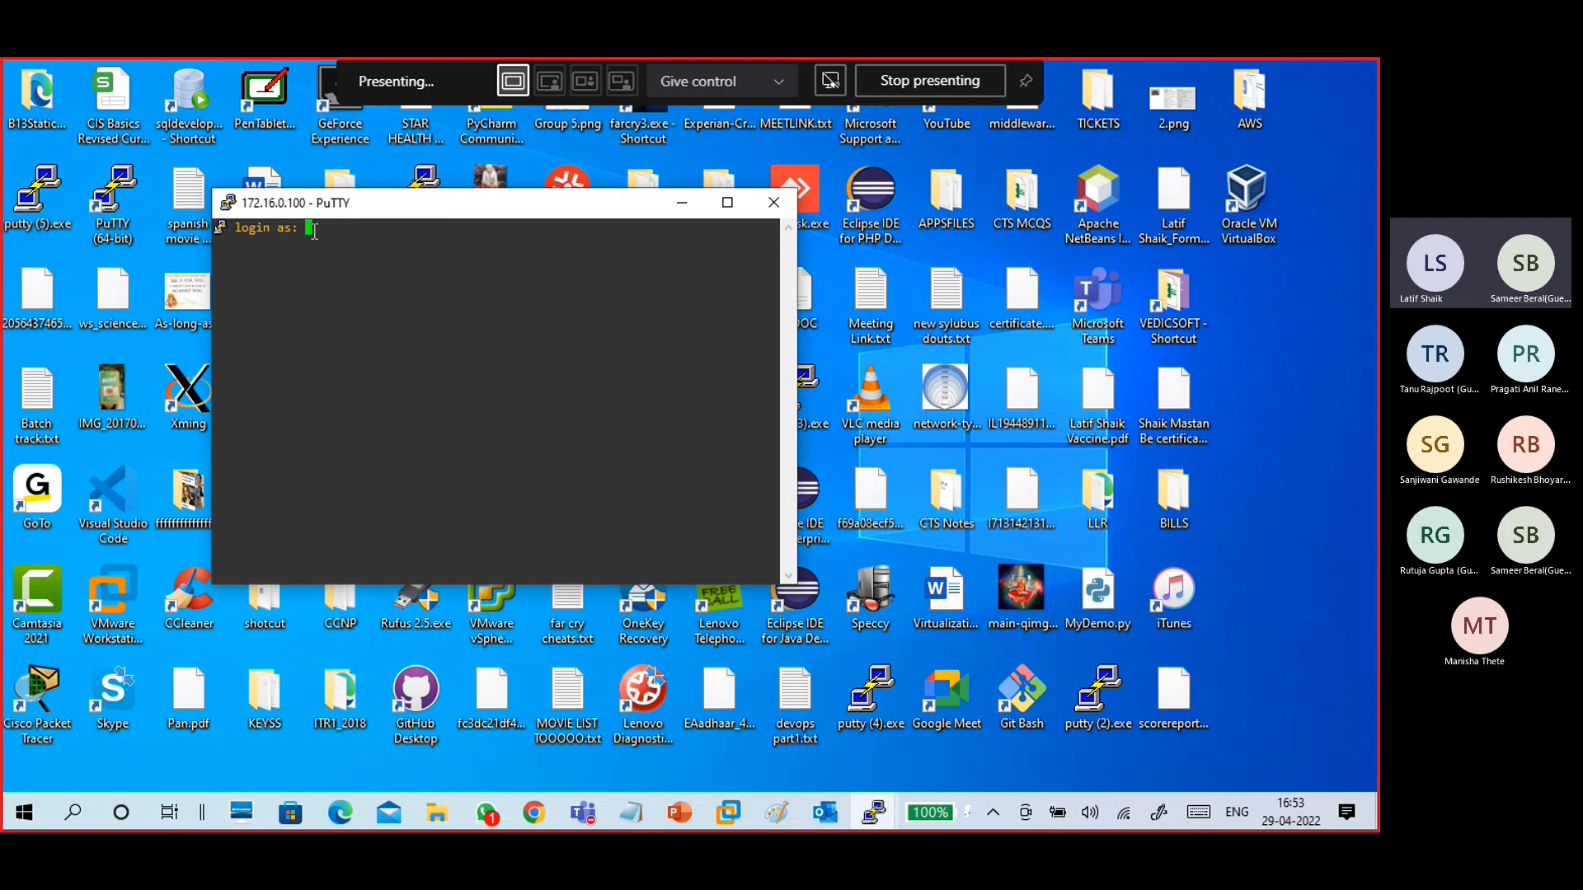
pyautogui.click(230, 202)
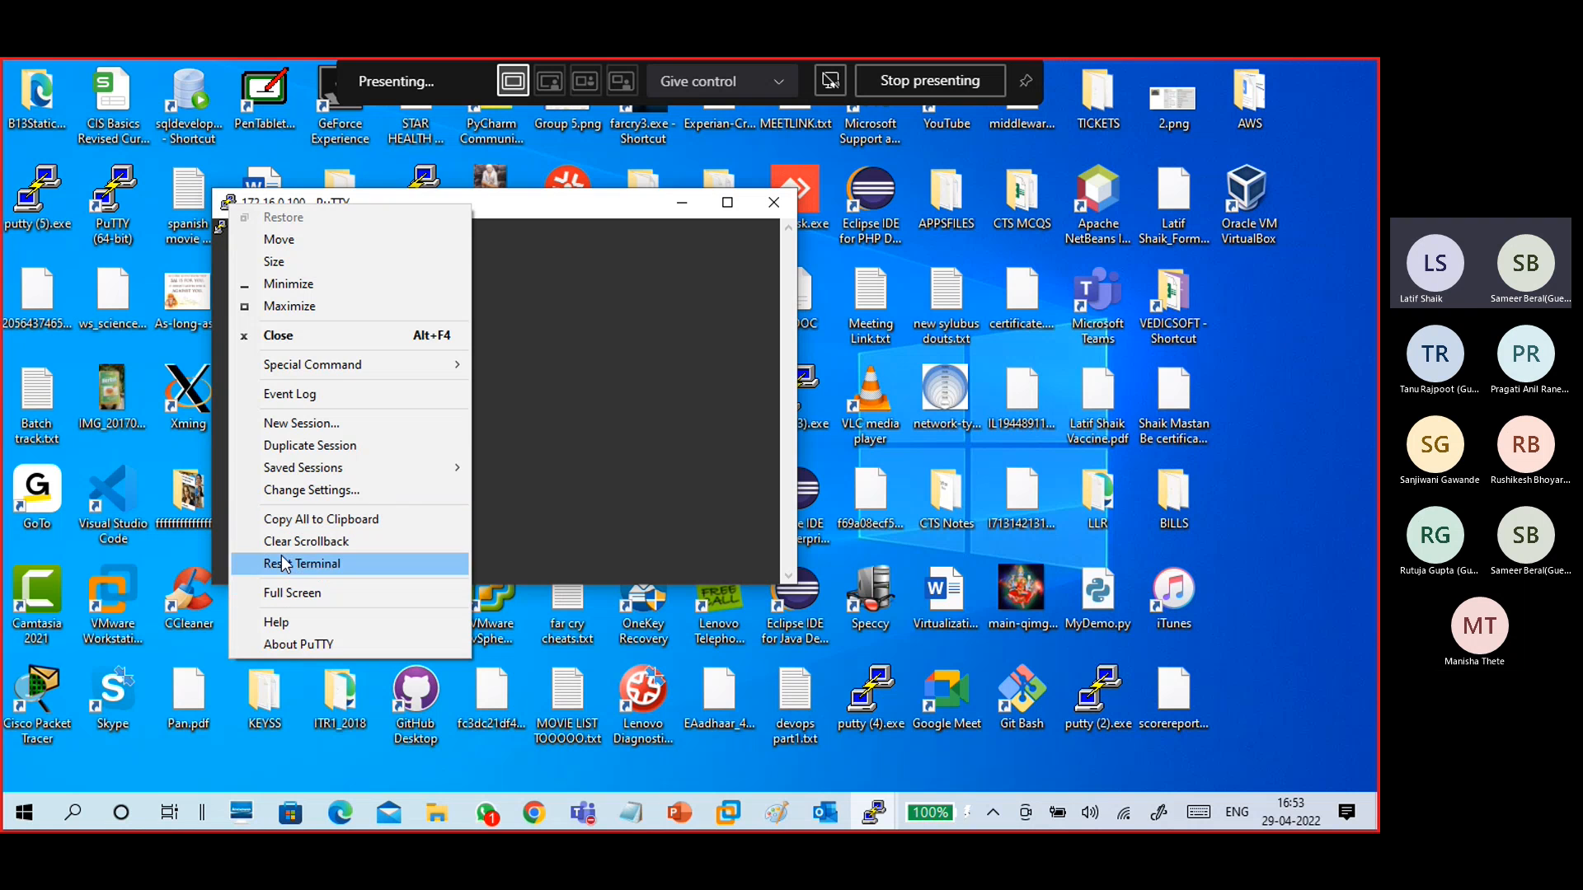
pyautogui.click(307, 491)
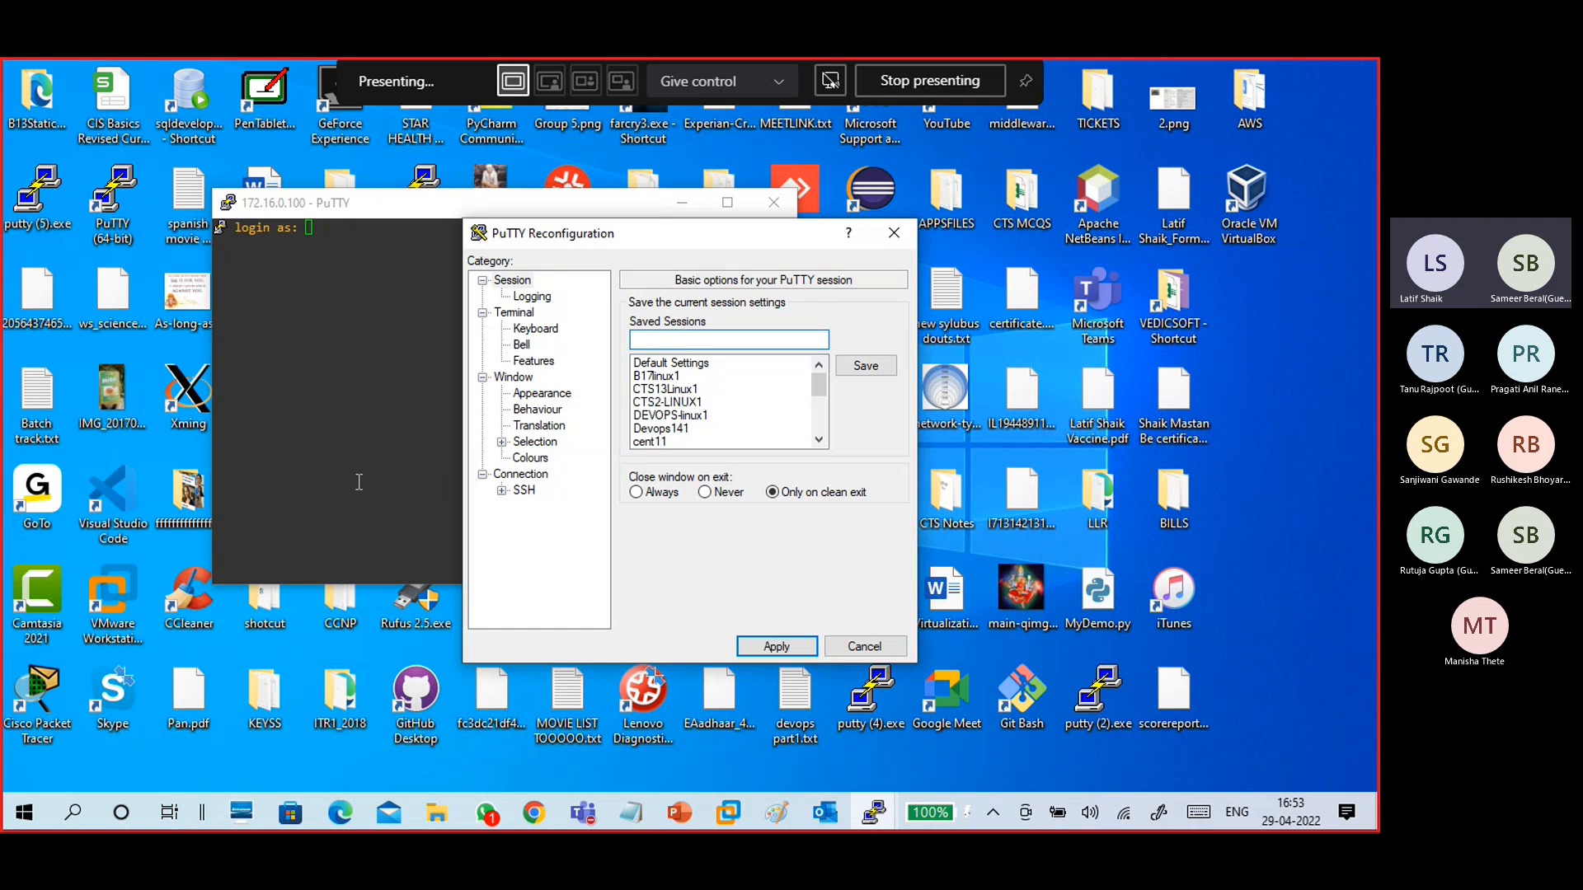
pyautogui.click(543, 394)
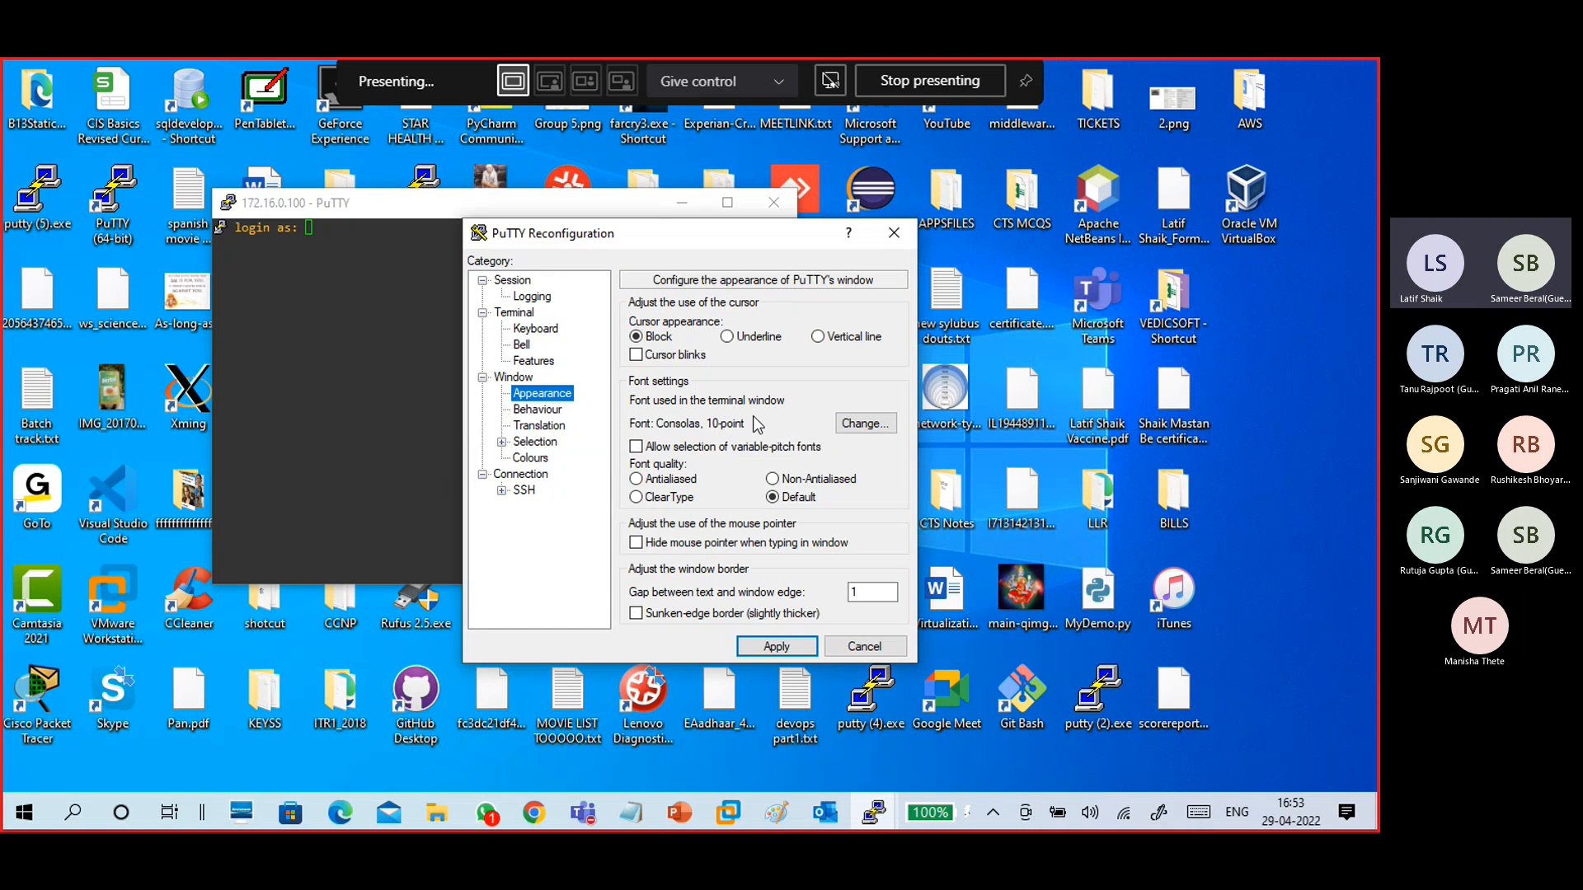
pyautogui.click(866, 423)
pyautogui.click(726, 438)
pyautogui.click(856, 429)
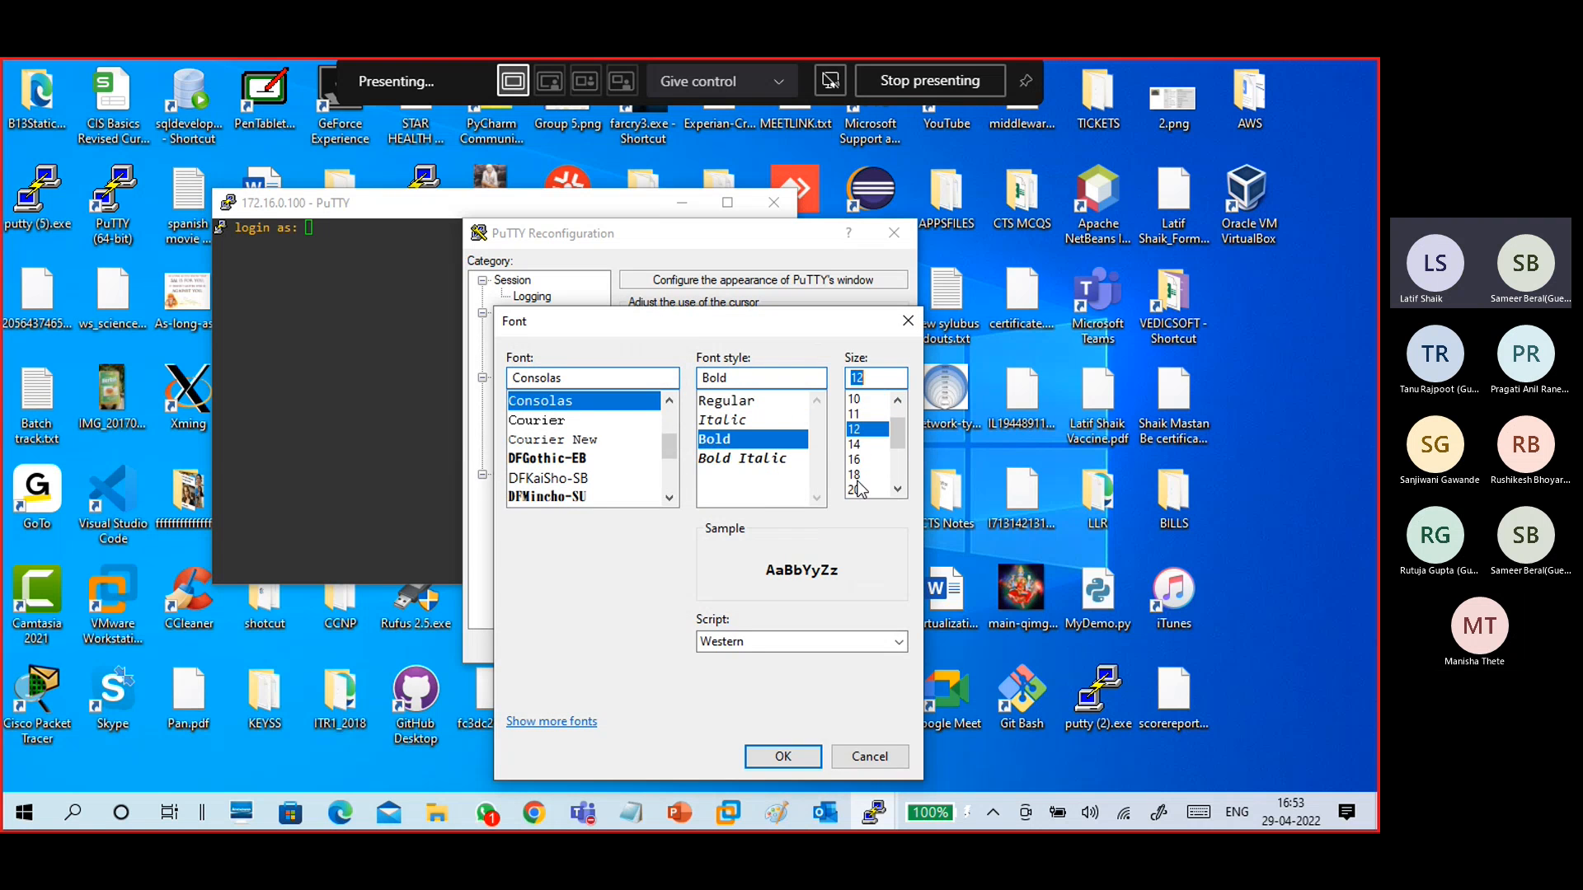
pyautogui.click(855, 476)
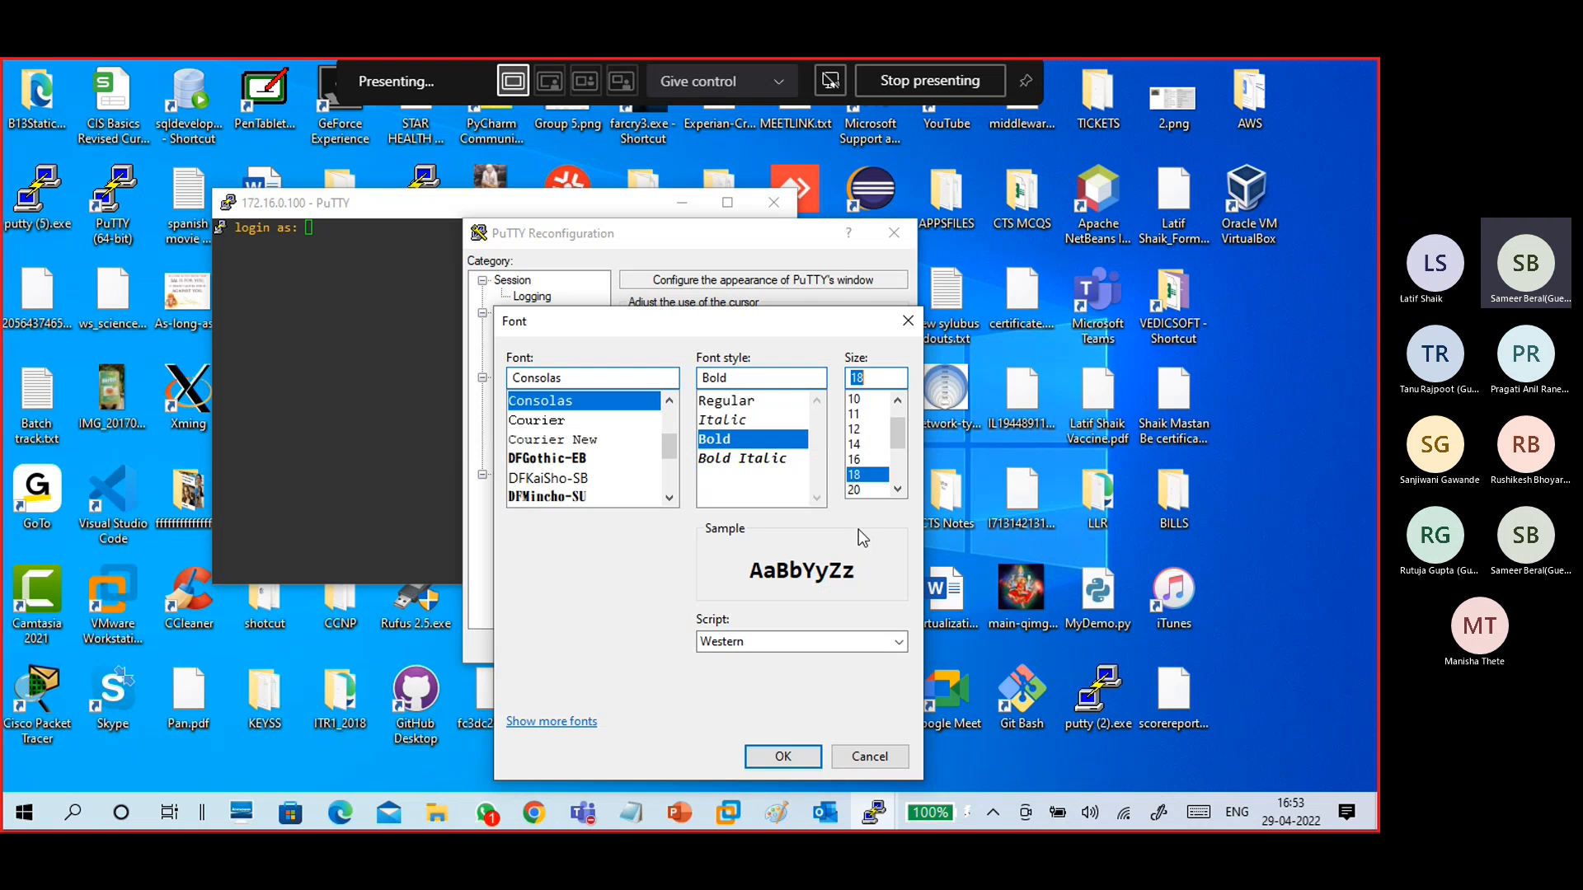
pyautogui.click(783, 756)
pyautogui.click(770, 649)
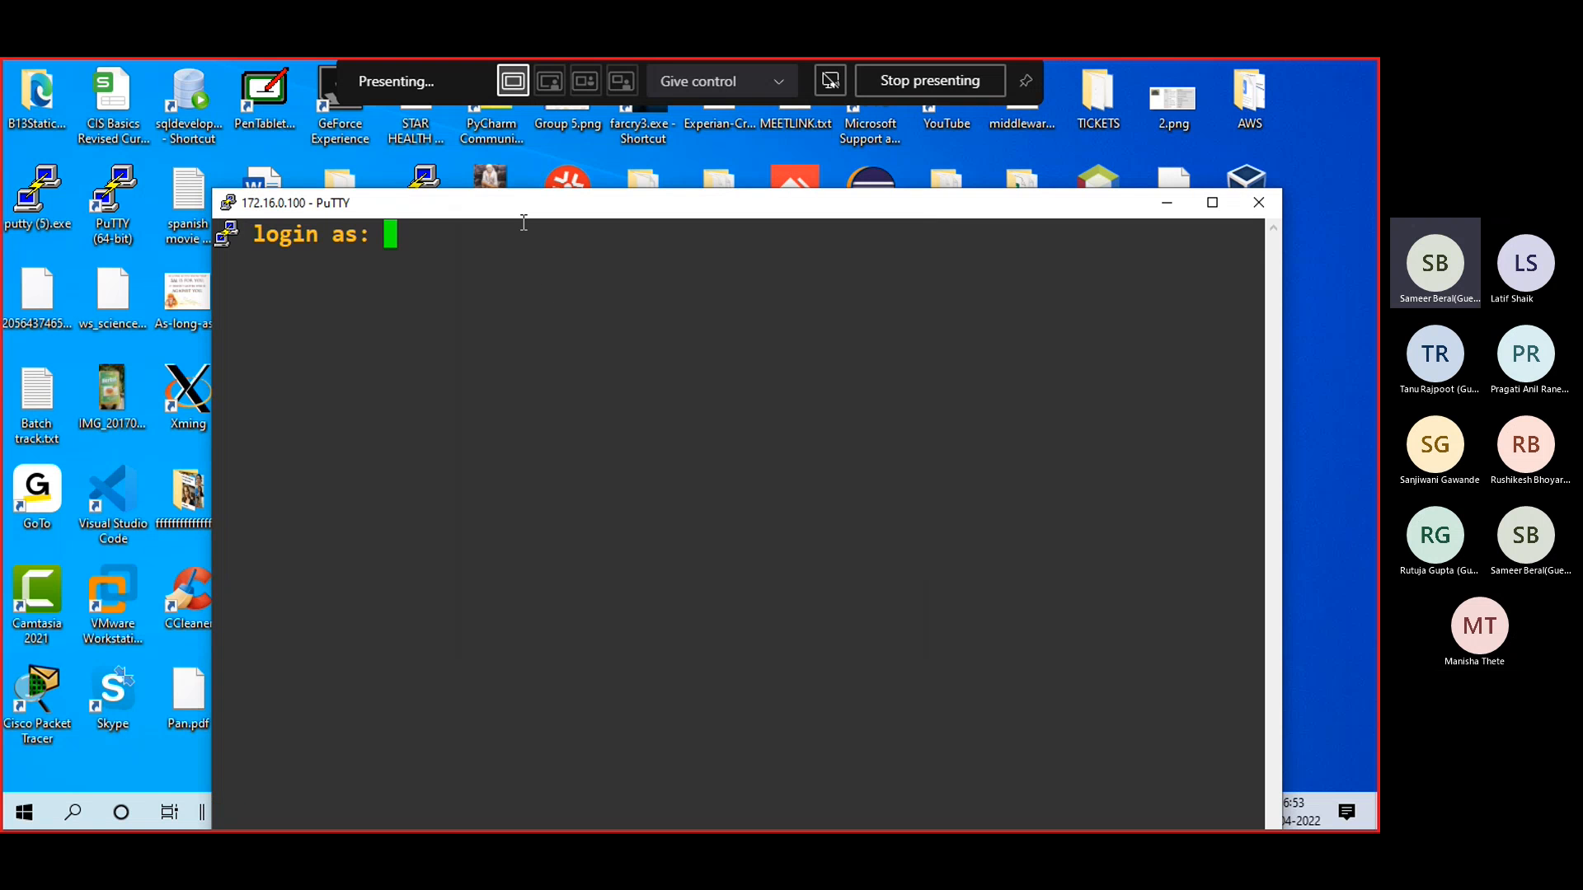
# - Log in to the SSH session as root and enter the account password
pyautogui.moveTo(522, 214); pyautogui.dragTo(380, 101)
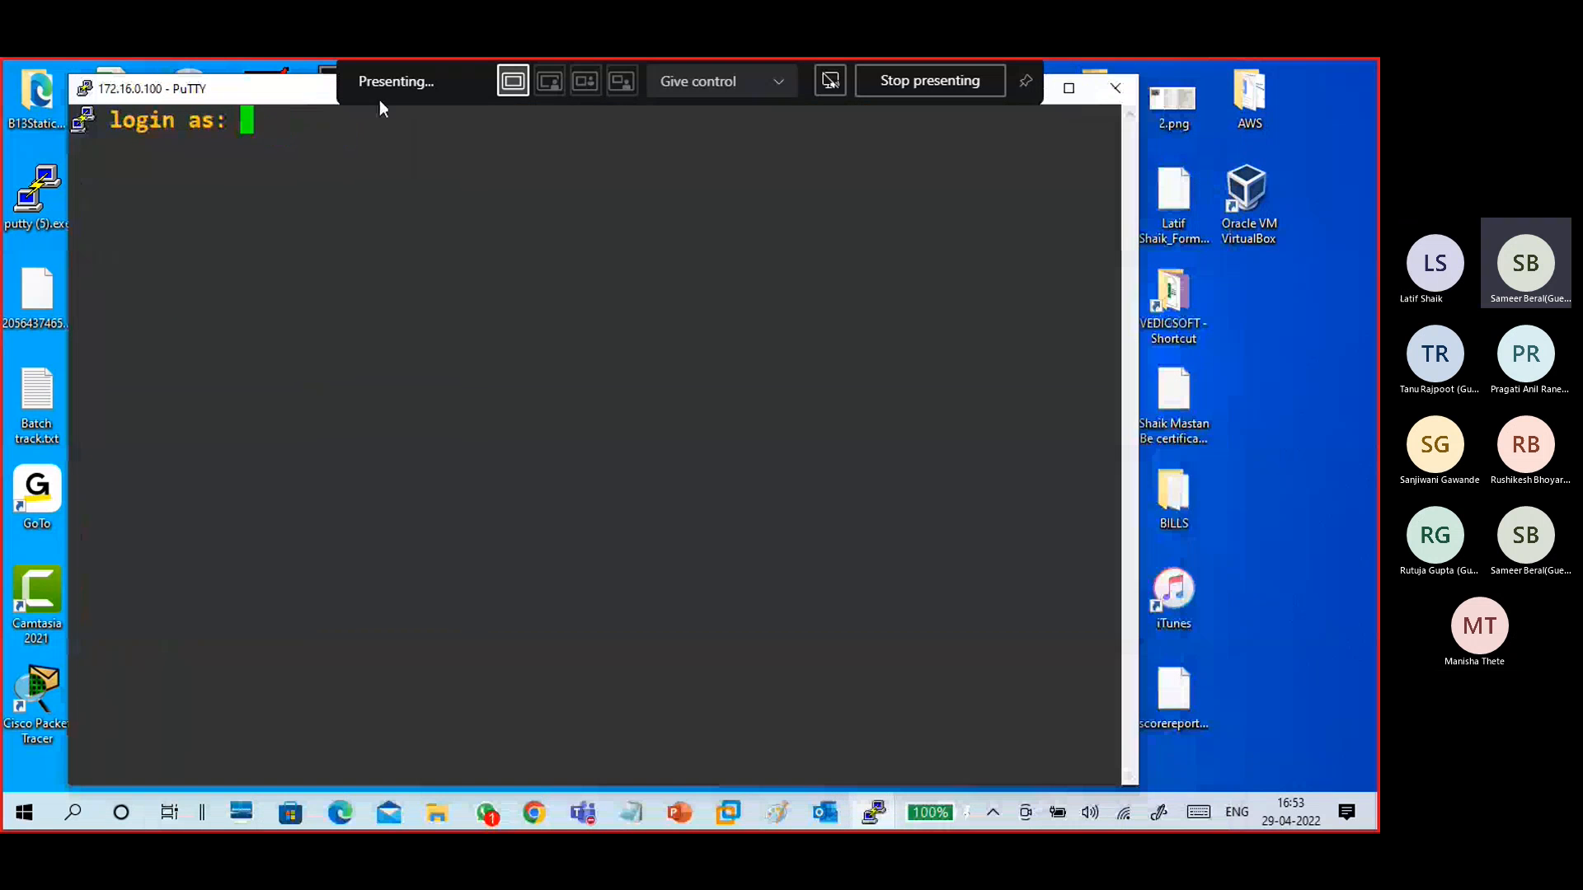
pyautogui.write('root')
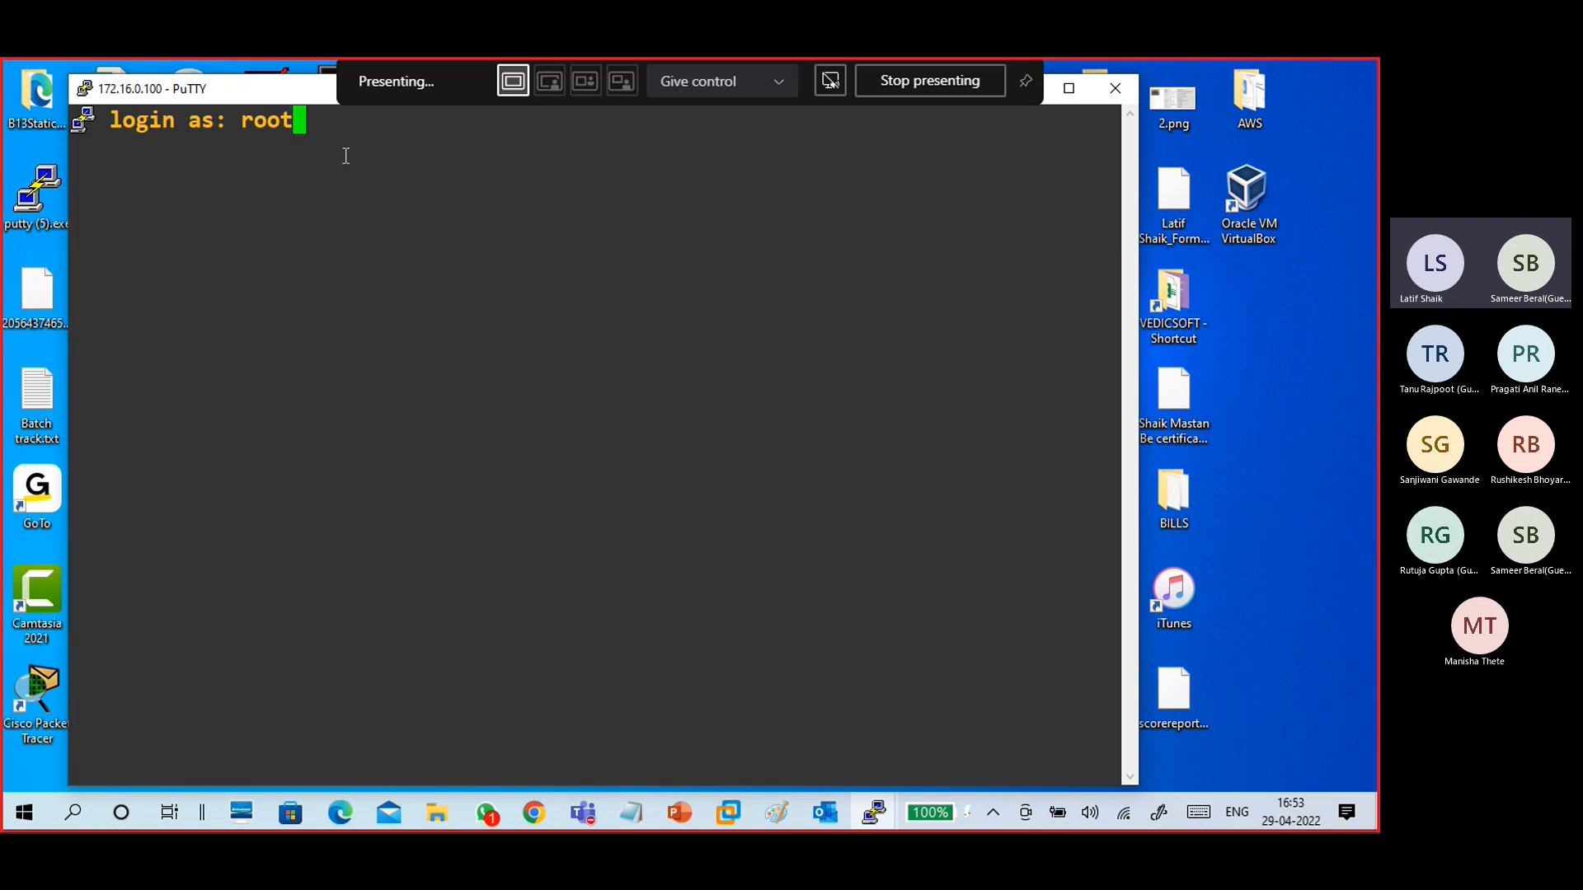
pyautogui.press('Return')
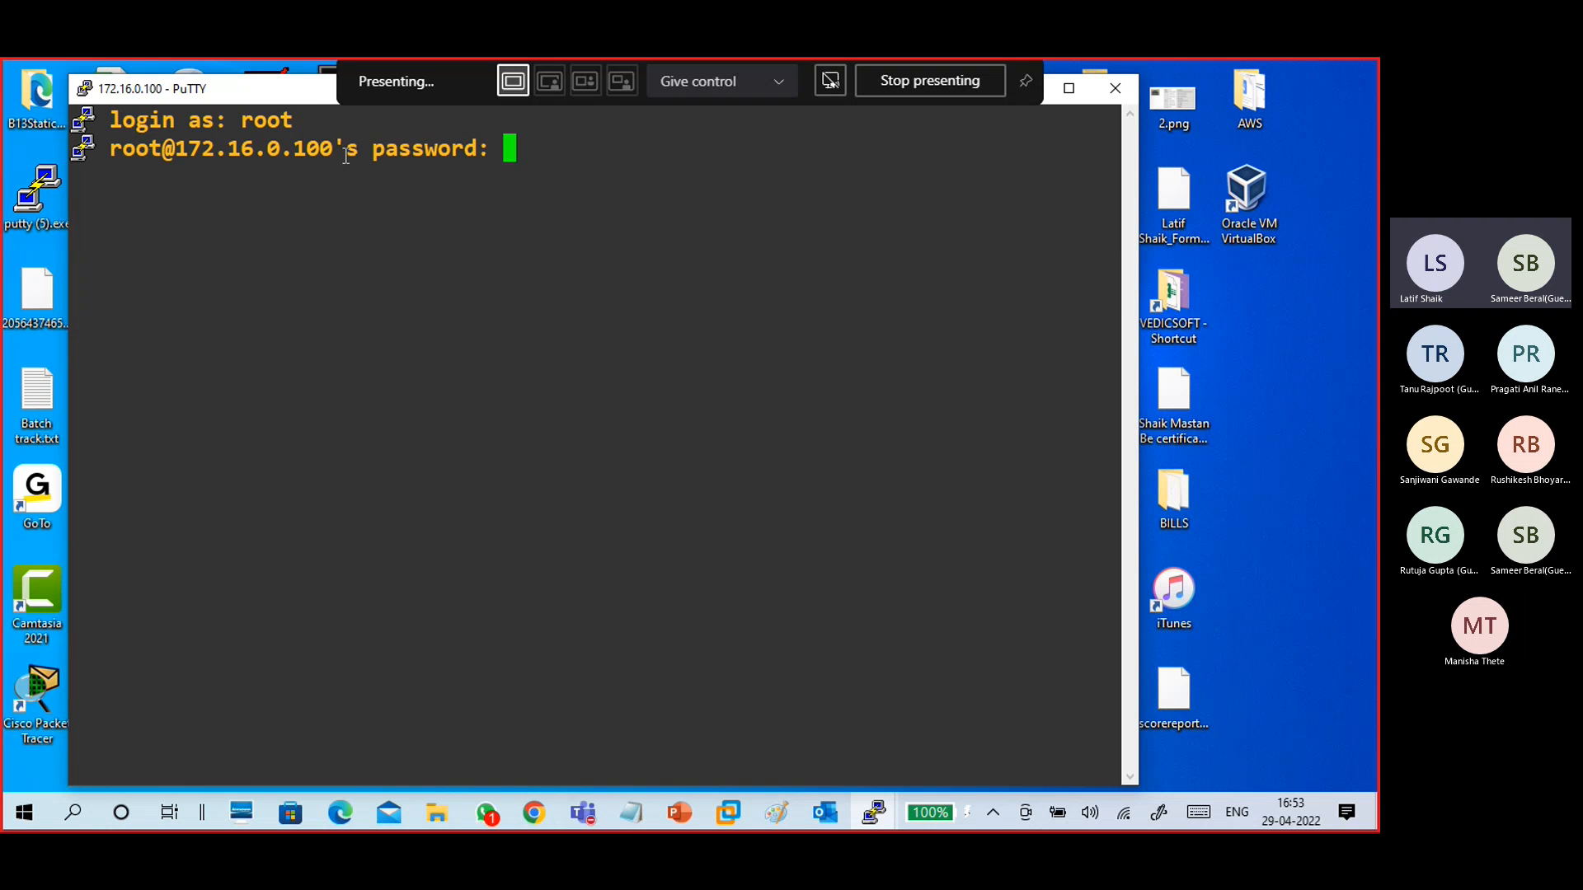
pyautogui.press('Return')
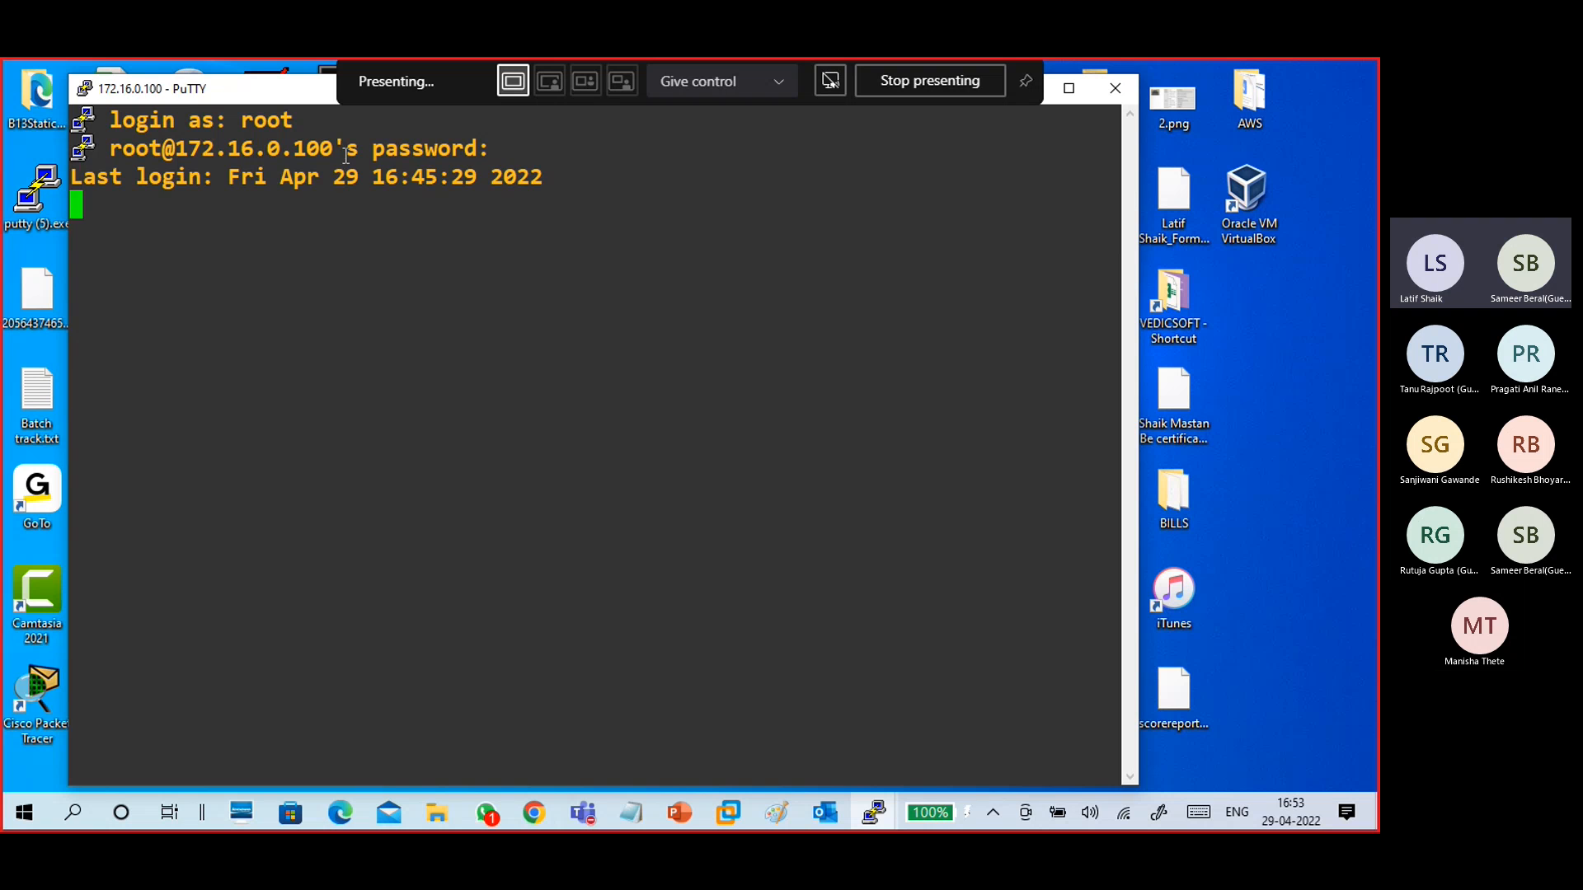
pyautogui.press('Return')
pyautogui.press('Return')
# - Run pwd, who am i and hostname in the SSH session
pyautogui.press('Return')
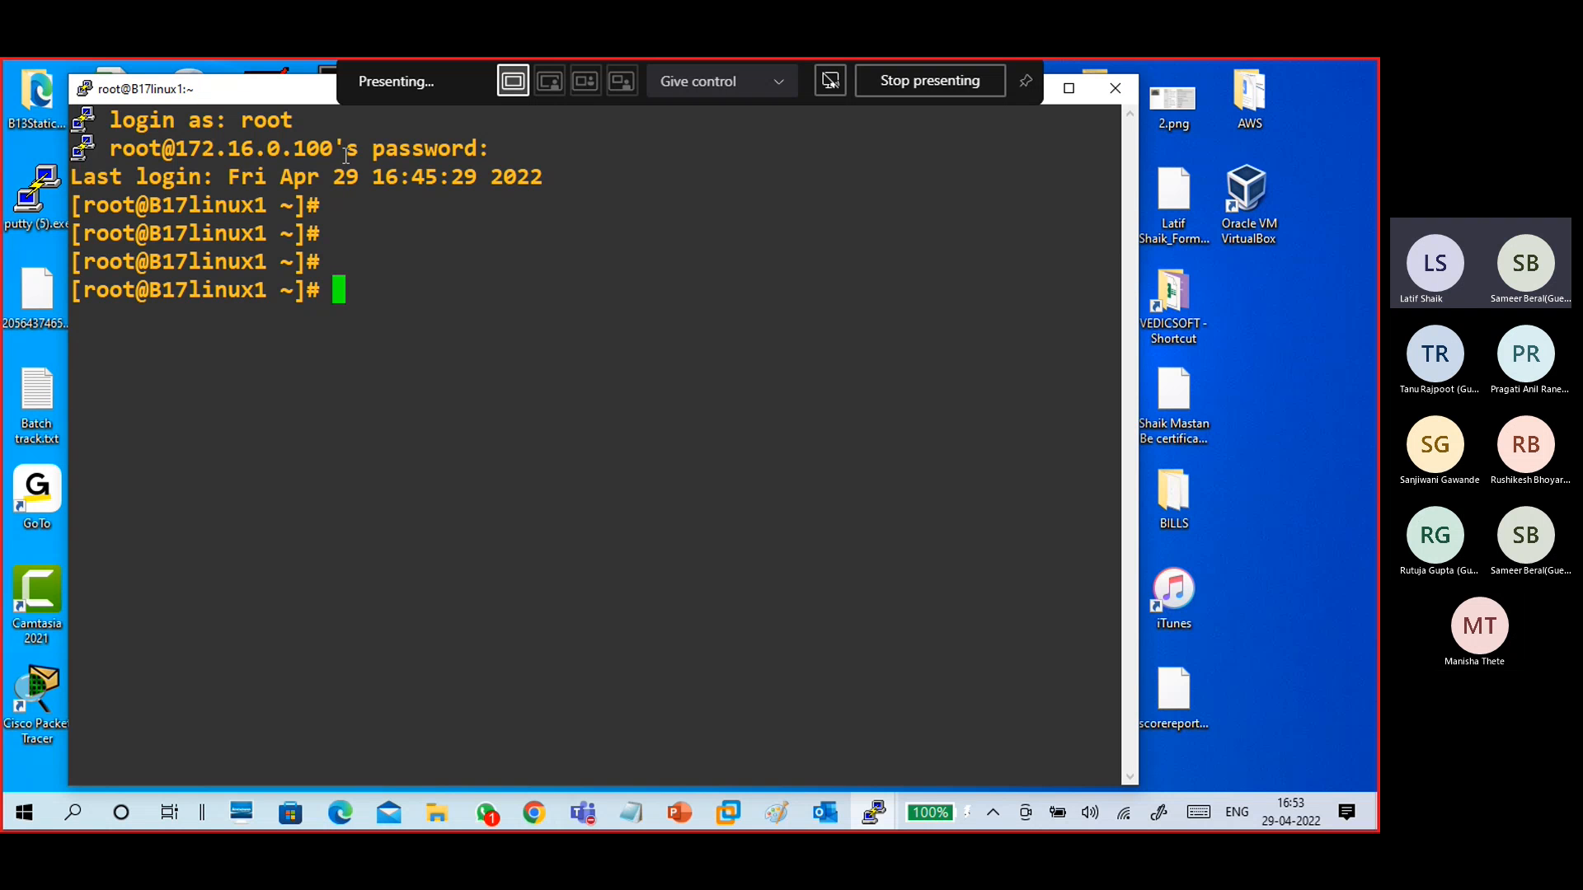
pyautogui.write('pwd')
pyautogui.press('Return')
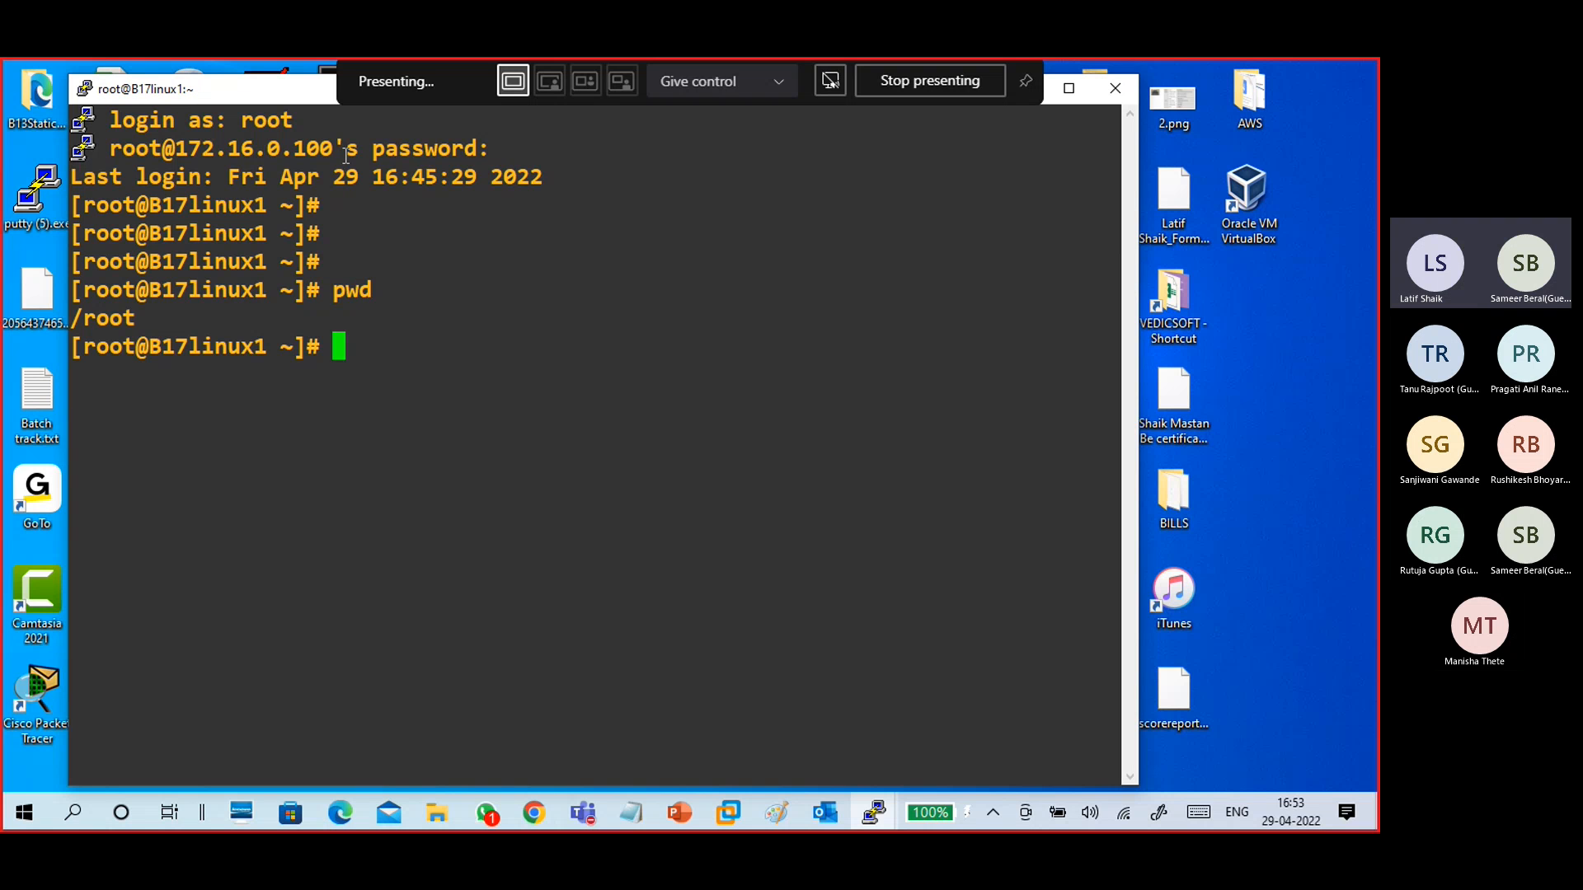
pyautogui.write('who am i')
pyautogui.press('Return')
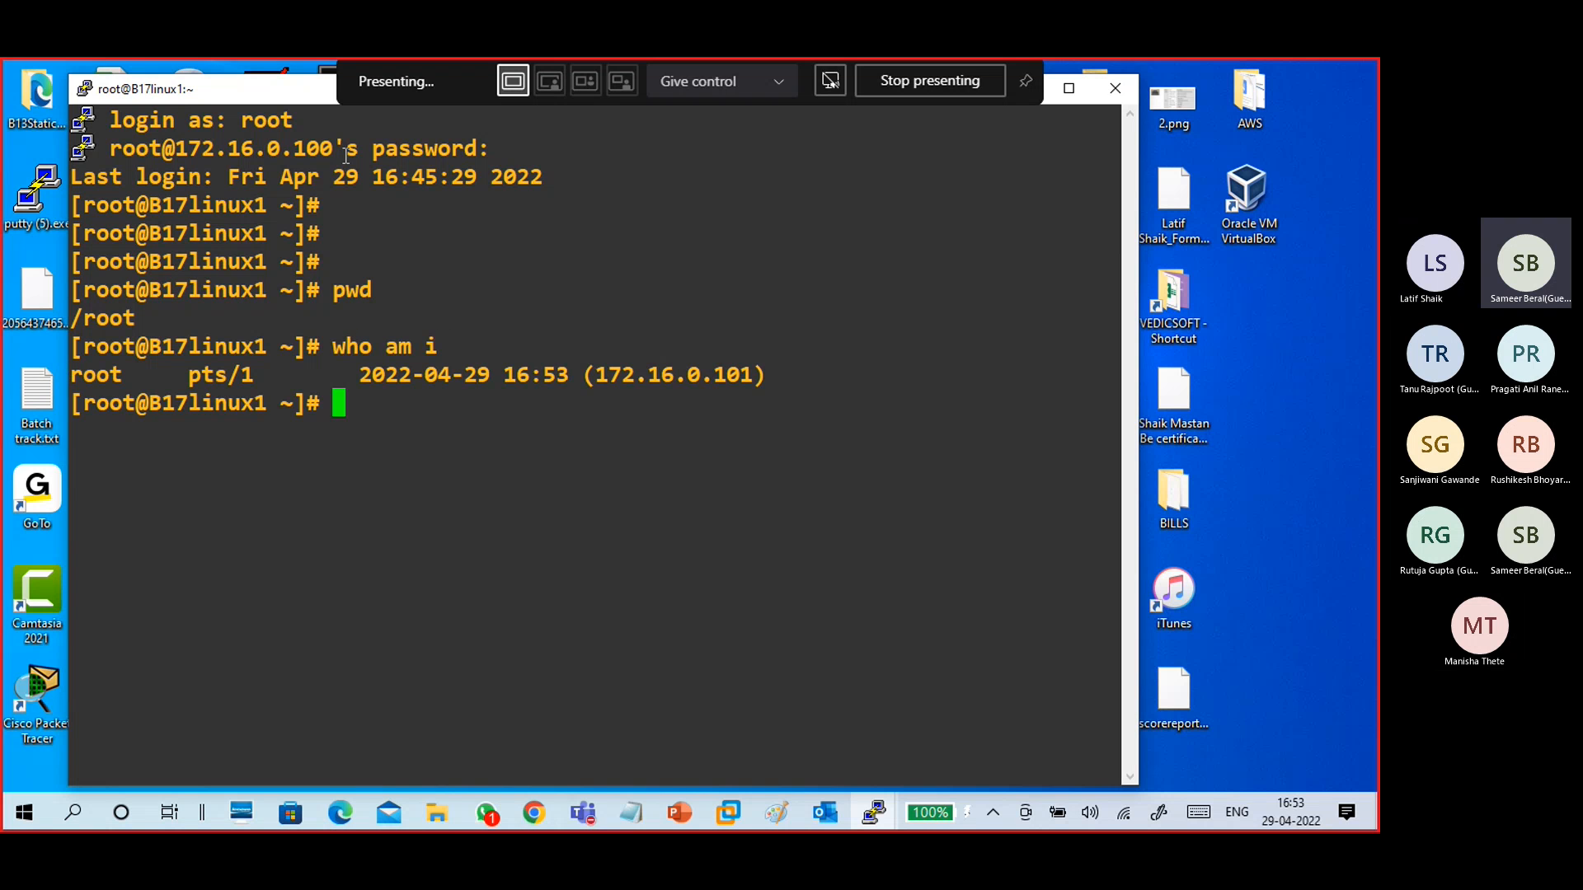
pyautogui.write('hostname')
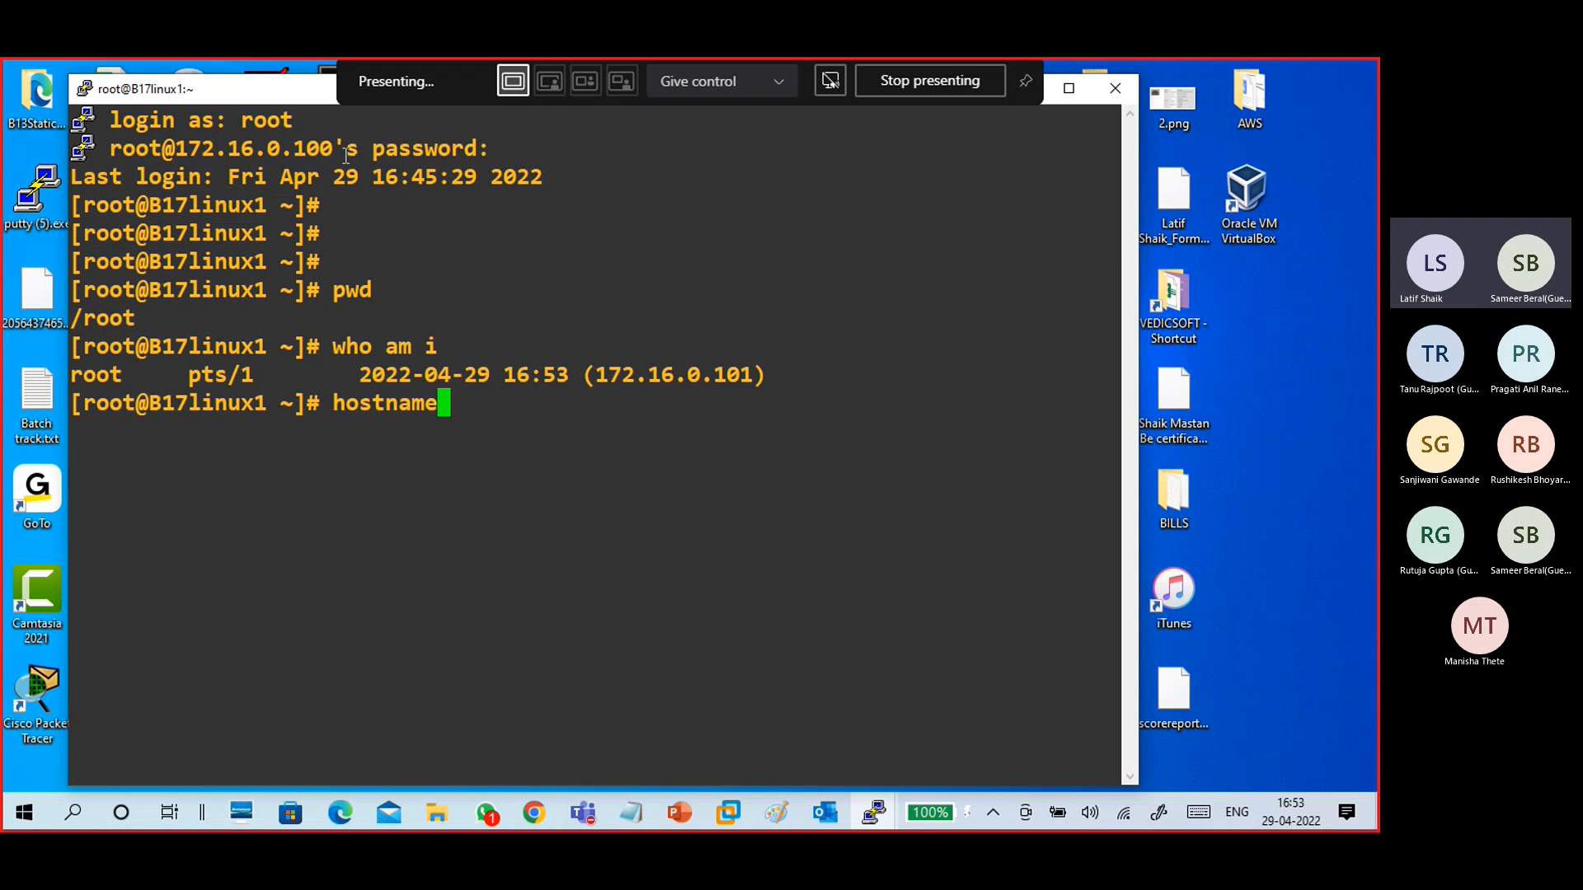
pyautogui.press('Return')
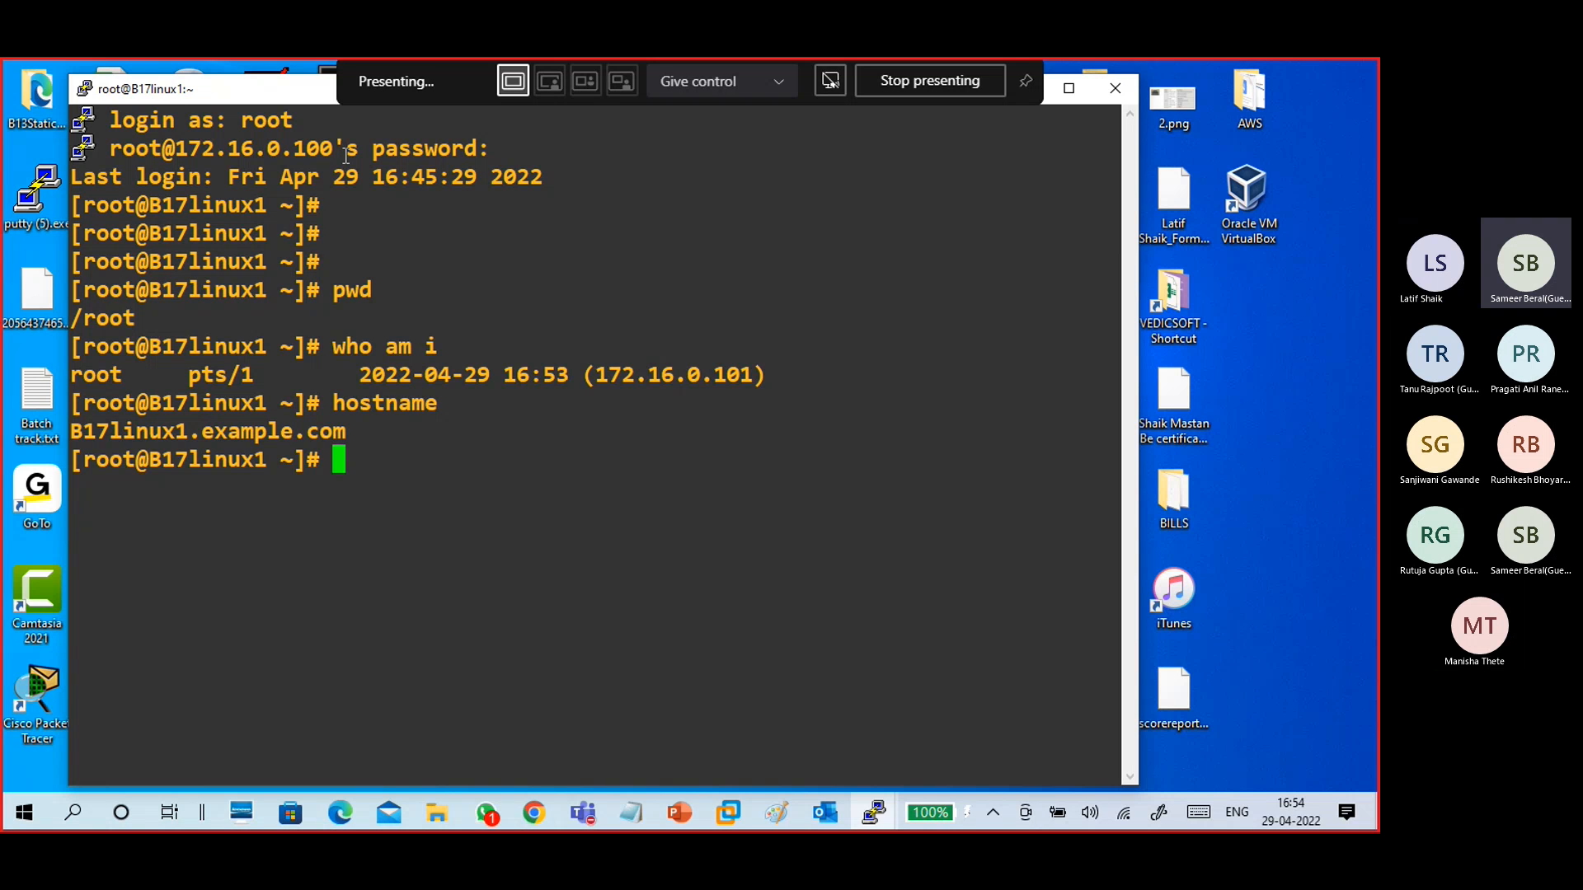
# - In the 29-04 linux.txt notes, delete the 4.30 line and add blank lines at the end
pyautogui.moveTo(238, 87); pyautogui.dragTo(206, 77)
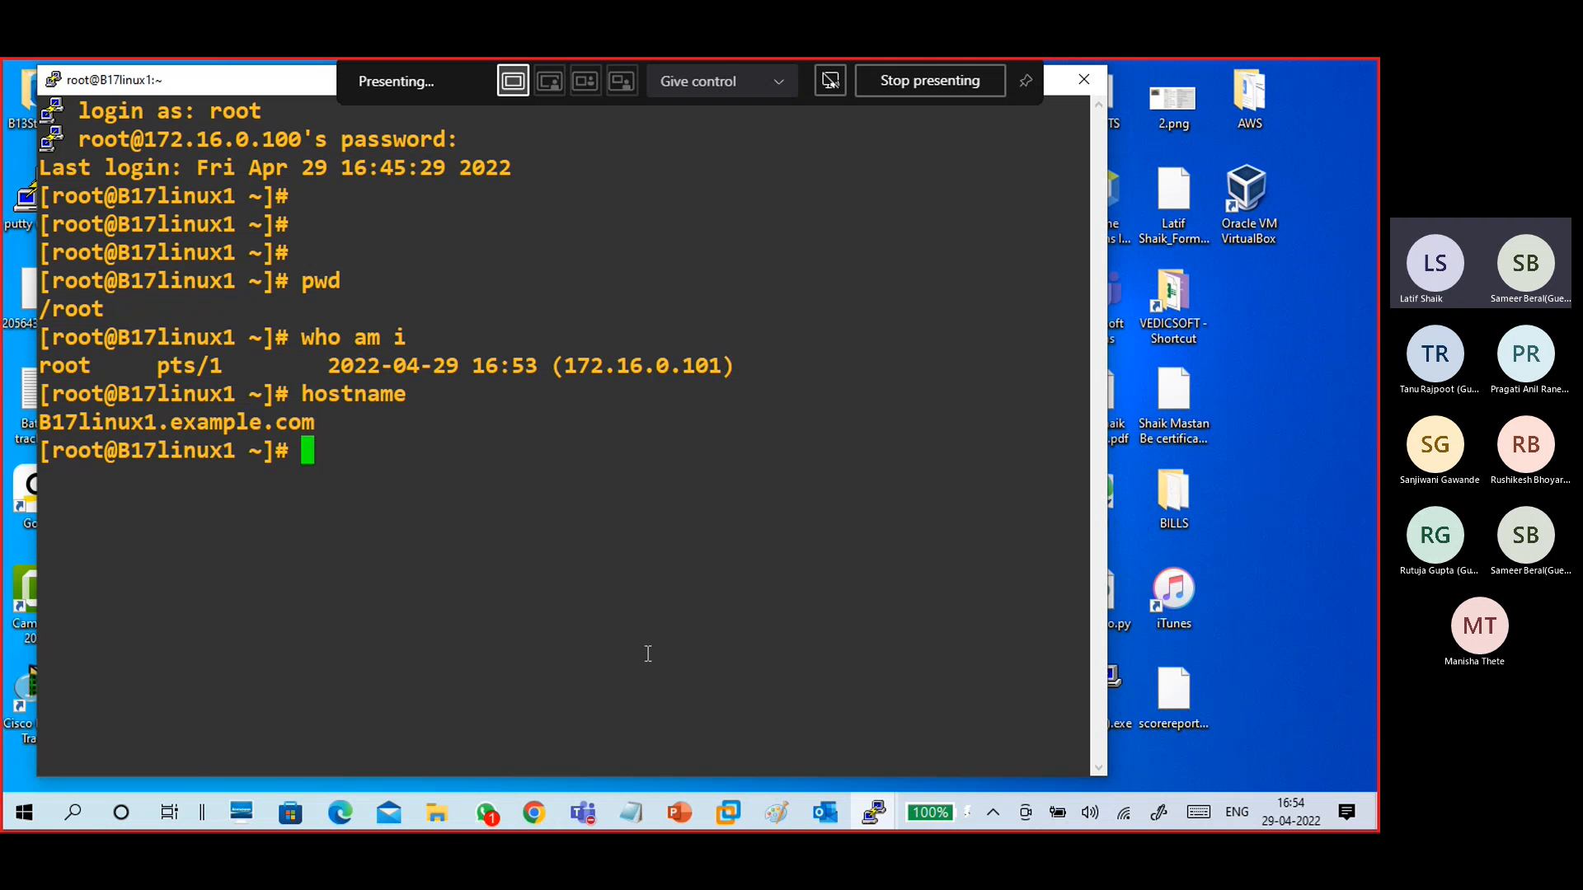
pyautogui.click(582, 813)
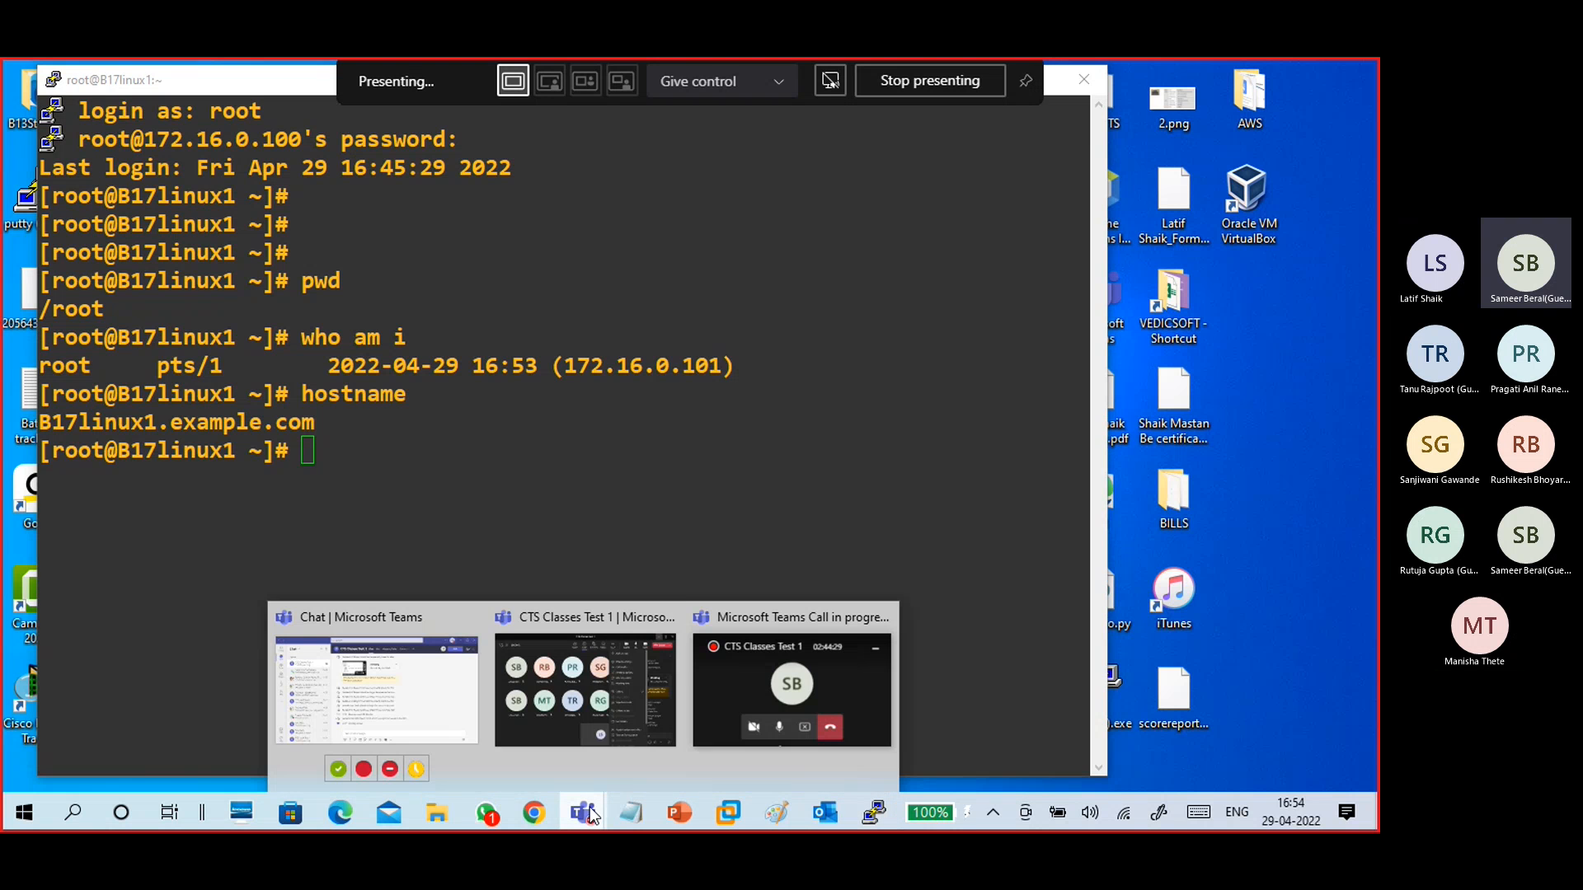
pyautogui.click(547, 724)
pyautogui.moveTo(631, 813)
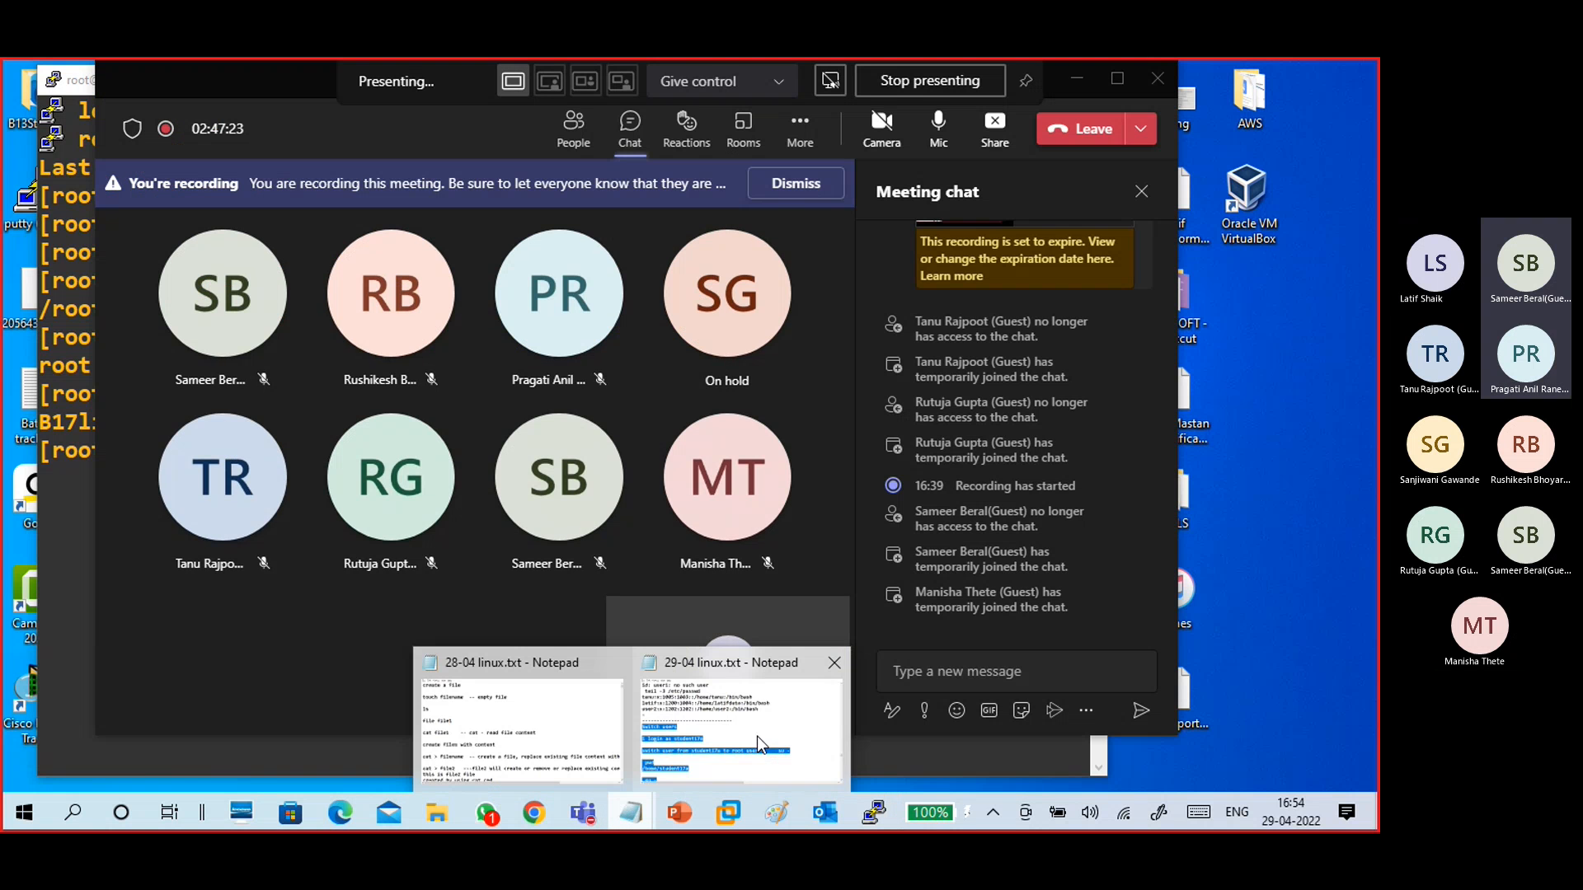
pyautogui.click(760, 731)
pyautogui.scroll(-10, 640, 610)
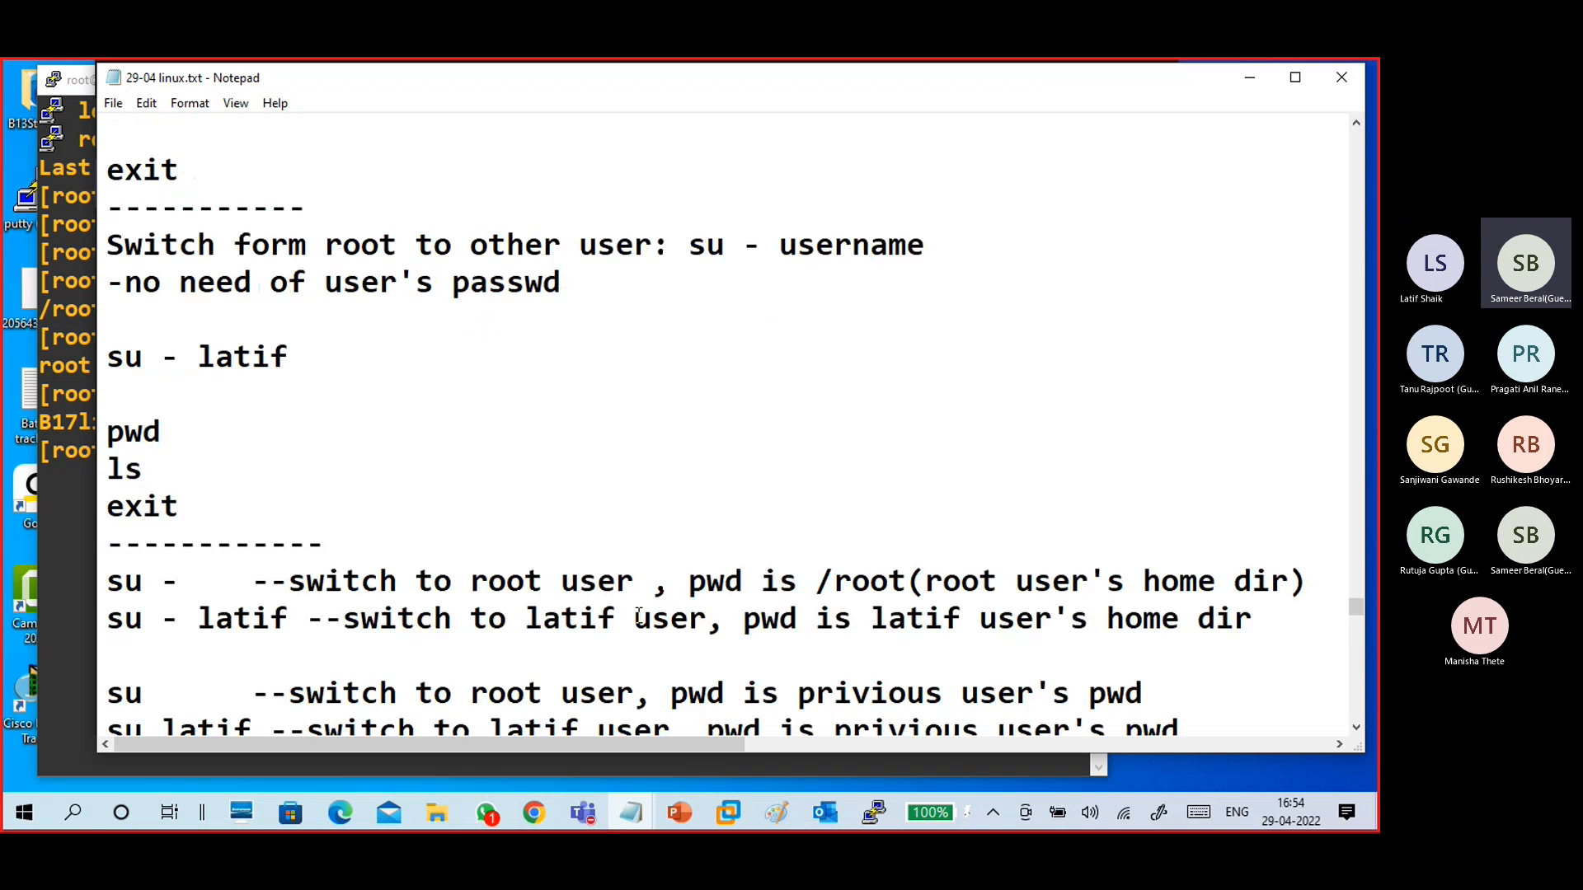
pyautogui.scroll(-15, 640, 614)
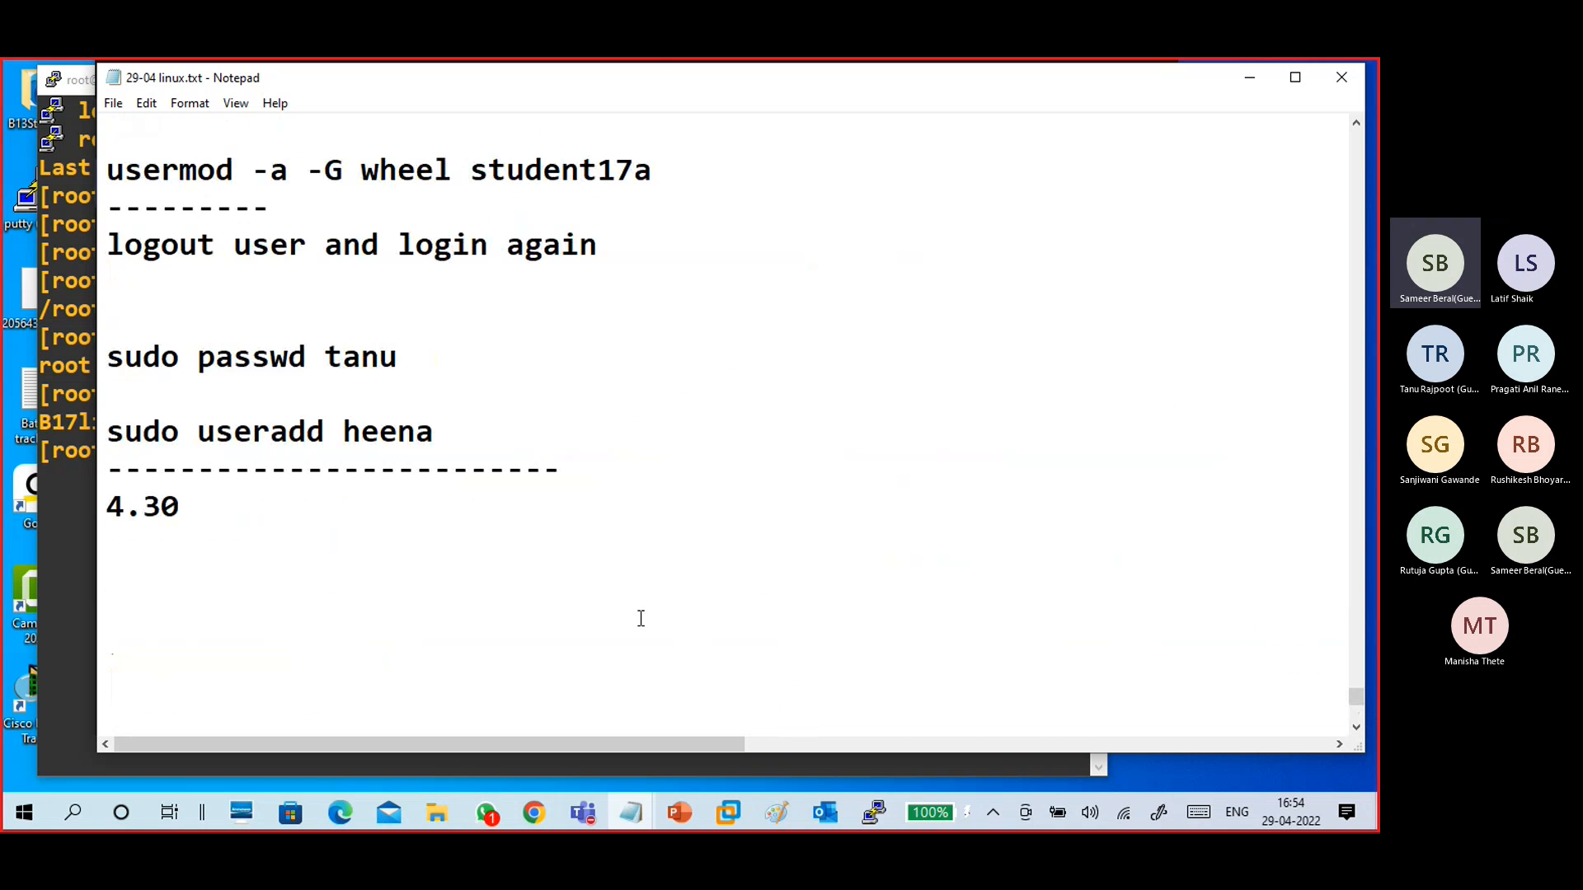
pyautogui.moveTo(269, 541); pyautogui.dragTo(95, 509)
pyautogui.press('BackSpace')
pyautogui.press('BackSpace')
pyautogui.press('Return')
pyautogui.press('Return')
pyautogui.press('Return')
pyautogui.press('Return')
pyautogui.press('Return')
pyautogui.press('Return')
pyautogui.press('Return')
pyautogui.press('Return')
pyautogui.press('Return')
pyautogui.press('Return')
pyautogui.press('Return')
pyautogui.press('Return')
pyautogui.press('Return')
pyautogui.press('Return')
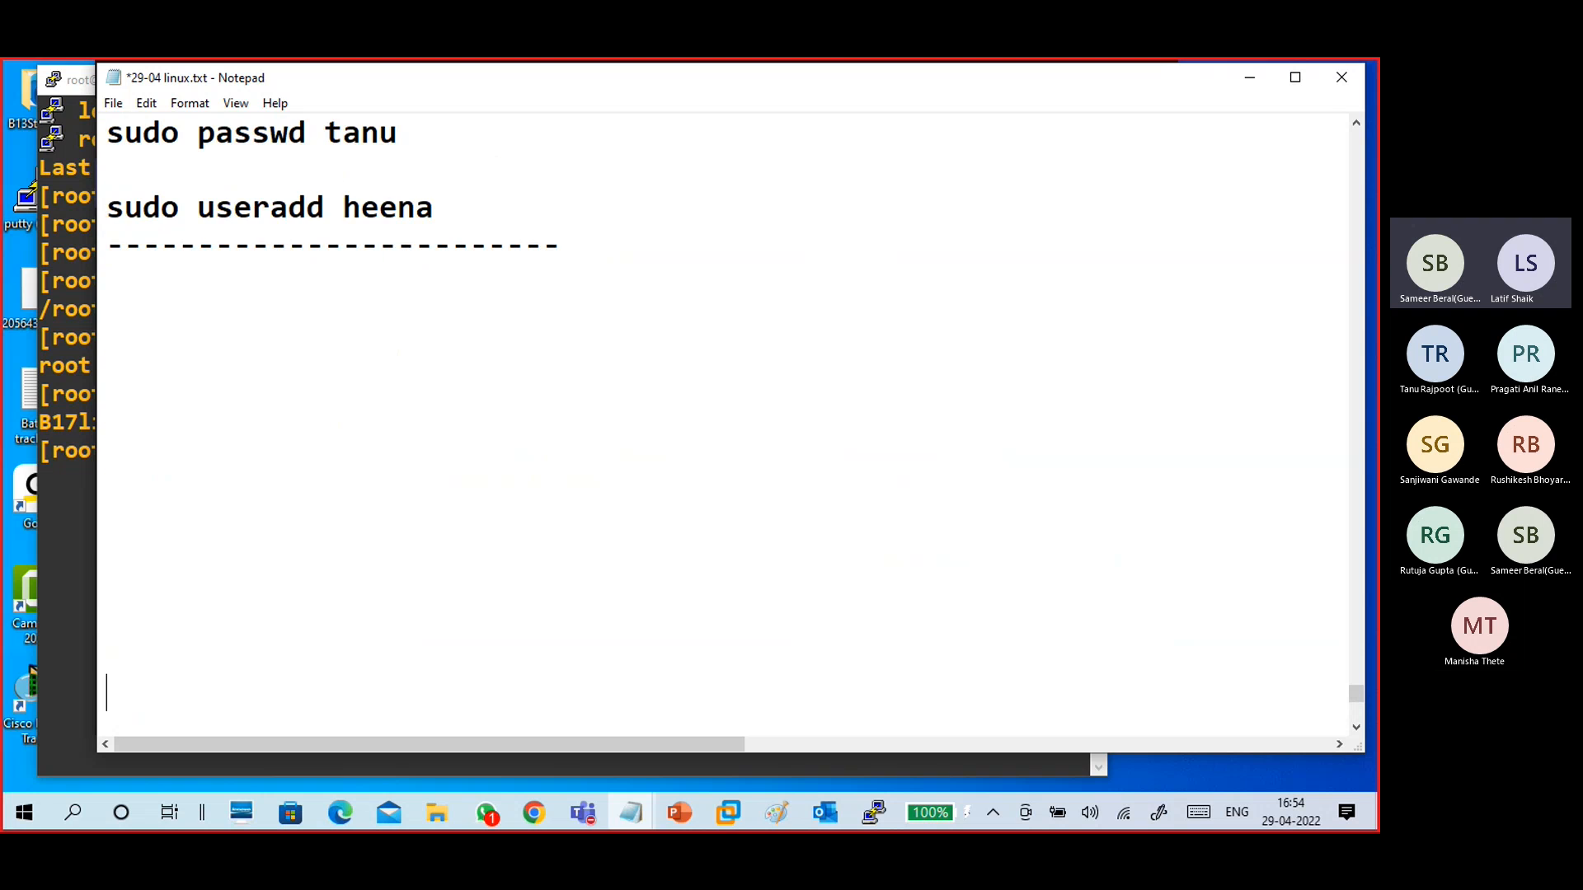
# - In the notes, write the lines "poweroff vm" and "-edit virtual machine setting" below the separator
pyautogui.click(136, 195)
pyautogui.write('pow')
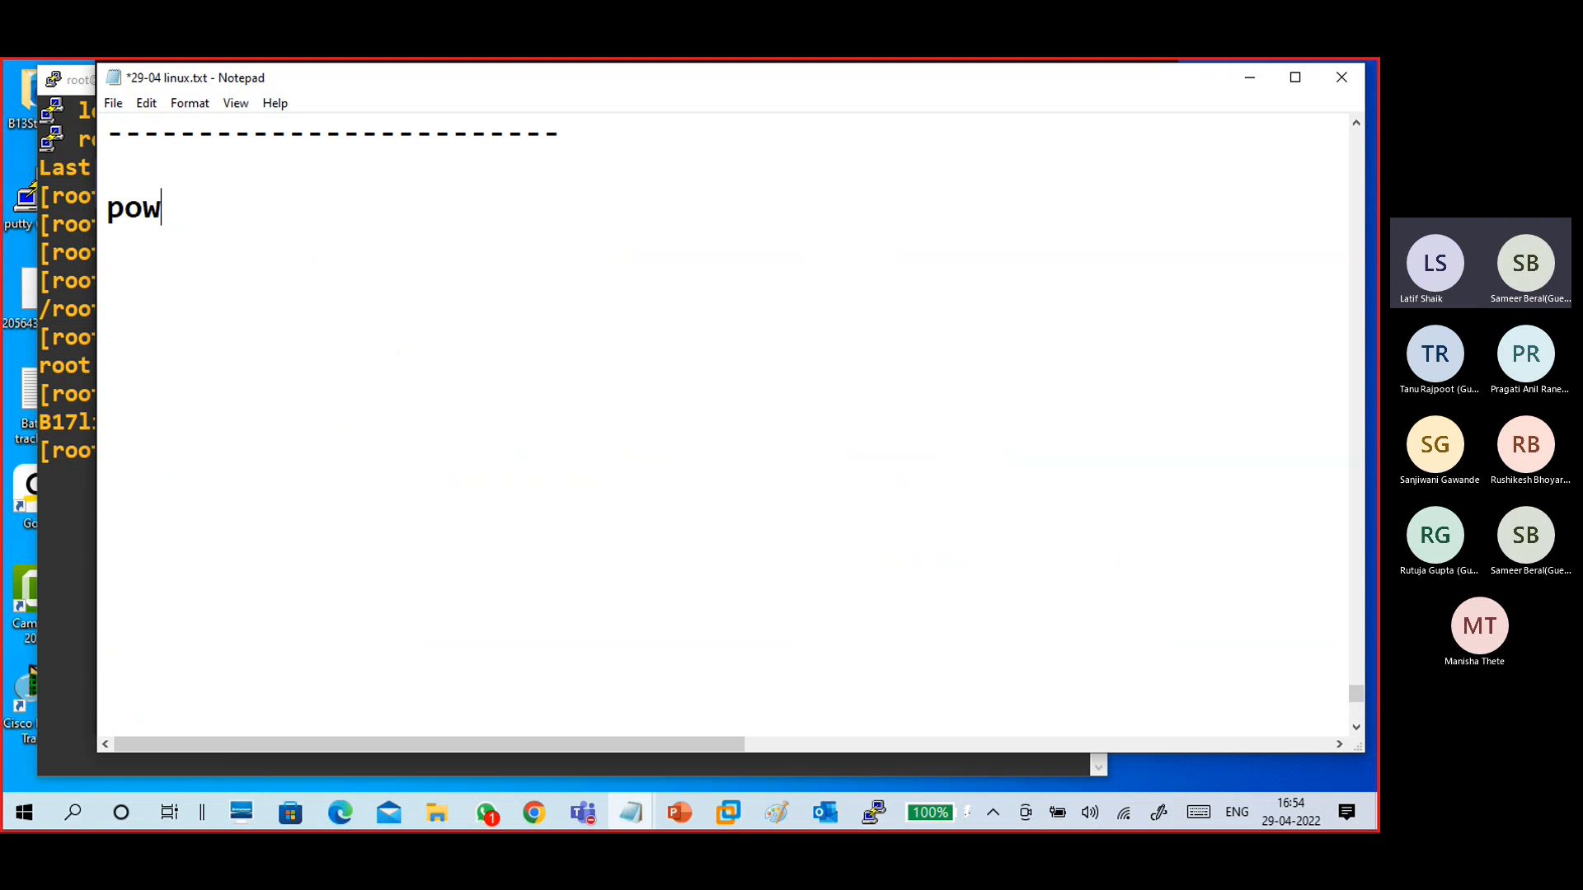
pyautogui.write('eroff ')
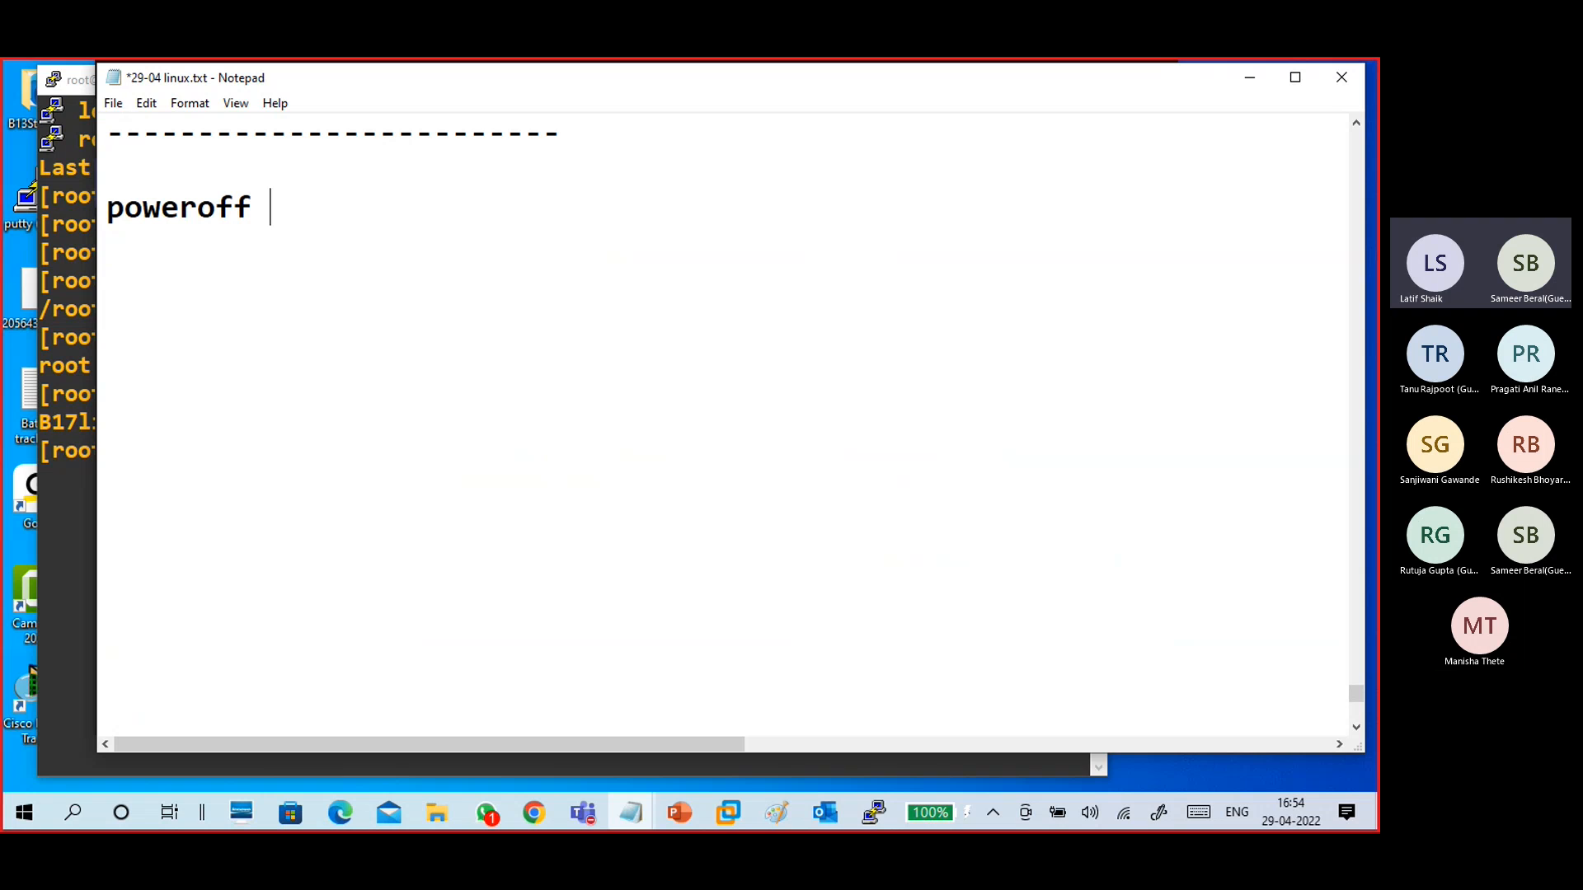
pyautogui.write('vm')
pyautogui.press('Return')
pyautogui.press('Return')
pyautogui.write('-edit v')
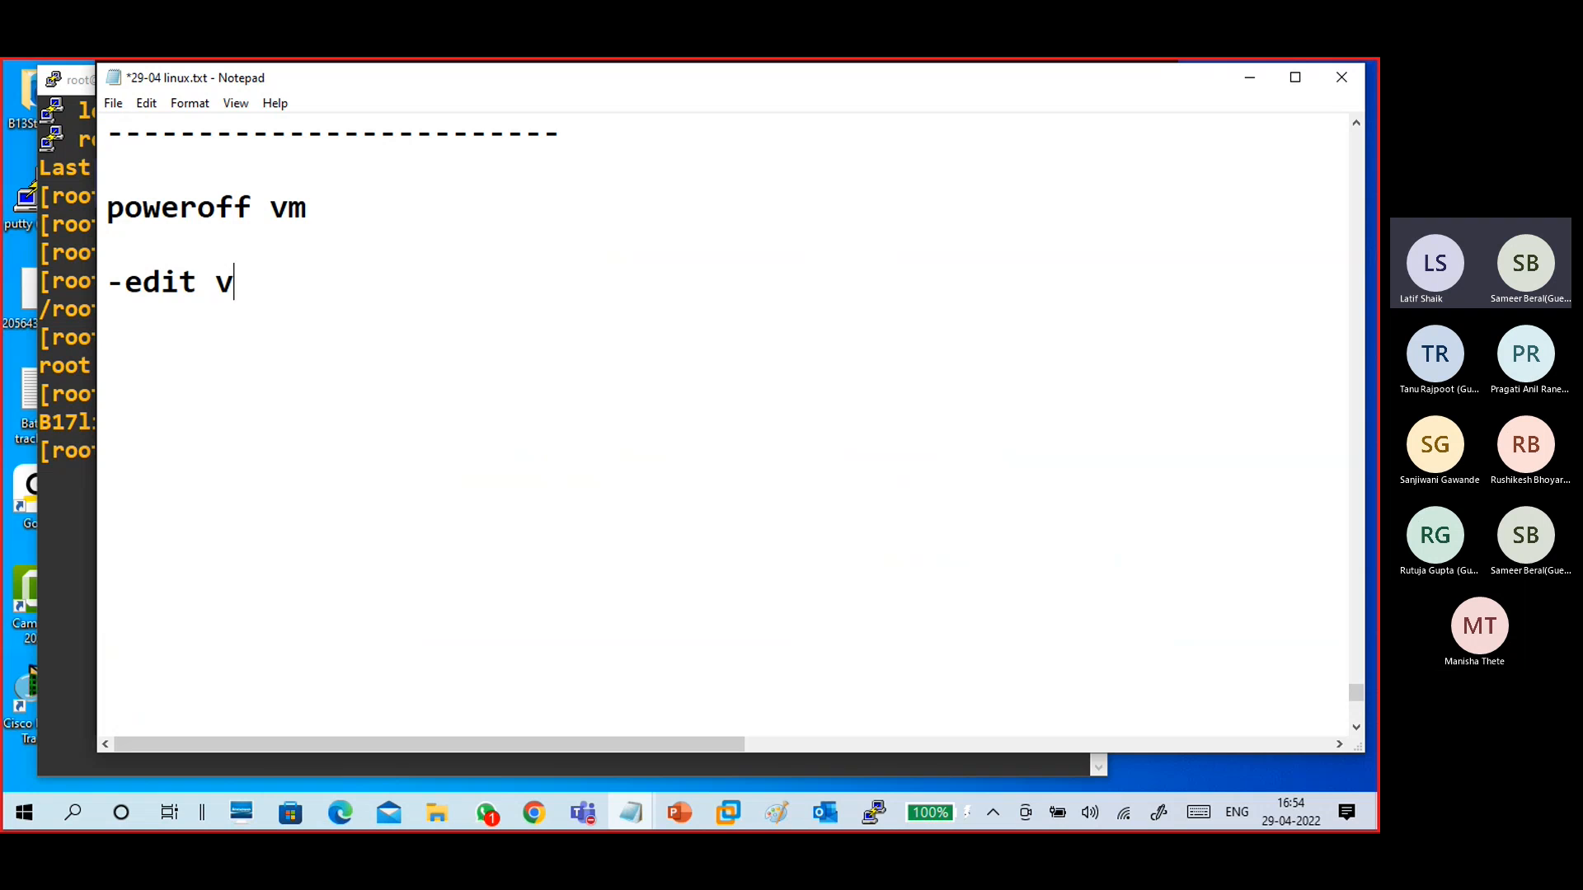
pyautogui.write('irtual ma')
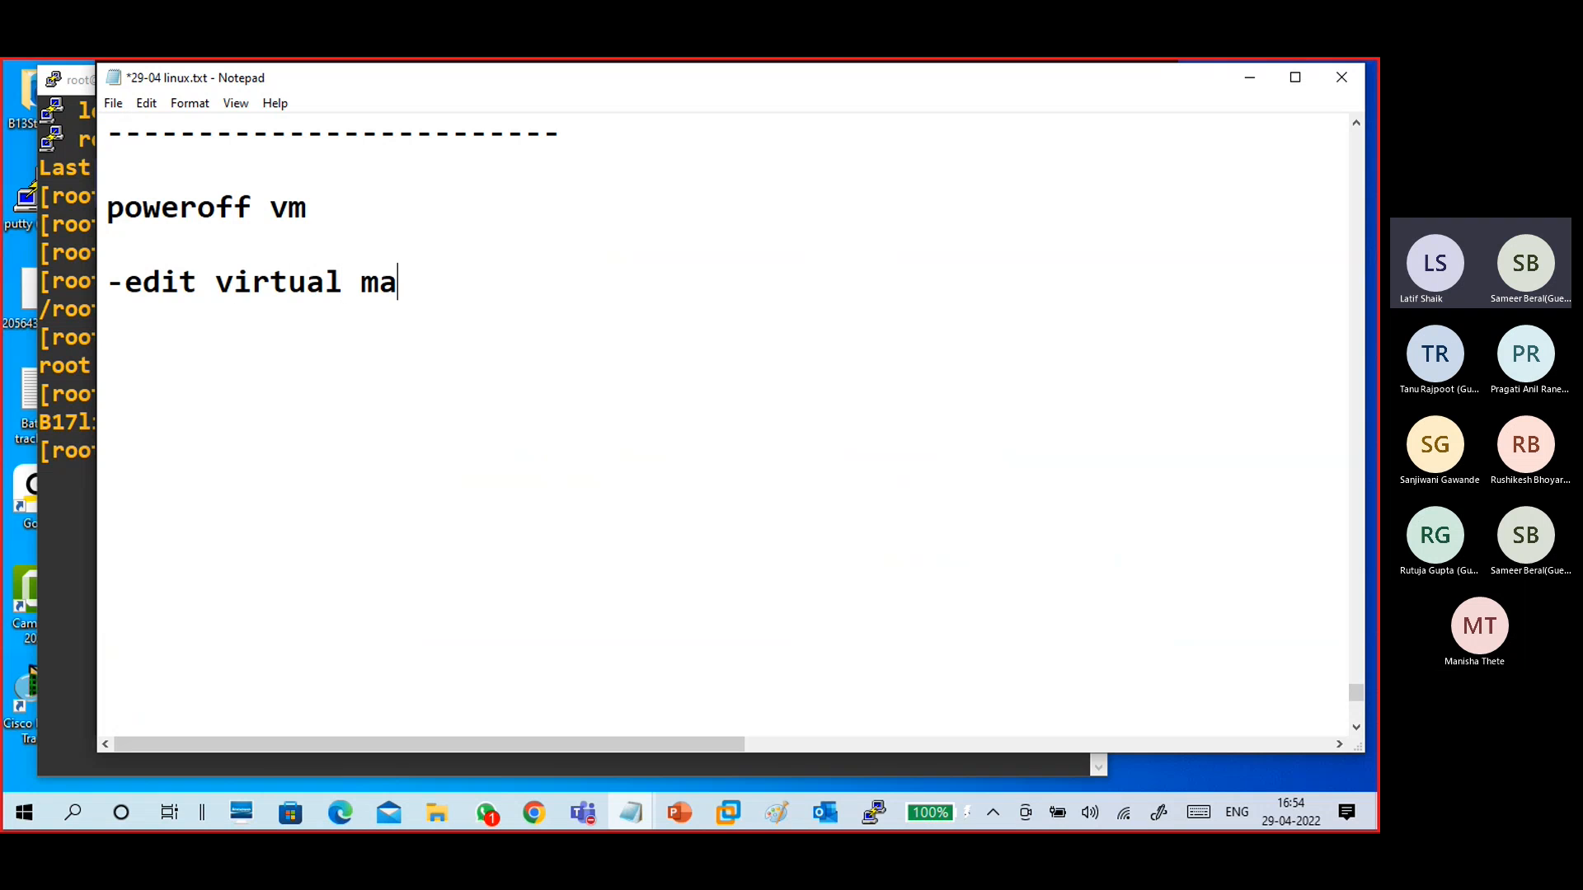
pyautogui.write('chine setting')
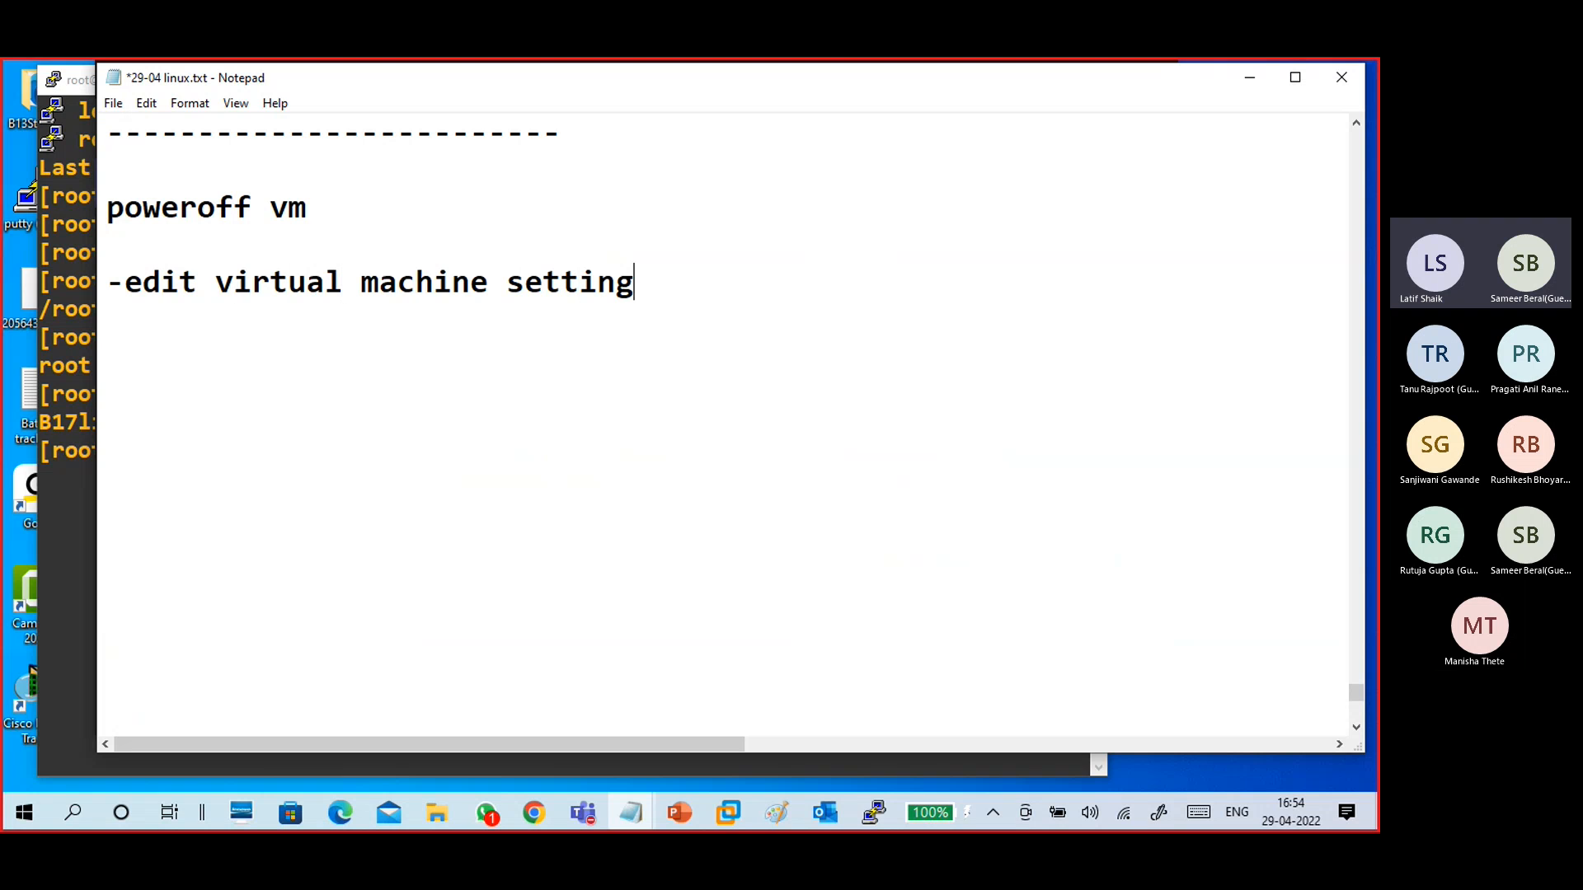
pyautogui.press('Return')
# - Add the note lines "-add - network adaptor" and " - custom - vmnet1"
pyautogui.write('-add - network a')
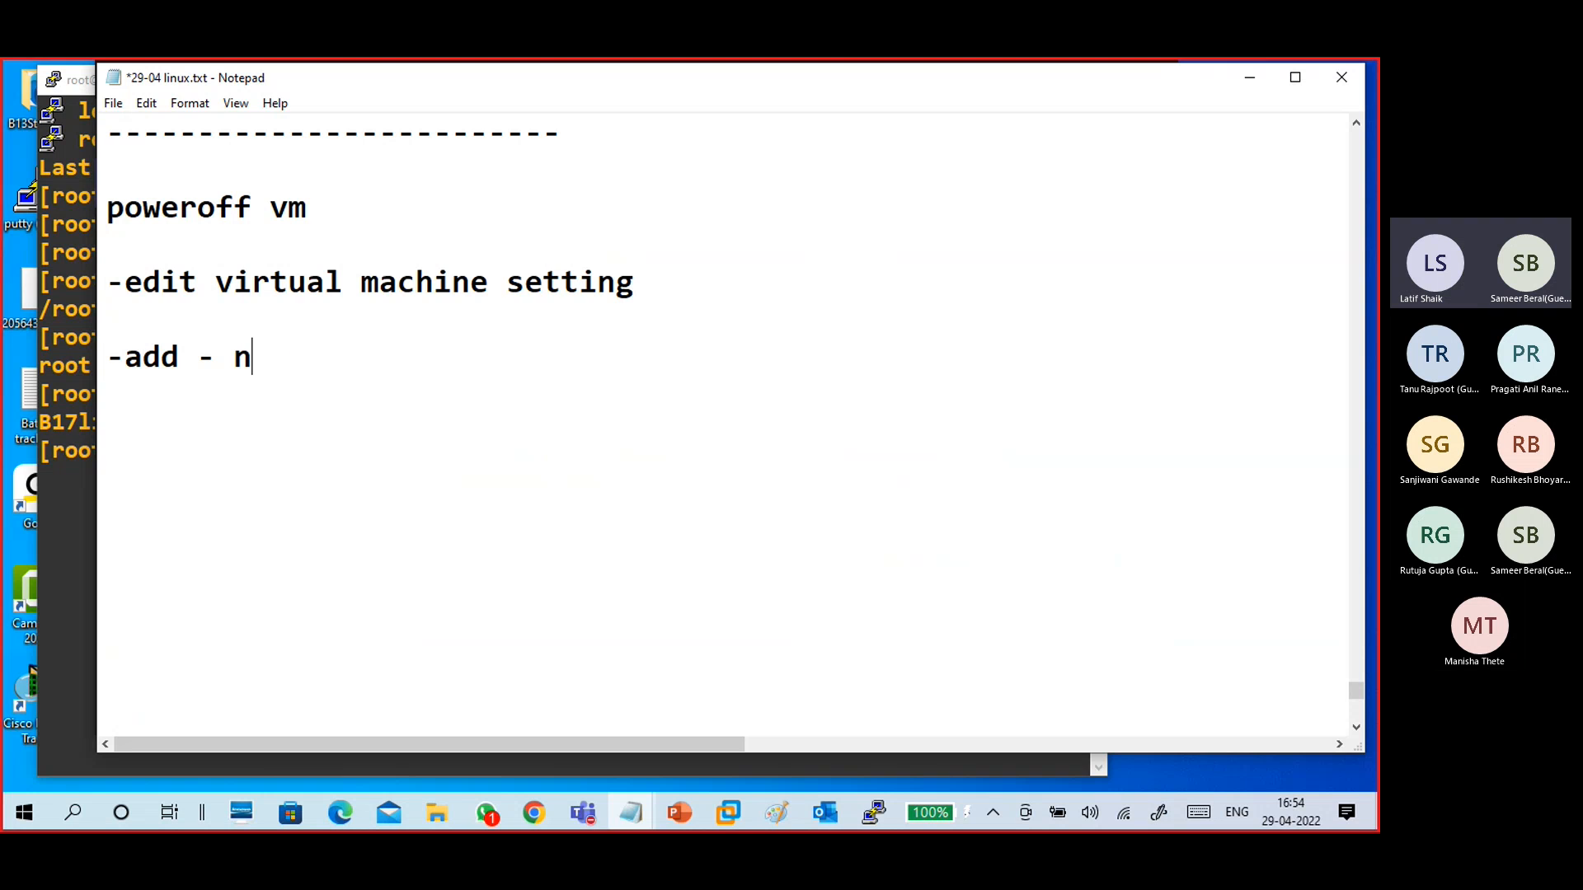
pyautogui.write('daptor')
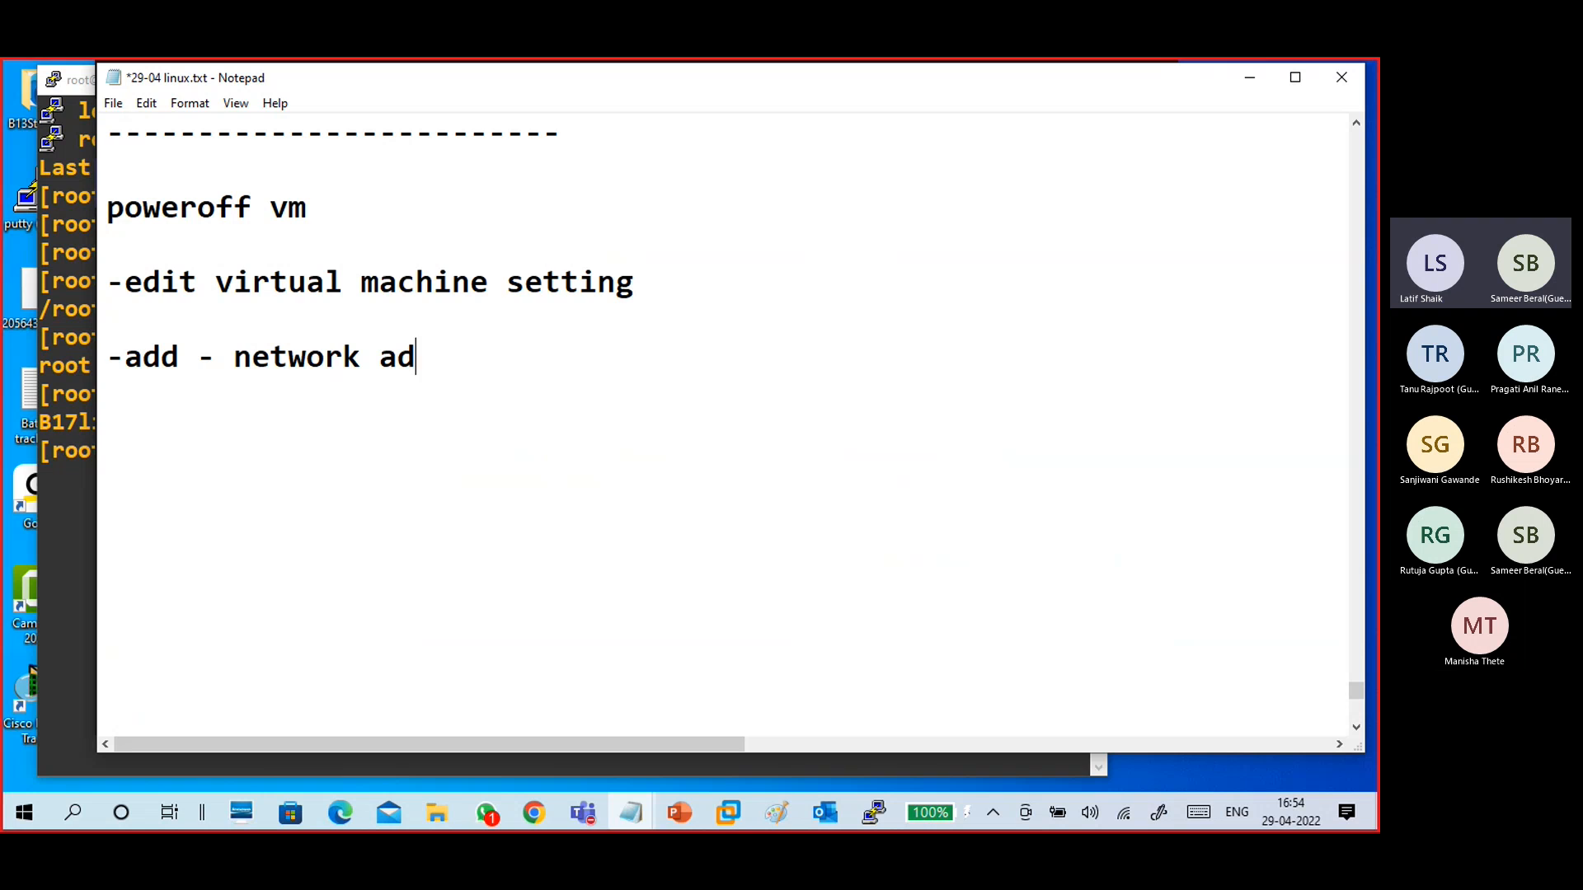
pyautogui.press('Return')
pyautogui.write('- cu')
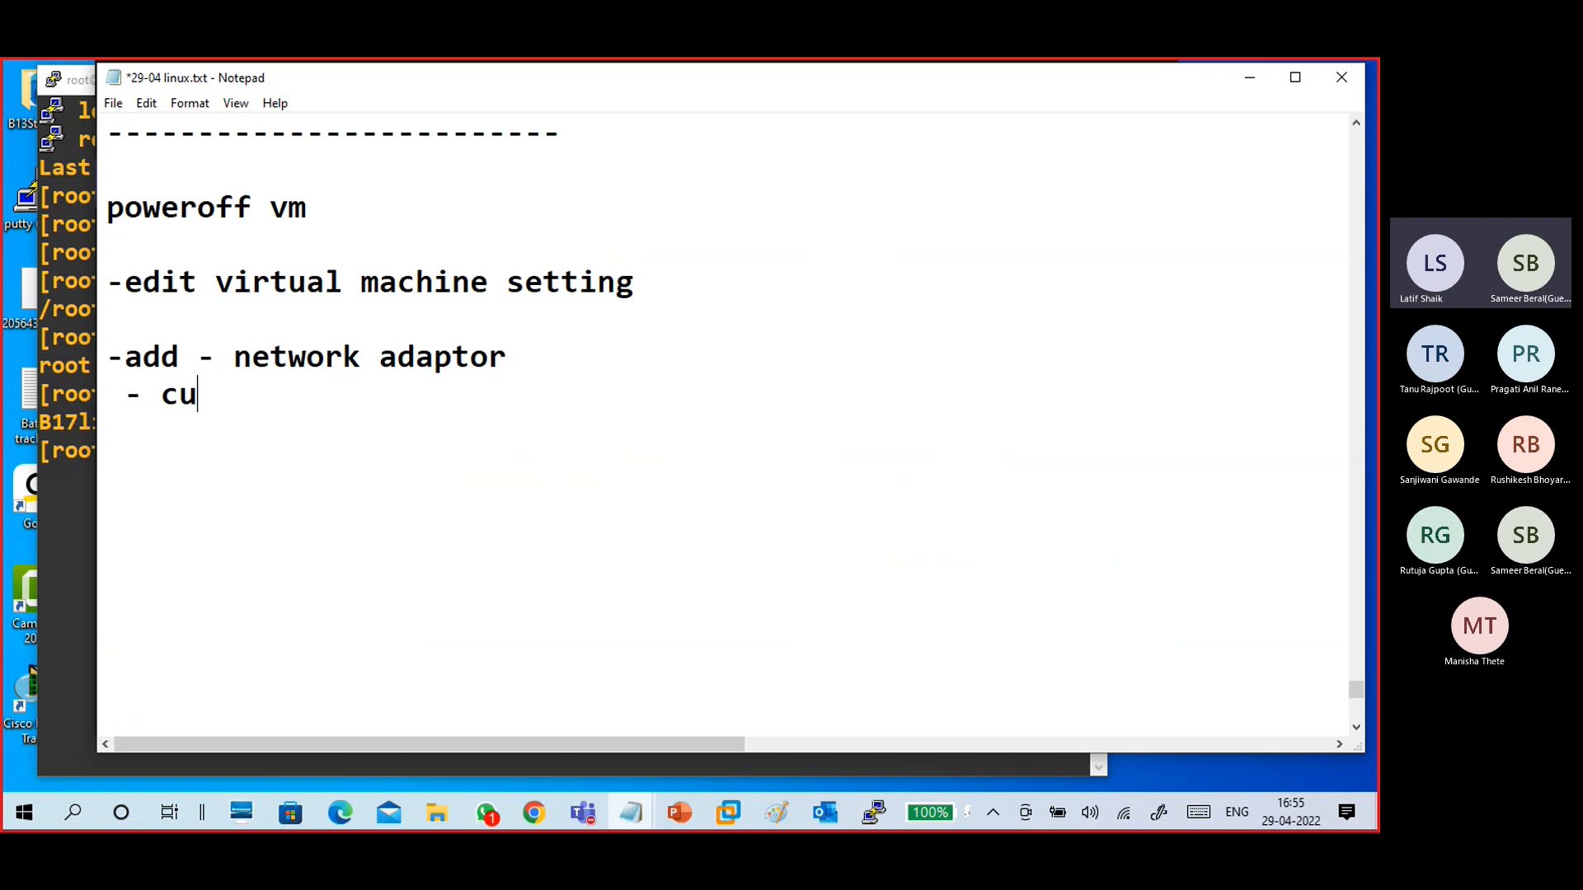
pyautogui.press('BackSpace')
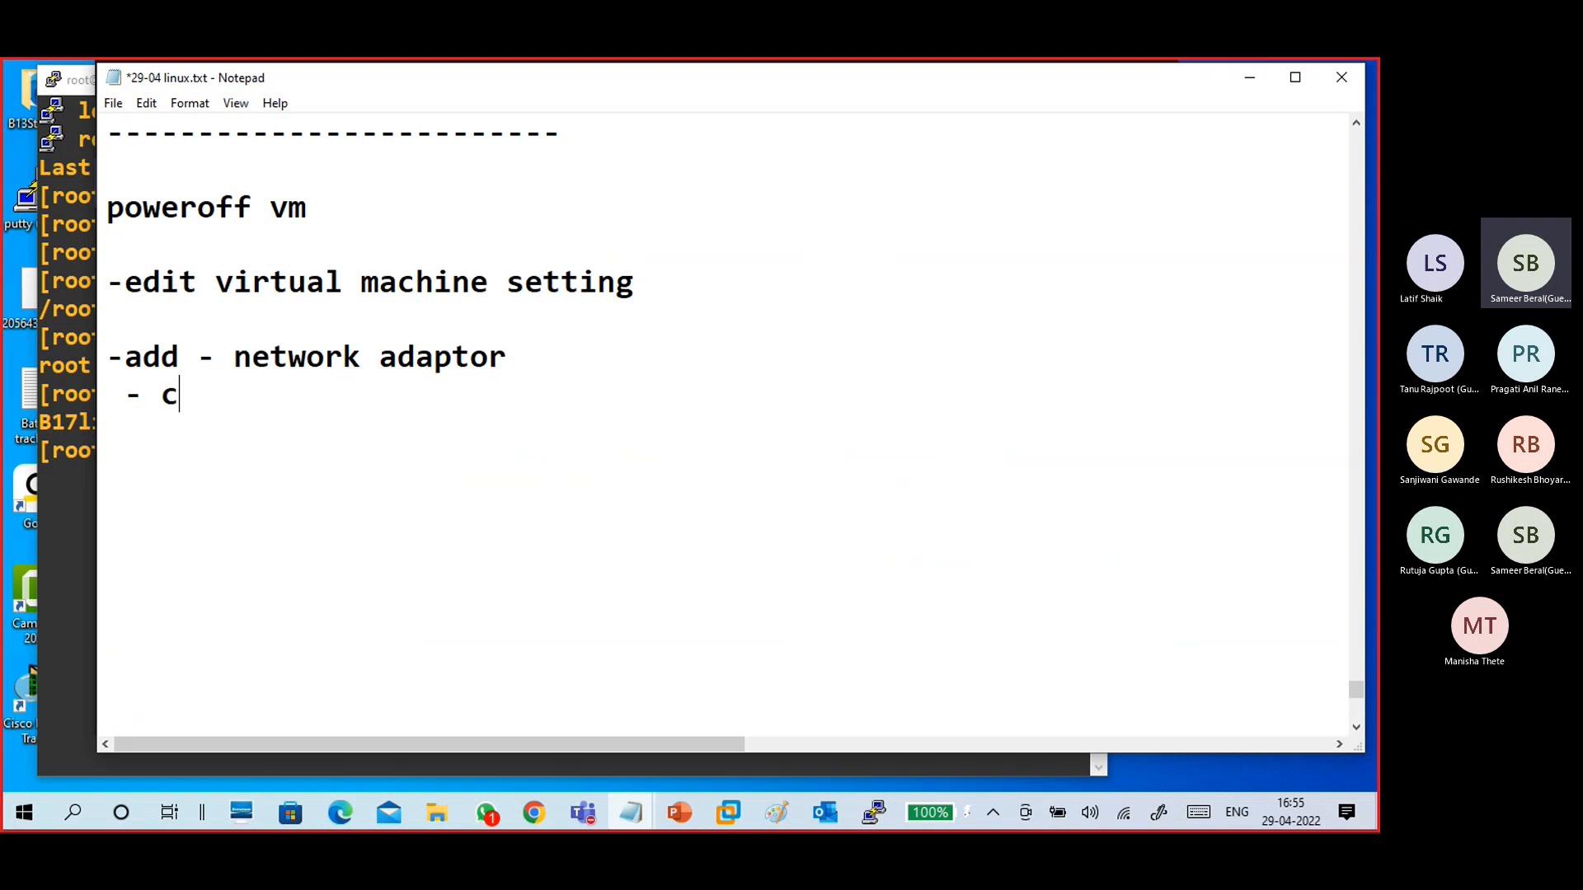
pyautogui.write('ous')
pyautogui.press('BackSpace')
pyautogui.press('BackSpace')
pyautogui.press('BackSpace')
pyautogui.write('ustom - vmnet1  ')
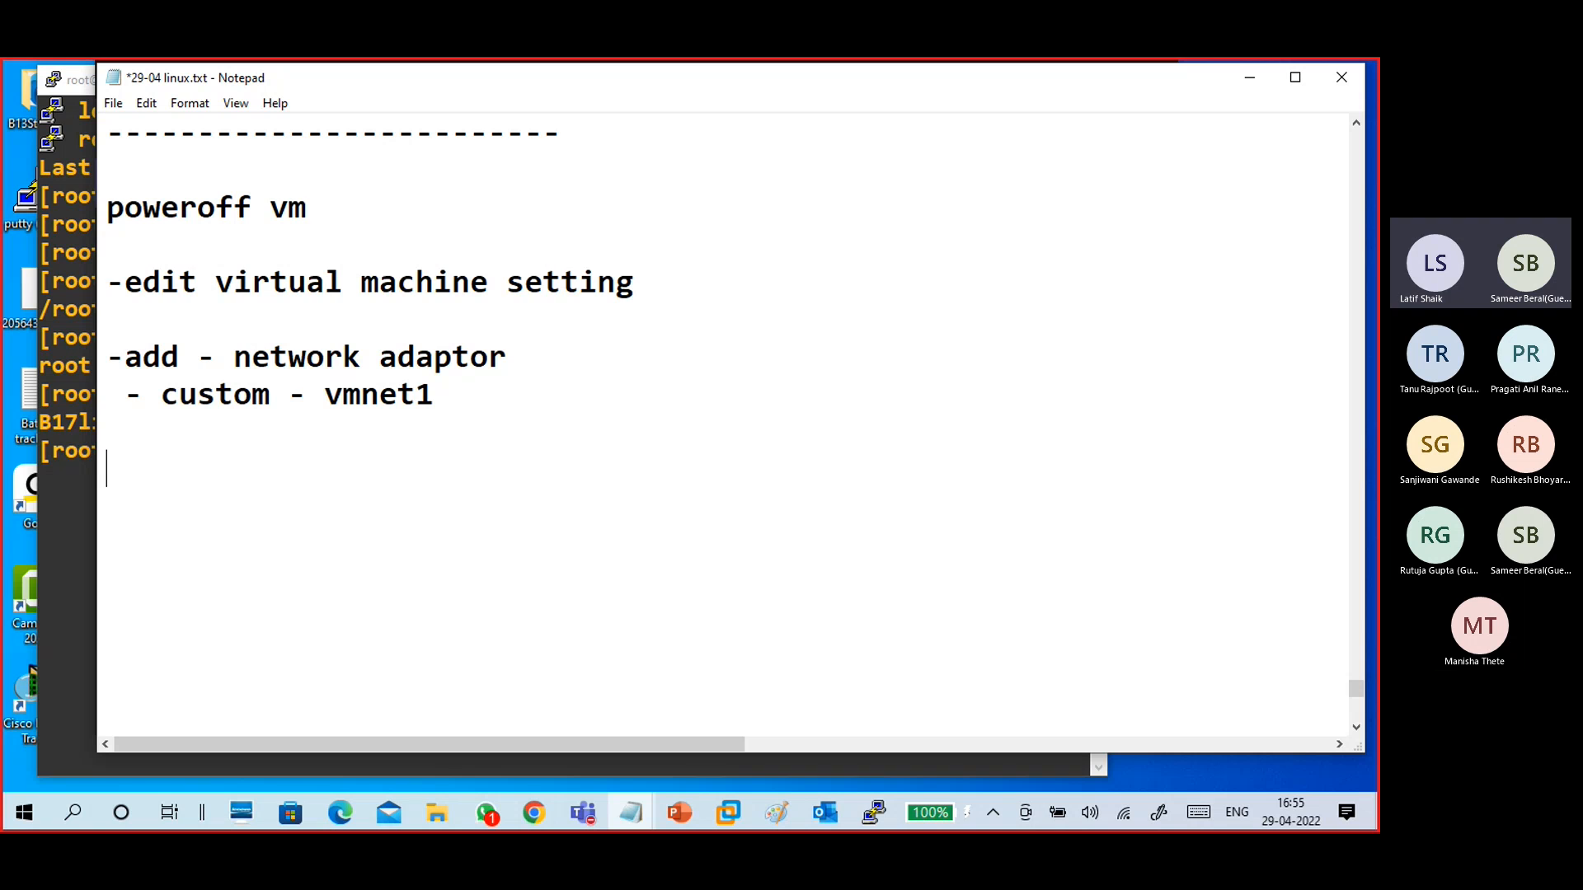
pyautogui.write('-')
pyautogui.press('BackSpace')
pyautogui.press('BackSpace')
pyautogui.press('Return')
# - Add the note lines "ok" and "poweron vm"
pyautogui.write('ok')
pyautogui.press('Return')
pyautogui.press('Return')
pyautogui.write('poweron vm')
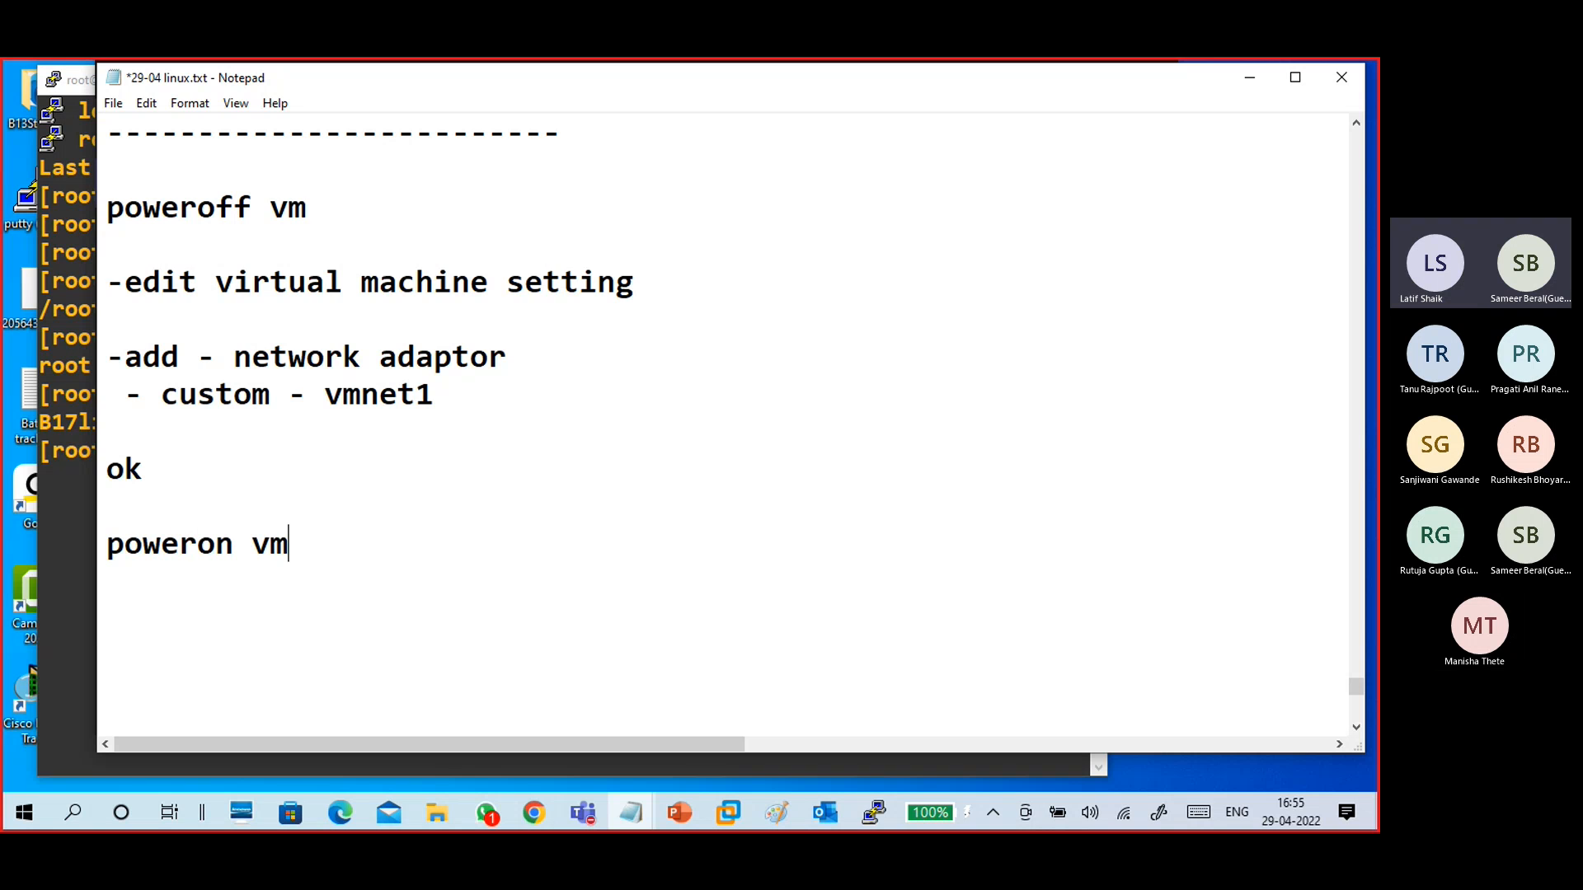
pyautogui.press('Return')
pyautogui.press('Return')
# - Add a "---" separator followed by a "physical machine" heading in the notes
pyautogui.write('---')
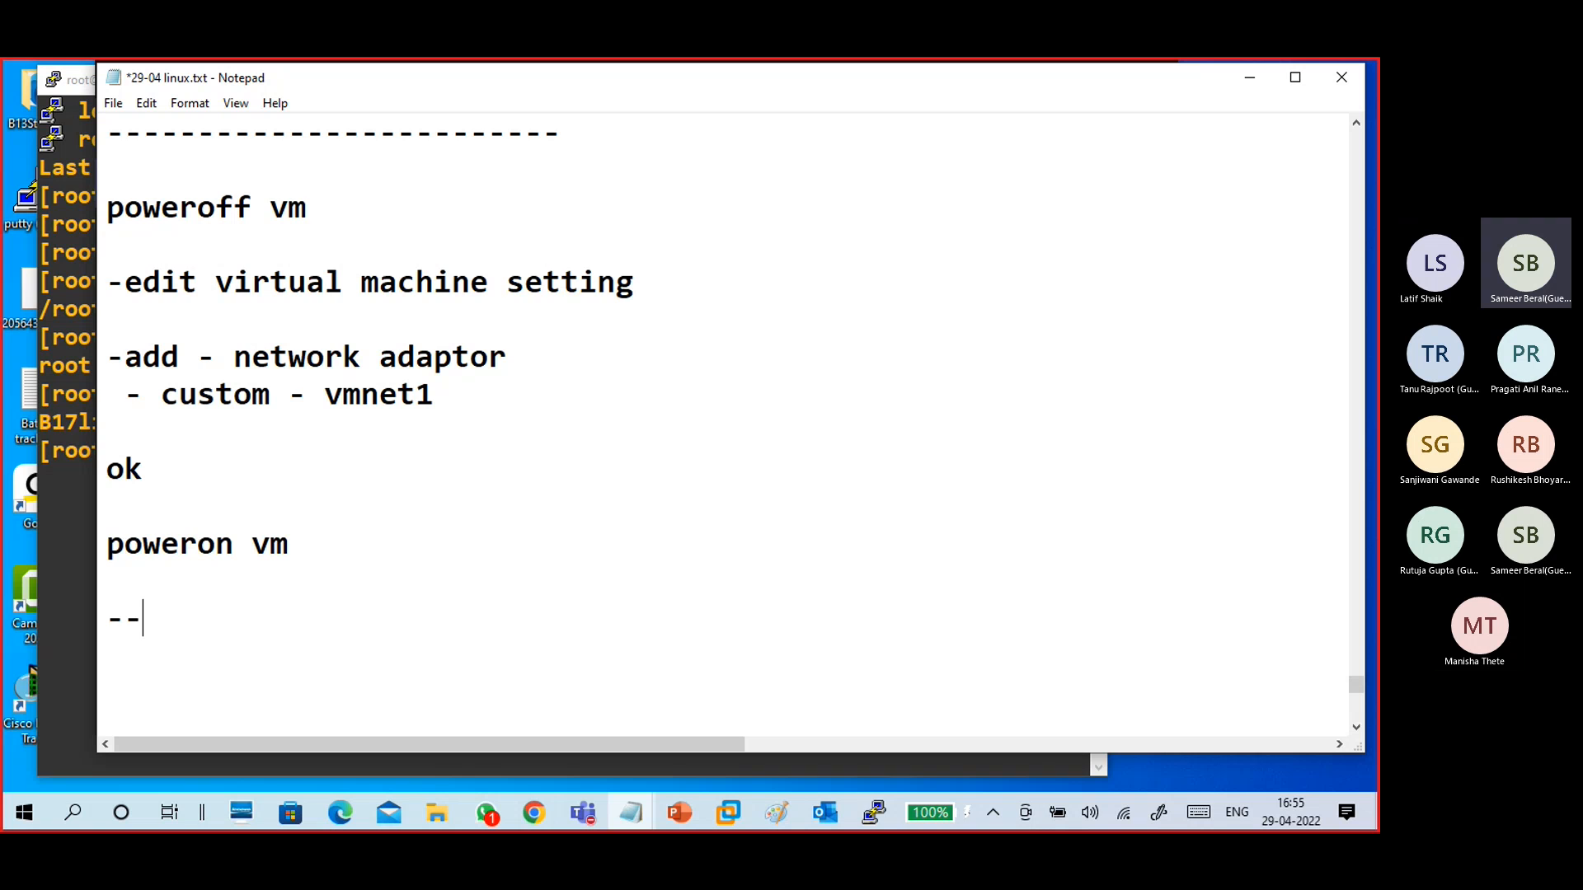
pyautogui.press('Return')
pyautogui.press('Return')
pyautogui.press('Return')
pyautogui.press('Return')
pyautogui.press('Return')
pyautogui.press('Up')
pyautogui.press('Up')
pyautogui.press('Up')
pyautogui.press('Up')
pyautogui.write('physi')
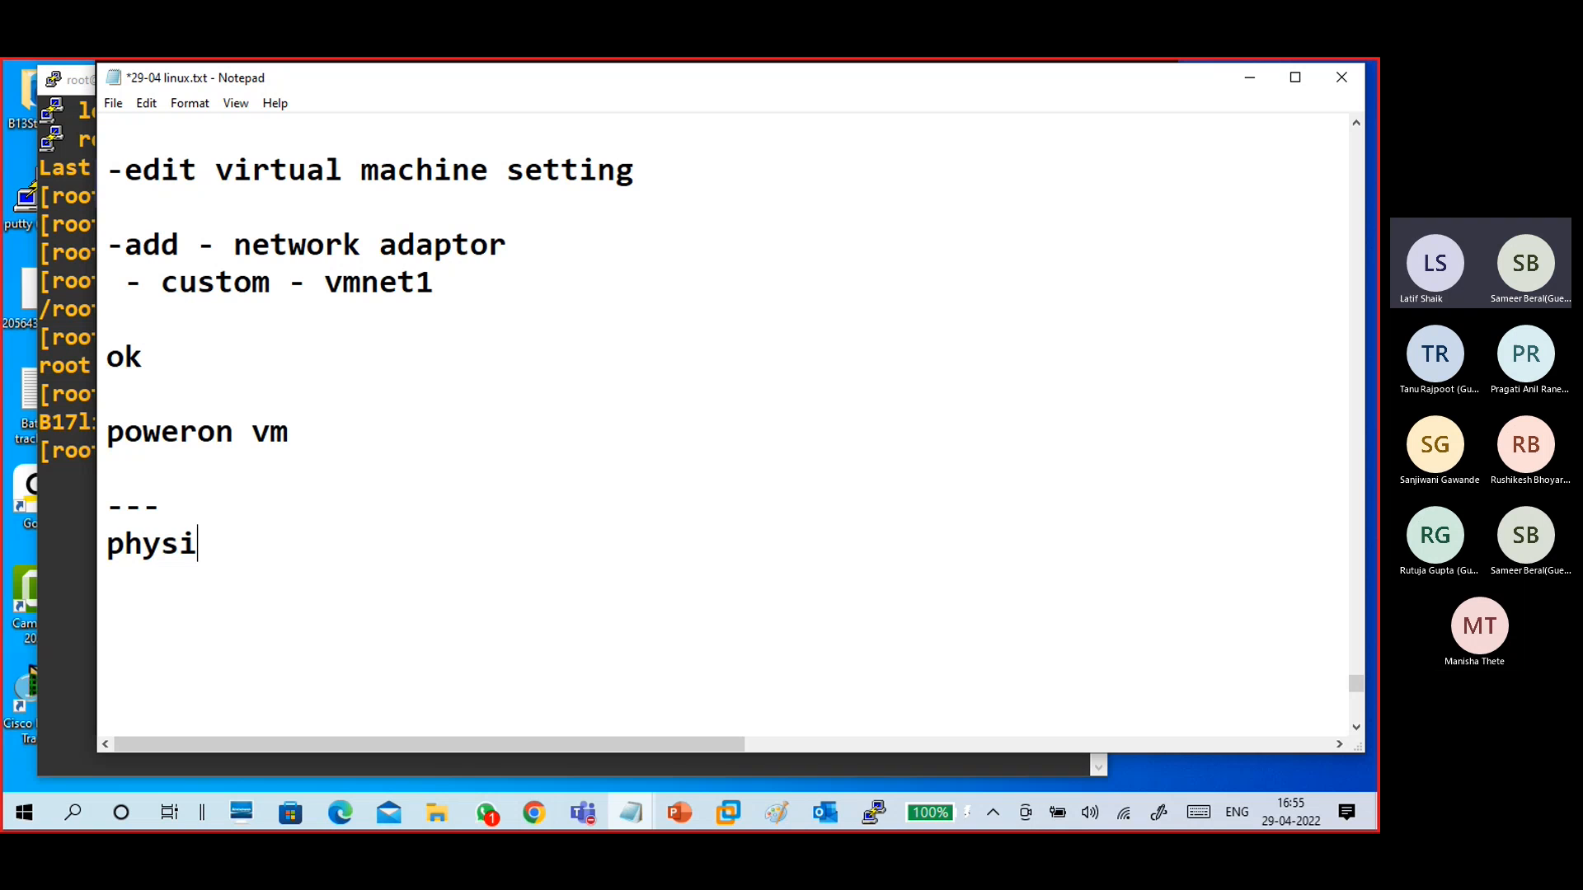
pyautogui.press('BackSpace')
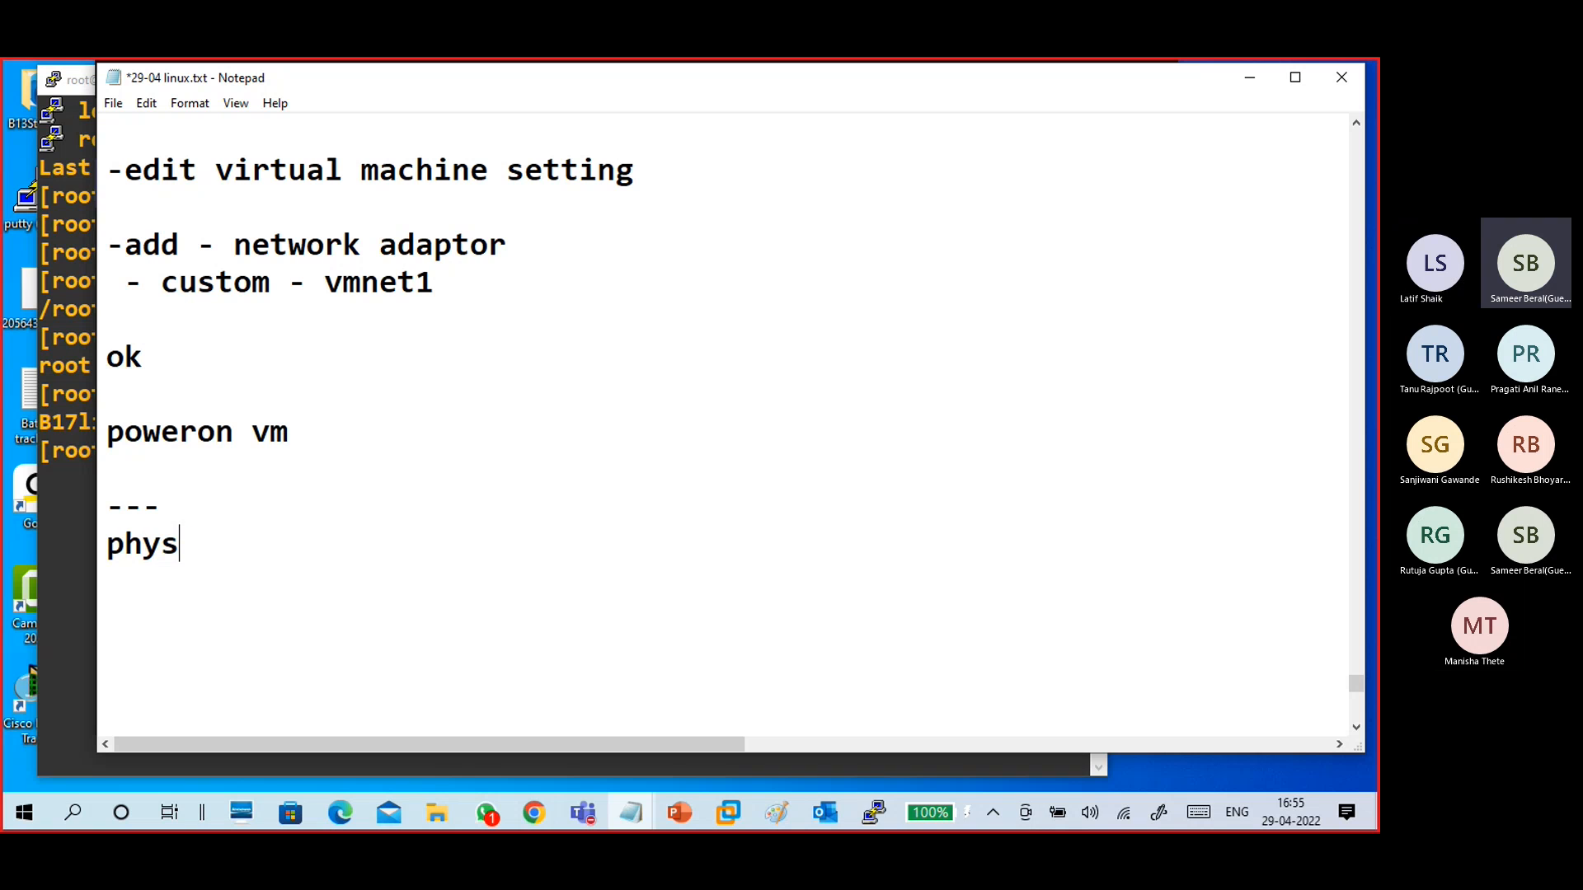
pyautogui.write('ic')
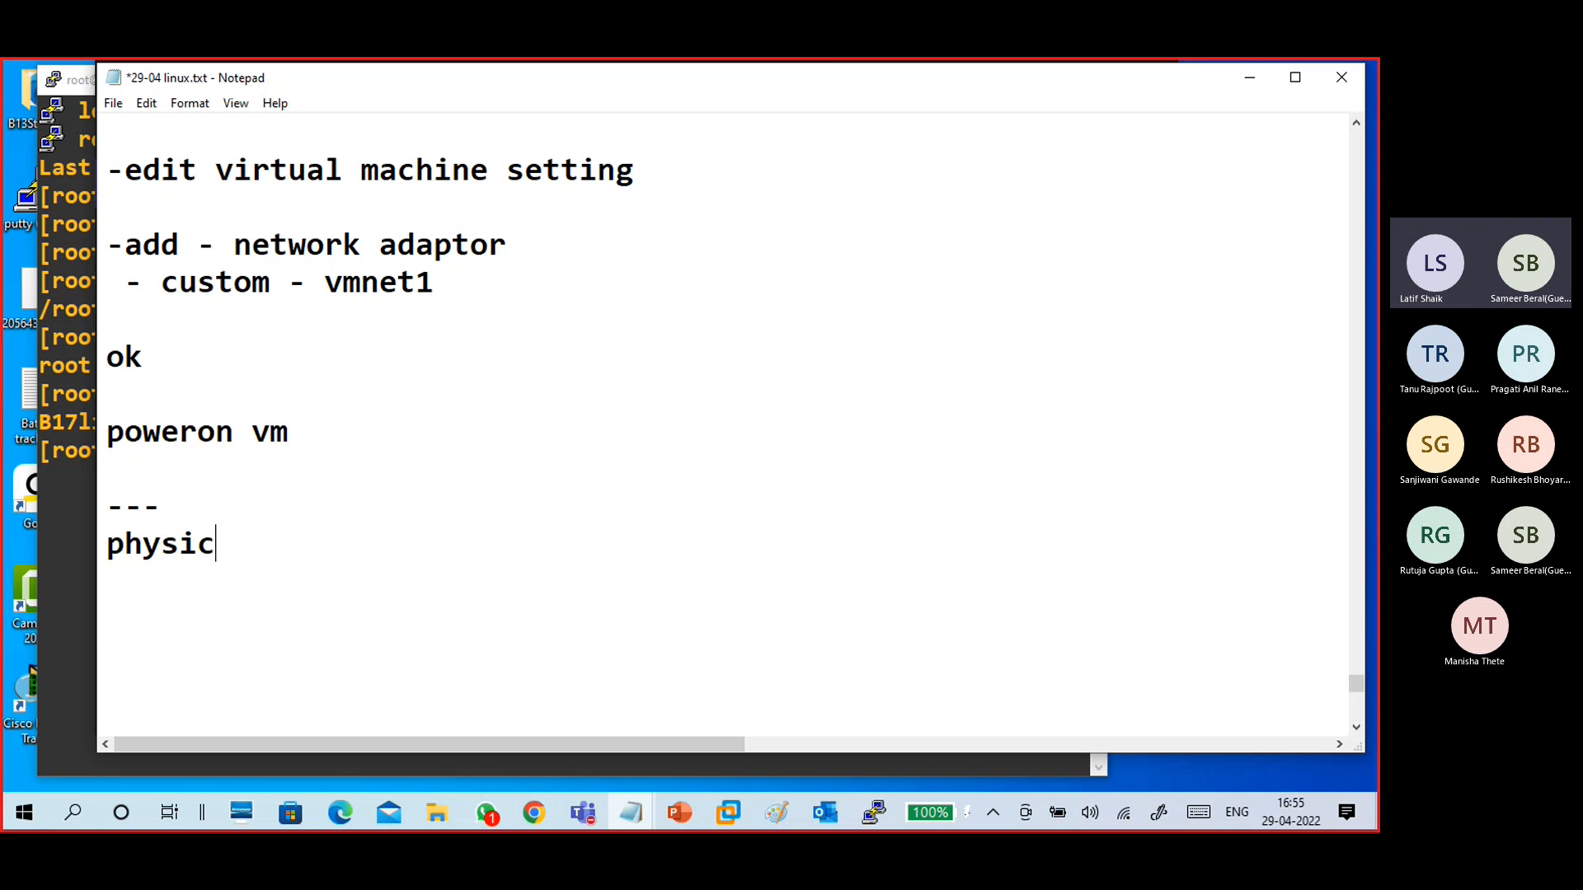
pyautogui.write('al machine')
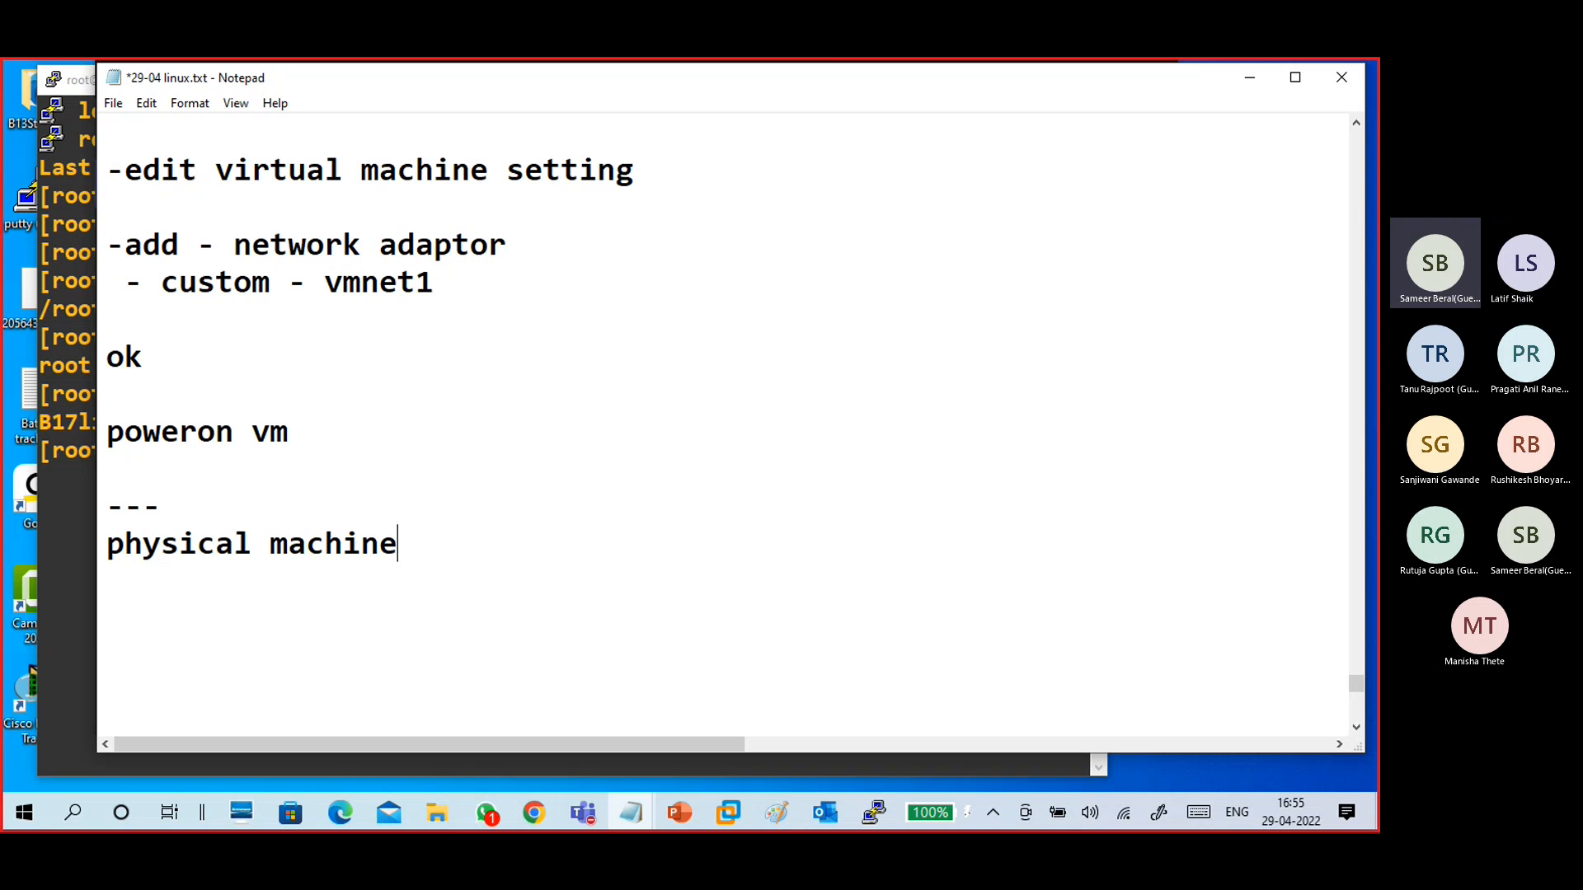
# - Insert a "vmware workstation:" heading above the poweroff vm line
pyautogui.scroll(3, 144, 253)
pyautogui.scroll(-2, 145, 253)
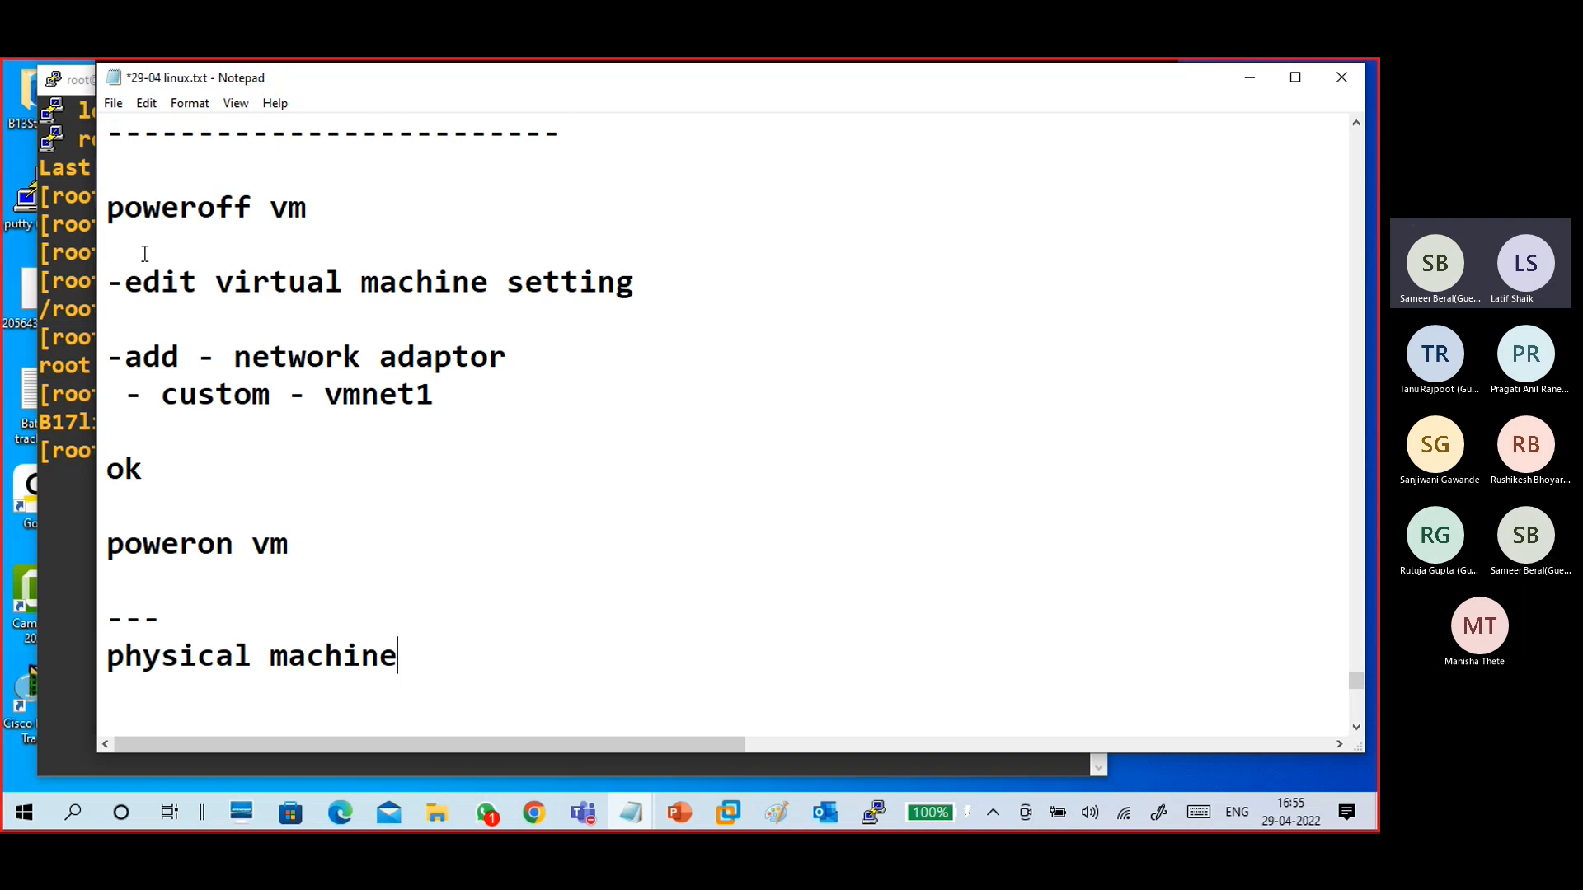
pyautogui.click(143, 179)
pyautogui.click(169, 253)
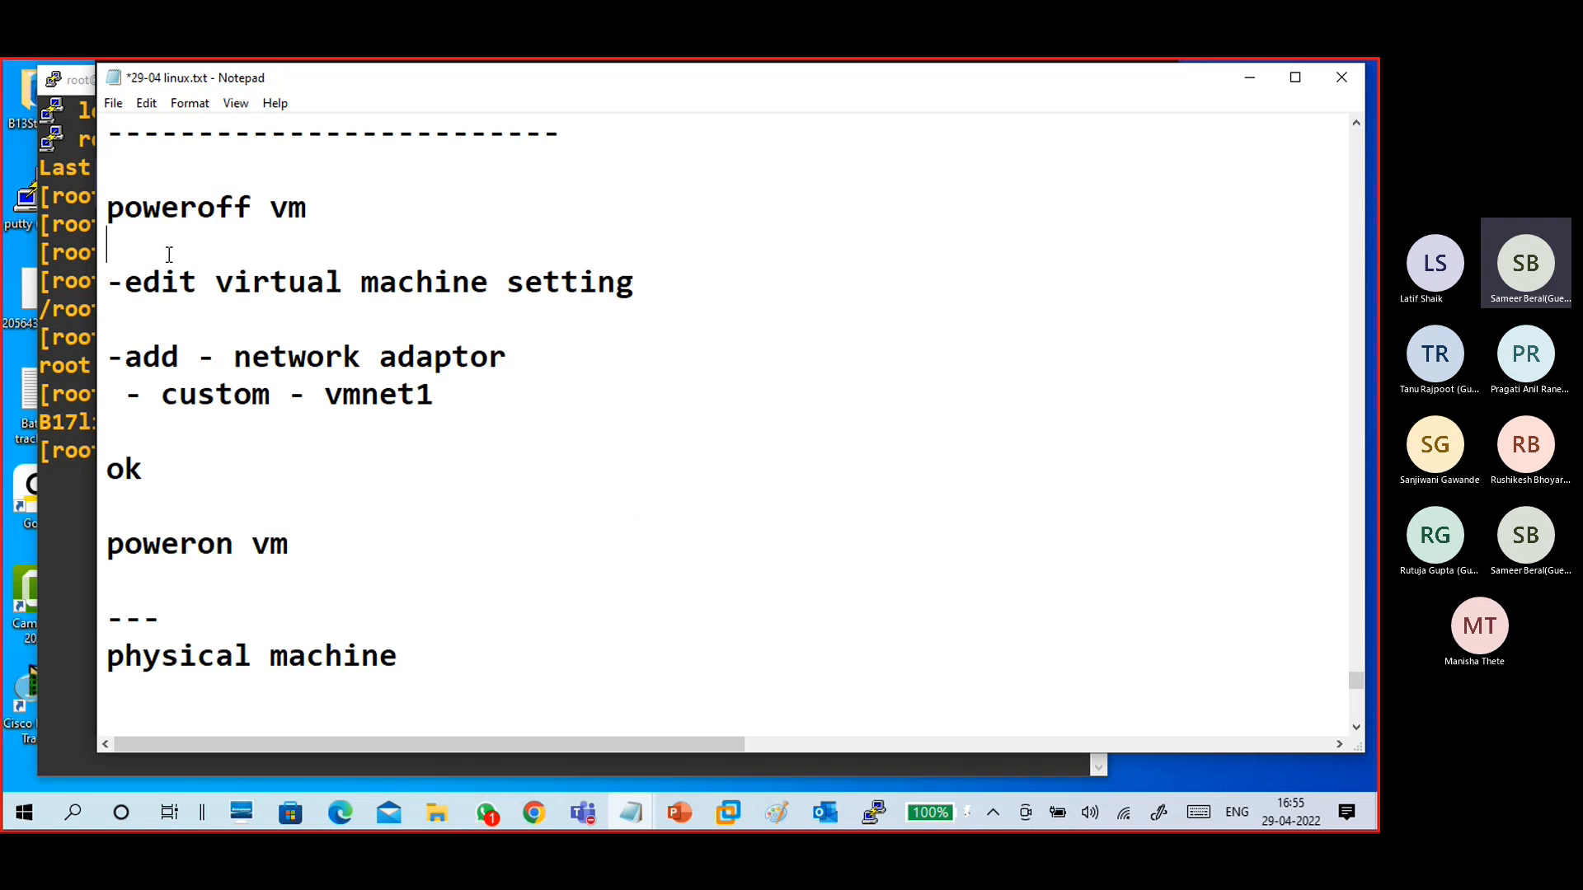
pyautogui.press('Up')
pyautogui.press('Up')
pyautogui.write('vmware ')
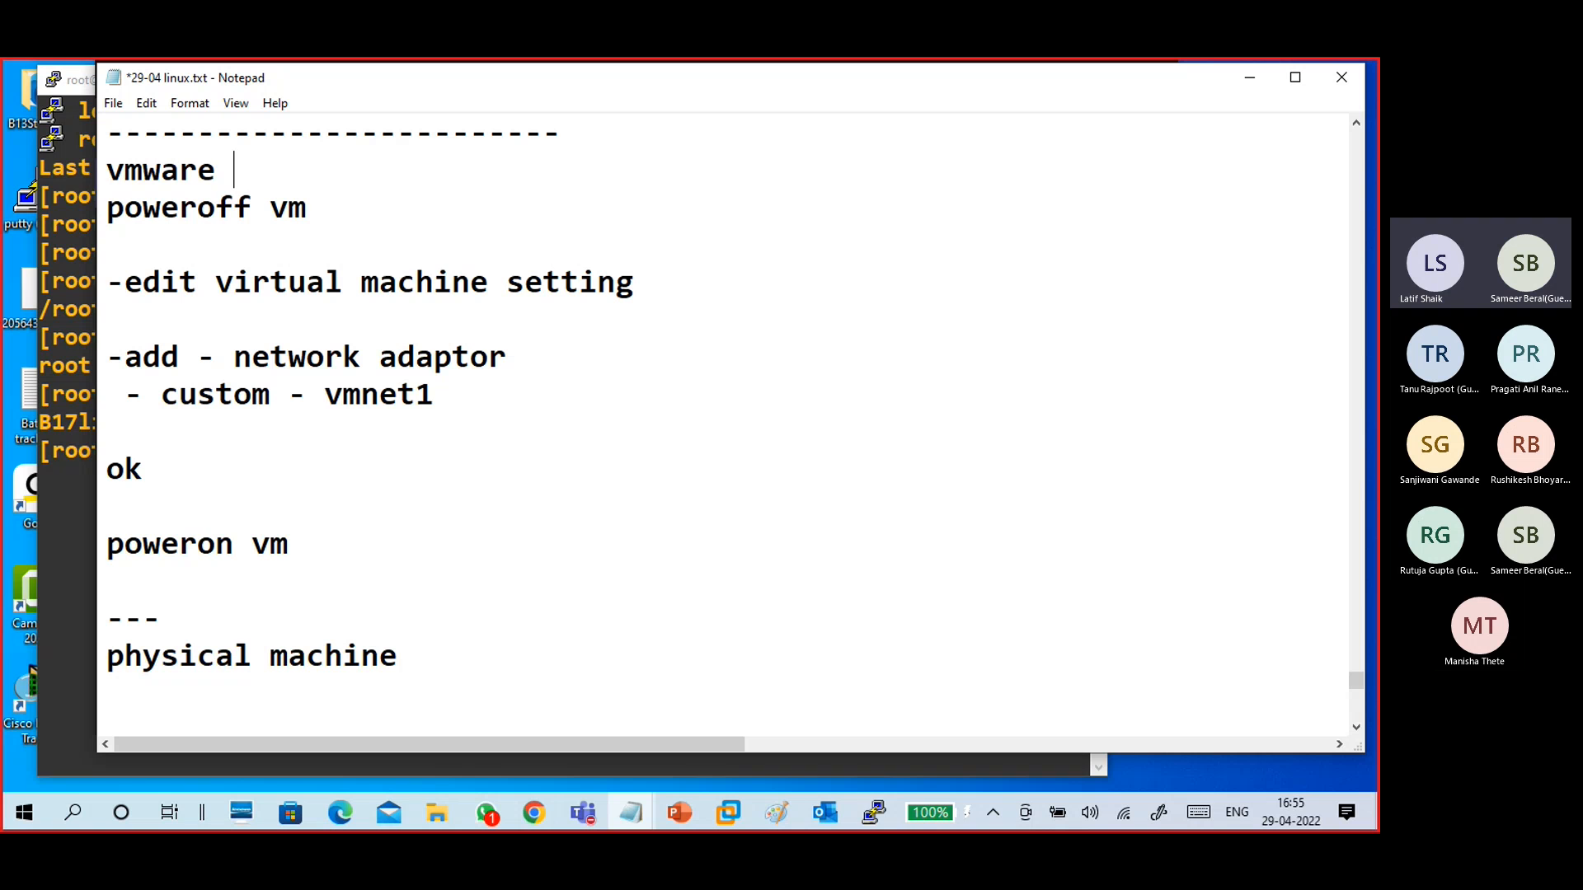
pyautogui.write('workstati')
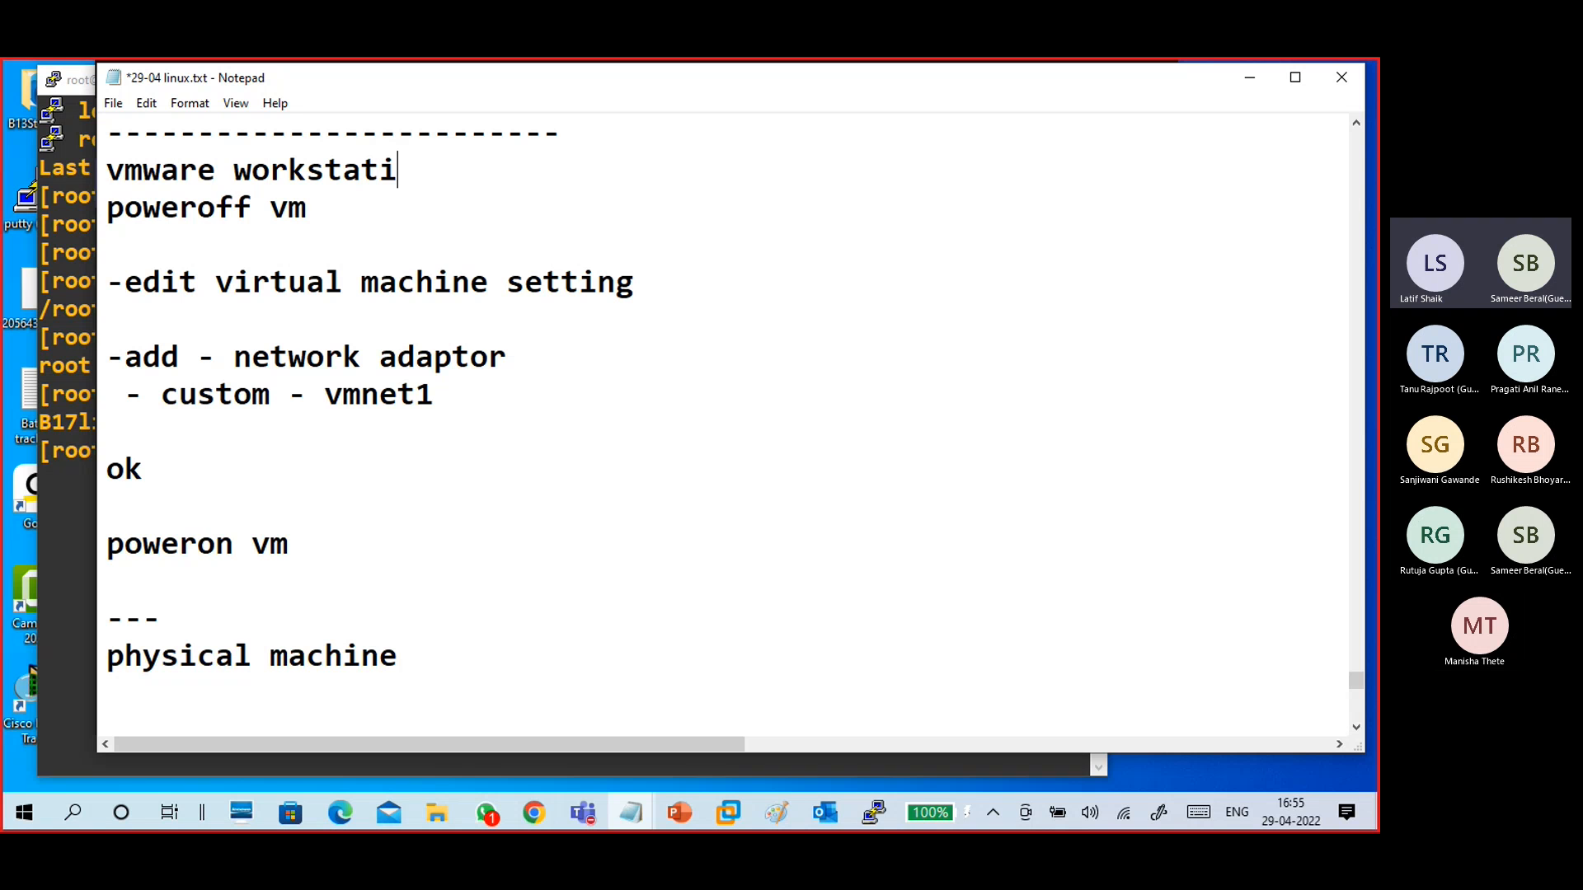
pyautogui.write('on')
pyautogui.press('Up')
pyautogui.press('Up')
pyautogui.press('Up')
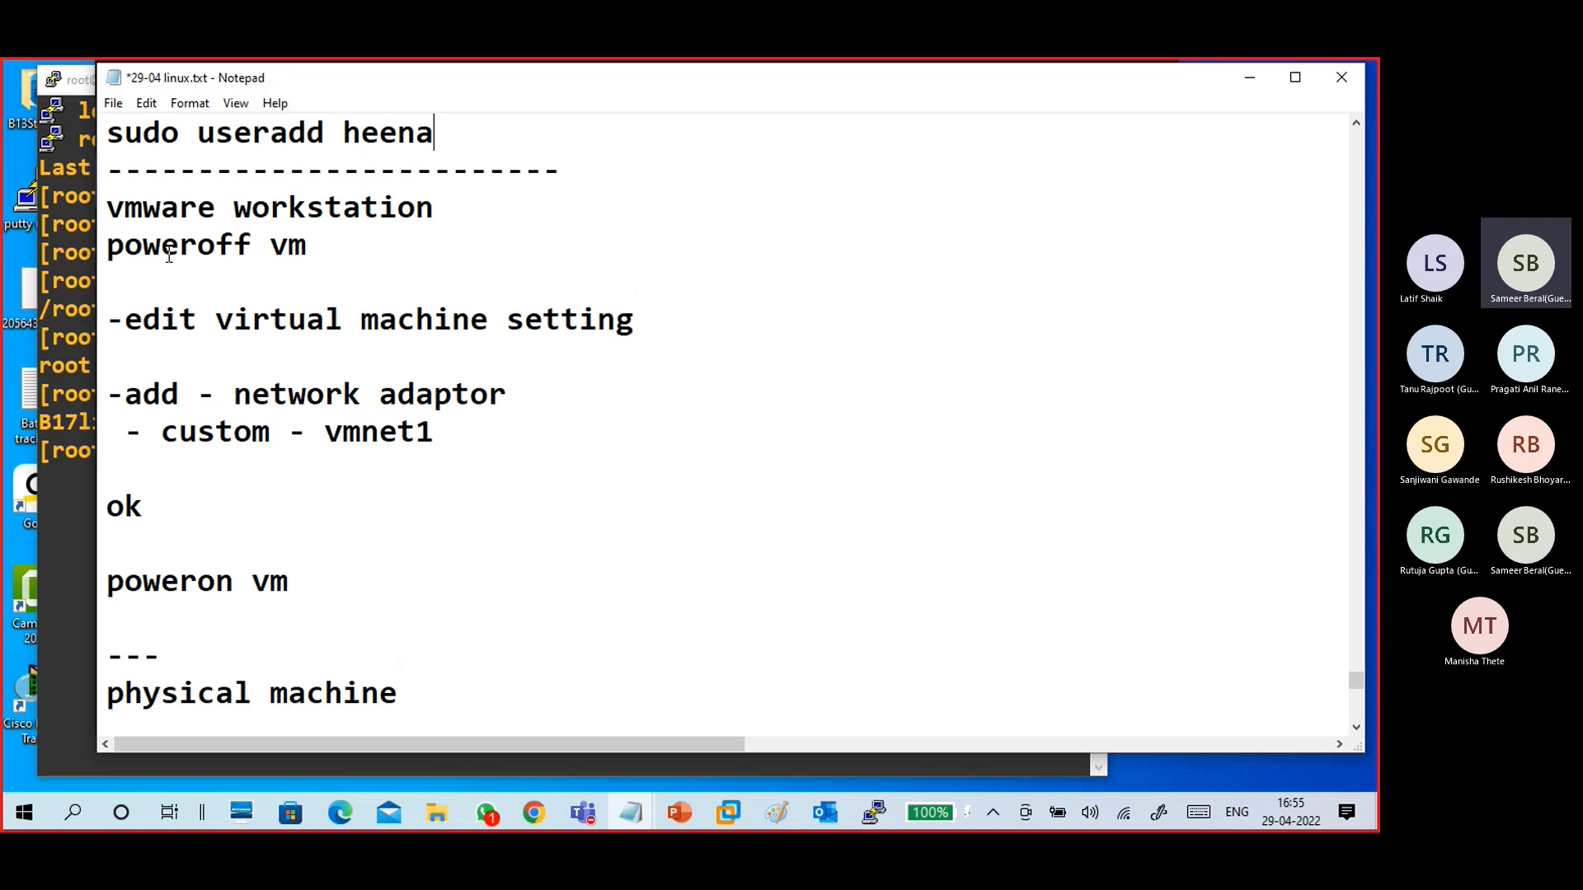
pyautogui.click(471, 272)
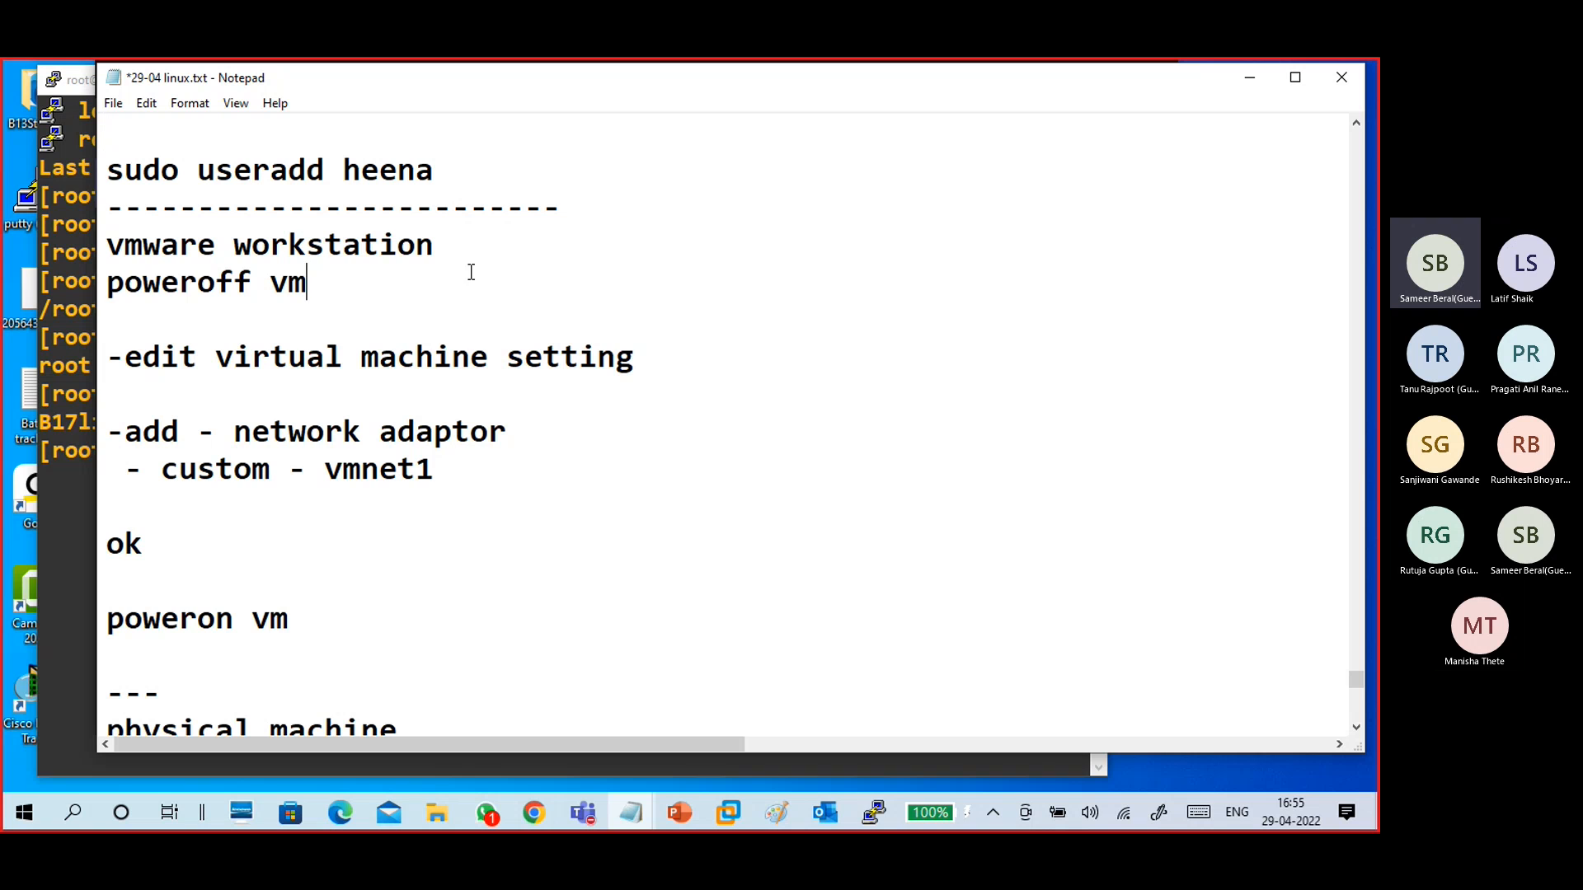
pyautogui.click(478, 240)
pyautogui.write(':')
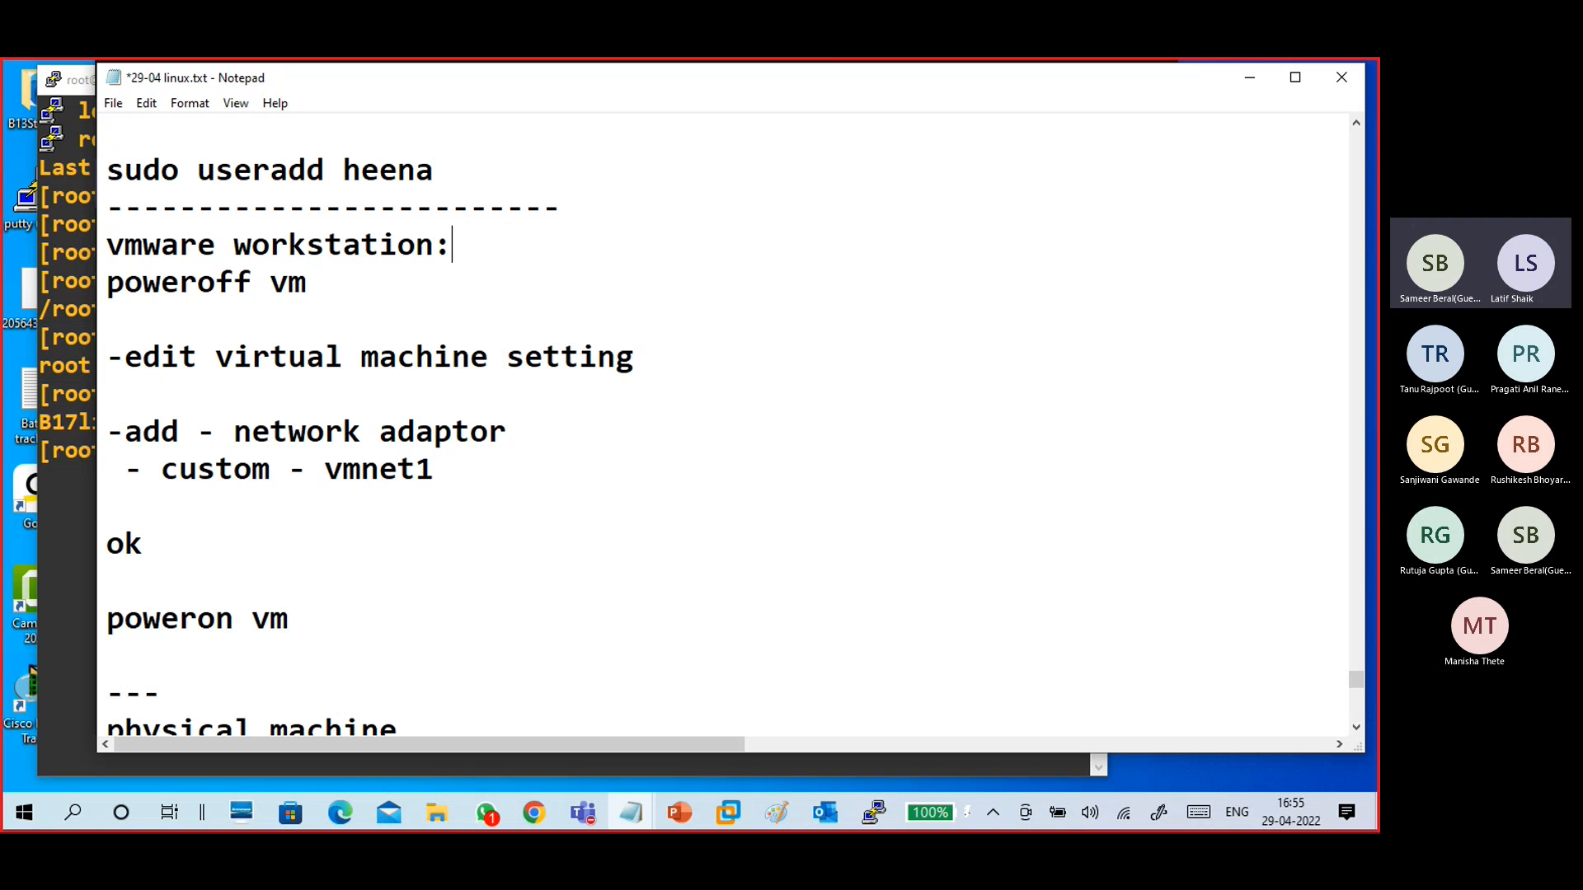
pyautogui.press('Return')
# - Below the physical machine heading, add the line "run - ncpa.cpl"
pyautogui.scroll(-3, 553, 327)
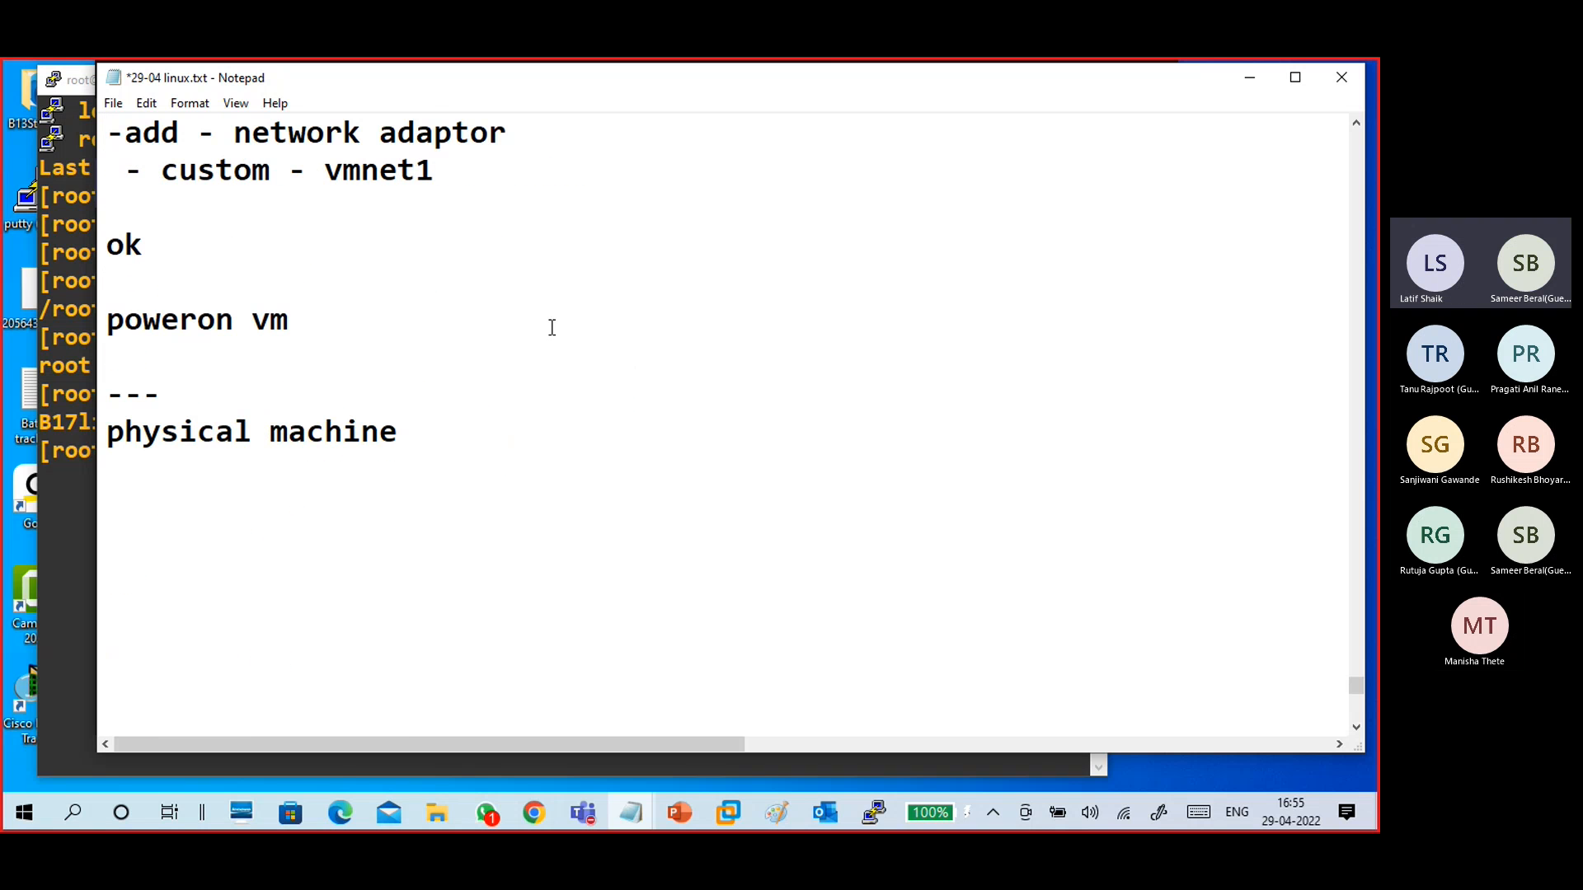
pyautogui.click(453, 455)
pyautogui.press('Return')
pyautogui.write('run - ncpa.cpl')
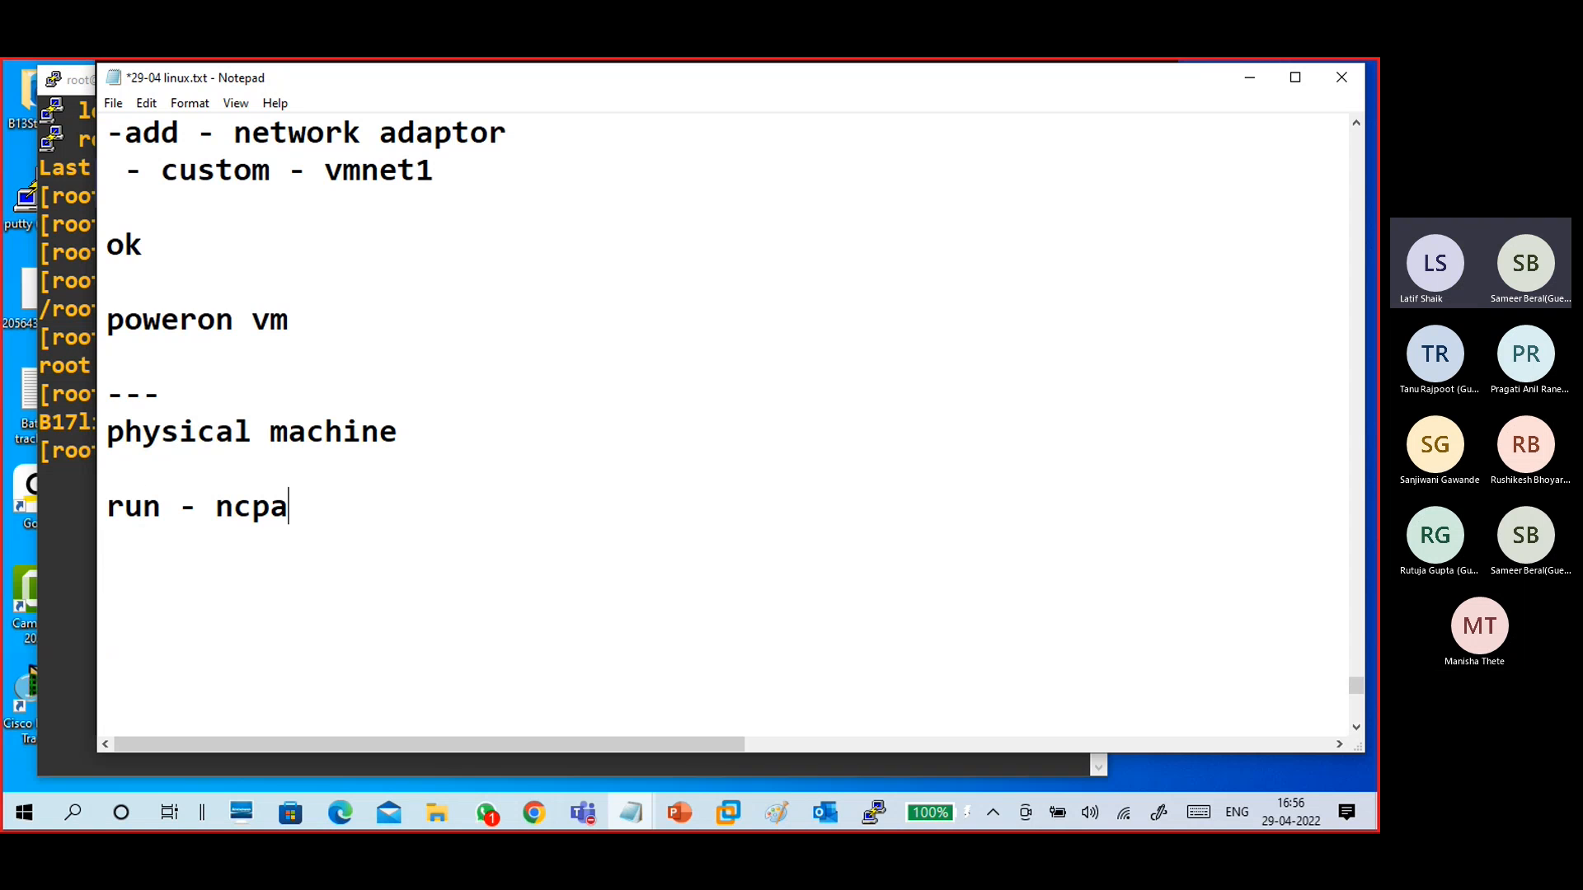
pyautogui.press('Return')
pyautogui.press('Return')
# - Add the note line "vmnet1 - rt status - details -"
pyautogui.write('vmnet1')
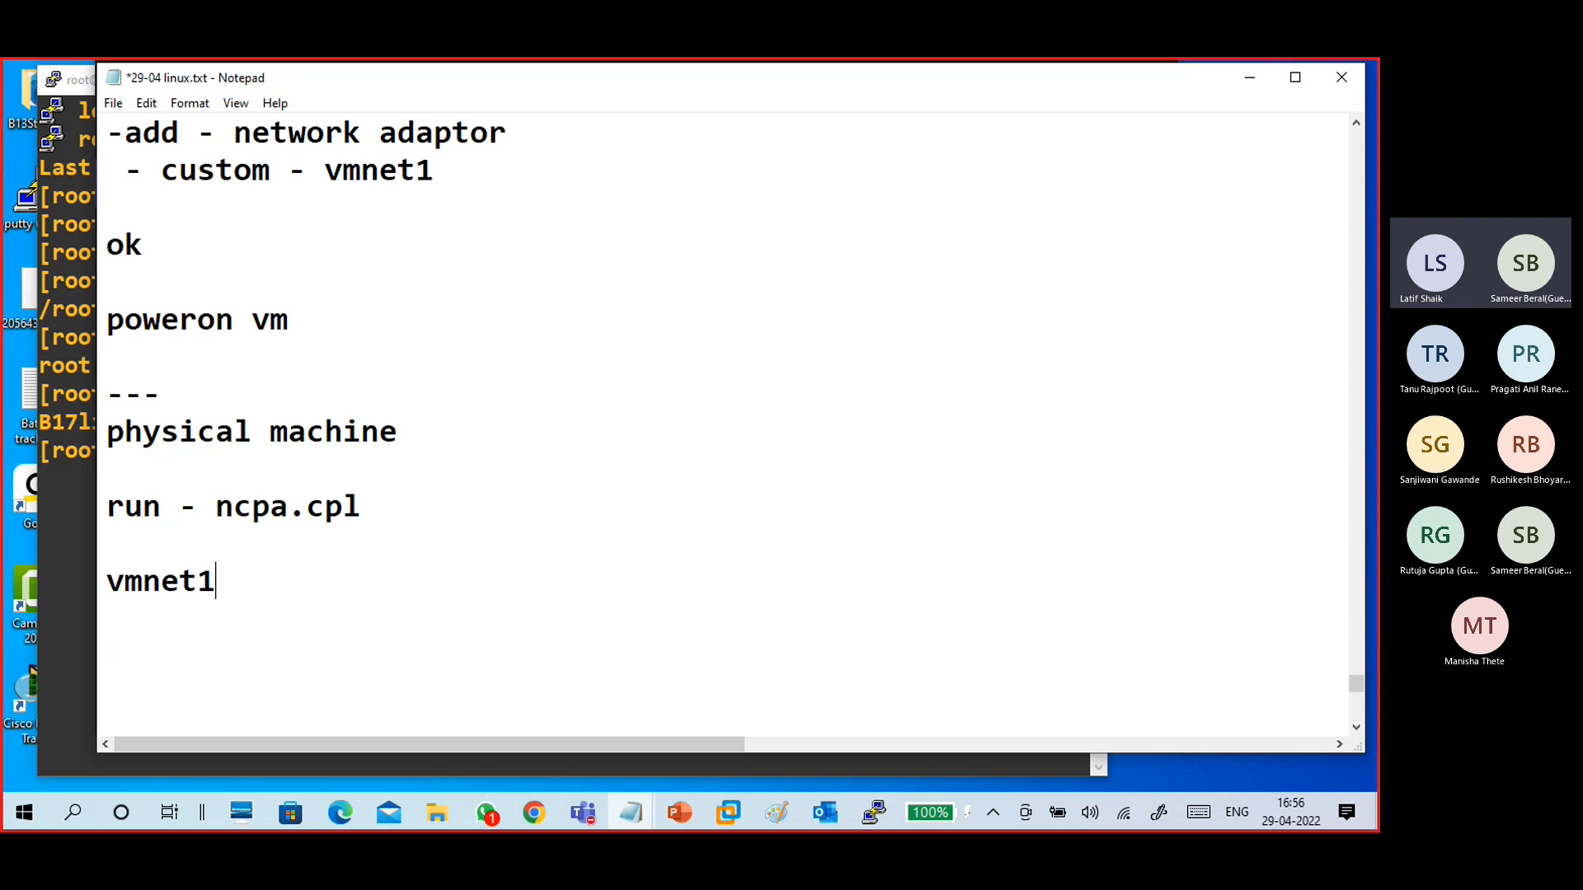
pyautogui.write(' - ')
pyautogui.write('pro')
pyautogui.press('BackSpace')
pyautogui.press('BackSpace')
pyautogui.press('BackSpace')
pyautogui.write('detail')
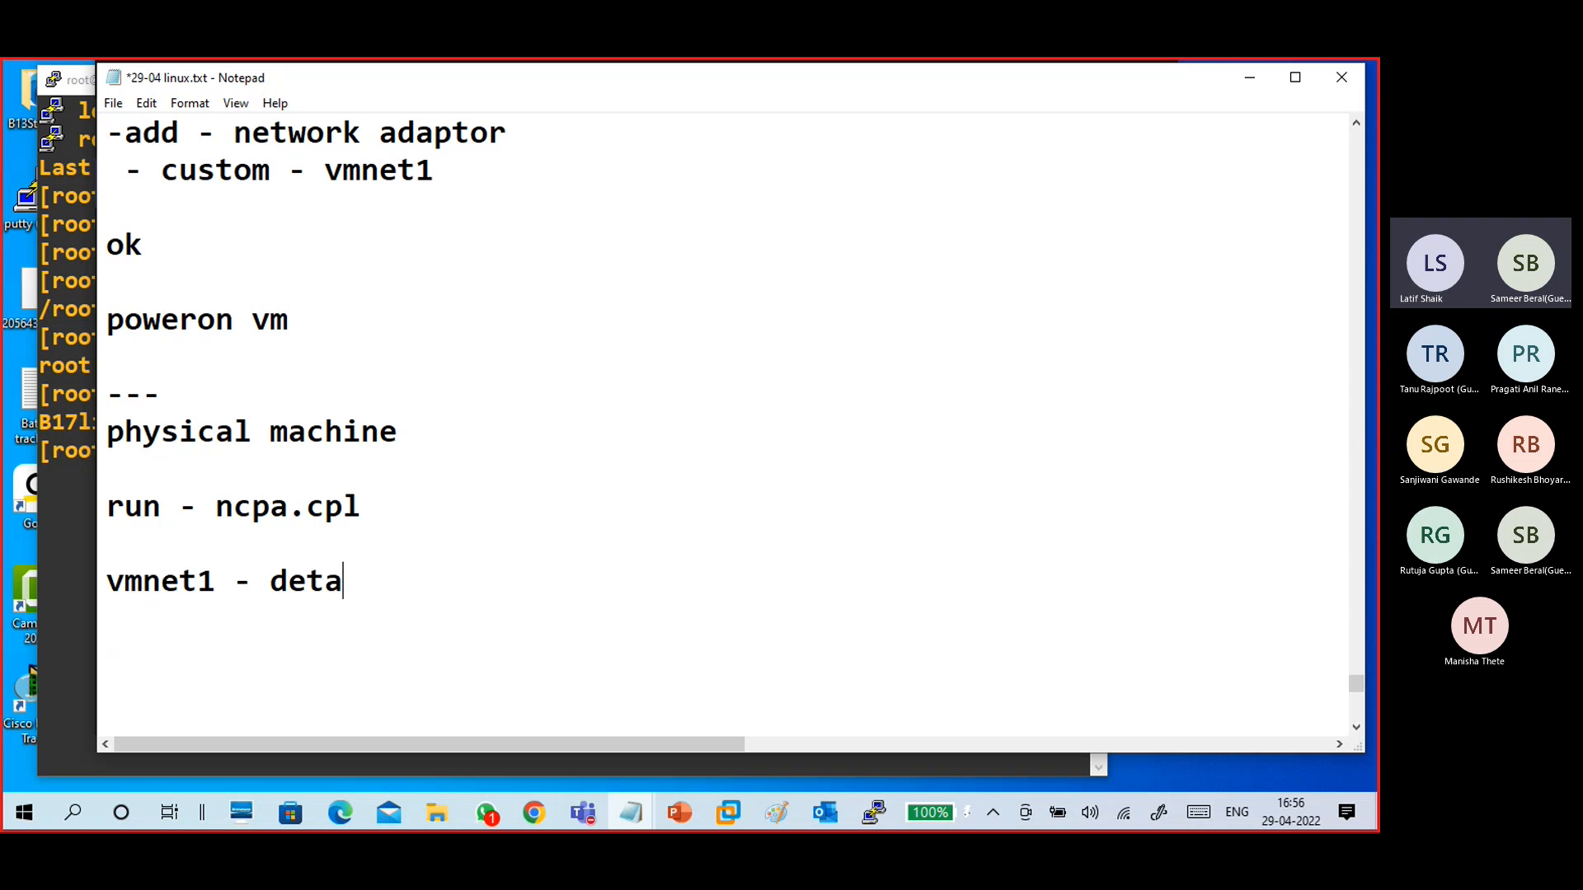
pyautogui.press('BackSpace')
pyautogui.press('BackSpace')
pyautogui.press('BackSpace')
pyautogui.press('BackSpace')
pyautogui.press('BackSpace')
pyautogui.press('BackSpace')
pyautogui.write('rt st')
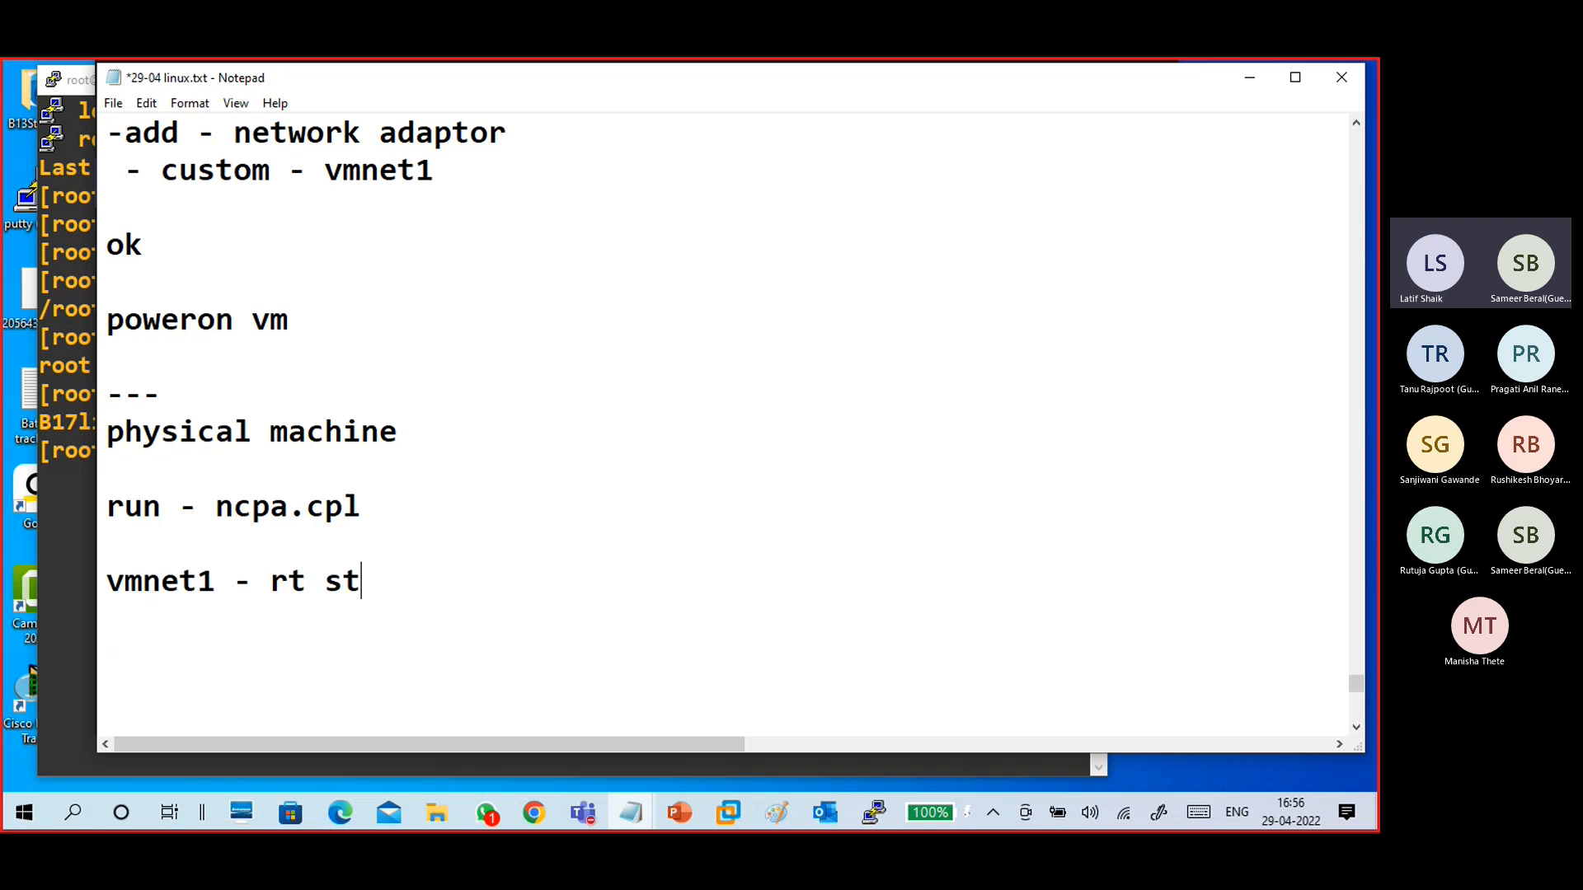
pyautogui.write('atus - details -')
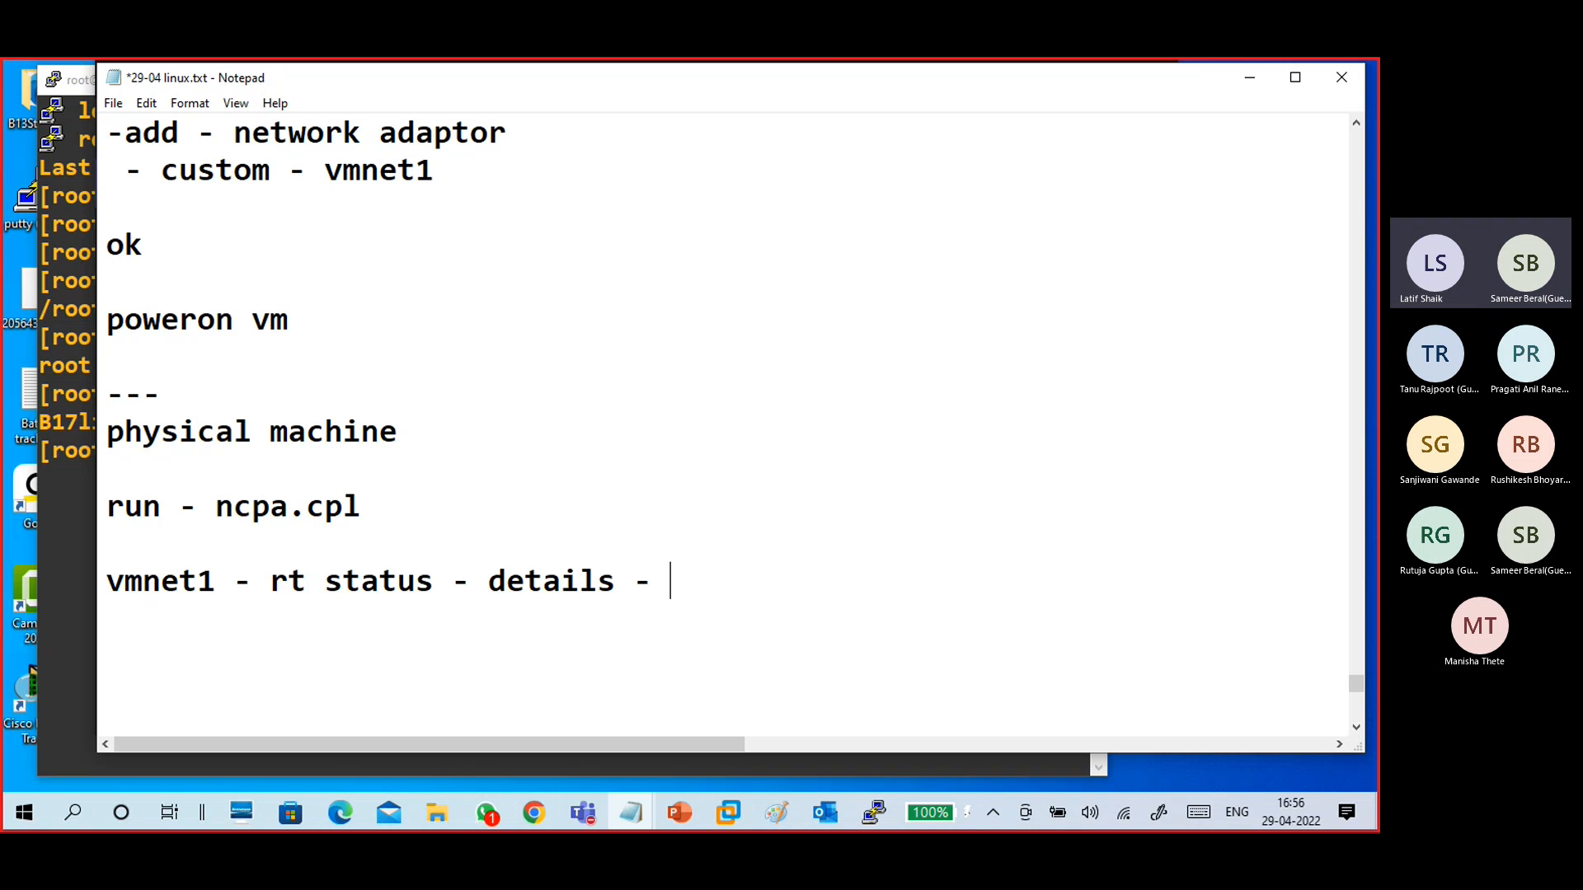
pyautogui.press('Return')
pyautogui.press('Return')
pyautogui.press('Return')
pyautogui.press('Return')
pyautogui.press('Return')
pyautogui.press('Return')
pyautogui.press('Return')
pyautogui.press('BackSpace')
pyautogui.press('BackSpace')
pyautogui.press('BackSpace')
pyautogui.press('BackSpace')
pyautogui.press('BackSpace')
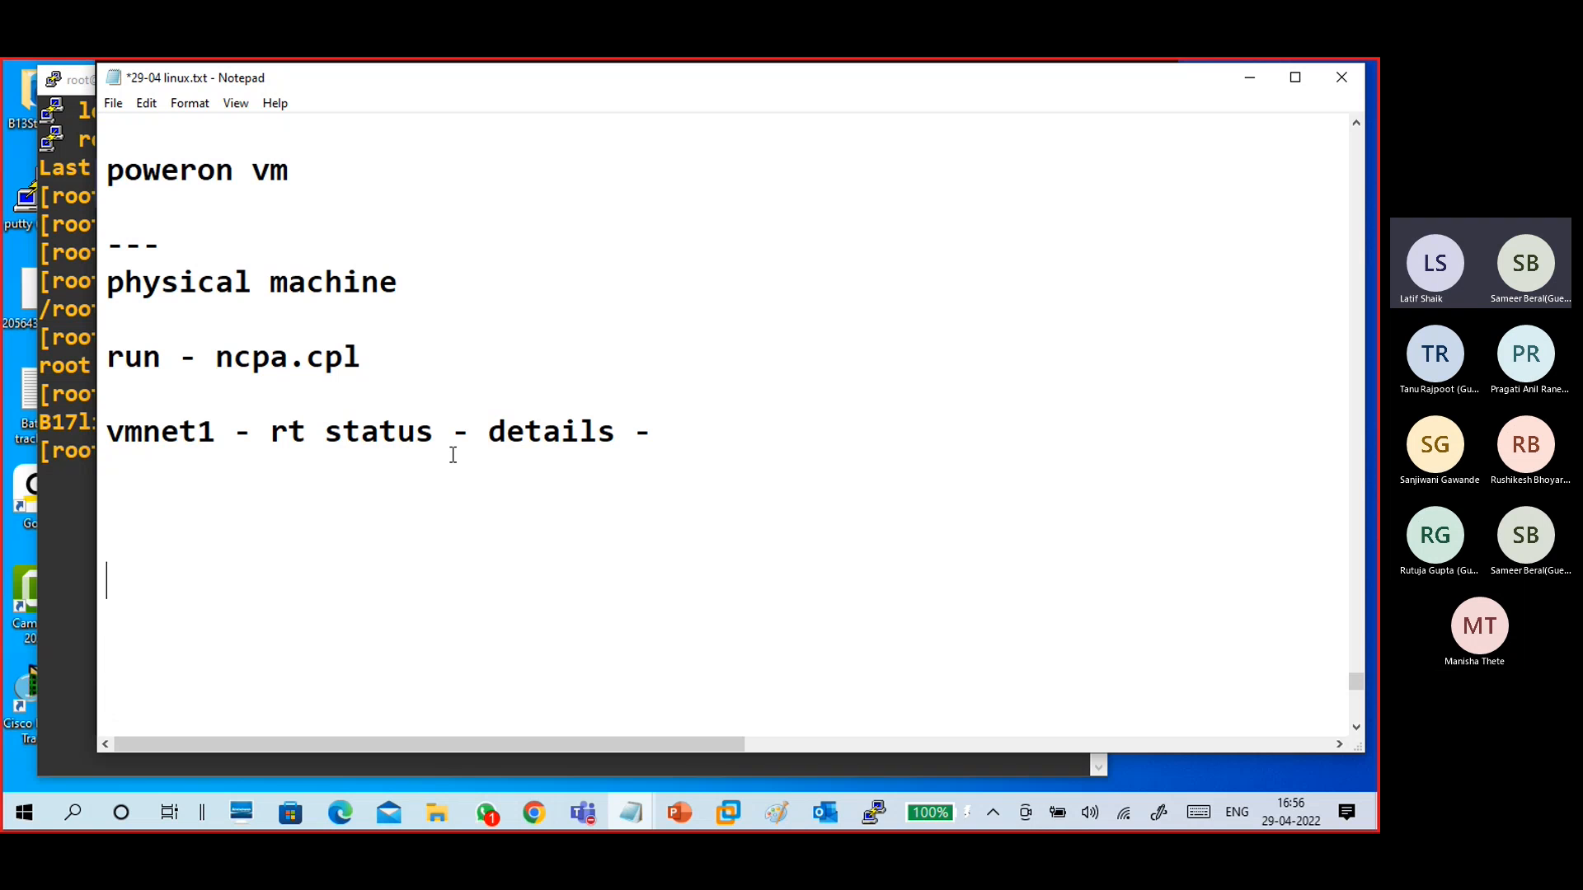
# - Add the note line "properties -- ipv4 -- proerties --"
pyautogui.write('propertie')
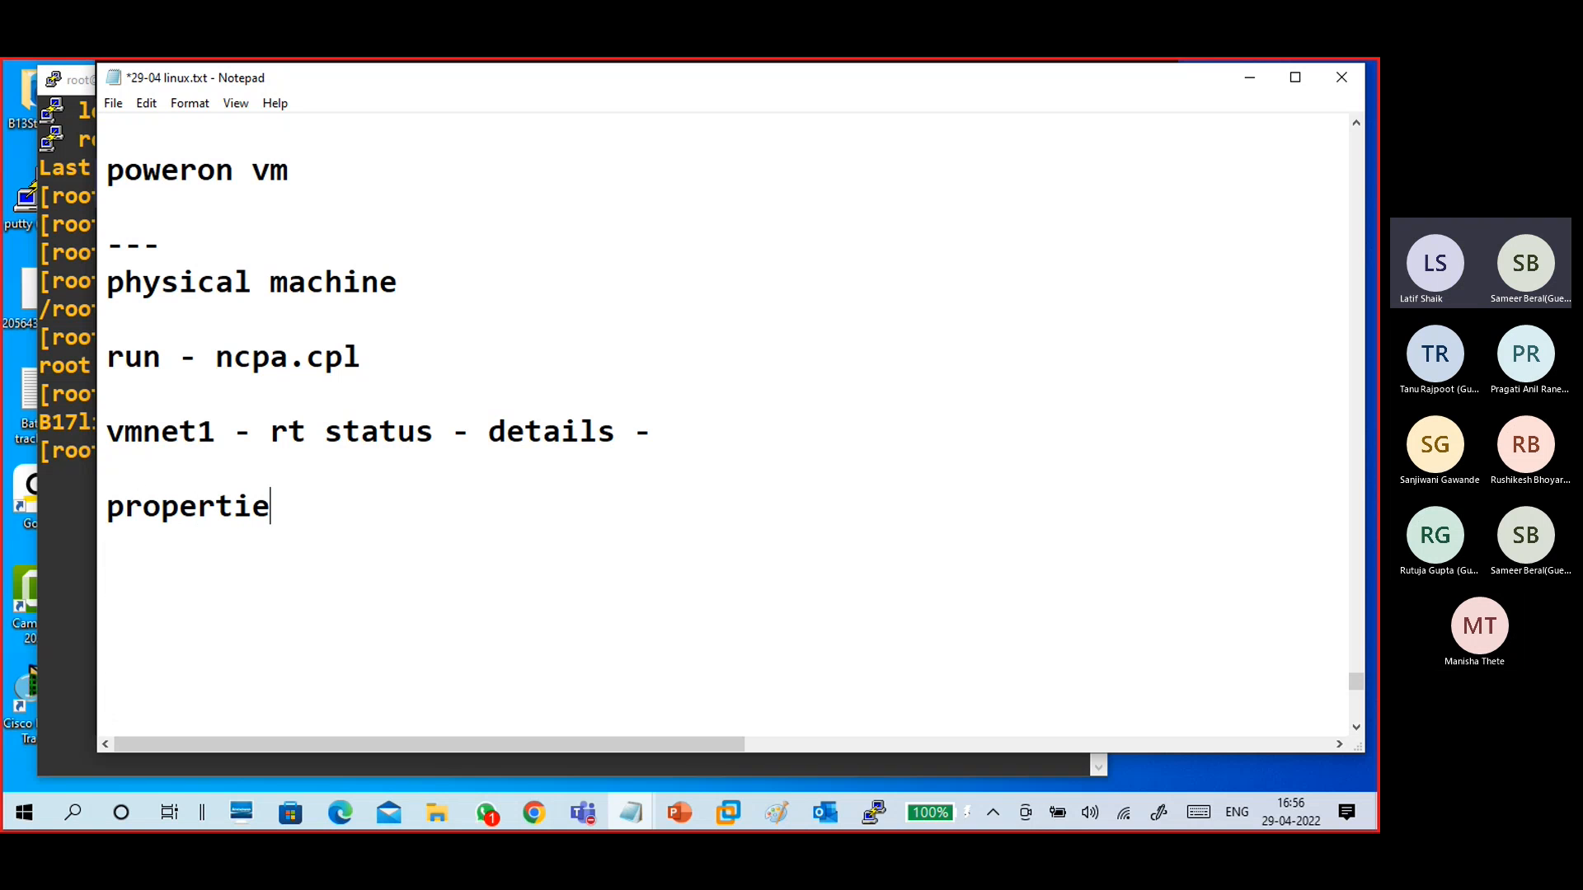
pyautogui.write('s -- i')
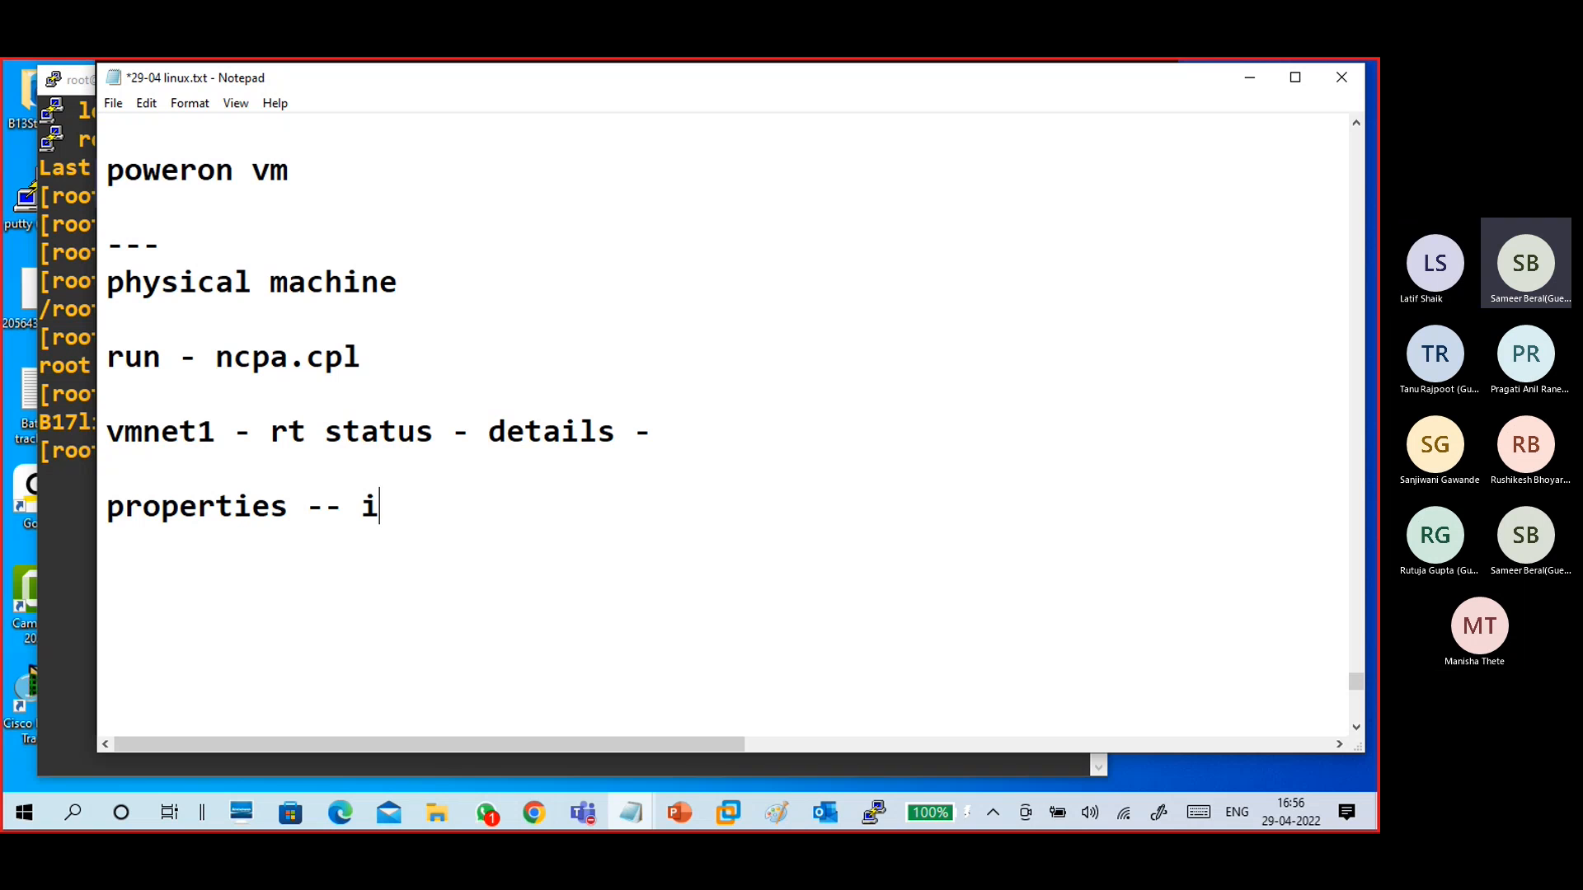
pyautogui.write('pv4')
pyautogui.write('- prot')
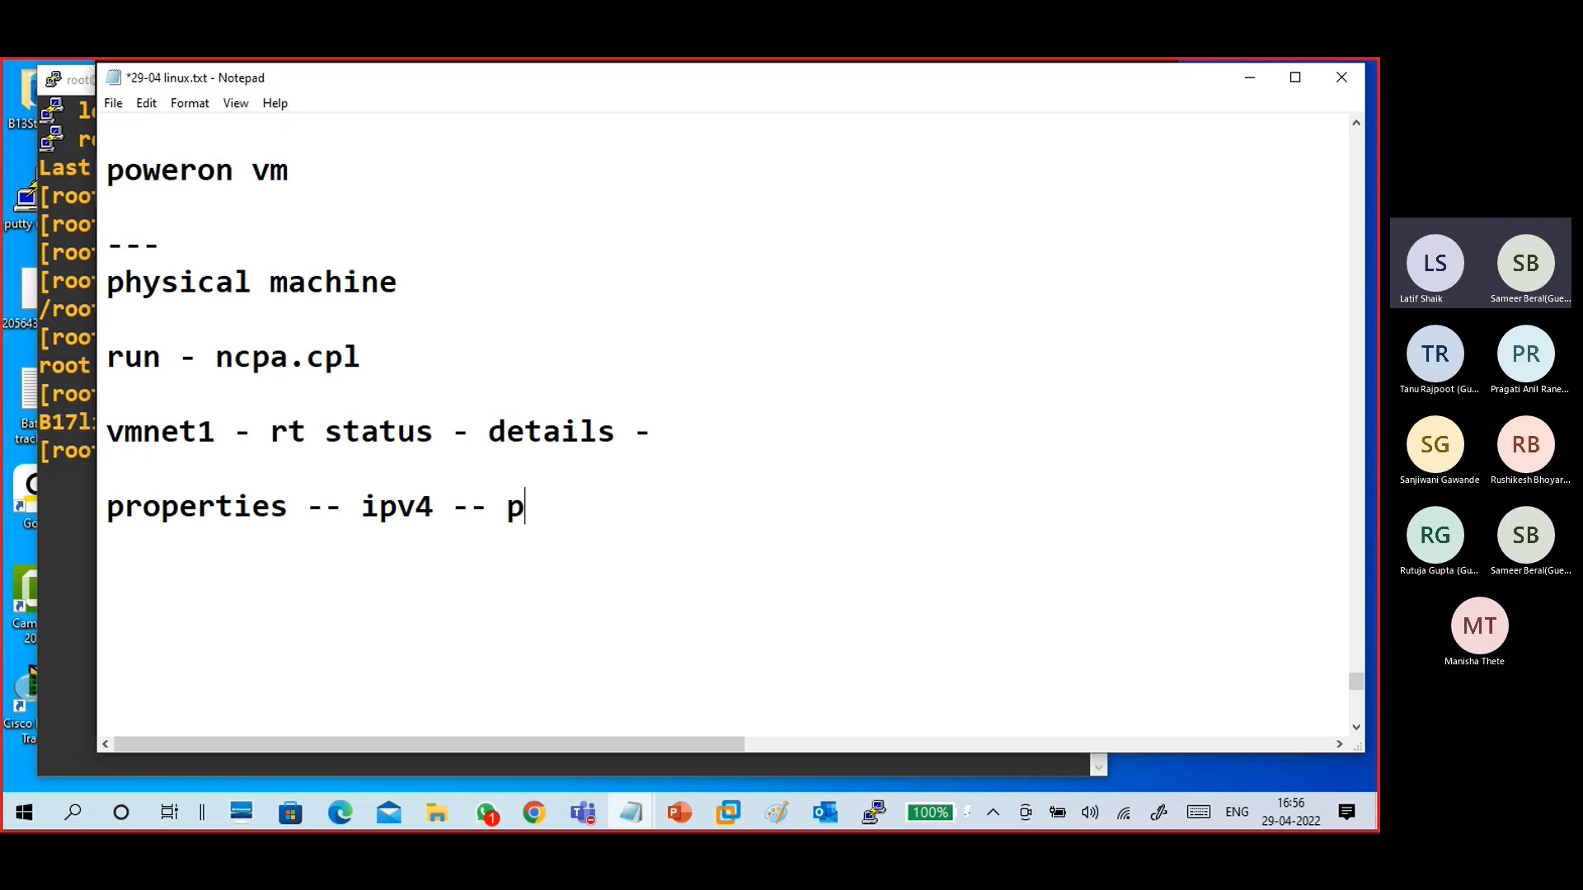
pyautogui.press('BackSpace')
pyautogui.write('ert')
pyautogui.write('oe')
pyautogui.press('BackSpace')
pyautogui.press('BackSpace')
pyautogui.write('ies --')
pyautogui.press('Return')
# - Note the IP address 172.16.0.101 and subnet mask 255.255.0.0 on separate lines
pyautogui.write('172')
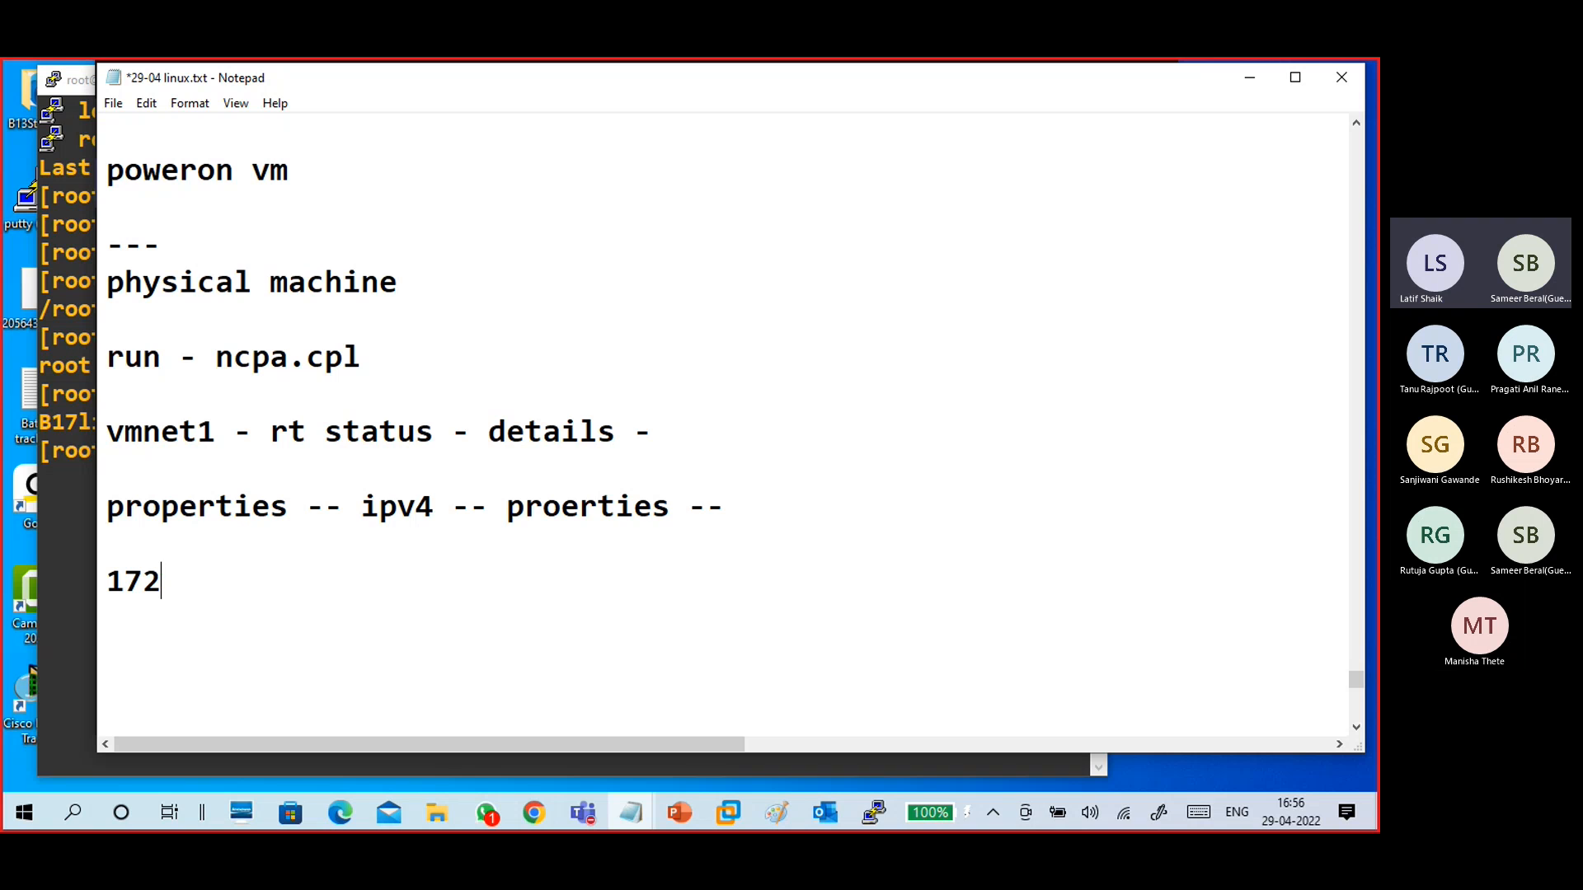
pyautogui.write('.16.0.101')
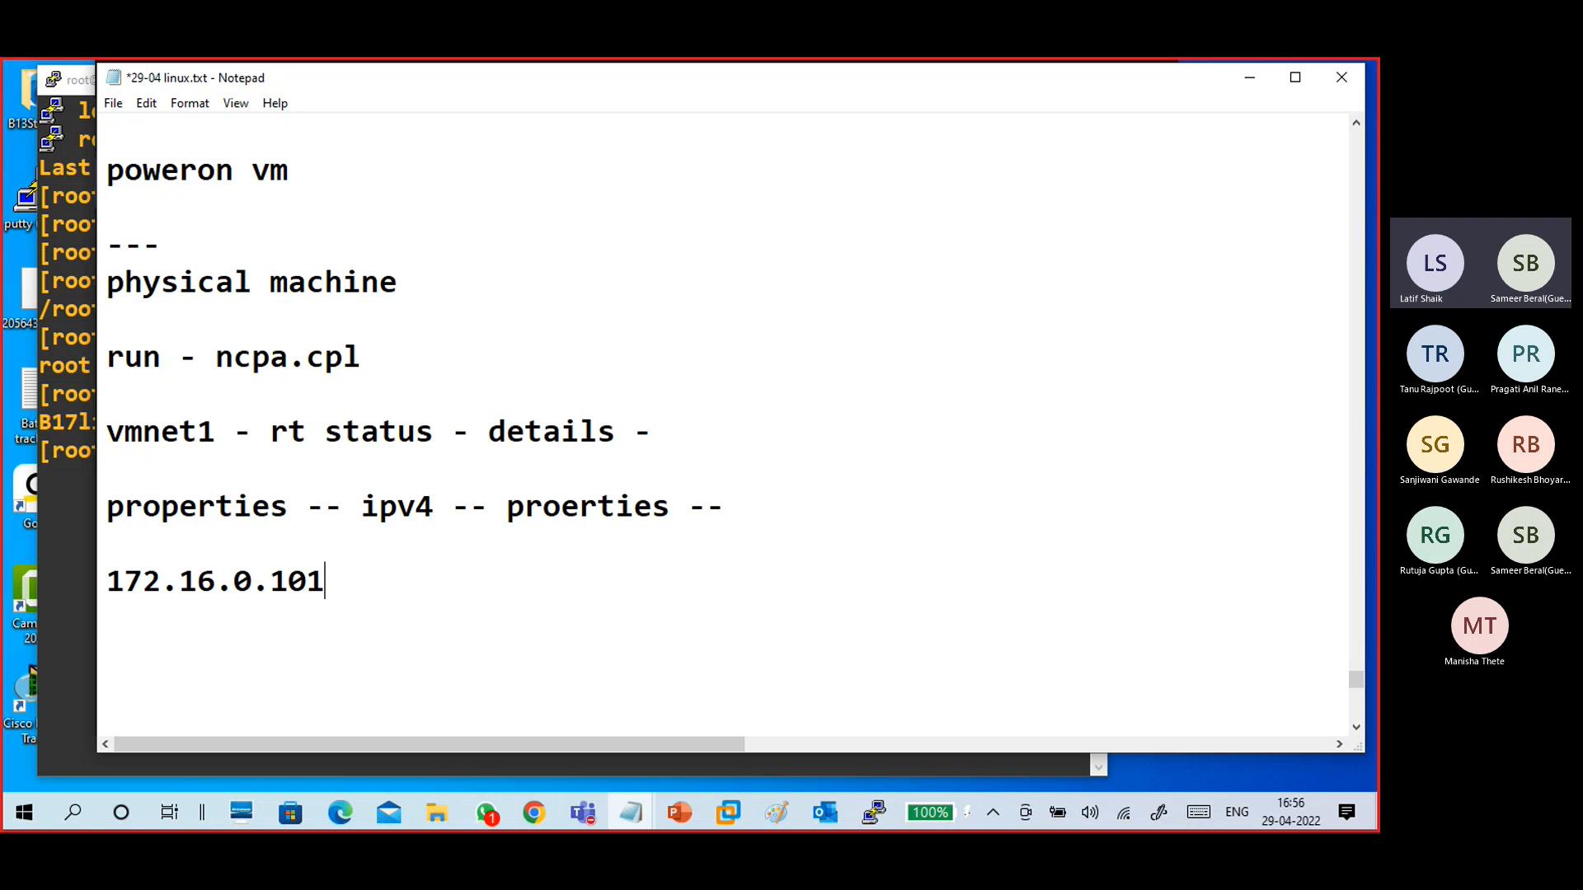
pyautogui.press('Return')
pyautogui.write('255.255.0.0')
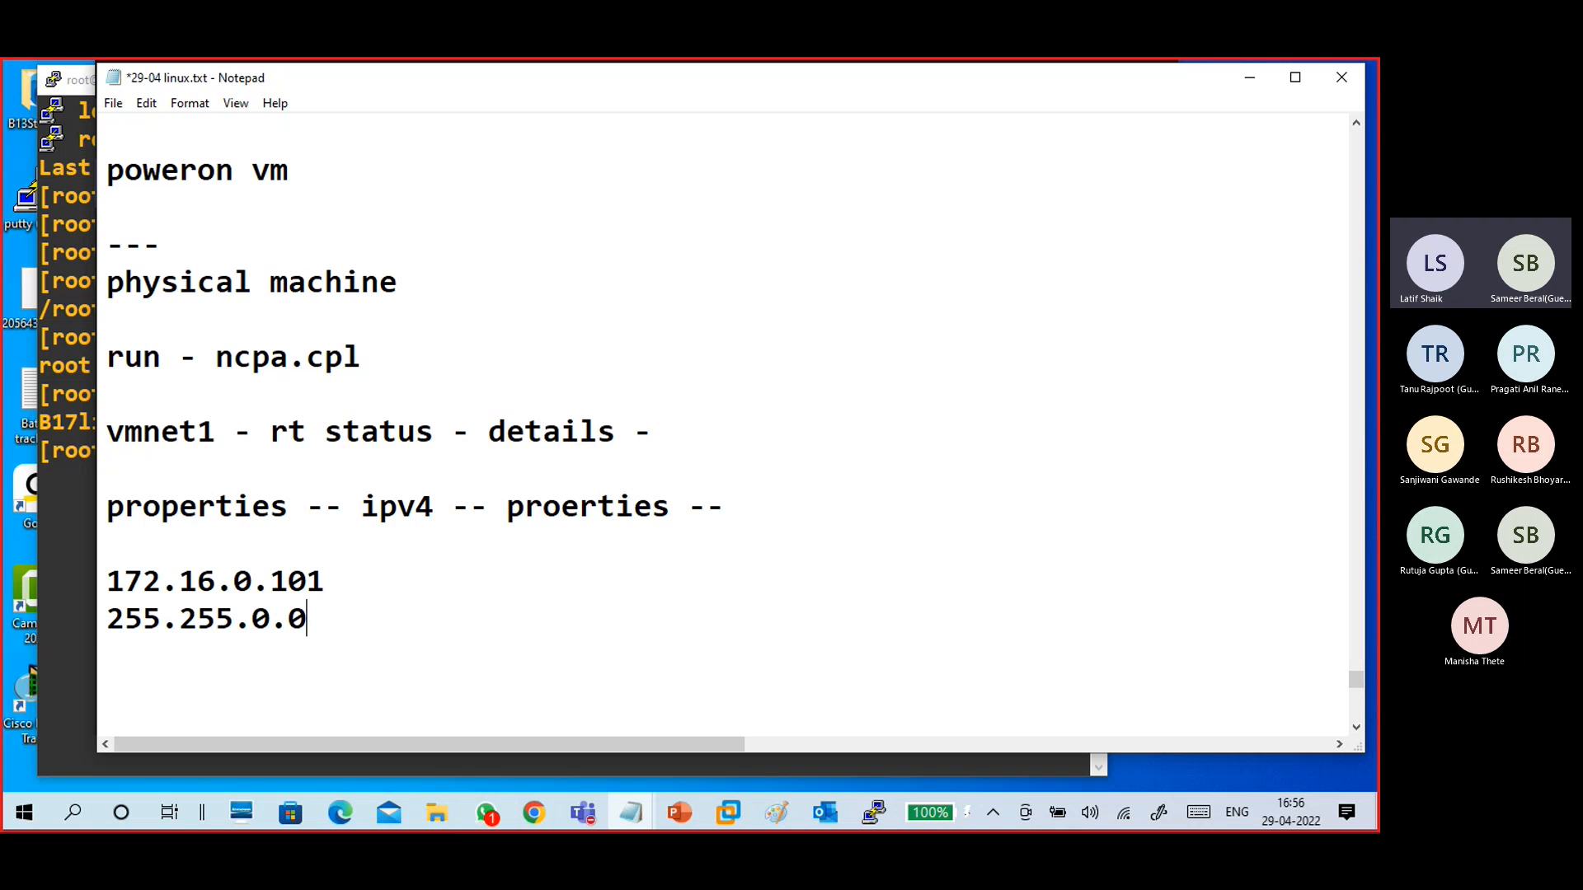
pyautogui.press('Return')
# - Add two "ok" lines and a "---" separator at the end of the notes
pyautogui.press('Return')
pyautogui.write('ok')
pyautogui.press('Return')
pyautogui.write('ok')
pyautogui.press('Return')
pyautogui.press('Return')
pyautogui.write('---')
pyautogui.scroll(1, 448, 448)
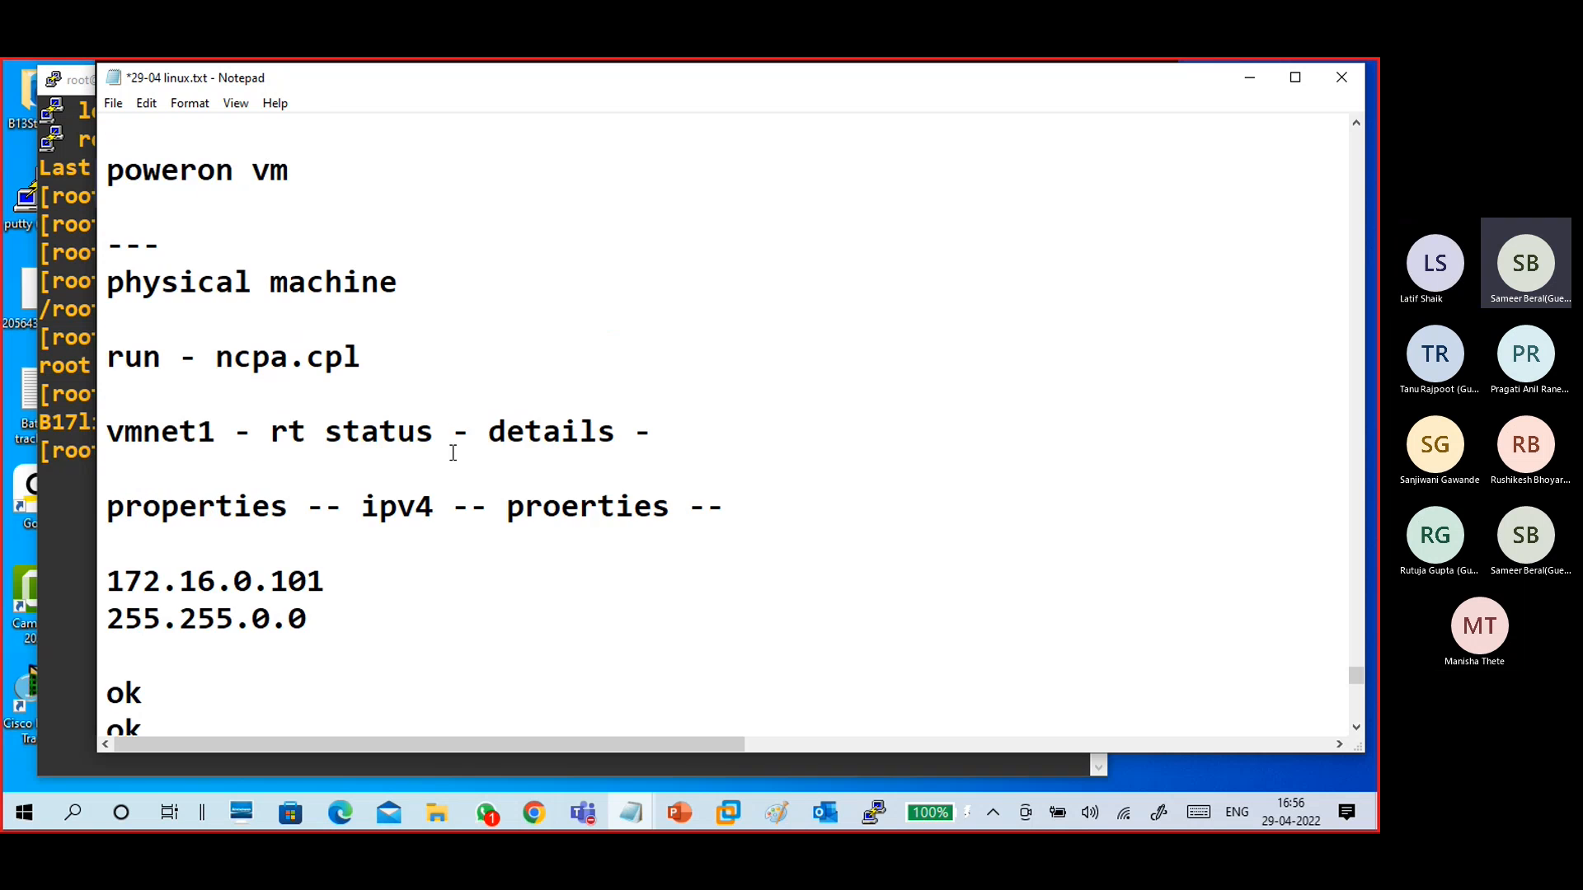
pyautogui.scroll(-5, 299, 320)
pyautogui.press('Return')
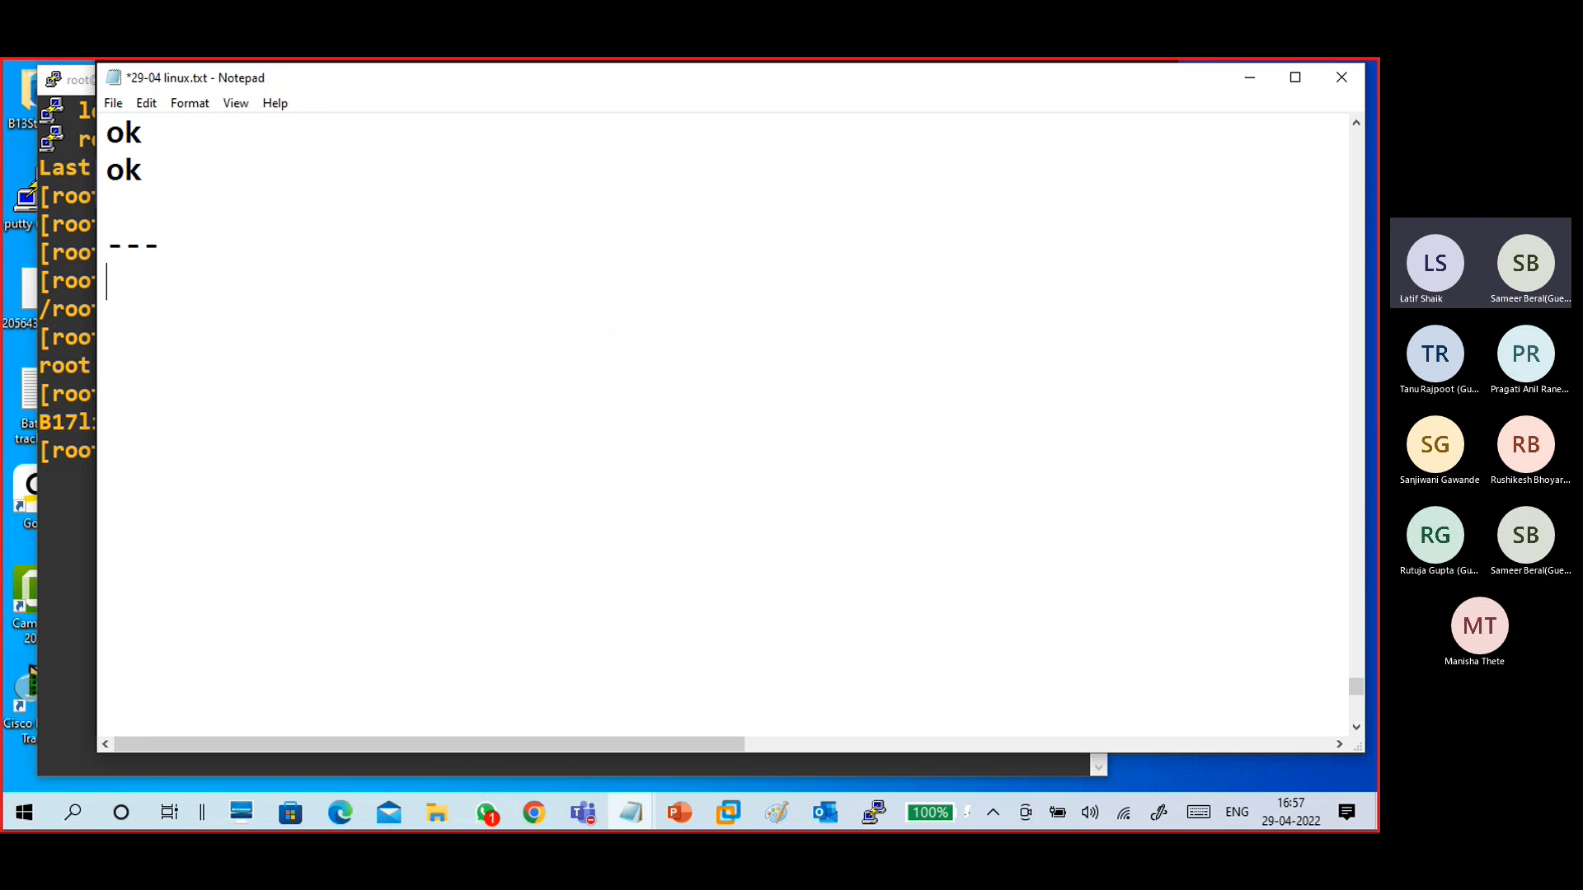
# - Add the note line "goto VM" followed by blank lines
pyautogui.write('goto Vm')
pyautogui.press('BackSpace')
pyautogui.press('BackSpace')
pyautogui.write('M')
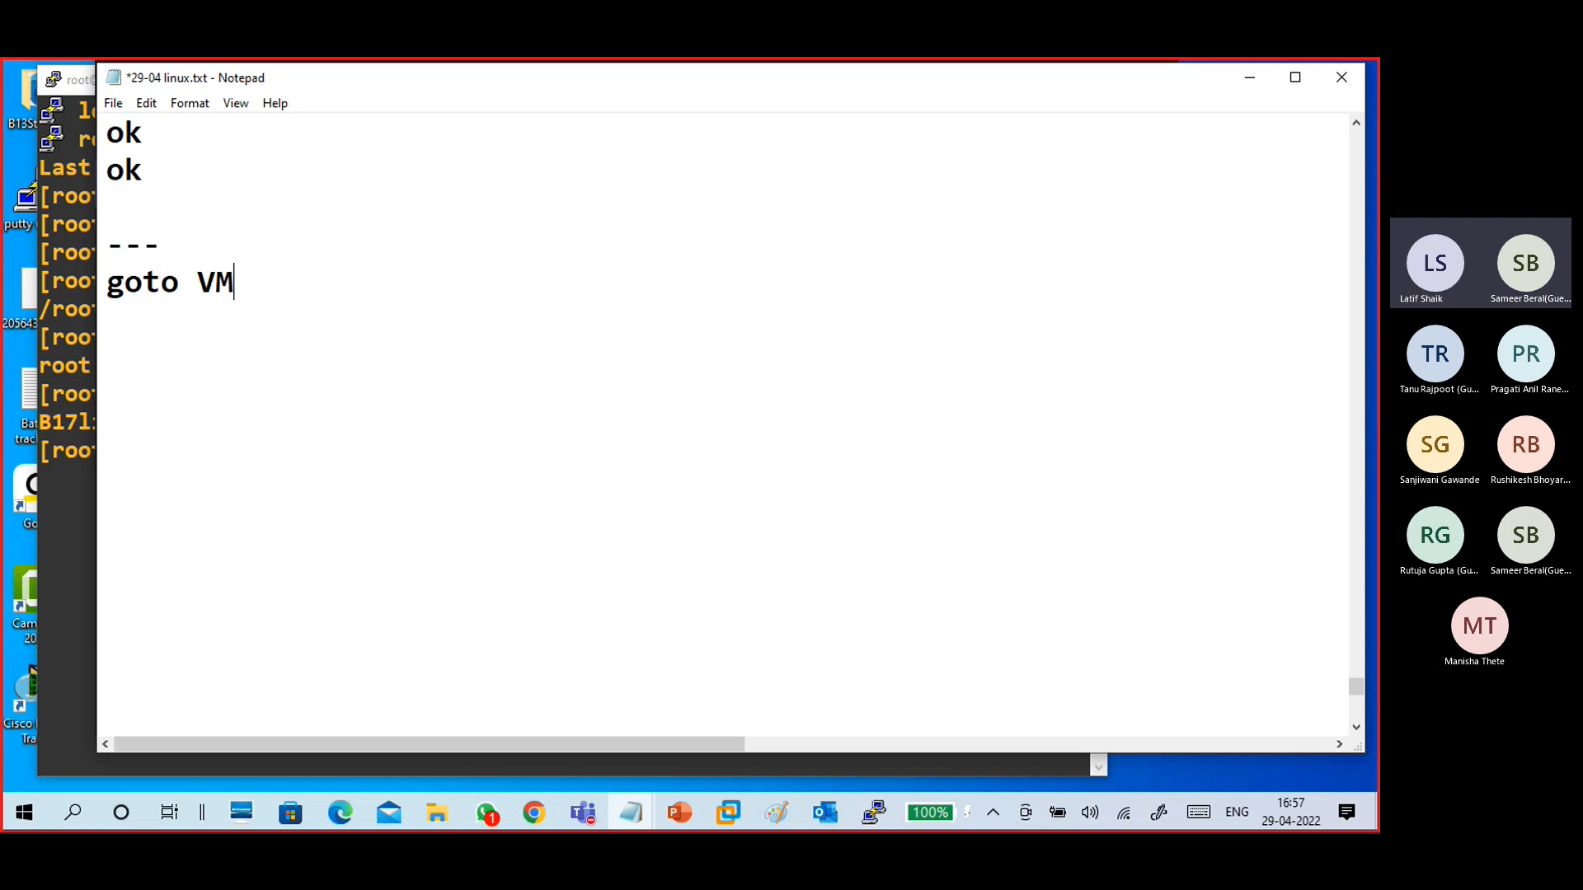
pyautogui.press('Return')
pyautogui.press('Return')
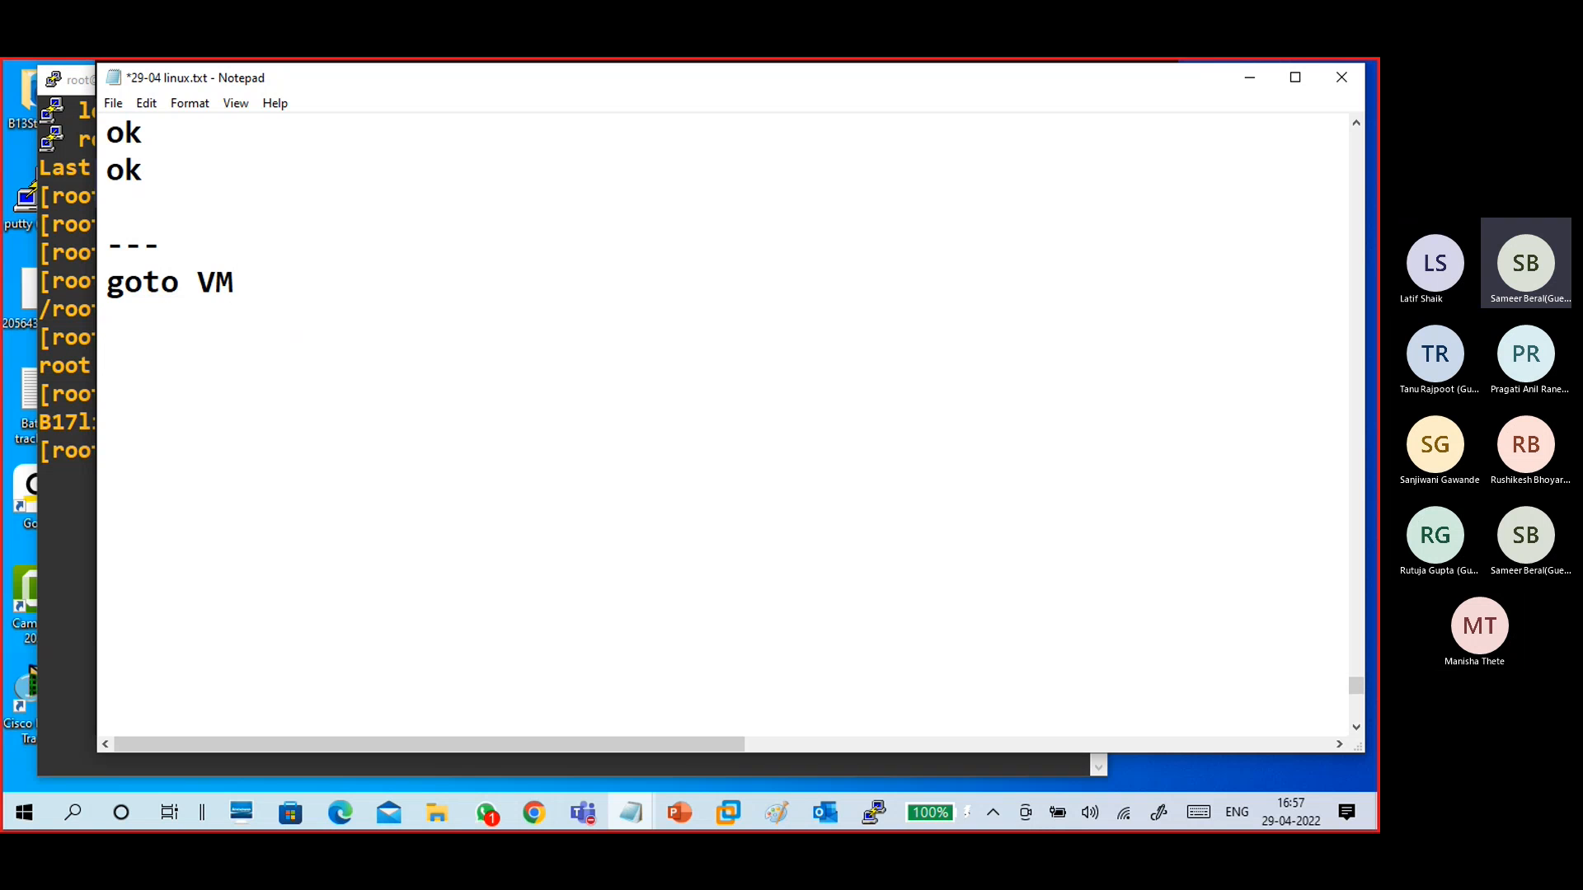
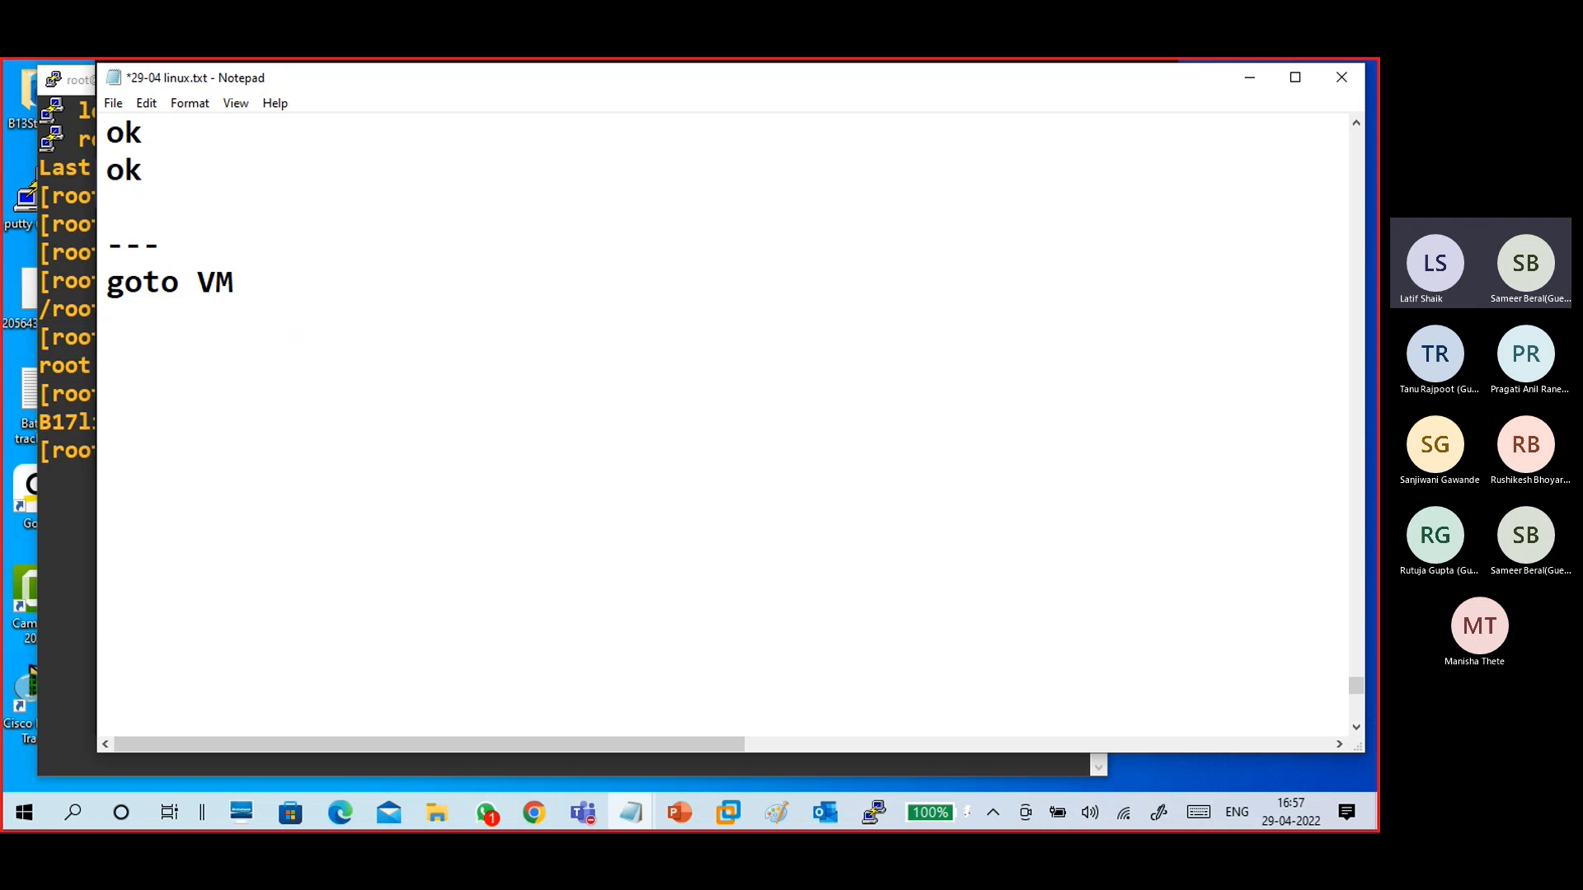
# - Add the note lines "check ip address" and "ifconfig" with blank lines after each
pyautogui.write('check ip address')
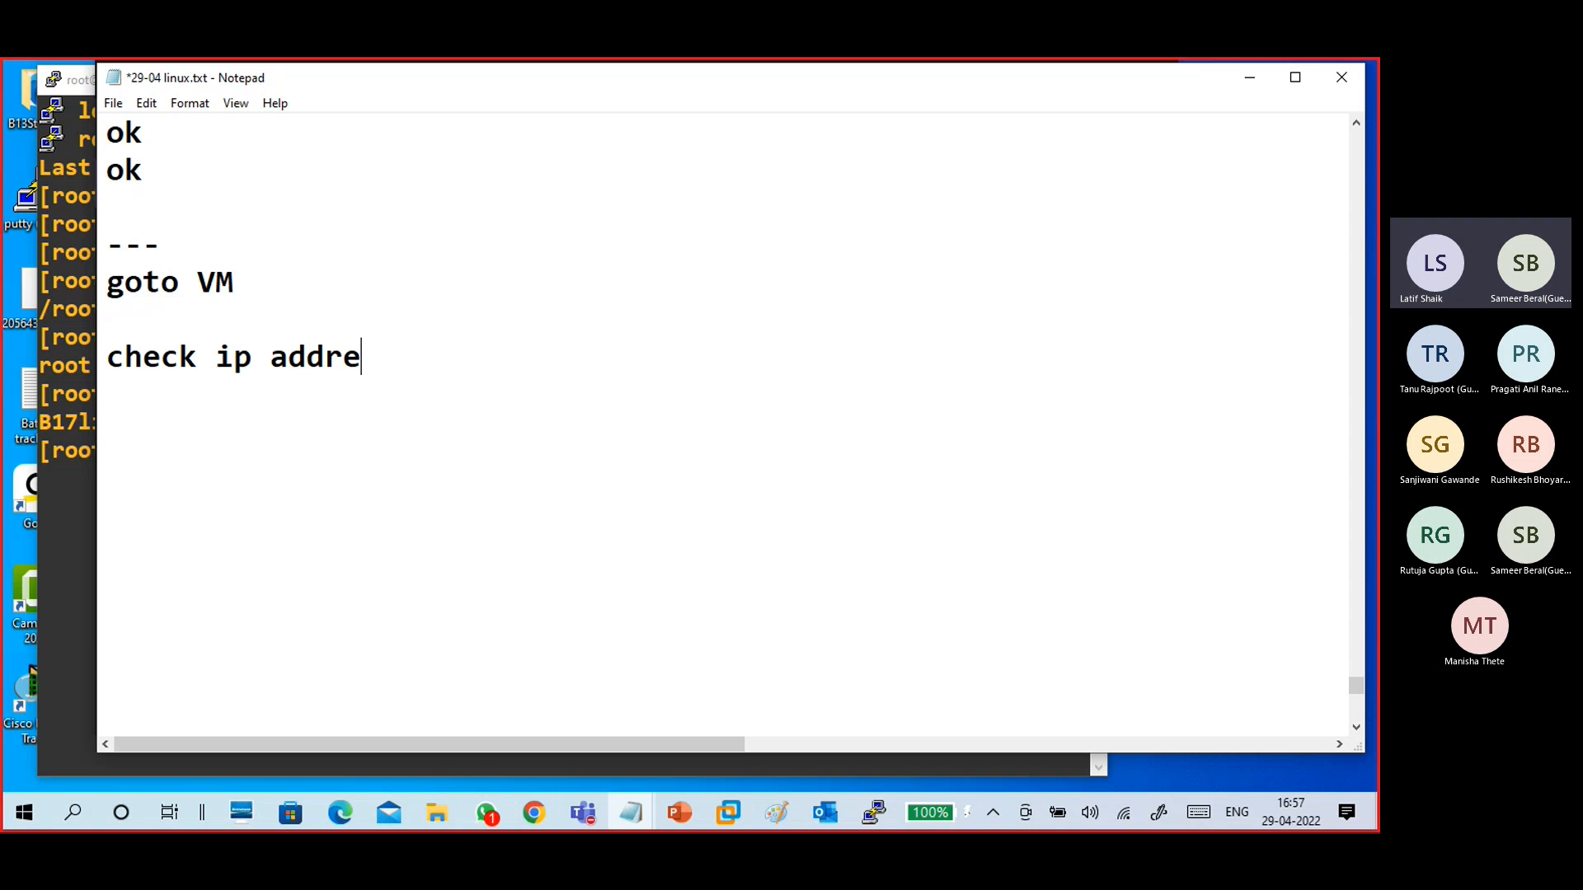
pyautogui.press('Return')
pyautogui.press('Return')
pyautogui.write('i')
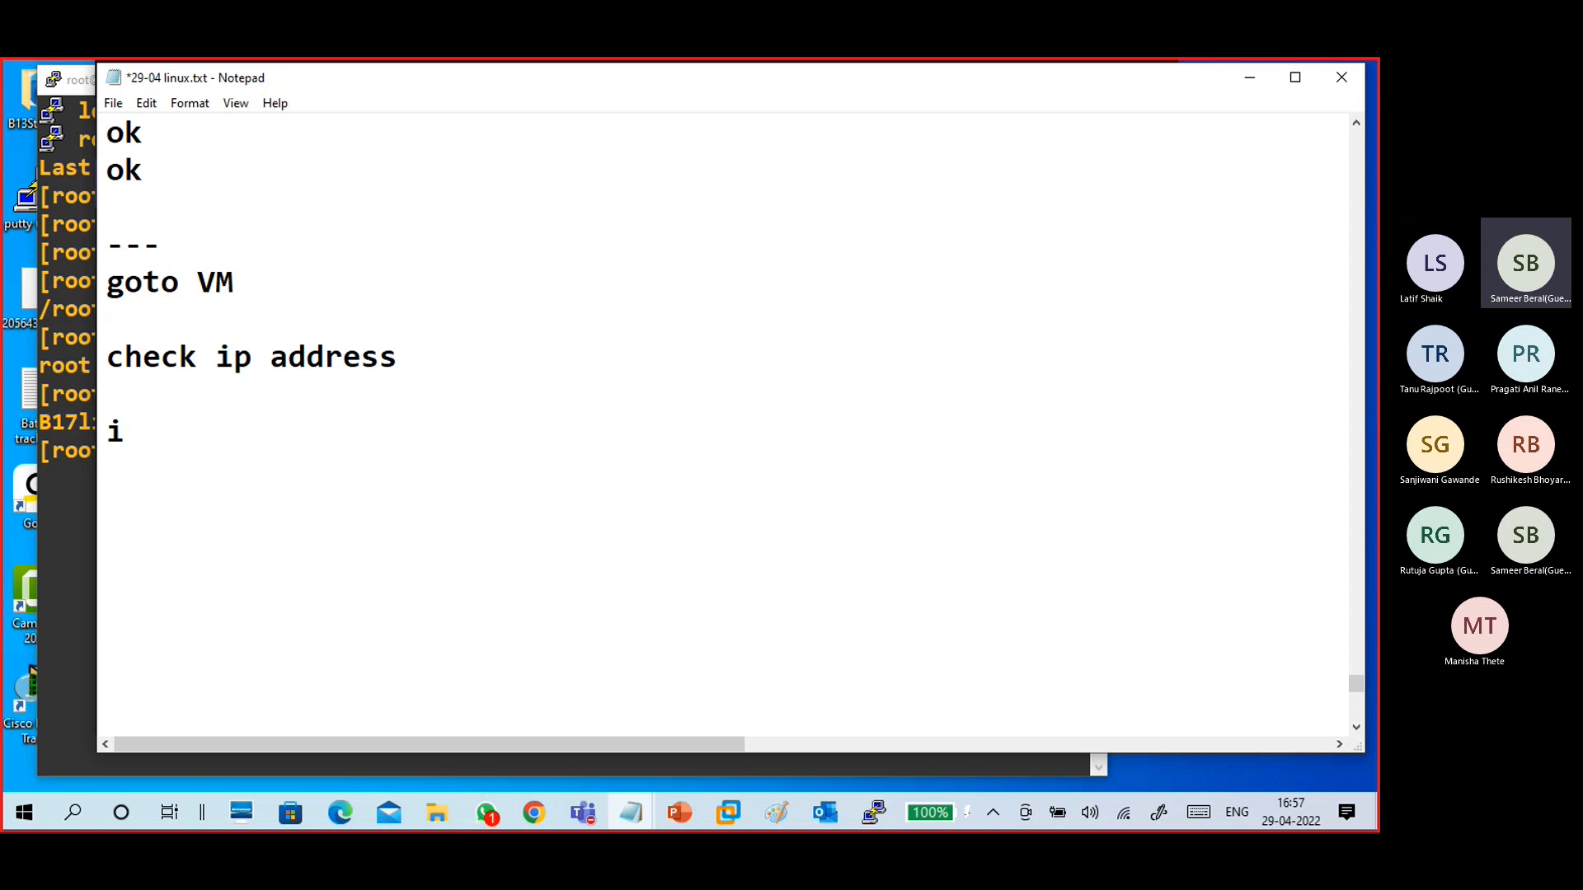
pyautogui.write('fconfig')
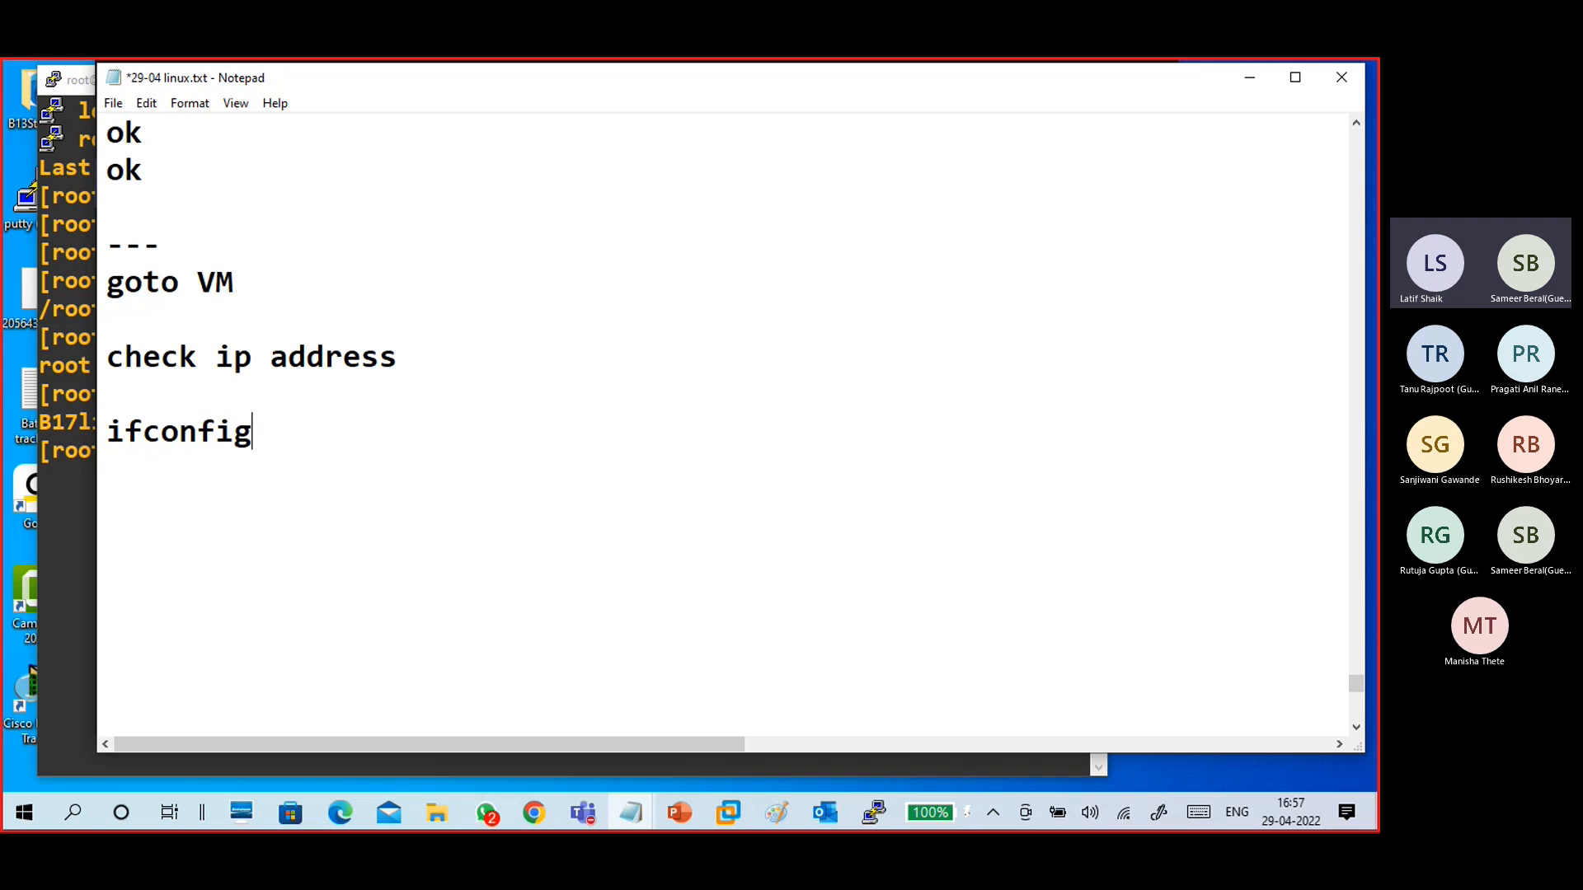
pyautogui.press('Return')
pyautogui.press('Return')
# - Add the note lines "ens37" and "nmtui" below the ifconfig line
pyautogui.write('ens')
pyautogui.press('BackSpace')
pyautogui.write('37')
pyautogui.press('Return')
pyautogui.press('Return')
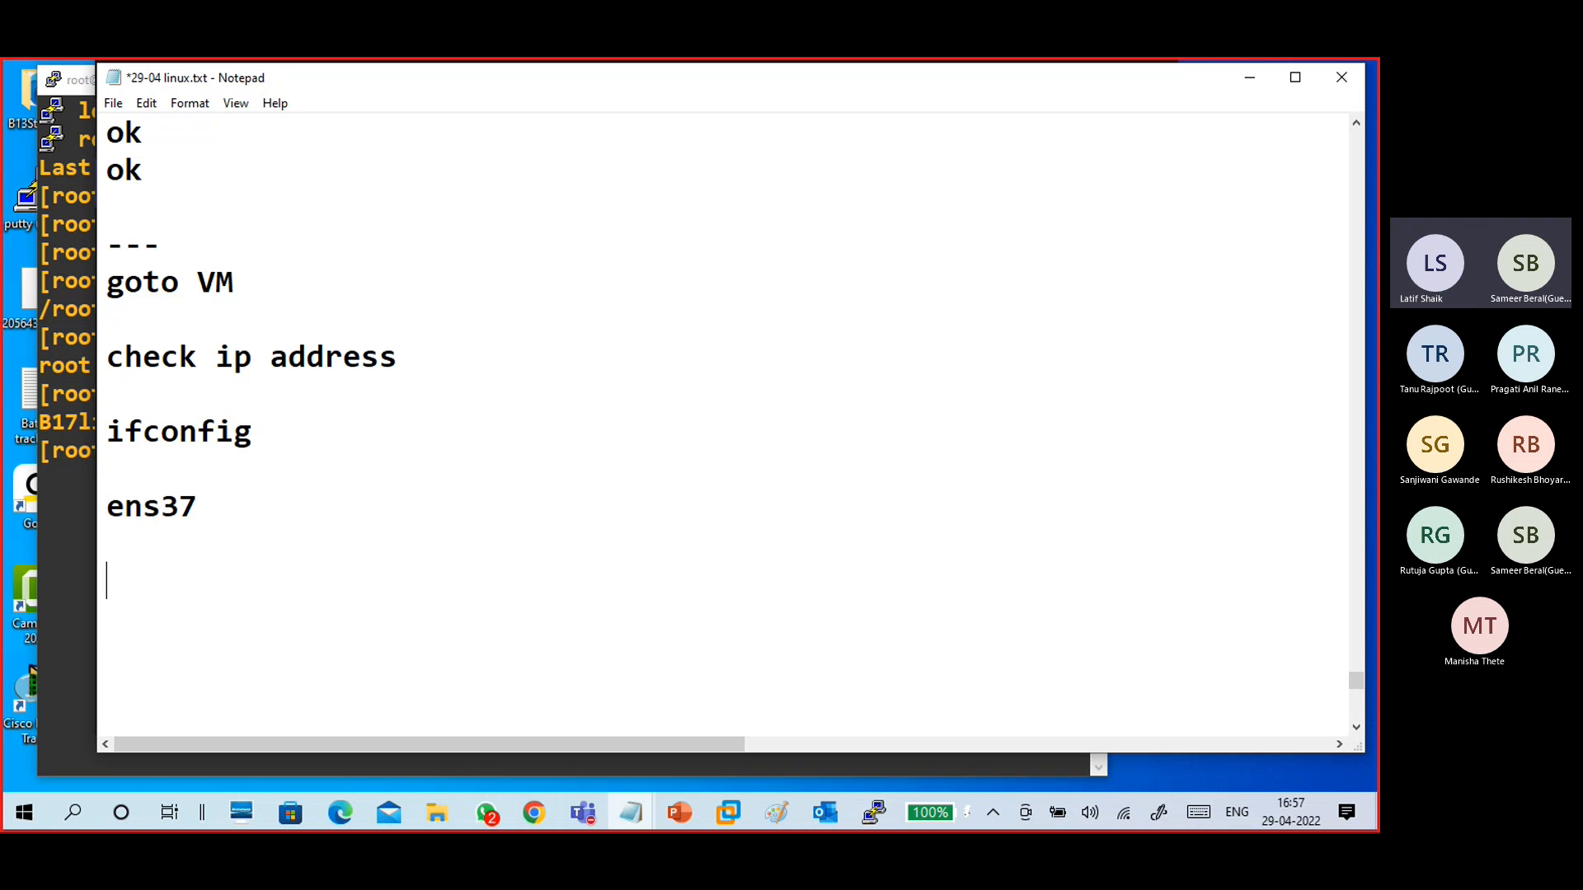
pyautogui.write('nmtui')
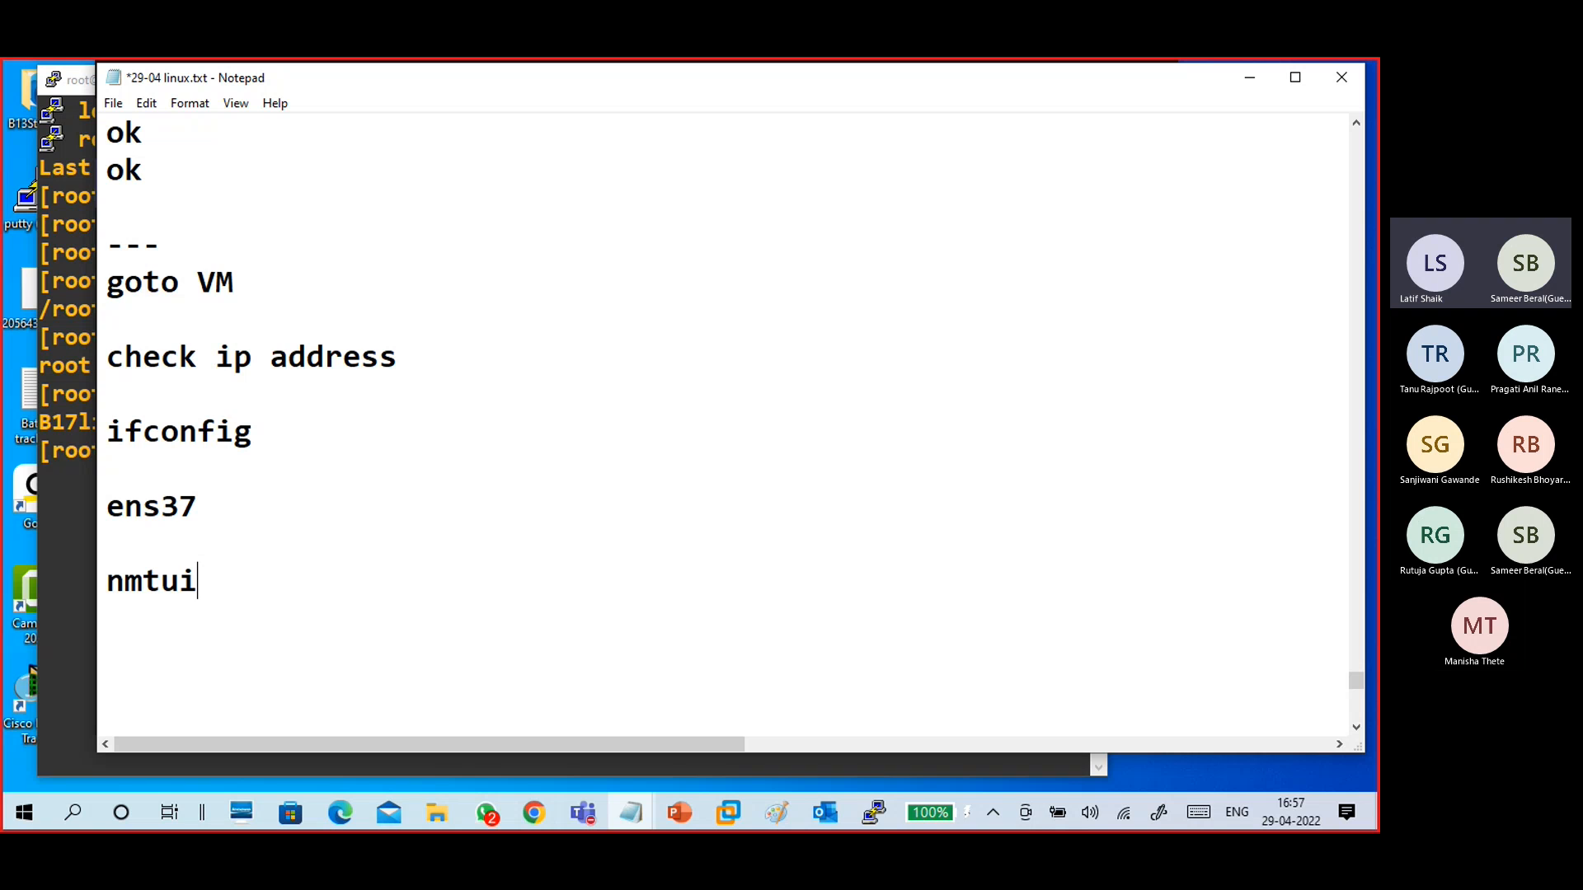
pyautogui.scroll(-2, 298, 324)
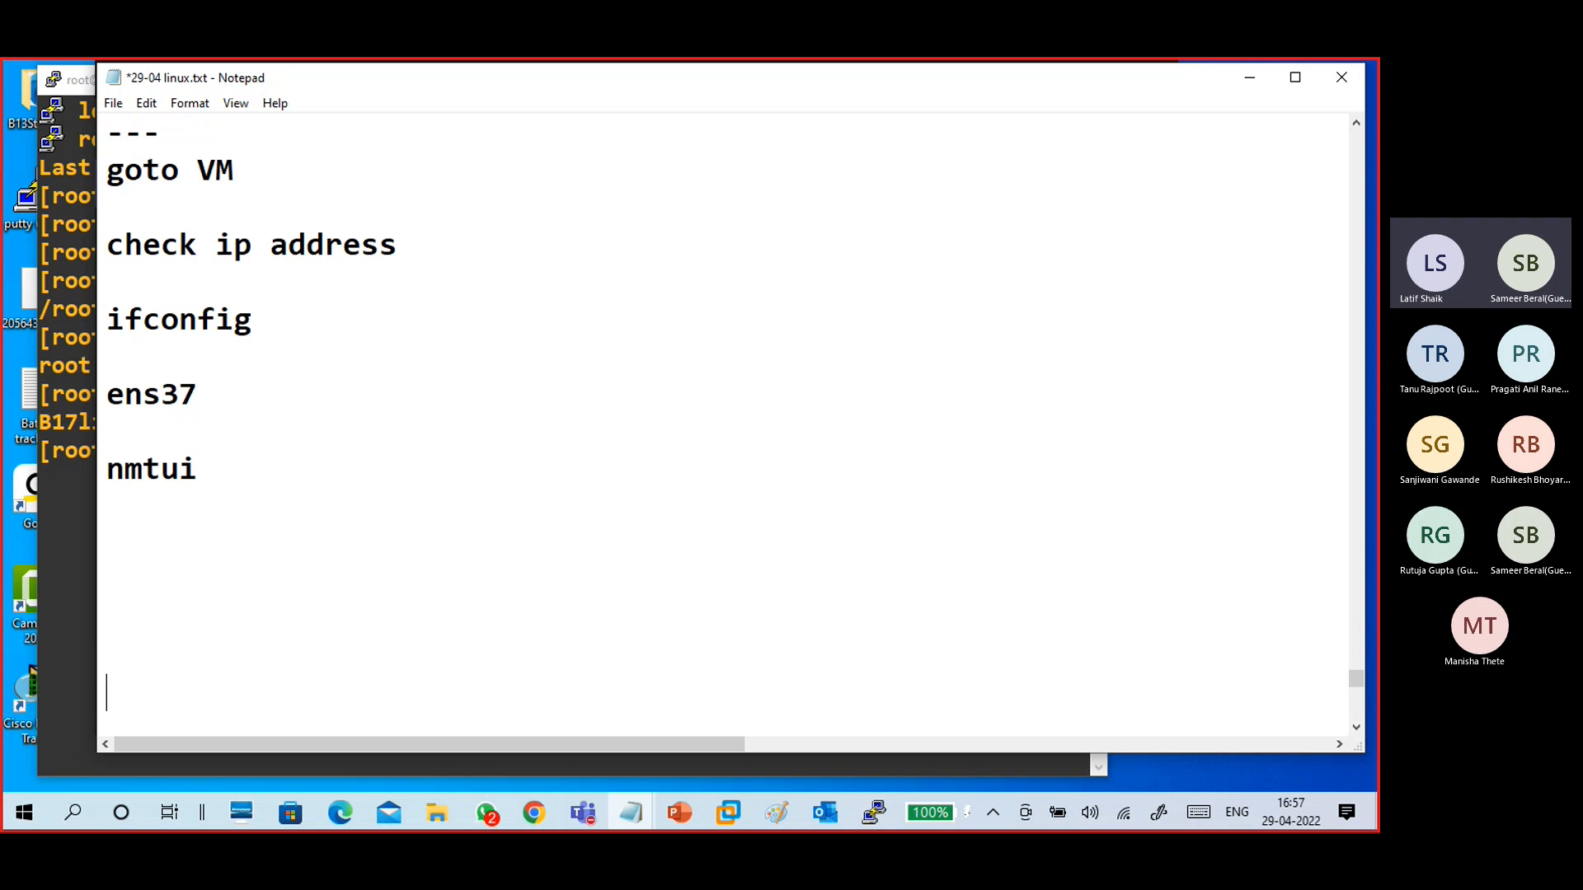
pyautogui.press('BackSpace')
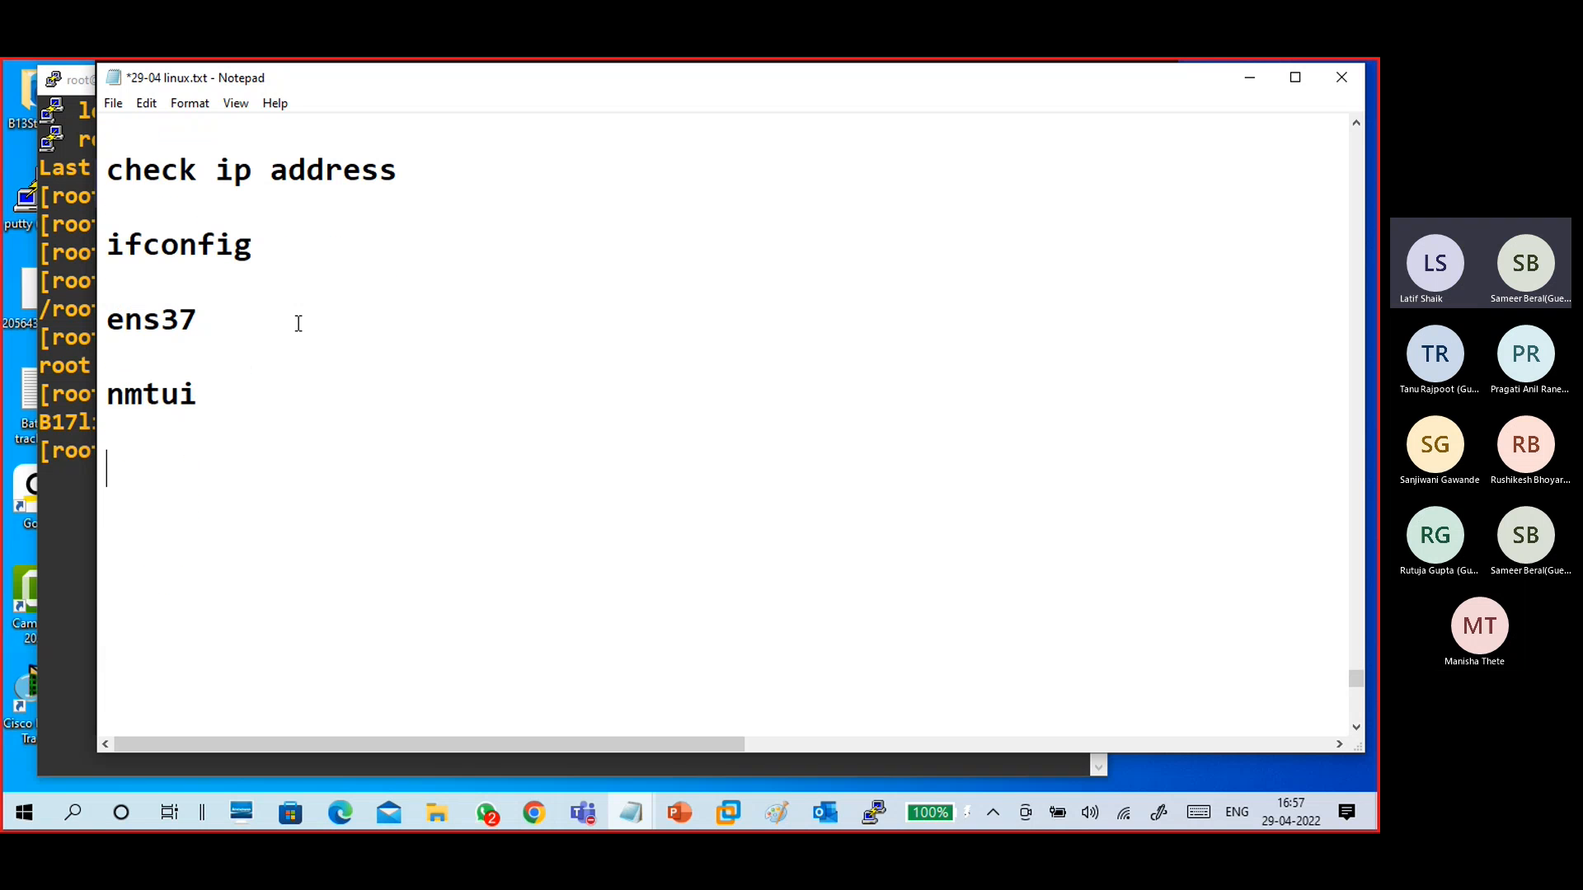
# - Run nmtui in the SSH terminal session on B17linux1
pyautogui.click(88, 309)
pyautogui.write('nmtui')
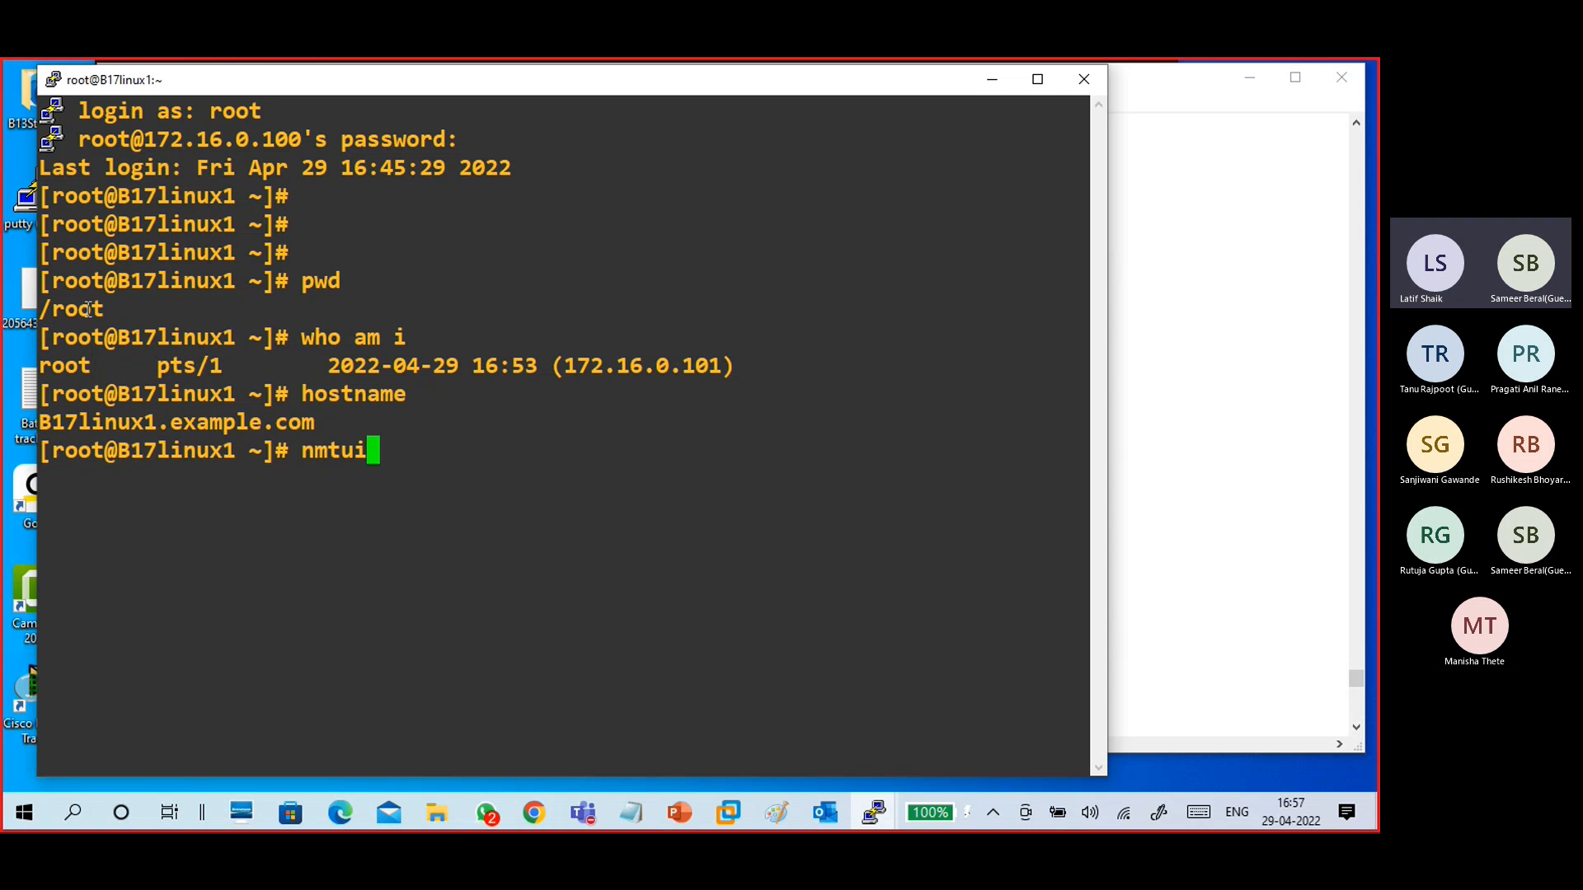
pyautogui.press('Return')
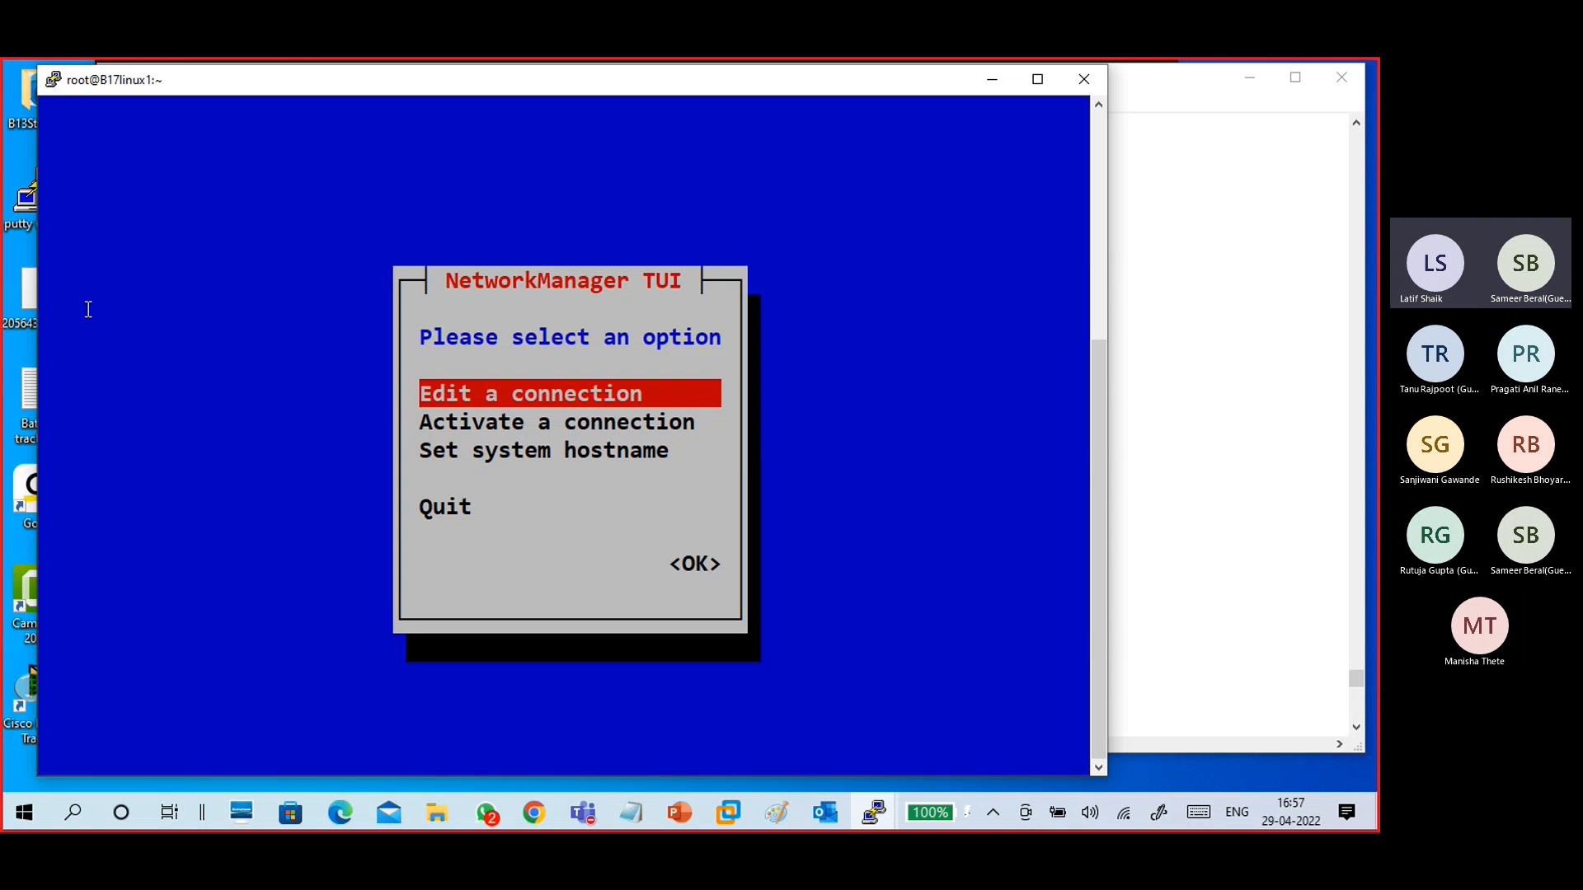
# - Add the note line "edit a connection" in the notes file
pyautogui.click(1152, 326)
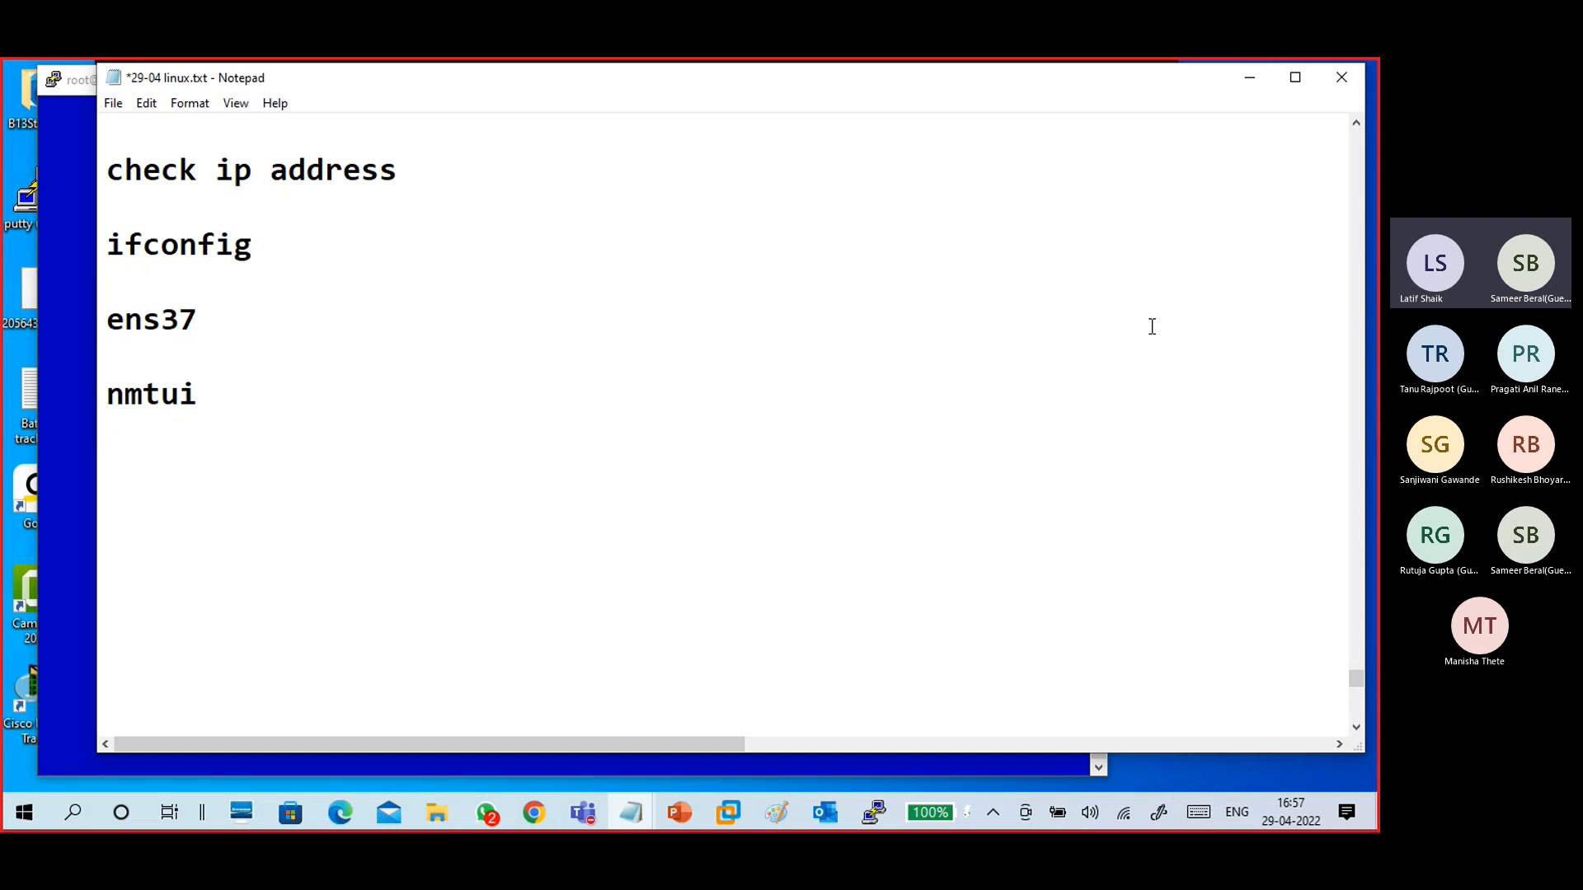
pyautogui.click(146, 426)
pyautogui.press('Return')
pyautogui.write('edit a')
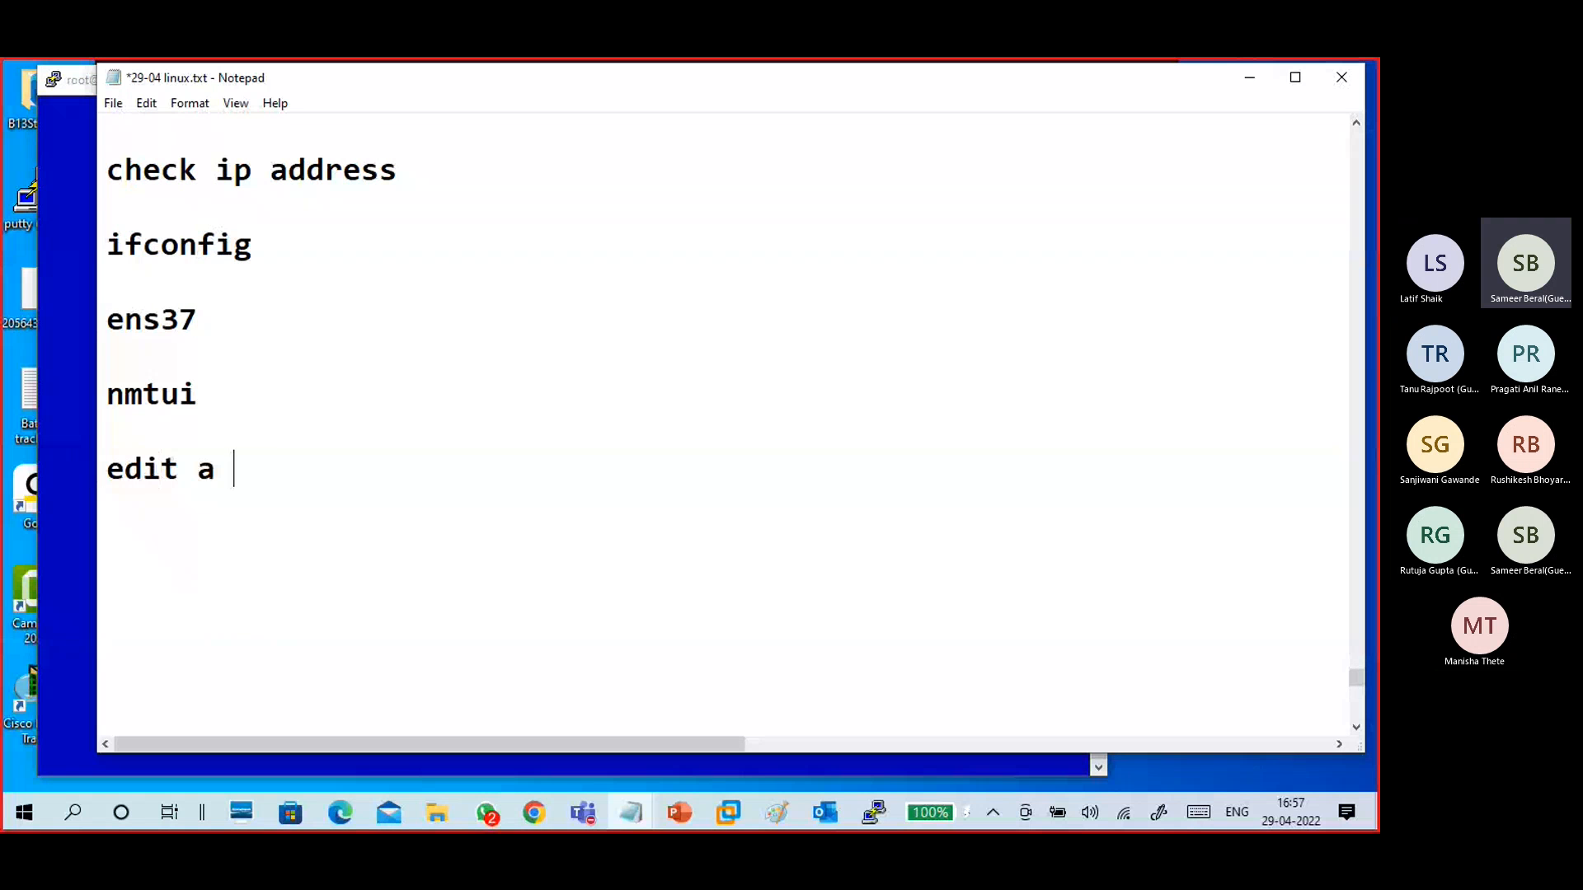
pyautogui.write(' connection')
pyautogui.press('Return')
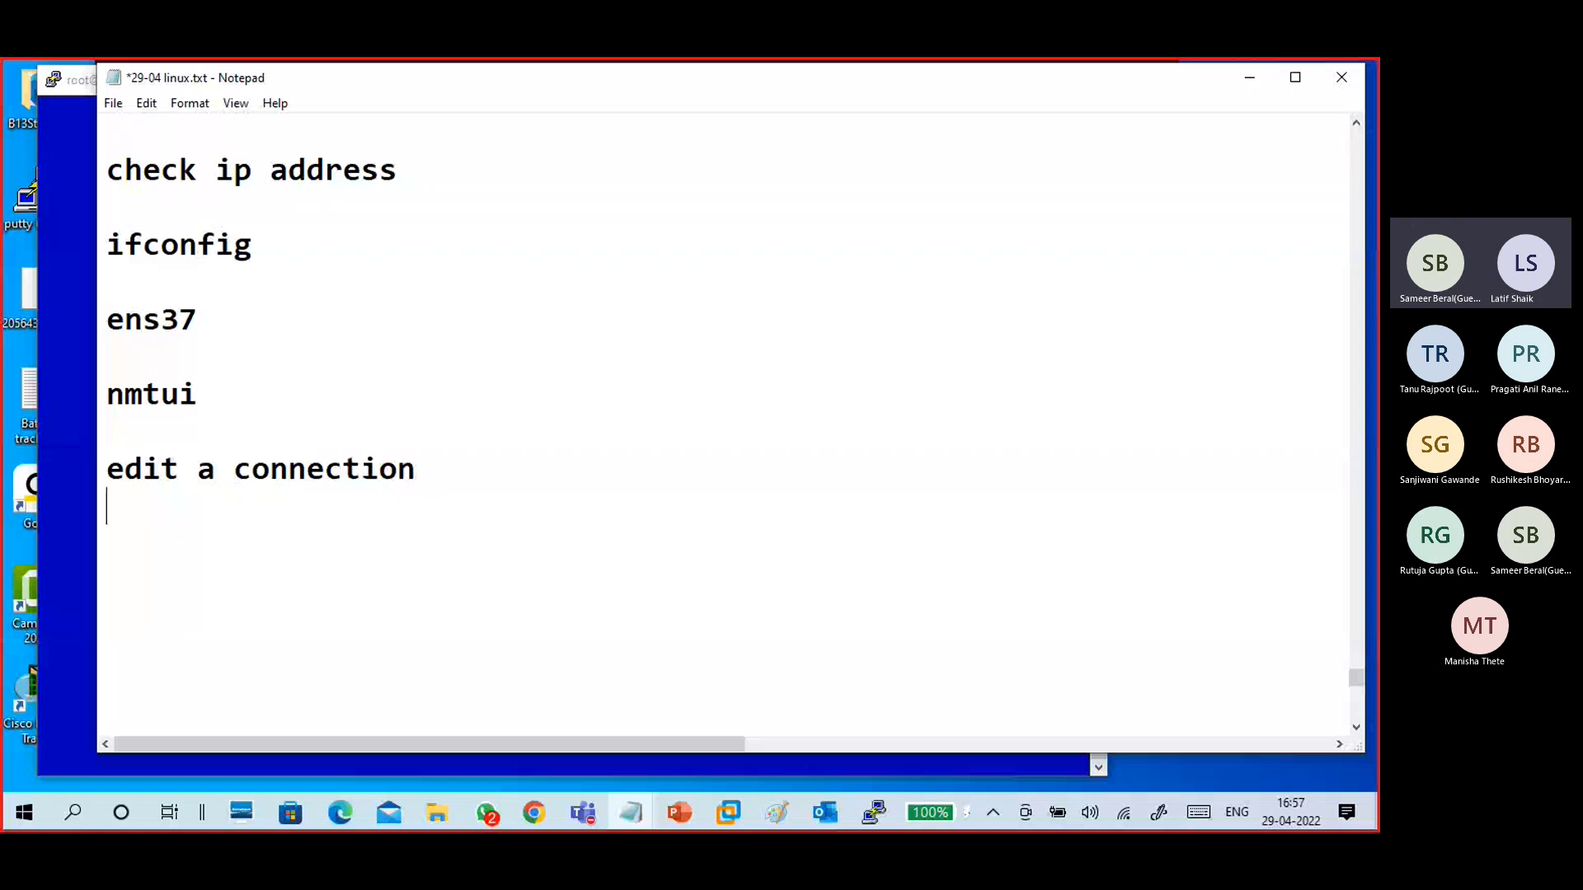
# - Choose Edit a connection in NetworkManager TUI
pyautogui.click(75, 412)
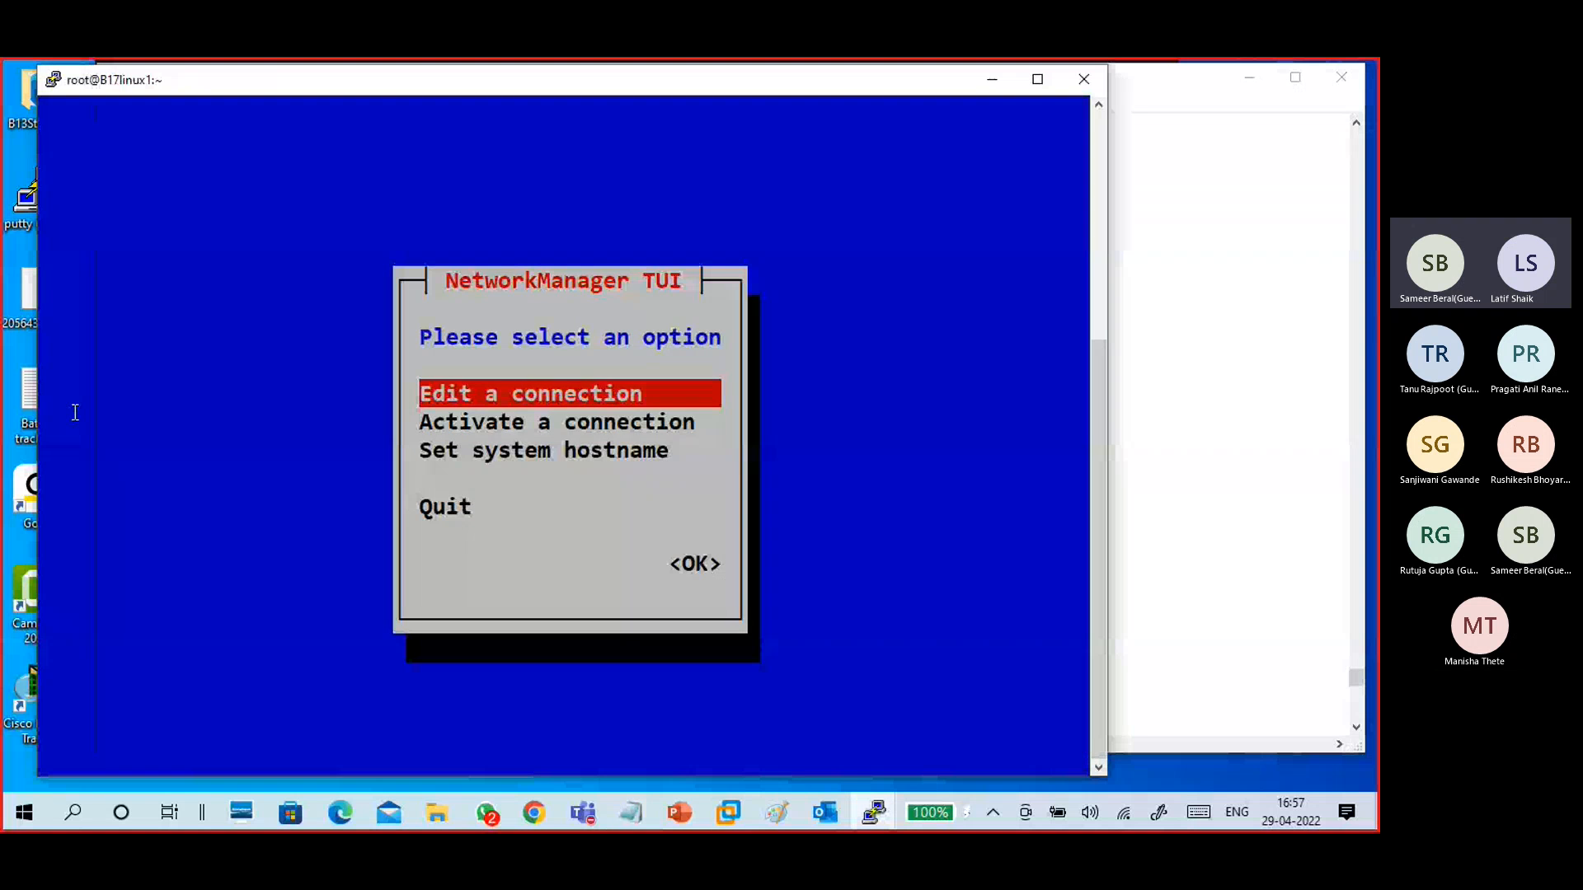
pyautogui.press('Return')
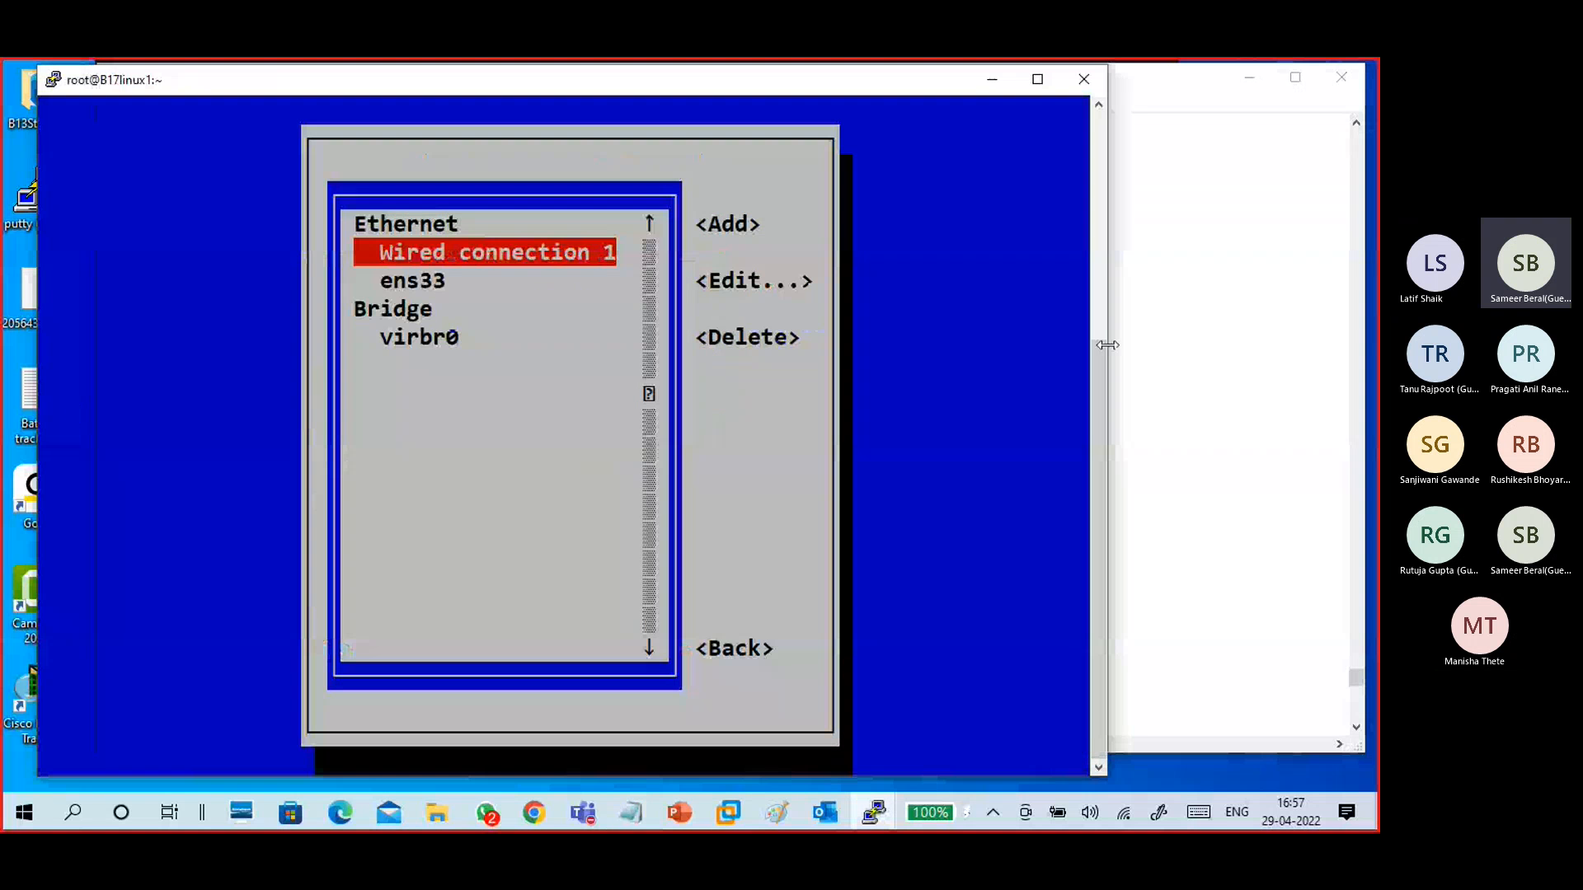
# - Add the note line "select adapatior(ens37 or wired connection 1) --edit" followed by blank lines
pyautogui.click(1156, 340)
pyautogui.click(703, 549)
pyautogui.write('se')
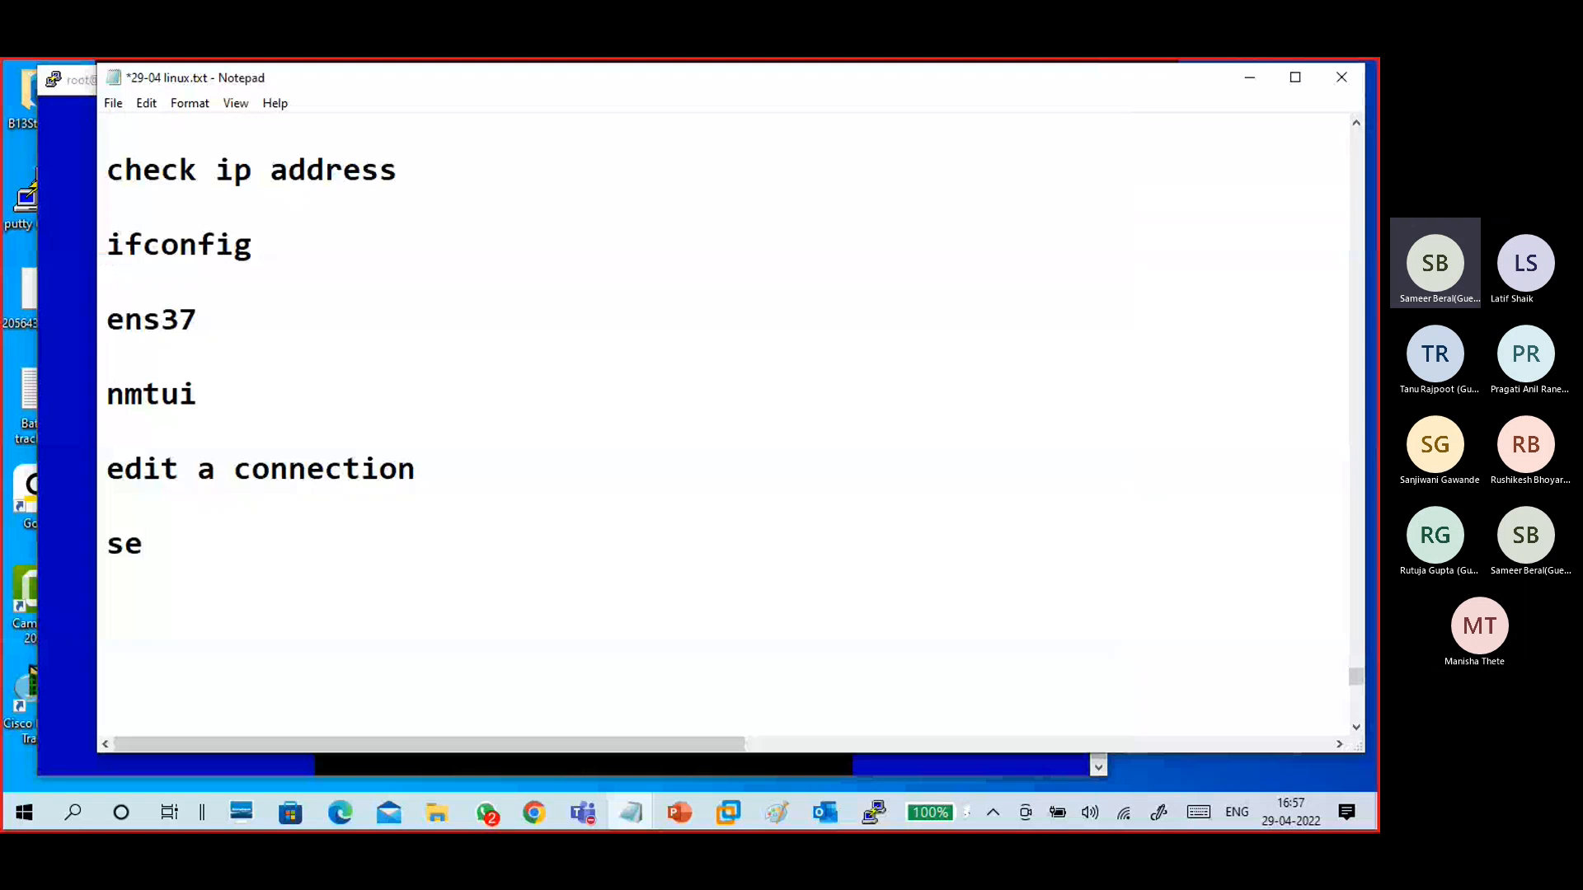
pyautogui.write('lect ada')
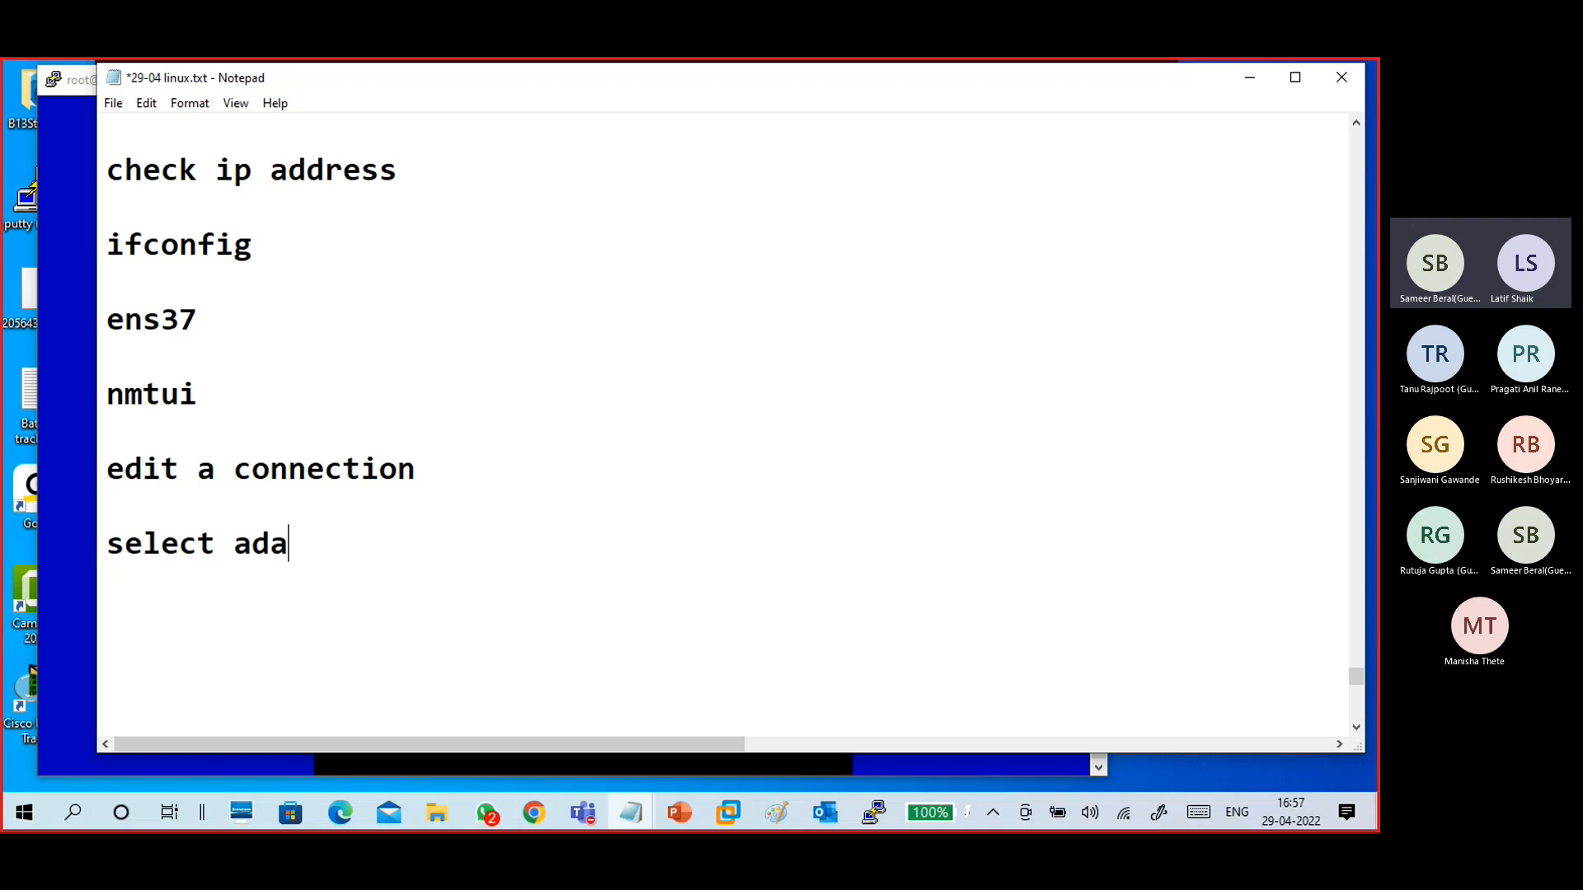
pyautogui.write('pati')
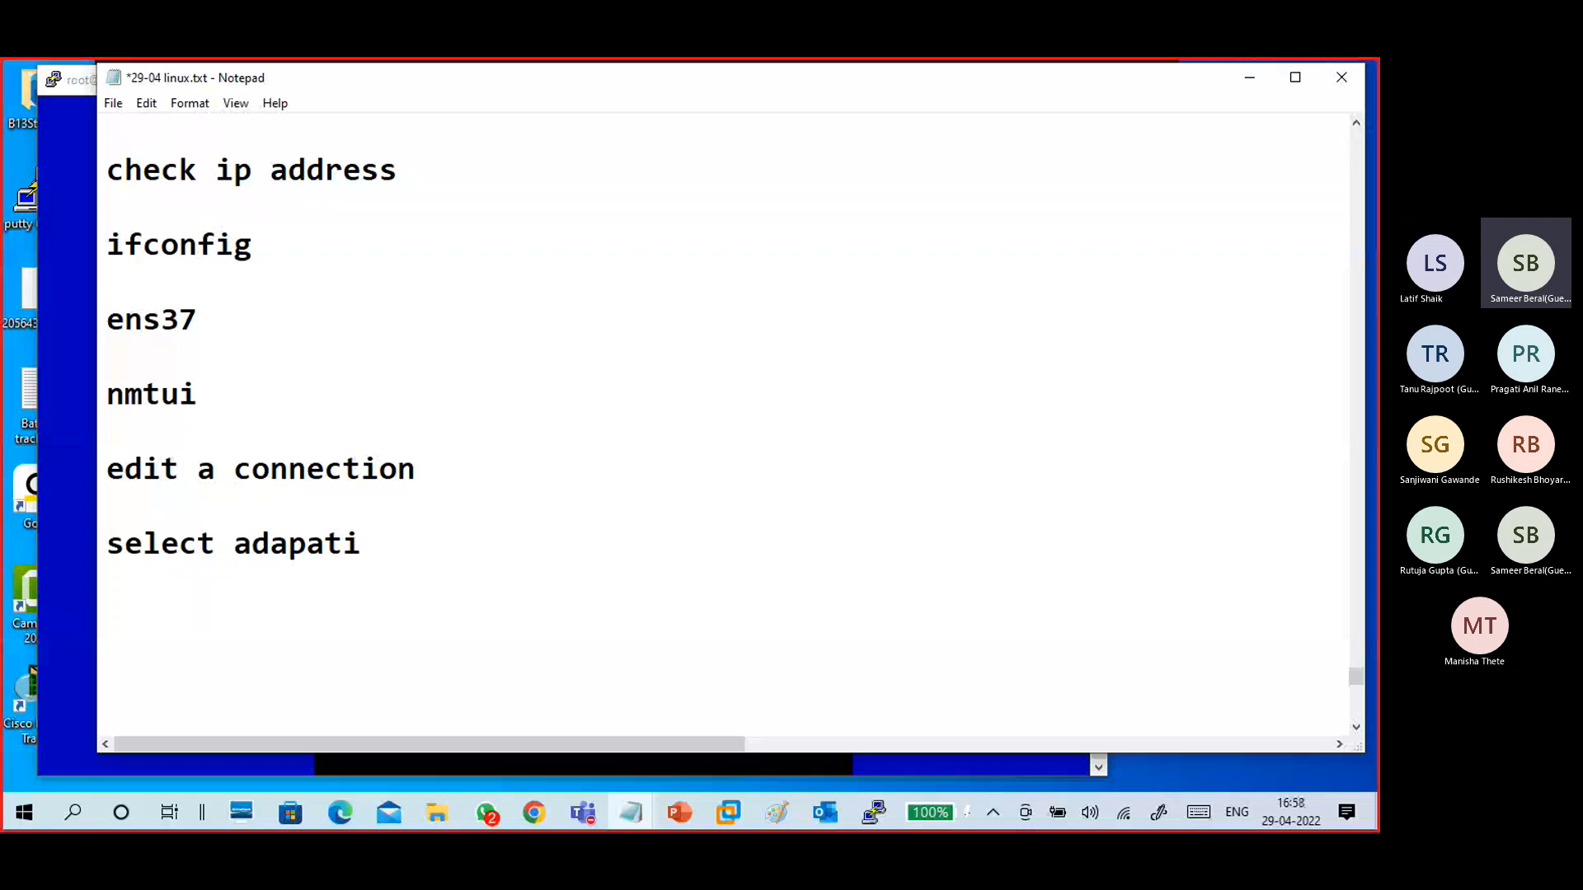
pyautogui.write('or(e')
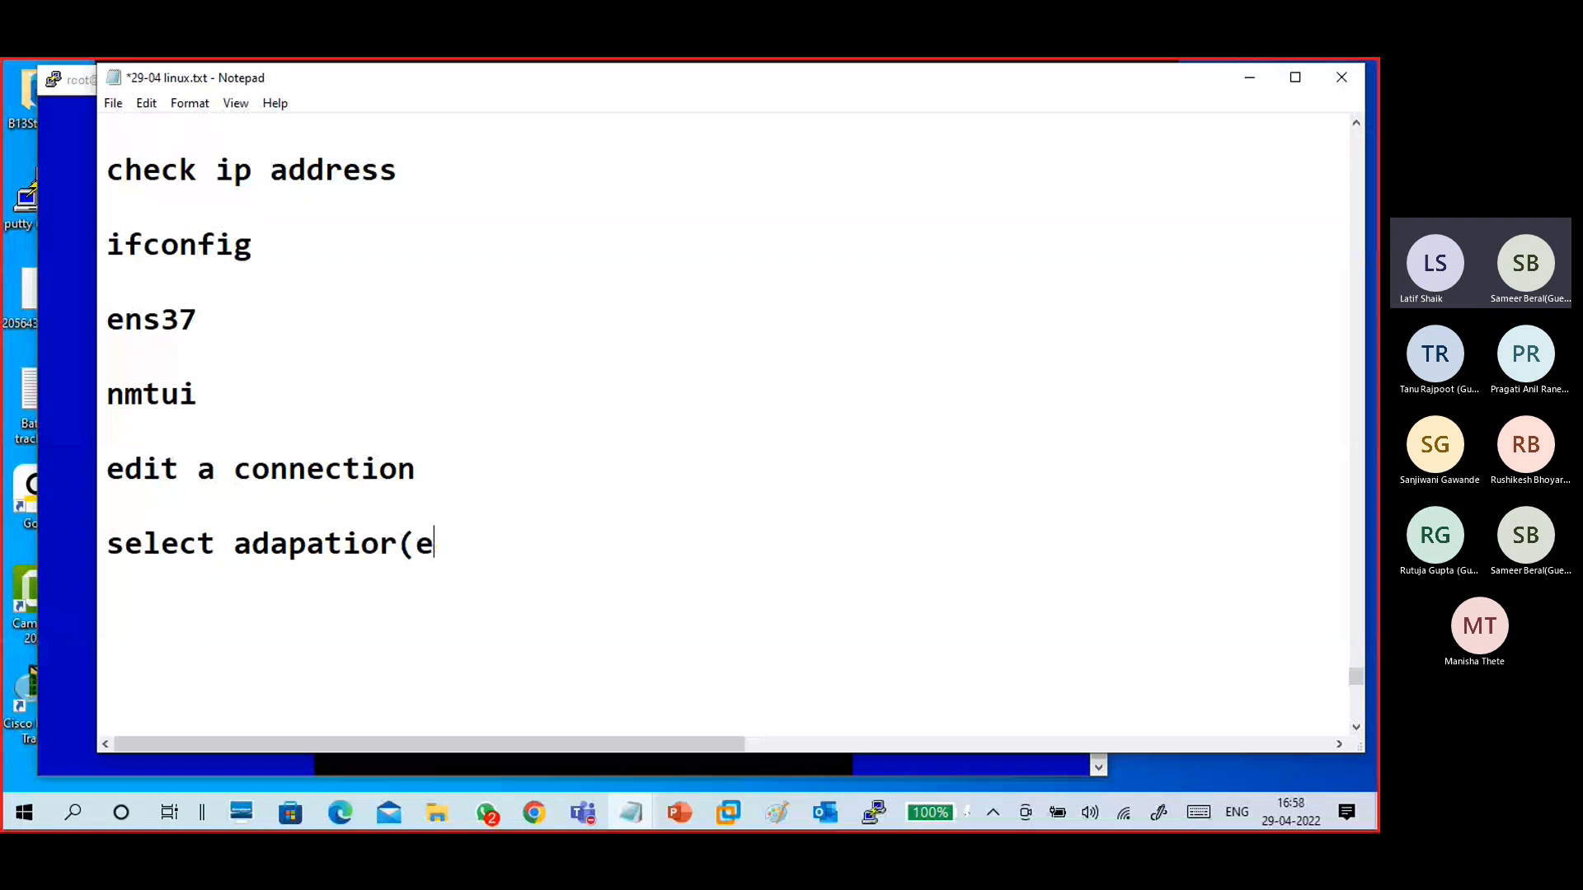
pyautogui.write('ns37 or wi')
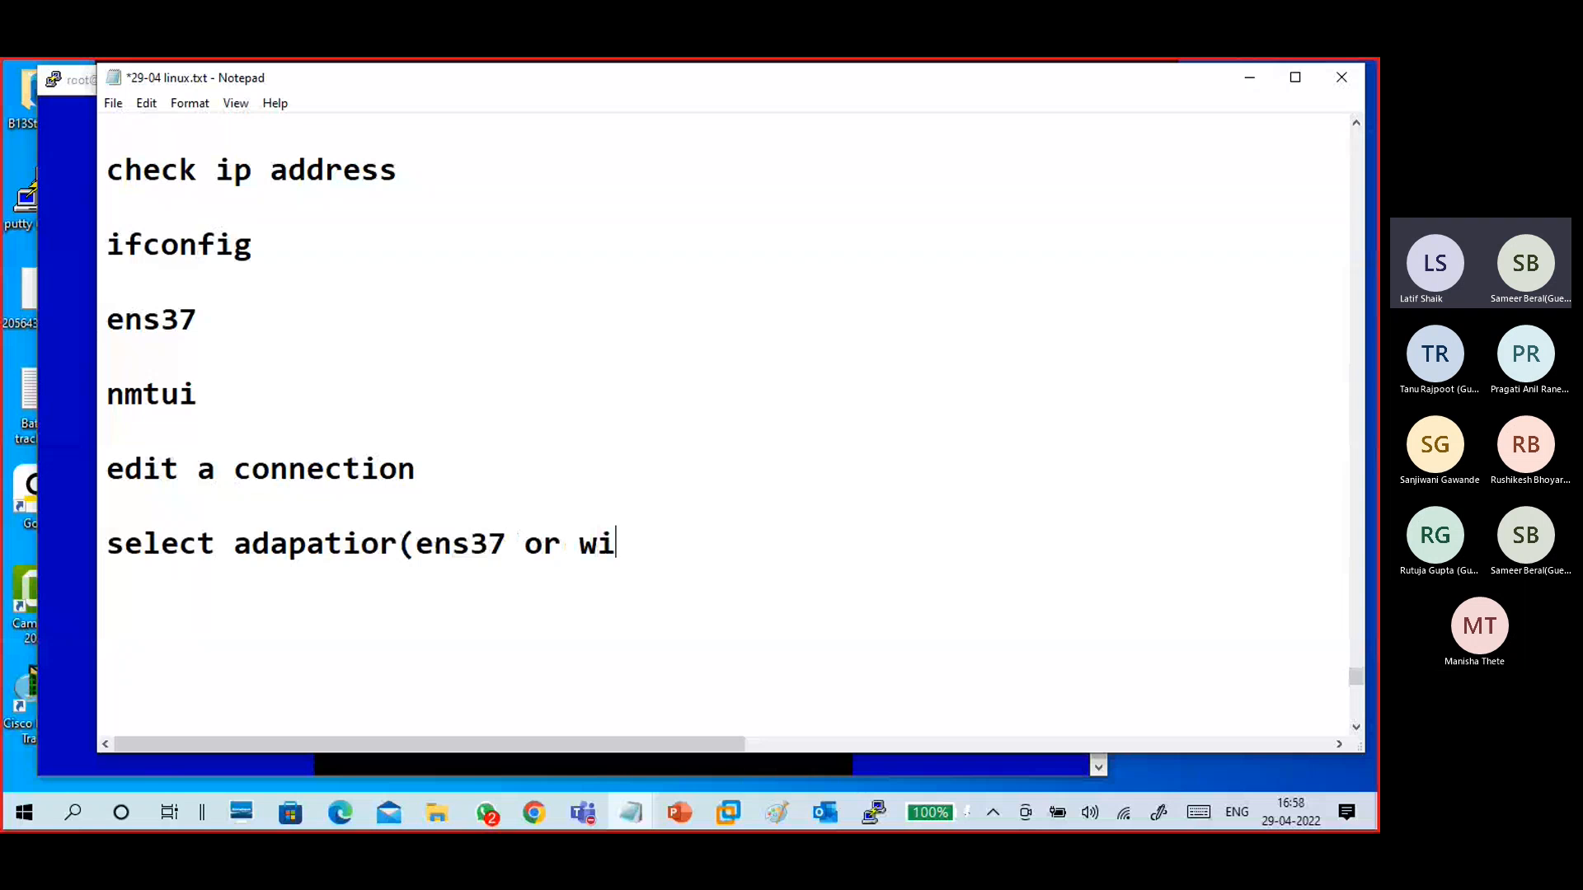
pyautogui.write('red con')
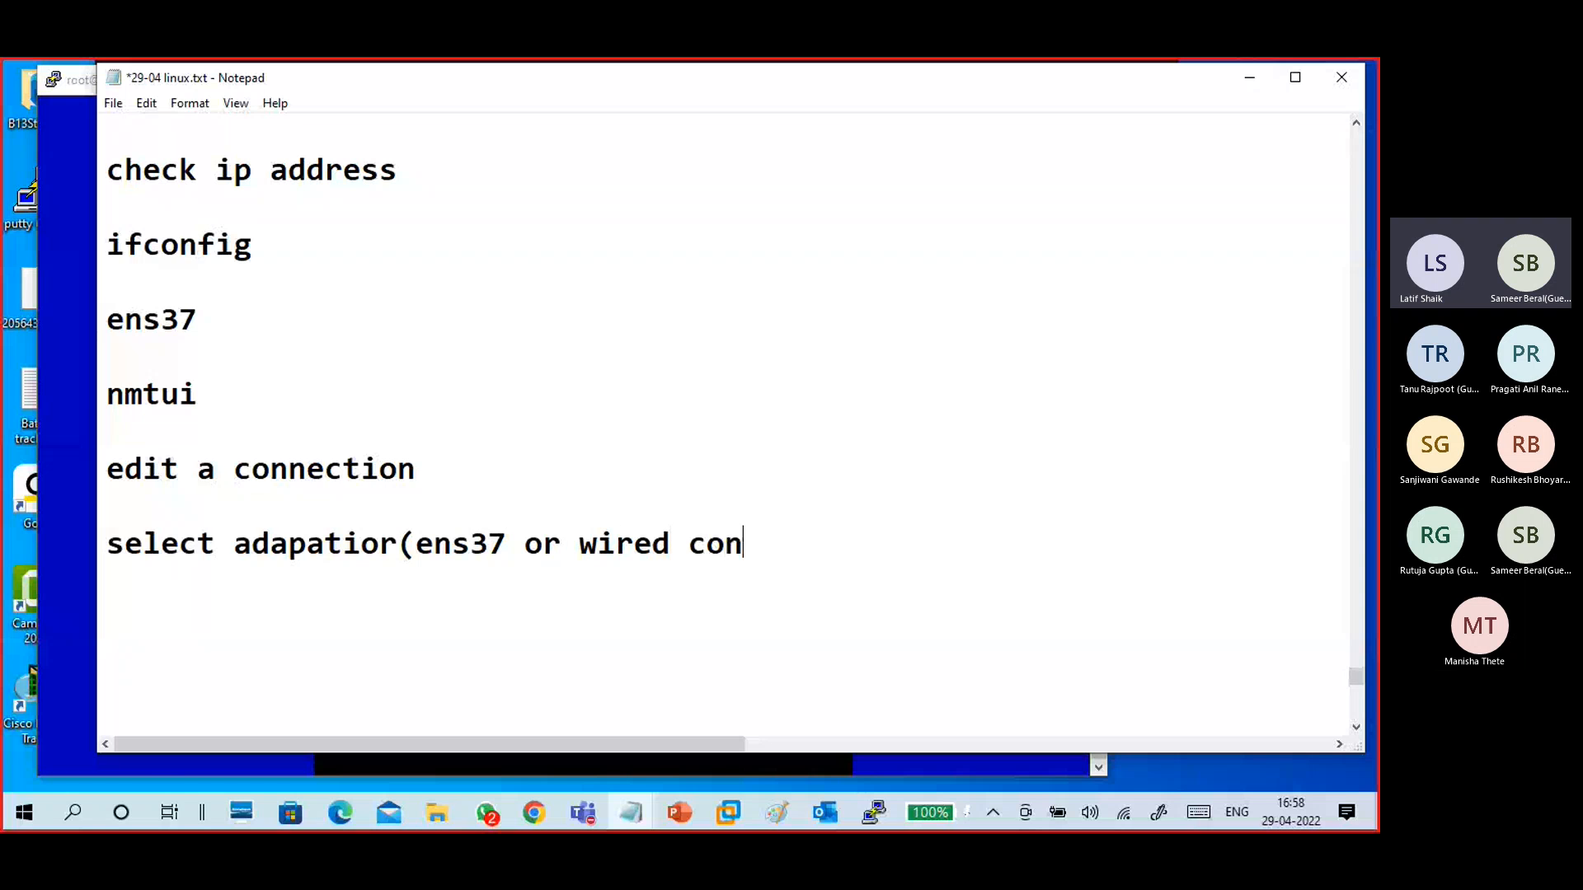
pyautogui.write('nection 1) ')
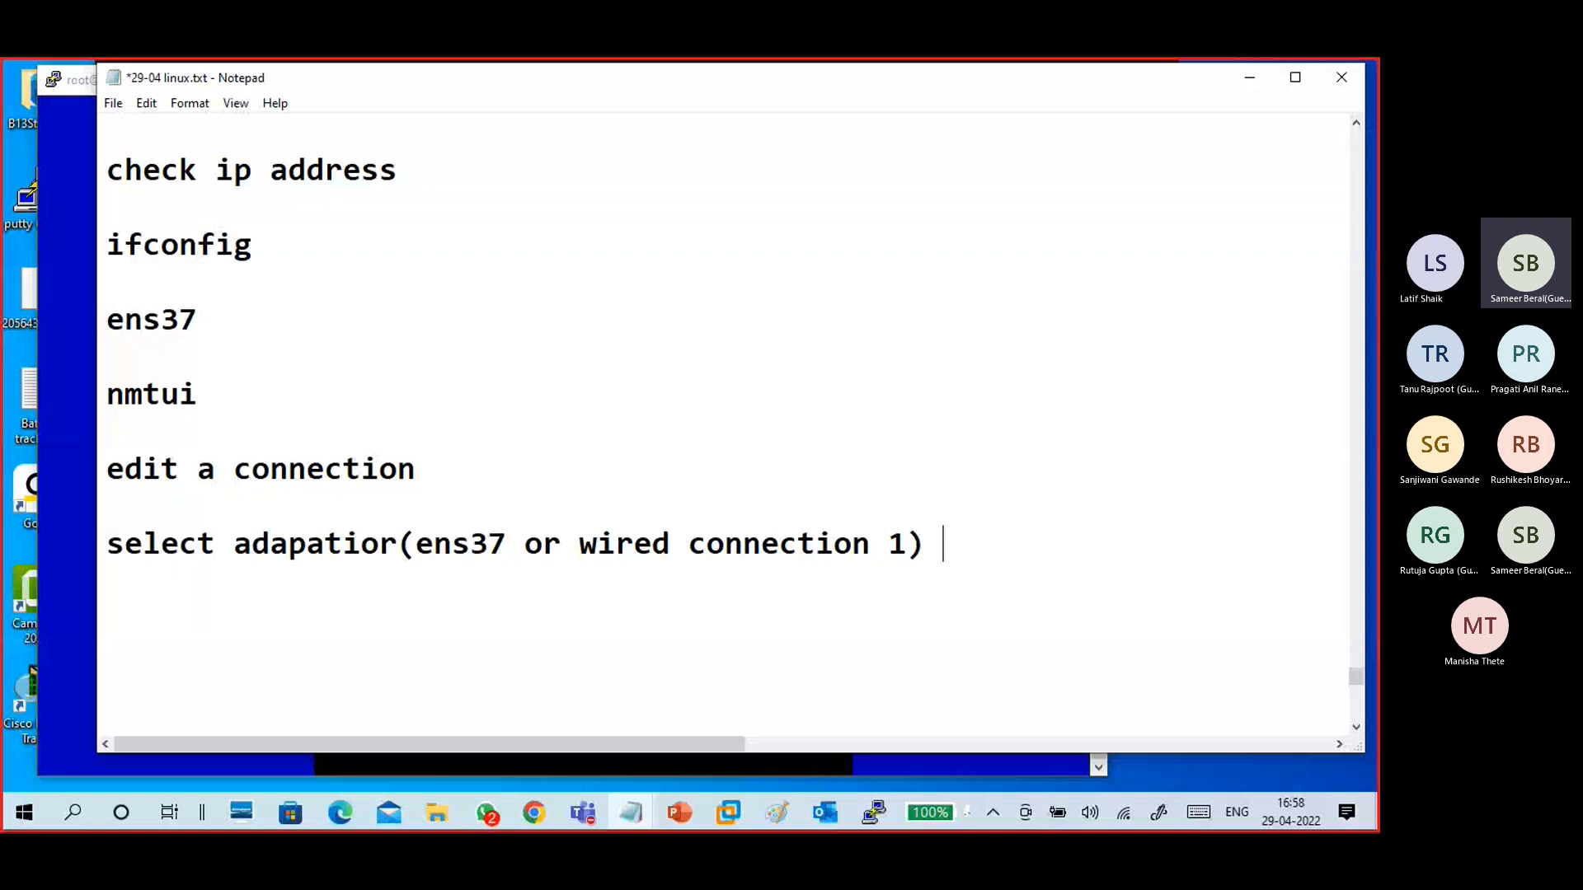
pyautogui.write('--edit')
pyautogui.press('Return')
pyautogui.press('Return')
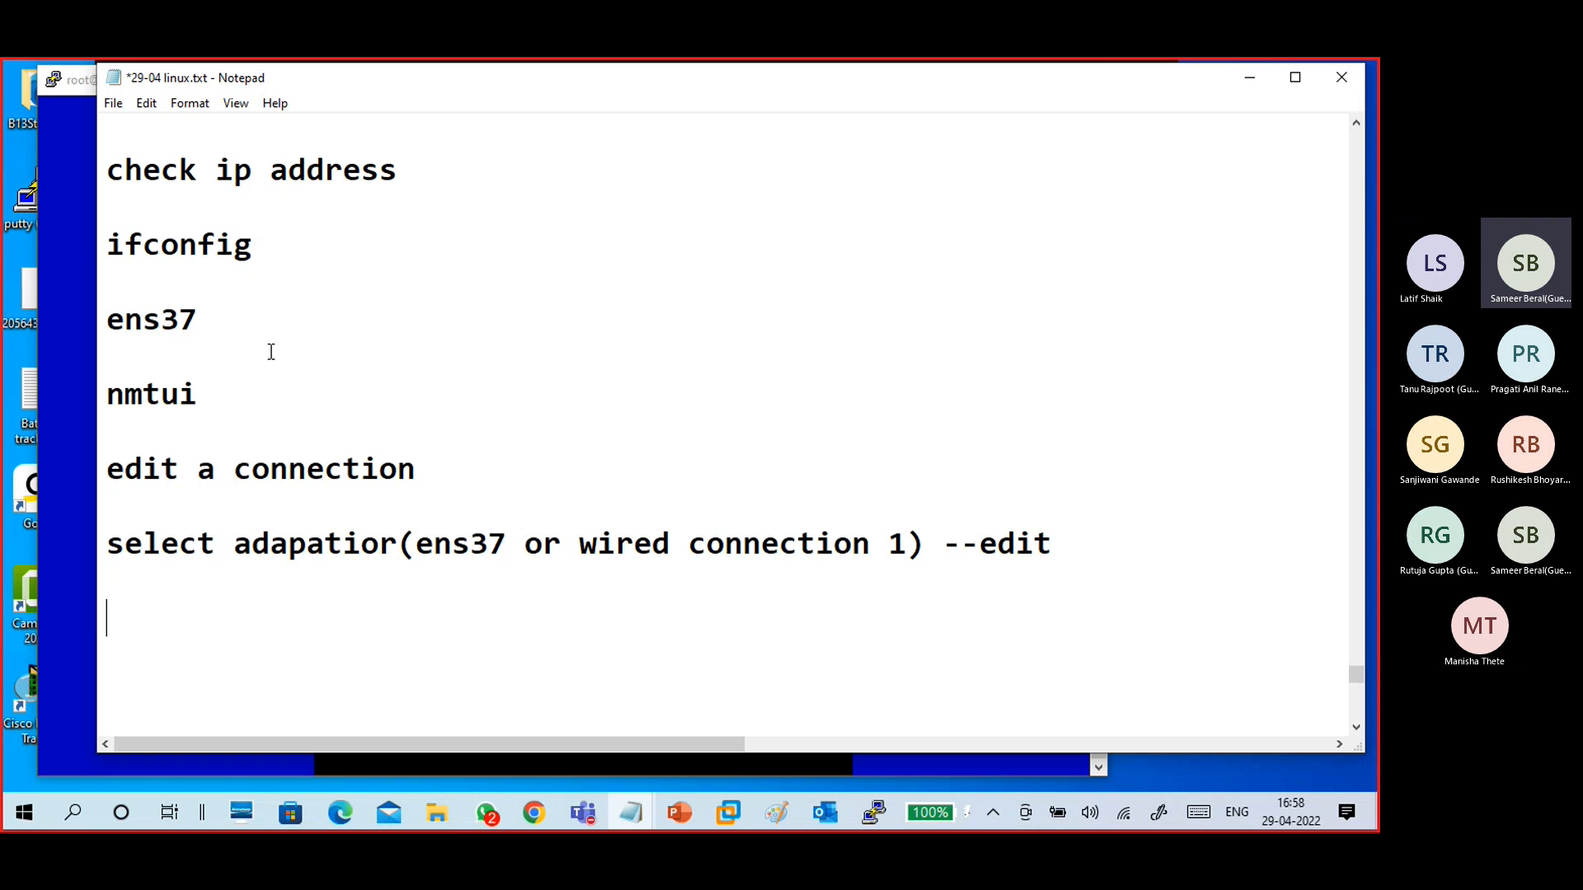
# - Open Wired connection 1 for editing in the NetworkManager connection list
pyautogui.click(70, 312)
pyautogui.press('Tab')
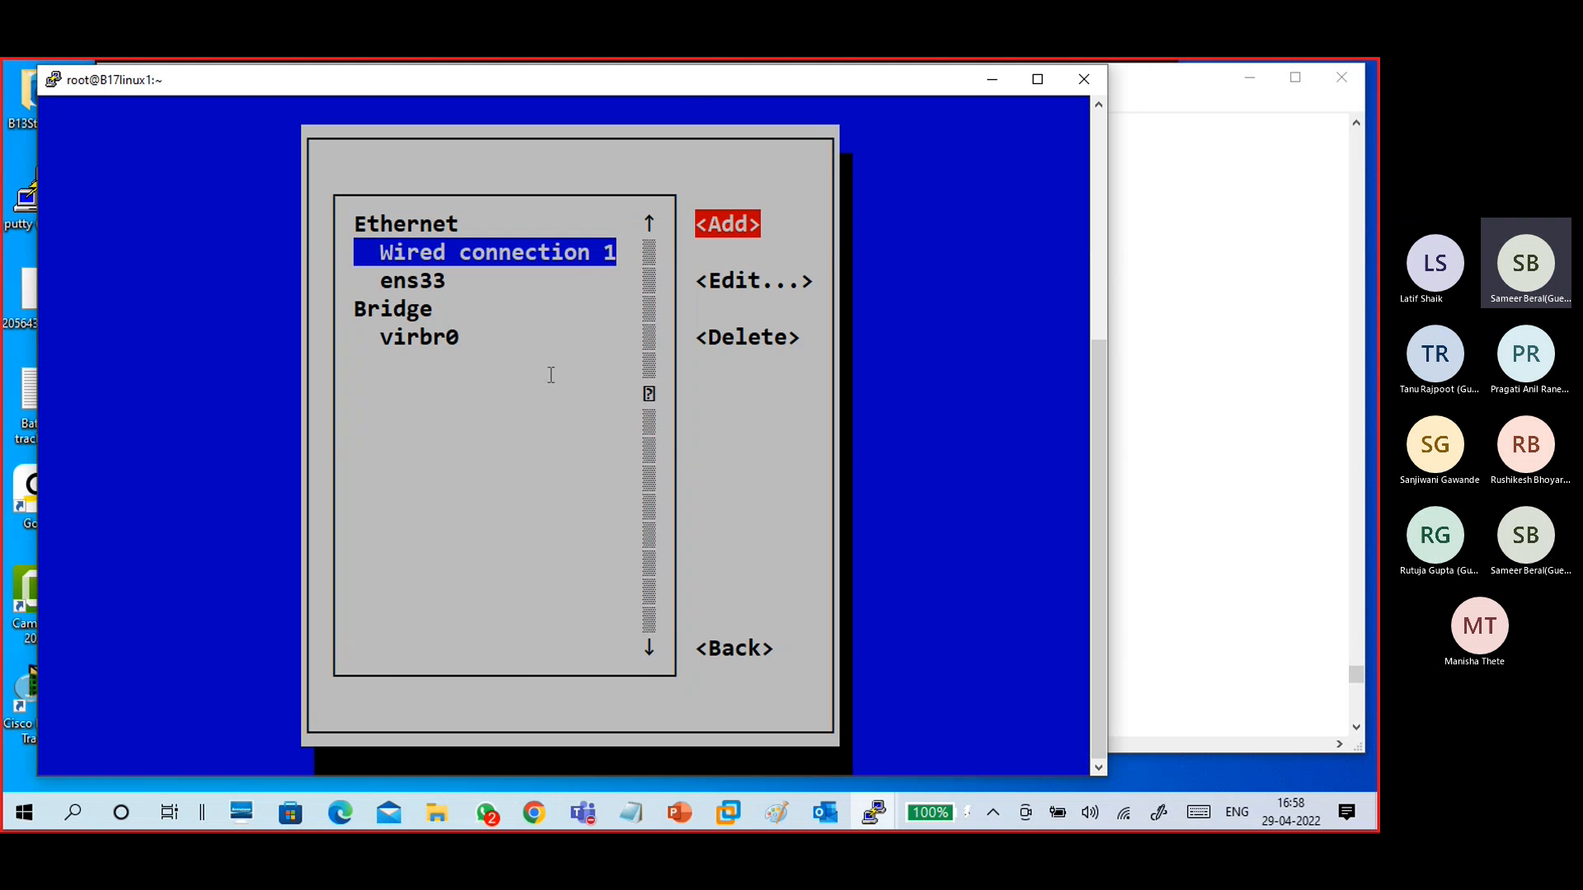
pyautogui.press('Tab')
pyautogui.press('Return')
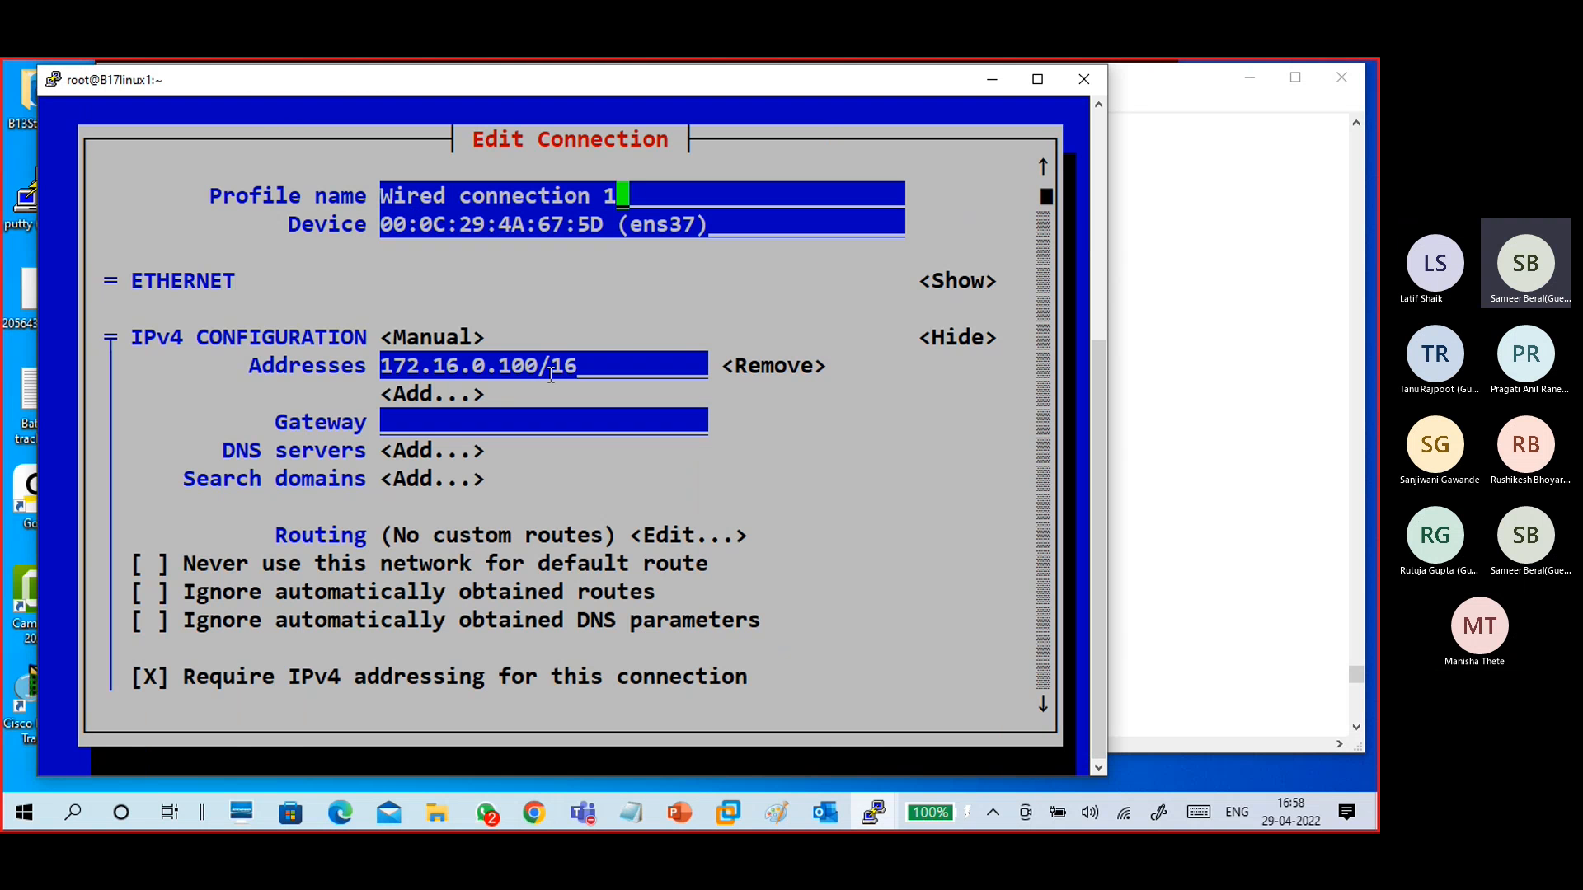
# - Add the note line "ipv4 configuration -- automtaic to manual" after a few blank lines
pyautogui.click(1187, 390)
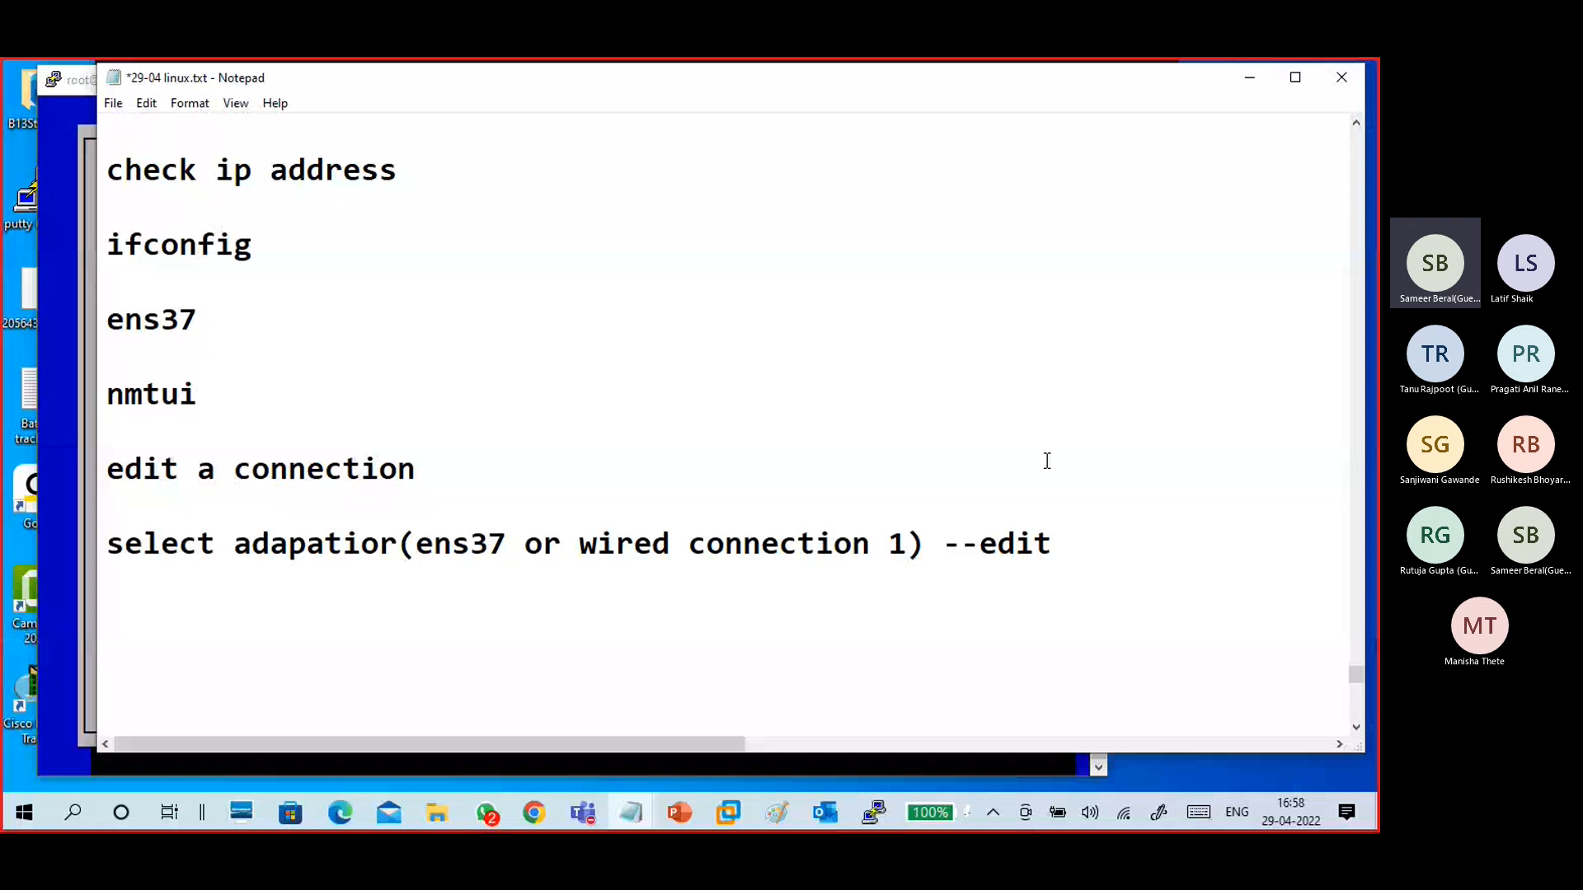
pyautogui.click(1068, 540)
pyautogui.press('Return')
pyautogui.press('Return')
pyautogui.press('Return')
pyautogui.write('ipv')
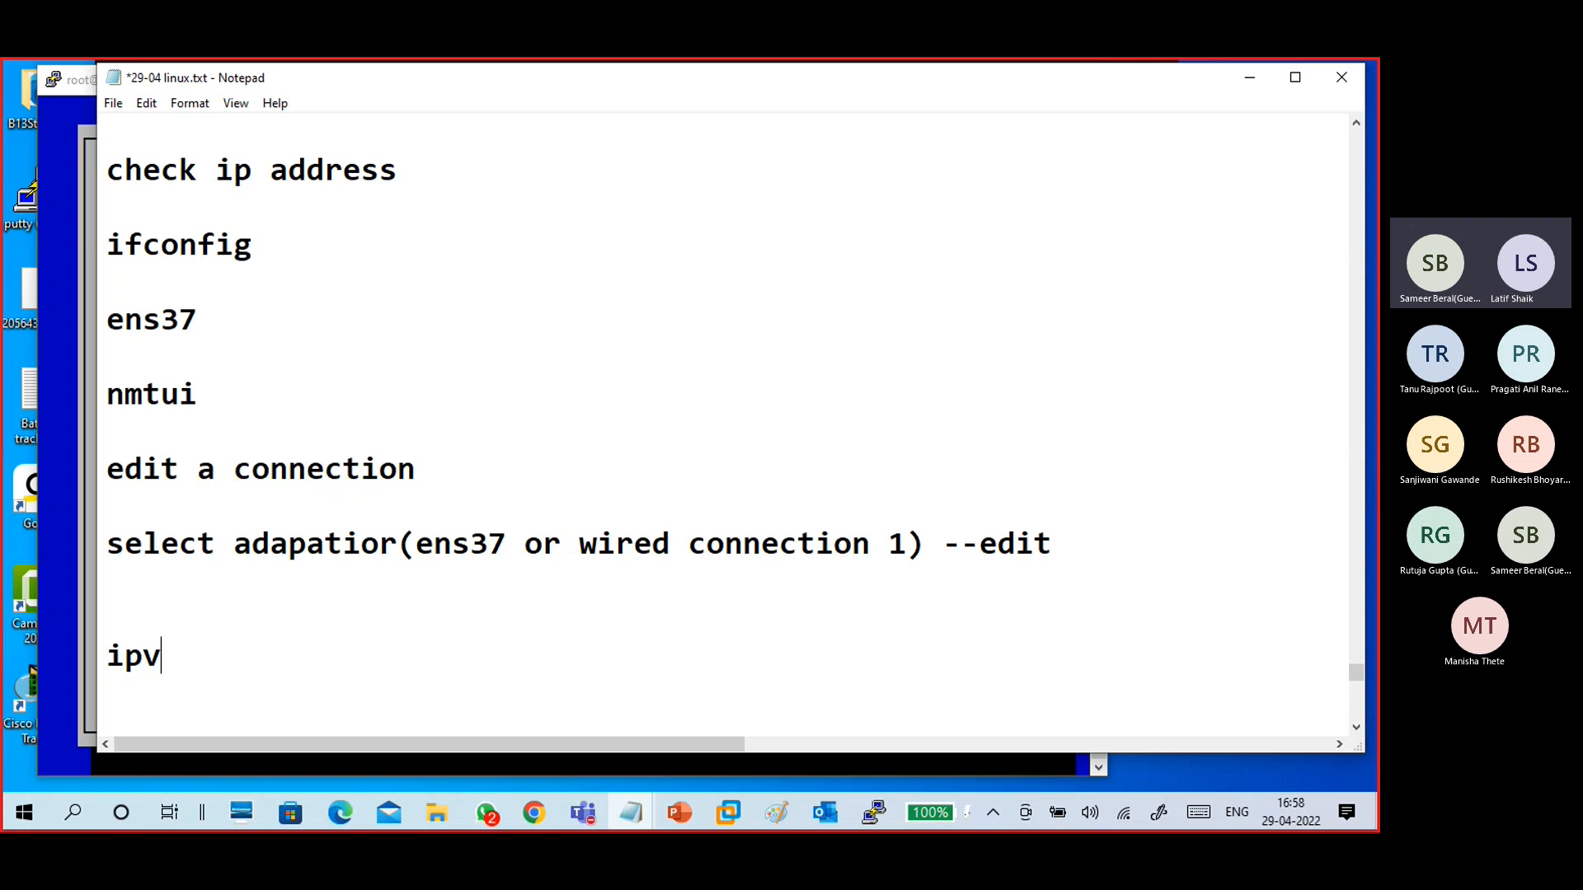
pyautogui.write('4 configu')
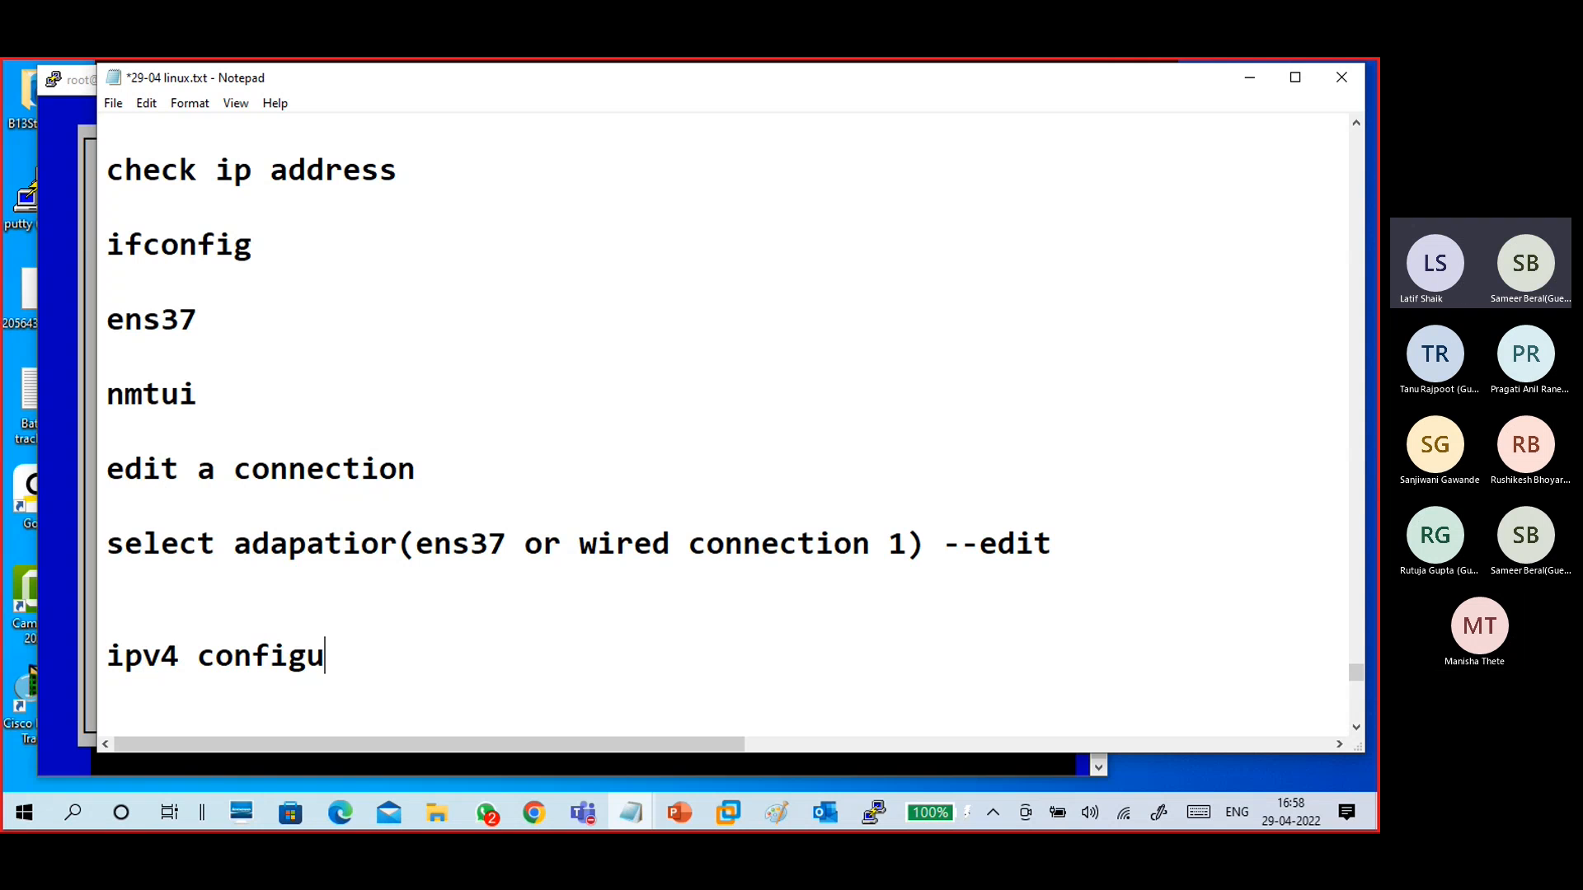
pyautogui.write('ration --')
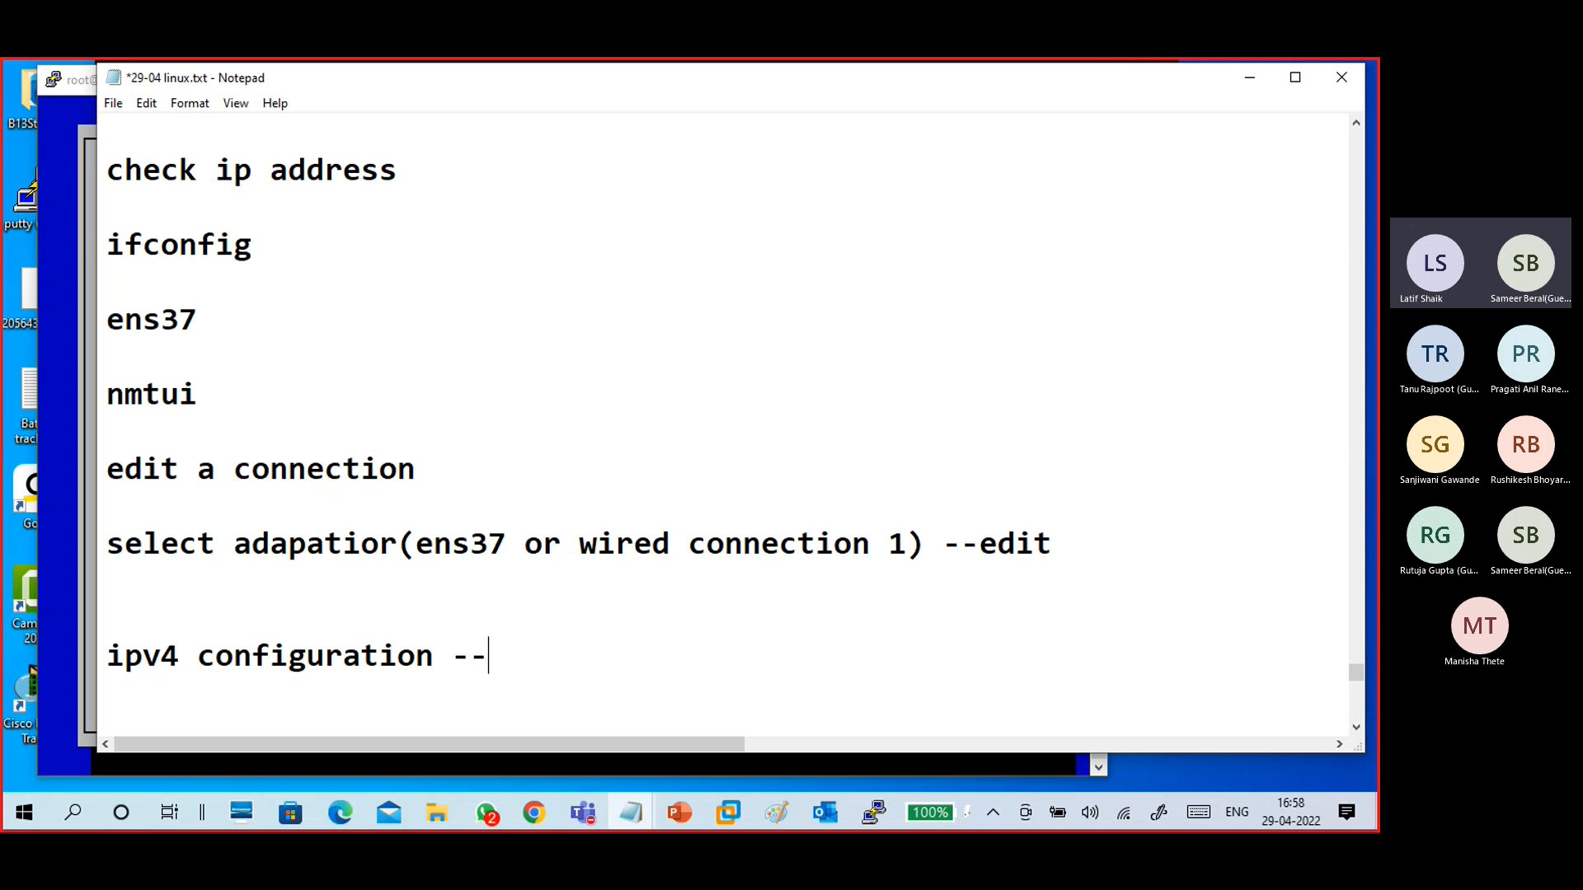
pyautogui.write(' automtaic')
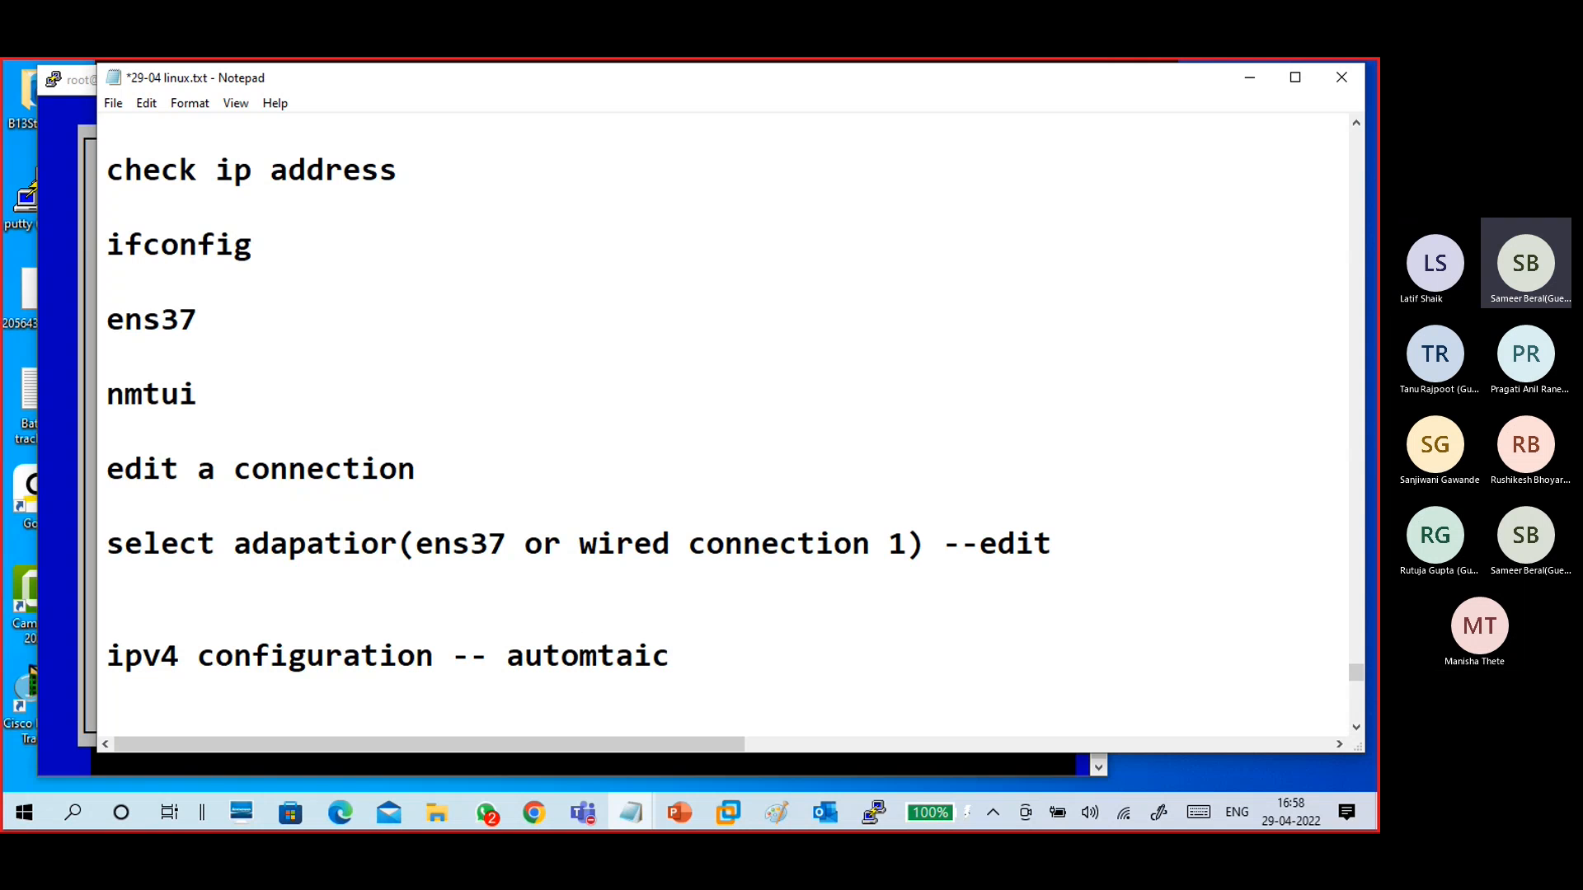
pyautogui.write(' to manual')
# - Insert "change -" after the dashes in the ipv4 configuration note line
pyautogui.press('Left')
pyautogui.press('Left')
pyautogui.press('Left')
pyautogui.press('Left')
pyautogui.press('Left')
pyautogui.press('Left')
pyautogui.press('Left')
pyautogui.press('Left')
pyautogui.press('Left')
pyautogui.press('Left')
pyautogui.press('Left')
pyautogui.press('Left')
pyautogui.press('Left')
pyautogui.press('Left')
pyautogui.press('Left')
pyautogui.press('Left')
pyautogui.press('Left')
pyautogui.press('Left')
pyautogui.press('Left')
pyautogui.press('Left')
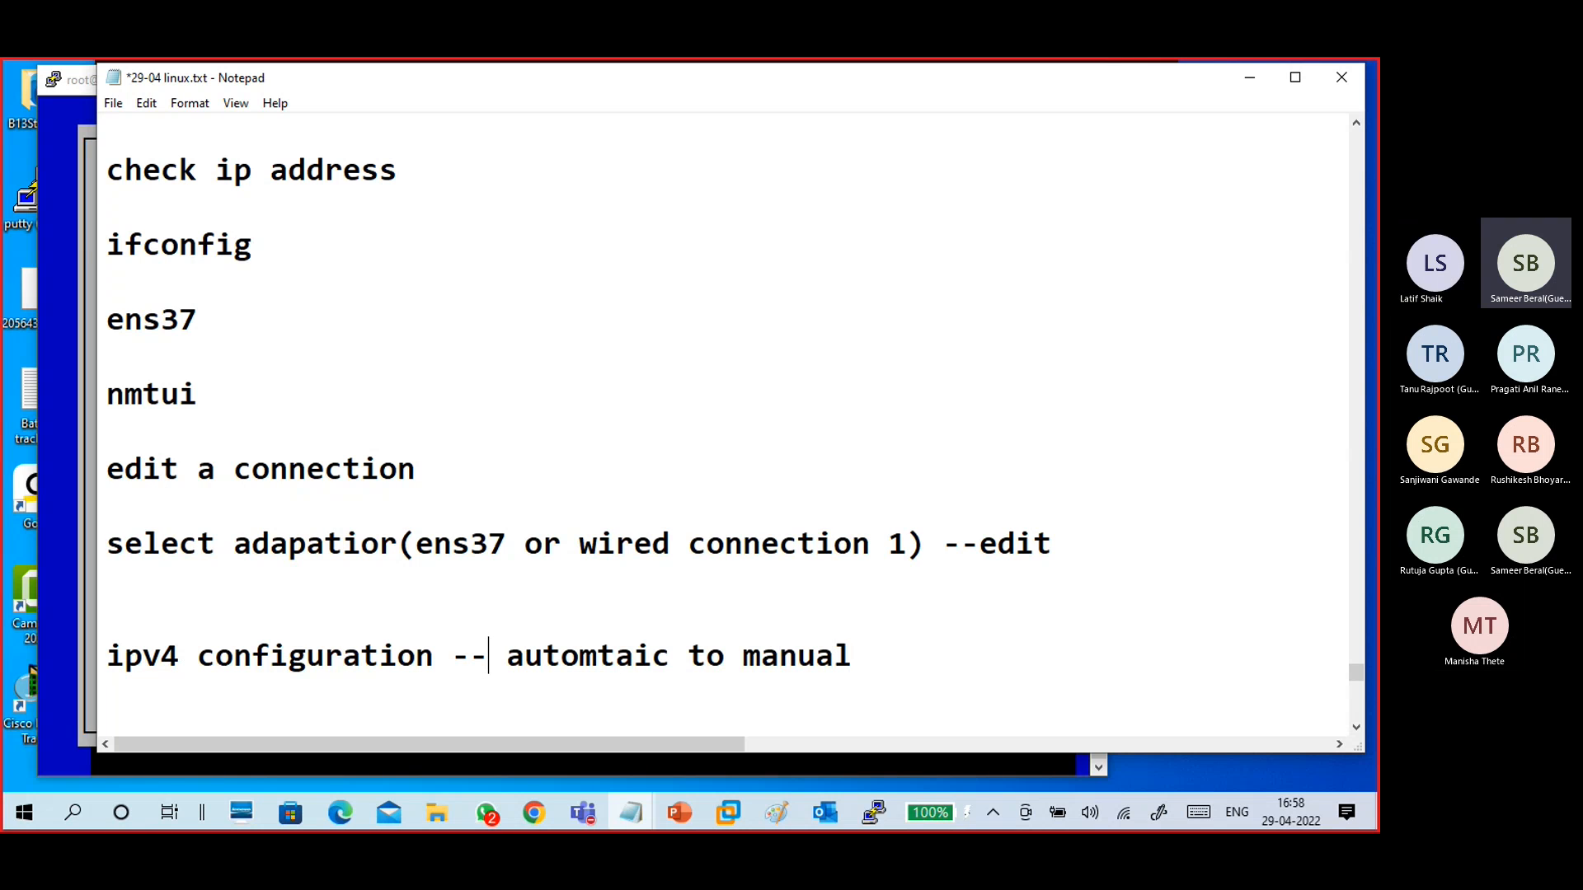
pyautogui.write('change')
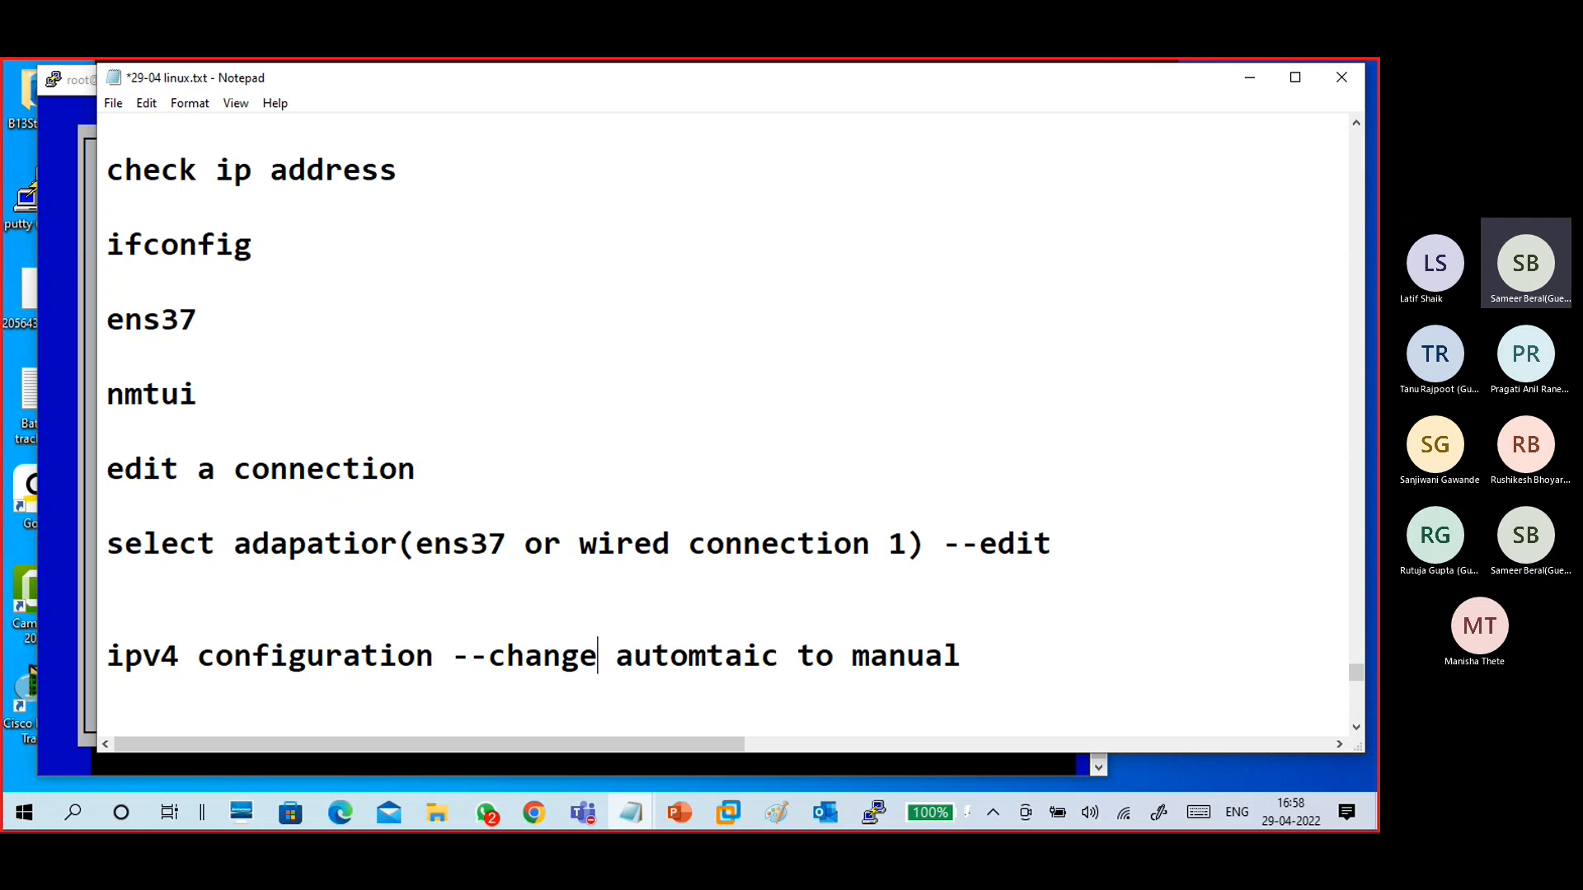
pyautogui.write(' -')
# - Highlight the "change - automtaic to manual" text in the ipv4 configuration line
pyautogui.press('Down')
pyautogui.press('Down')
pyautogui.press('Down')
pyautogui.press('Down')
pyautogui.press('Down')
pyautogui.press('Down')
pyautogui.press('Down')
pyautogui.press('Down')
pyautogui.press('Down')
pyautogui.press('Down')
pyautogui.press('Down')
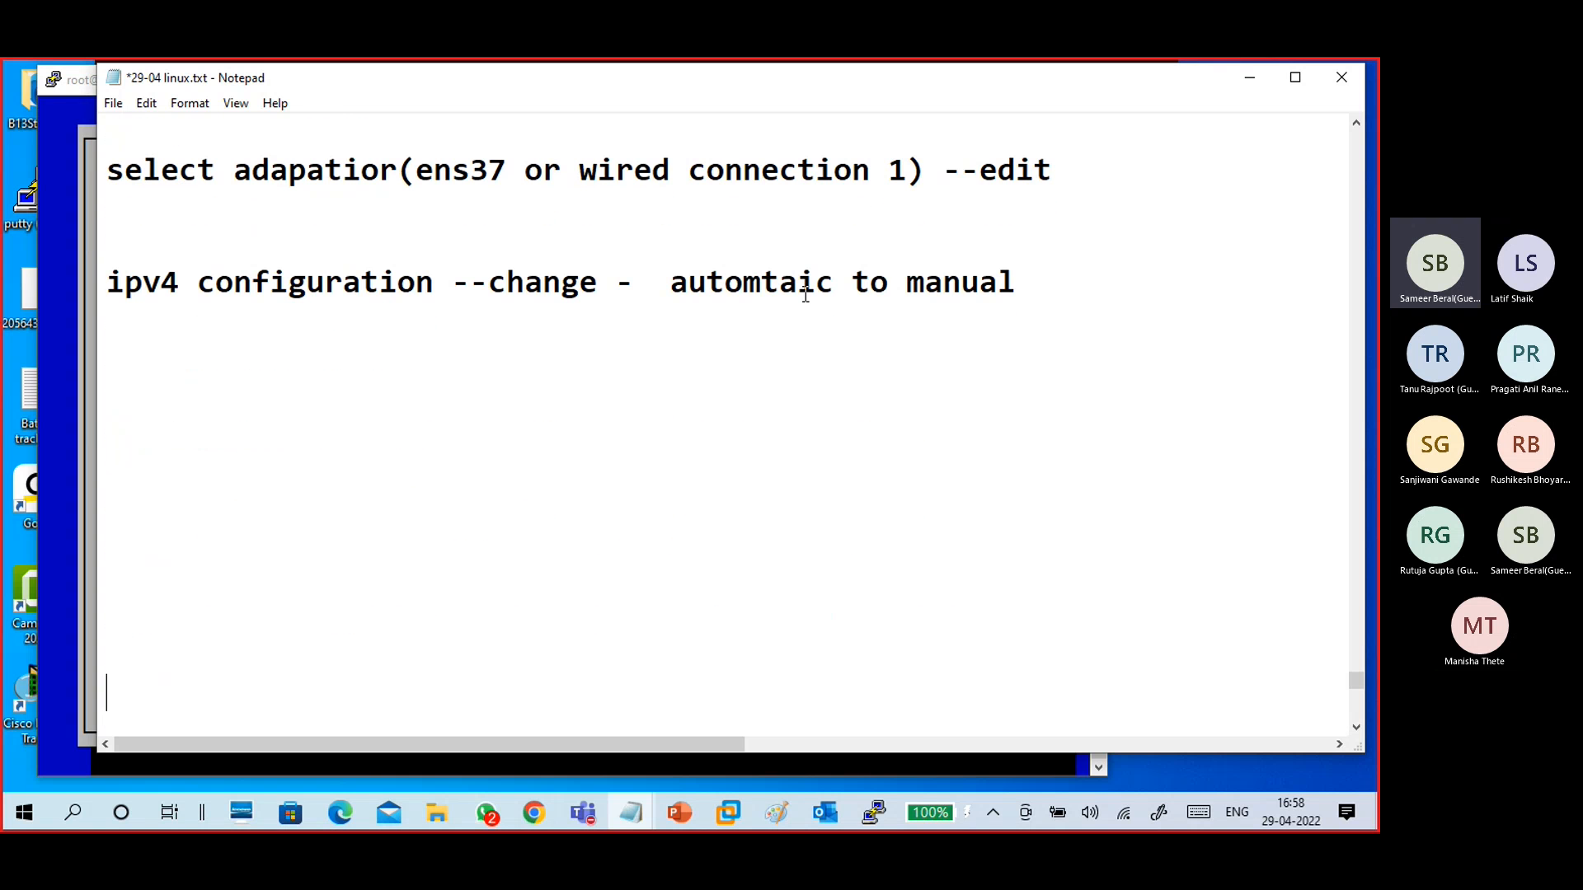
pyautogui.moveTo(488, 282); pyautogui.dragTo(1024, 274)
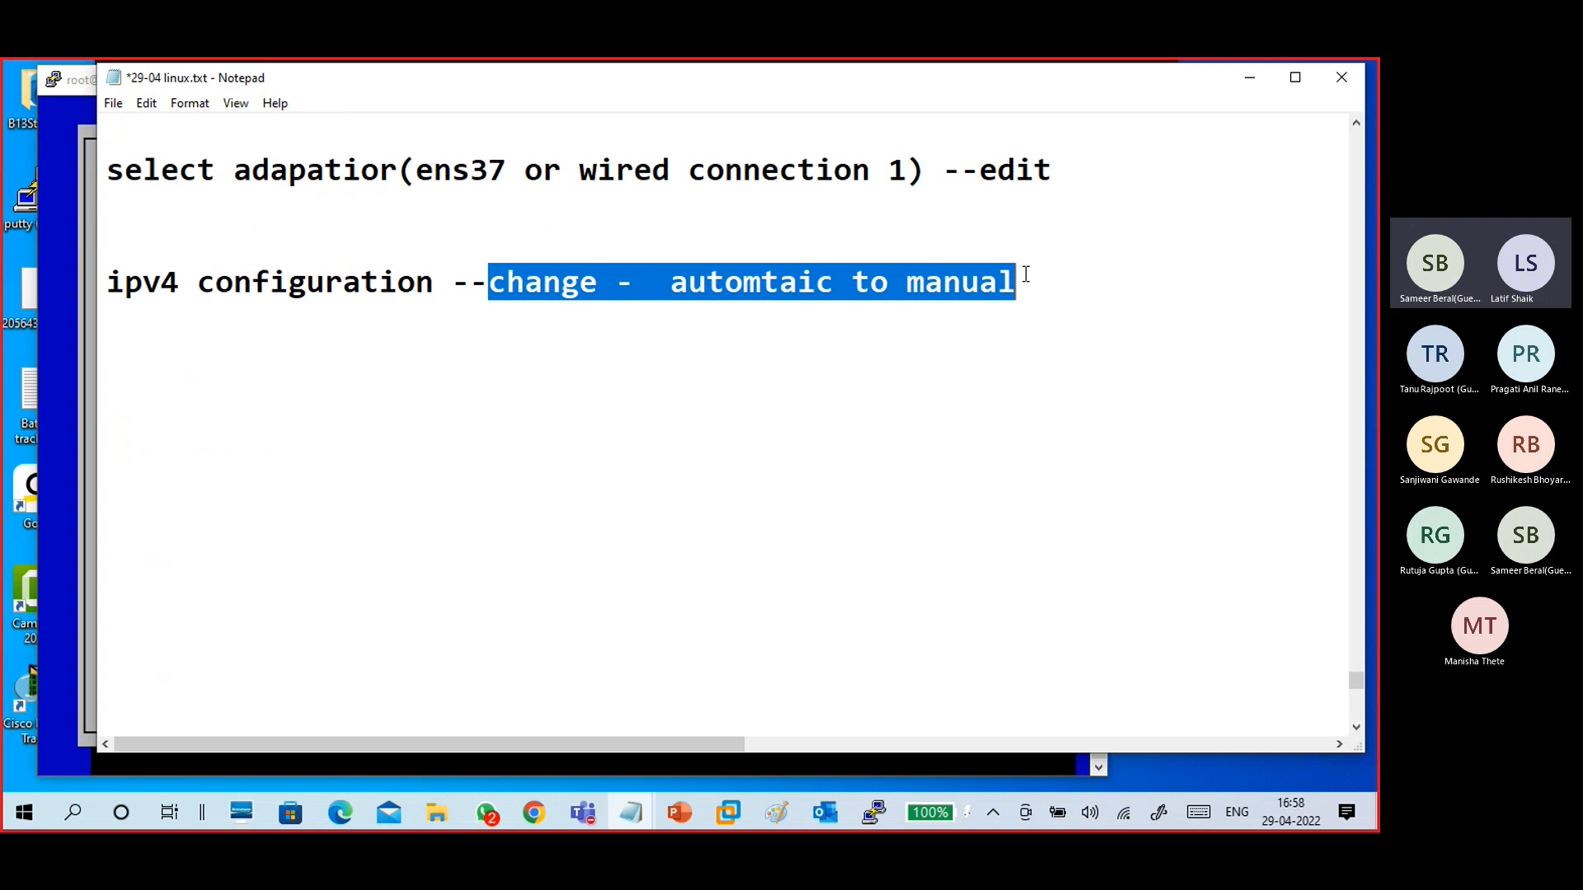
pyautogui.click(1007, 313)
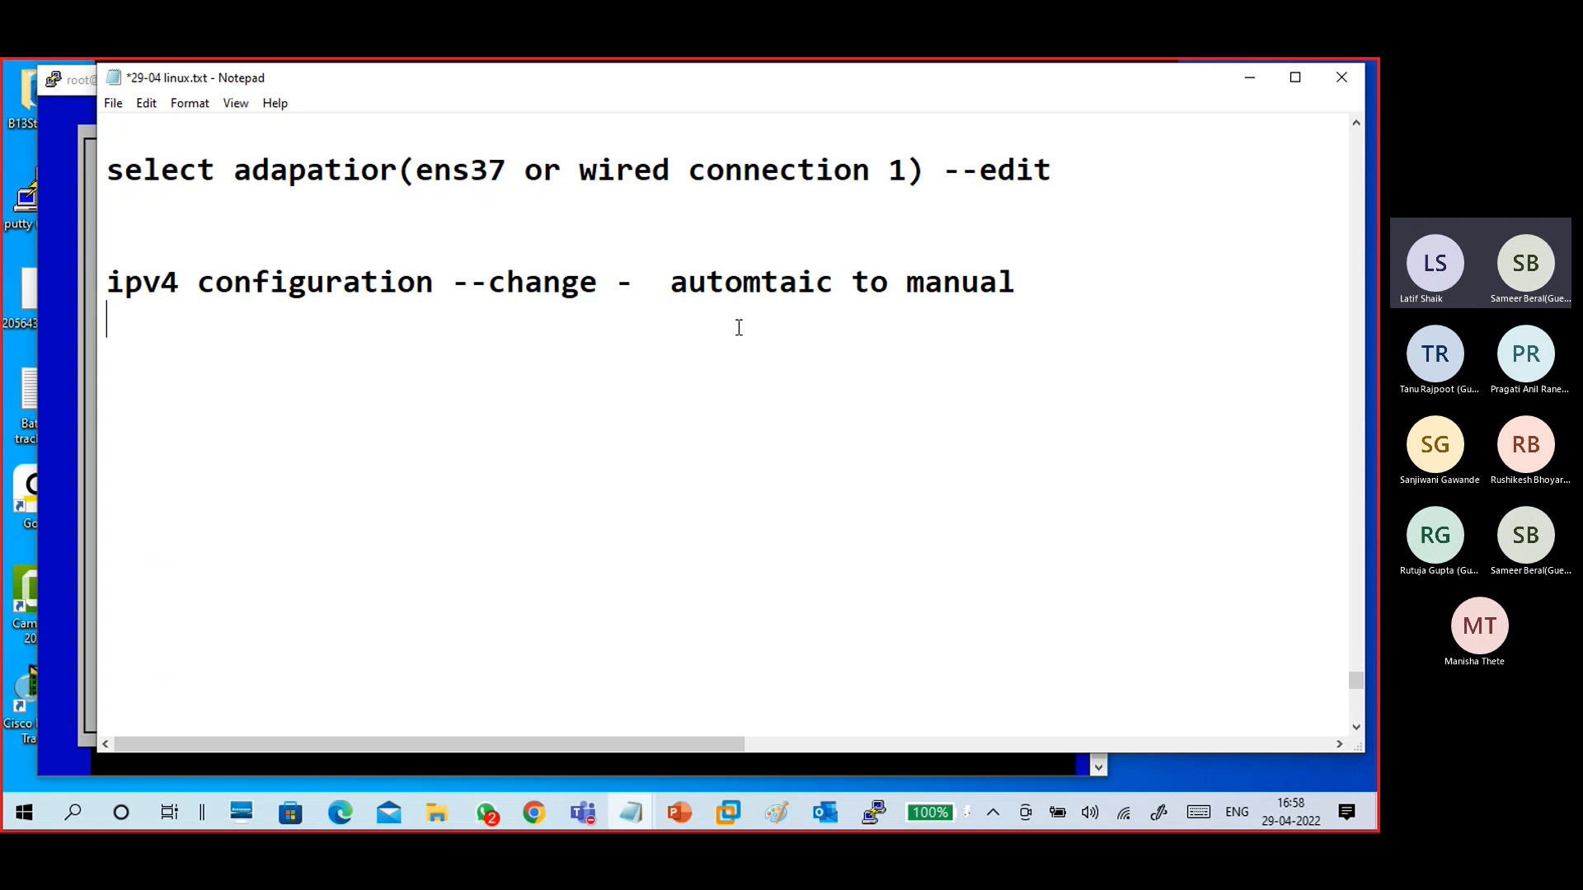
# - Move the Notepad window and add an indented "address" line below the ipv4 configuration line
pyautogui.moveTo(268, 83); pyautogui.dragTo(407, 109)
pyautogui.press('Tab')
pyautogui.write('add')
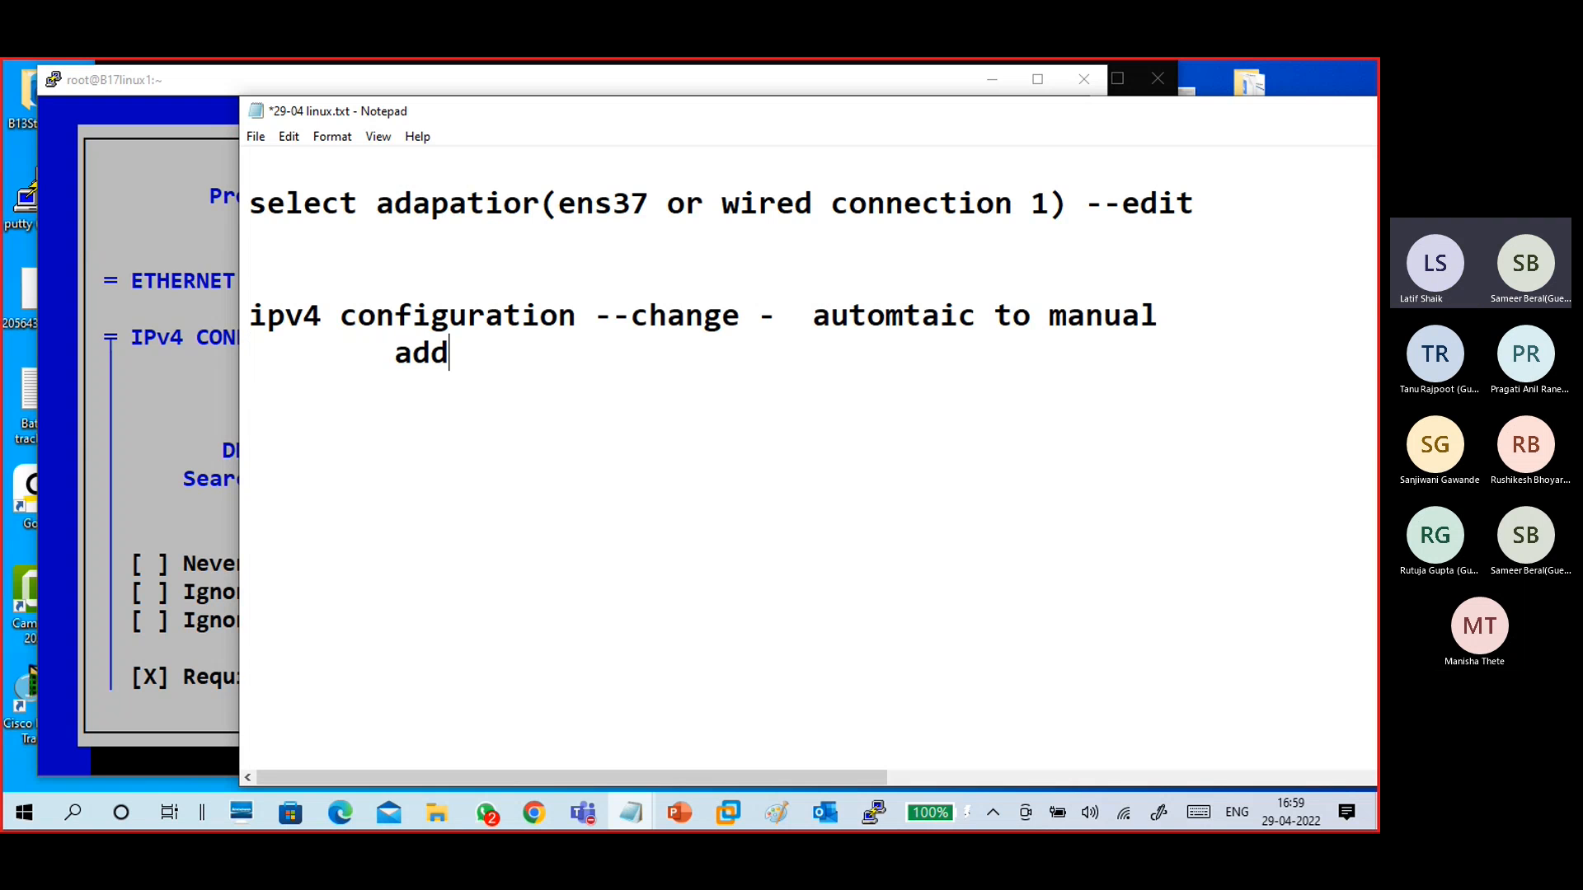
pyautogui.write('ress:172.16.')
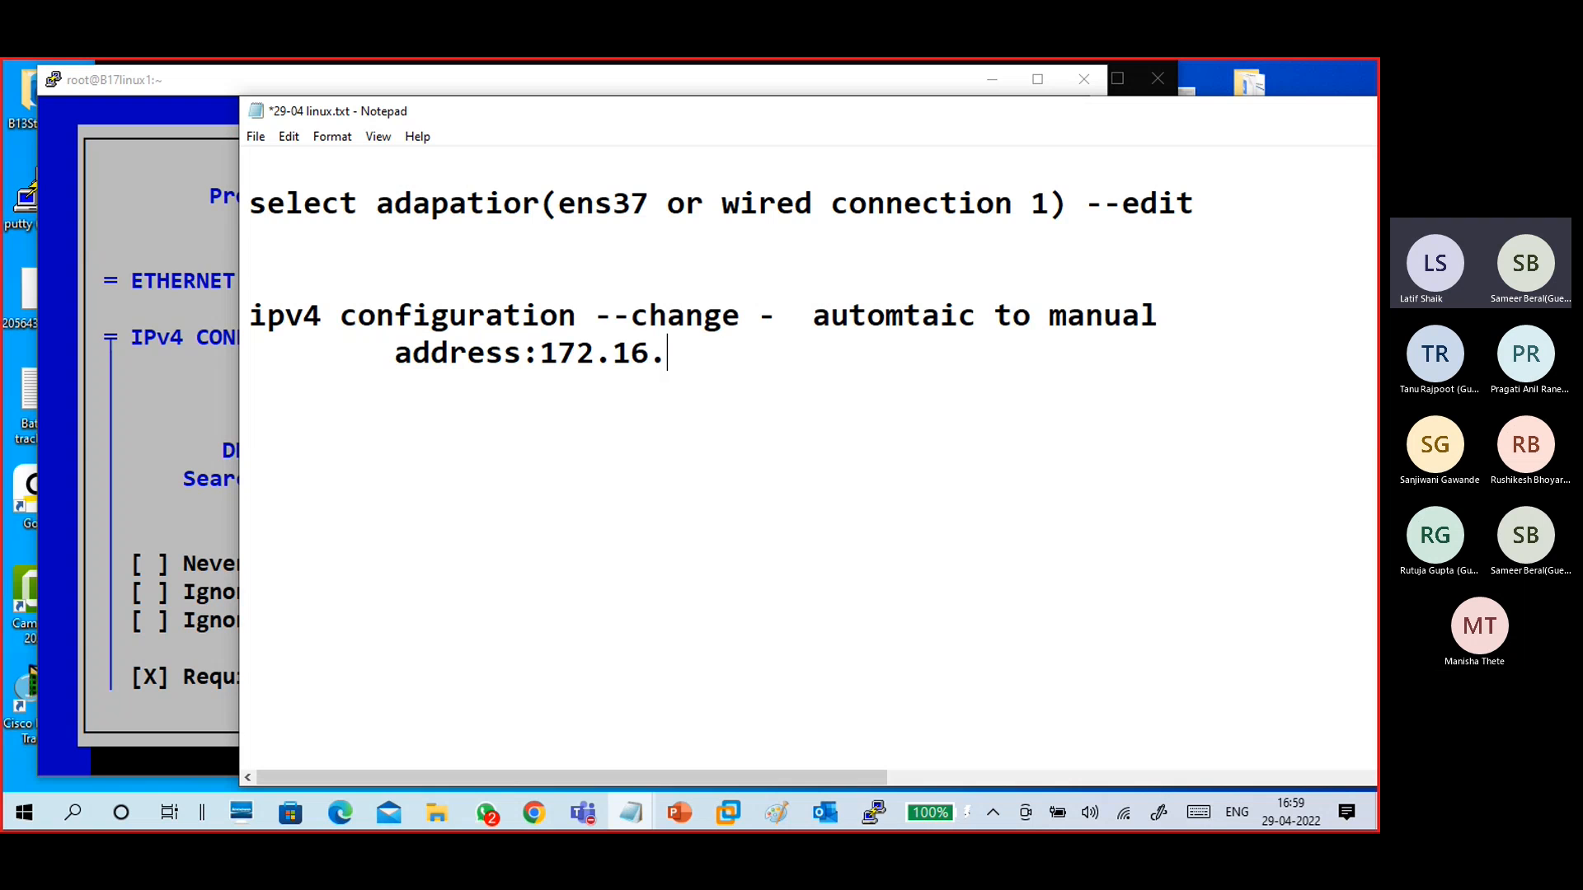
pyautogui.write('0.100/16')
# - Complete the indented note line as "address:172.16.0.100/16"
pyautogui.press('Return')
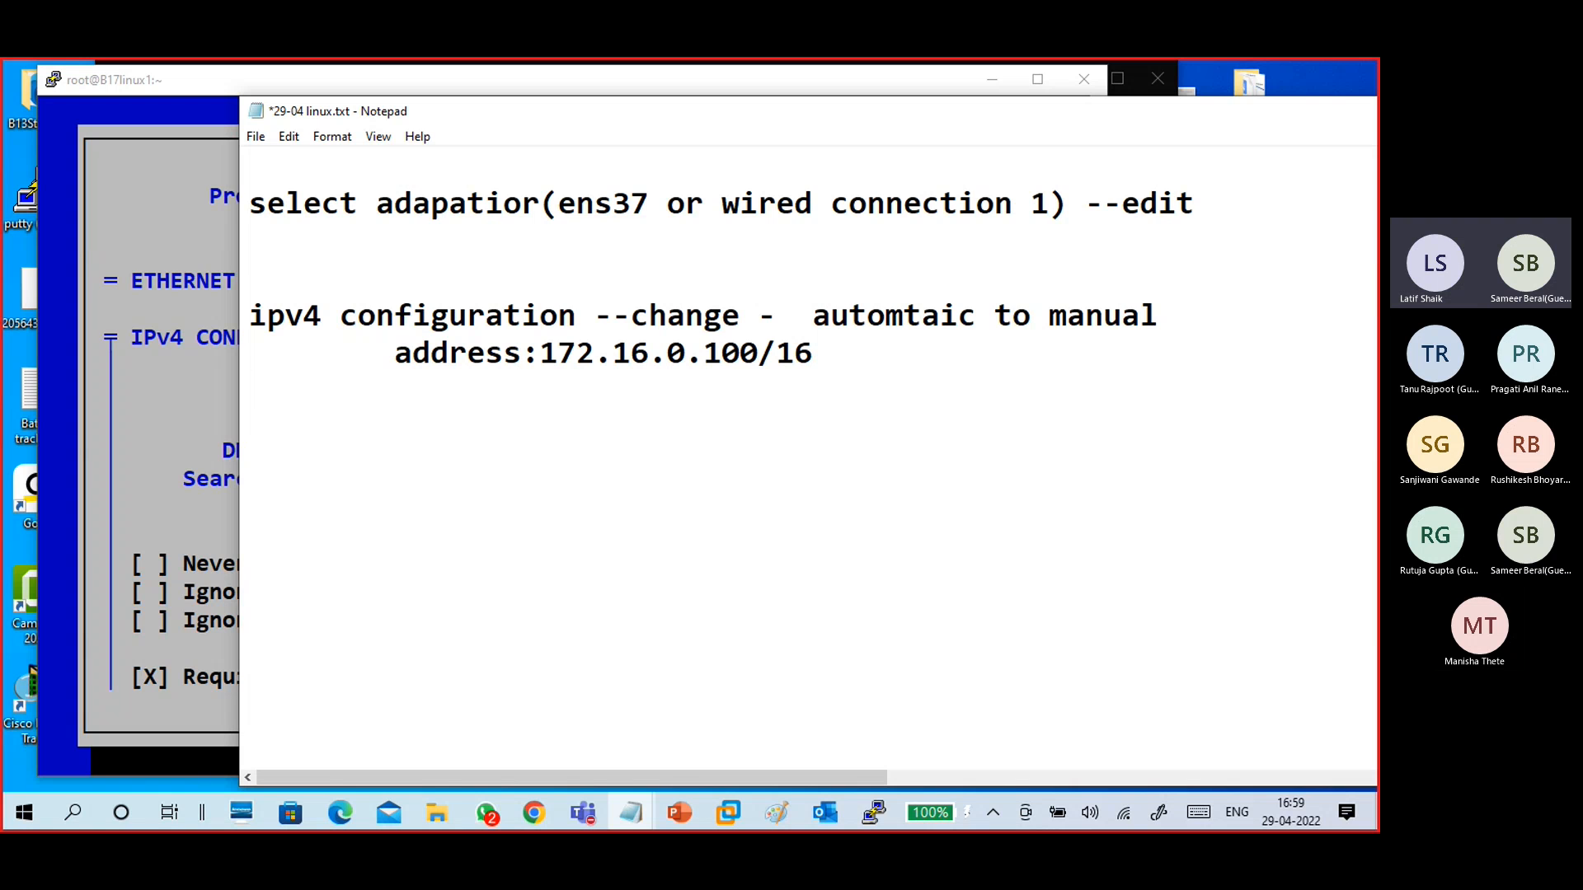
# - Append "--show" to the end of the ipv4 configuration note line
pyautogui.press('Right')
pyautogui.press('Right')
pyautogui.press('Right')
pyautogui.press('Right')
pyautogui.press('Right')
pyautogui.press('Right')
pyautogui.press('Right')
pyautogui.press('Right')
pyautogui.press('Right')
pyautogui.press('Right')
pyautogui.press('Right')
pyautogui.press('Right')
pyautogui.press('Right')
pyautogui.press('Right')
pyautogui.press('Right')
pyautogui.press('Right')
pyautogui.press('Right')
pyautogui.press('Right')
pyautogui.press('Right')
pyautogui.press('Right')
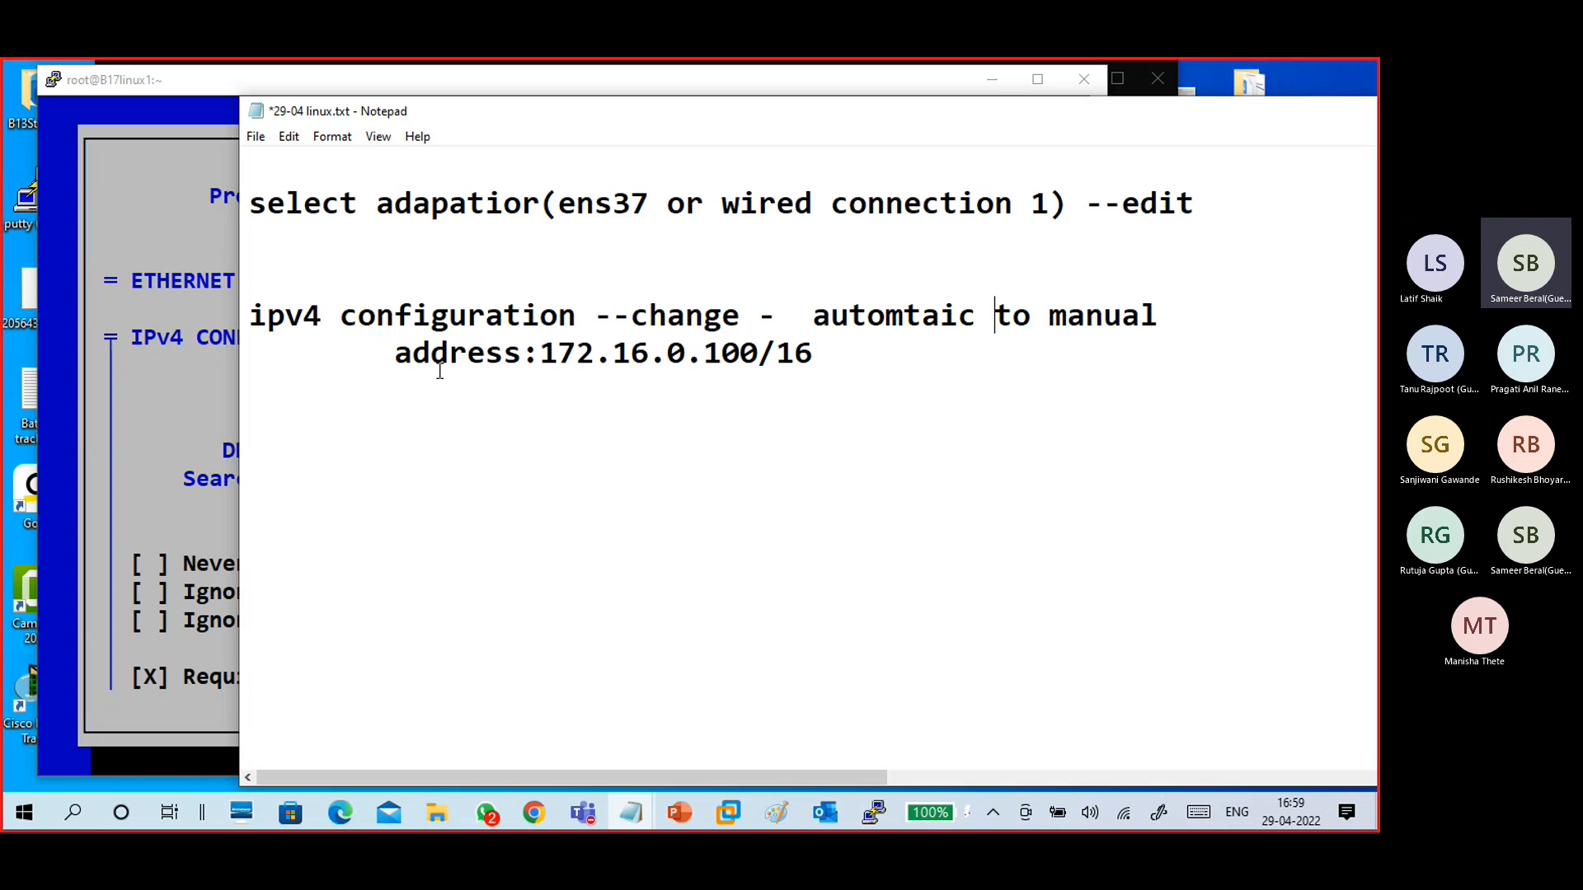
pyautogui.press('Right')
pyautogui.press('Right')
pyautogui.press('Right')
pyautogui.press('Right')
pyautogui.press('Right')
pyautogui.press('Right')
pyautogui.press('Right')
pyautogui.press('Right')
pyautogui.press('Right')
pyautogui.write('--show')
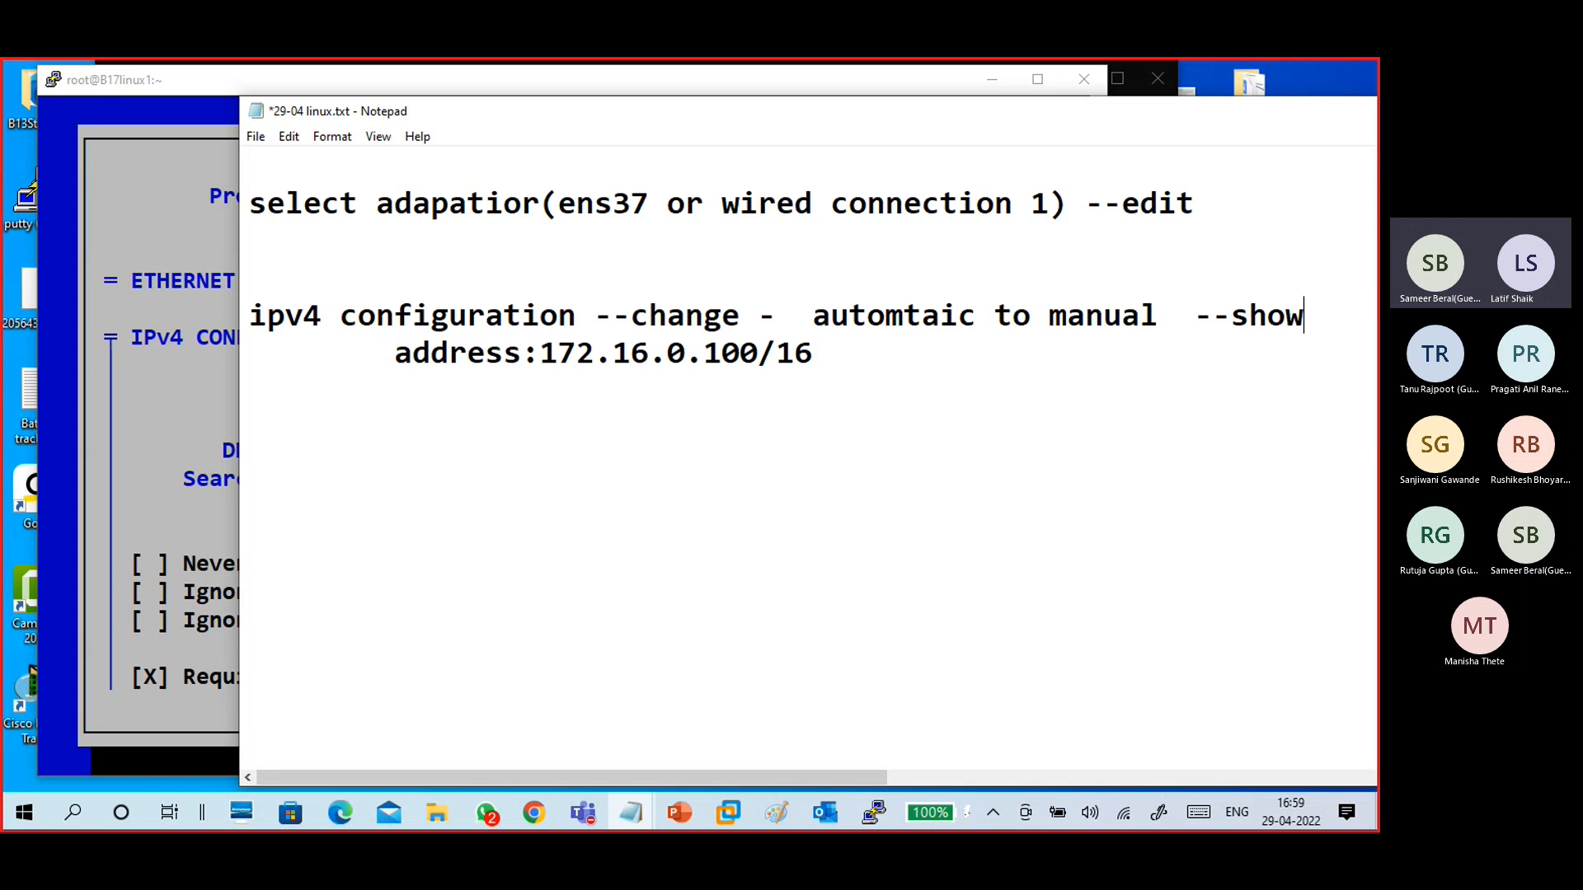
# - Add an "ok" line below the address line in the notes
pyautogui.click(441, 371)
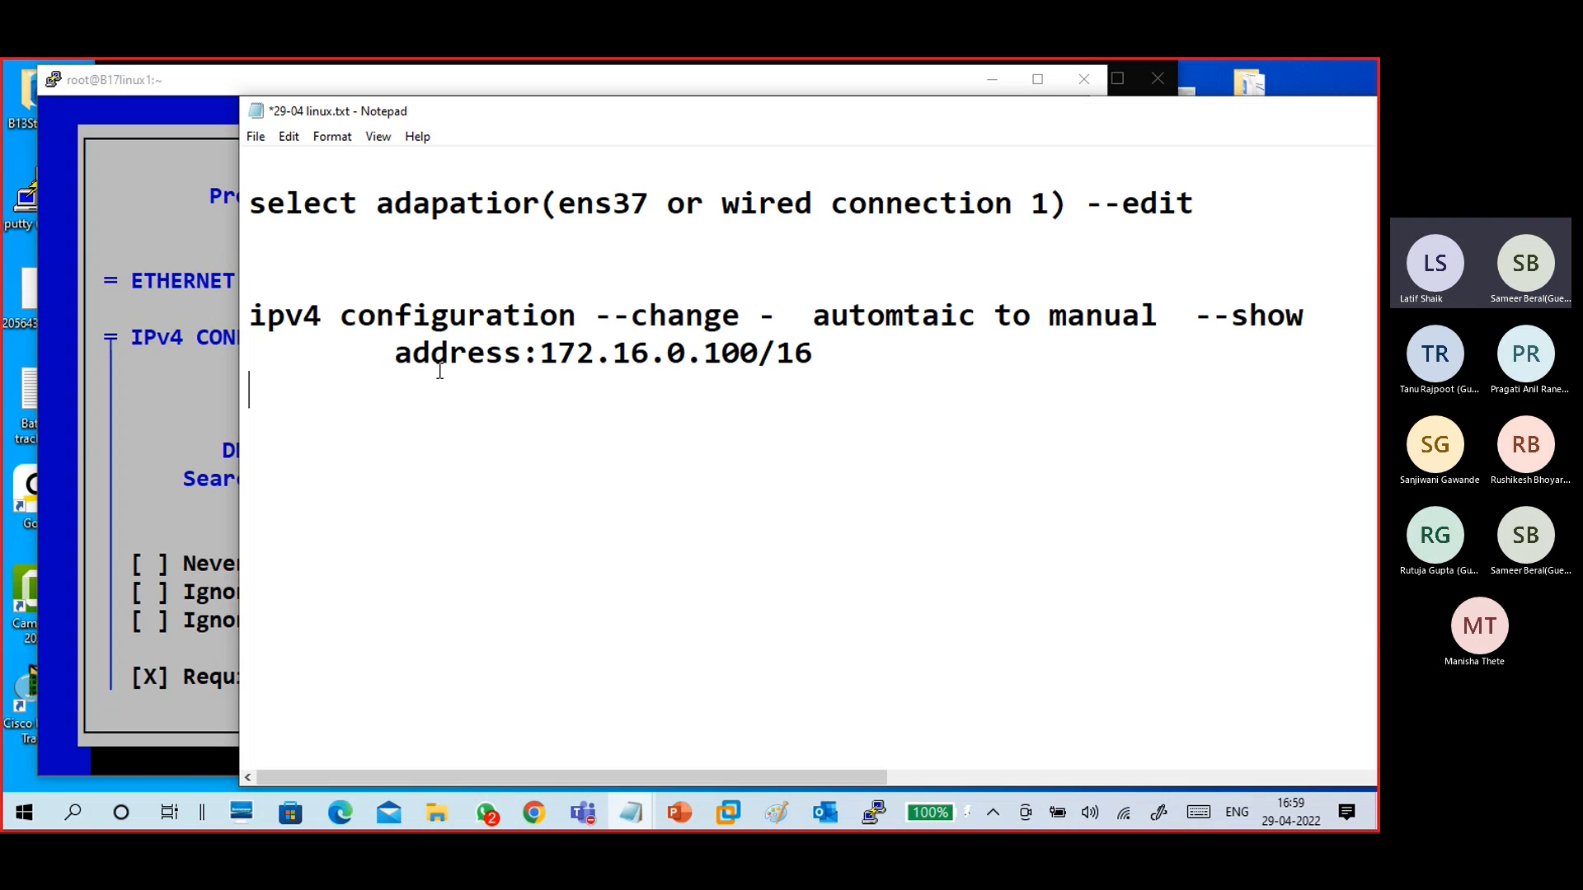
pyautogui.press('Return')
pyautogui.write('ok')
pyautogui.press('Return')
pyautogui.press('Return')
pyautogui.click(166, 614)
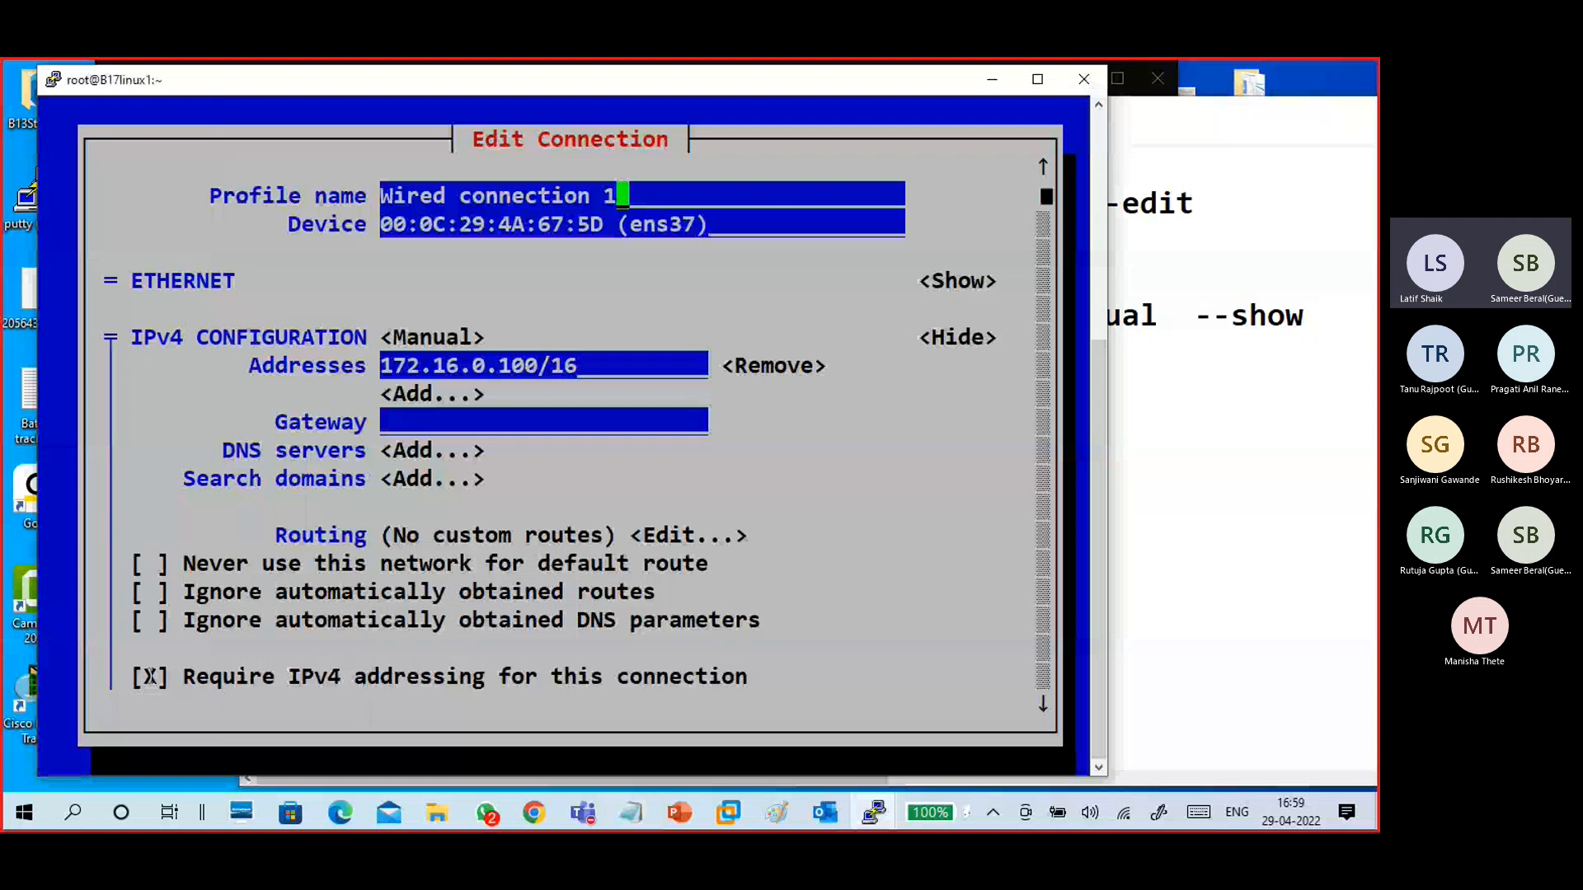
pyautogui.click(1247, 438)
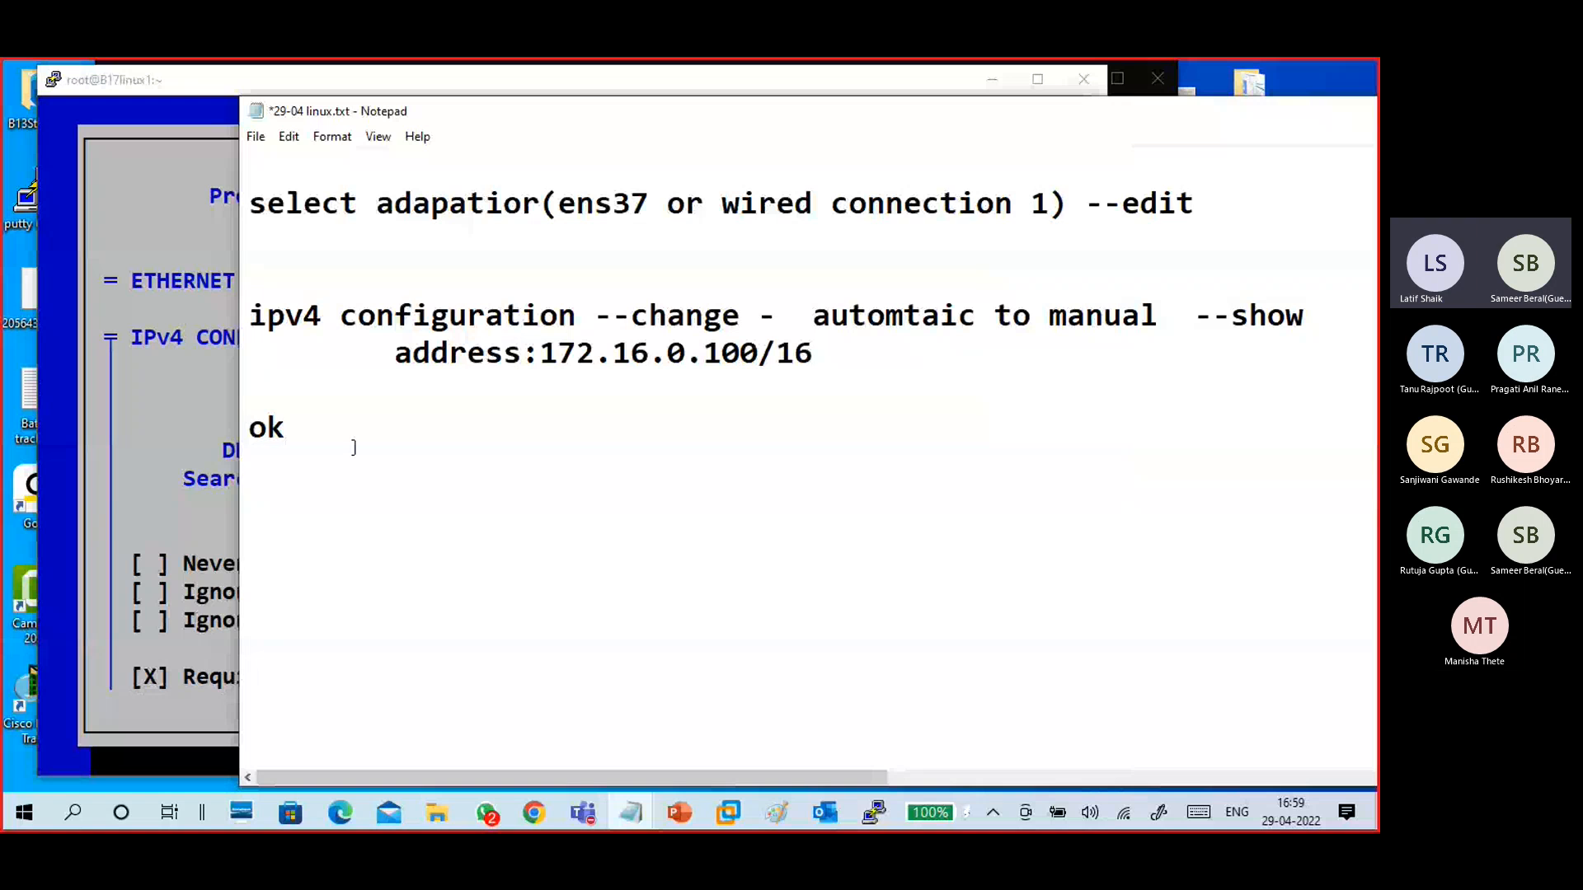
# - Add a "quit" line followed by a "---" separator in the notes
pyautogui.press('Return')
pyautogui.write('quit')
pyautogui.press('Return')
pyautogui.press('Return')
pyautogui.write('---')
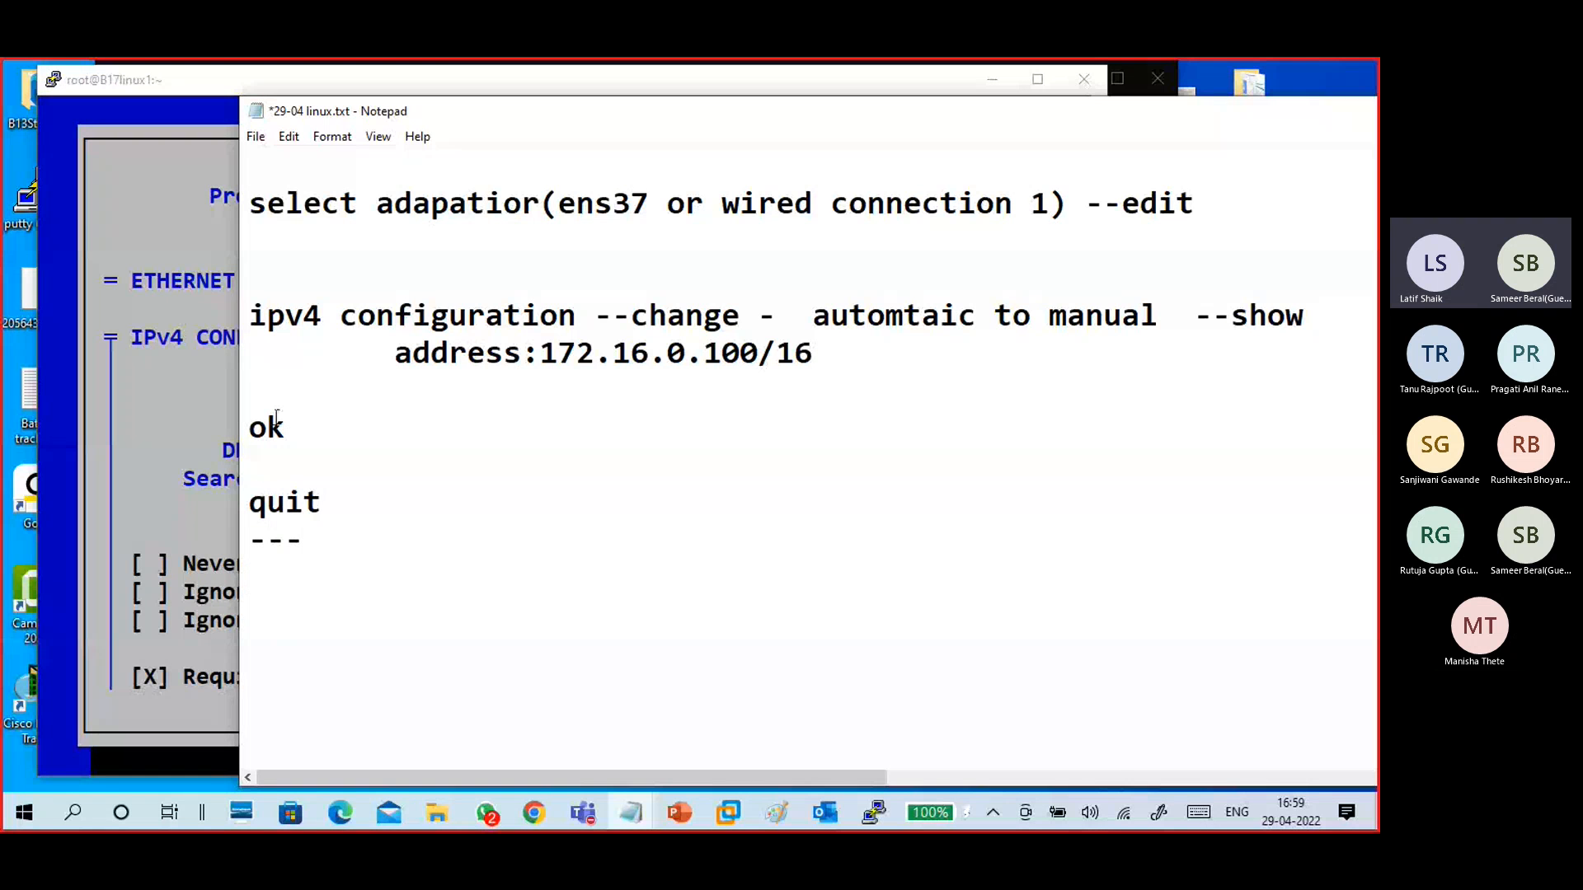
# - Switch to the PuTTY session and confirm the Edit Connection settings with OK in nmtui
pyautogui.click(149, 313)
pyautogui.press('Down')
pyautogui.press('Down')
pyautogui.press('Down')
pyautogui.press('Down')
pyautogui.press('Down')
pyautogui.press('Down')
pyautogui.press('Down')
pyautogui.press('Down')
pyautogui.press('Down')
pyautogui.press('Down')
pyautogui.press('Down')
pyautogui.press('Down')
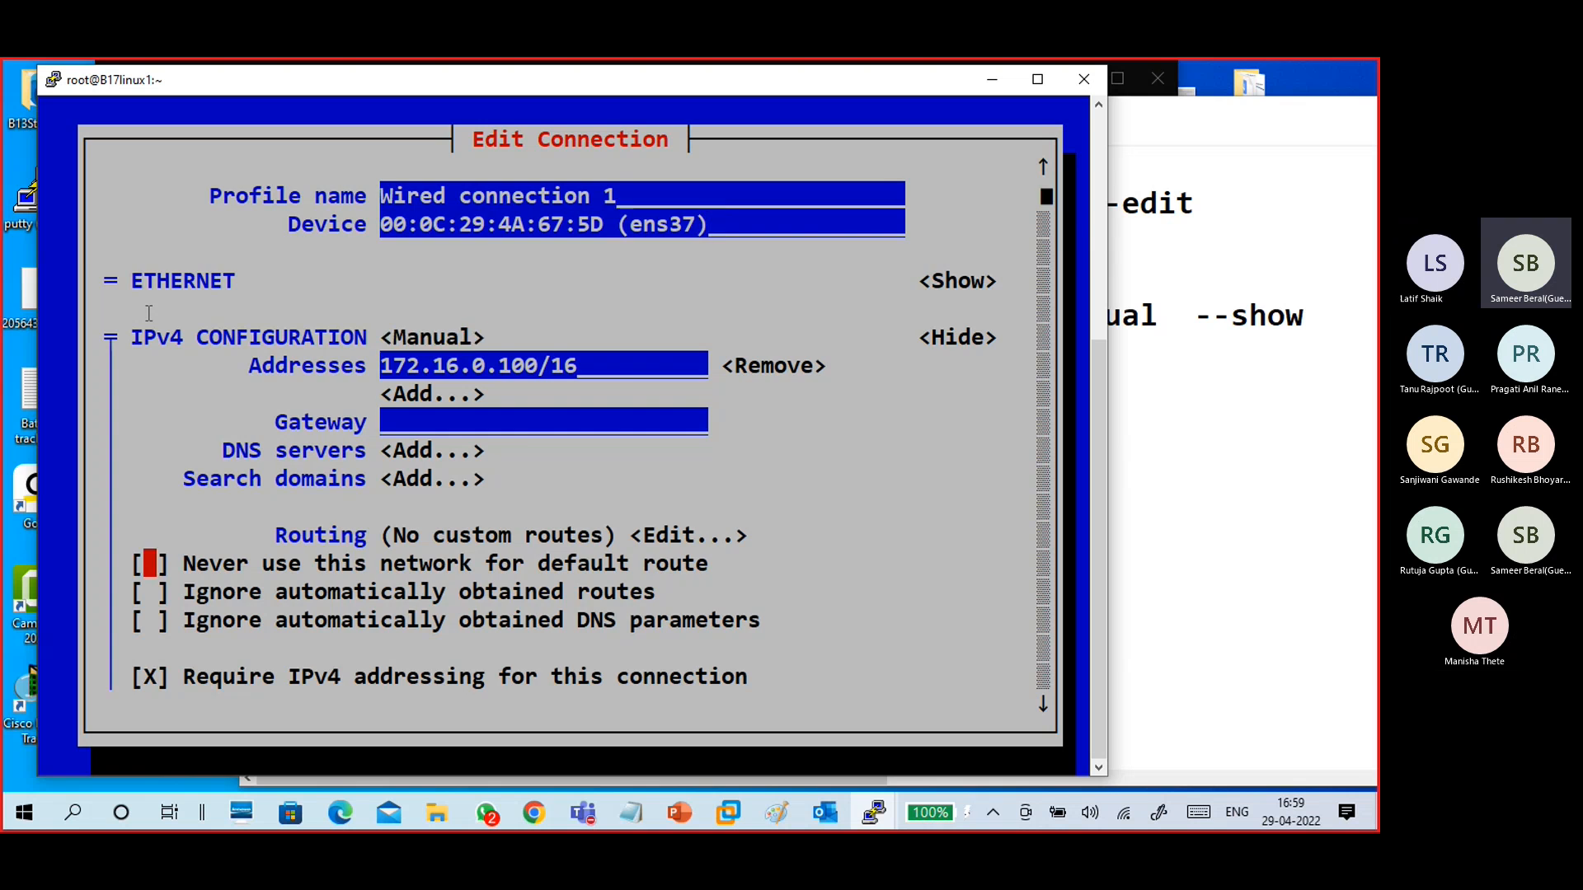
pyautogui.press('Down')
pyautogui.press('Down')
pyautogui.press('Down')
pyautogui.press('Down')
pyautogui.press('Down')
pyautogui.press('Down')
pyautogui.press('Down')
pyautogui.press('Down')
pyautogui.press('Return')
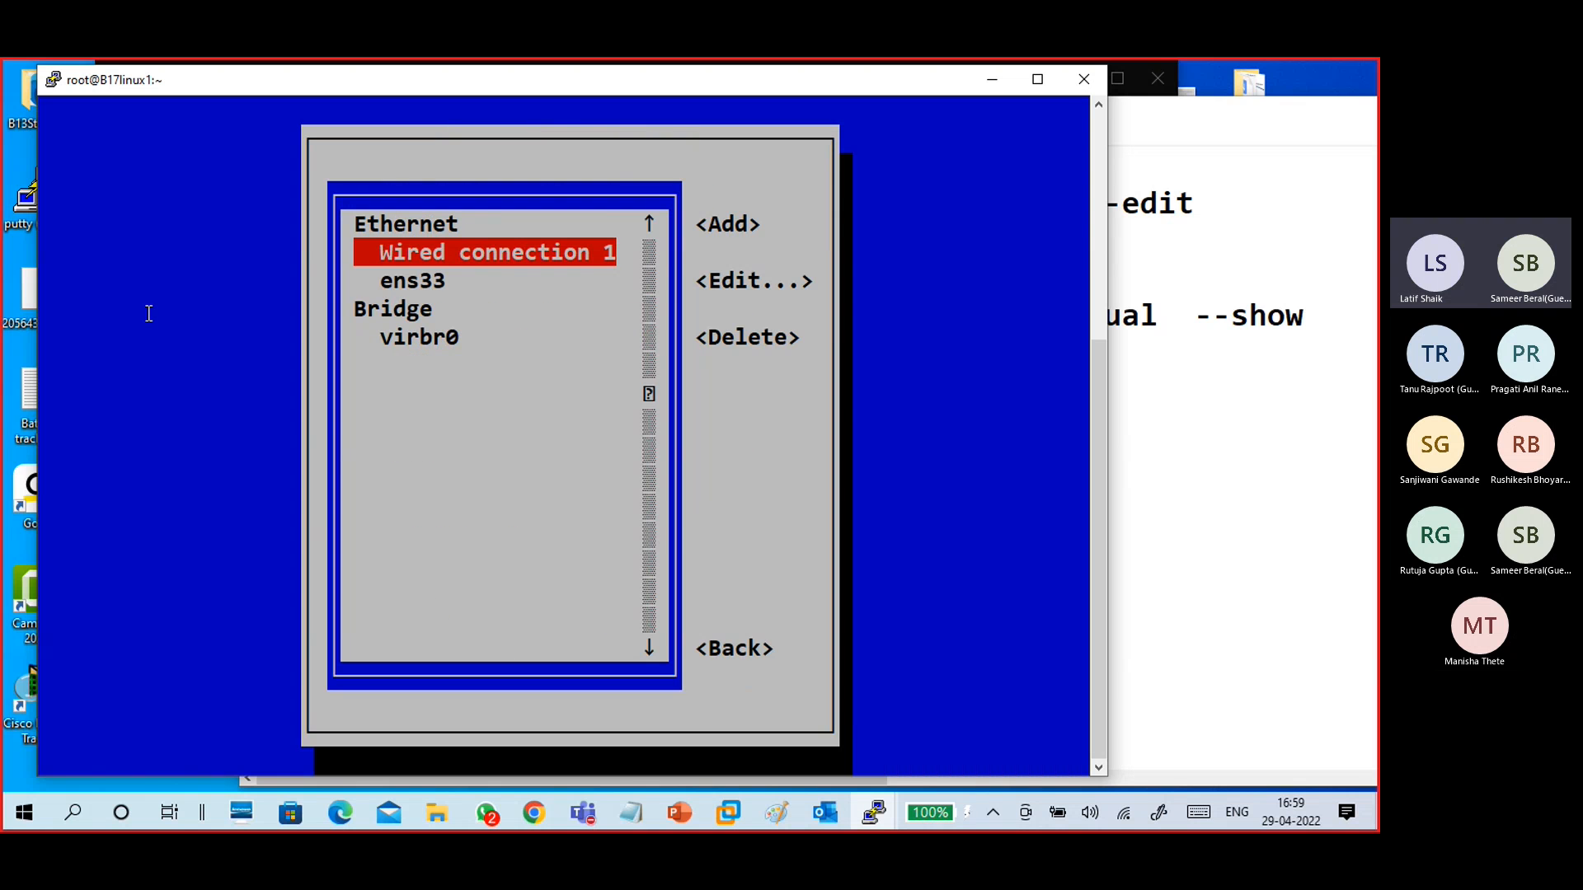
# - Go back from the connection list to the nmtui main menu and quit nmtui
pyautogui.press('Down')
pyautogui.press('Down')
pyautogui.press('Tab')
pyautogui.press('Tab')
pyautogui.press('Tab')
pyautogui.press('Tab')
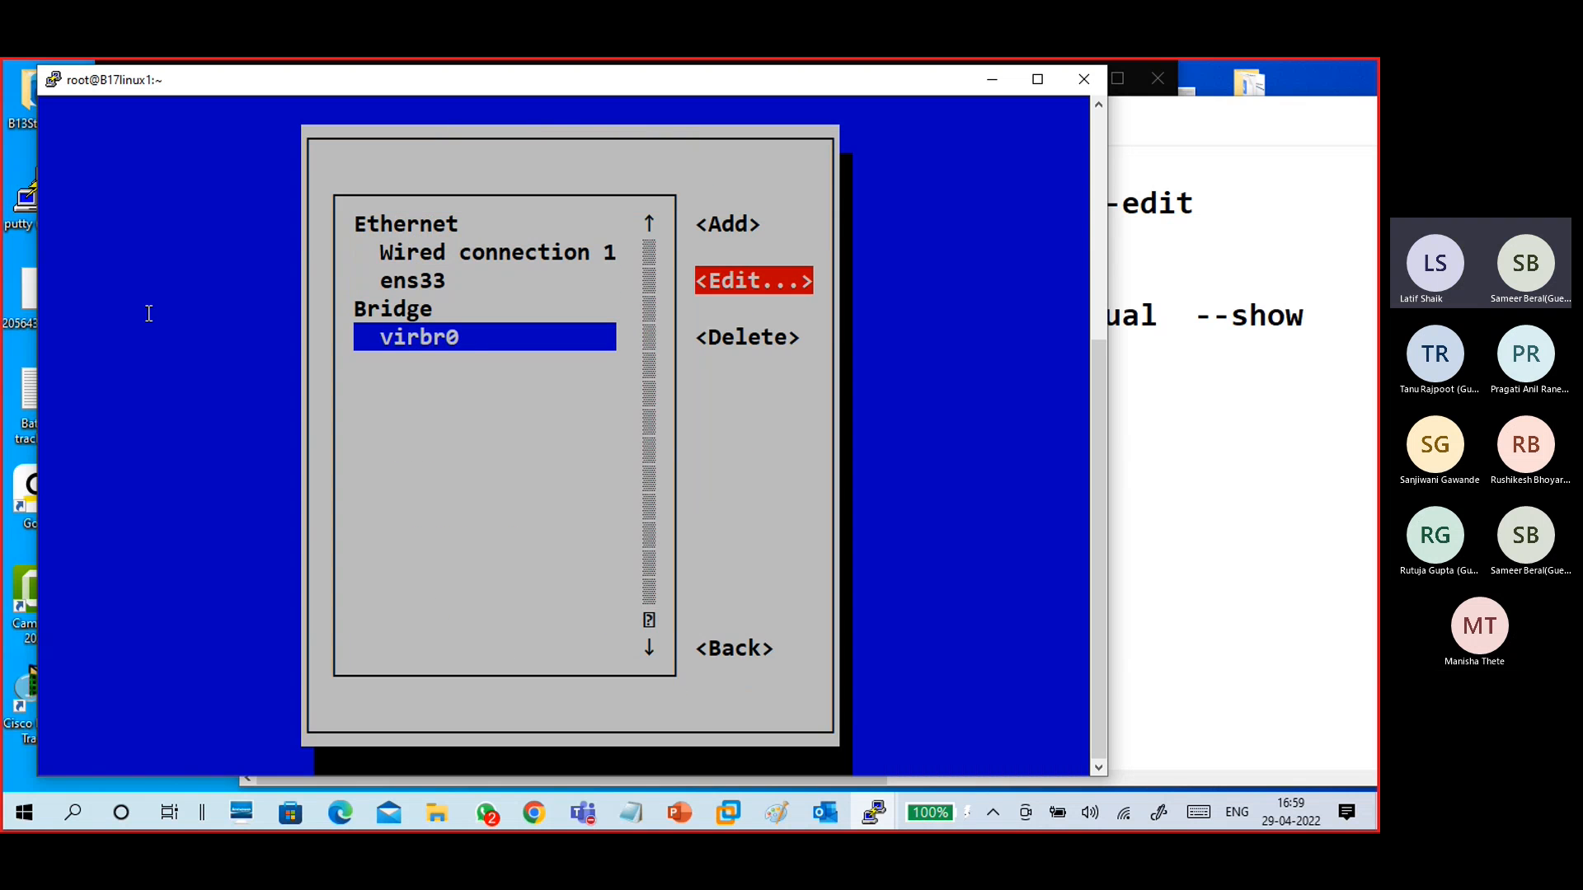
pyautogui.press('Return')
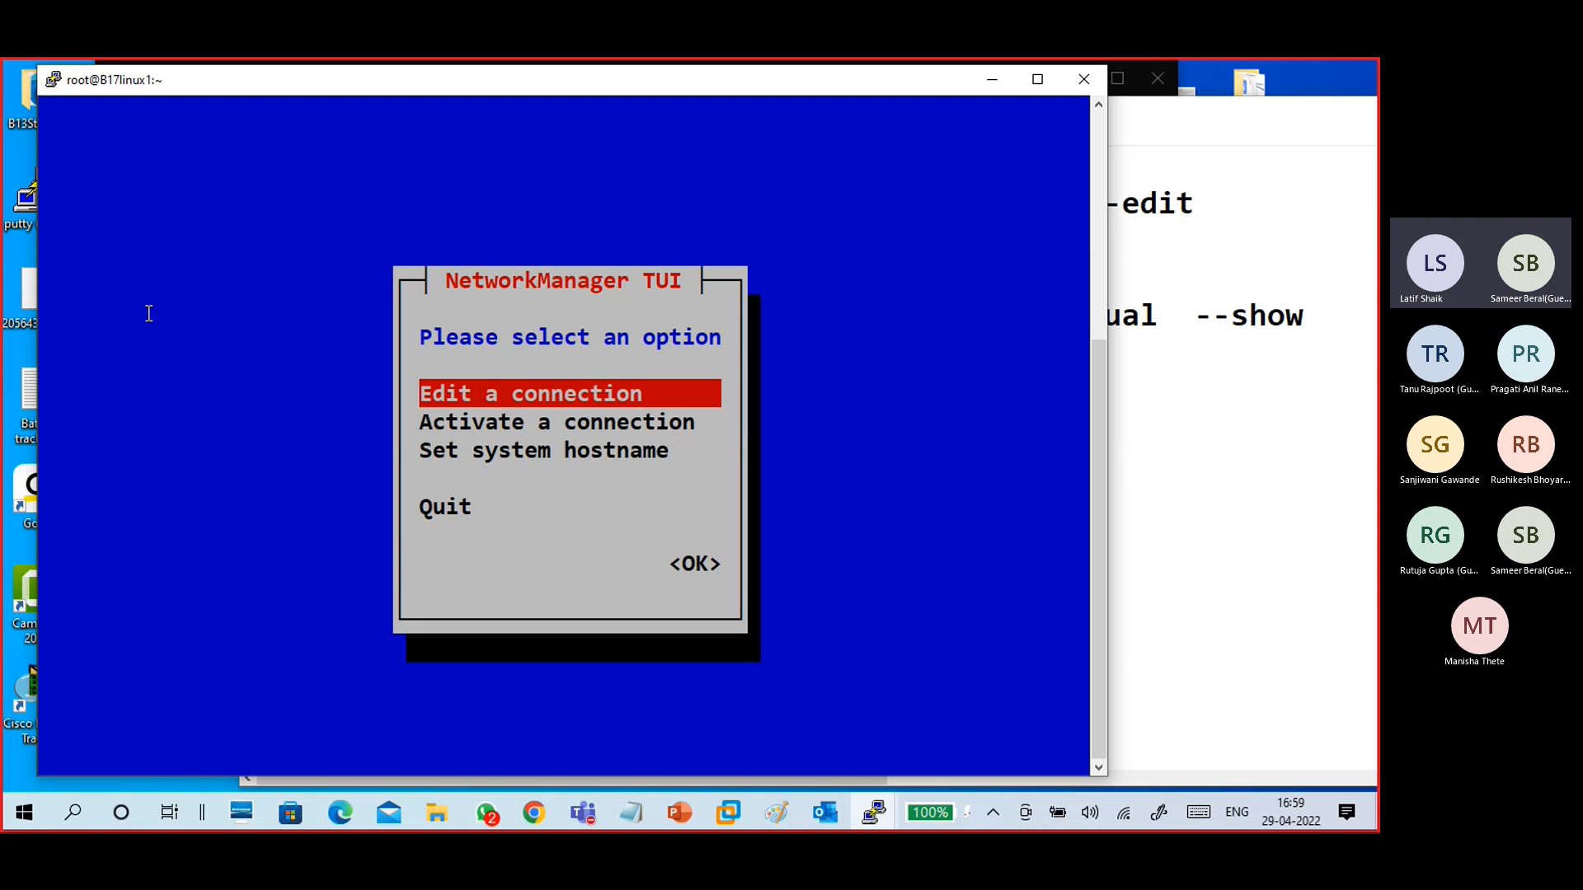
pyautogui.press('Down')
pyautogui.press('Down')
pyautogui.press('Down')
pyautogui.press('Return')
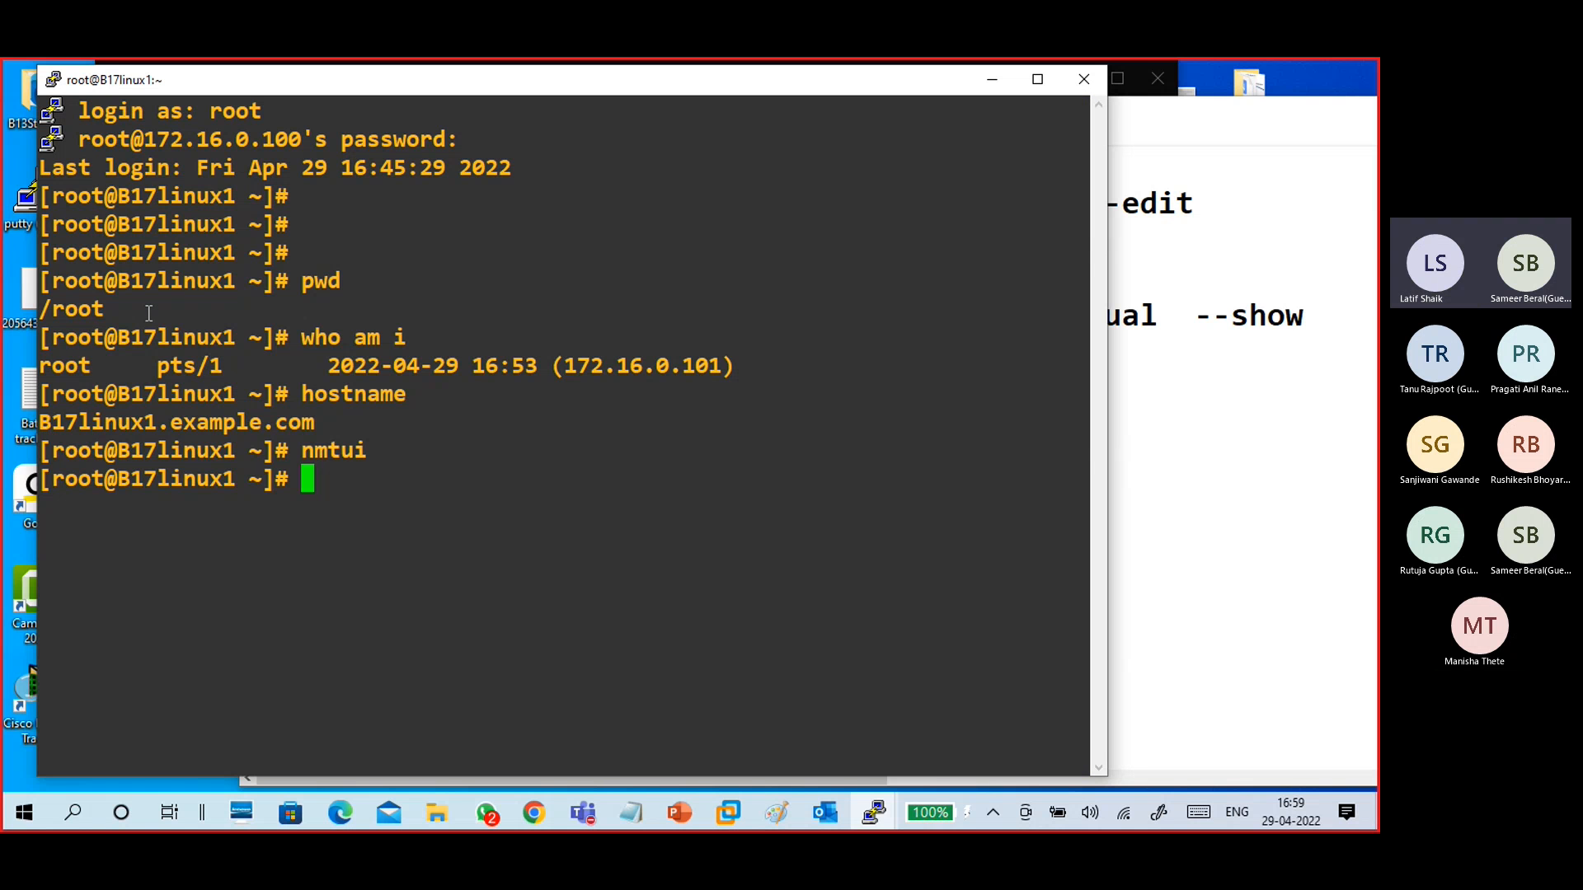
# - Insert a "back" line between the ok and quit lines in the notes, separated by blank lines
pyautogui.click(1173, 395)
pyautogui.click(392, 456)
pyautogui.write('k')
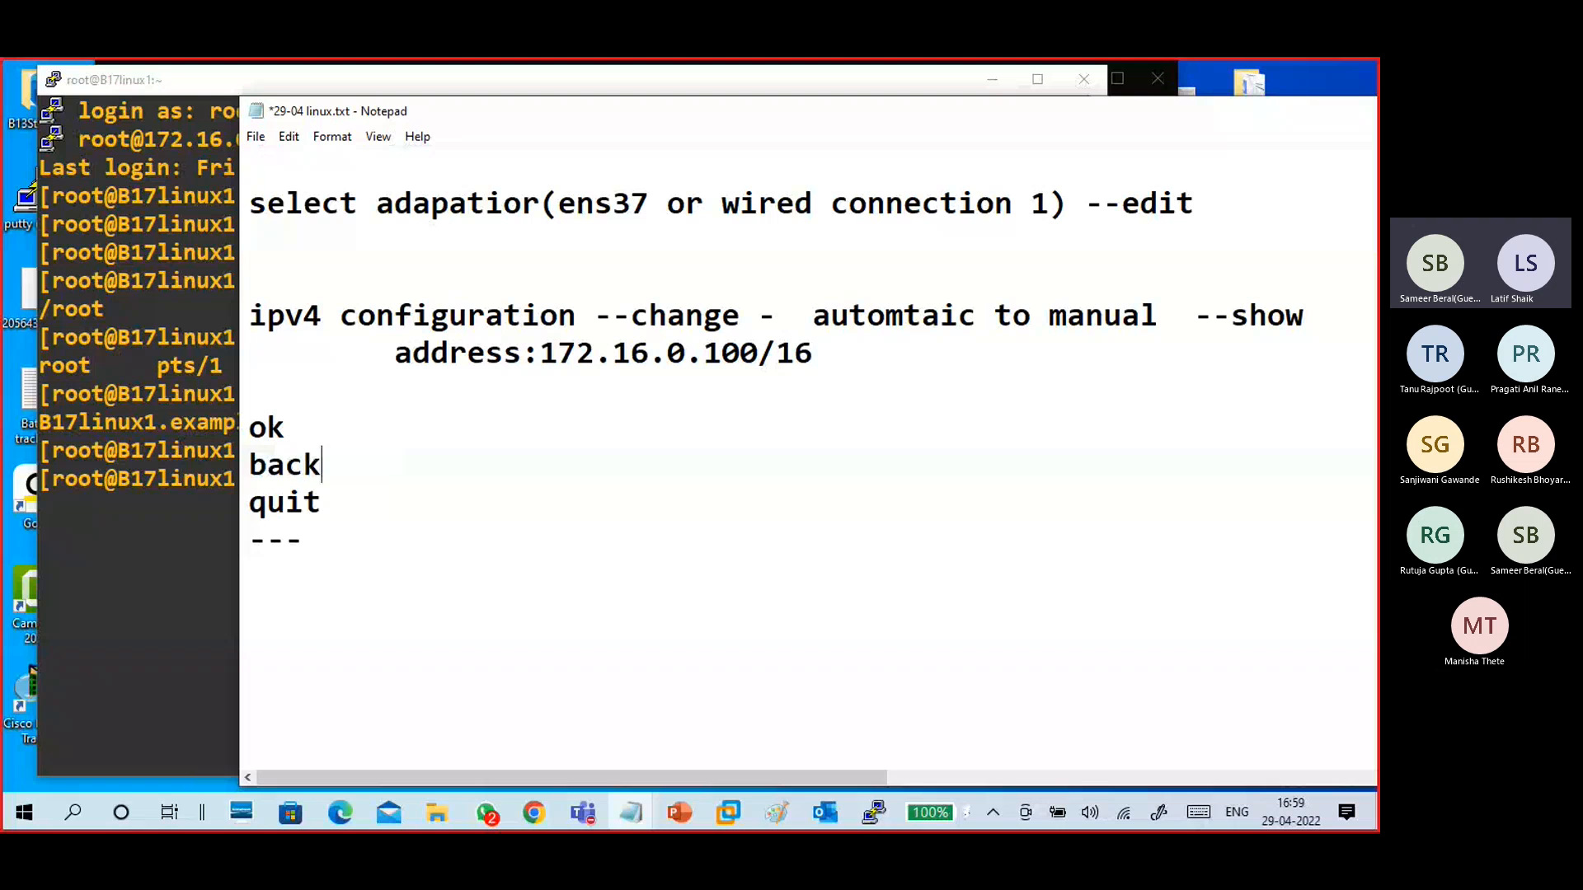
pyautogui.press('Return')
pyautogui.press('Up')
pyautogui.press('Return')
pyautogui.press('Down')
pyautogui.press('Down')
pyautogui.press('Down')
pyautogui.press('Down')
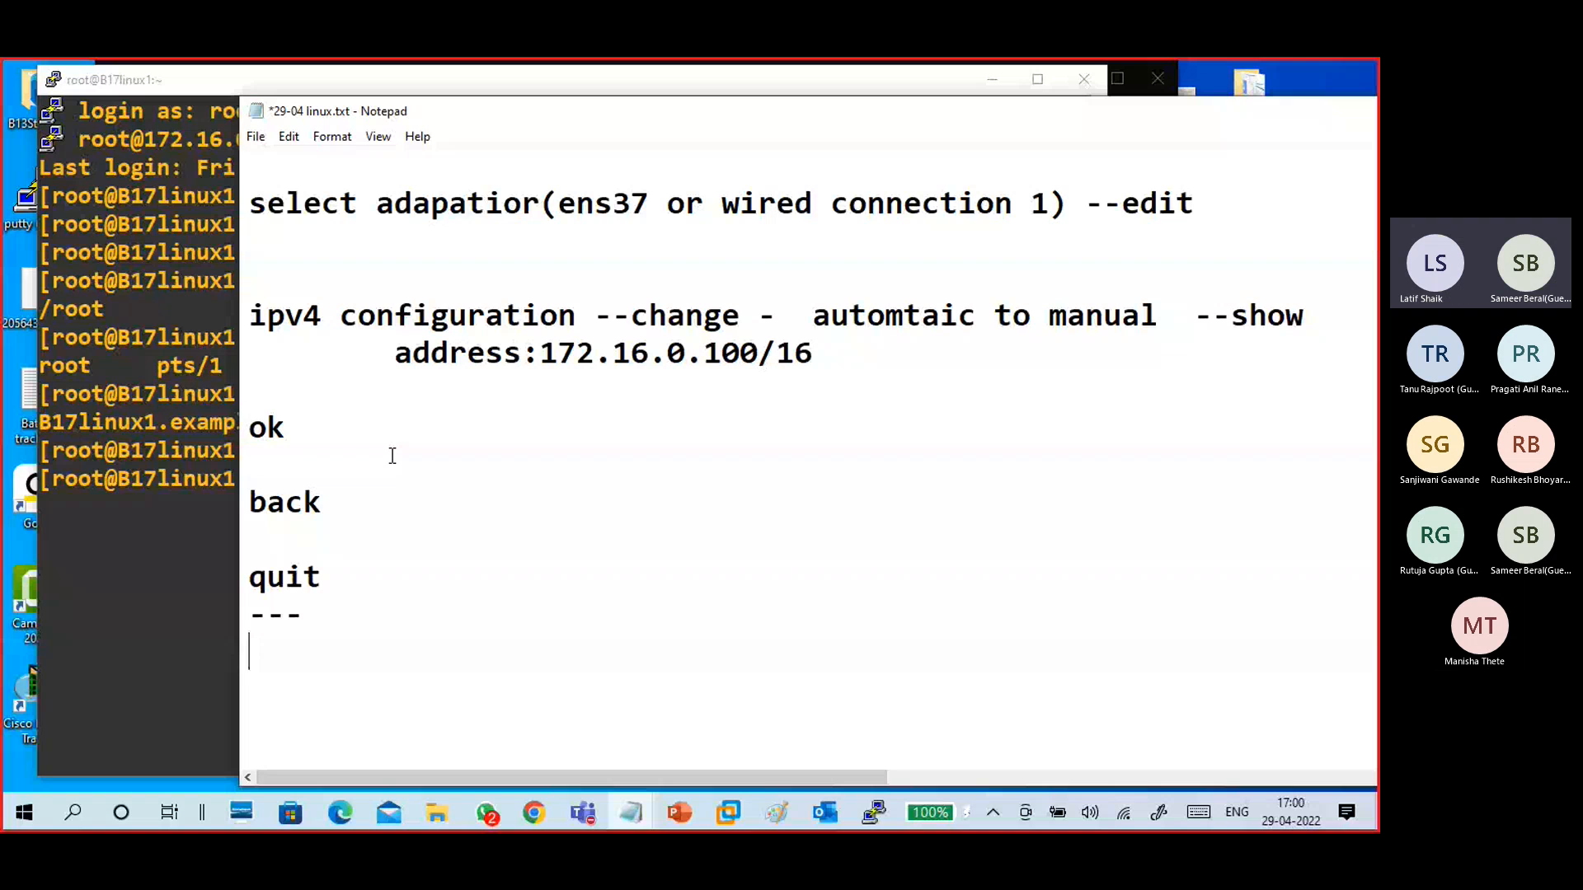
# - Add a "check ip address" line to the notes
pyautogui.write('chekc')
pyautogui.press('BackSpace')
pyautogui.press('BackSpace')
pyautogui.press('BackSpace')
pyautogui.write('ck ip address')
pyautogui.press('Return')
pyautogui.press('Return')
pyautogui.scroll(-3, 402, 446)
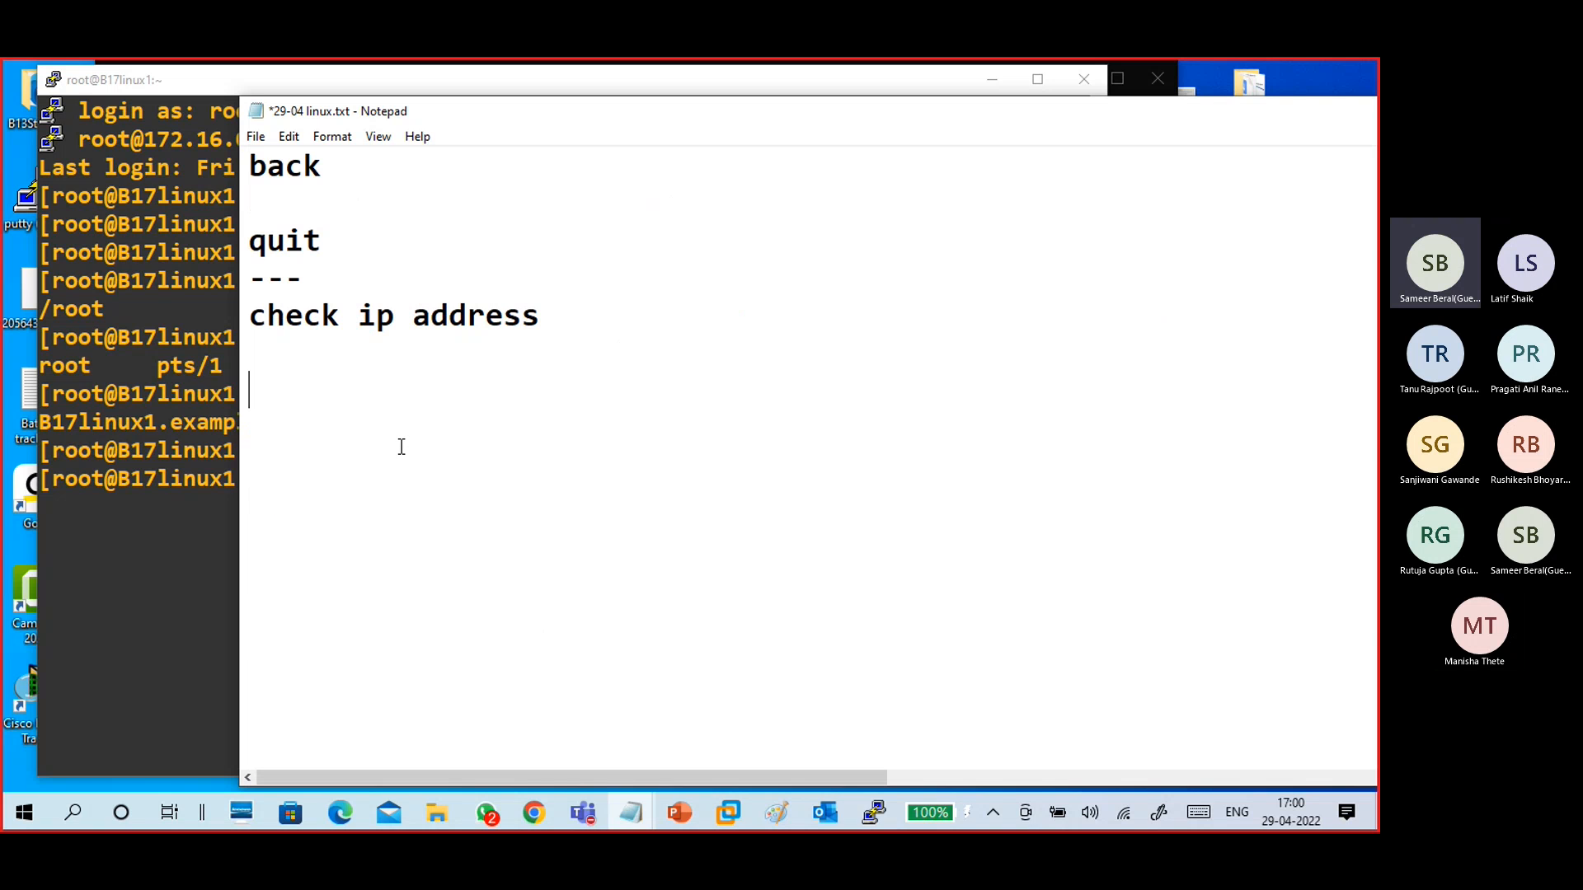
# - Add a "ping to pm" line below the check ip address note
pyautogui.press('Return')
pyautogui.write('ping to')
pyautogui.press('BackSpace')
pyautogui.press('BackSpace')
pyautogui.press('BackSpace')
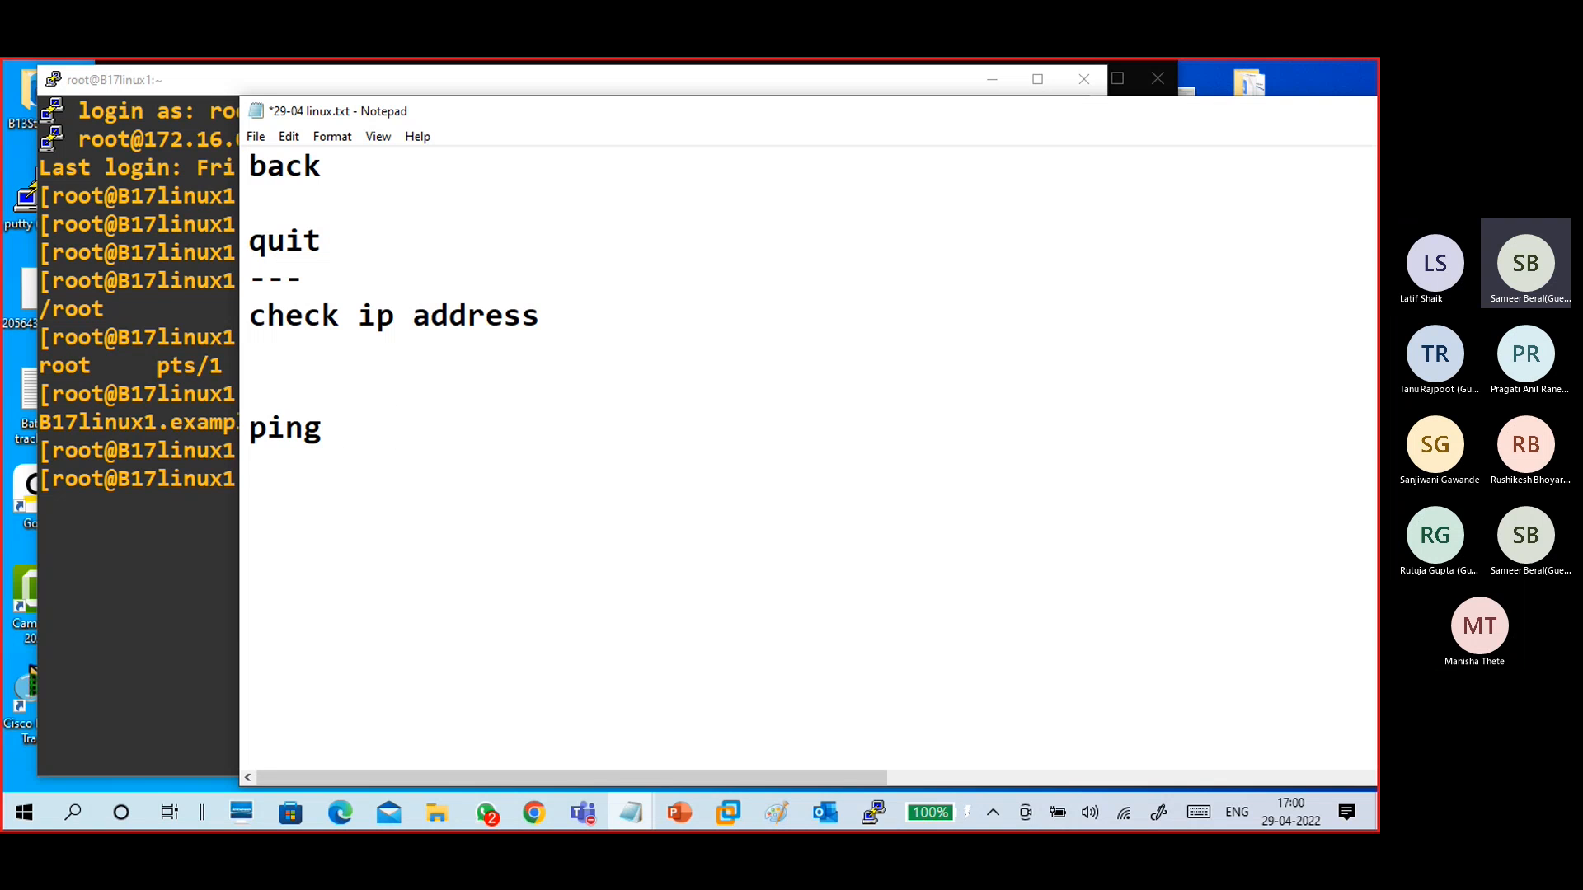
pyautogui.write('to pm')
pyautogui.press('Up')
pyautogui.press('Down')
pyautogui.press('Down')
pyautogui.press('Return')
# - Add a "---" separator and a "pm :" line to the notes
pyautogui.write('---')
pyautogui.press('Return')
pyautogui.write('pm')
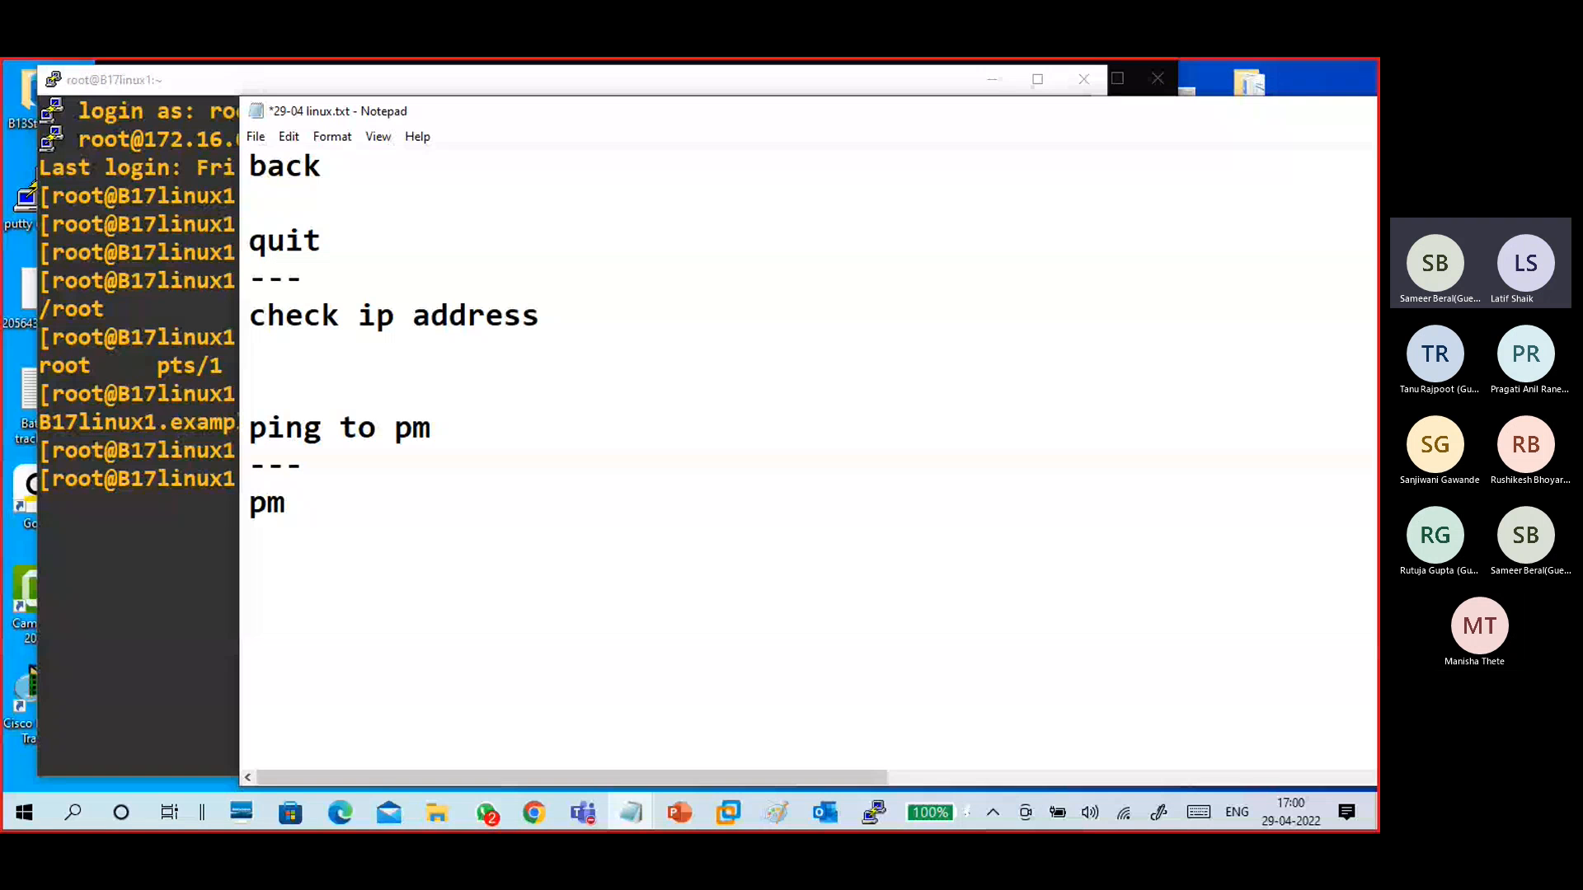
pyautogui.write(' :')
pyautogui.press('Return')
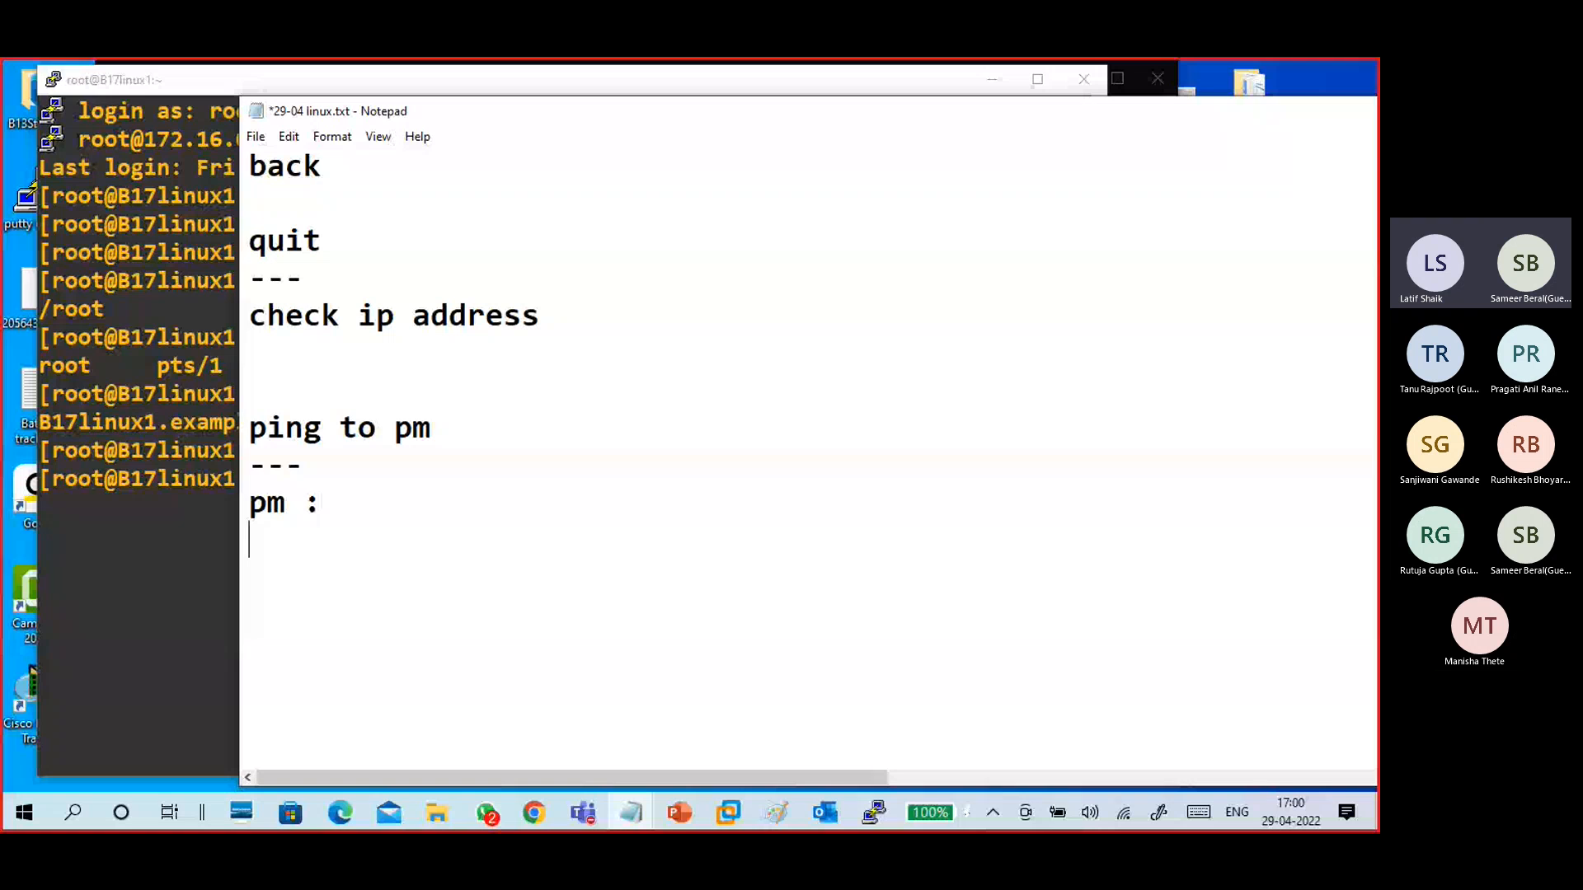
# - Add a "ping to vm" line followed by a long dashed separator
pyautogui.write('ping ')
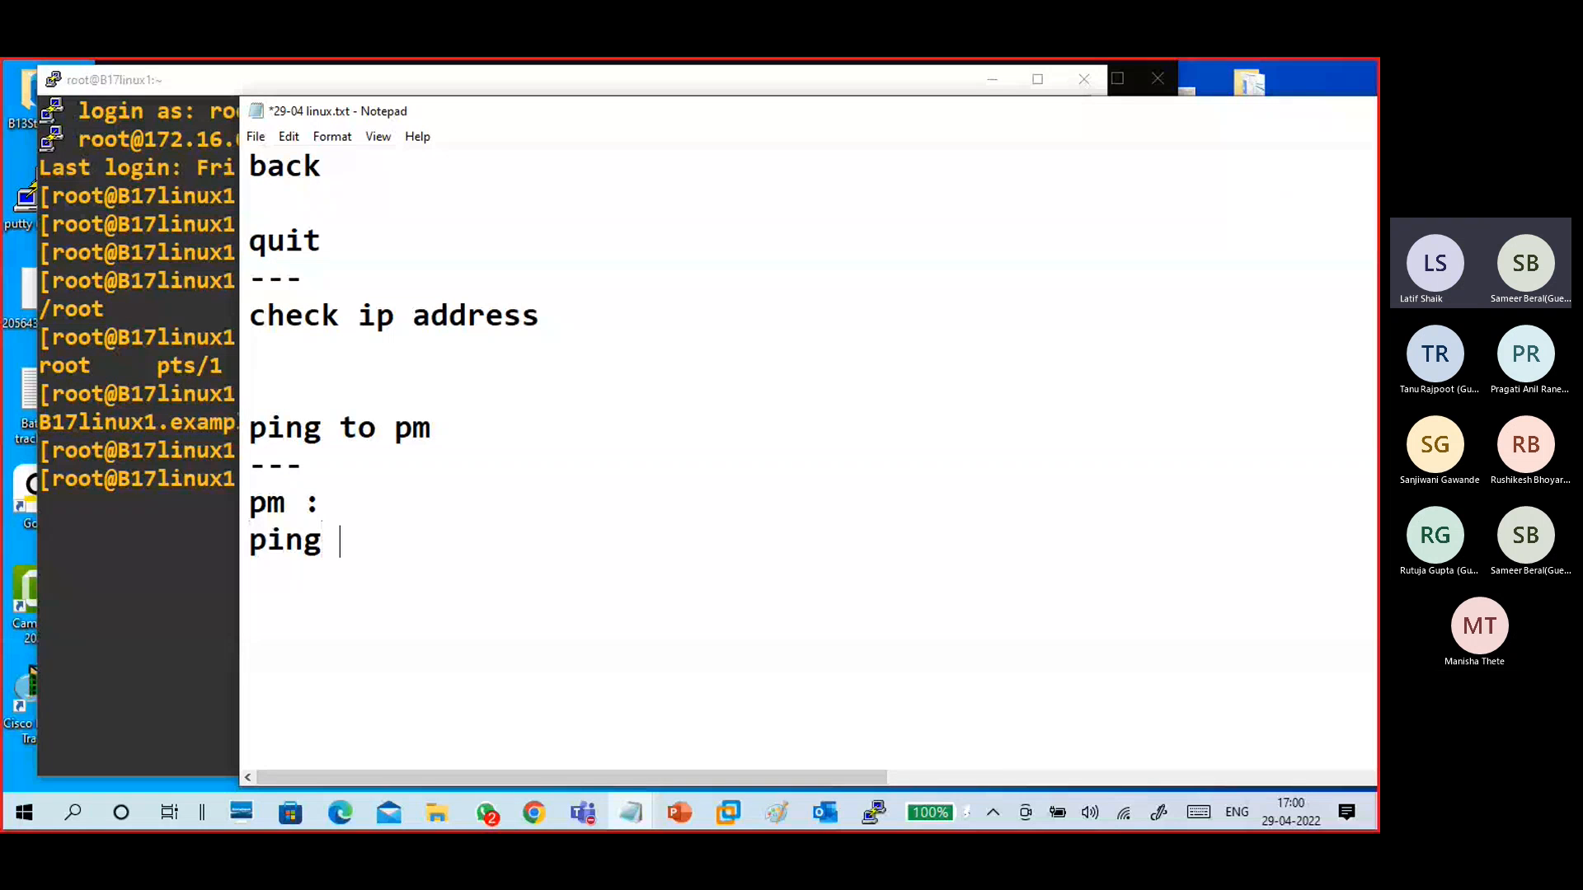
pyautogui.write('to vm')
pyautogui.press('Return')
pyautogui.write('-----------------------')
pyautogui.press('Return')
# - Add the note line "open putty : ip address of vm"
pyautogui.write('ope')
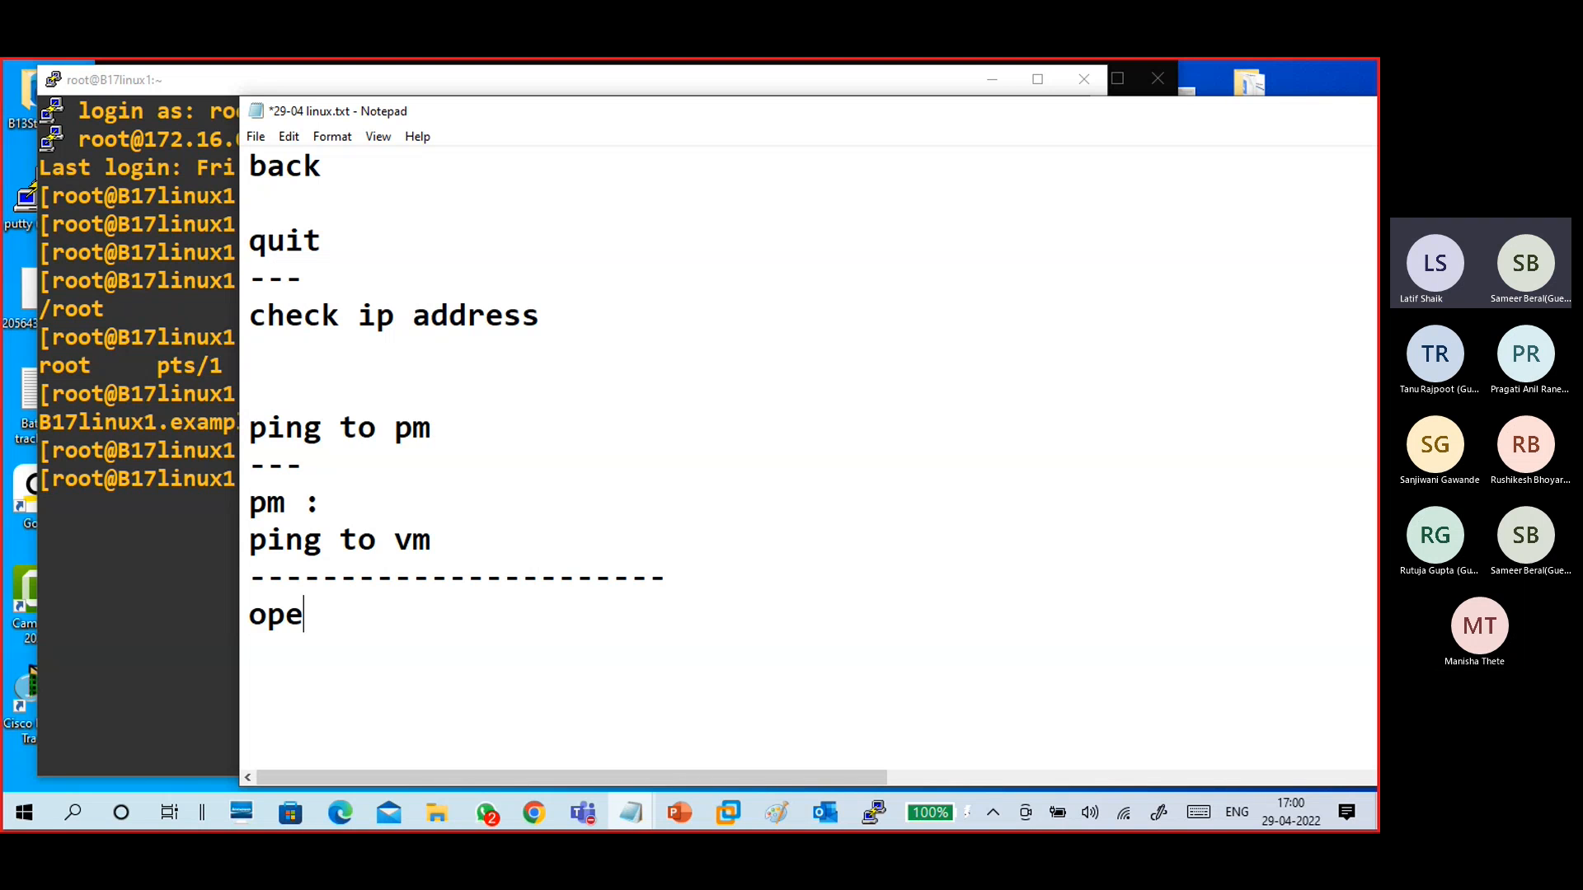
pyautogui.write('n putty : ')
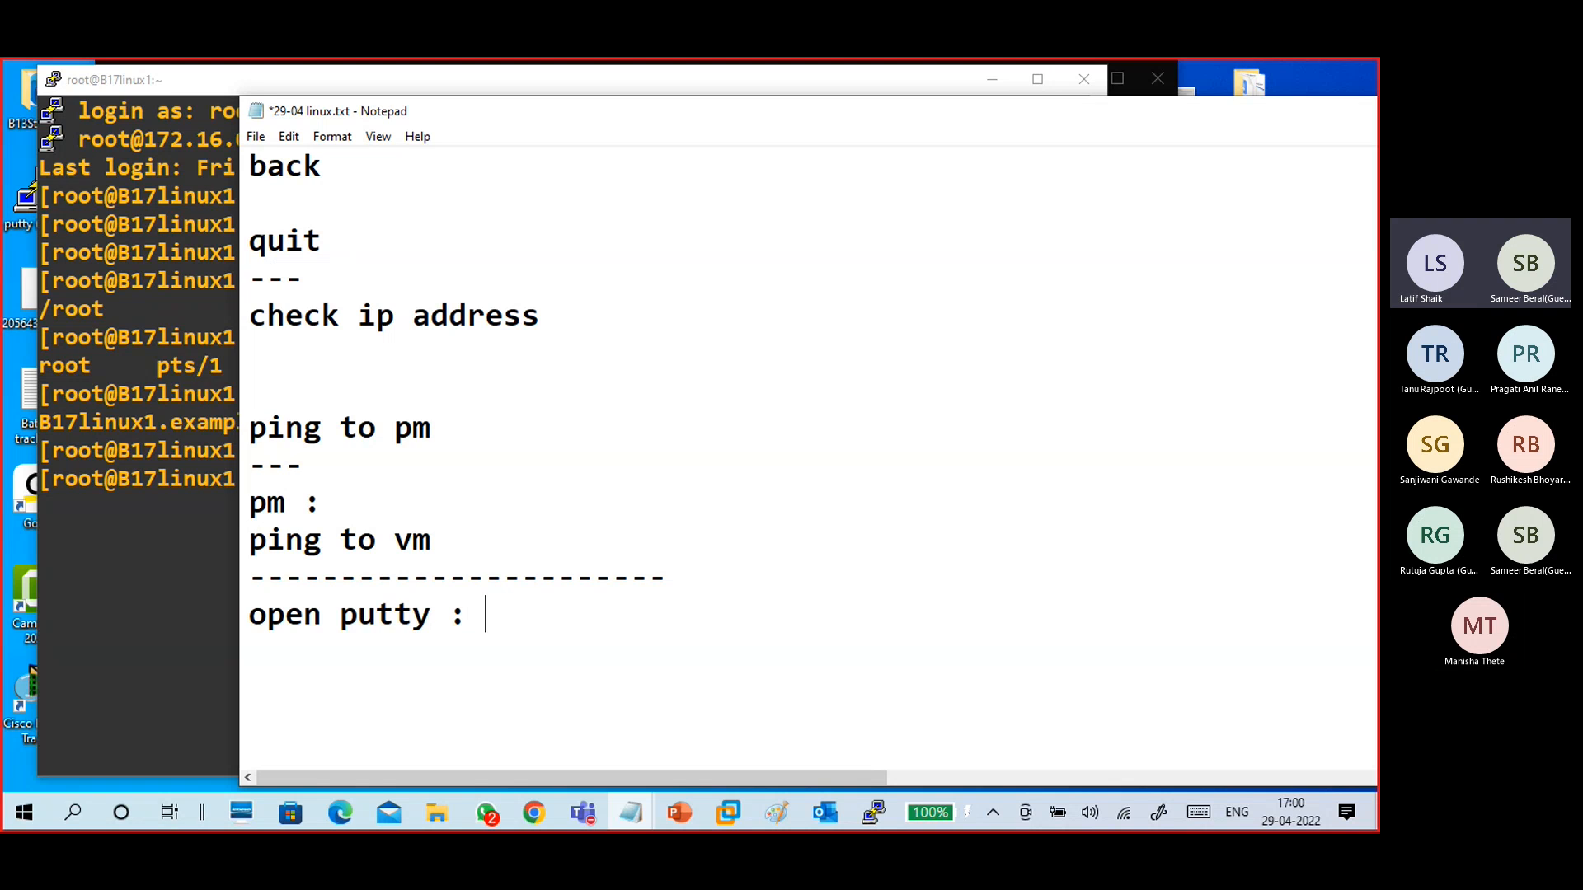
pyautogui.write('ip address ')
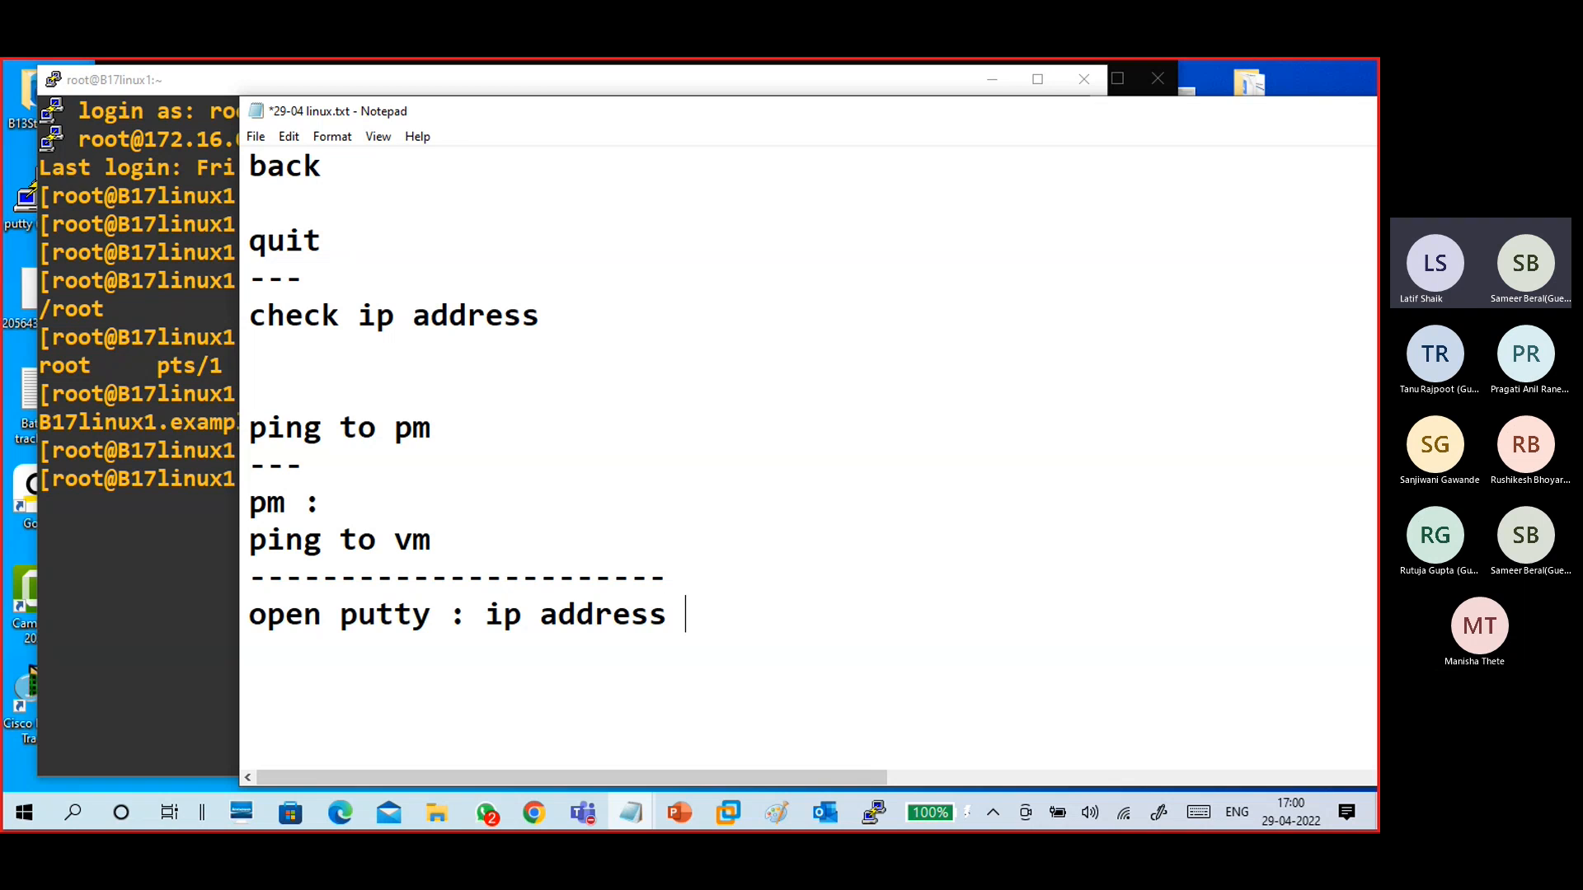
pyautogui.write('of vm')
pyautogui.press('Return')
# - Add "open" and "root" lines to the notes, separated by blank lines
pyautogui.press('Return')
pyautogui.write('open')
pyautogui.press('Return')
pyautogui.press('Return')
pyautogui.write('root')
# - Add a "password" line below root in the notes
pyautogui.press('Return')
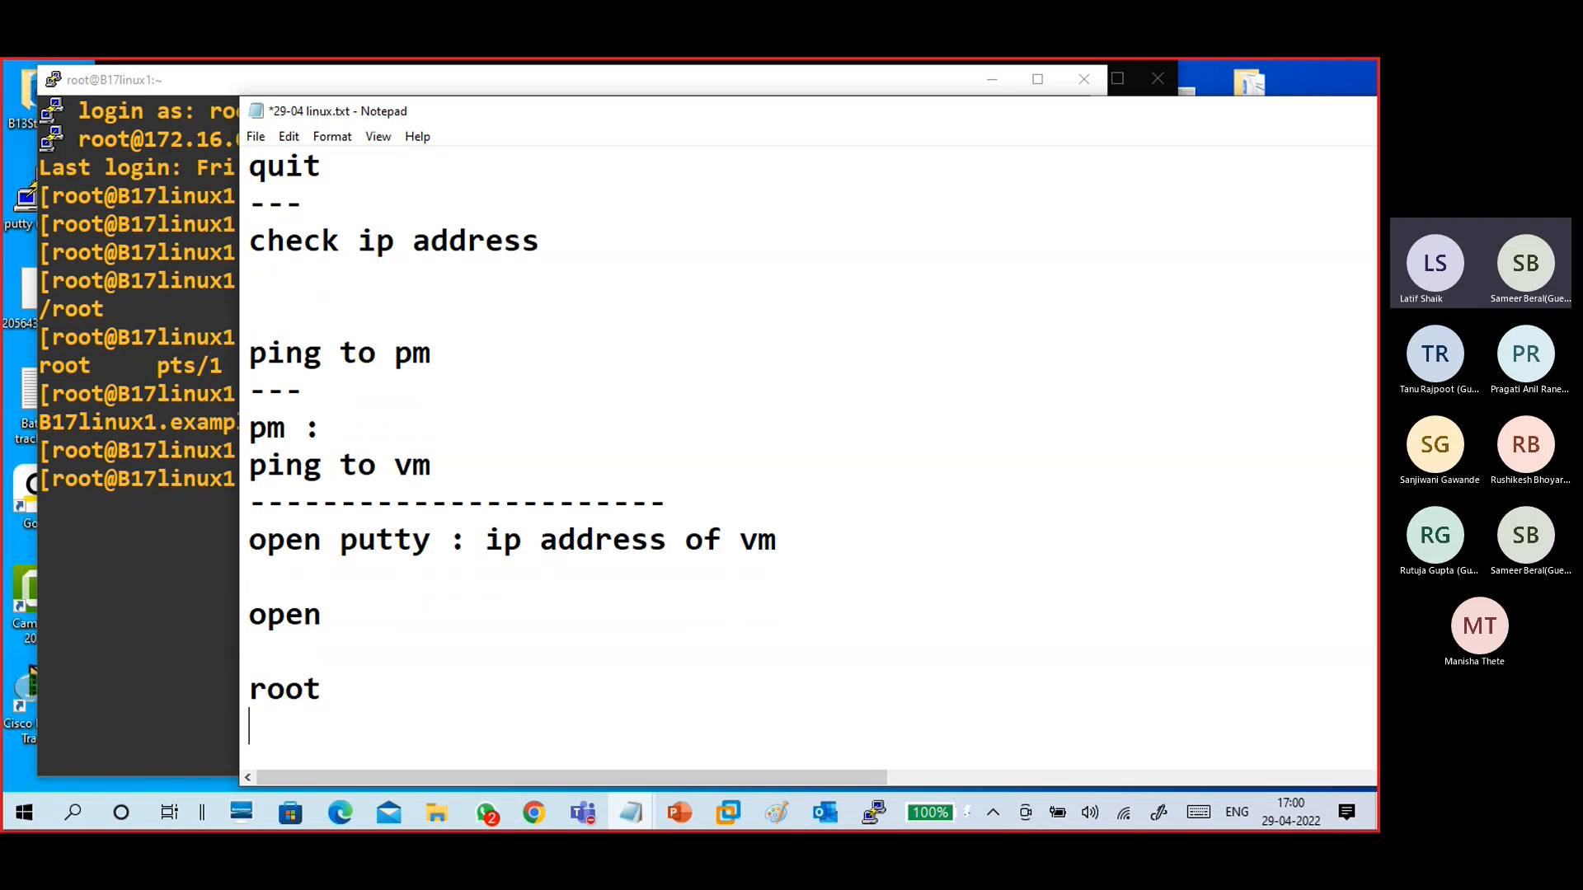
pyautogui.press('Return')
pyautogui.write('pp')
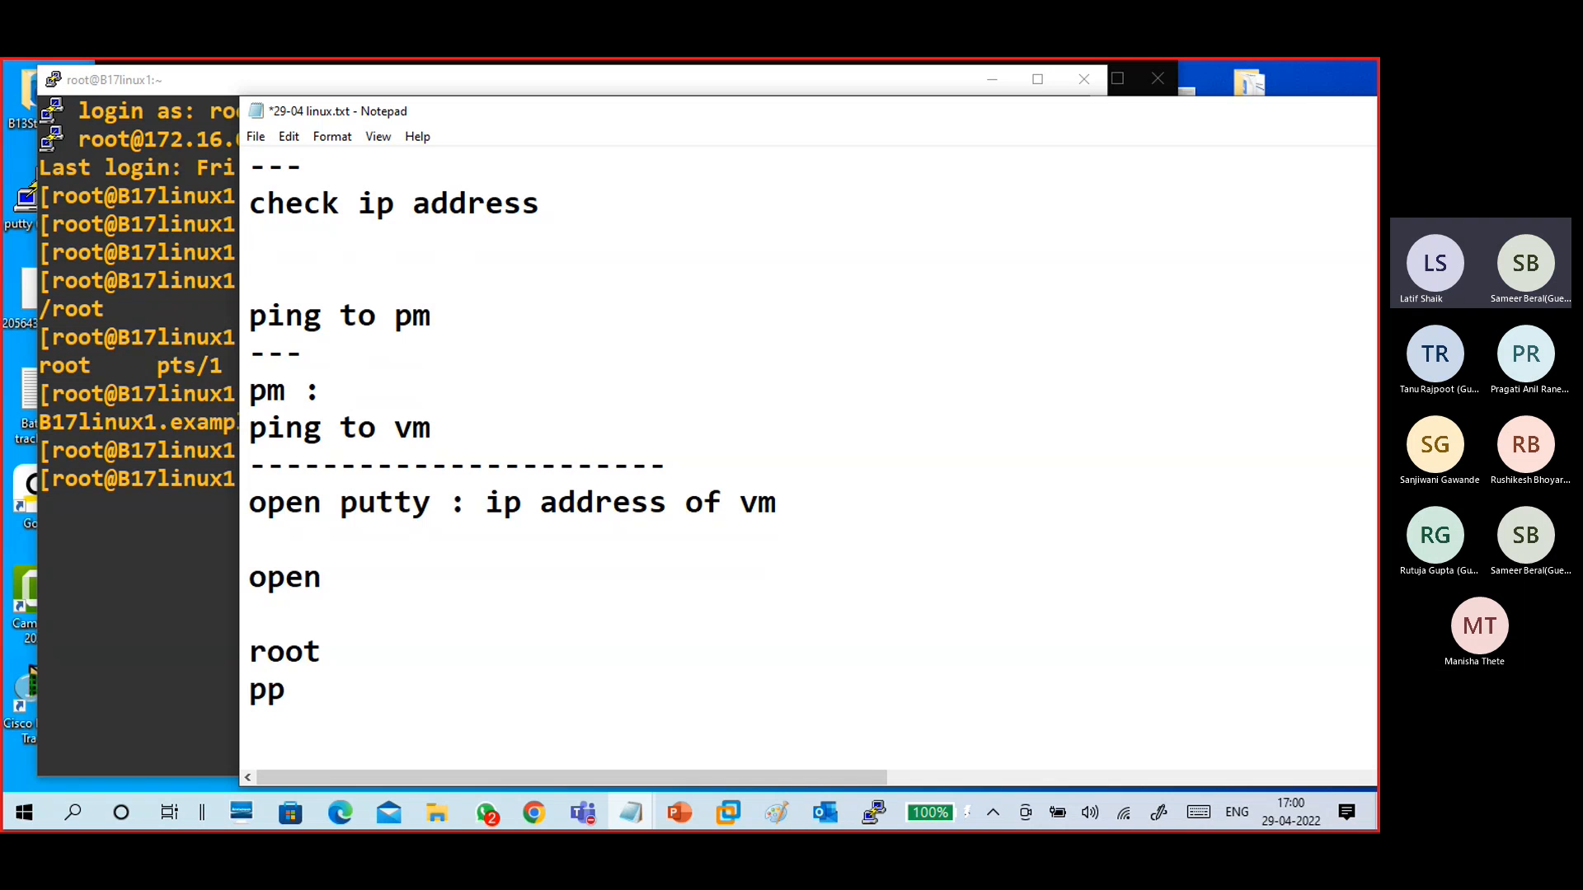
pyautogui.press('BackSpace')
pyautogui.write('assword')
pyautogui.press('Return')
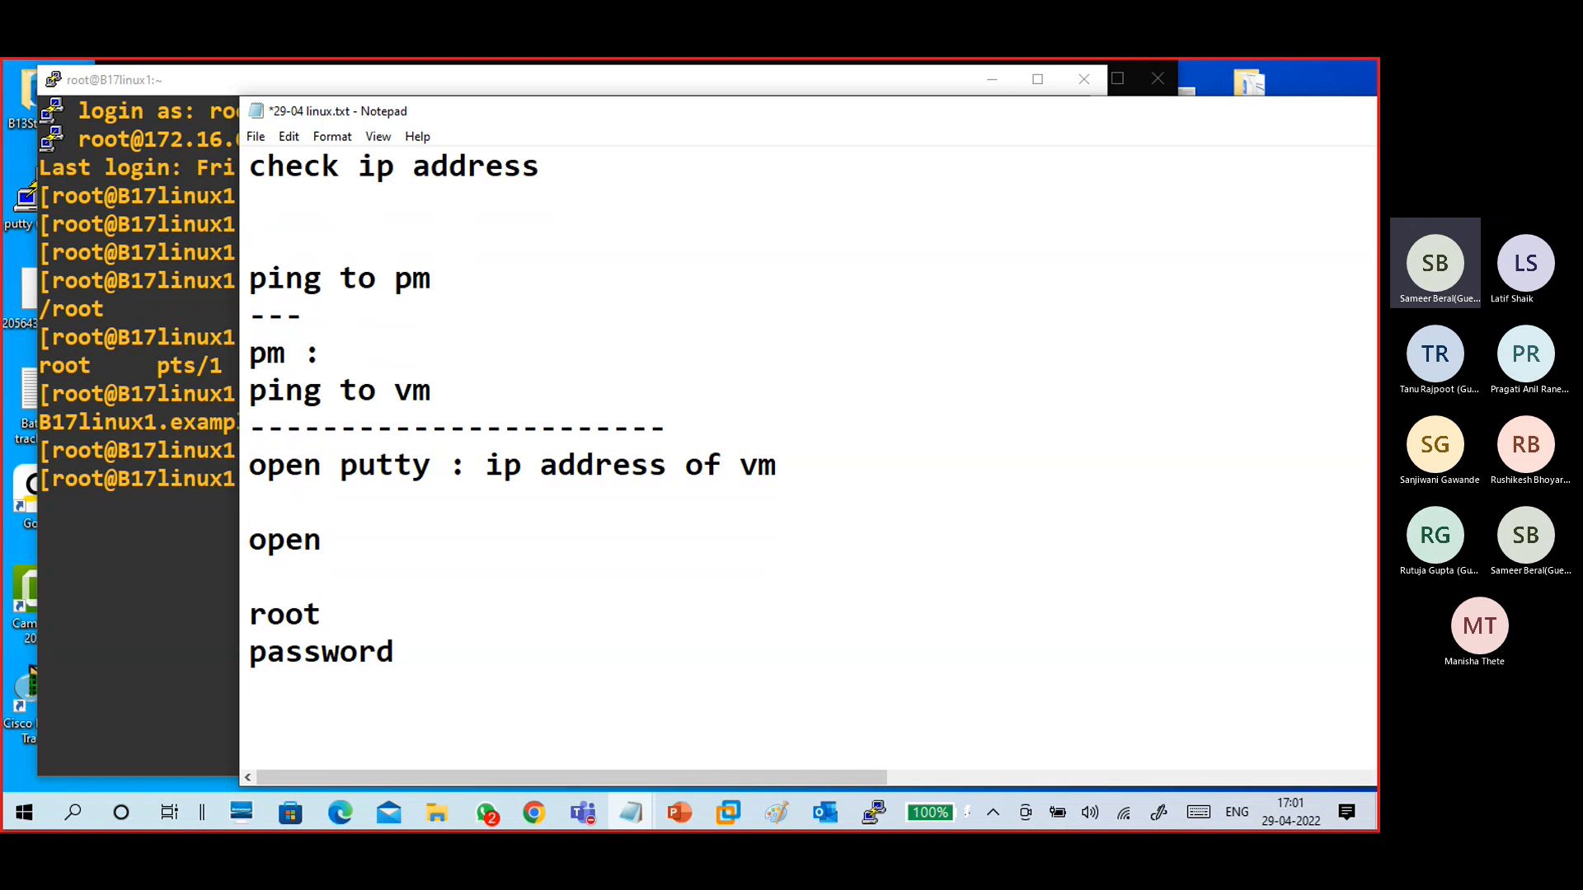
pyautogui.press('Return')
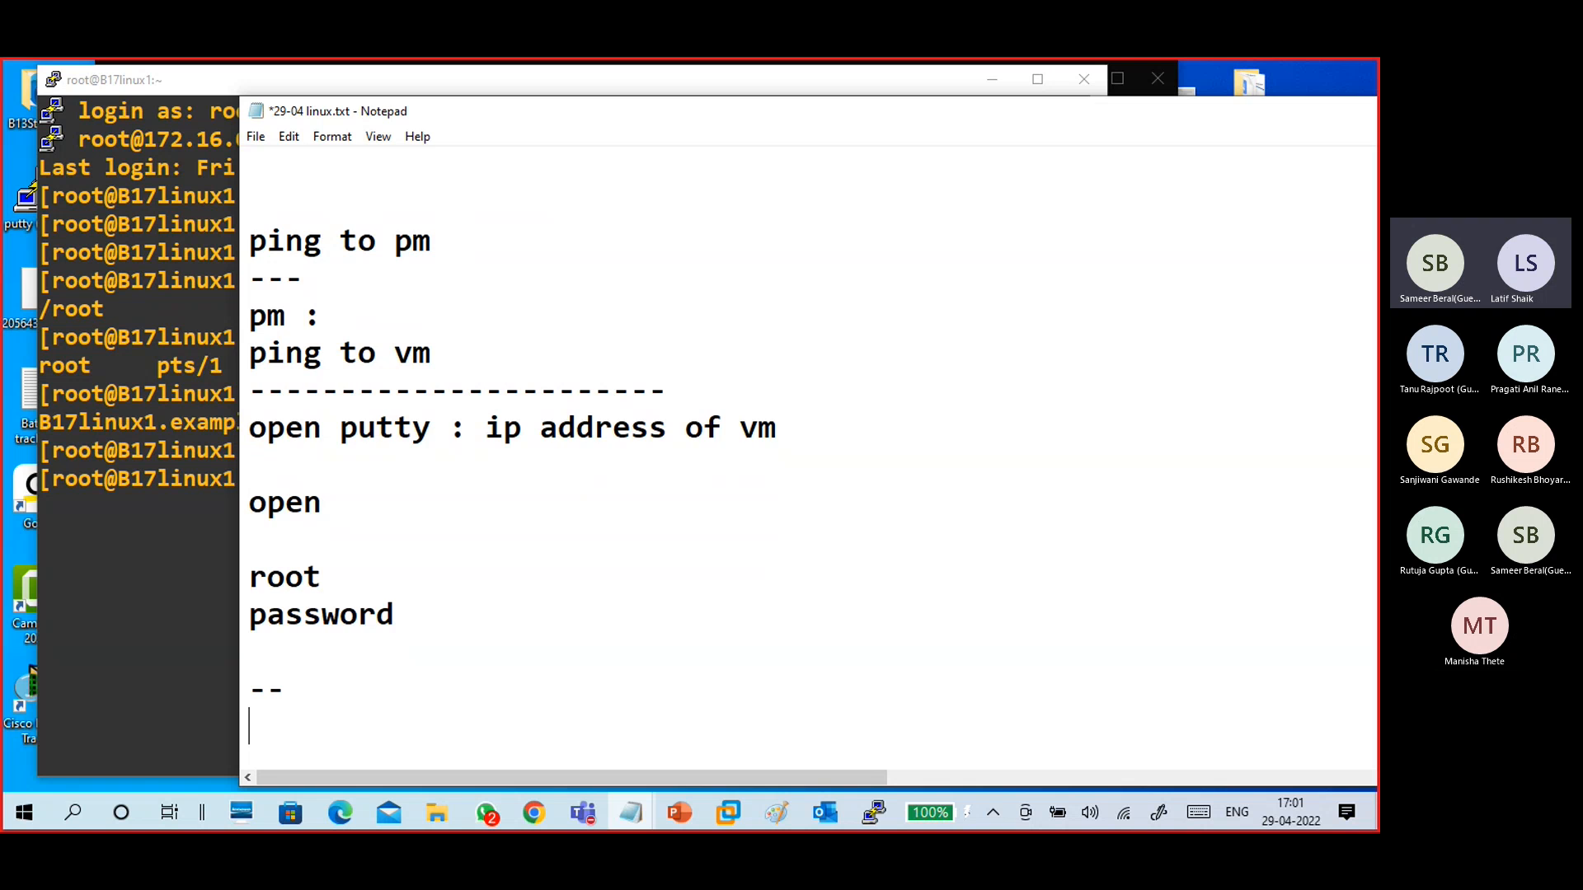
# - Scroll back through the notes to review the earlier VMware and physical machine network steps
pyautogui.click(232, 381)
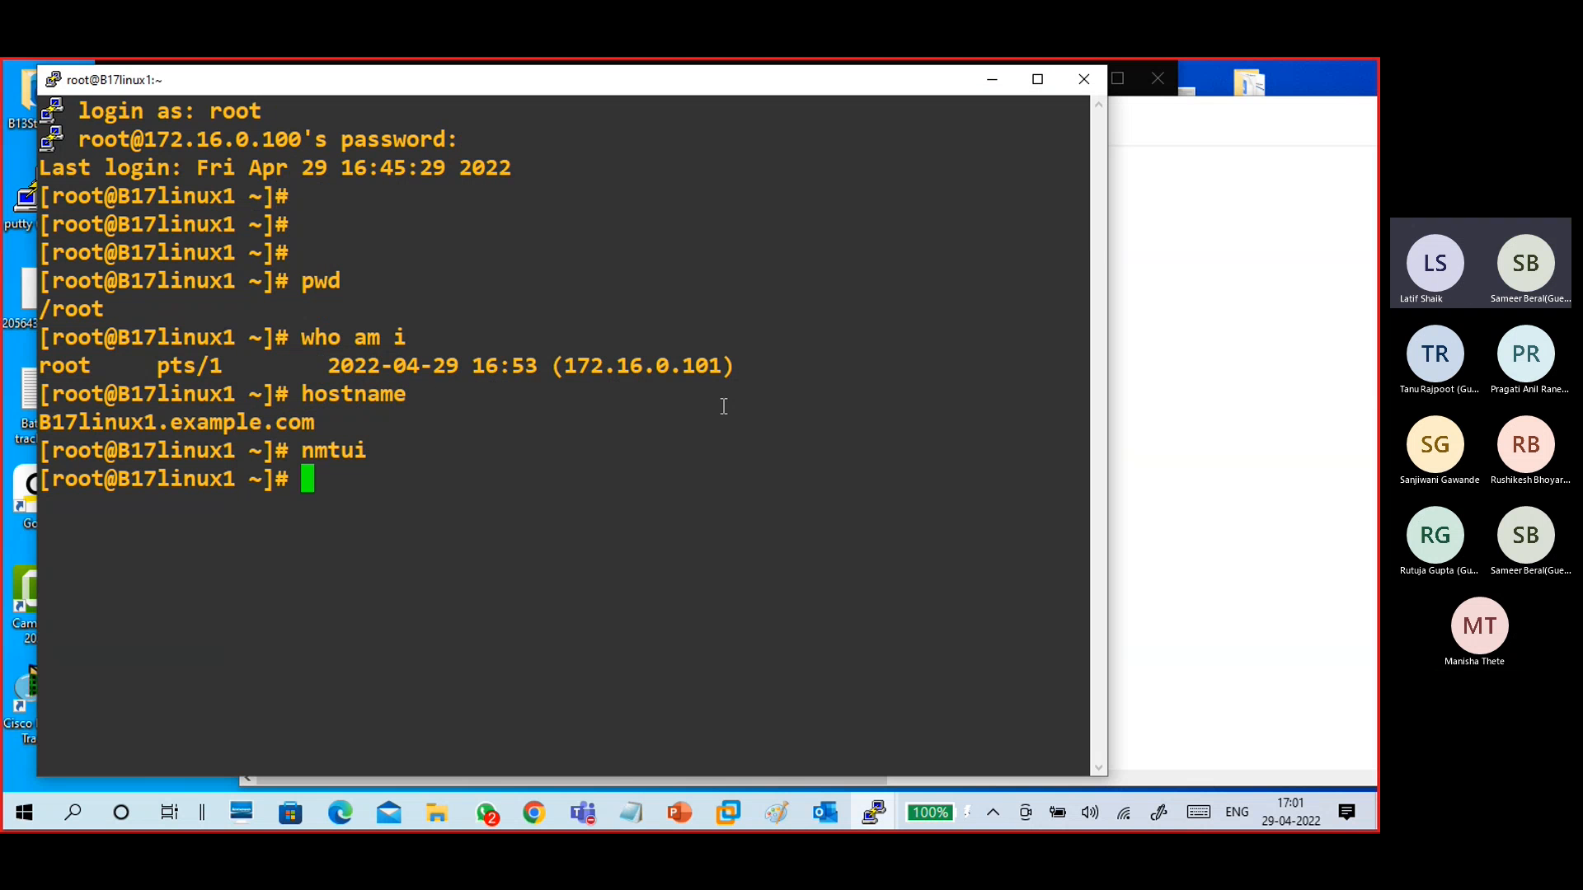
pyautogui.hotkey('alt', 'Tab')
pyautogui.scroll(-5, 537, 422)
pyautogui.scroll(6, 536, 422)
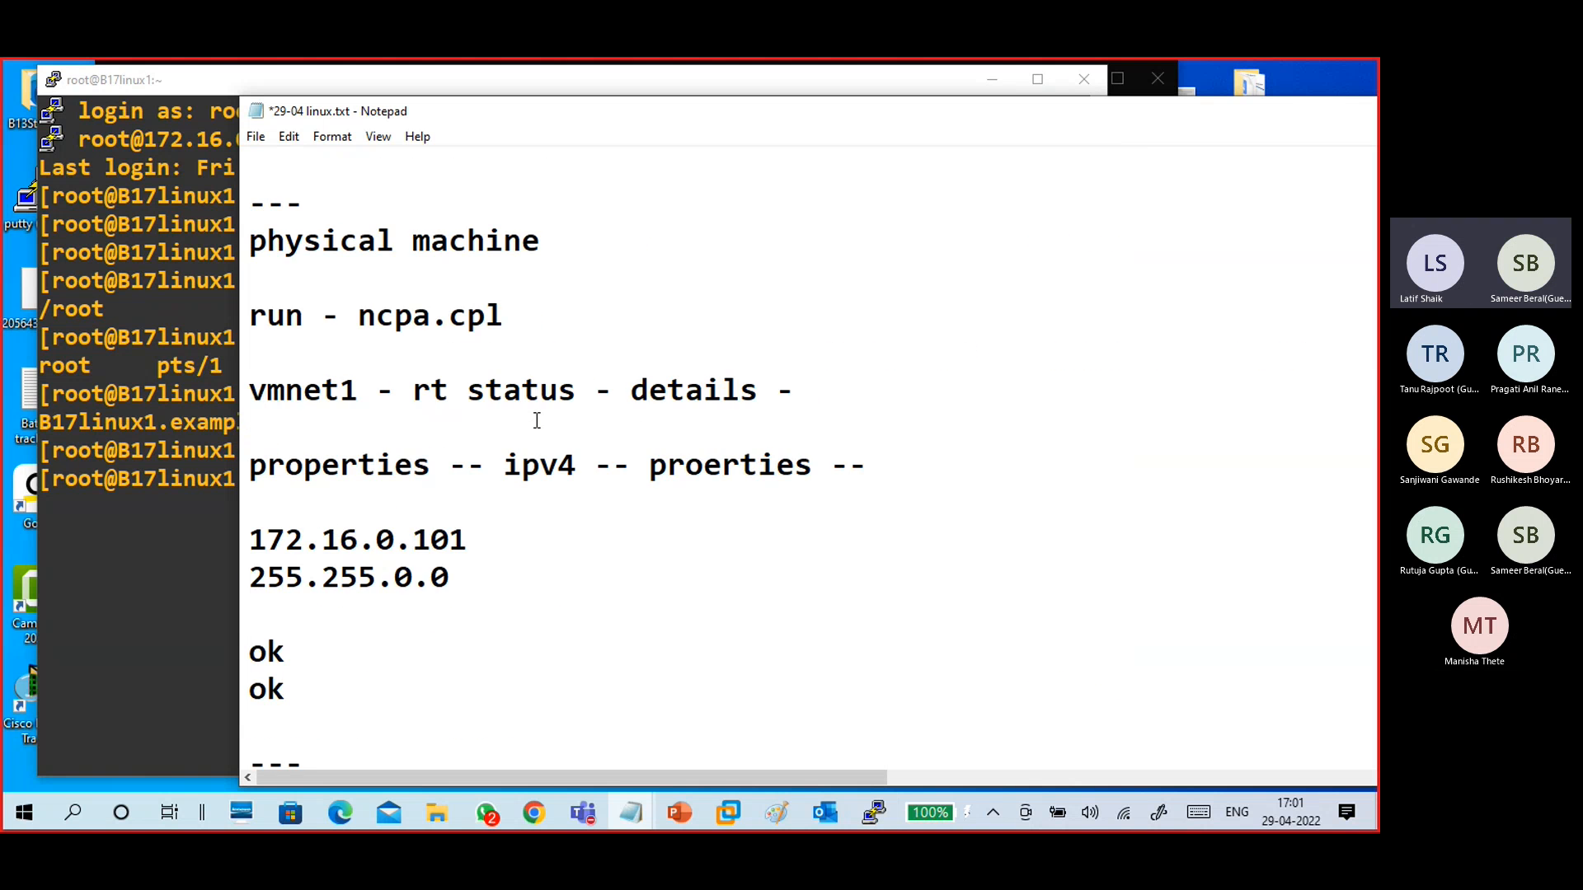
pyautogui.scroll(3, 571, 422)
pyautogui.scroll(6, 570, 423)
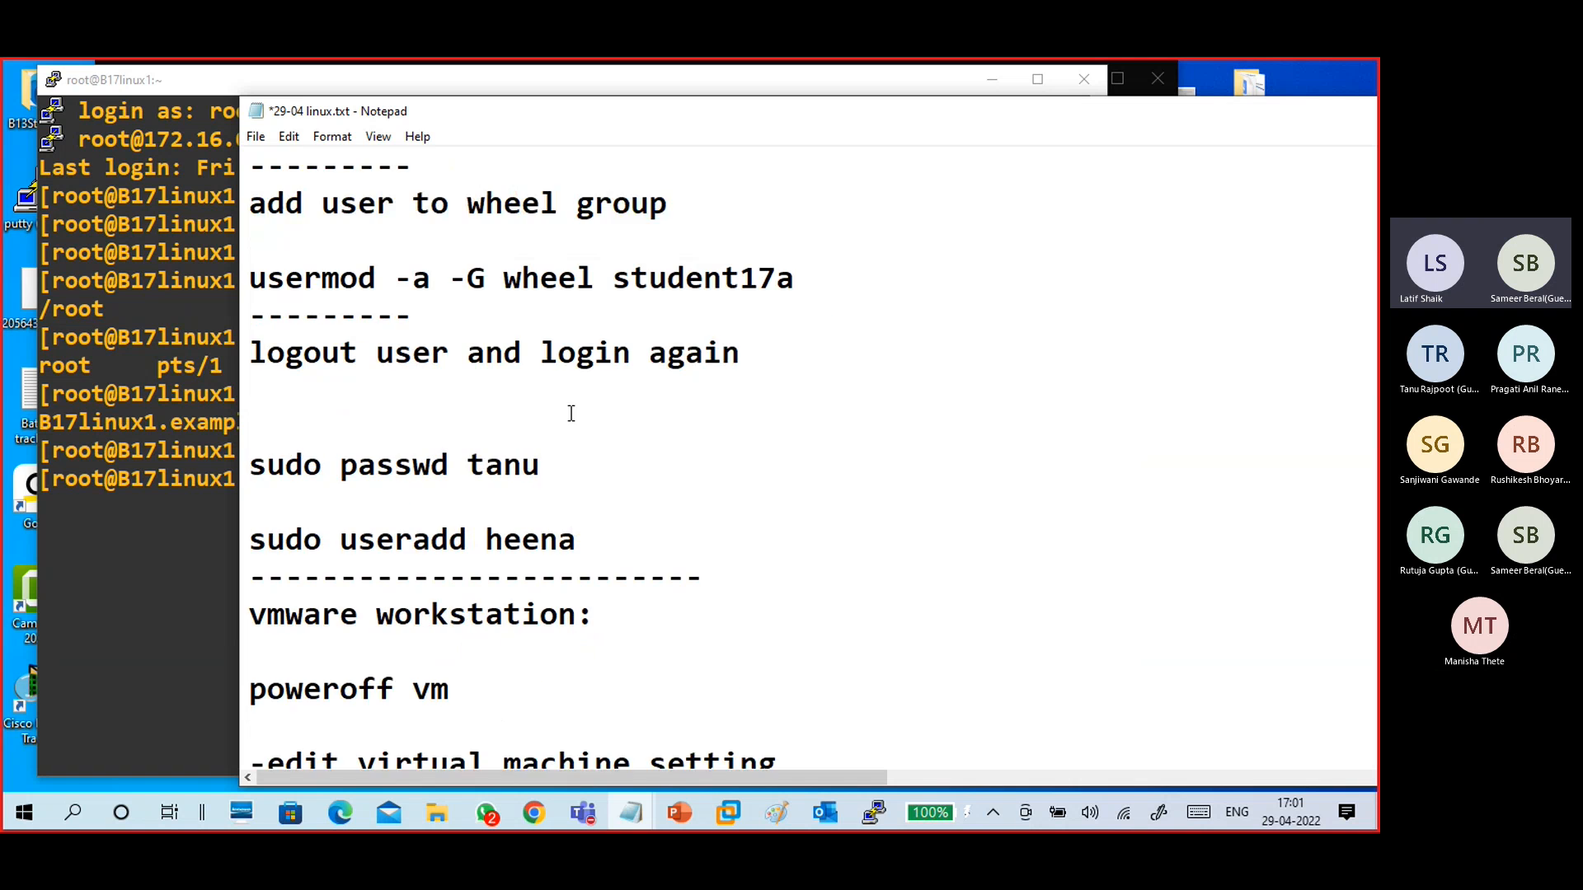
pyautogui.scroll(-4, 567, 404)
pyautogui.scroll(-2, 567, 404)
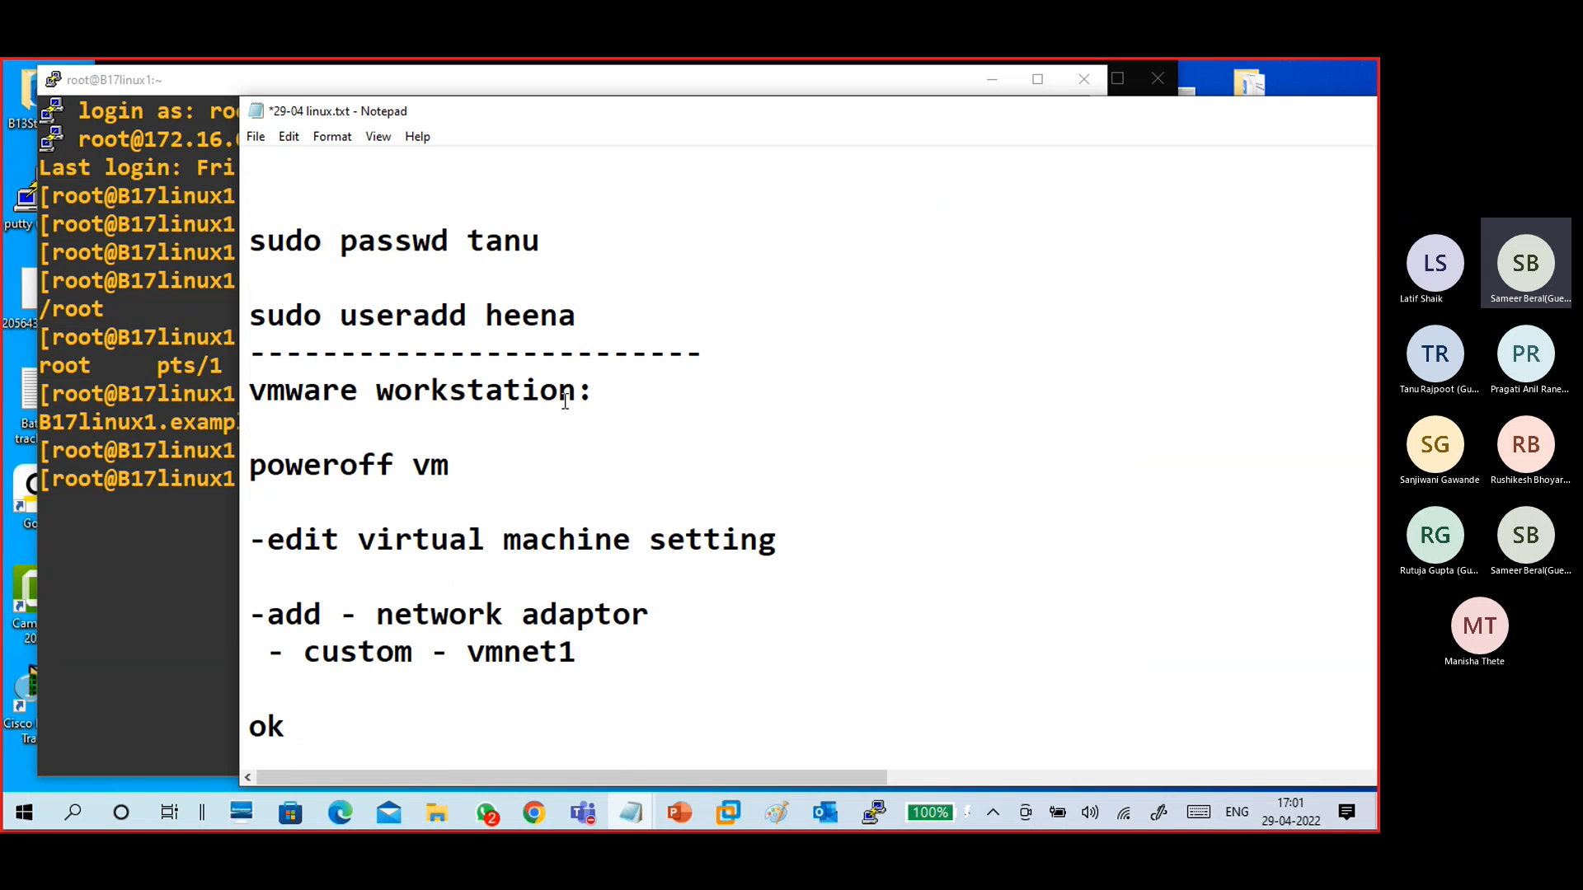
pyautogui.scroll(-2, 559, 387)
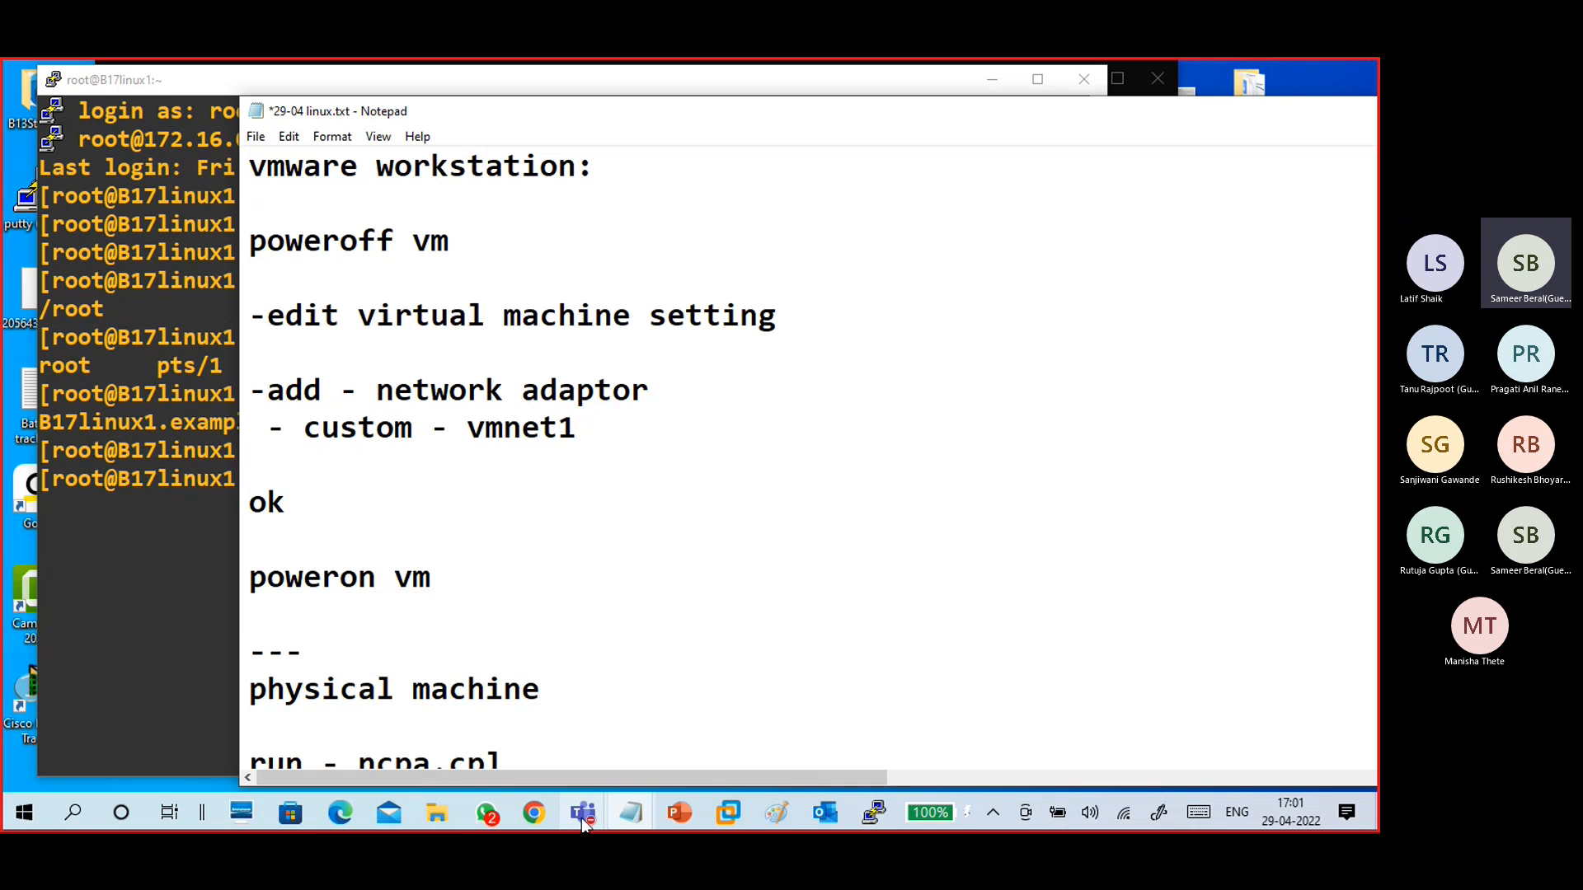
# - Switch to the Teams meeting window and move it slightly
pyautogui.moveTo(583, 813)
pyautogui.click(631, 730)
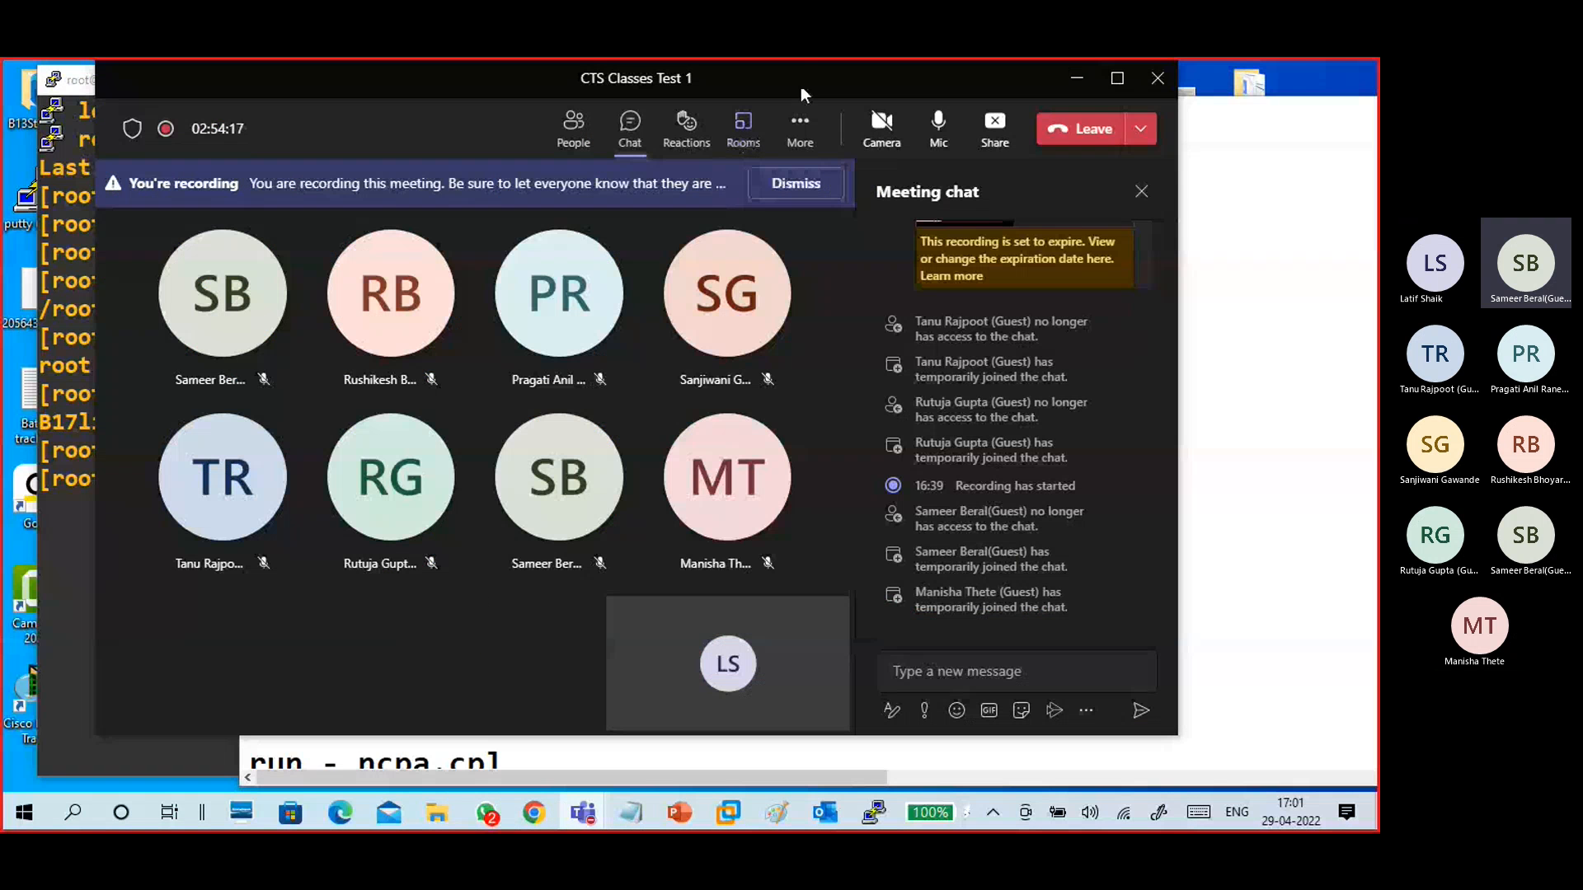
pyautogui.moveTo(800, 82); pyautogui.dragTo(833, 82)
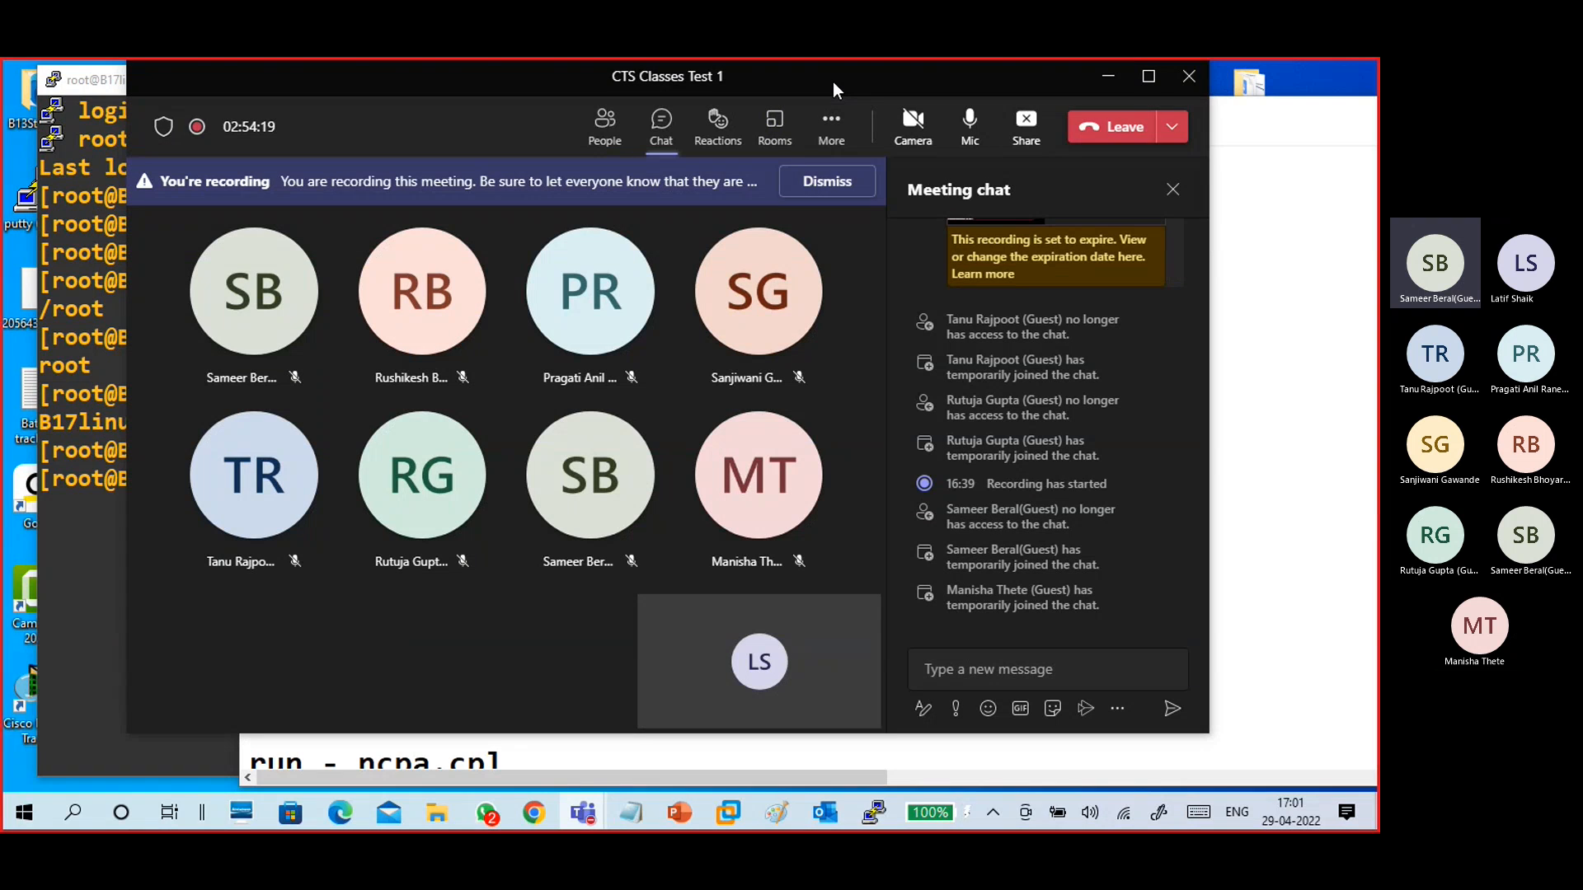